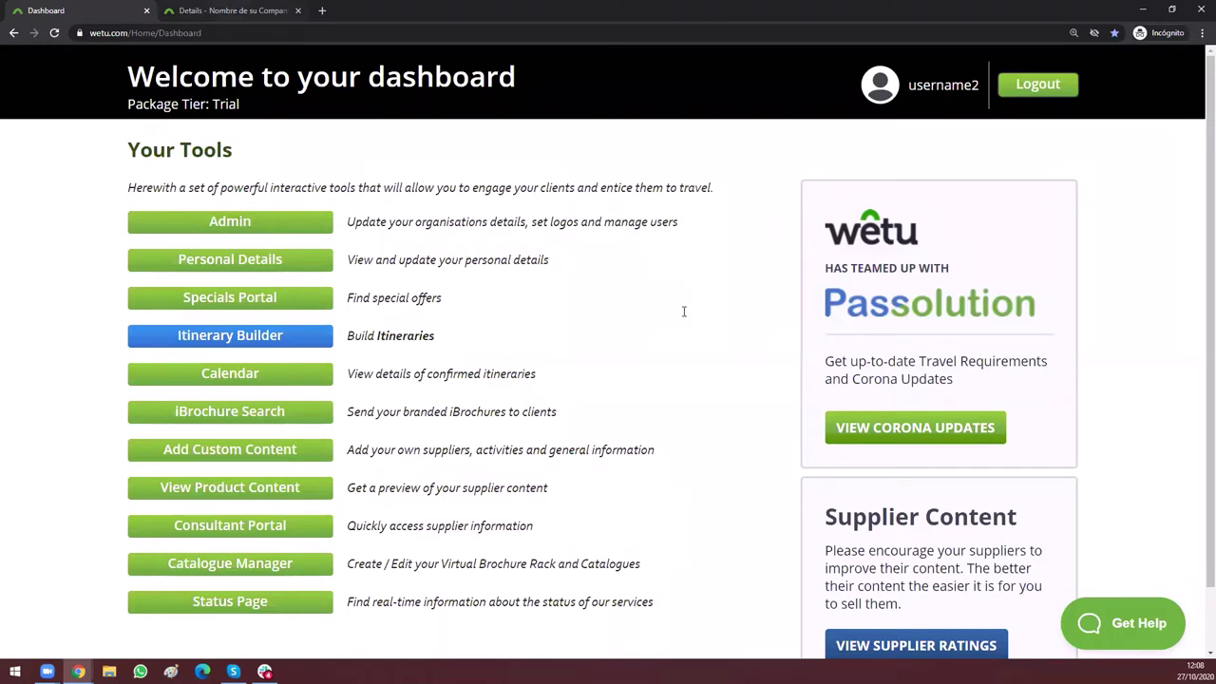
Step: Review the Day Tour and Map sections on the company's themes administration page
{"action": "key", "text": "ctrl+Tab"}
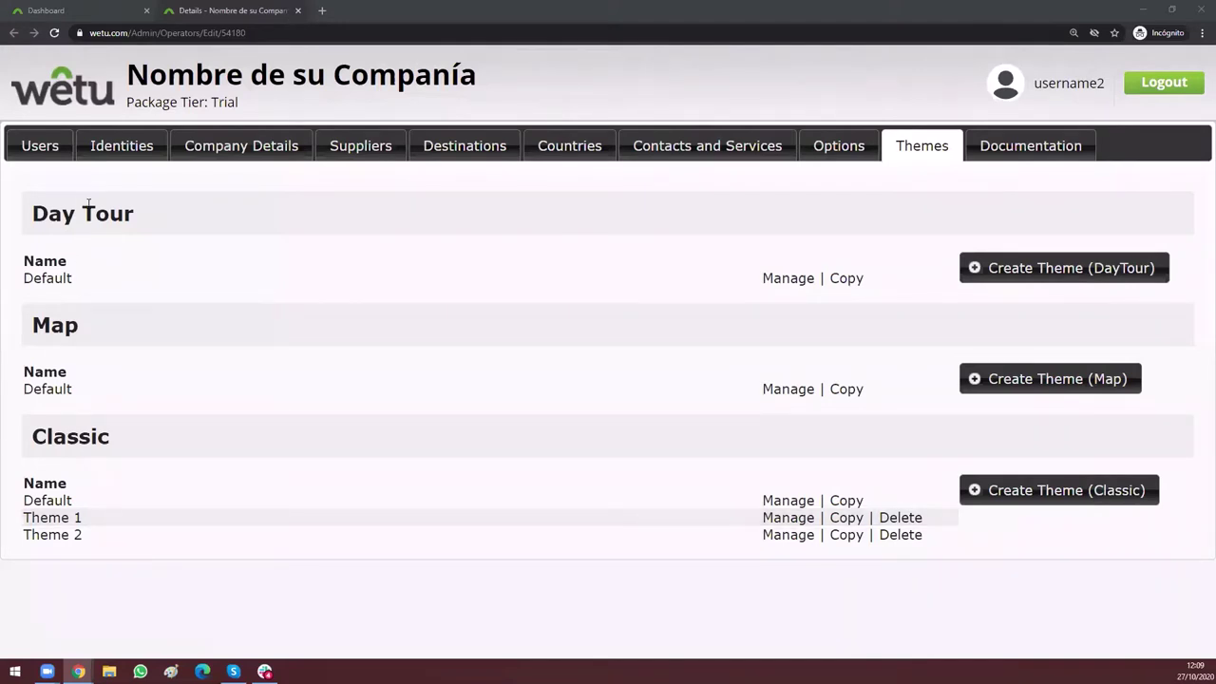
{"action": "left_click_drag", "start_coordinate": [26, 216], "coordinate": [214, 217]}
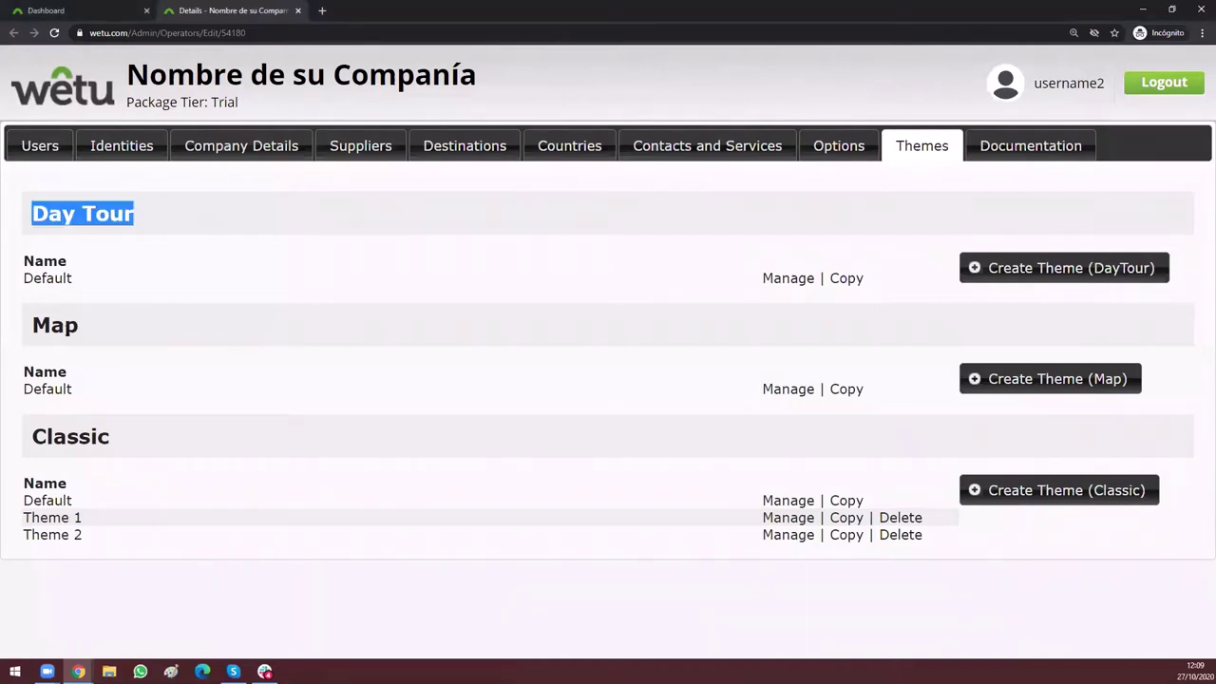
{"action": "left_click", "coordinate": [79, 329]}
{"action": "left_click_drag", "start_coordinate": [19, 334], "coordinate": [80, 332]}
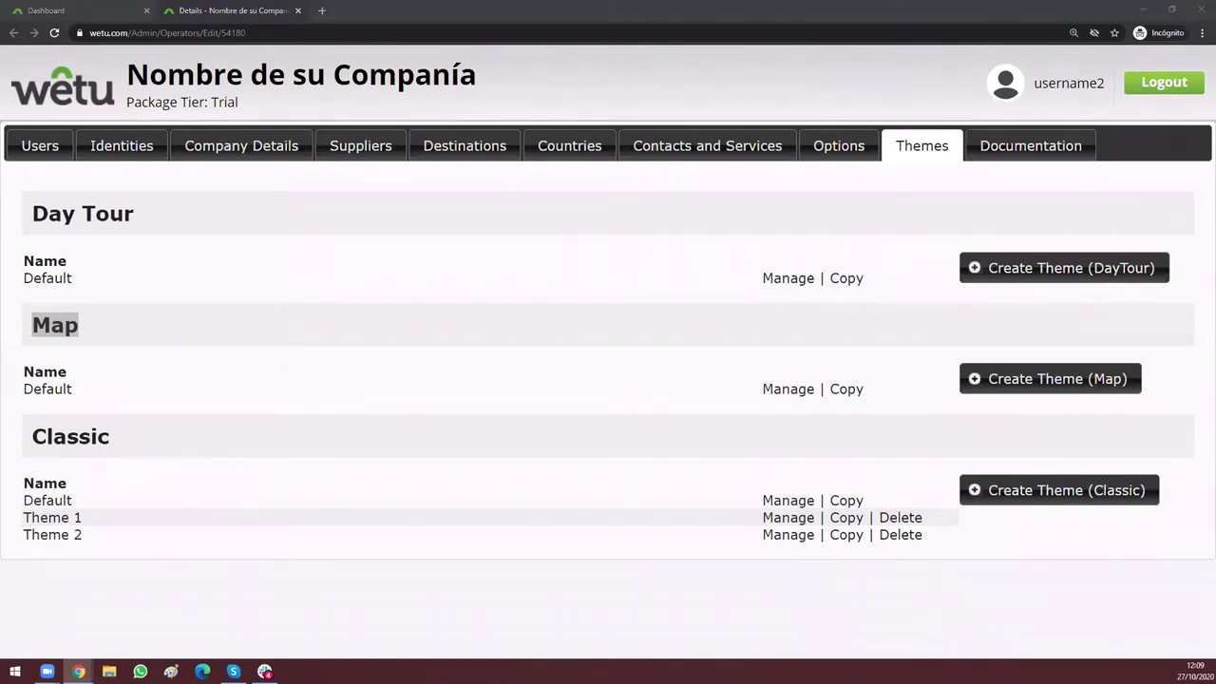
{"action": "left_click", "coordinate": [94, 338]}
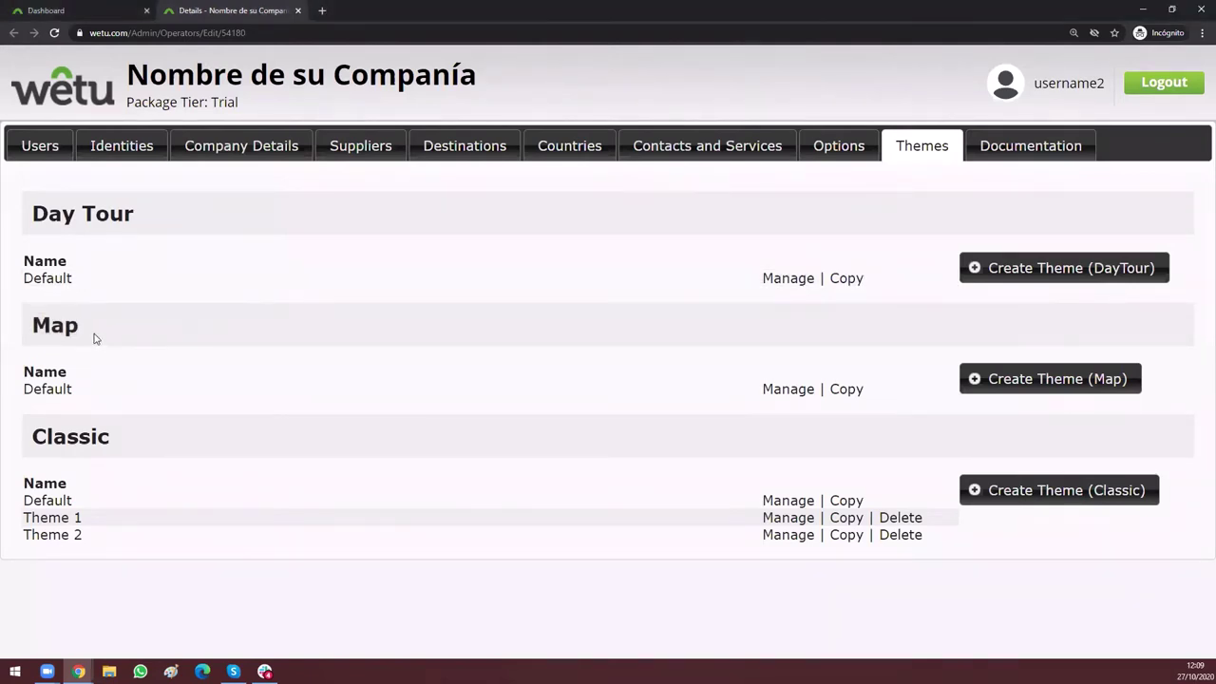
Step: Open the default Map theme in a separate customiser page, inspect its settings and preview, and close it
{"action": "middle_click", "coordinate": [789, 391]}
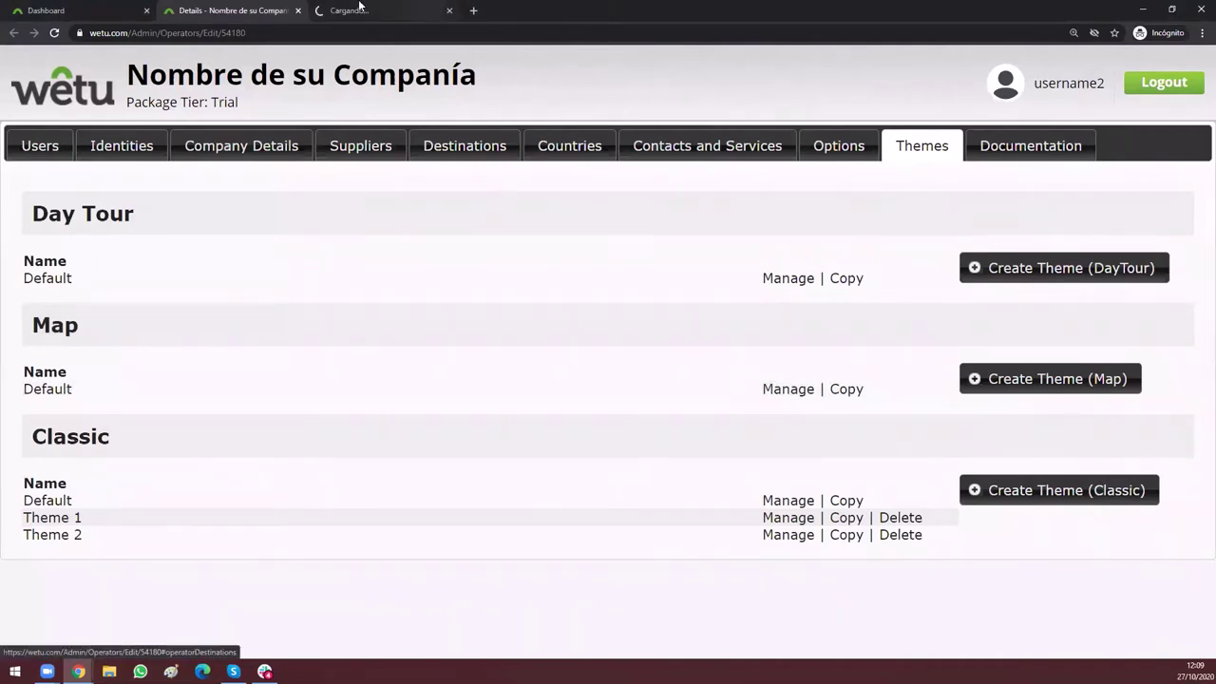
{"action": "left_click", "coordinate": [361, 11]}
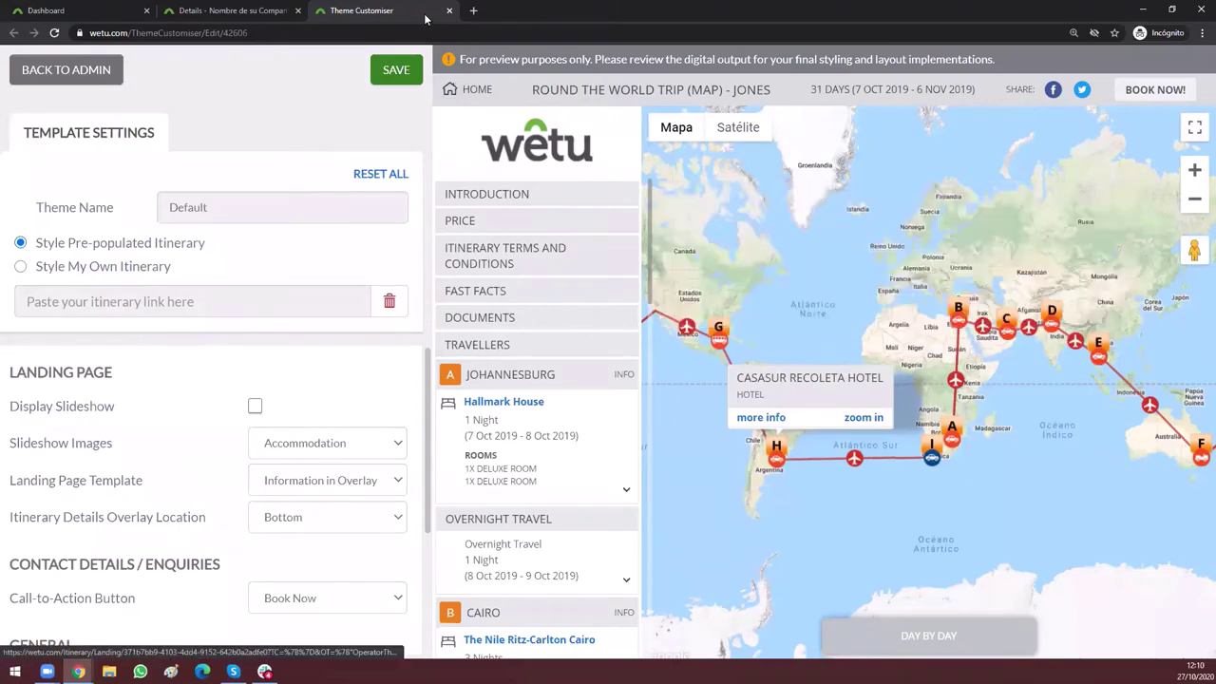
{"action": "key", "text": "ctrl+w"}
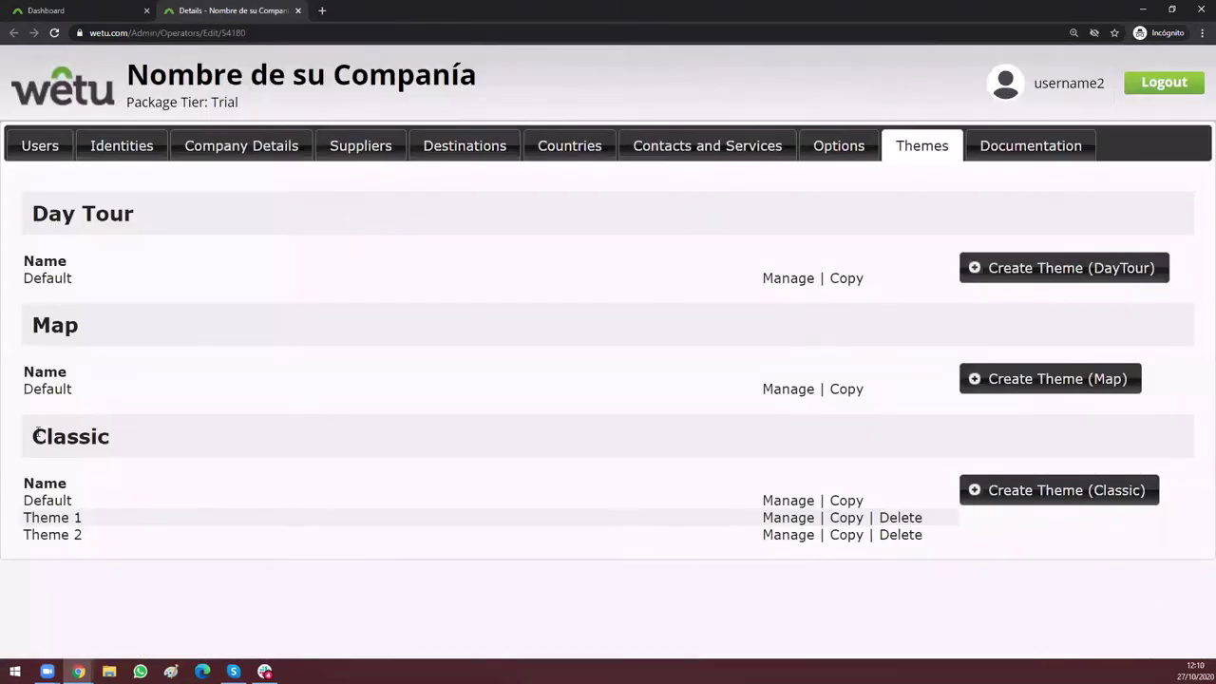
Step: Review the Classic section and its list of existing themes
{"action": "double_click", "coordinate": [152, 436]}
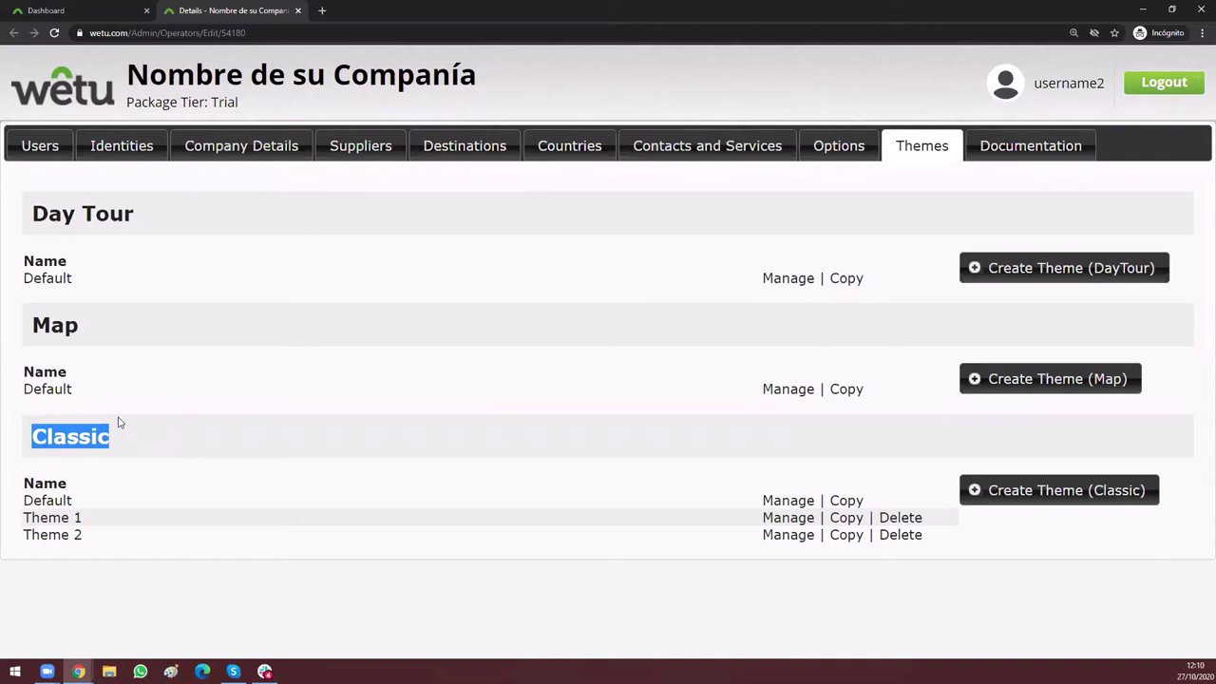
{"action": "left_click", "coordinate": [166, 441]}
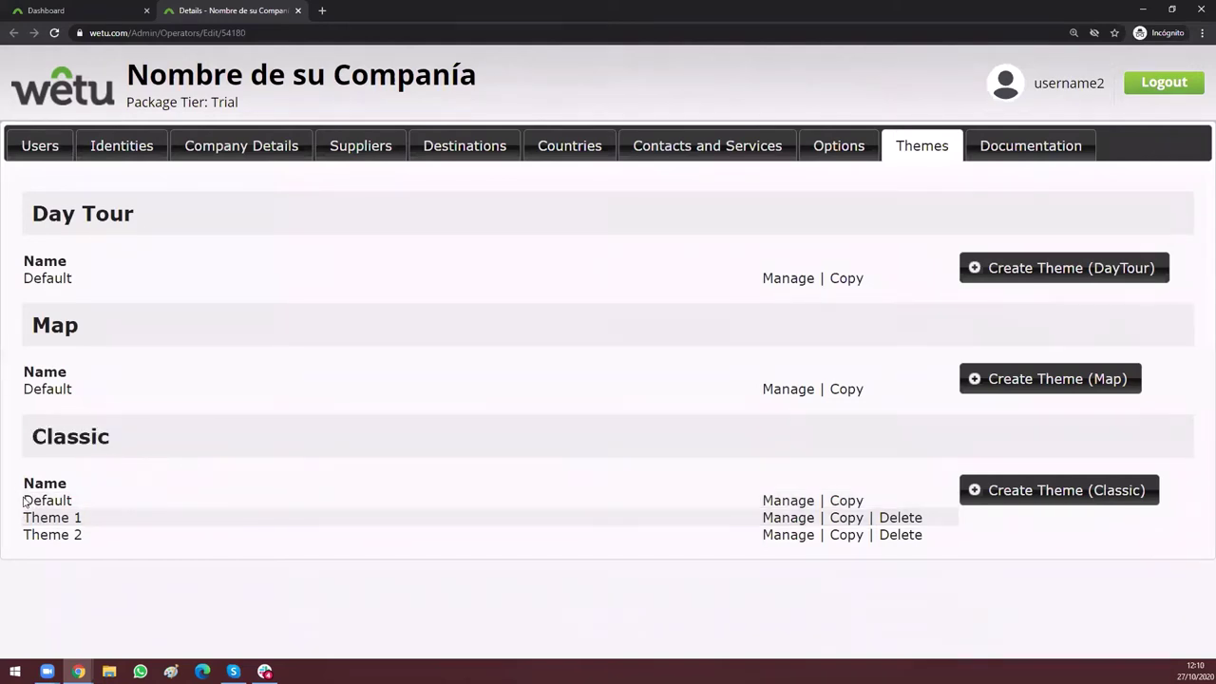
{"action": "left_click_drag", "start_coordinate": [25, 501], "coordinate": [99, 502]}
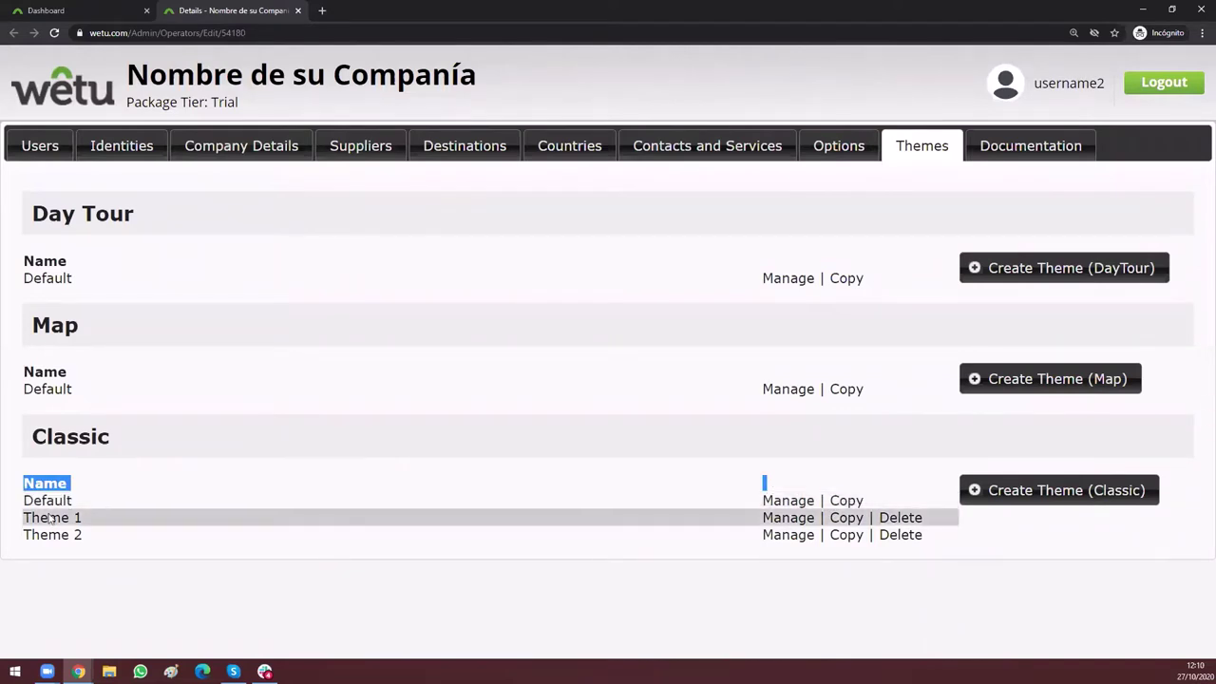
{"action": "left_click", "coordinate": [53, 485]}
{"action": "left_click", "coordinate": [54, 486]}
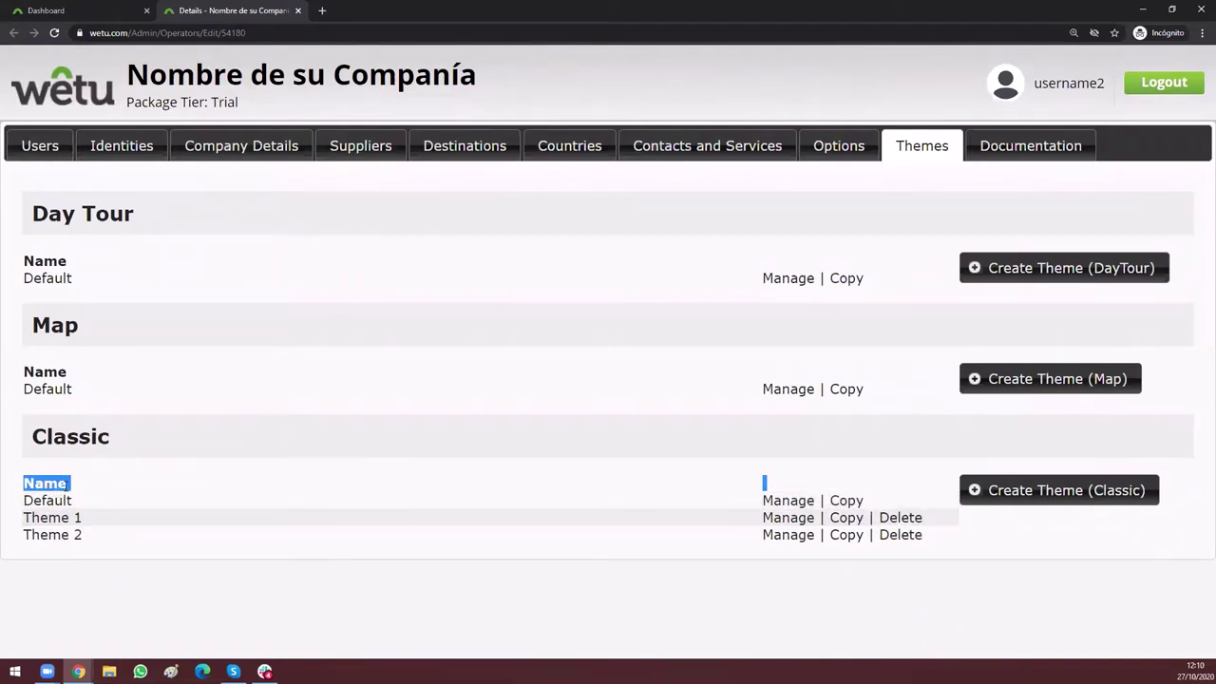
{"action": "left_click", "coordinate": [11, 505]}
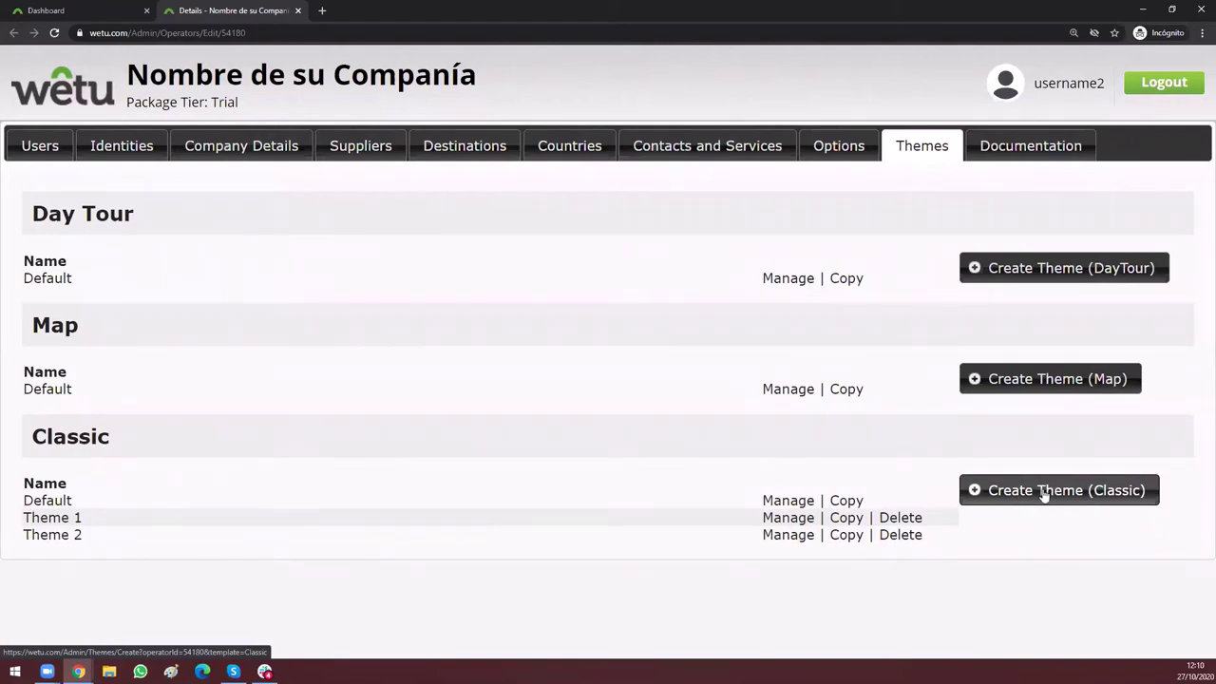
Step: Create a new Classic theme and bring up its customiser
{"action": "left_click", "coordinate": [964, 486]}
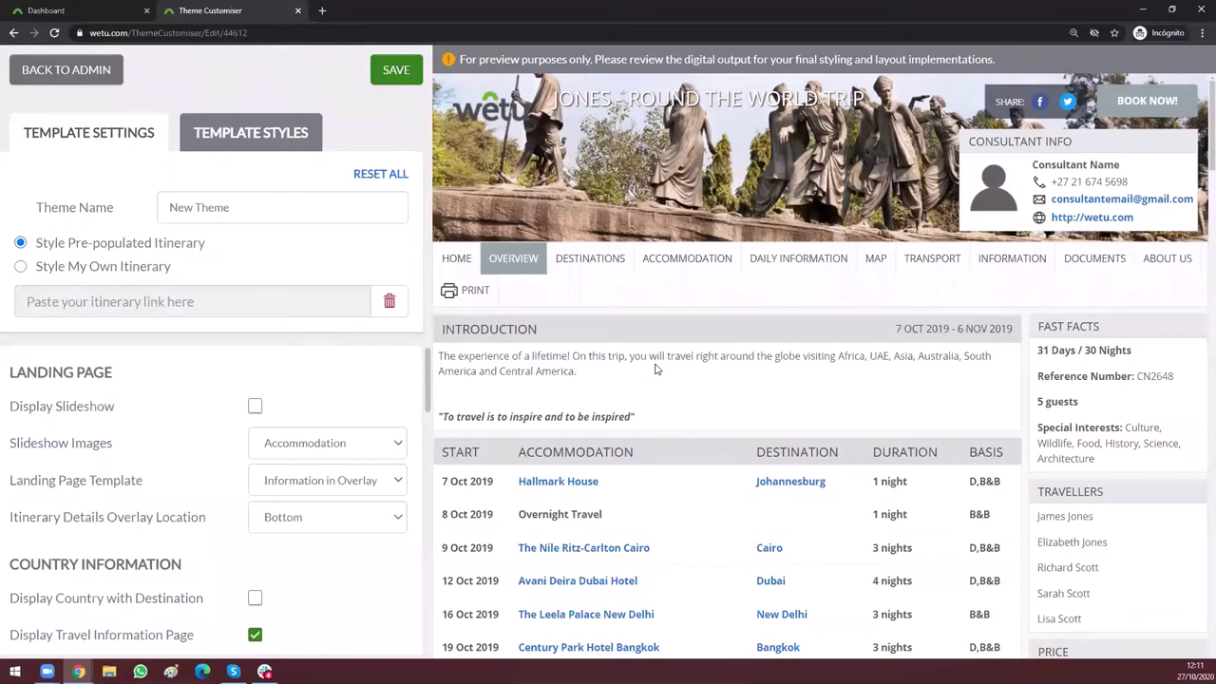
{"action": "left_click", "coordinate": [116, 11]}
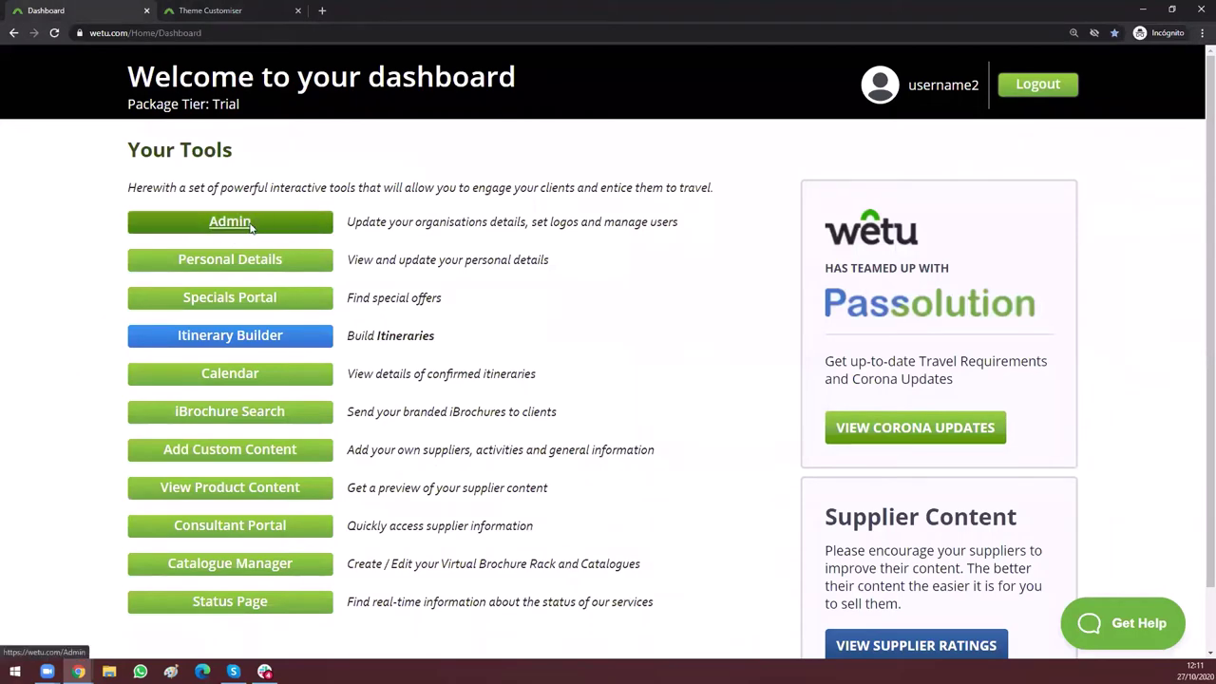
{"action": "left_click", "coordinate": [249, 14]}
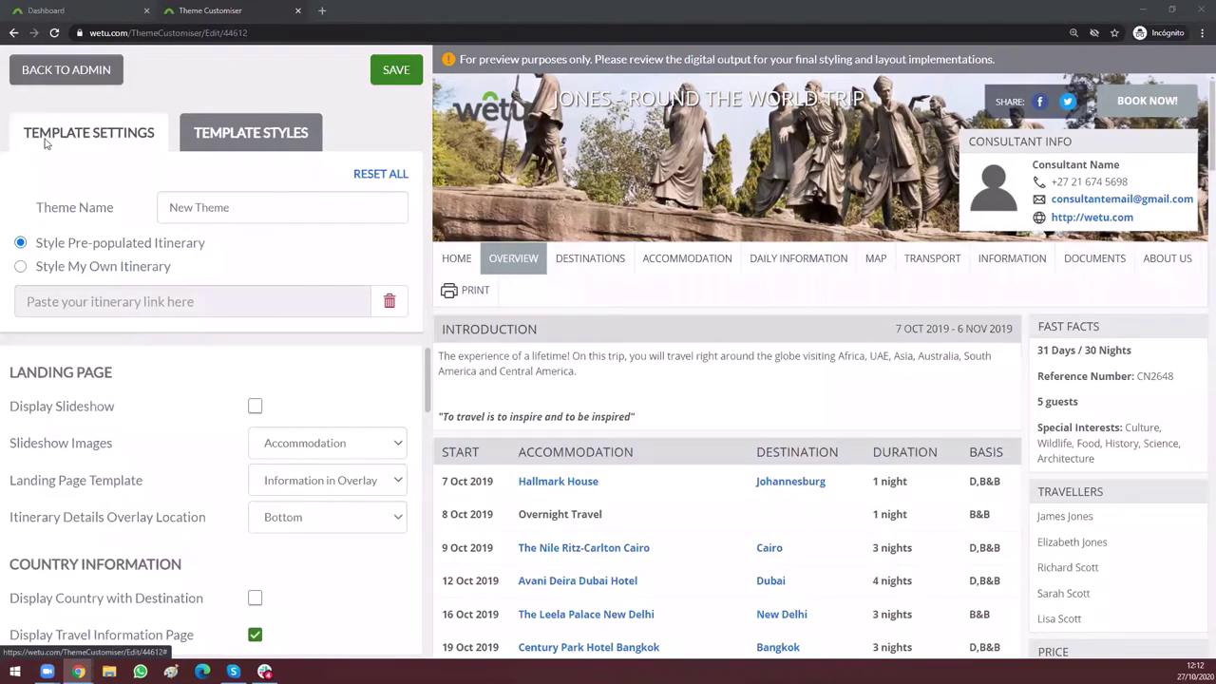
Step: Compare the template settings of the new Classic theme with its template styles
{"action": "left_click", "coordinate": [249, 124]}
{"action": "left_click", "coordinate": [92, 134]}
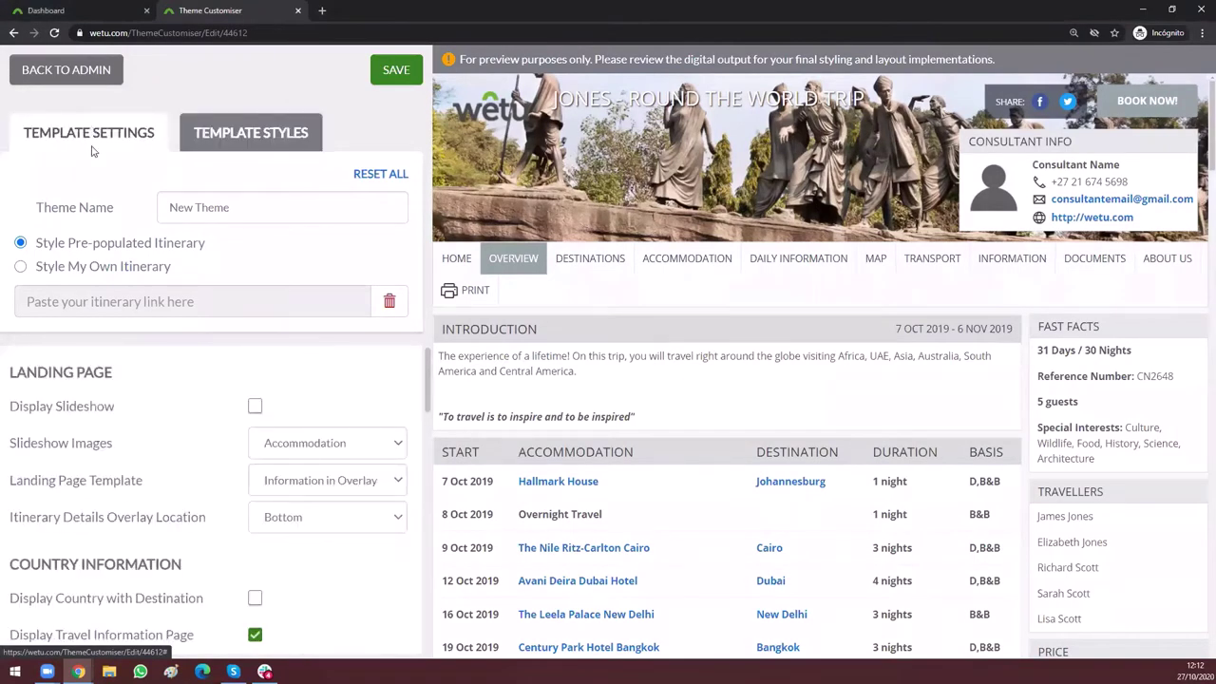
{"action": "left_click", "coordinate": [237, 133]}
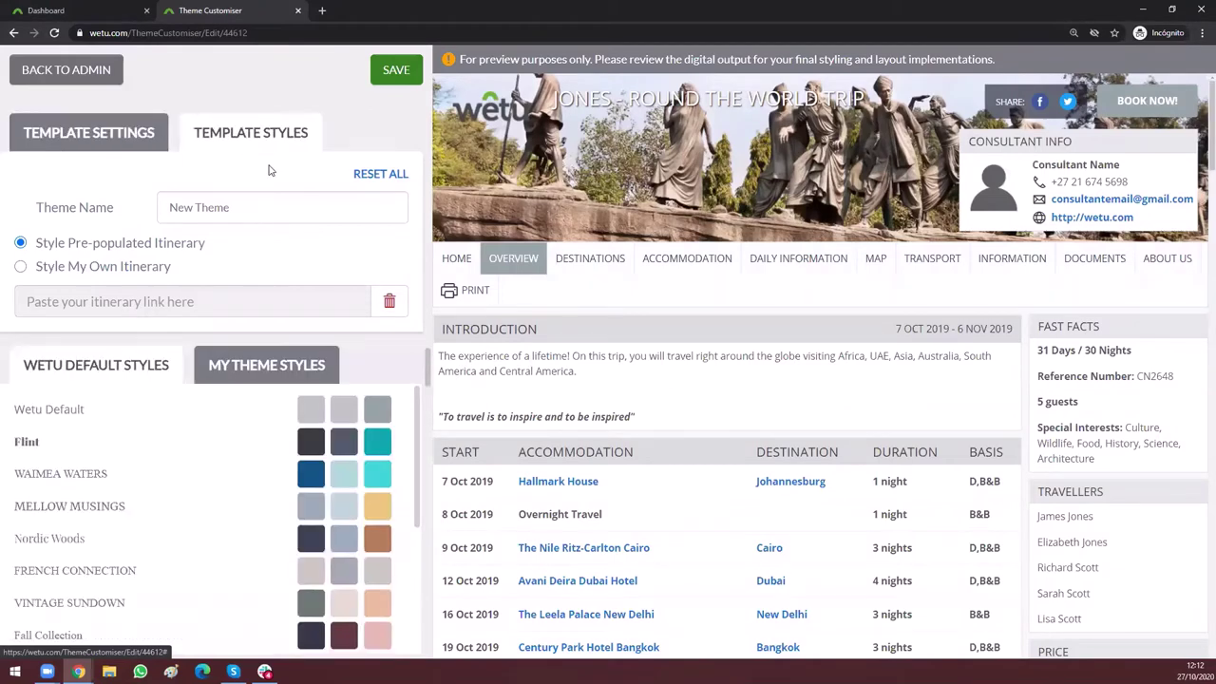
{"action": "left_click", "coordinate": [91, 139]}
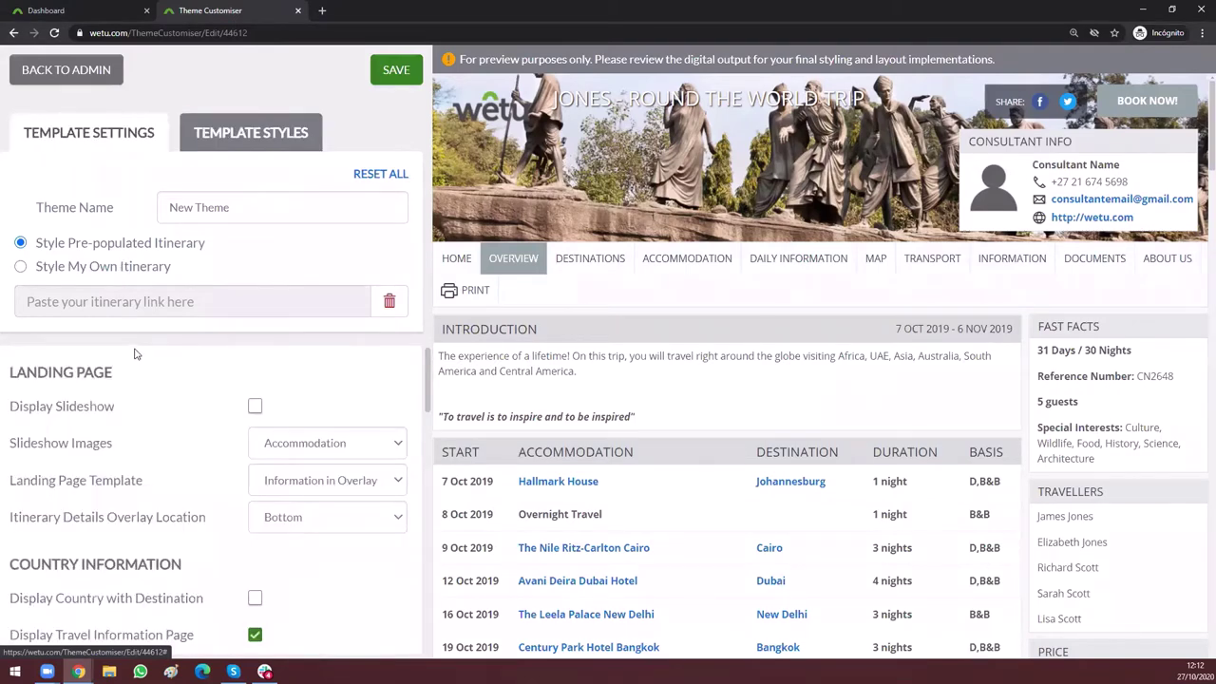
{"action": "scroll", "coordinate": [134, 423], "scroll_direction": "down", "scroll_amount": 1}
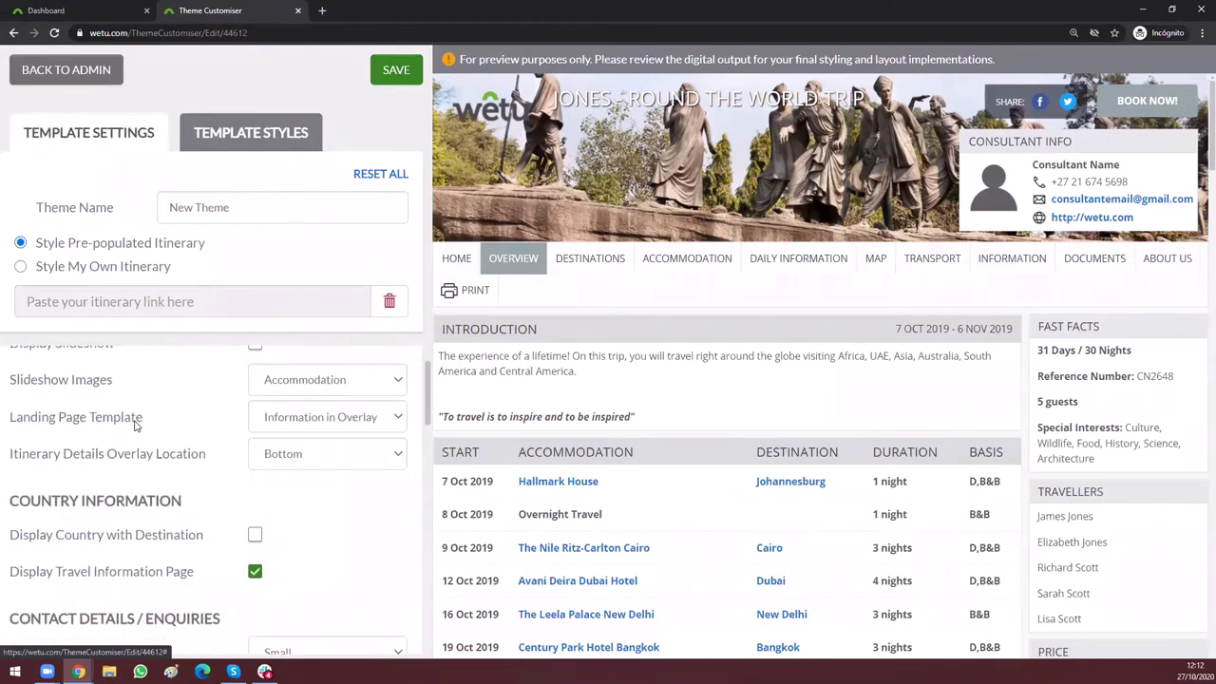
{"action": "scroll", "coordinate": [134, 425], "scroll_direction": "up", "scroll_amount": 1}
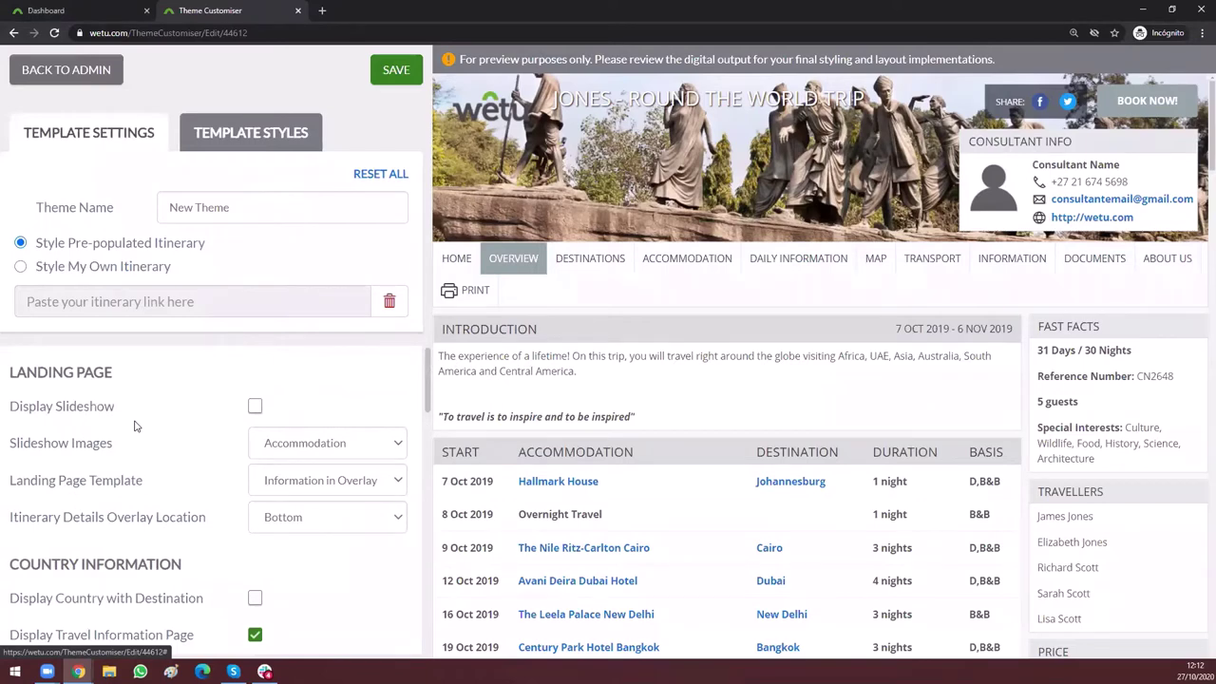
{"action": "left_click", "coordinate": [249, 138]}
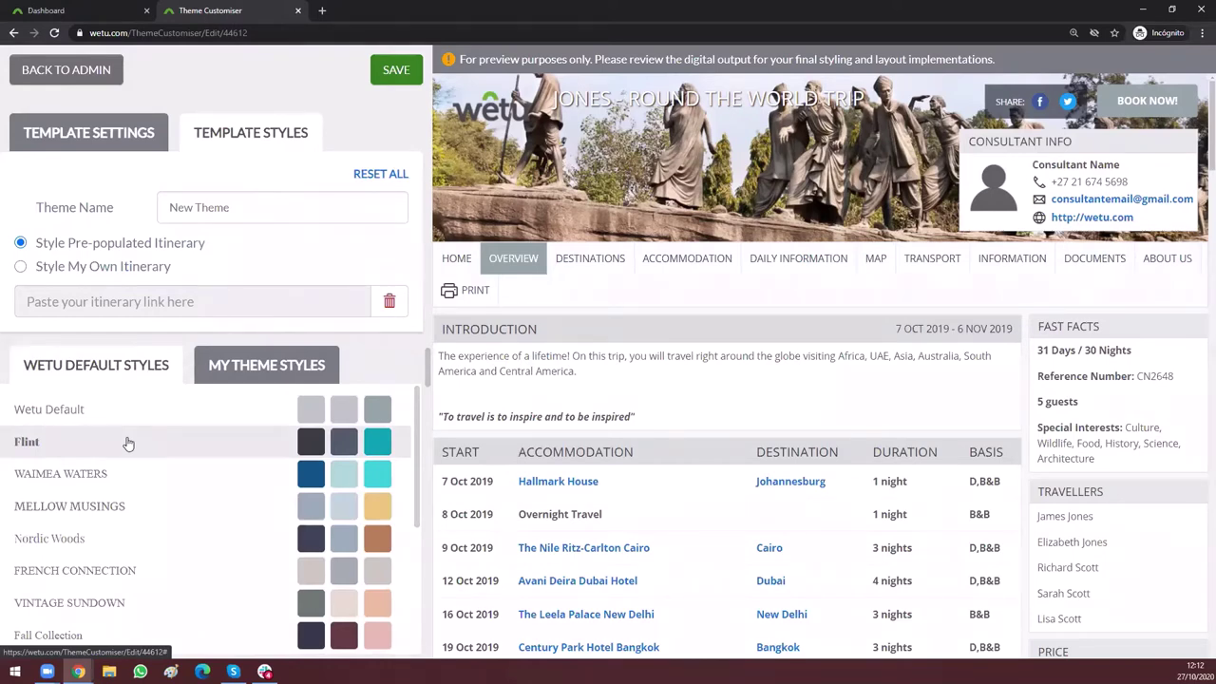
{"action": "left_click", "coordinate": [100, 133]}
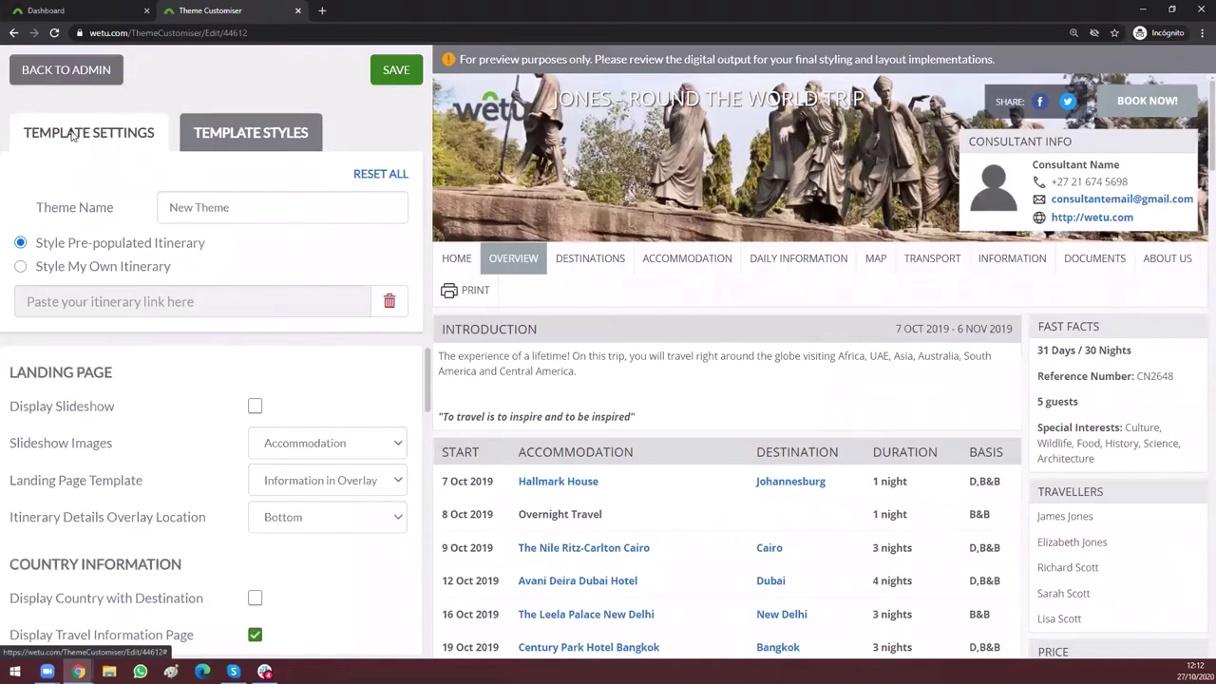
Step: Rename the new theme as "Theme 3 - Azul y Naranja"
{"action": "left_click", "coordinate": [283, 211]}
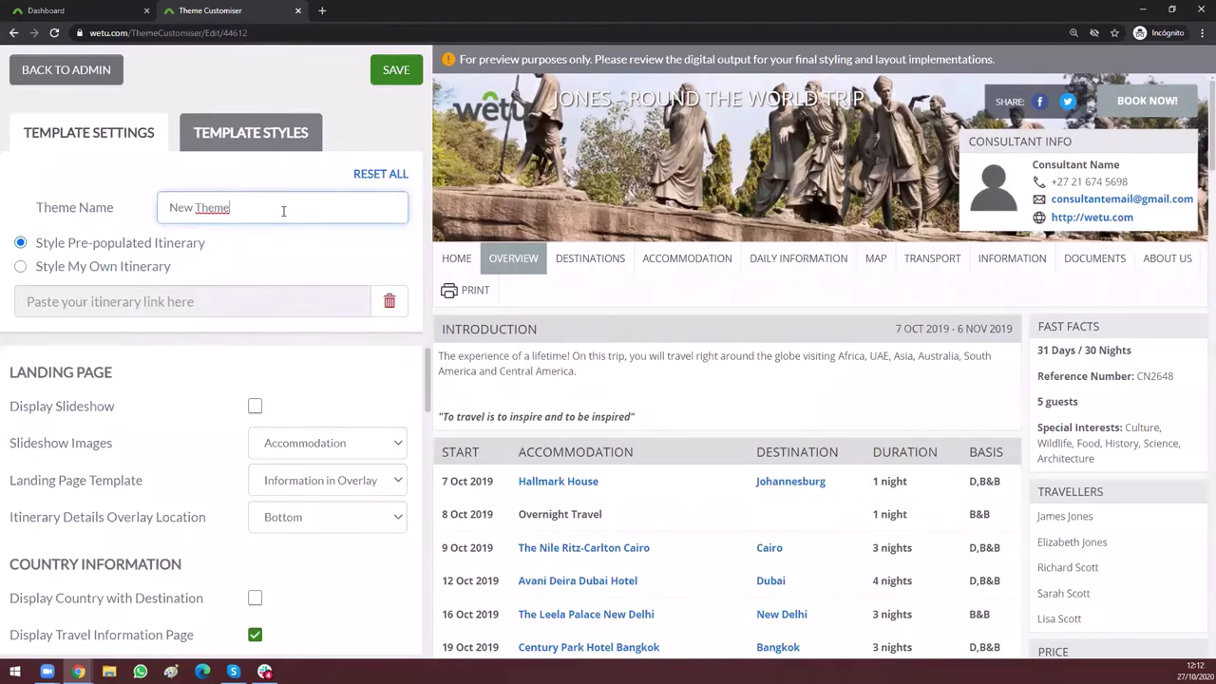
{"action": "triple_click", "coordinate": [292, 211]}
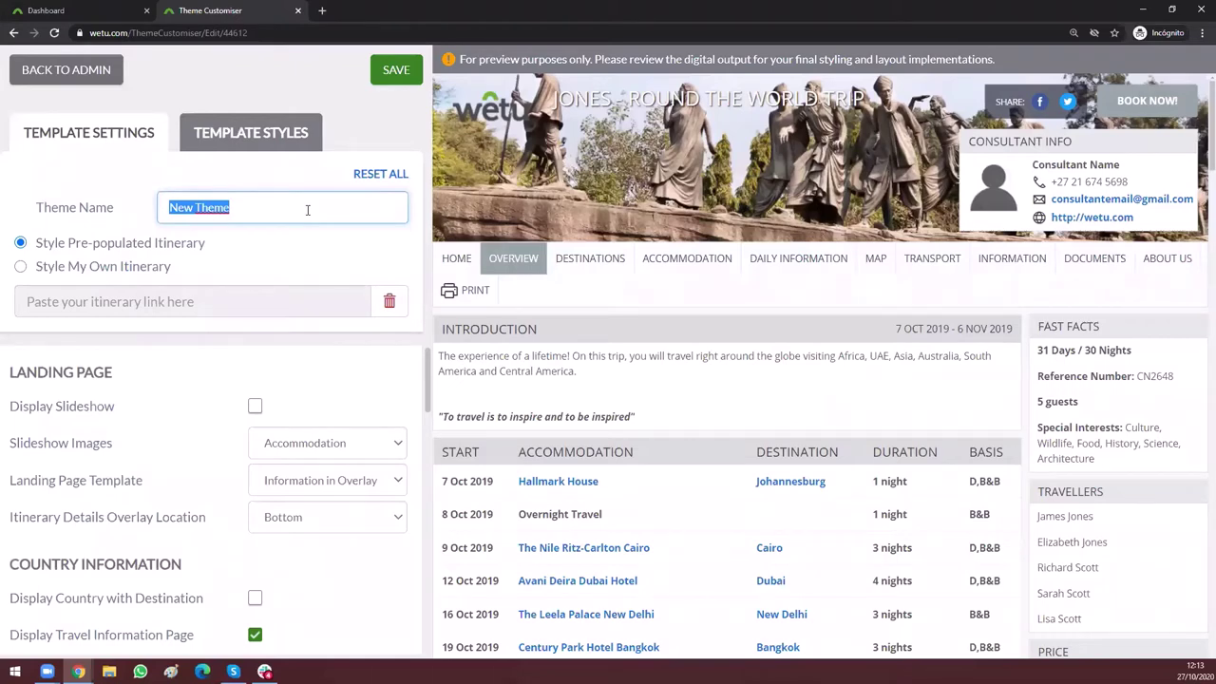
{"action": "key", "text": "BackSpace"}
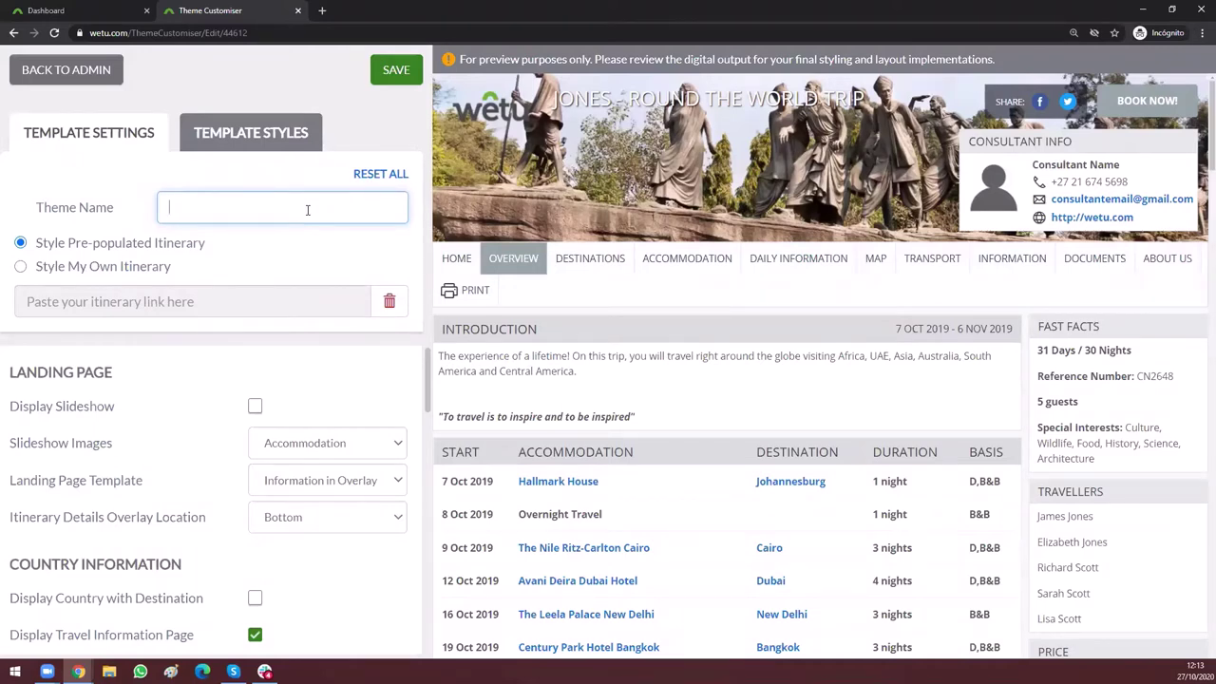
{"action": "type", "text": "Theme 3"}
{"action": "type", "text": "- Azul y Naranja"}
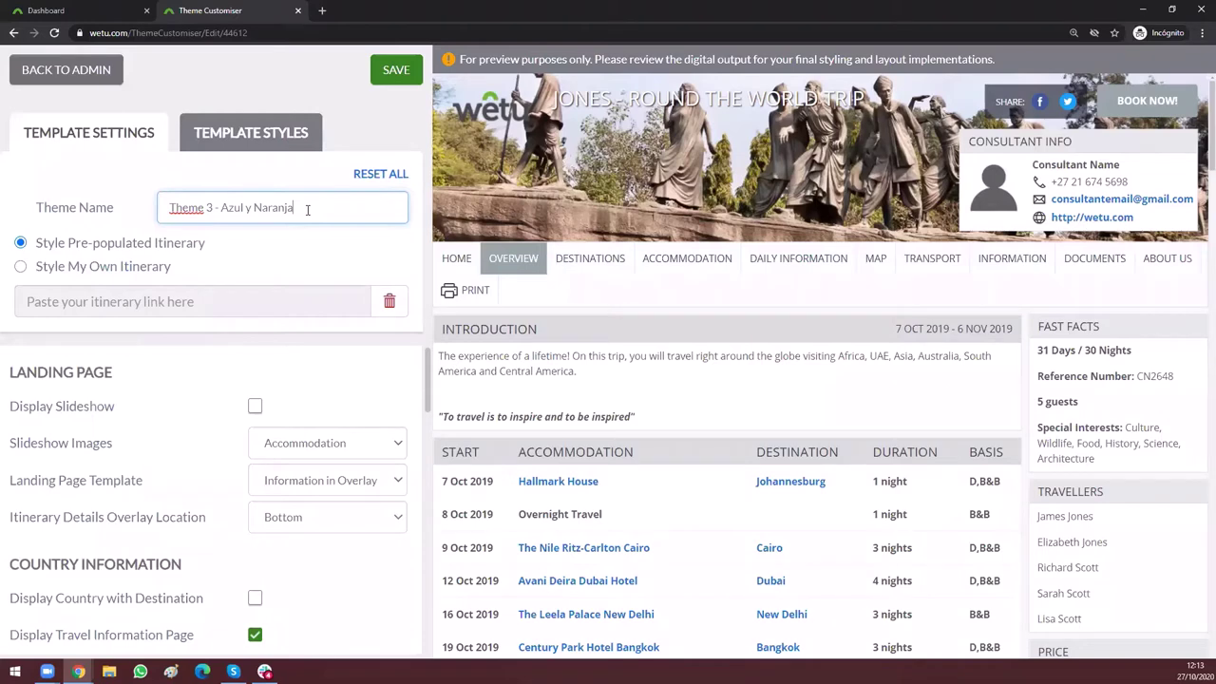
Step: Remove the "- Azul y Naranja" suffix from the theme name, keeping only "Theme 3"
{"action": "key", "text": "ctrl+a"}
{"action": "left_click", "coordinate": [210, 214]}
{"action": "left_click_drag", "start_coordinate": [215, 208], "coordinate": [326, 207]}
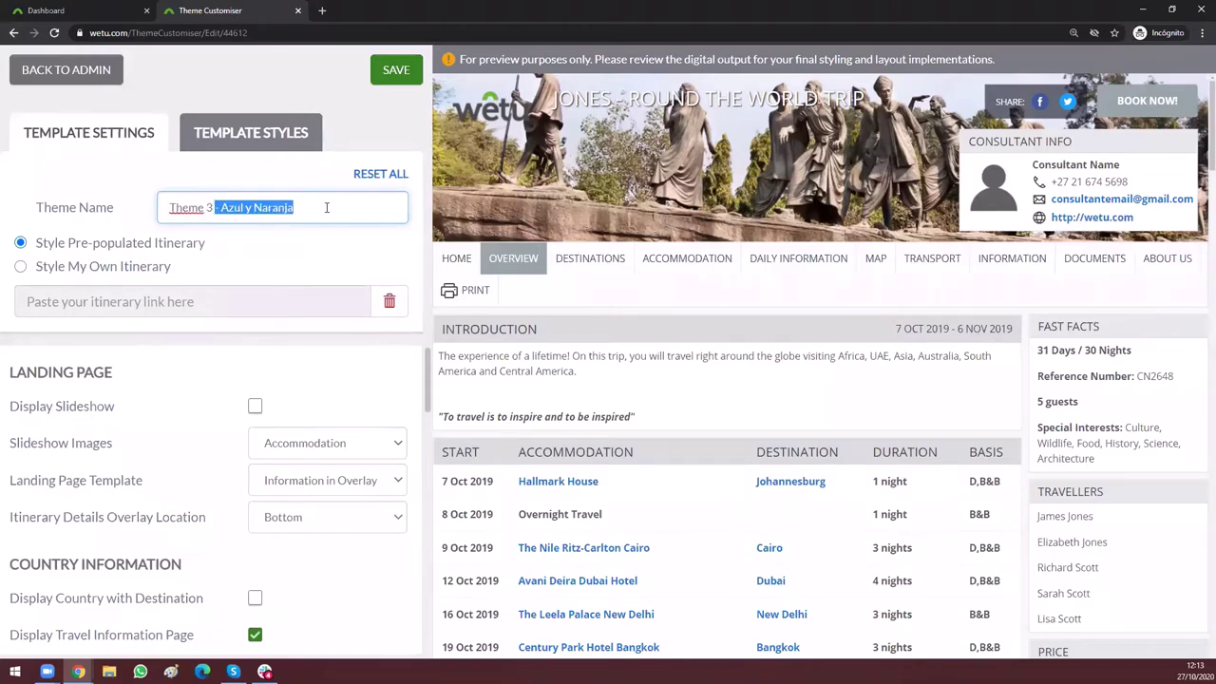
{"action": "key", "text": "BackSpace"}
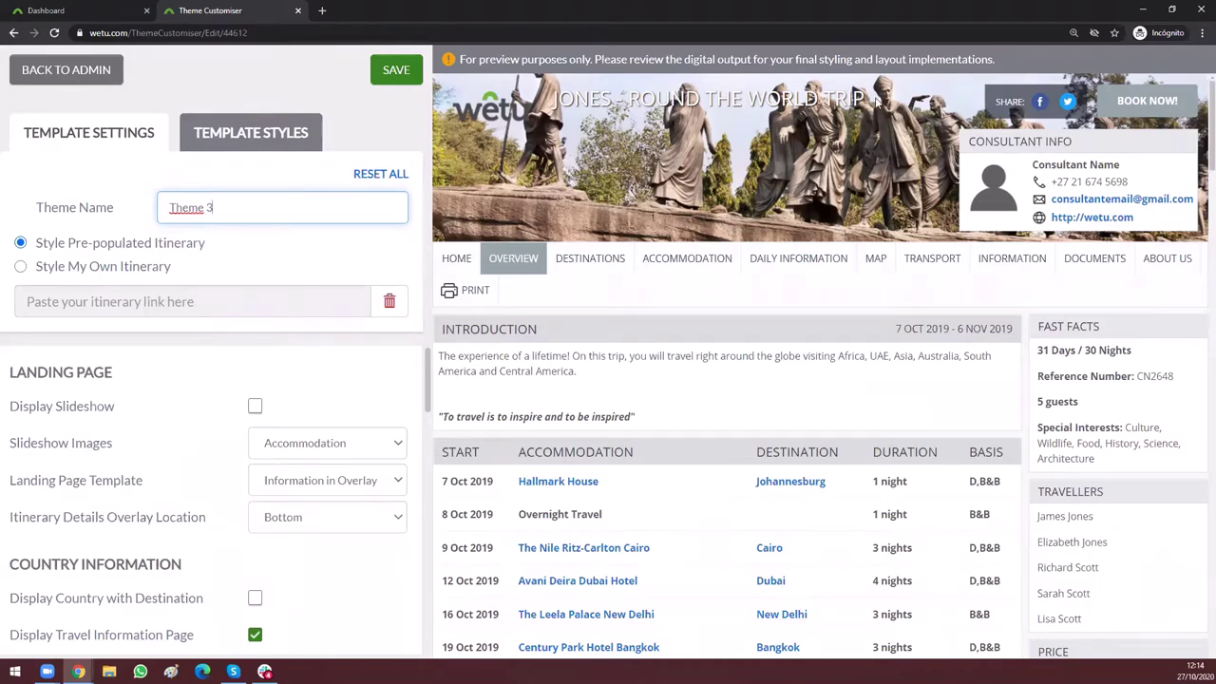
Step: Examine the trip title and the length of stay in the pre-populated itinerary preview
{"action": "left_click_drag", "start_coordinate": [878, 100], "coordinate": [552, 99]}
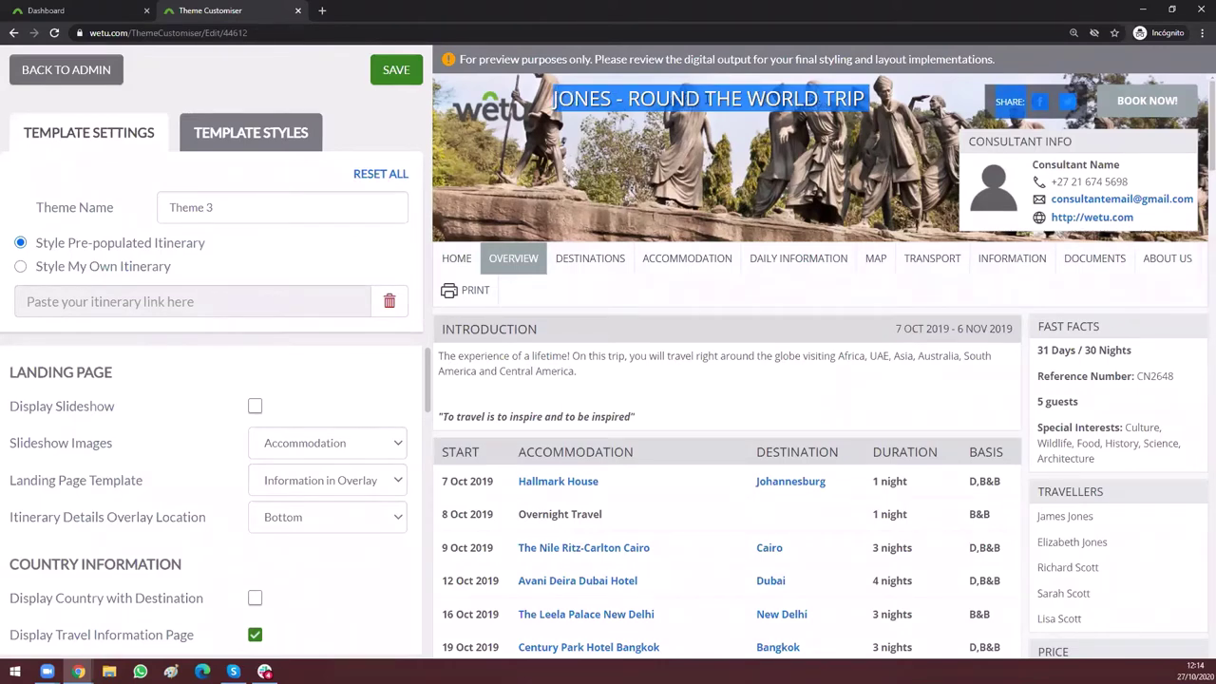
{"action": "left_click", "coordinate": [787, 99]}
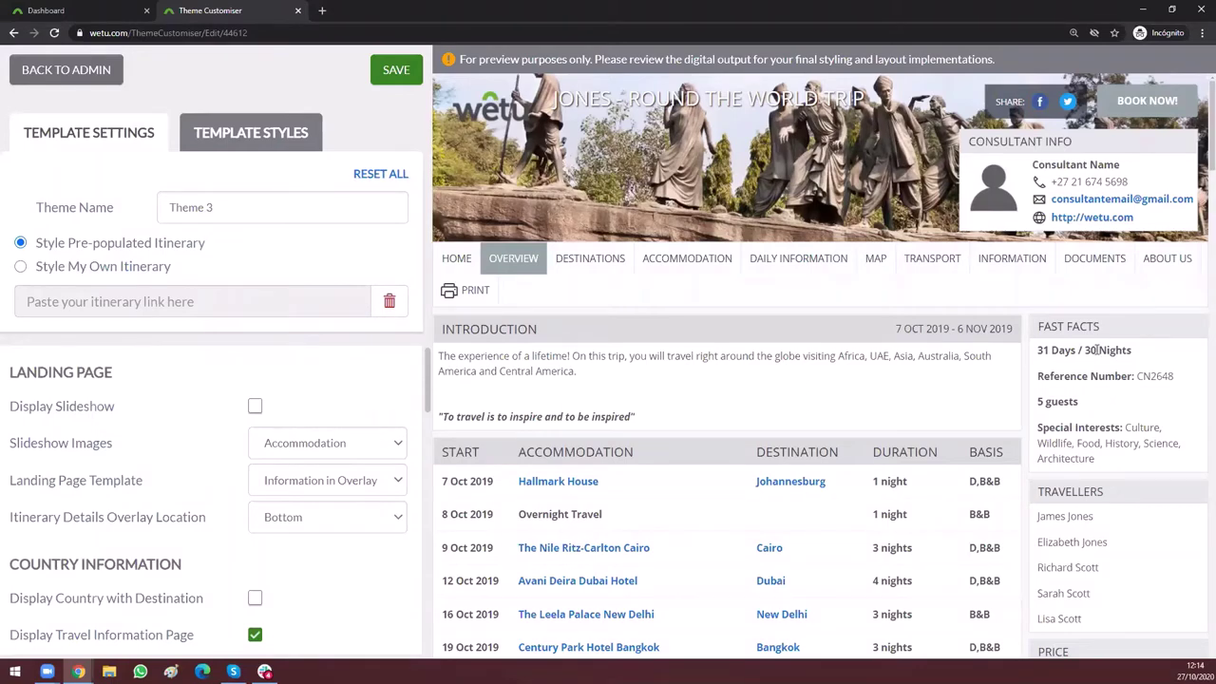
{"action": "left_click_drag", "start_coordinate": [1085, 349], "coordinate": [1166, 353]}
{"action": "left_click", "coordinate": [928, 354]}
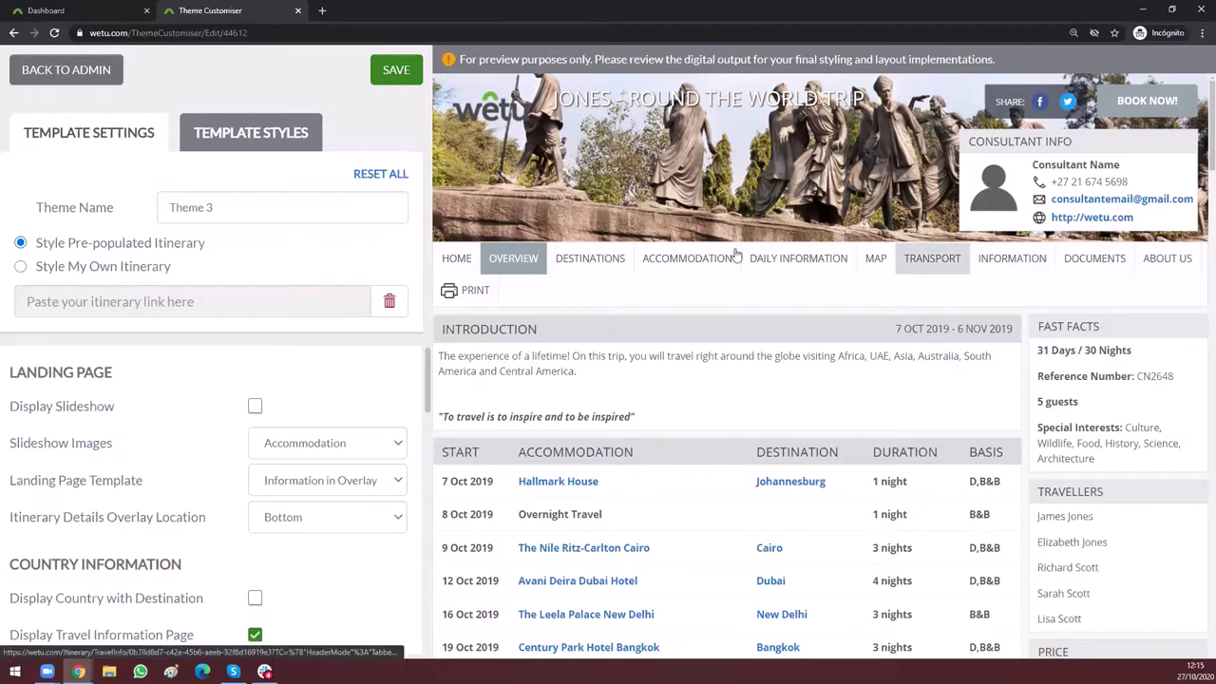
Step: Set the theme to style my own itinerary and expand the 6-night Colombia y Costa Rica entry among the existing personal itineraries
{"action": "left_click", "coordinate": [21, 268]}
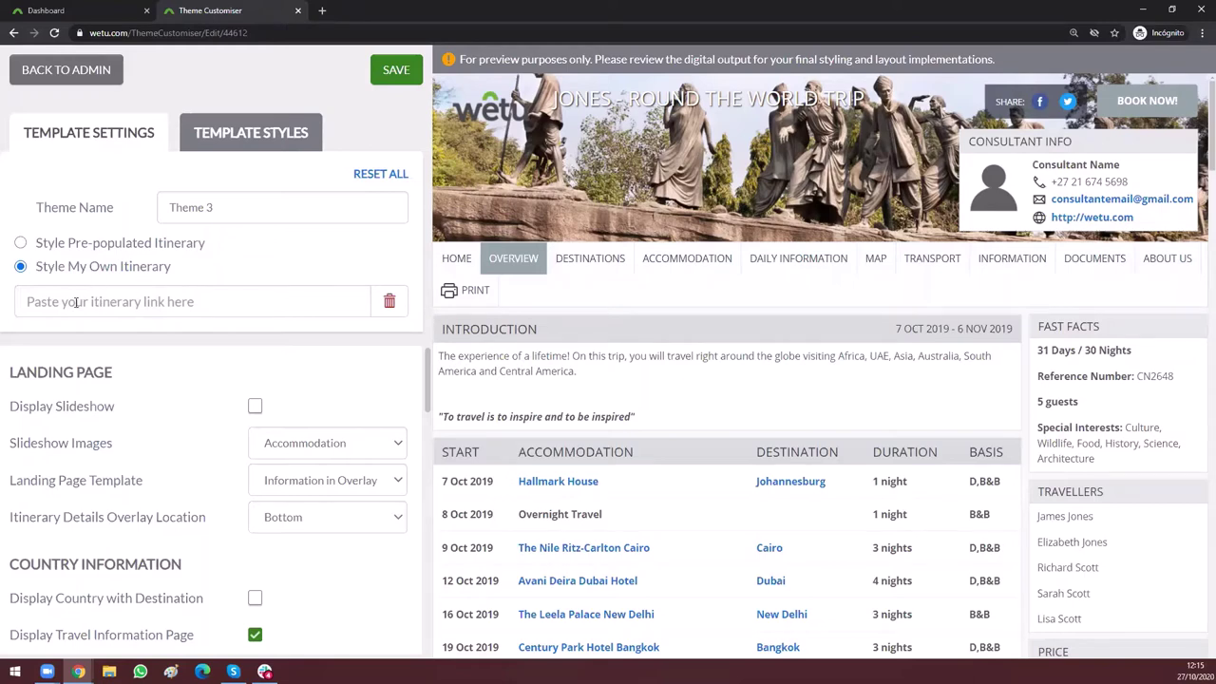
{"action": "left_click", "coordinate": [80, 15]}
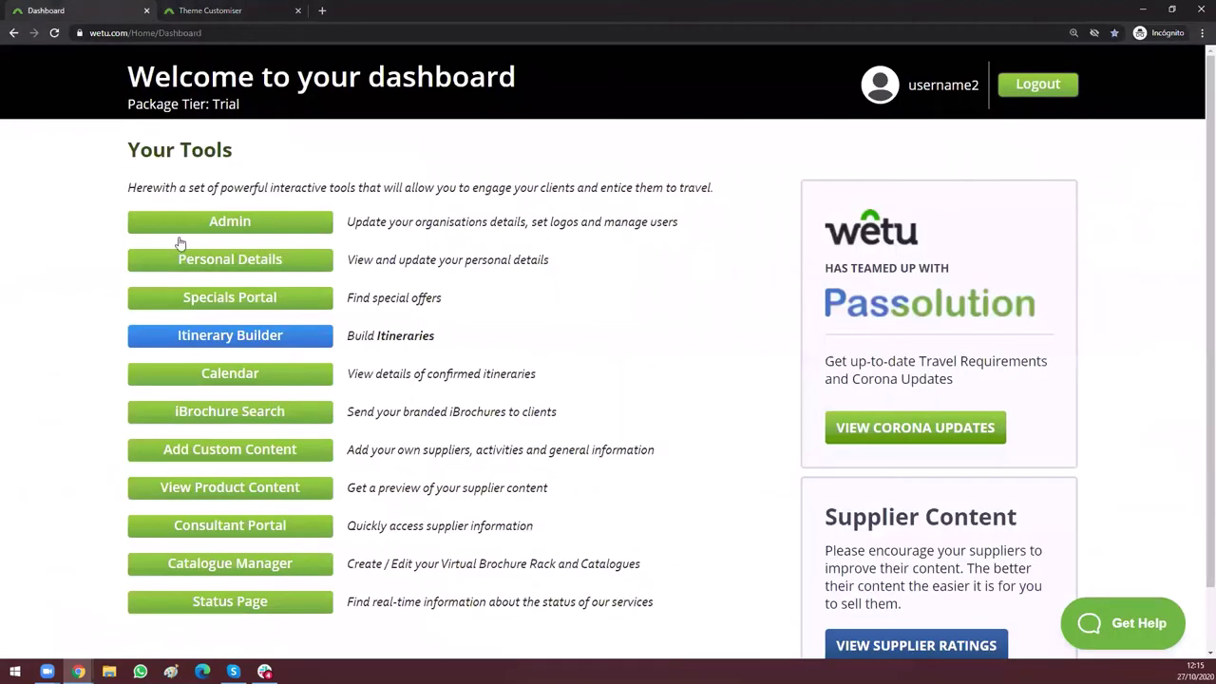
{"action": "left_click", "coordinate": [232, 344]}
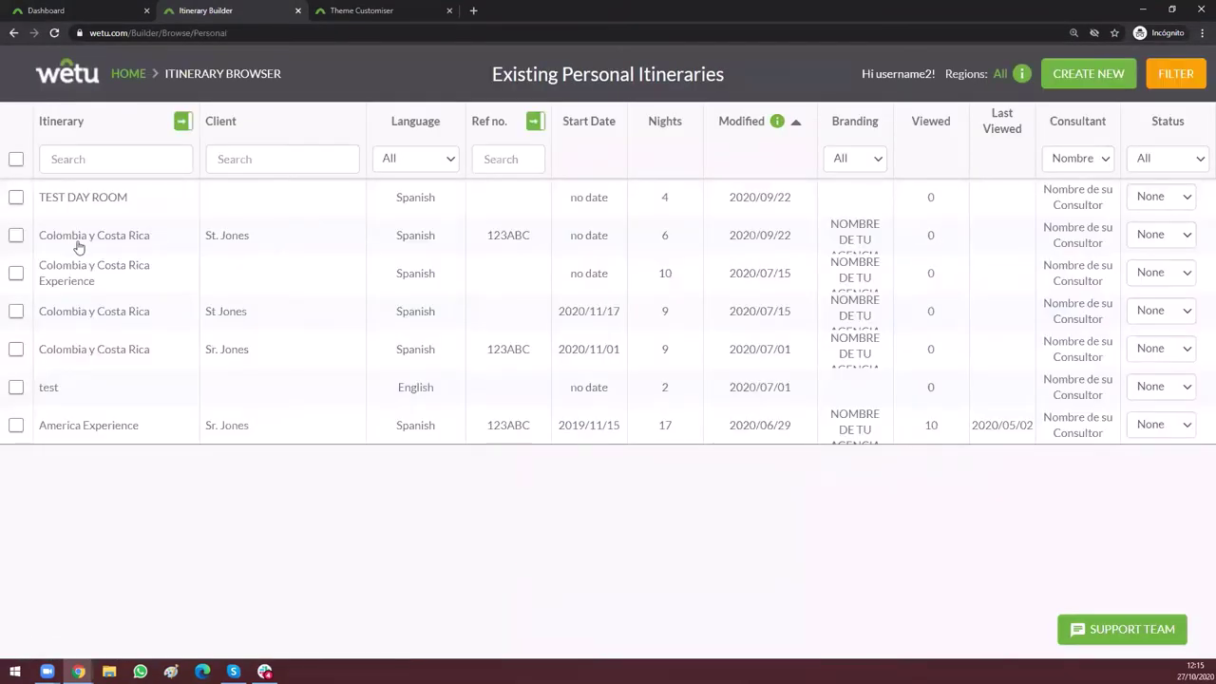
{"action": "left_click", "coordinate": [98, 239]}
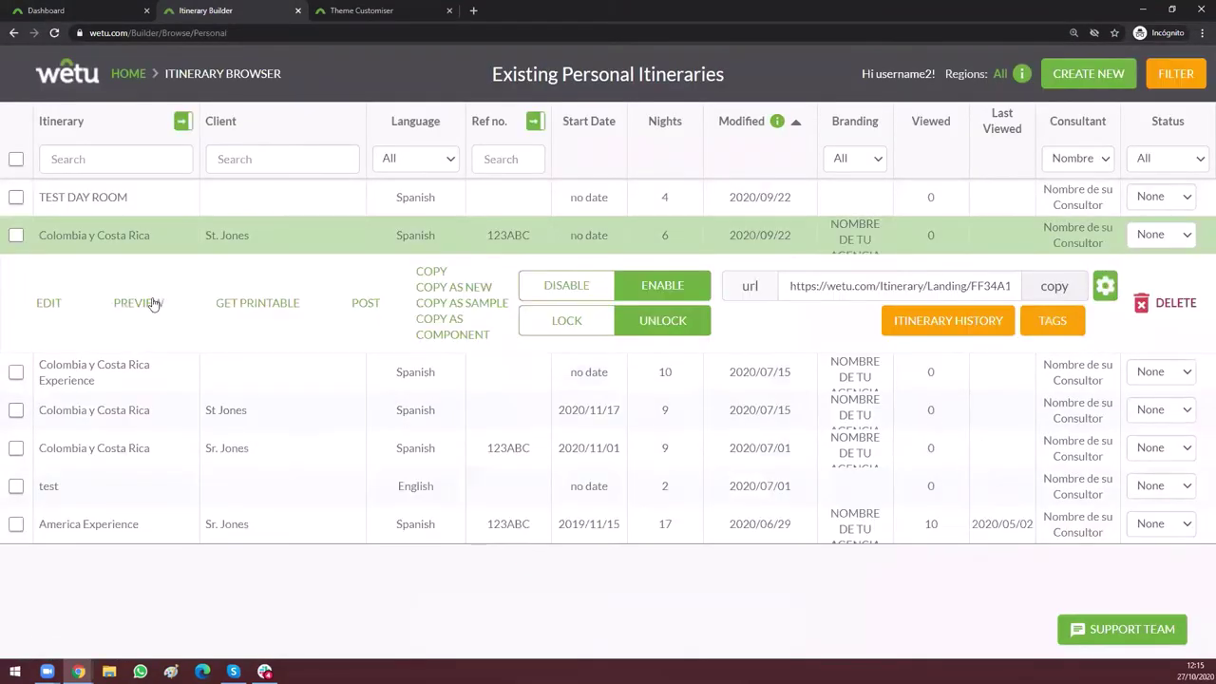
{"action": "left_click", "coordinate": [431, 272]}
Step: Reopen the existing personal itineraries from the dashboard and copy the link of the 6-night Colombia y Costa Rica itinerary
{"action": "left_click", "coordinate": [47, 10]}
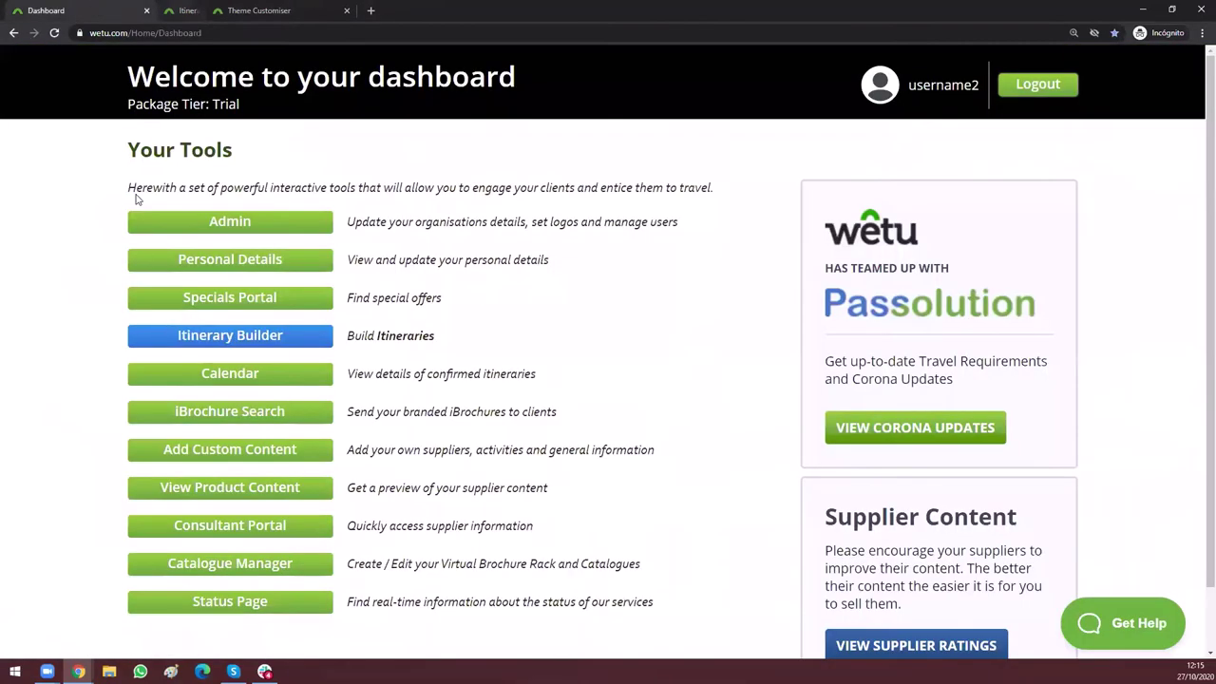
{"action": "left_click", "coordinate": [211, 338]}
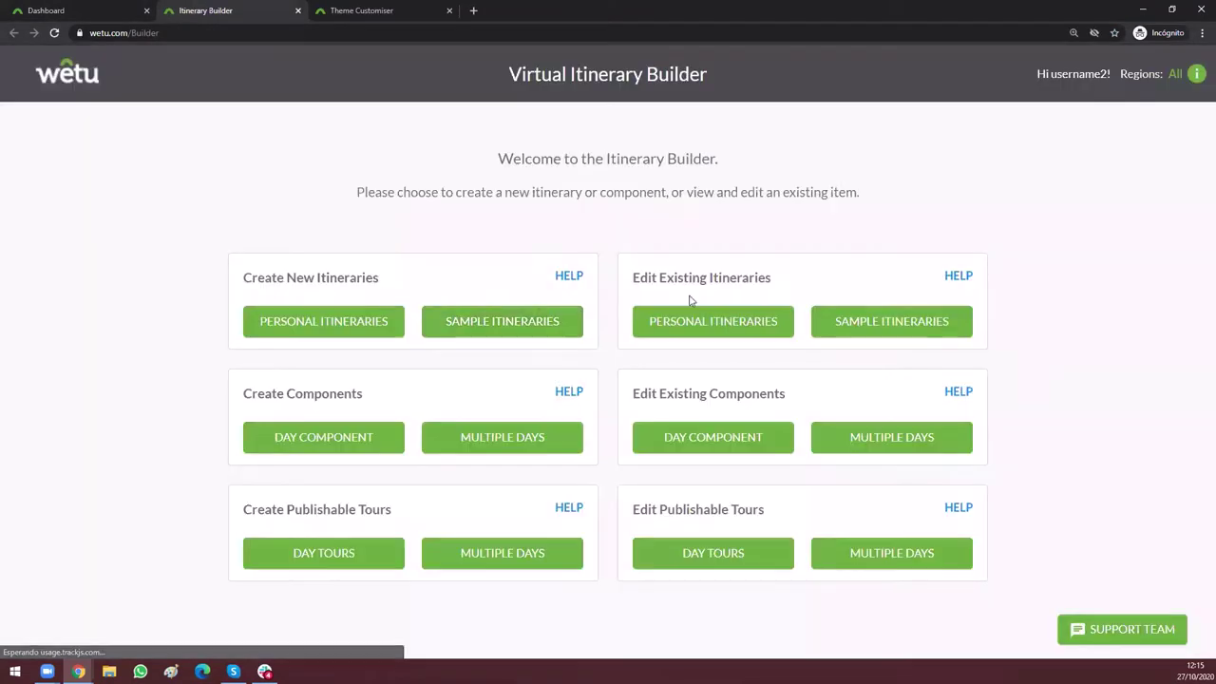
{"action": "left_click", "coordinate": [713, 321]}
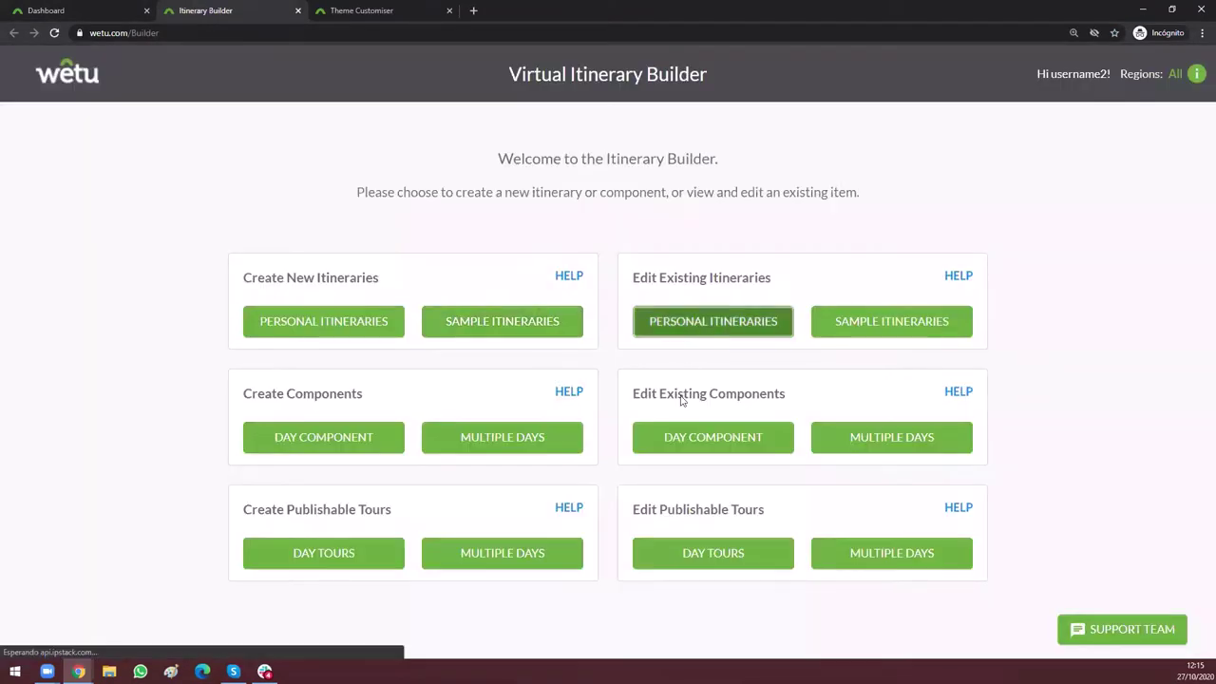
{"action": "left_click", "coordinate": [306, 251]}
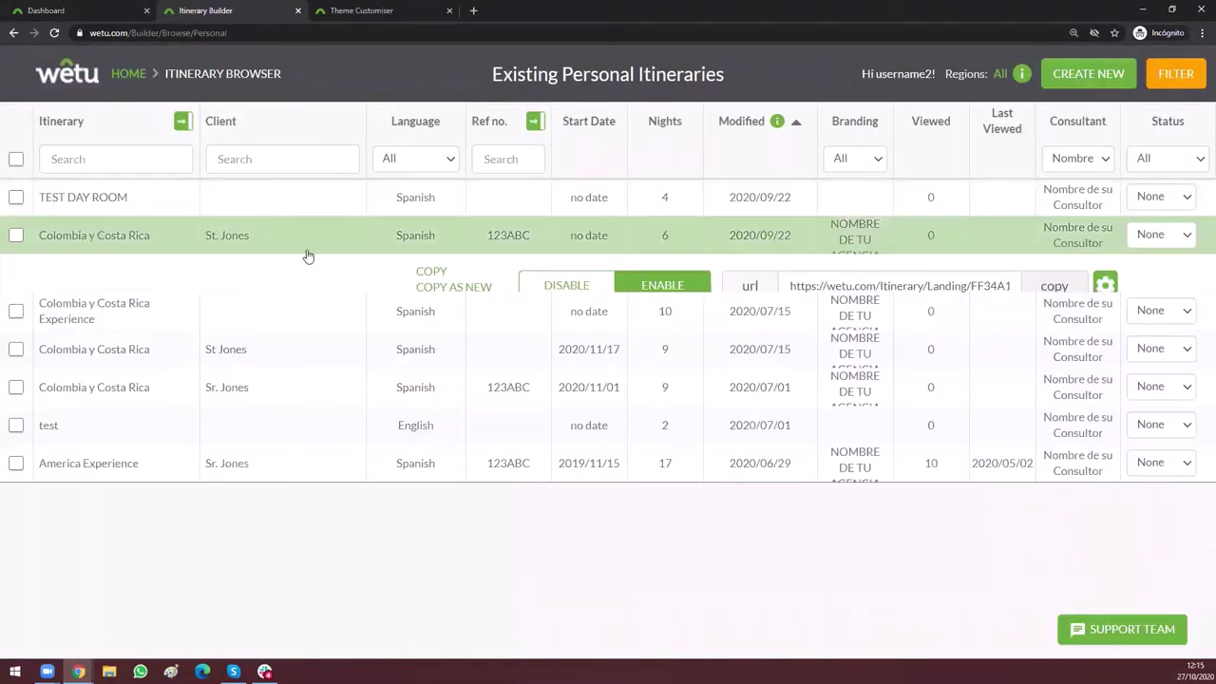
{"action": "left_click", "coordinate": [1037, 286]}
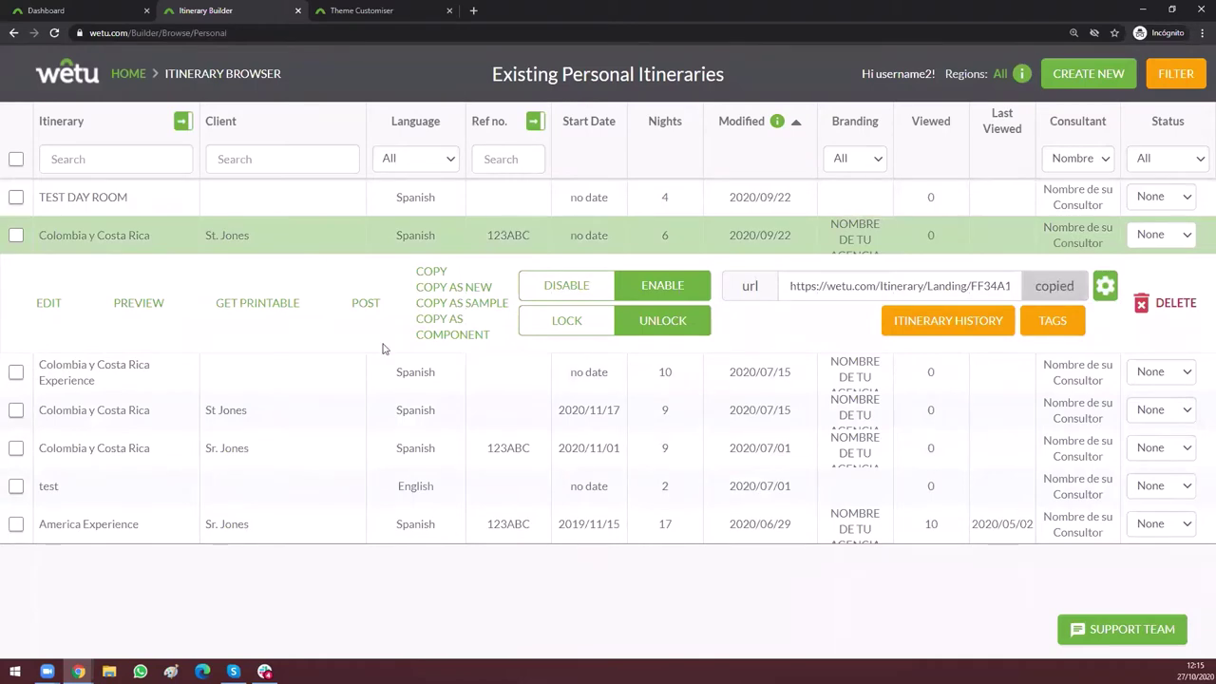
Step: Paste the copied itinerary link into Theme 3 as its own preview itinerary
{"action": "left_click", "coordinate": [397, 9]}
{"action": "left_click", "coordinate": [152, 300]}
{"action": "key", "text": "ctrl+v"}
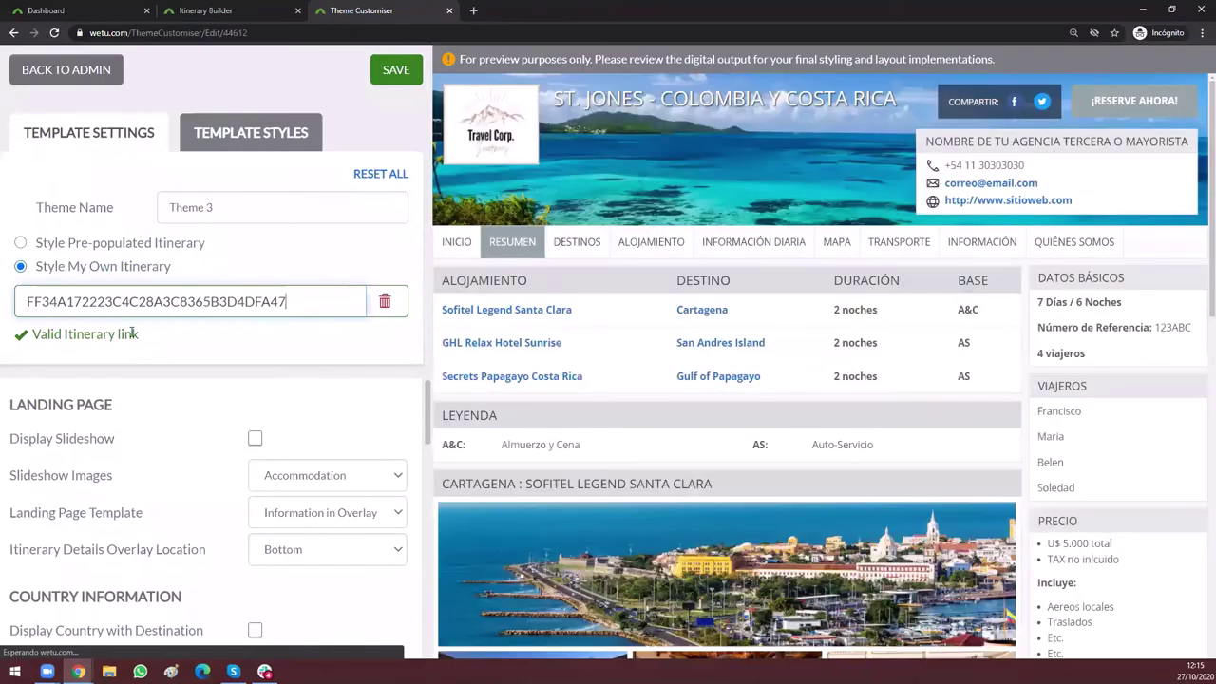
{"action": "left_click", "coordinate": [955, 328]}
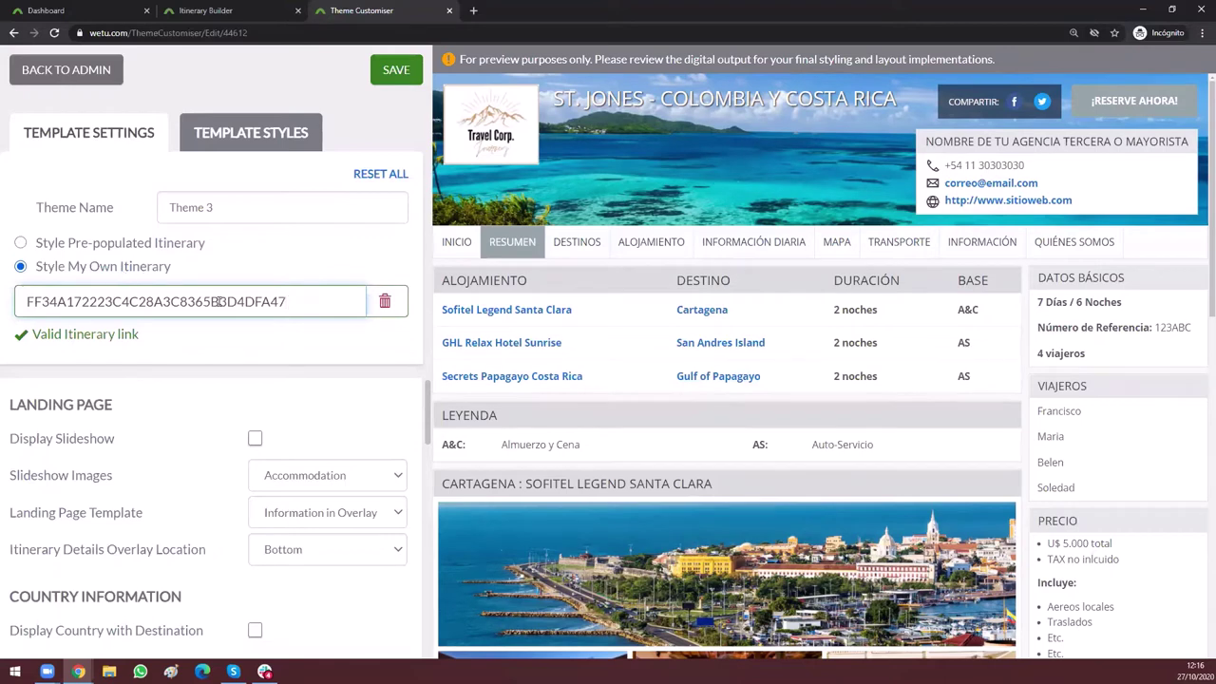
Step: Examine the themes available in the itinerary details of the 6-night Colombia y Costa Rica itinerary and return to the theme customiser
{"action": "left_click_drag", "start_coordinate": [279, 301], "coordinate": [5, 304]}
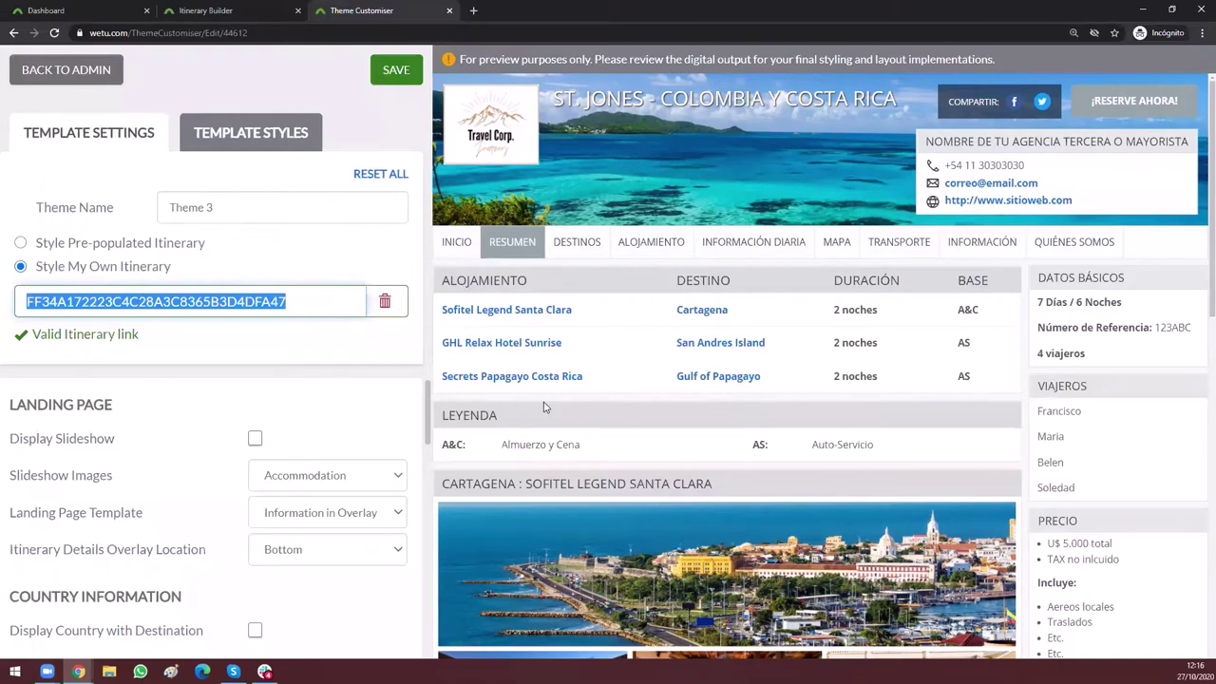
{"action": "left_click", "coordinate": [222, 10]}
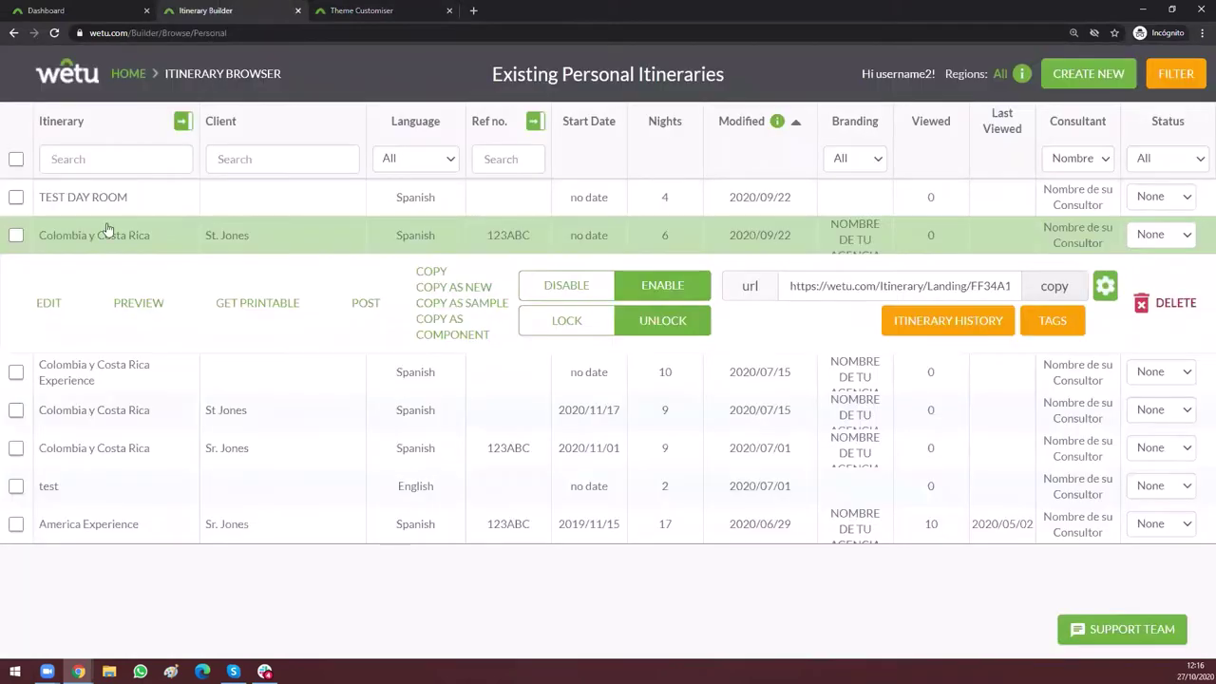
{"action": "left_click", "coordinate": [103, 235]}
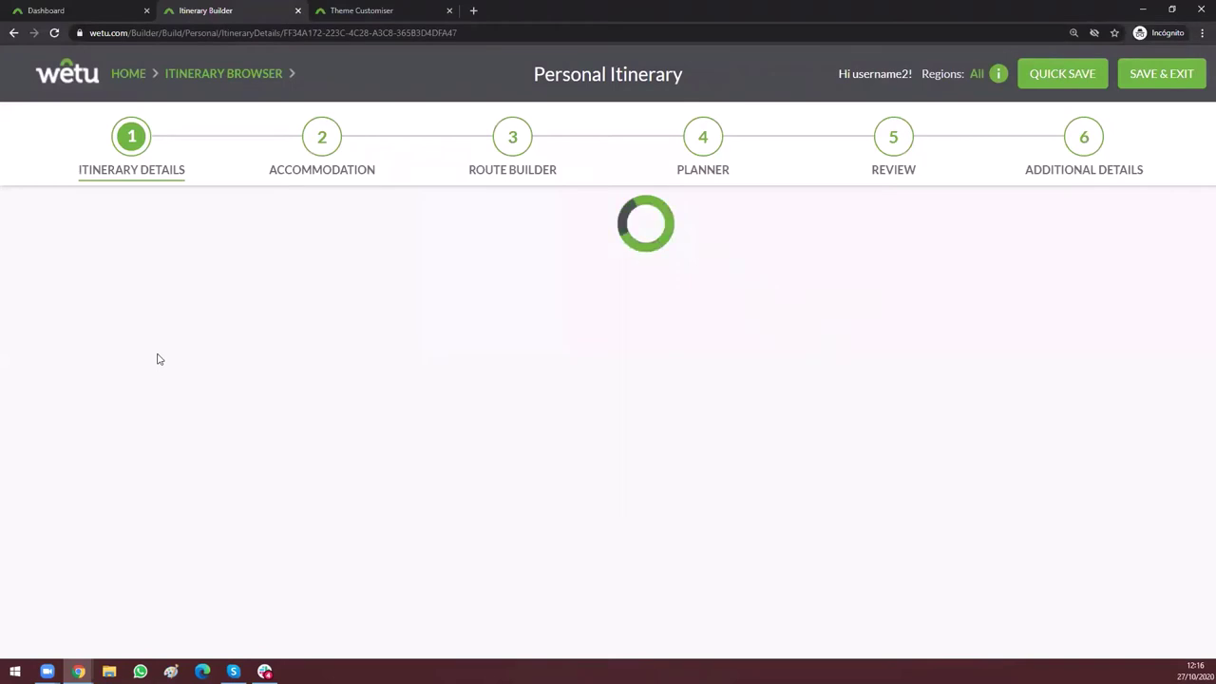
{"action": "left_click", "coordinate": [257, 337]}
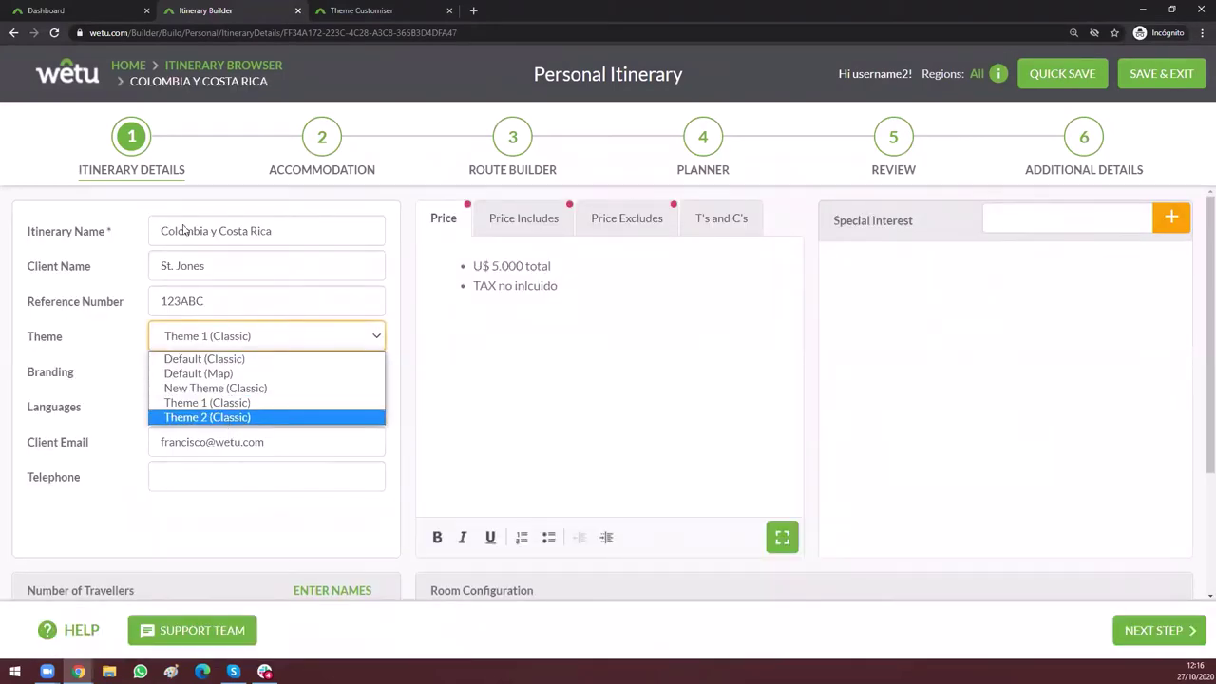
{"action": "key", "text": "ctrl+Tab"}
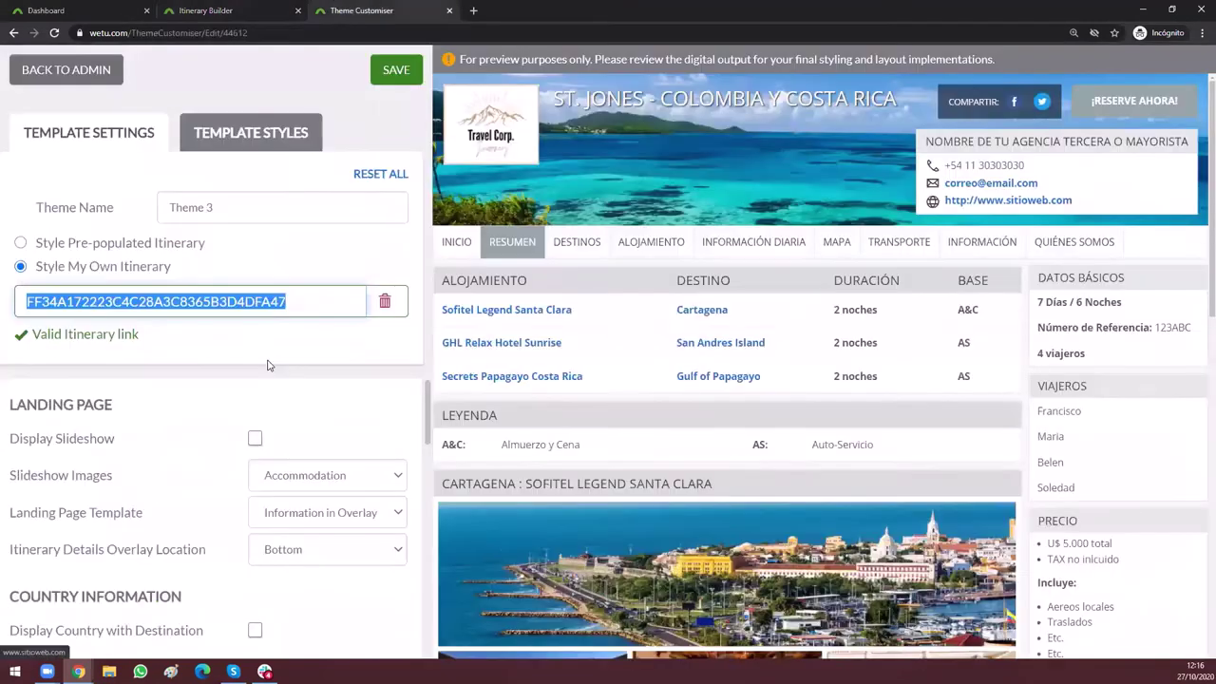
{"action": "left_click", "coordinate": [278, 374]}
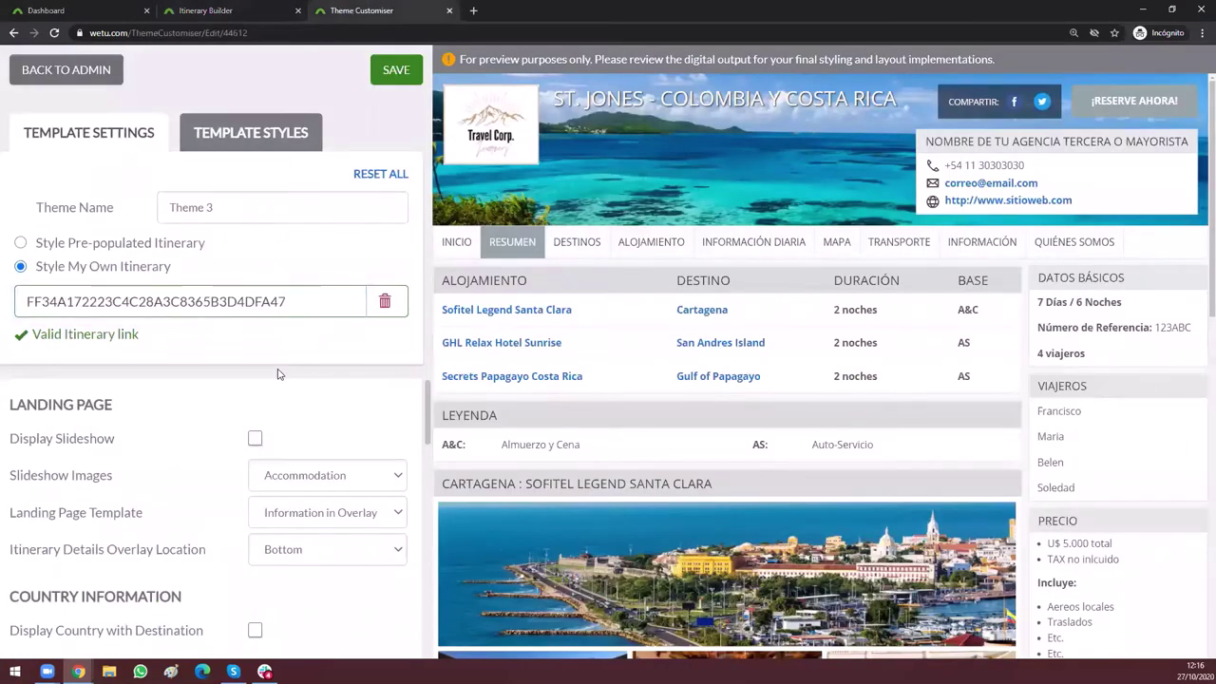
Step: Switch the preview back to the pre-populated itinerary and set the landing page's slideshow images to Destinations
{"action": "scroll", "coordinate": [95, 418], "scroll_direction": "down", "scroll_amount": 1}
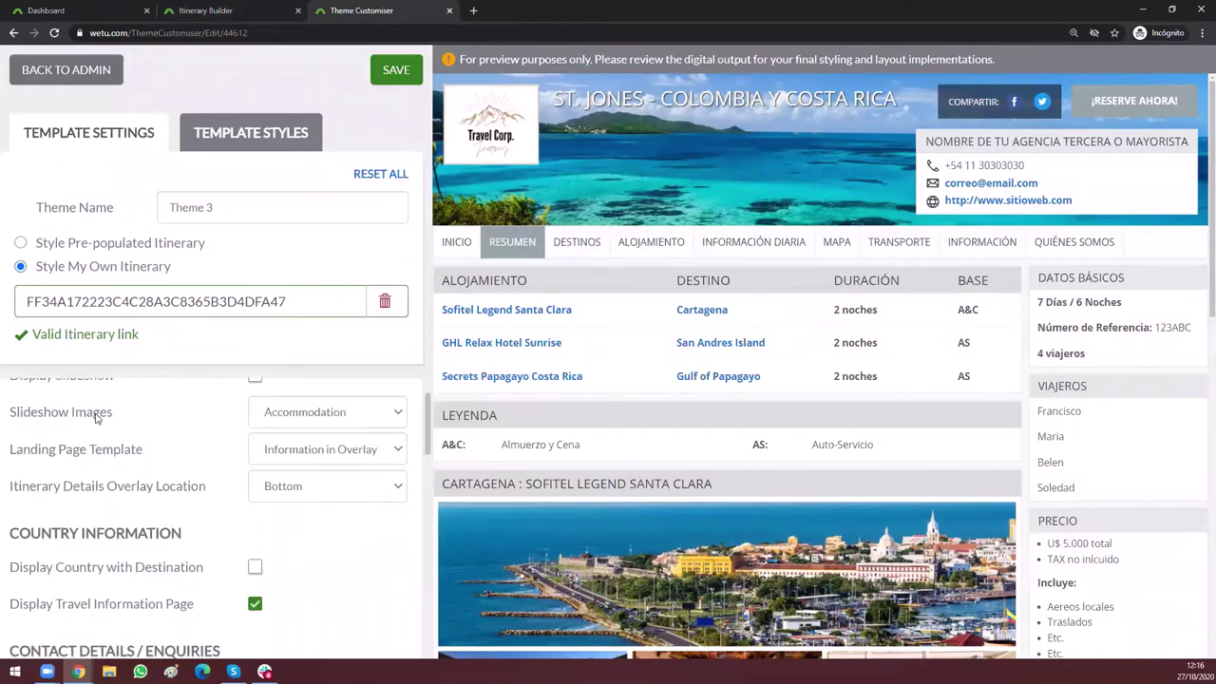
{"action": "scroll", "coordinate": [95, 418], "scroll_direction": "up", "scroll_amount": 1}
{"action": "left_click_drag", "start_coordinate": [7, 404], "coordinate": [125, 406]}
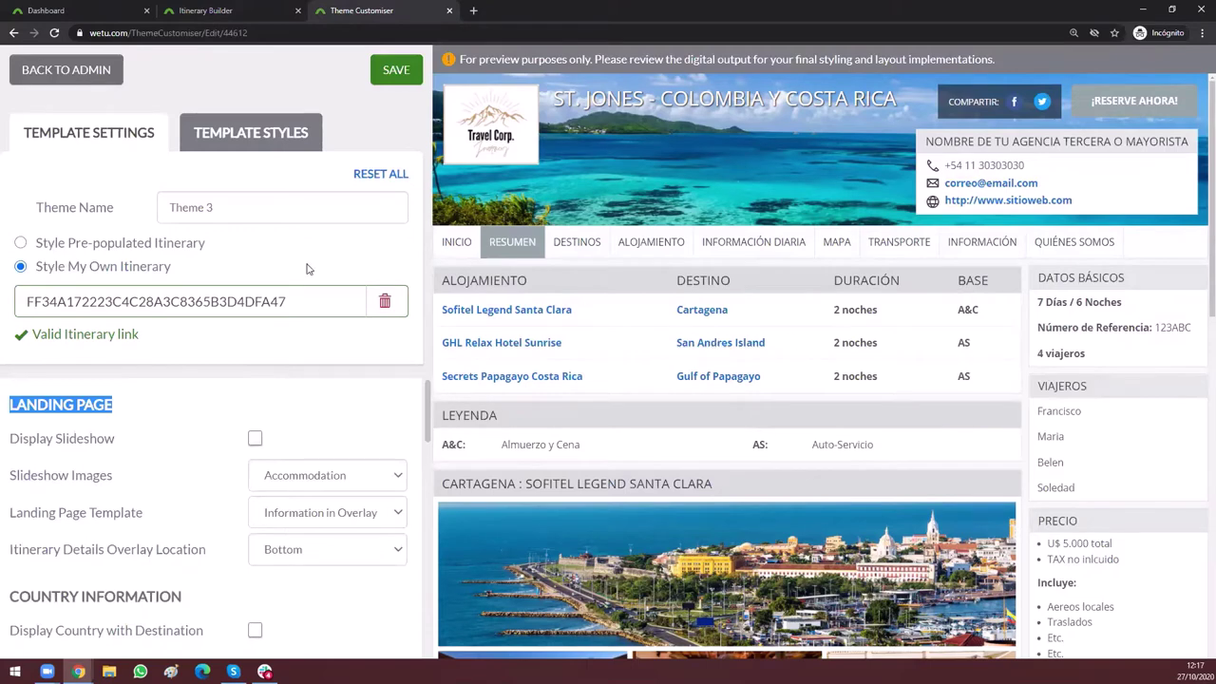
{"action": "left_click", "coordinate": [25, 245]}
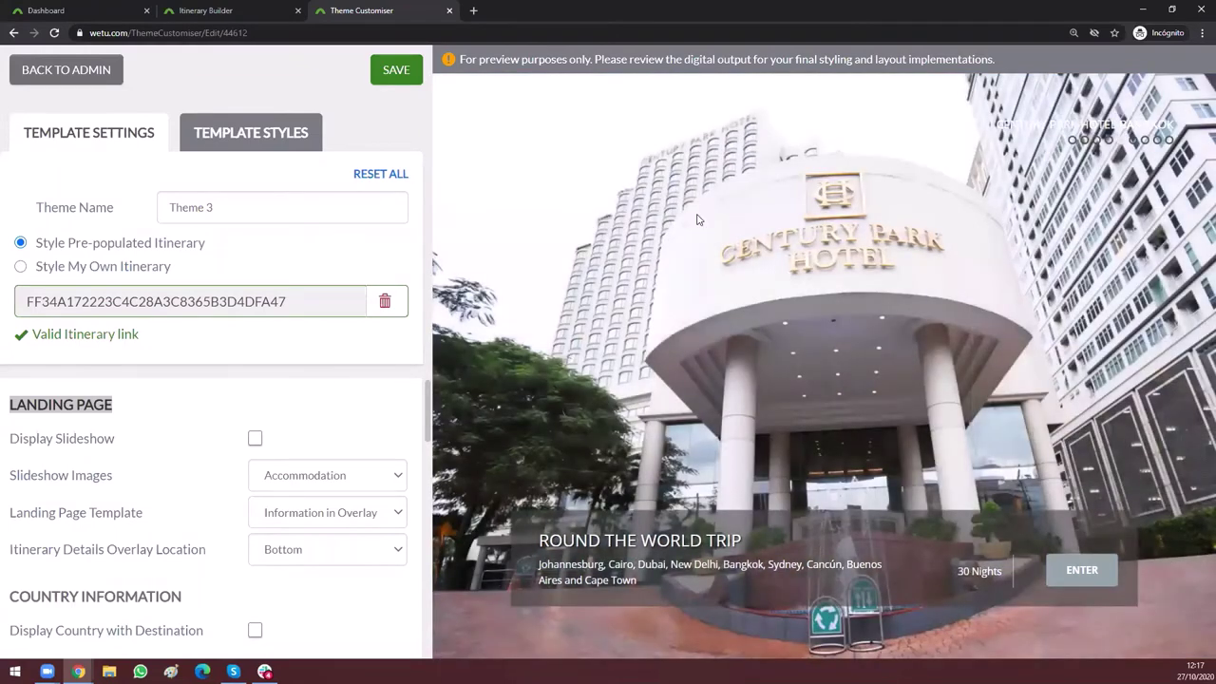
{"action": "left_click", "coordinate": [352, 483]}
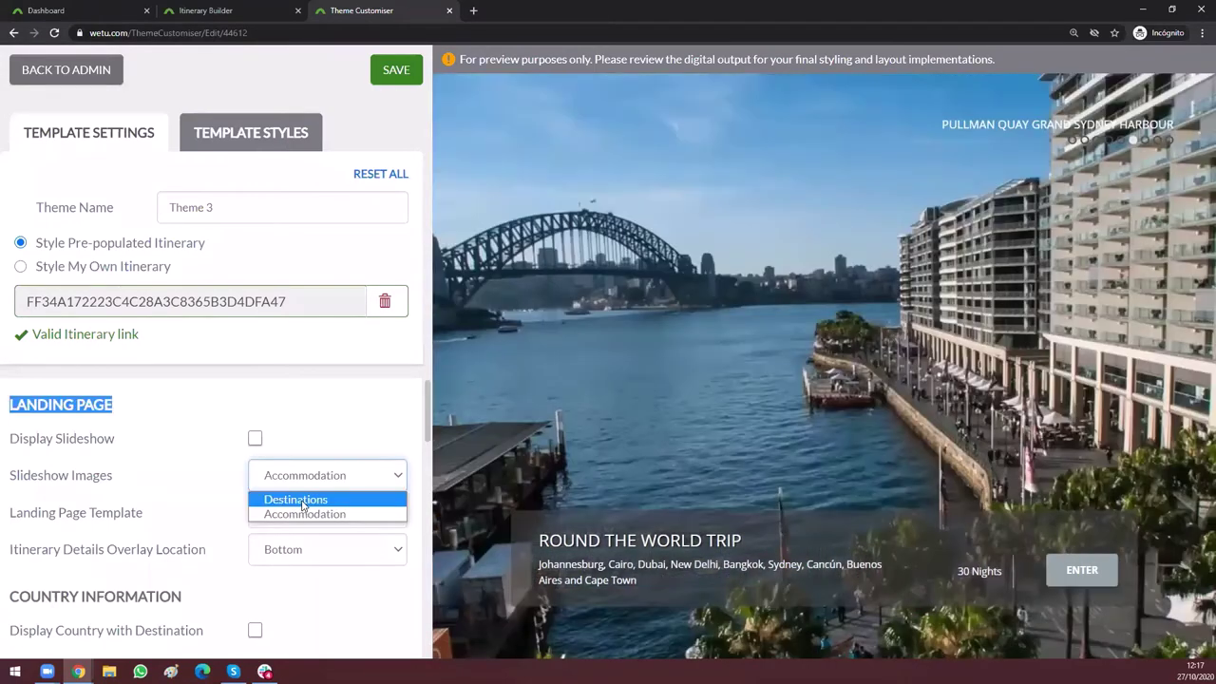
{"action": "left_click", "coordinate": [302, 501]}
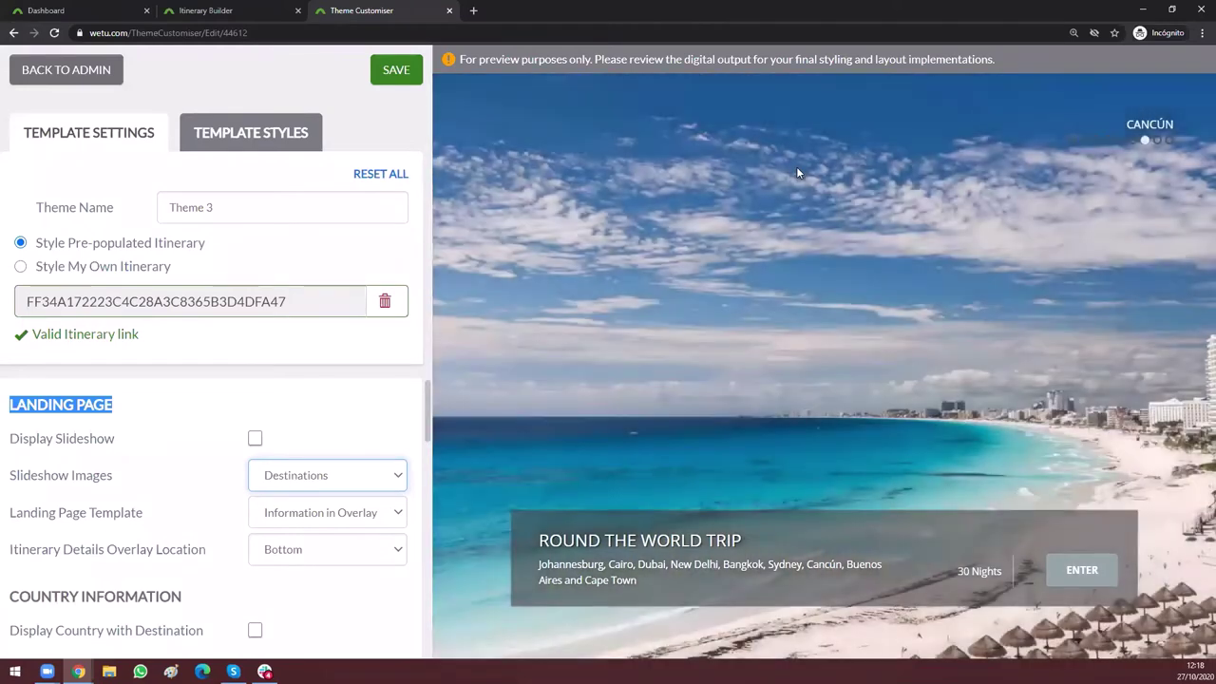
{"action": "left_click", "coordinate": [68, 407]}
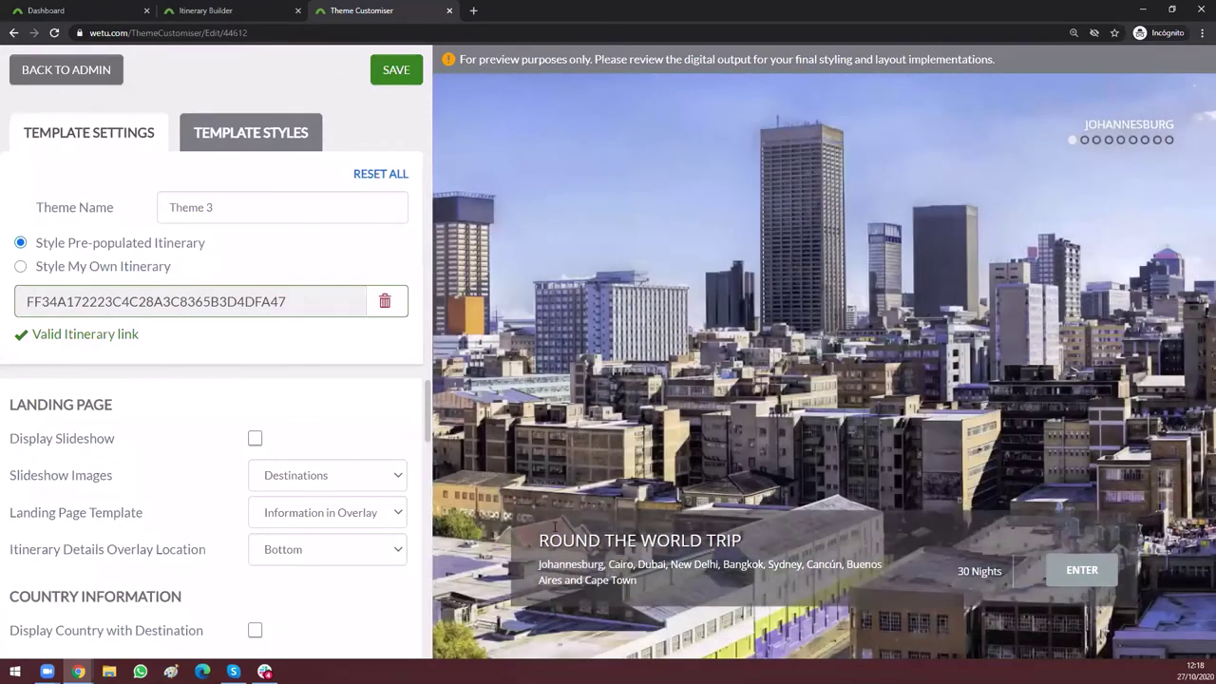
Step: Examine the trip title, length of stay and destination list in the landing page overlay
{"action": "left_click_drag", "start_coordinate": [536, 540], "coordinate": [760, 538]}
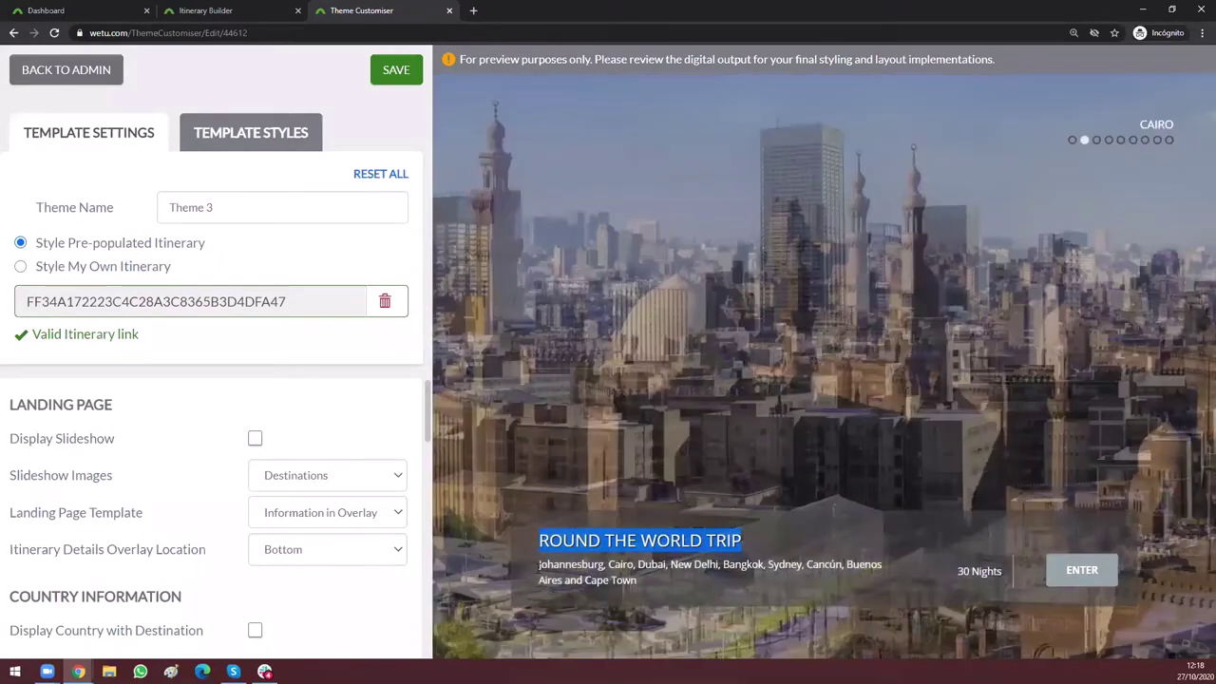
{"action": "left_click_drag", "start_coordinate": [639, 581], "coordinate": [538, 543]}
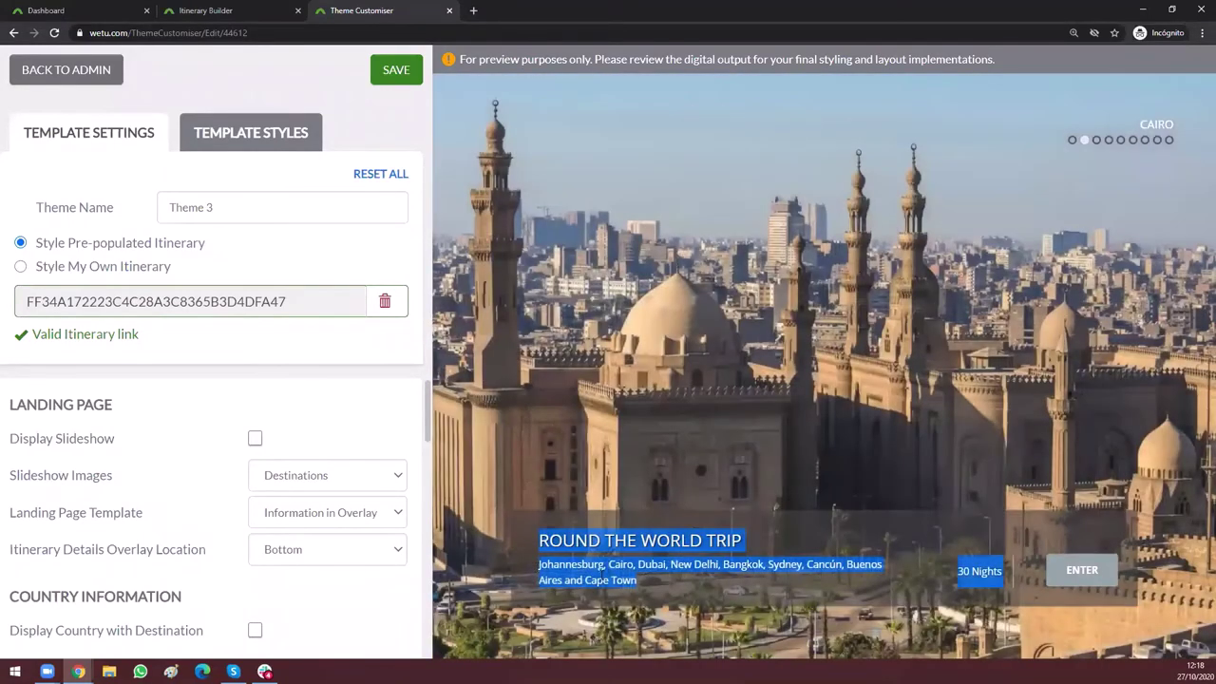
{"action": "left_click_drag", "start_coordinate": [646, 579], "coordinate": [538, 566]}
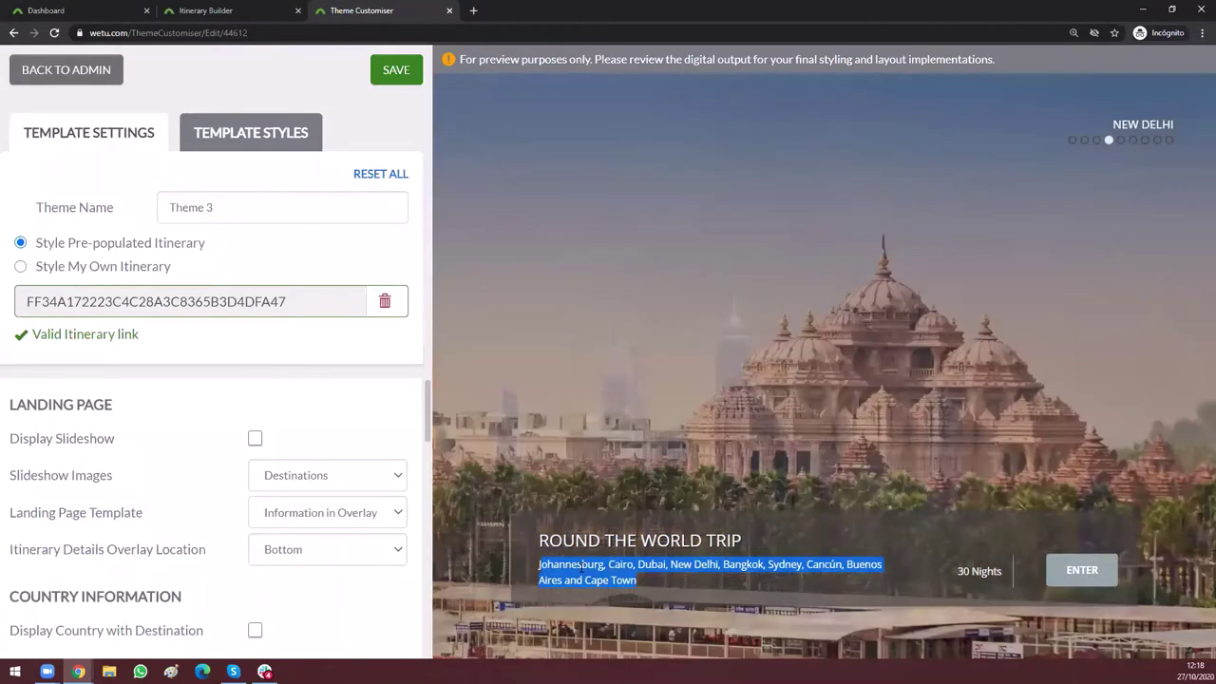
{"action": "left_click", "coordinate": [584, 564]}
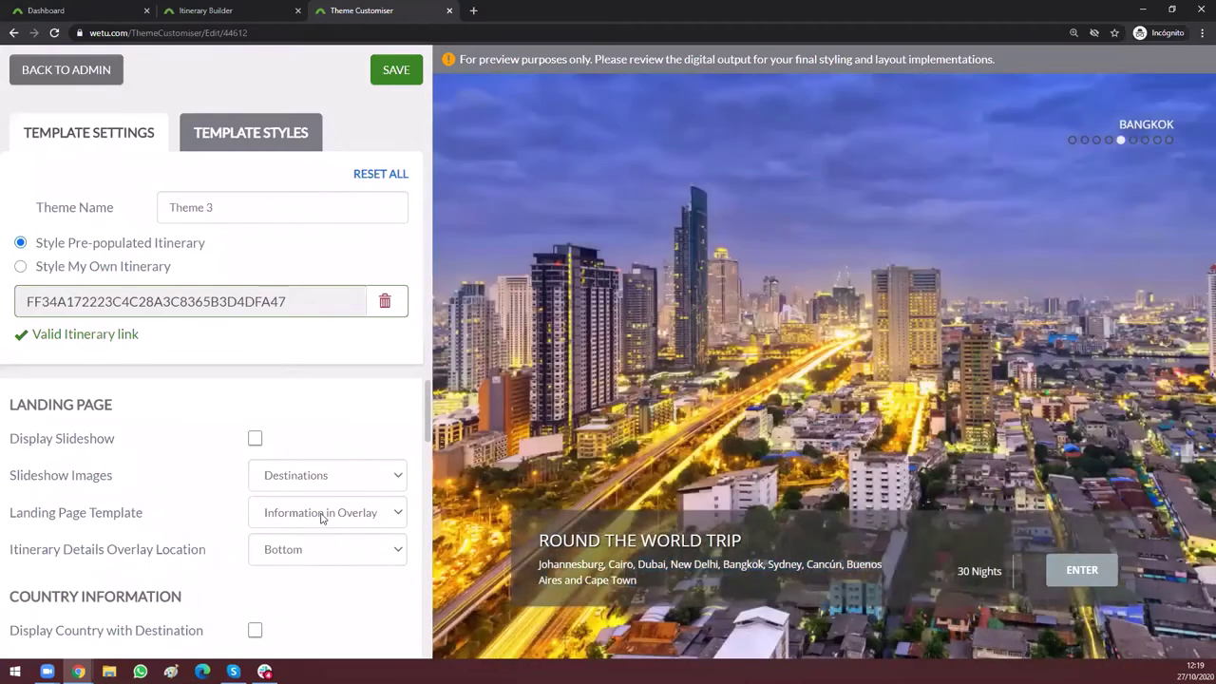
Step: Try the Top Left and Banner Right landing page templates
{"action": "left_click", "coordinate": [322, 517]}
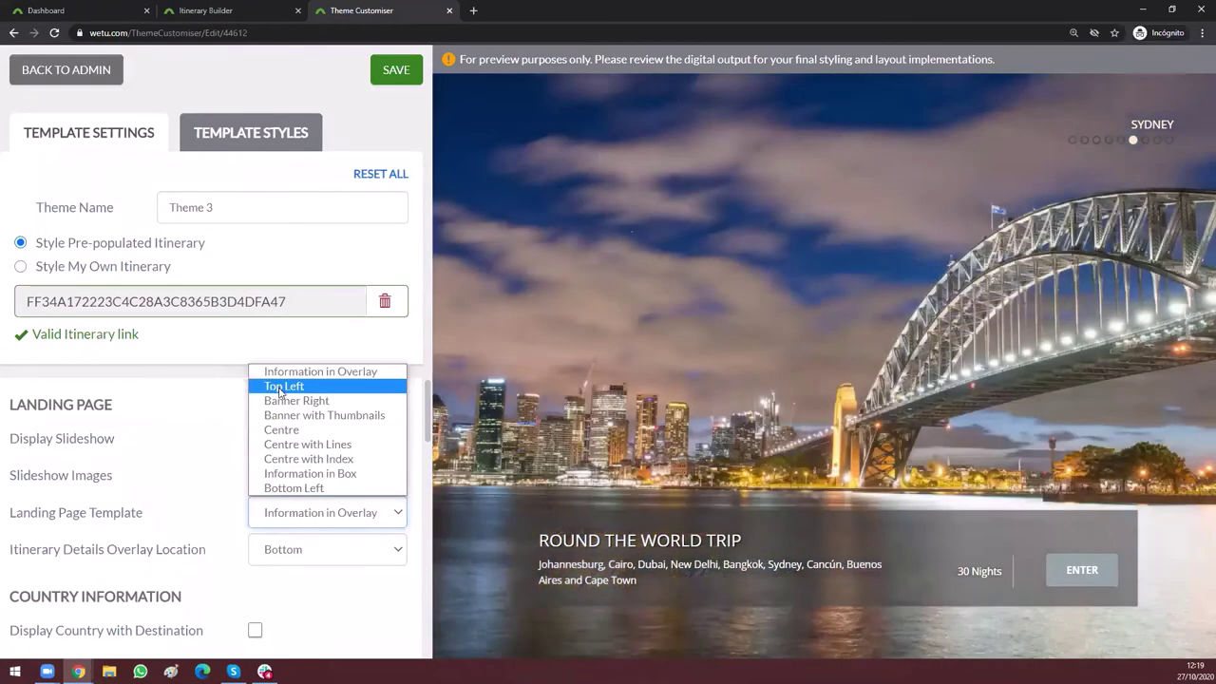
{"action": "left_click", "coordinate": [283, 391]}
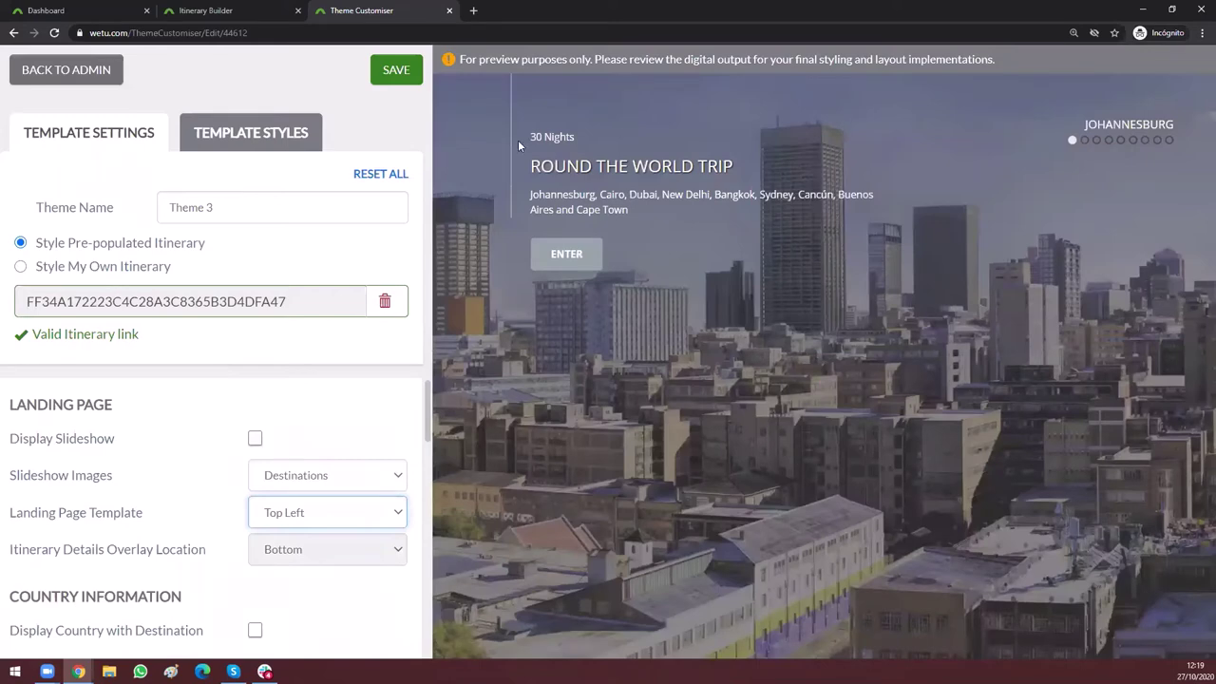
{"action": "left_click", "coordinate": [334, 515]}
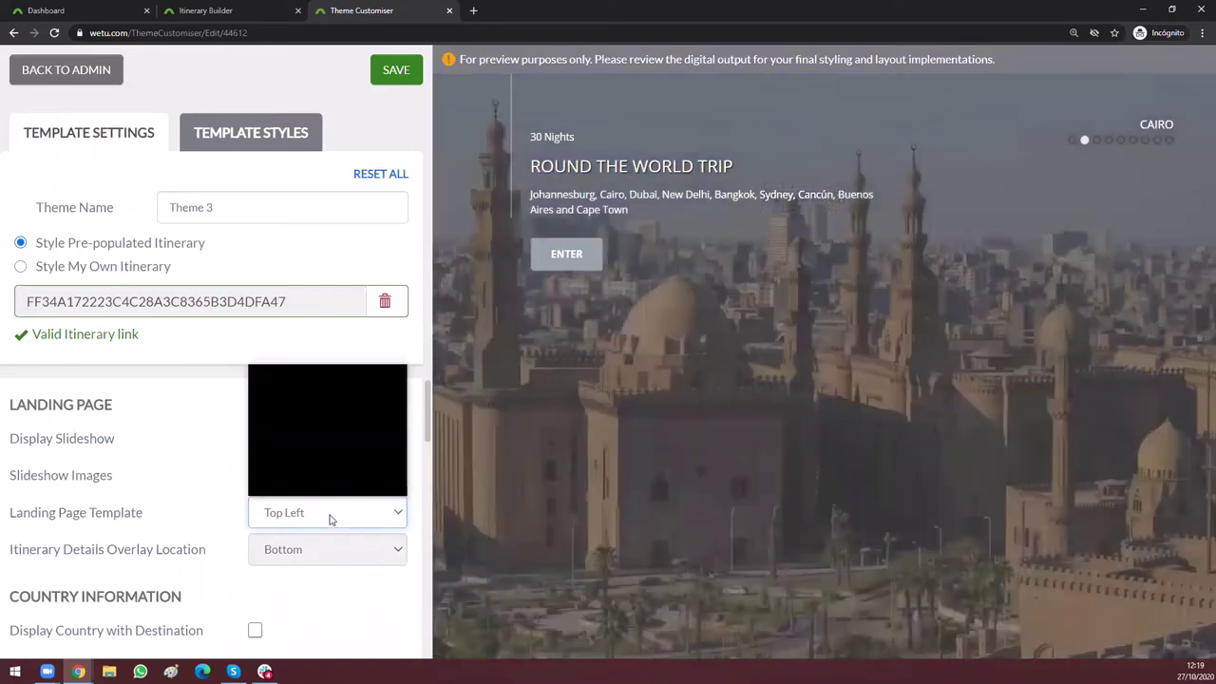
{"action": "key", "text": "Return"}
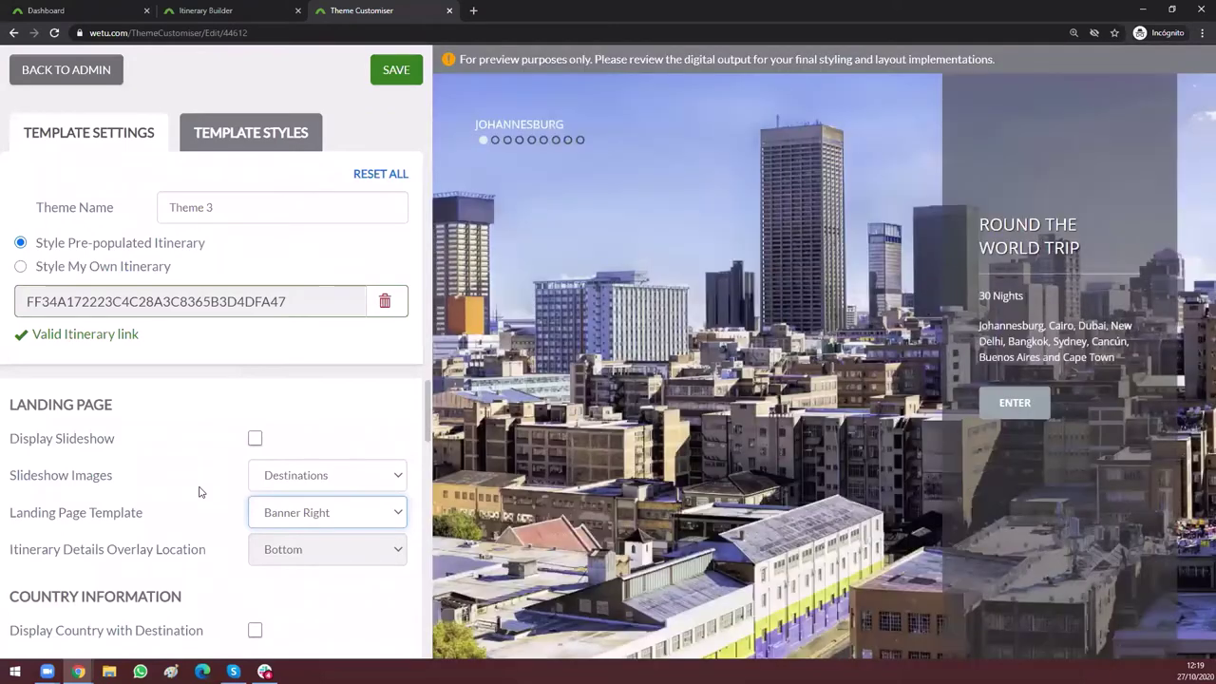
Step: Set the landing page template to Banner with Thumbnails
{"action": "left_click", "coordinate": [300, 513]}
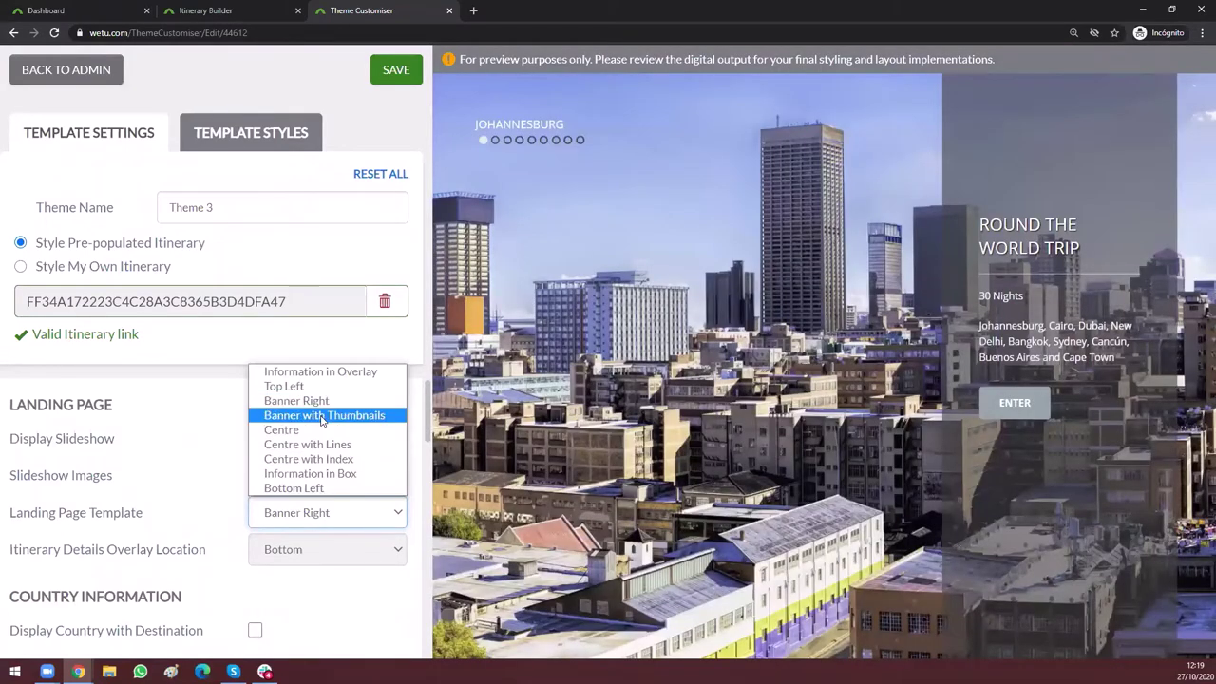
{"action": "key", "text": "Return"}
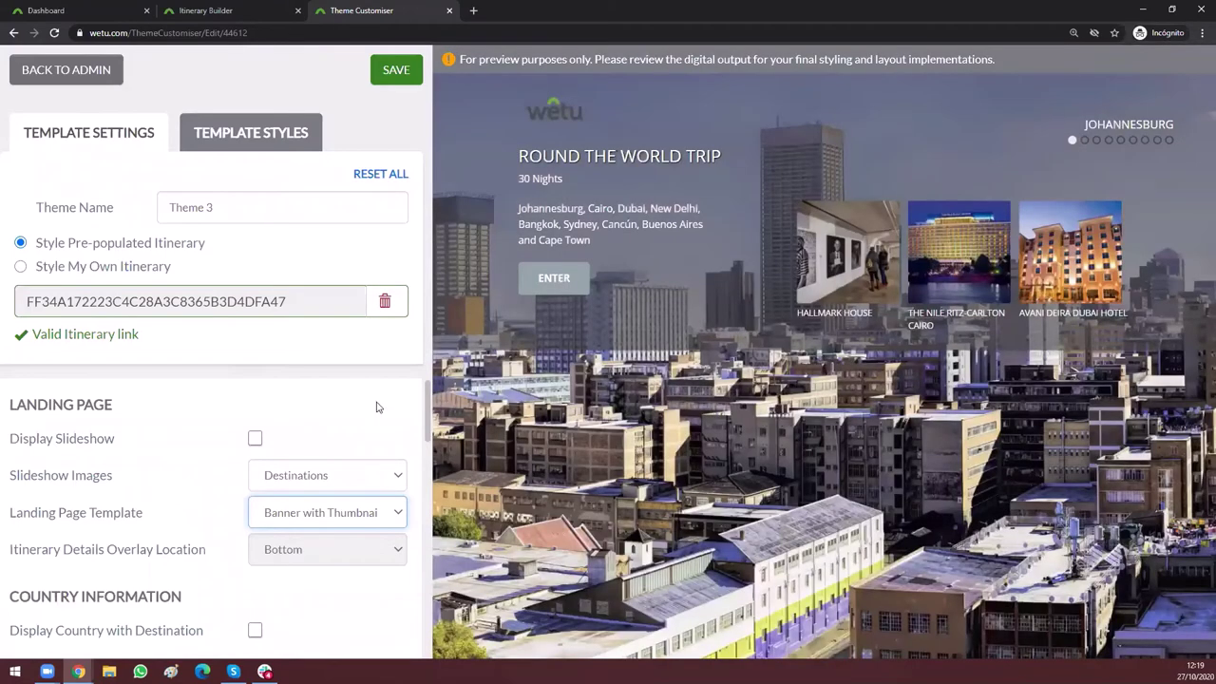
{"action": "left_click", "coordinate": [306, 513]}
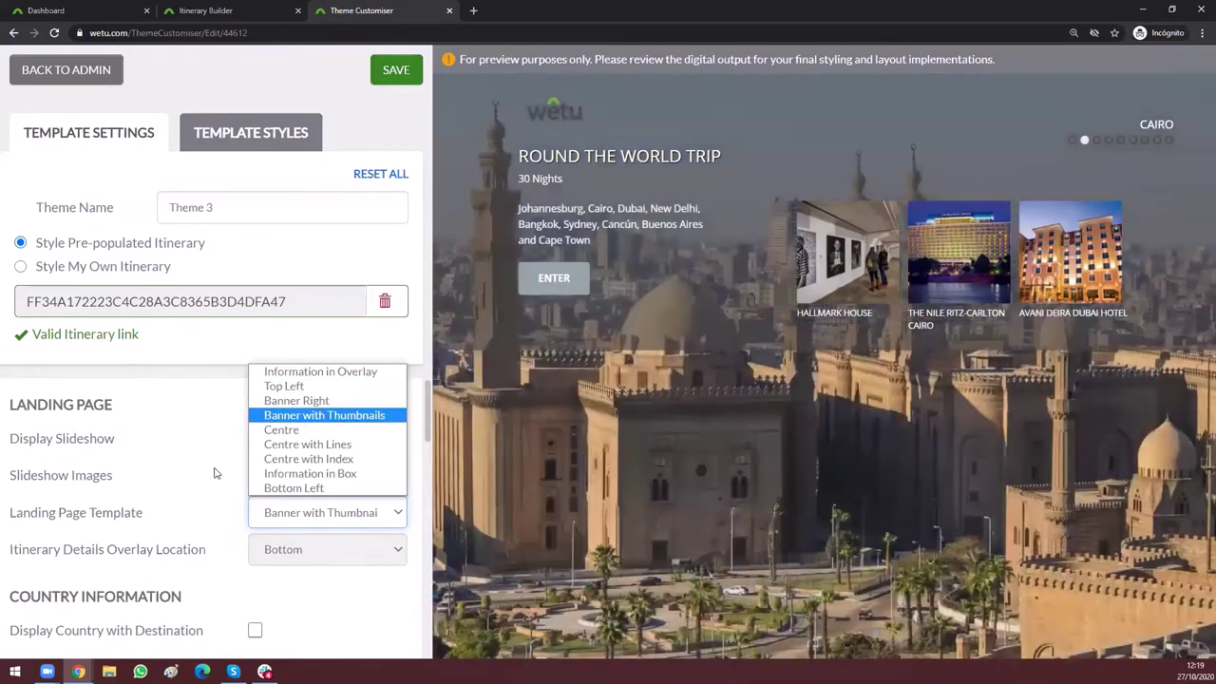
{"action": "left_click", "coordinate": [218, 474]}
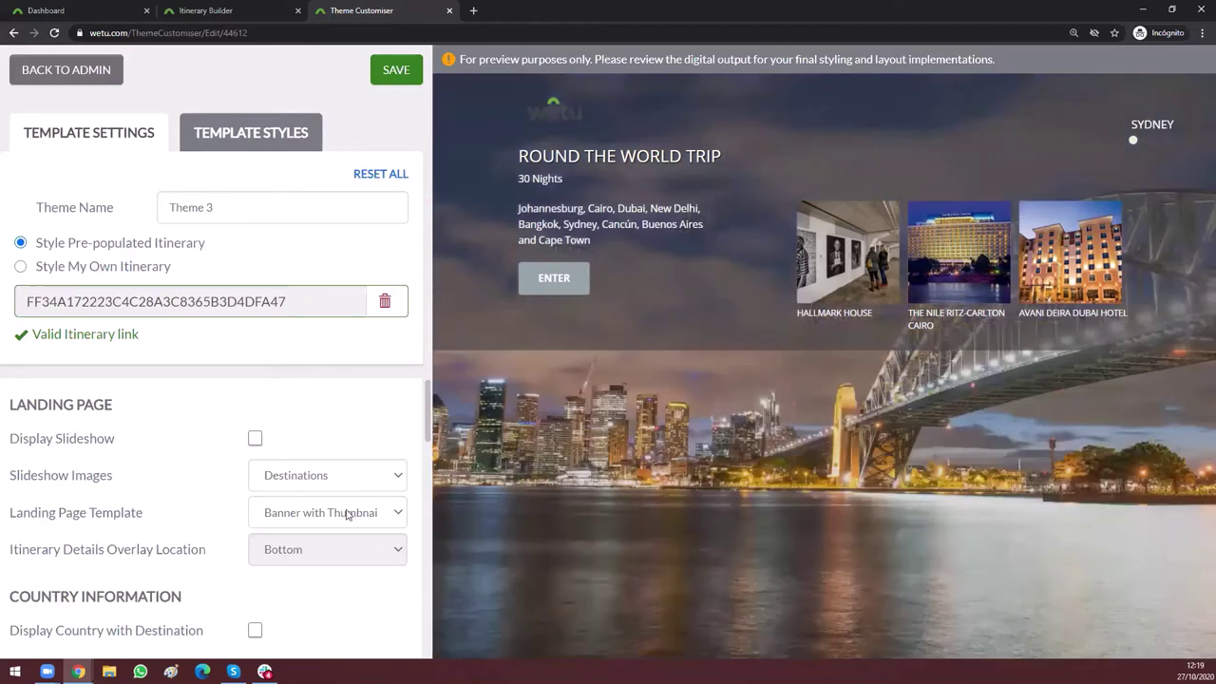
Step: Try the Centre, Centre with Lines and Centre with Index landing page templates
{"action": "left_click", "coordinate": [333, 515]}
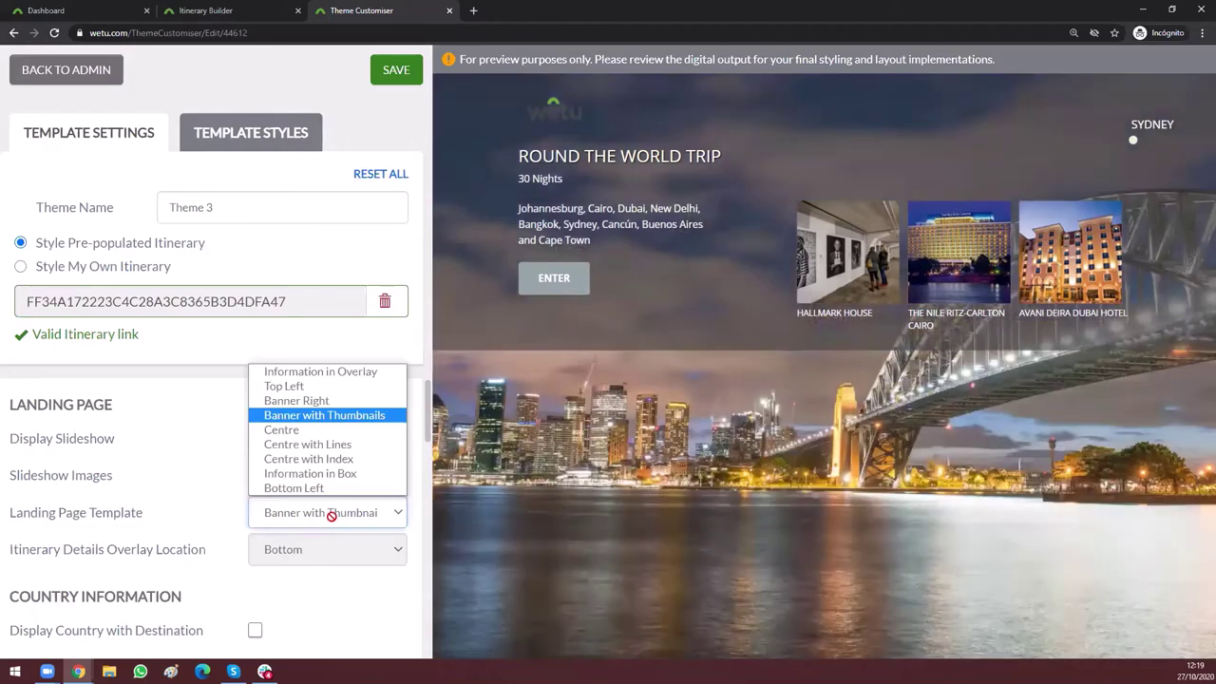
{"action": "left_click", "coordinate": [302, 431]}
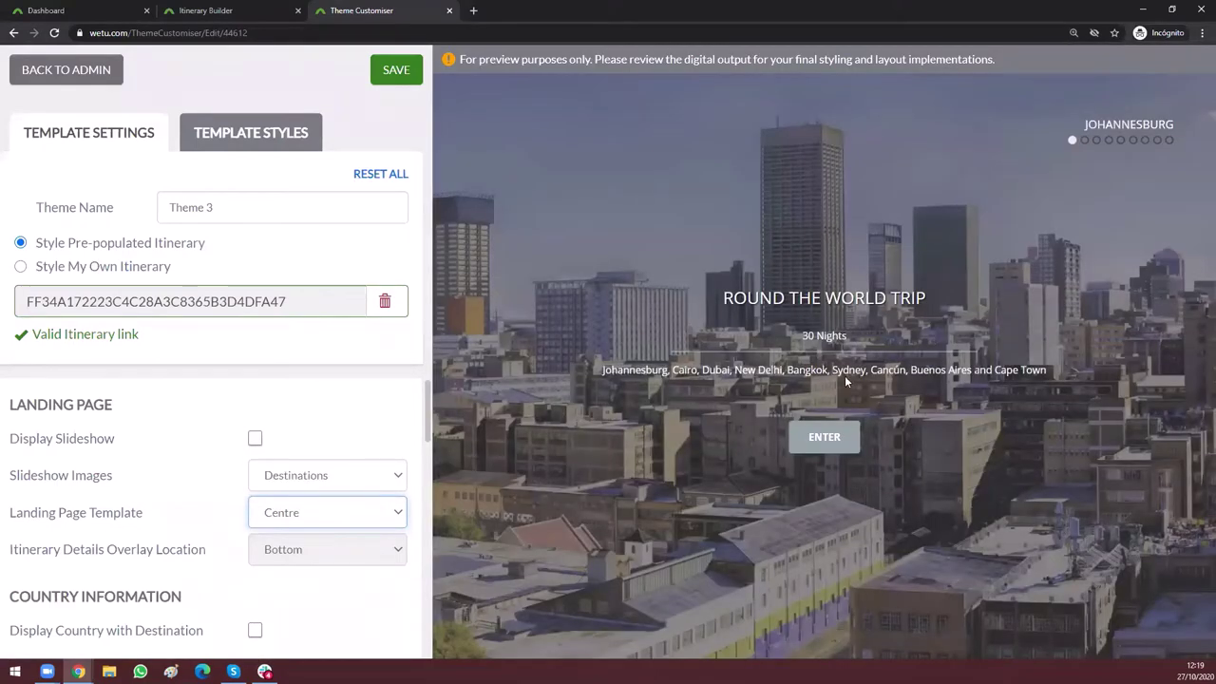
{"action": "left_click", "coordinate": [339, 512]}
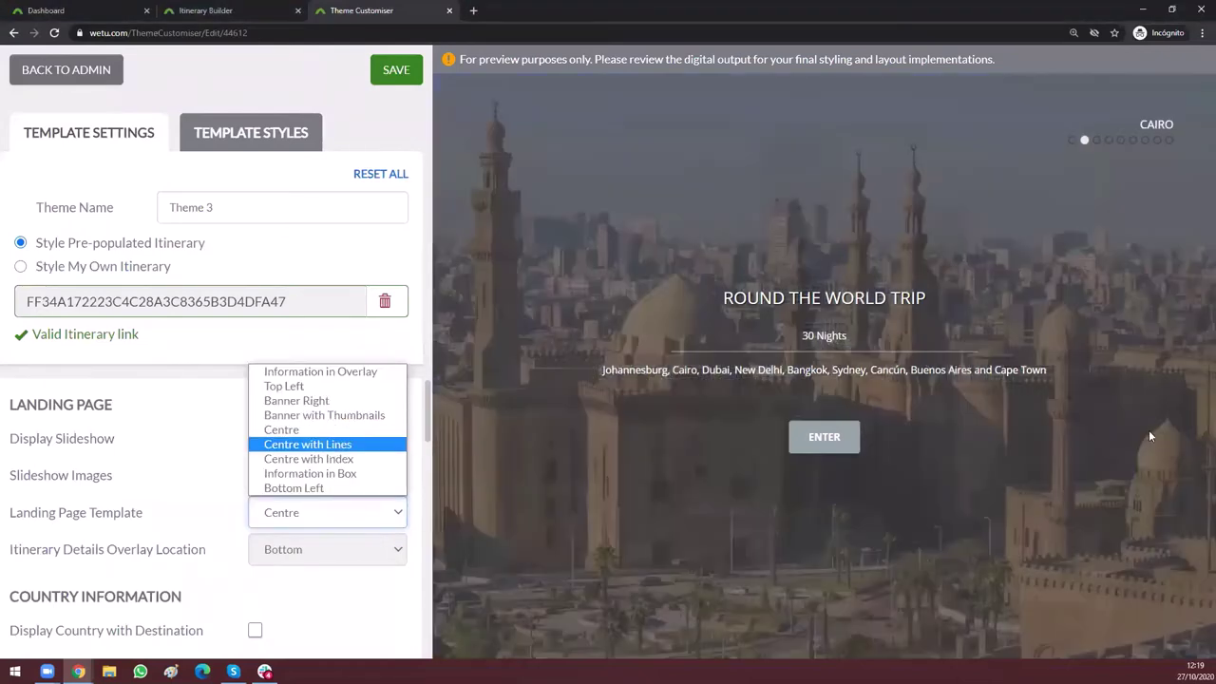
{"action": "left_click", "coordinate": [307, 444]}
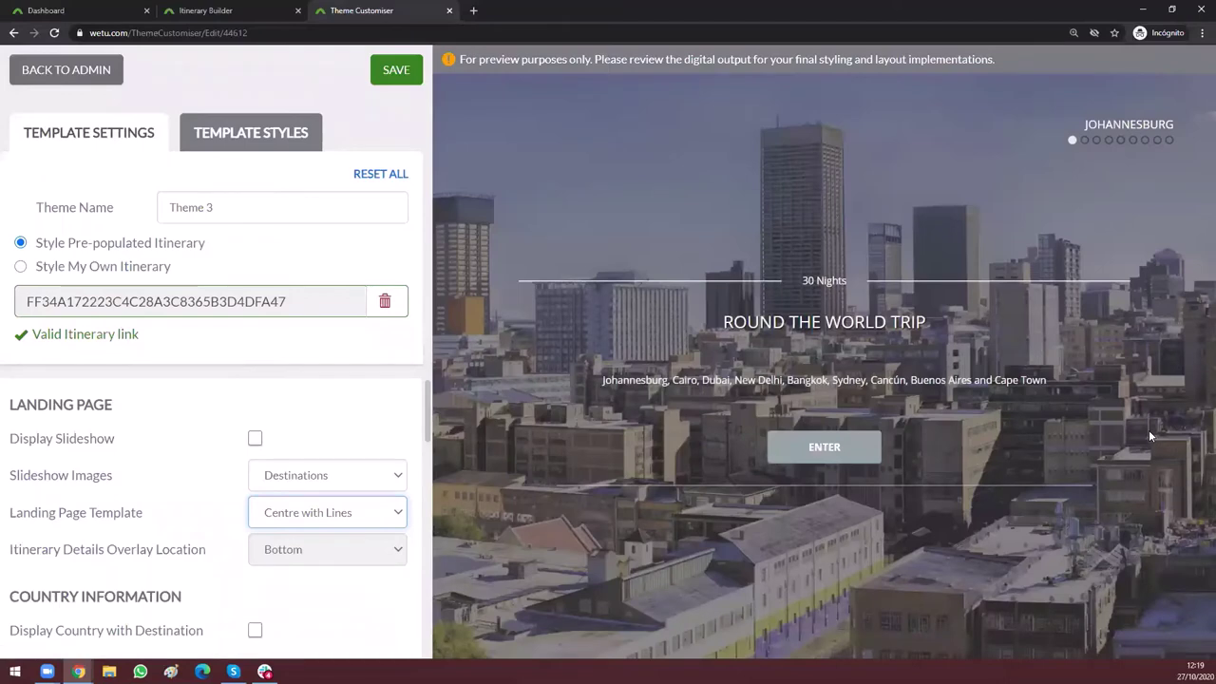
{"action": "left_click", "coordinate": [350, 517]}
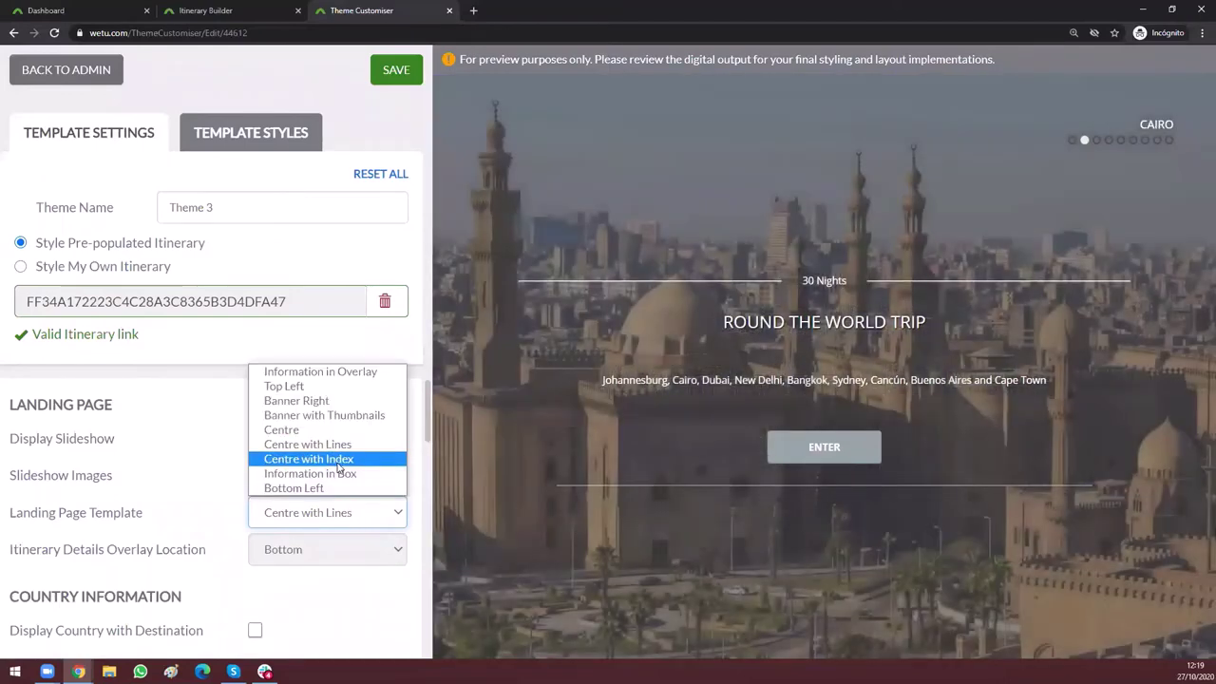
{"action": "left_click", "coordinate": [318, 458]}
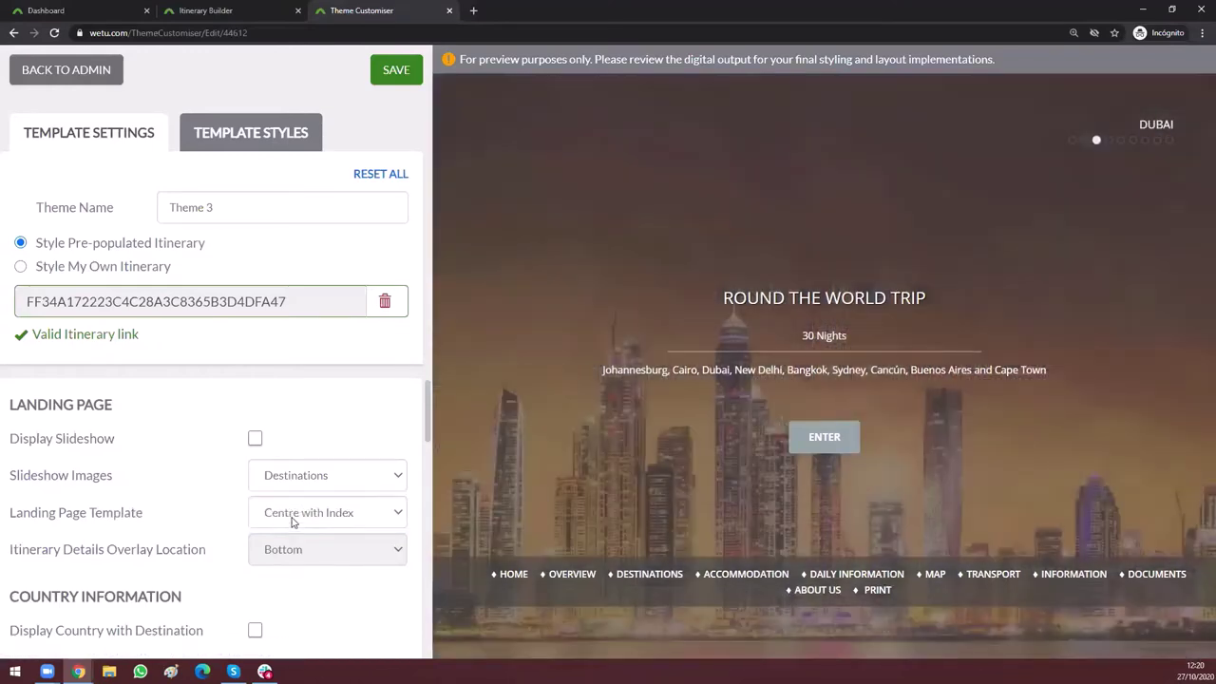
Step: Try the Information in Box and Bottom Left landing page templates
{"action": "left_click", "coordinate": [292, 520]}
{"action": "left_click", "coordinate": [335, 477]}
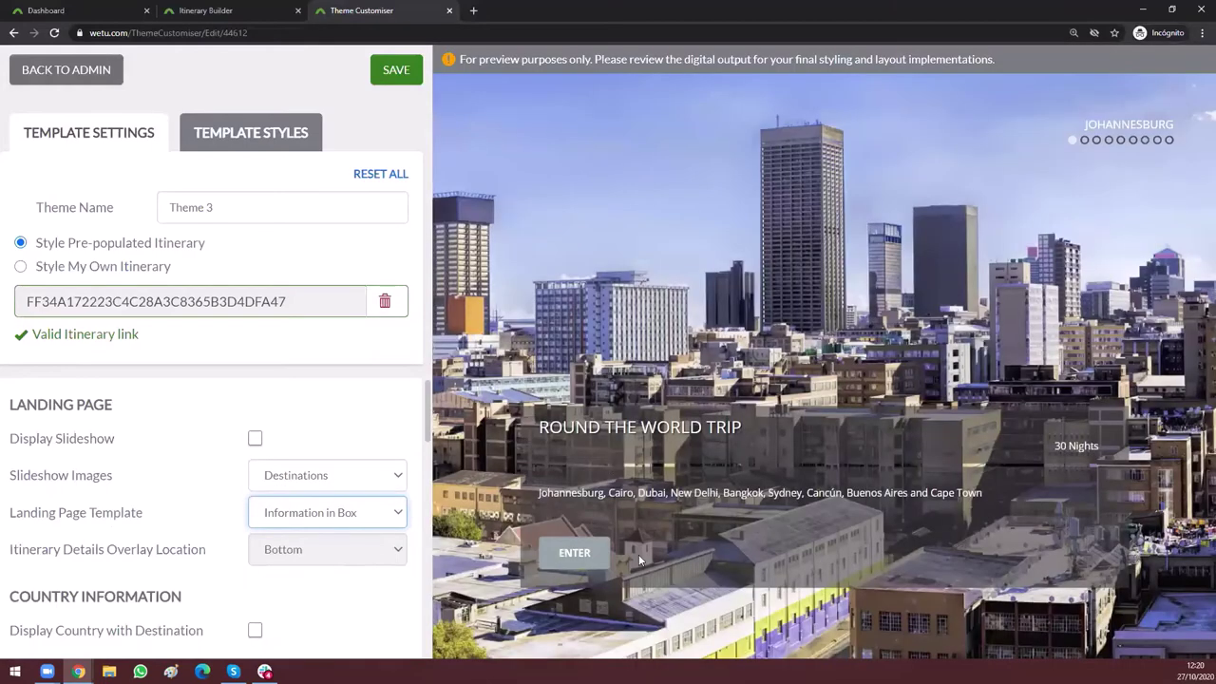
{"action": "left_click", "coordinate": [334, 521]}
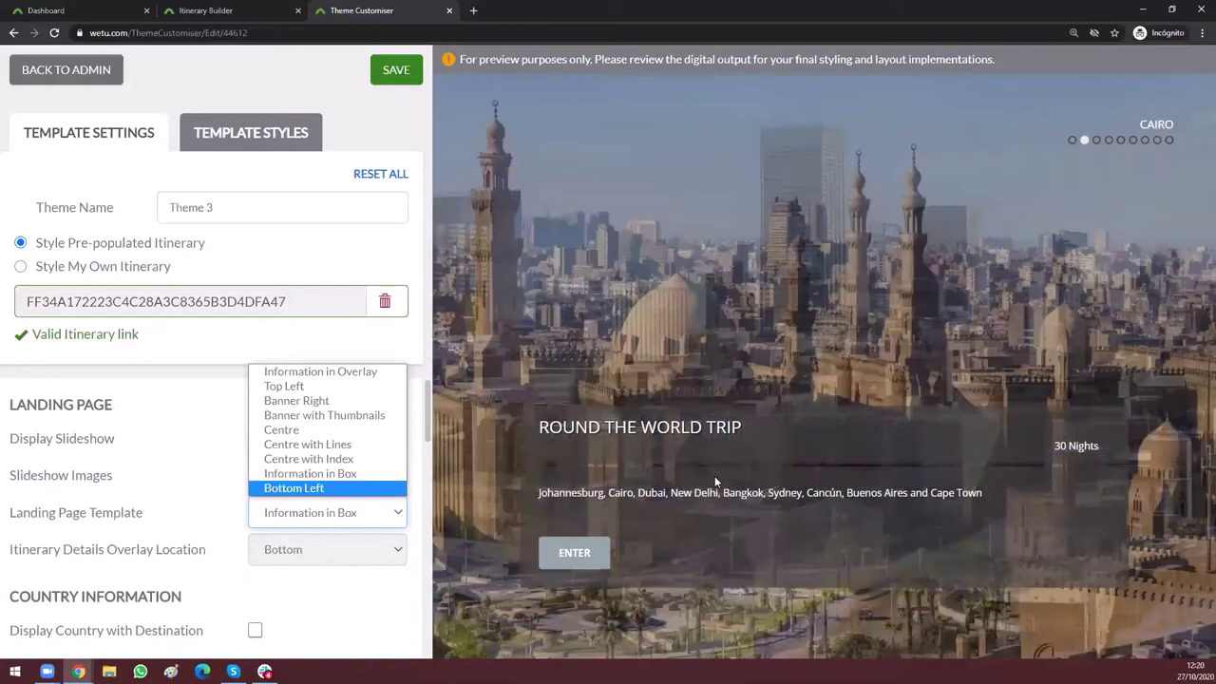
{"action": "left_click", "coordinate": [296, 488]}
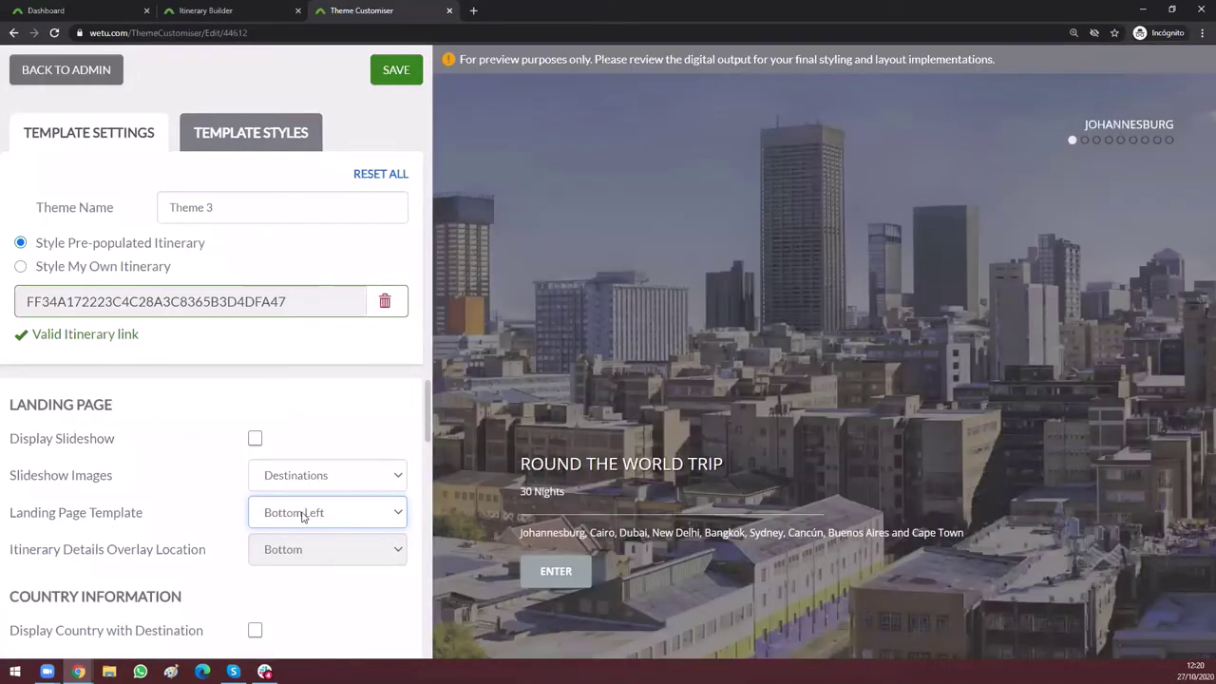
Step: Set the landing page template to Information in Overlay, trying the details overlay location at Left and settling on Right
{"action": "left_click", "coordinate": [302, 513]}
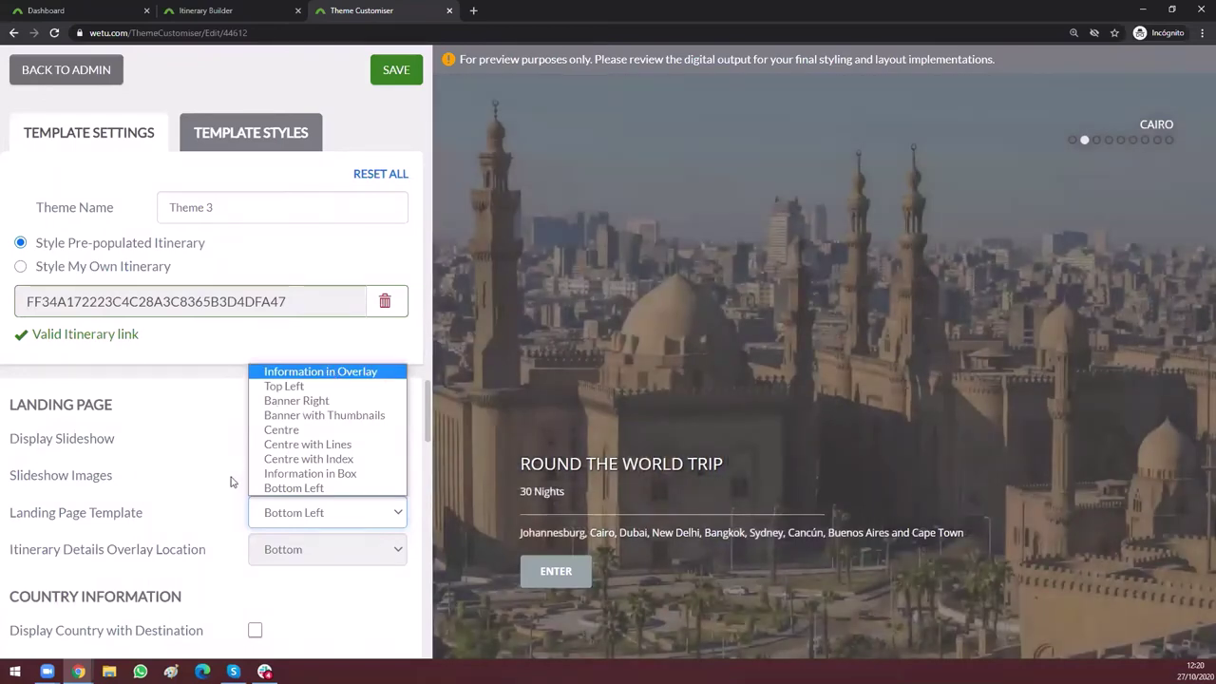
{"action": "left_click", "coordinate": [329, 373]}
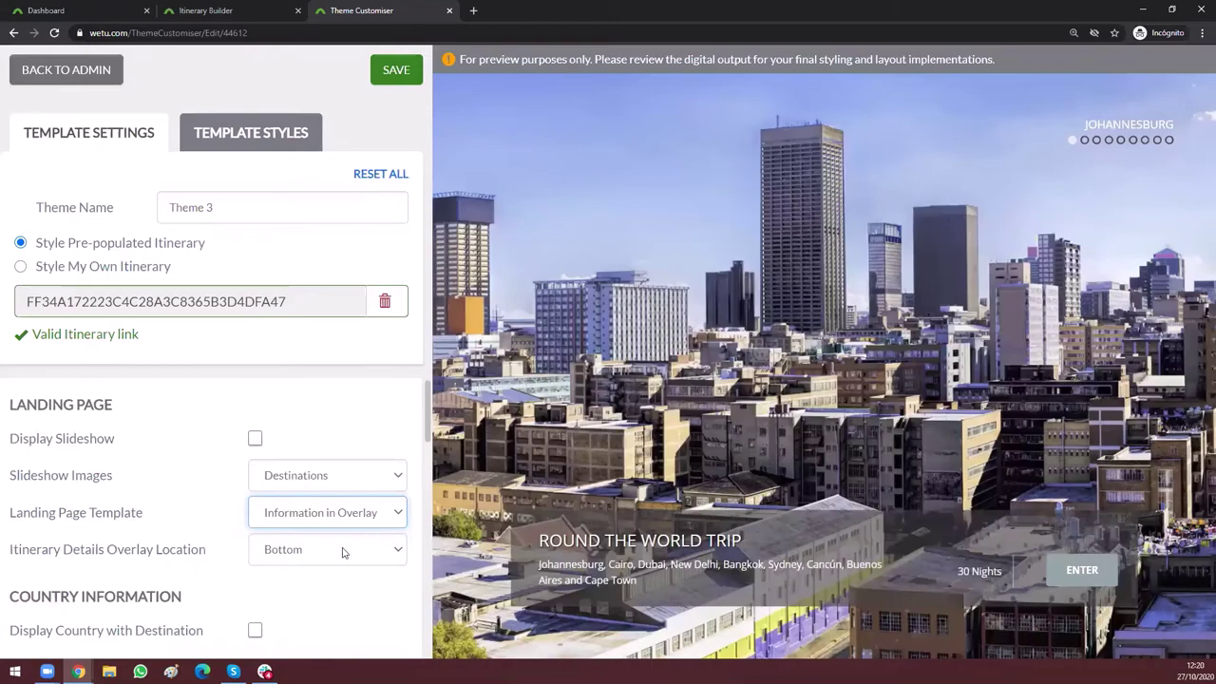
{"action": "left_click", "coordinate": [314, 559]}
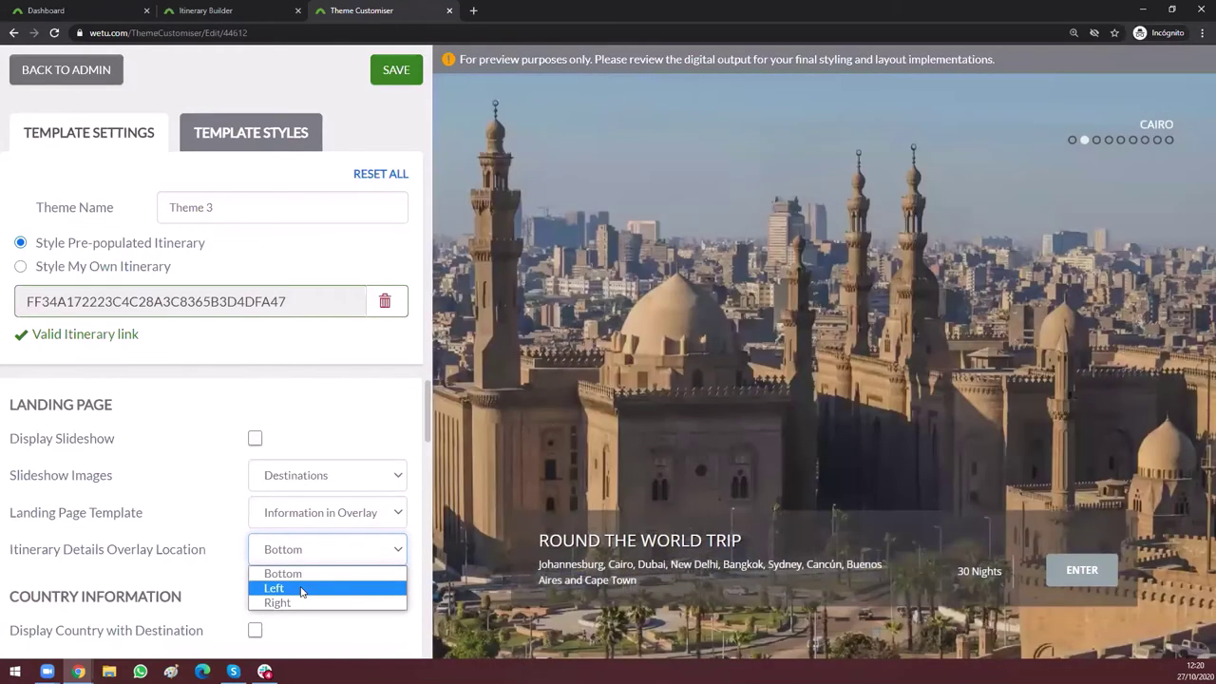
{"action": "left_click", "coordinate": [302, 589]}
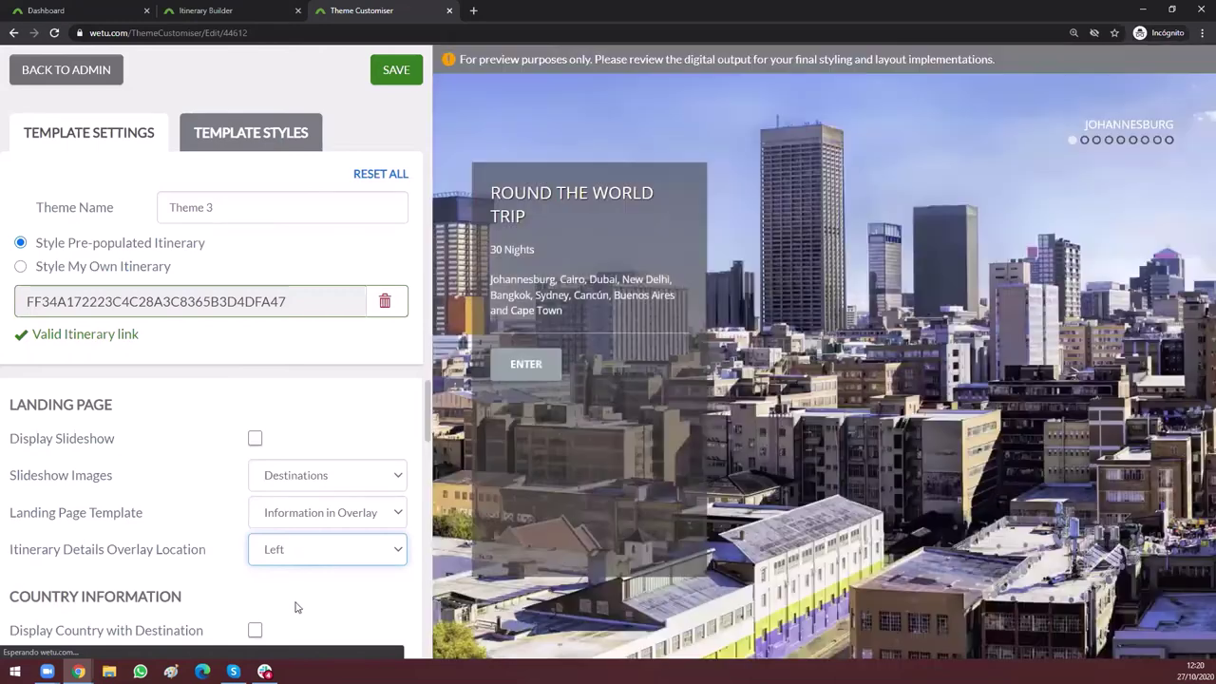
{"action": "key", "text": "alt+Down"}
{"action": "key", "text": "Down"}
{"action": "key", "text": "Return"}
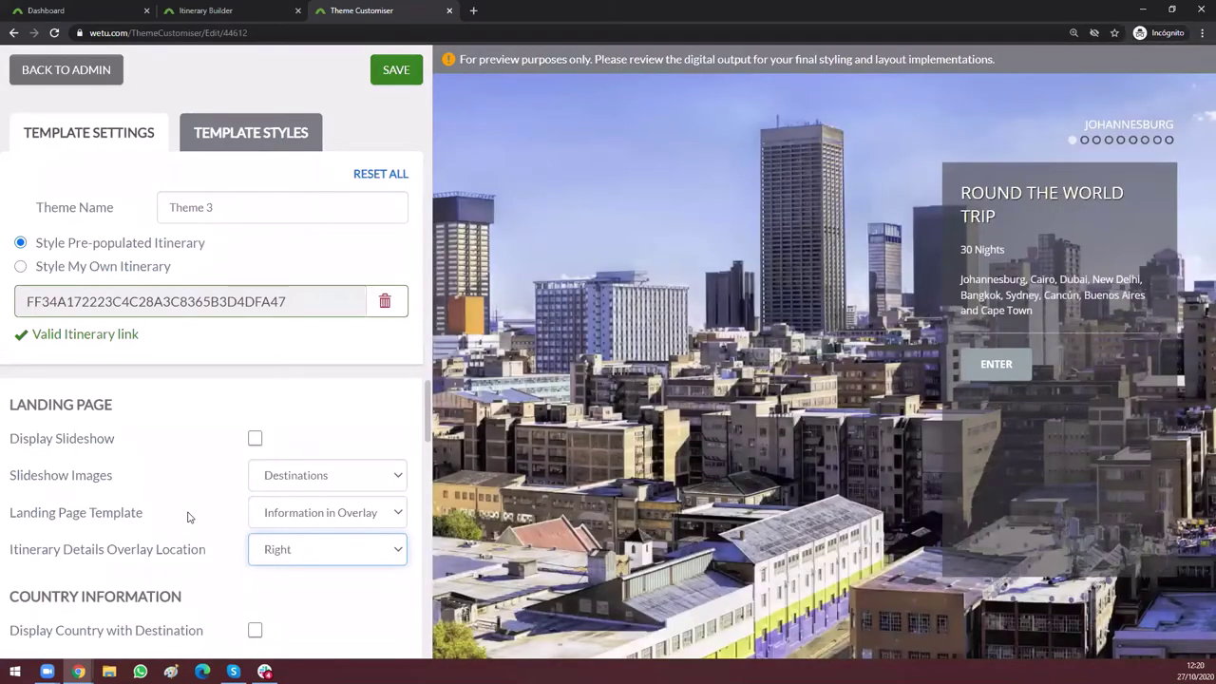
{"action": "left_click", "coordinate": [190, 516]}
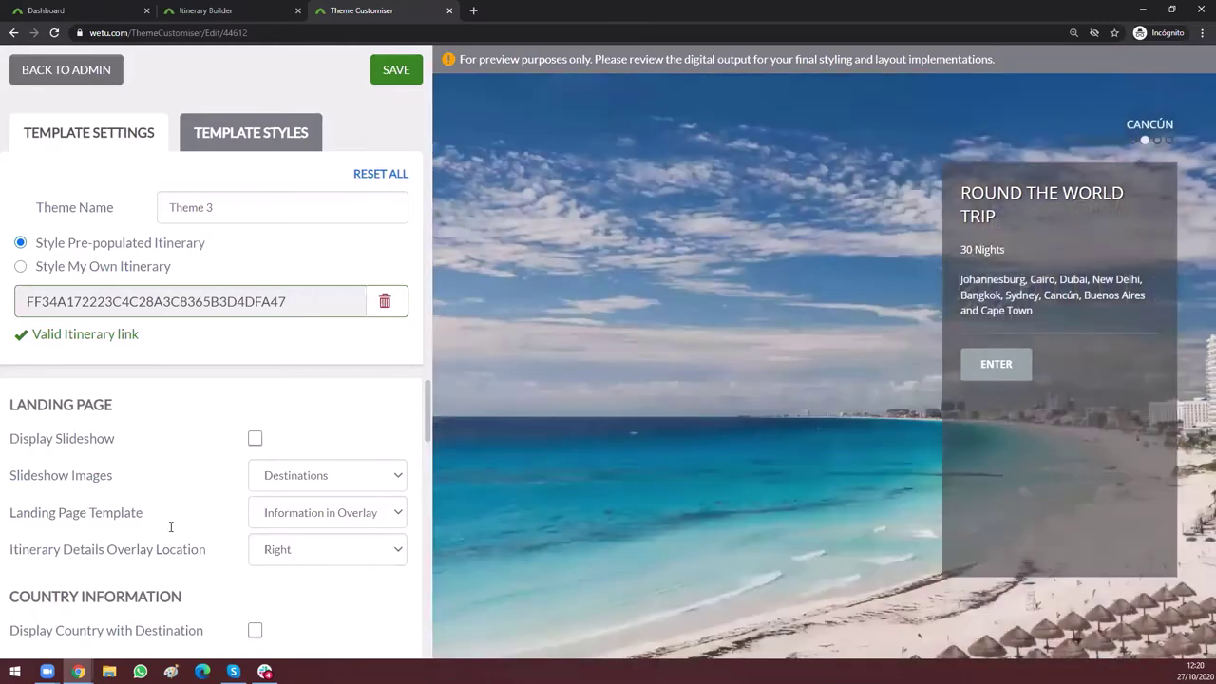
Step: Enter the previewed itinerary and examine the destination descriptions on its Destinations page against the Display Country with Destination setting
{"action": "scroll", "coordinate": [187, 478], "scroll_direction": "down", "scroll_amount": 1}
{"action": "left_click_drag", "start_coordinate": [186, 472], "coordinate": [8, 473]}
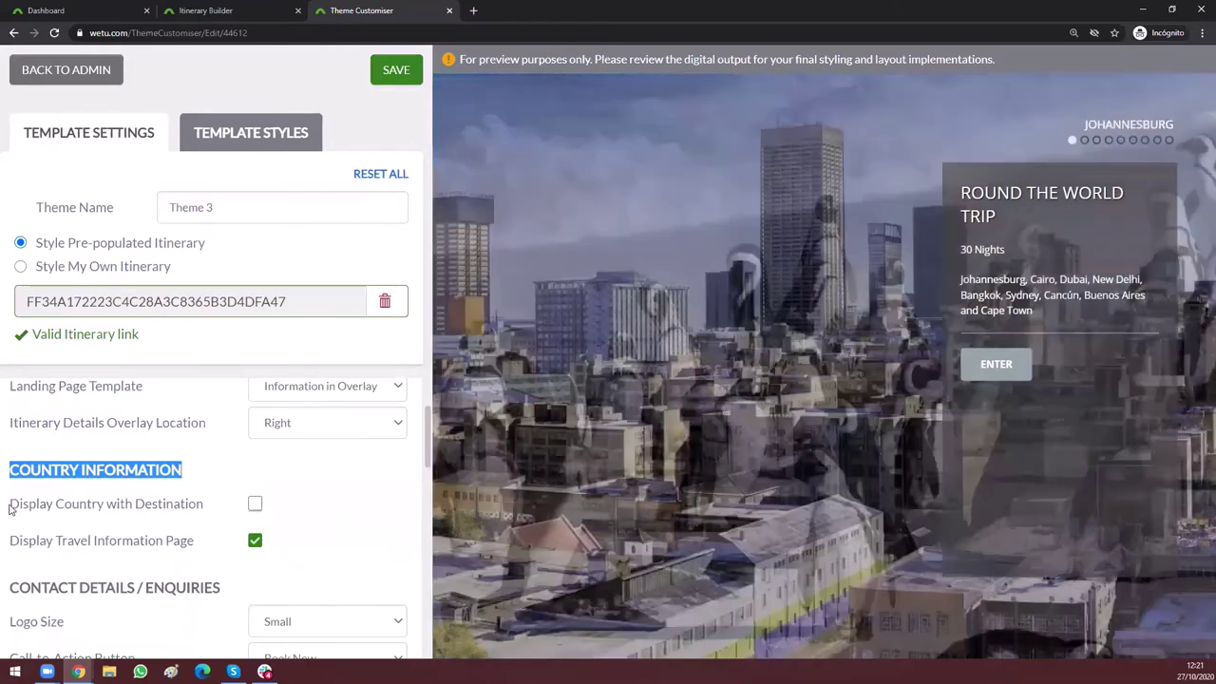
{"action": "left_click_drag", "start_coordinate": [10, 507], "coordinate": [200, 508]}
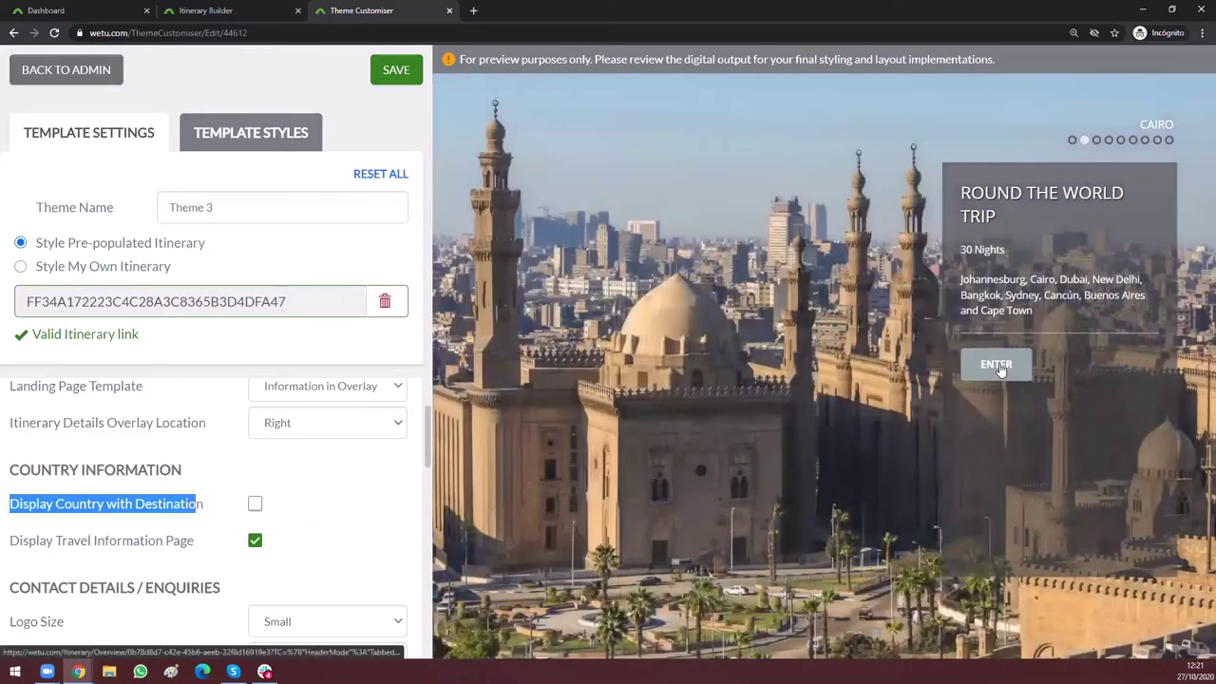
{"action": "left_click", "coordinate": [969, 373]}
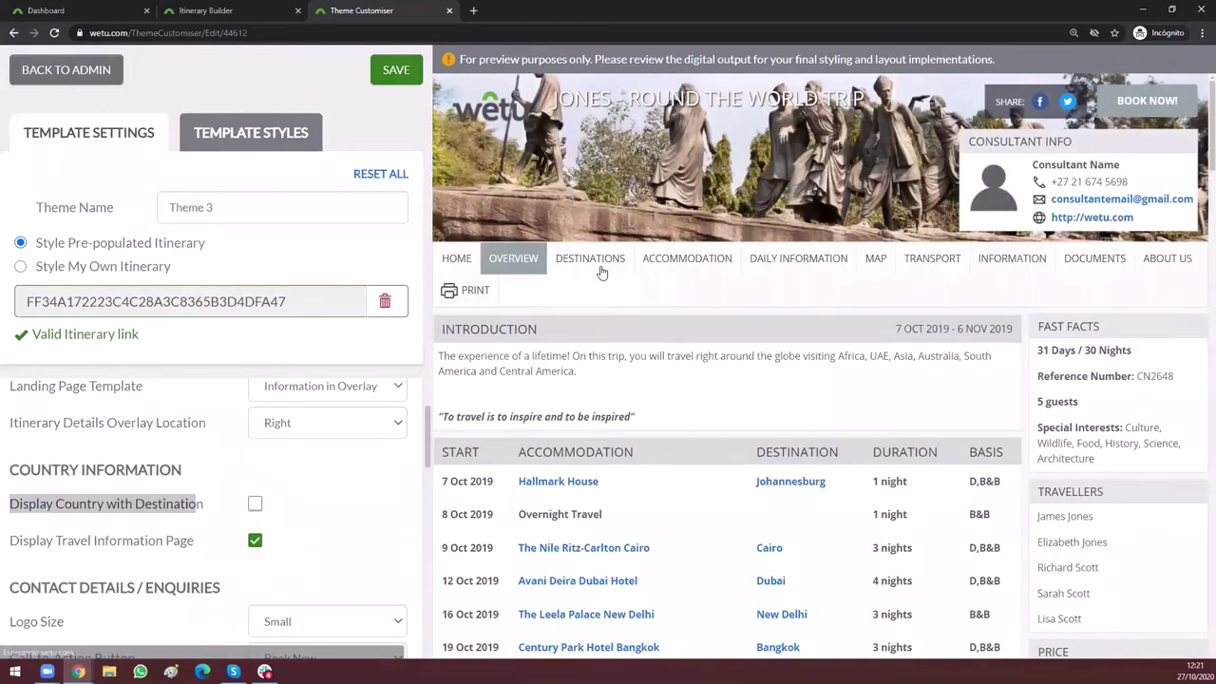
{"action": "left_click", "coordinate": [601, 264]}
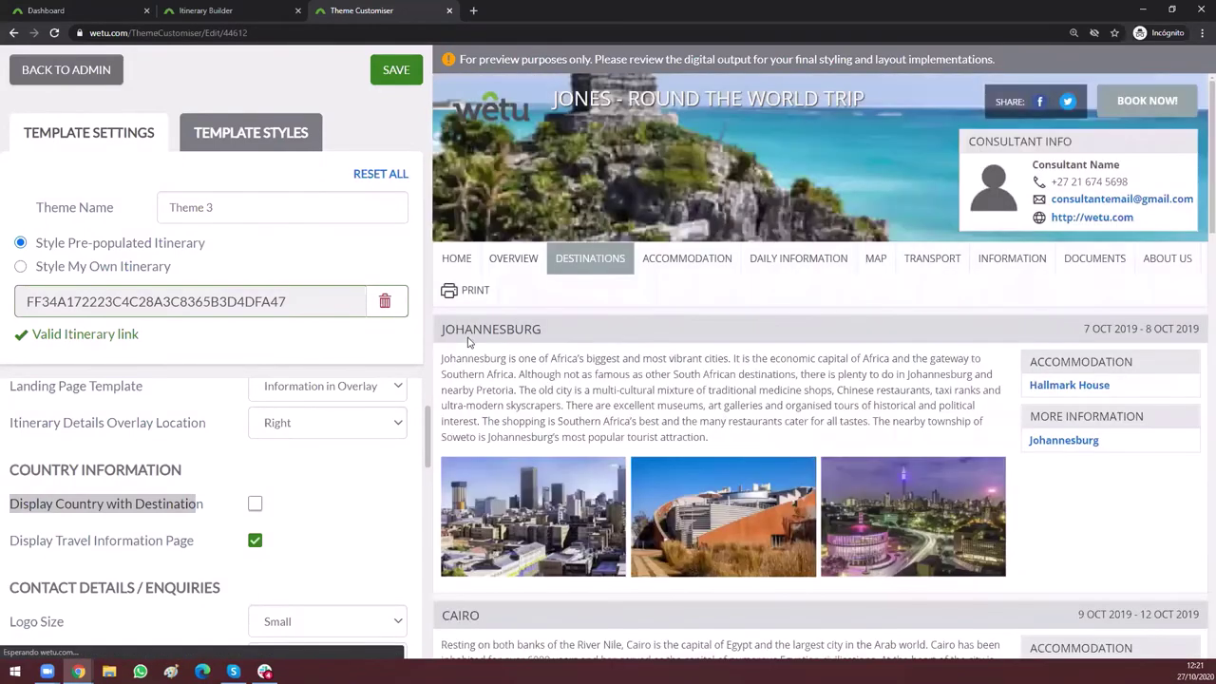
{"action": "left_click_drag", "start_coordinate": [437, 336], "coordinate": [813, 439]}
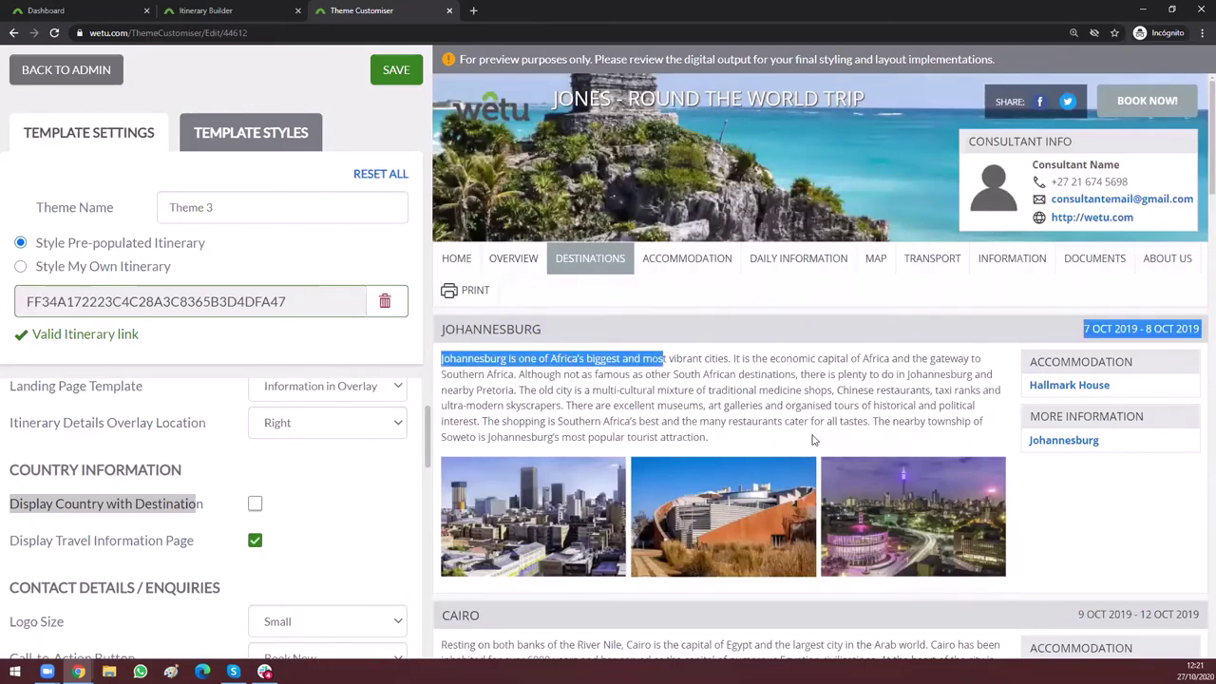
{"action": "left_click", "coordinate": [724, 409]}
{"action": "scroll", "coordinate": [714, 399], "scroll_direction": "down", "scroll_amount": 1}
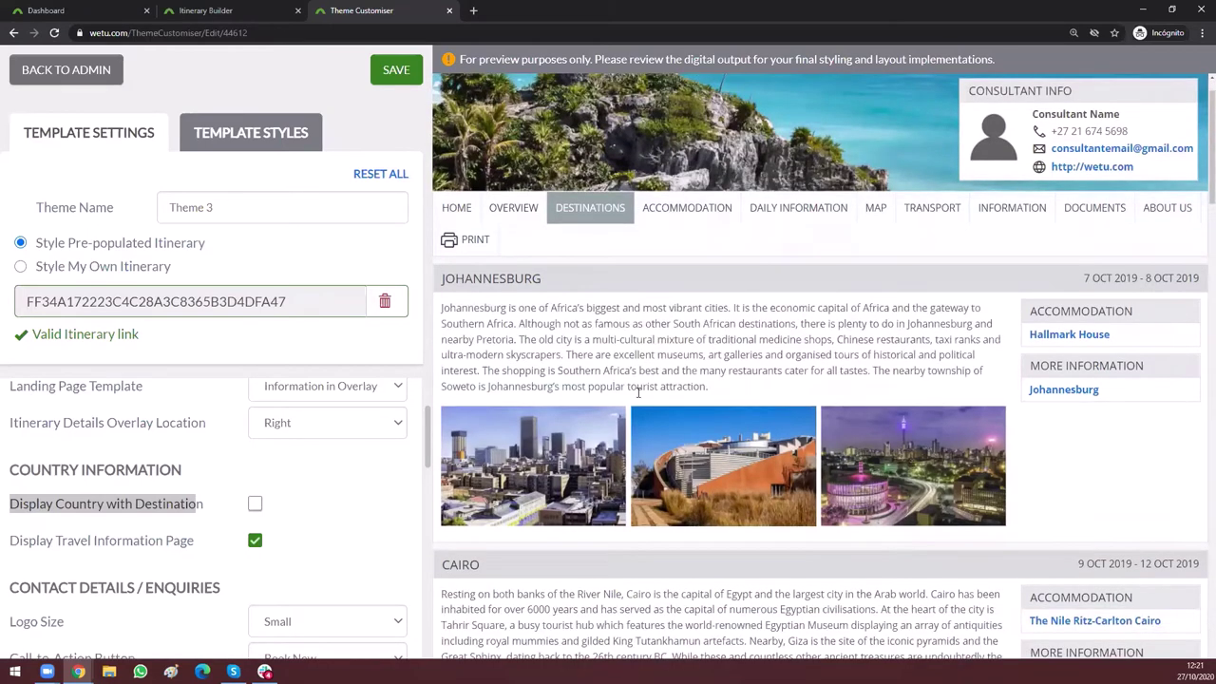
{"action": "scroll", "coordinate": [579, 384], "scroll_direction": "down", "scroll_amount": 4}
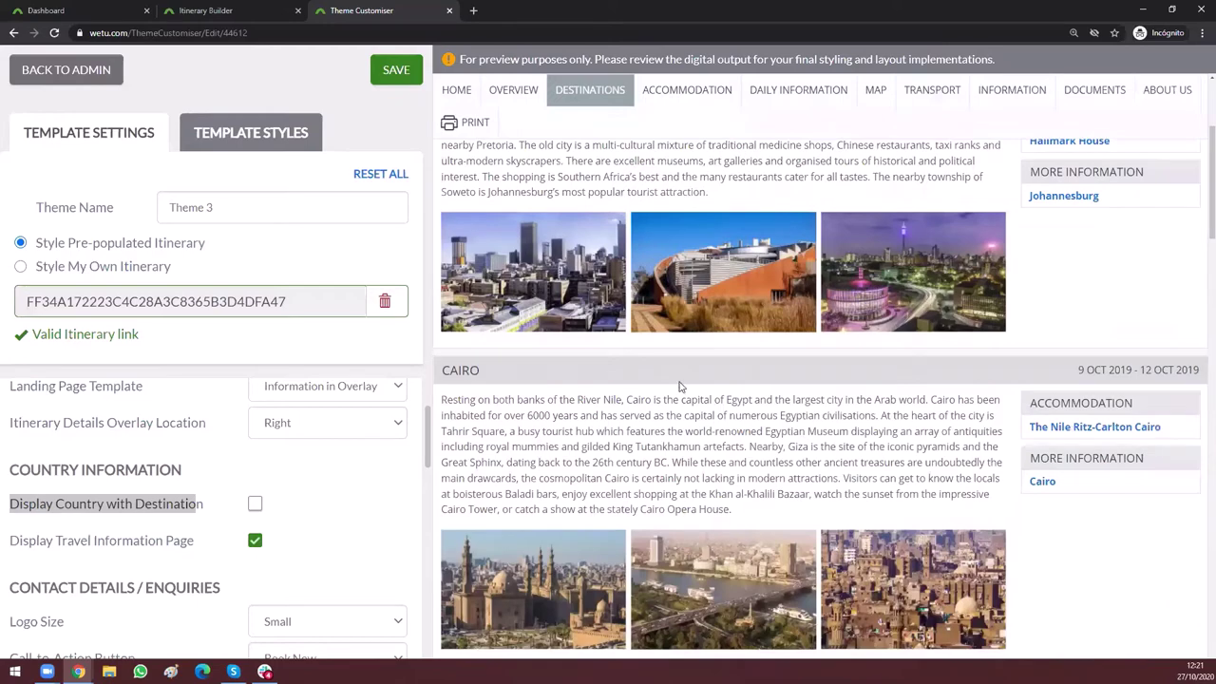
{"action": "scroll", "coordinate": [690, 469], "scroll_direction": "down", "scroll_amount": 1}
{"action": "scroll", "coordinate": [719, 476], "scroll_direction": "down", "scroll_amount": 4}
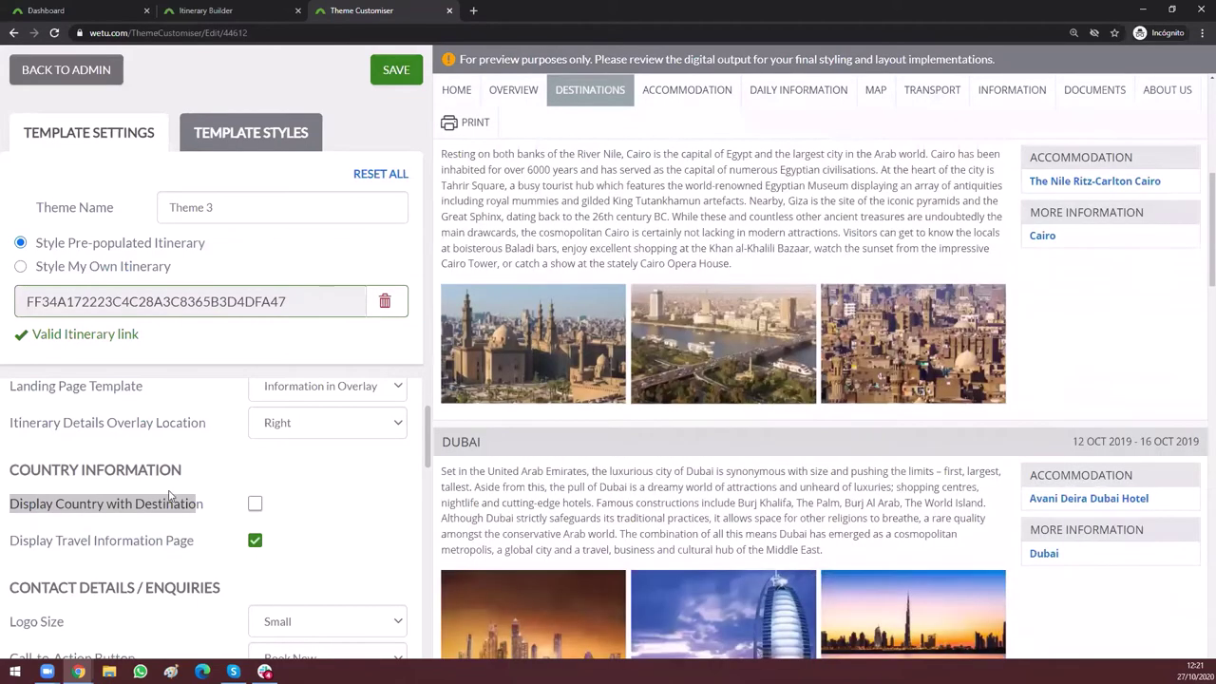
{"action": "left_click", "coordinate": [161, 511]}
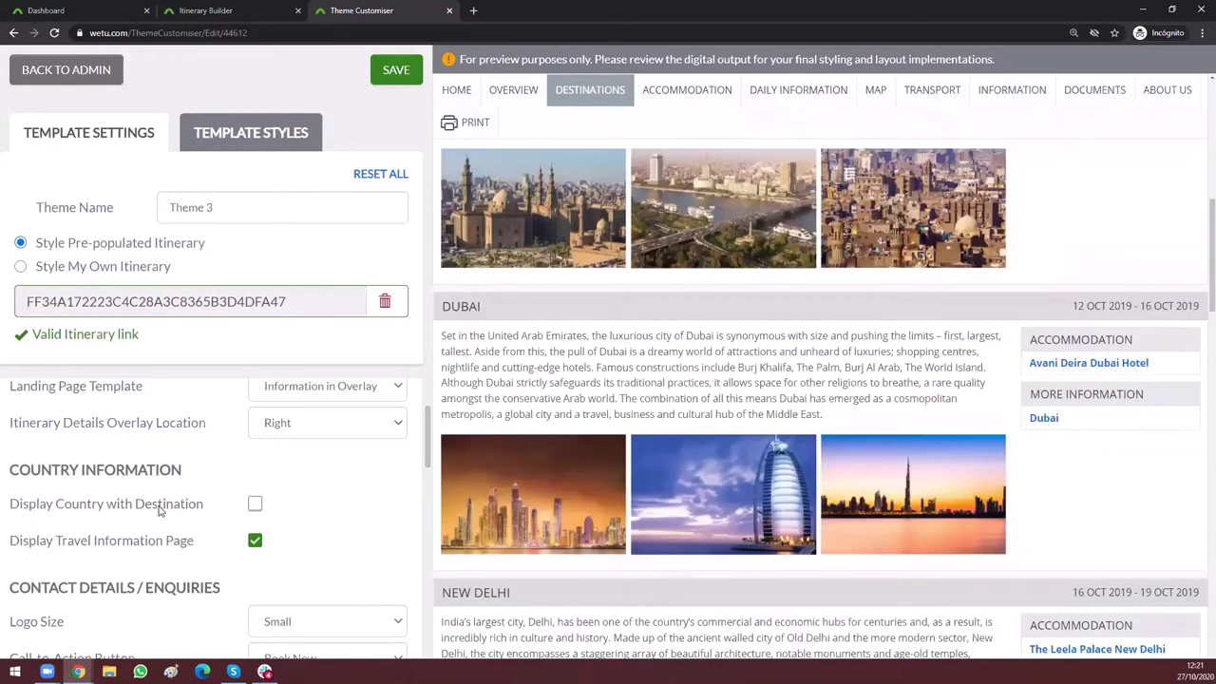
Step: Try displaying the country with each destination, compare the South Africa and Johannesburg descriptions, and turn the option off again
{"action": "left_click", "coordinate": [255, 505]}
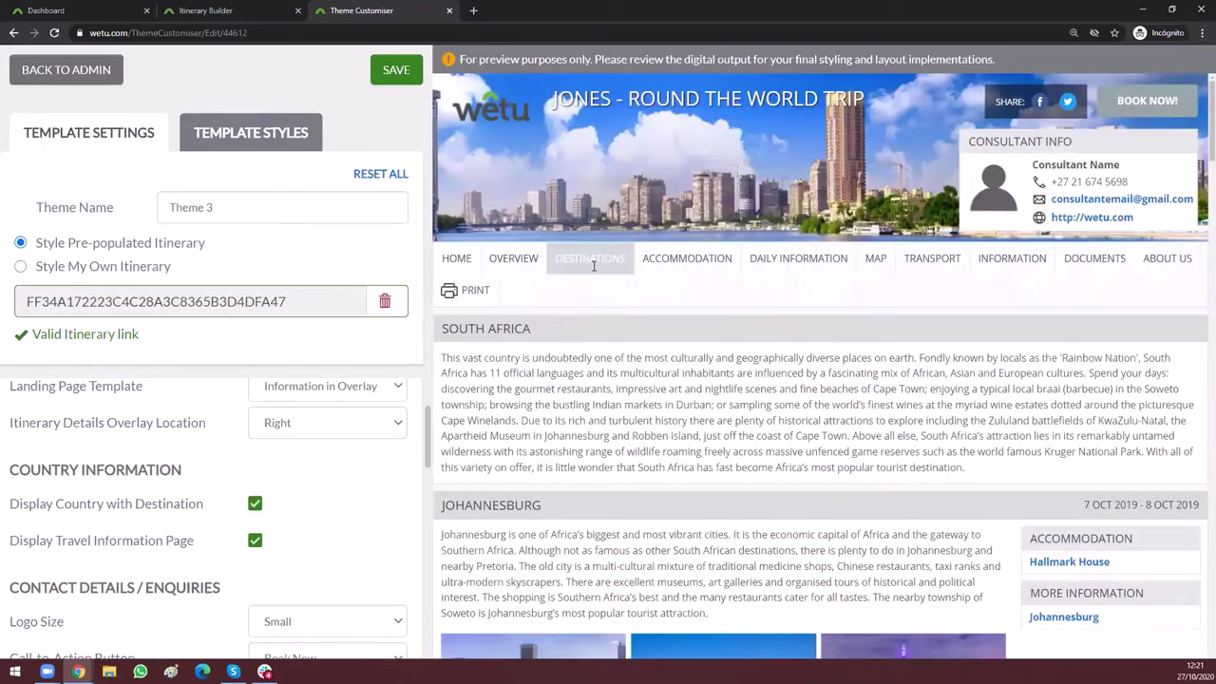
{"action": "left_click", "coordinate": [591, 259]}
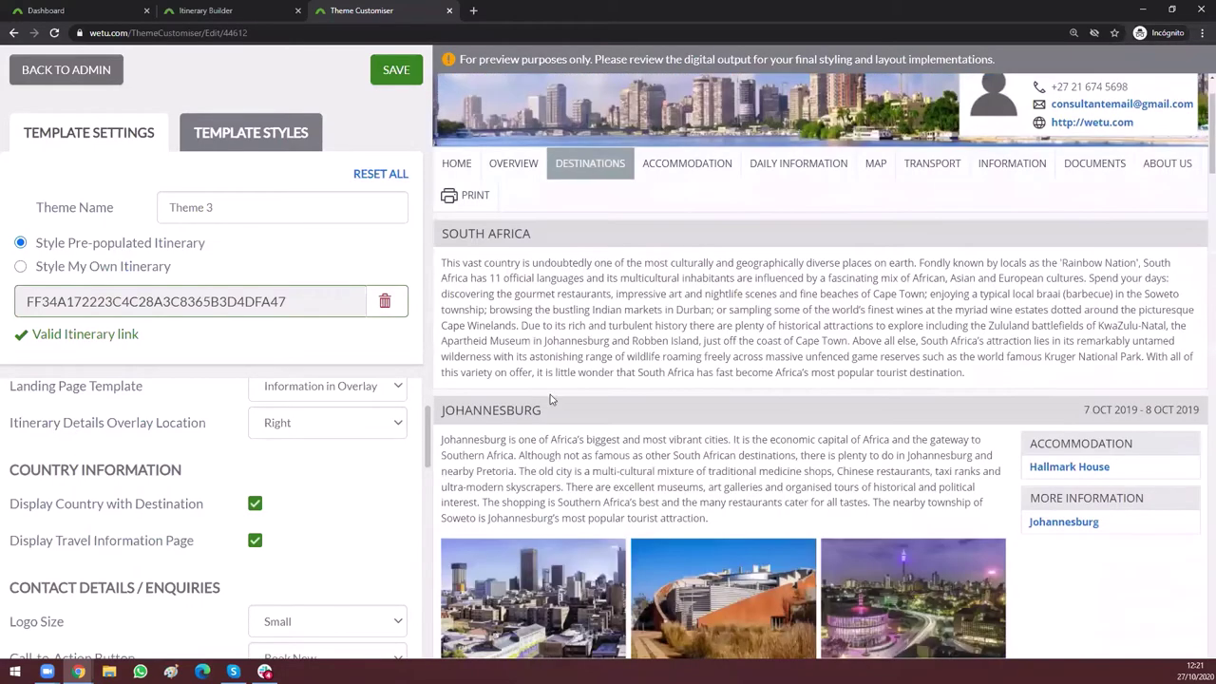
{"action": "left_click_drag", "start_coordinate": [443, 409], "coordinate": [740, 519]}
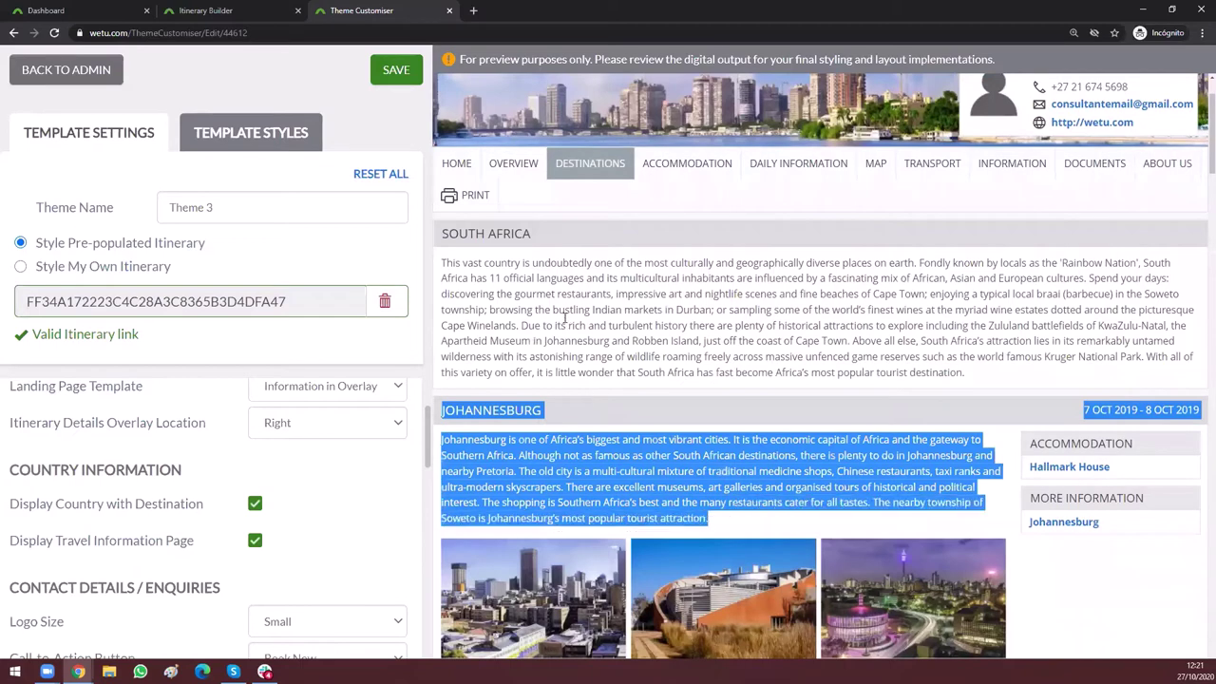
{"action": "left_click_drag", "start_coordinate": [442, 235], "coordinate": [1024, 377]}
{"action": "left_click", "coordinate": [947, 376]}
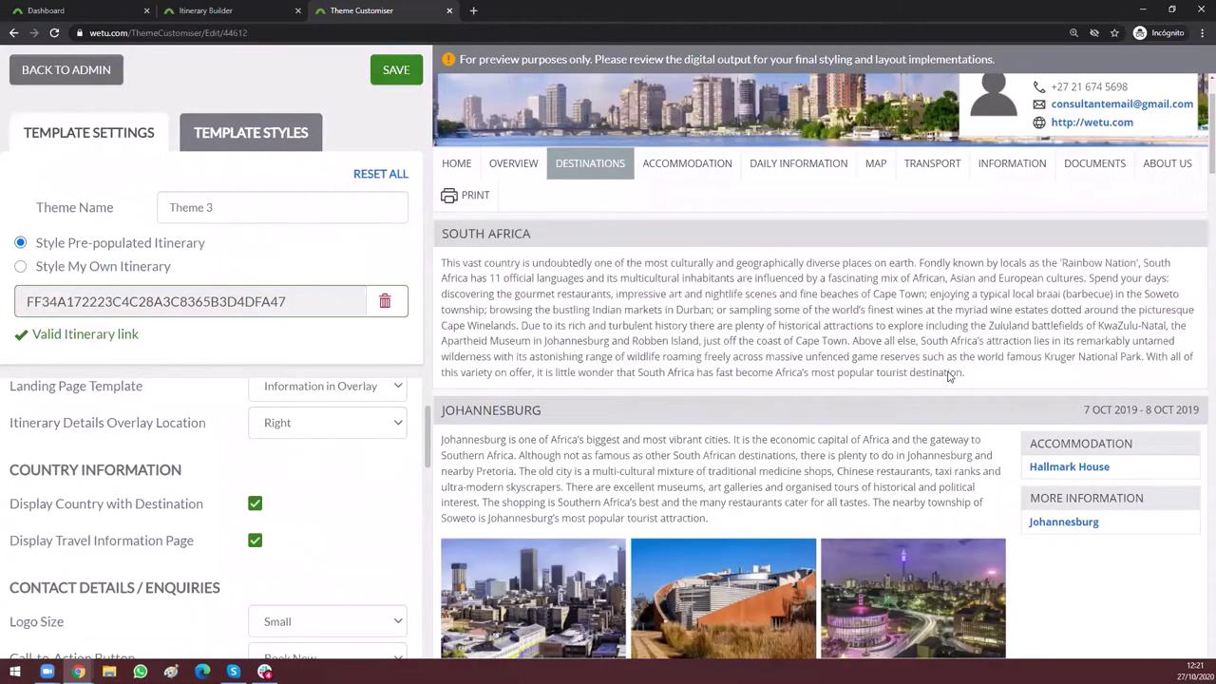
{"action": "left_click", "coordinate": [255, 504]}
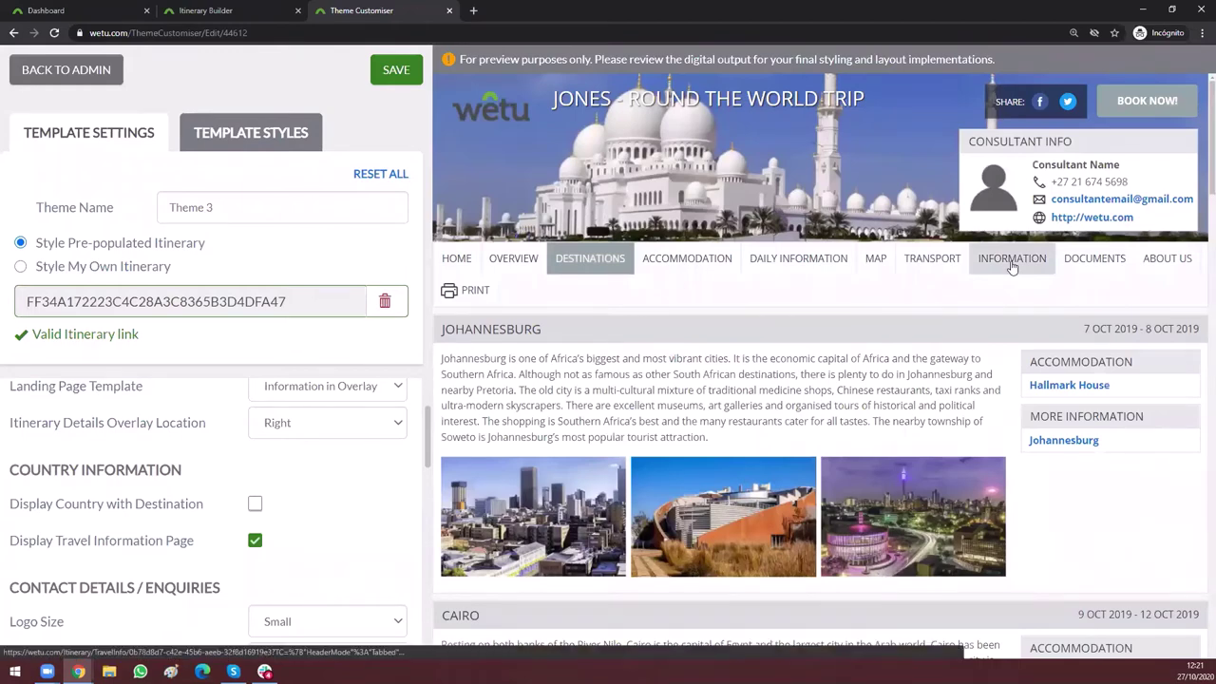
Step: Examine the travel guidance and the South Africa country advice on the previewed itinerary's Information page
{"action": "left_click", "coordinate": [904, 263]}
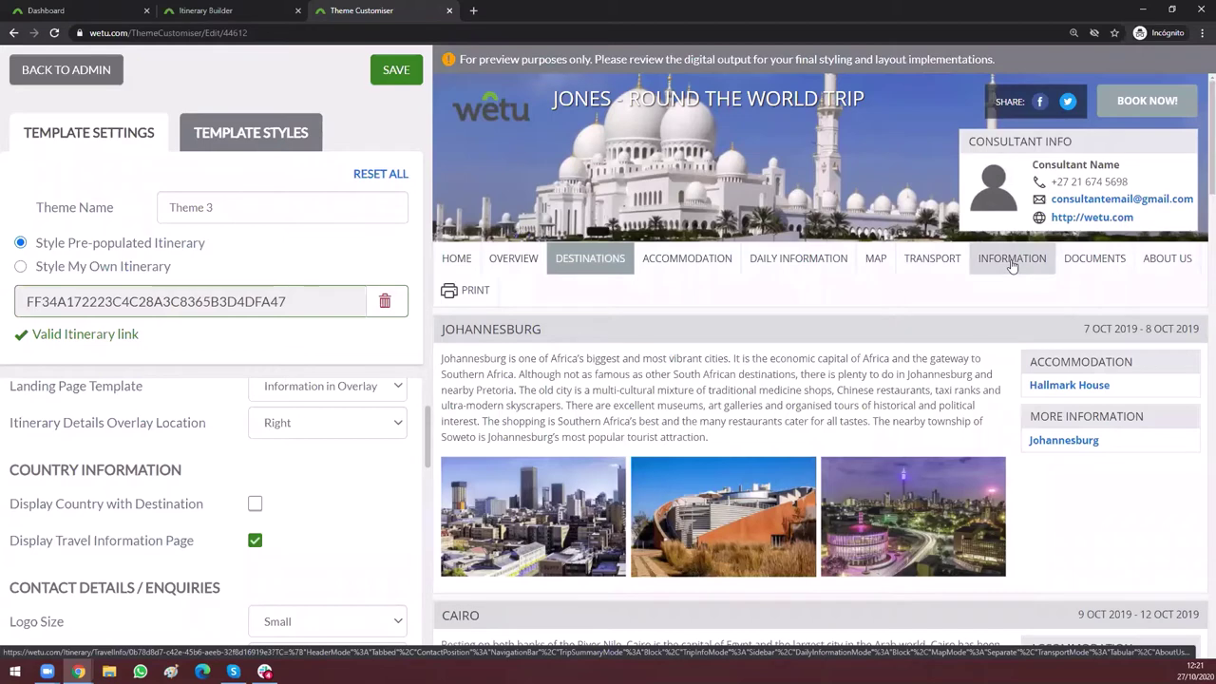
{"action": "left_click", "coordinate": [1012, 265]}
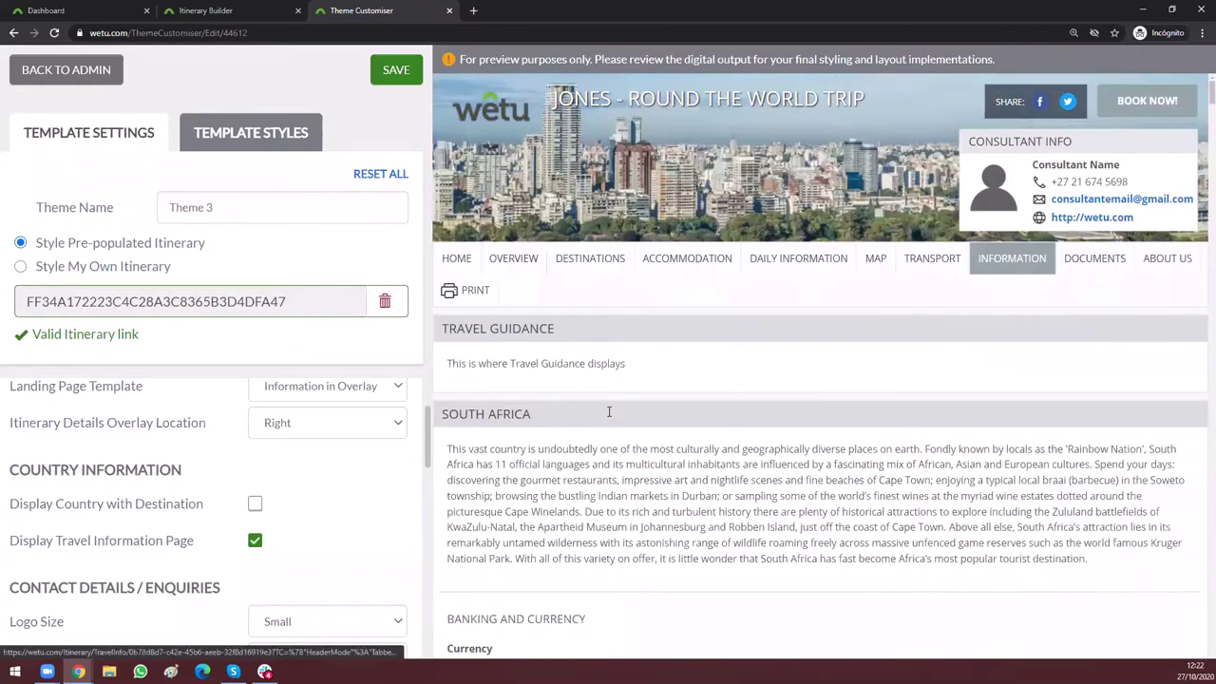
{"action": "scroll", "coordinate": [576, 390], "scroll_direction": "down", "scroll_amount": 1}
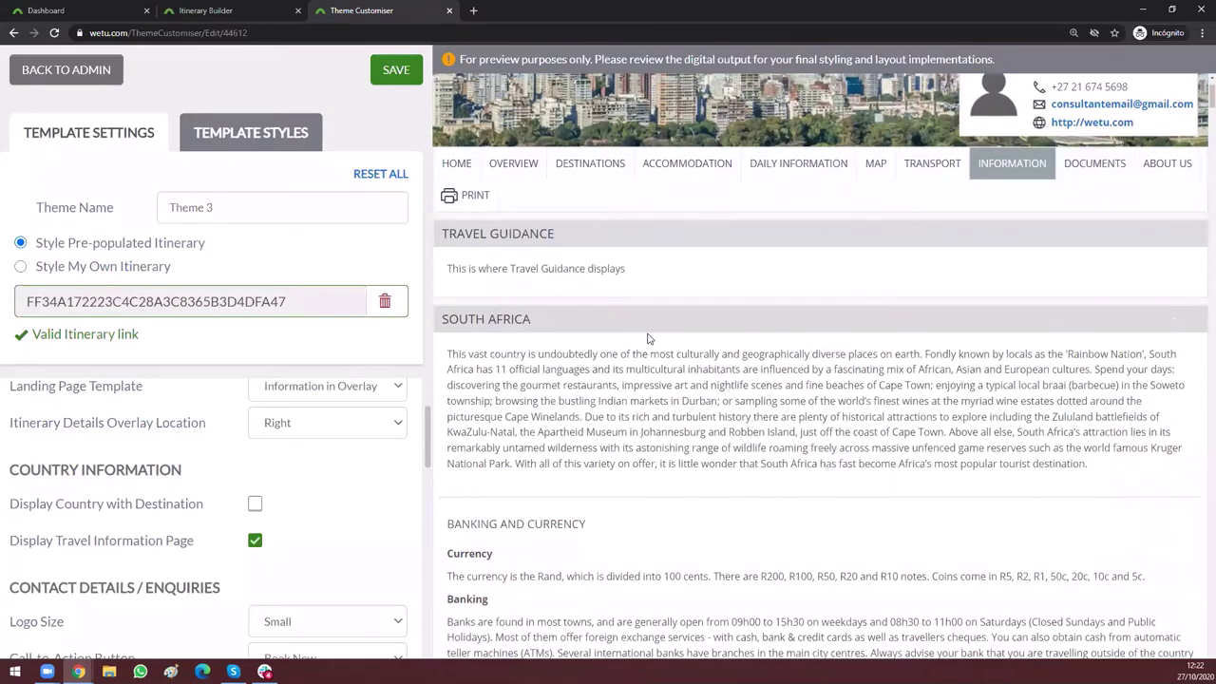
{"action": "scroll", "coordinate": [647, 332], "scroll_direction": "down", "scroll_amount": 1}
{"action": "scroll", "coordinate": [648, 332], "scroll_direction": "down", "scroll_amount": 5}
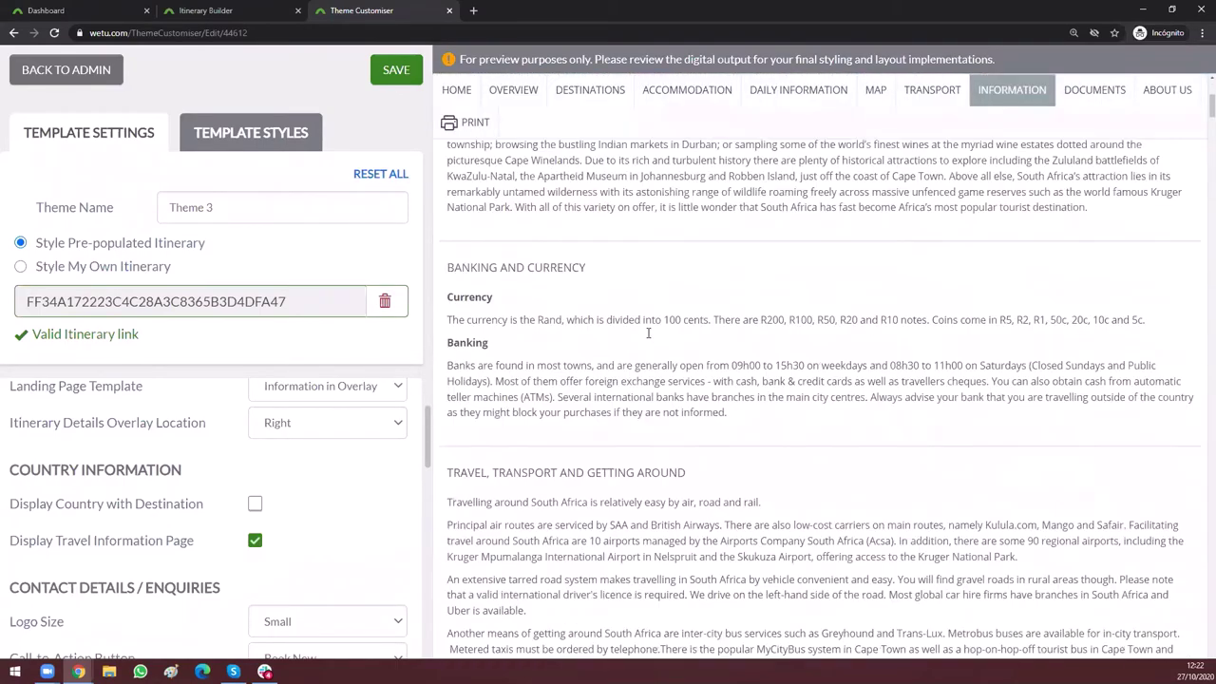
{"action": "scroll", "coordinate": [648, 333], "scroll_direction": "down", "scroll_amount": 3}
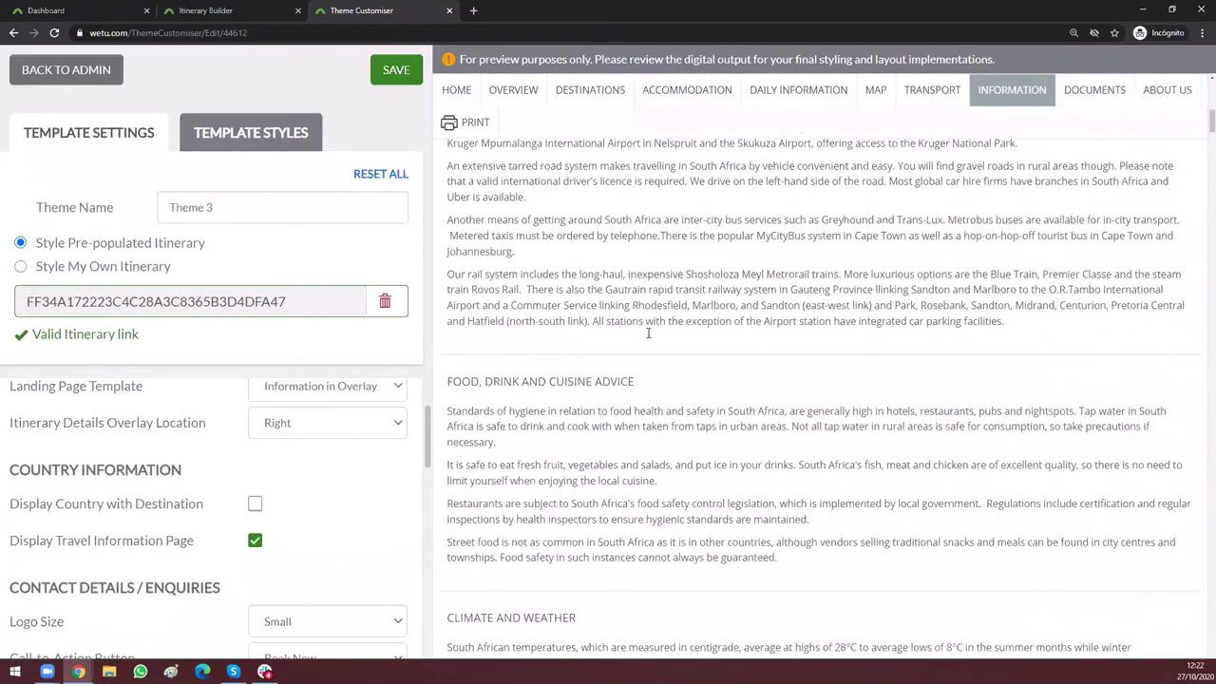
{"action": "scroll", "coordinate": [647, 332], "scroll_direction": "down", "scroll_amount": 5}
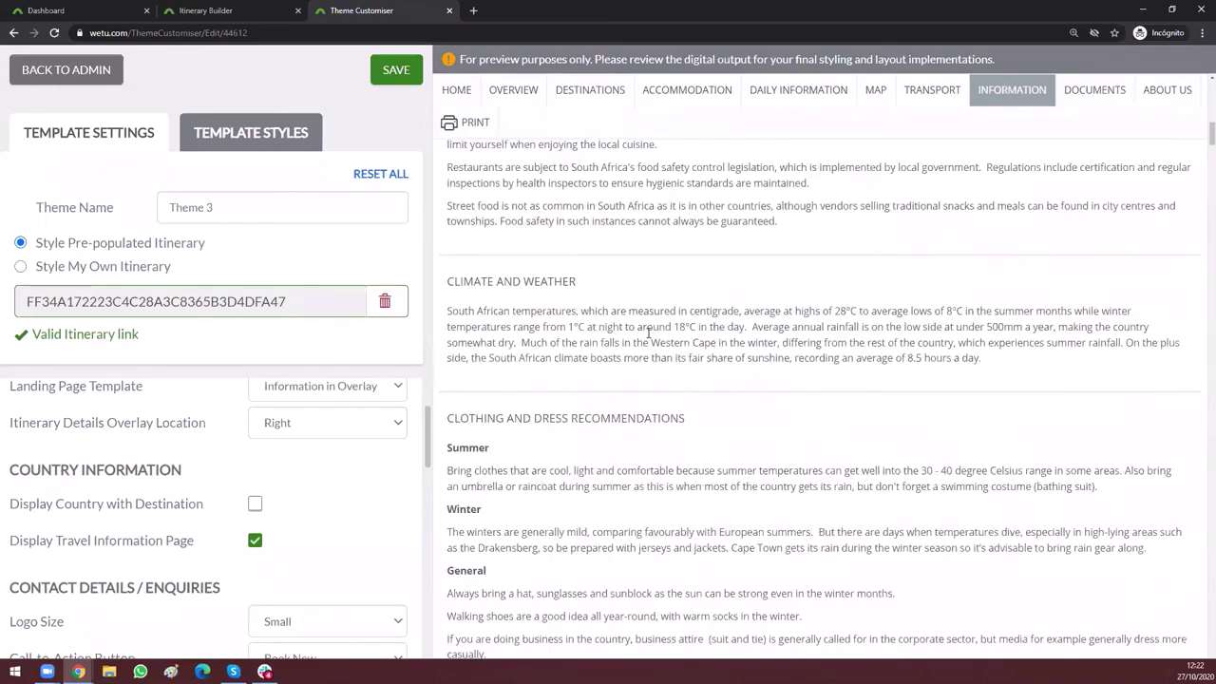
Step: Finish reviewing the country advice, then try turning off Display Travel Information Page and turn it back on
{"action": "scroll", "coordinate": [648, 332], "scroll_direction": "down", "scroll_amount": 3}
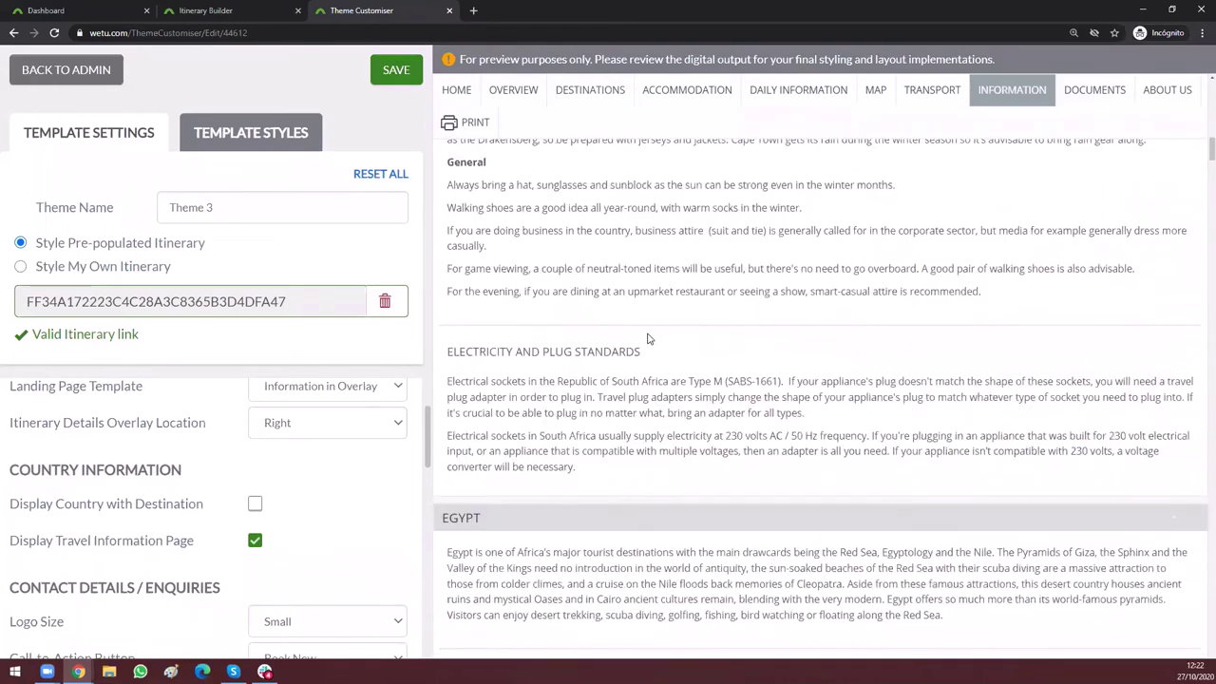
{"action": "scroll", "coordinate": [648, 338], "scroll_direction": "up", "scroll_amount": 5}
{"action": "scroll", "coordinate": [648, 332], "scroll_direction": "up", "scroll_amount": 15}
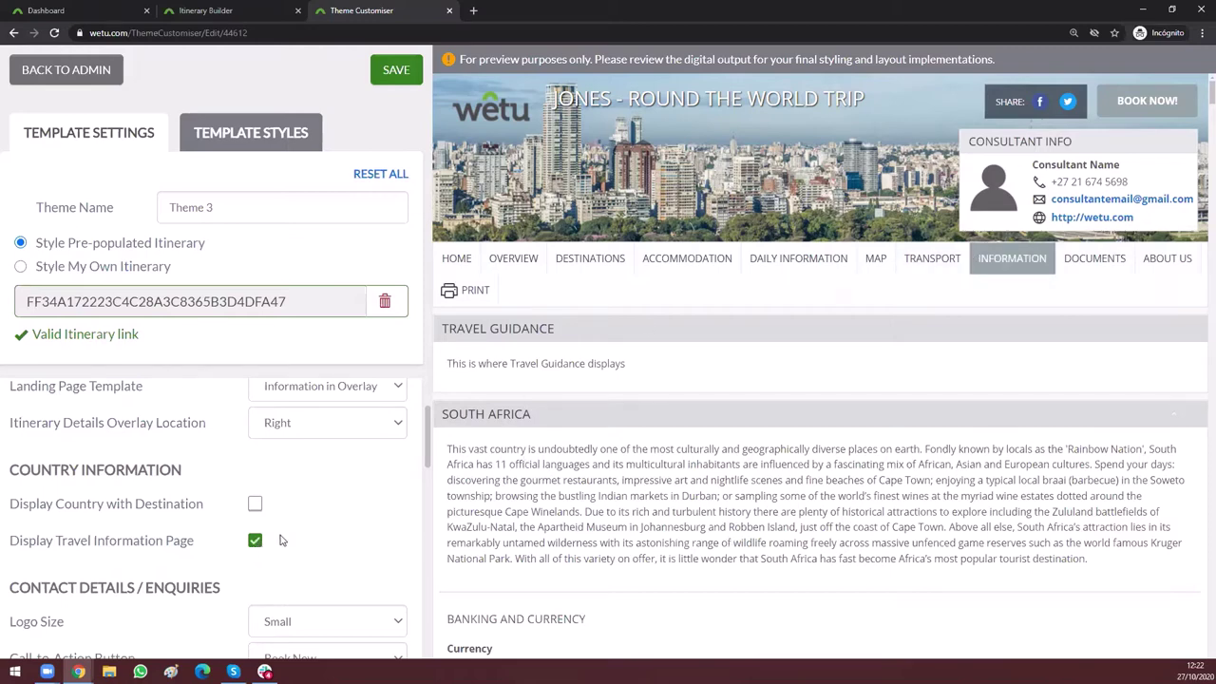
{"action": "key", "text": "space"}
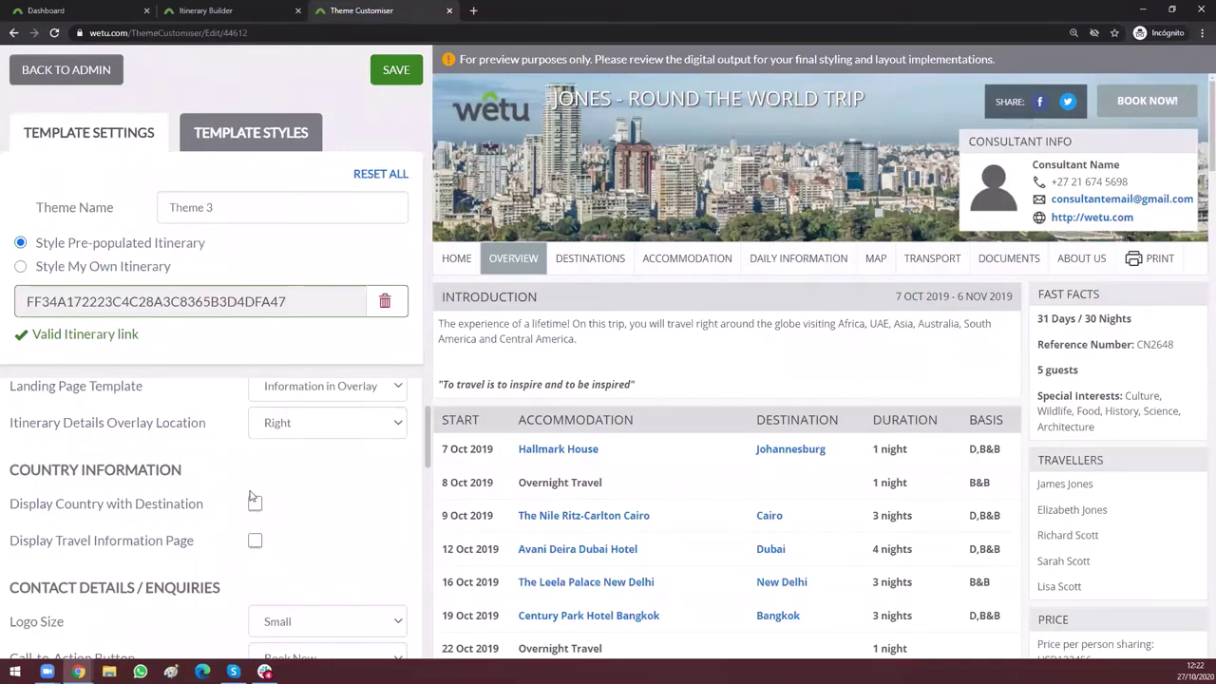
{"action": "left_click", "coordinate": [255, 541]}
{"action": "scroll", "coordinate": [207, 466], "scroll_direction": "down", "scroll_amount": 1}
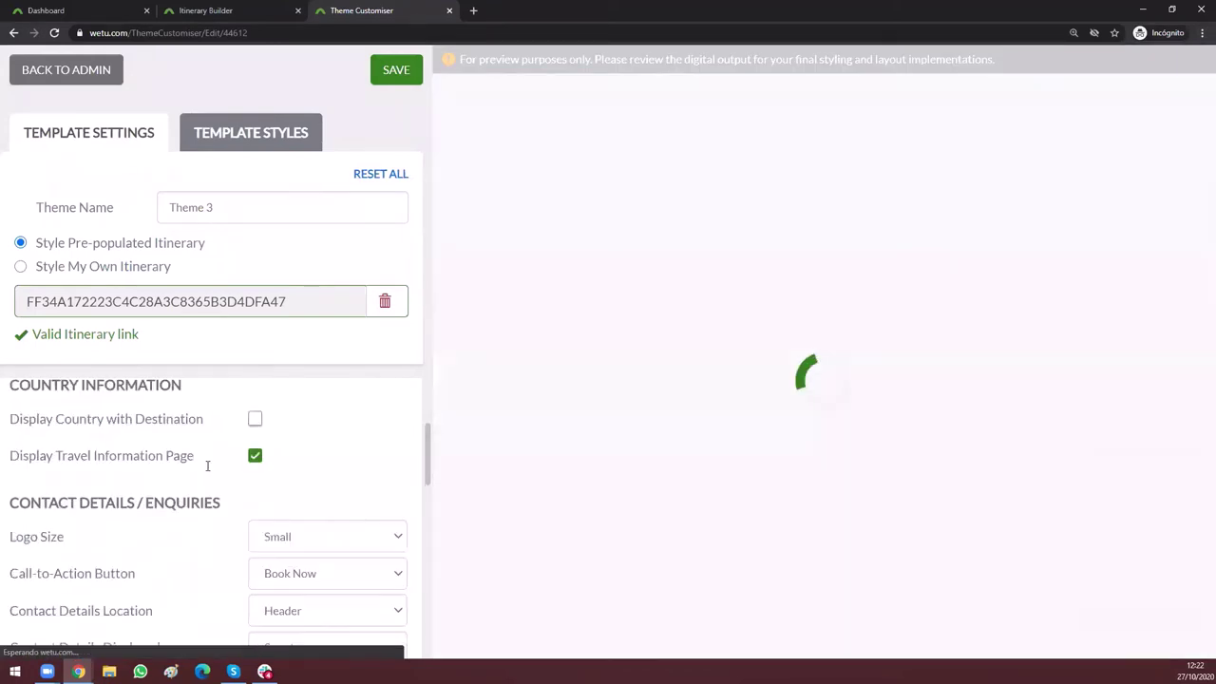
Step: Set the logo size to Medium in the Contact Details / Enquiries settings
{"action": "triple_click", "coordinate": [19, 460]}
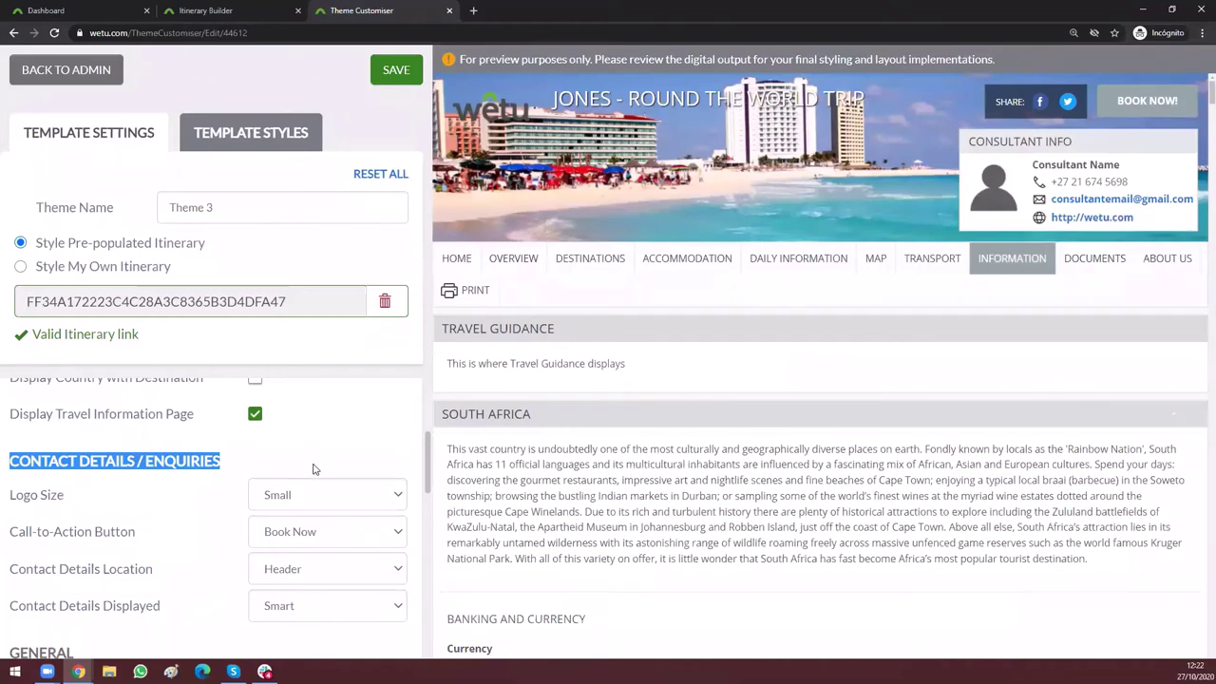
{"action": "left_click", "coordinate": [183, 463]}
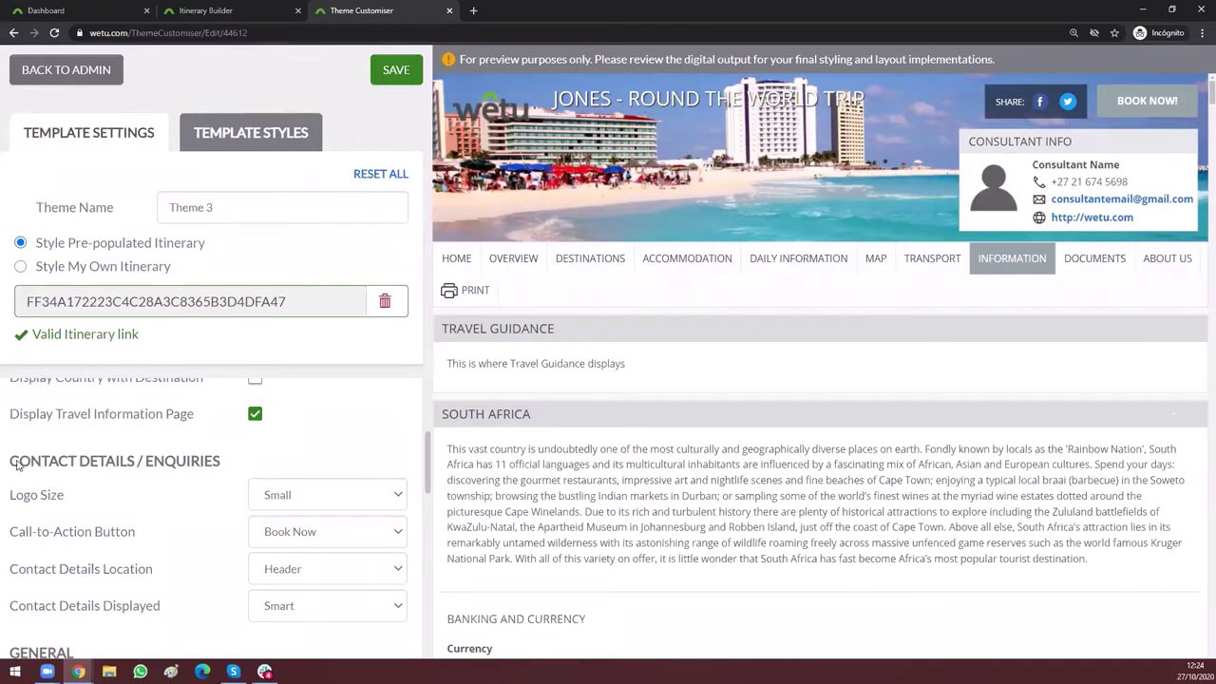
{"action": "left_click_drag", "start_coordinate": [7, 460], "coordinate": [232, 467]}
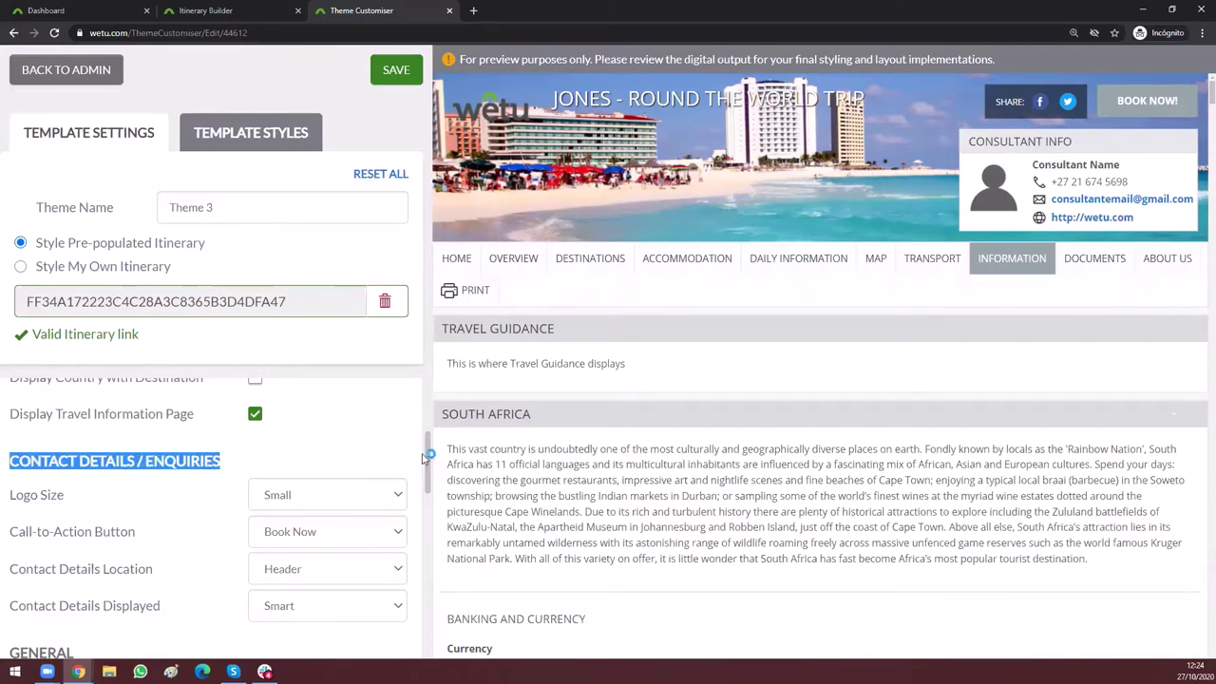
{"action": "left_click_drag", "start_coordinate": [428, 456], "coordinate": [428, 472]}
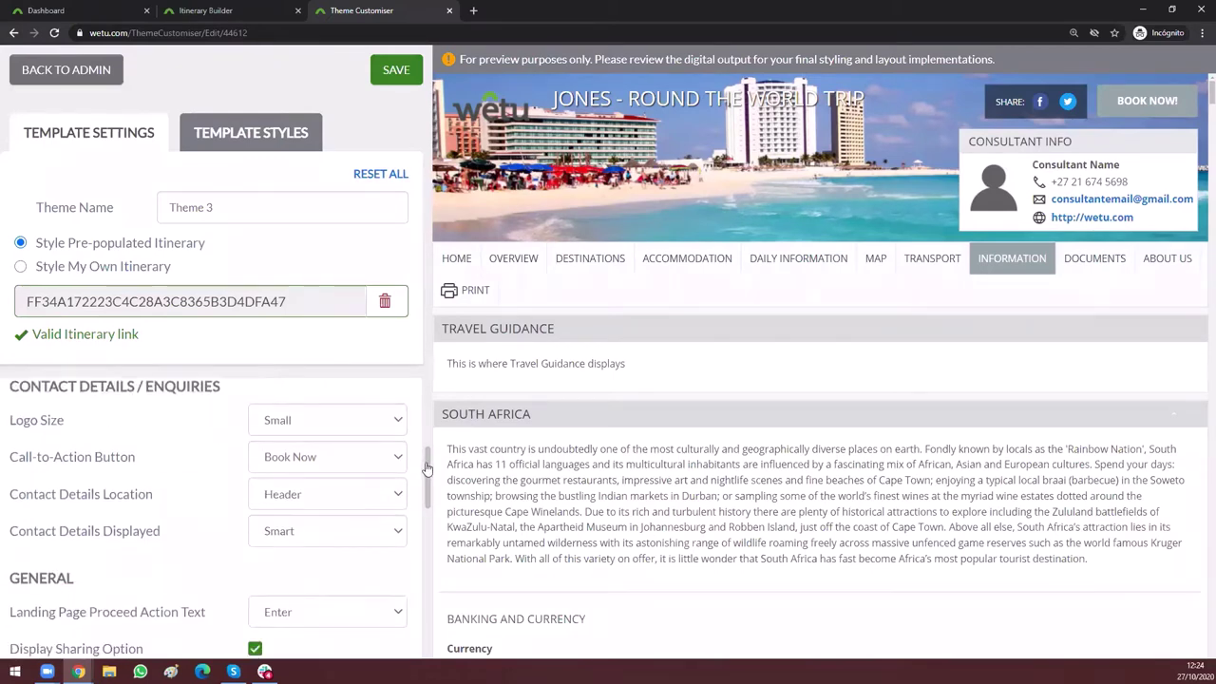
{"action": "left_click", "coordinate": [70, 391]}
{"action": "left_click", "coordinate": [314, 425]}
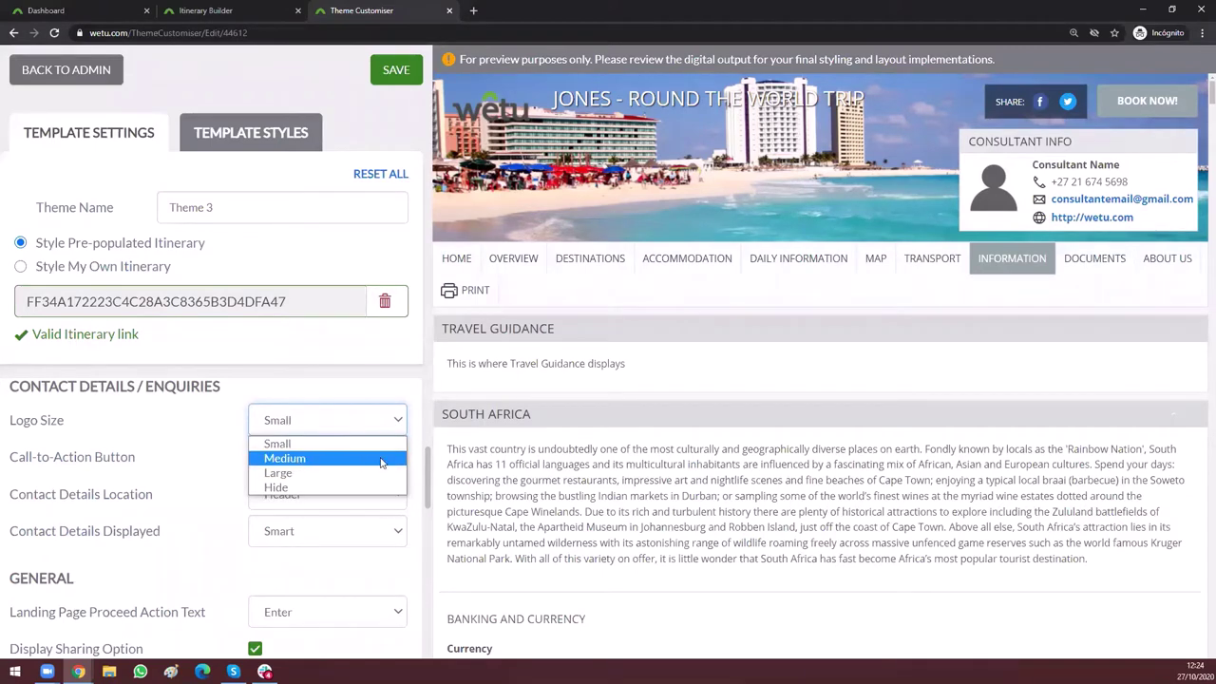
{"action": "left_click", "coordinate": [297, 462]}
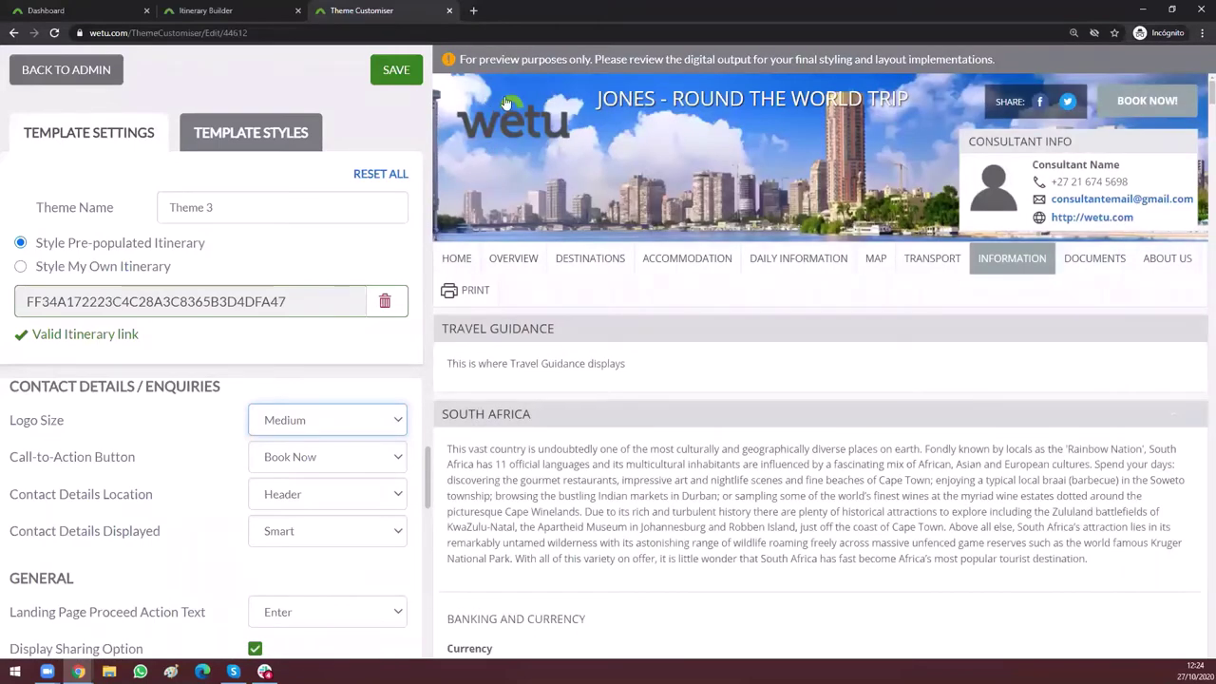
Step: Switch the preview to Style My Own Itinerary, try the Large logo size on it, and return the logo to Medium
{"action": "left_click", "coordinate": [21, 267]}
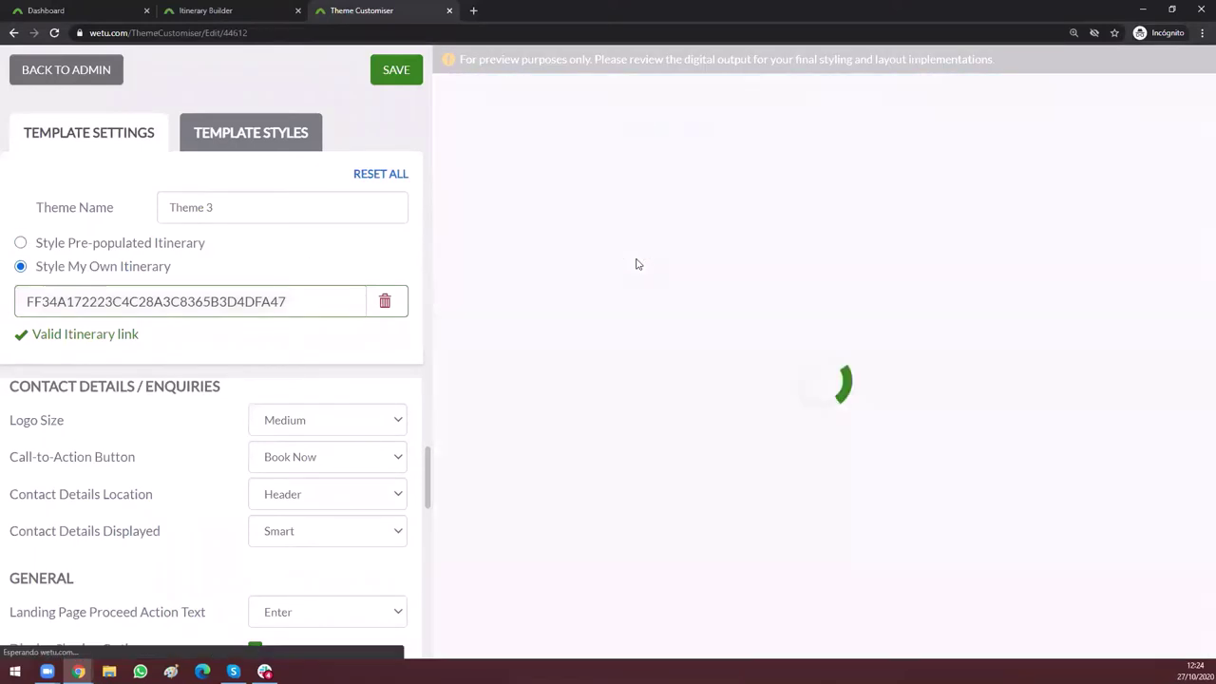
{"action": "left_click", "coordinate": [290, 425]}
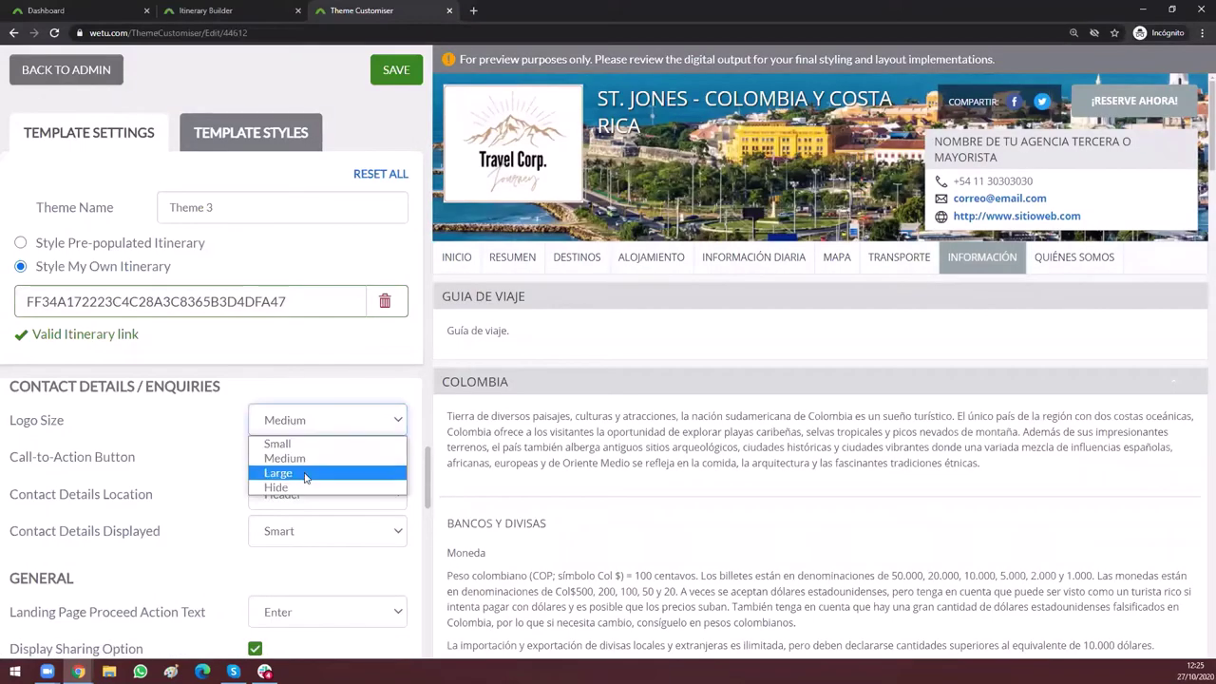
{"action": "left_click", "coordinate": [302, 472]}
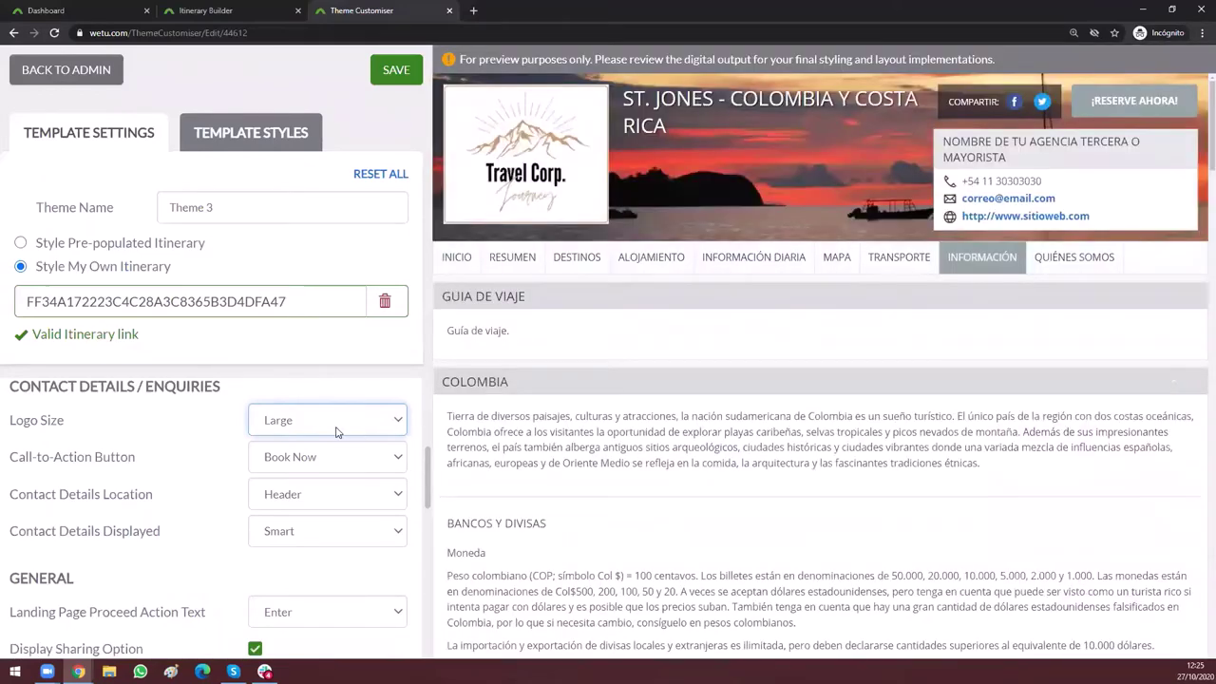
{"action": "left_click", "coordinate": [332, 425]}
{"action": "left_click", "coordinate": [302, 459]}
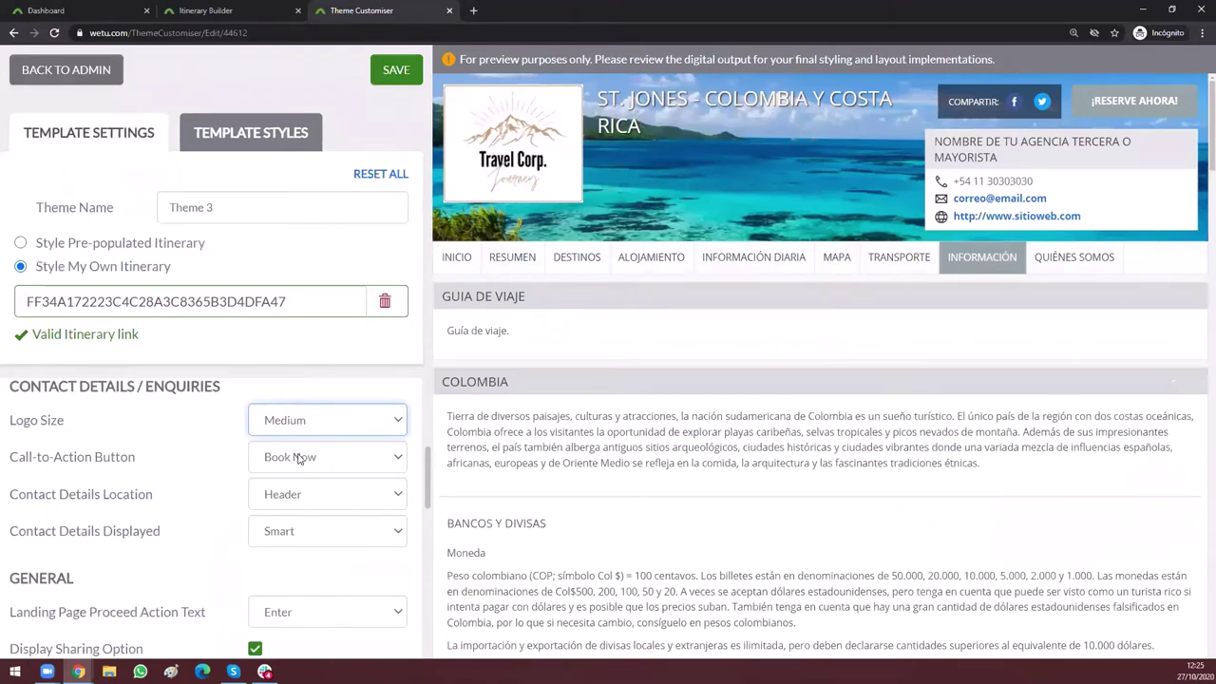
Step: View the form behind the booking button, try Enquire and Register as the call-to-action button, and settle on Hide
{"action": "left_click", "coordinate": [1137, 109]}
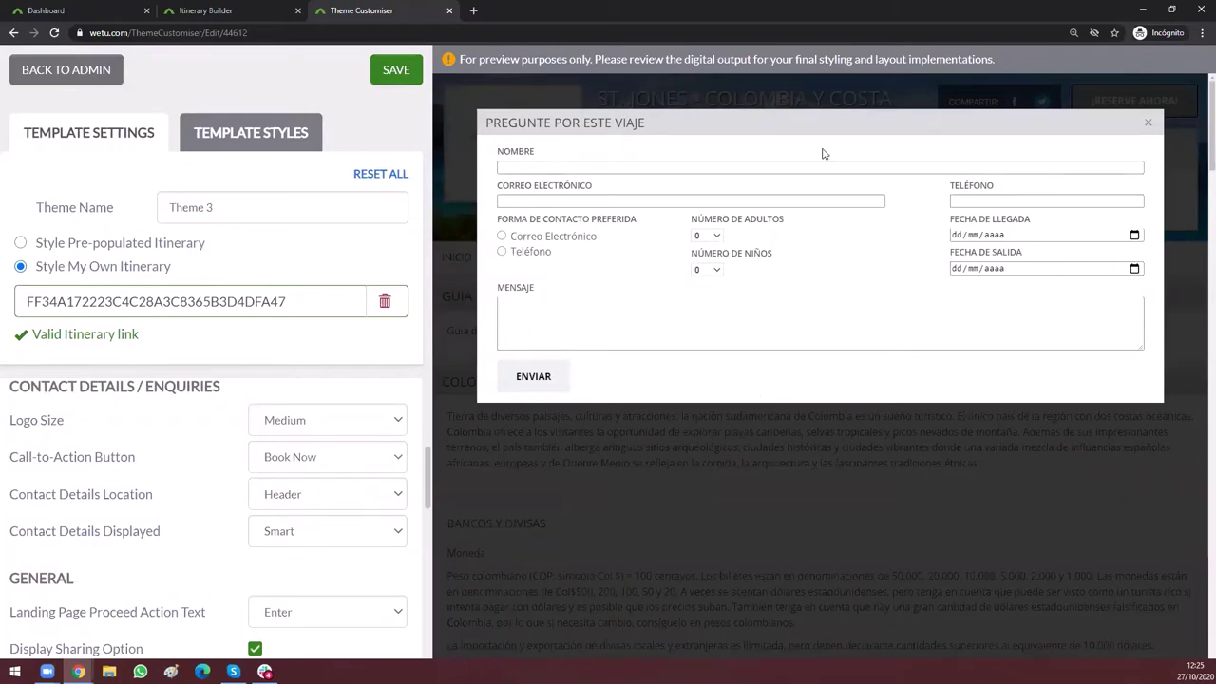
{"action": "left_click", "coordinate": [1149, 126]}
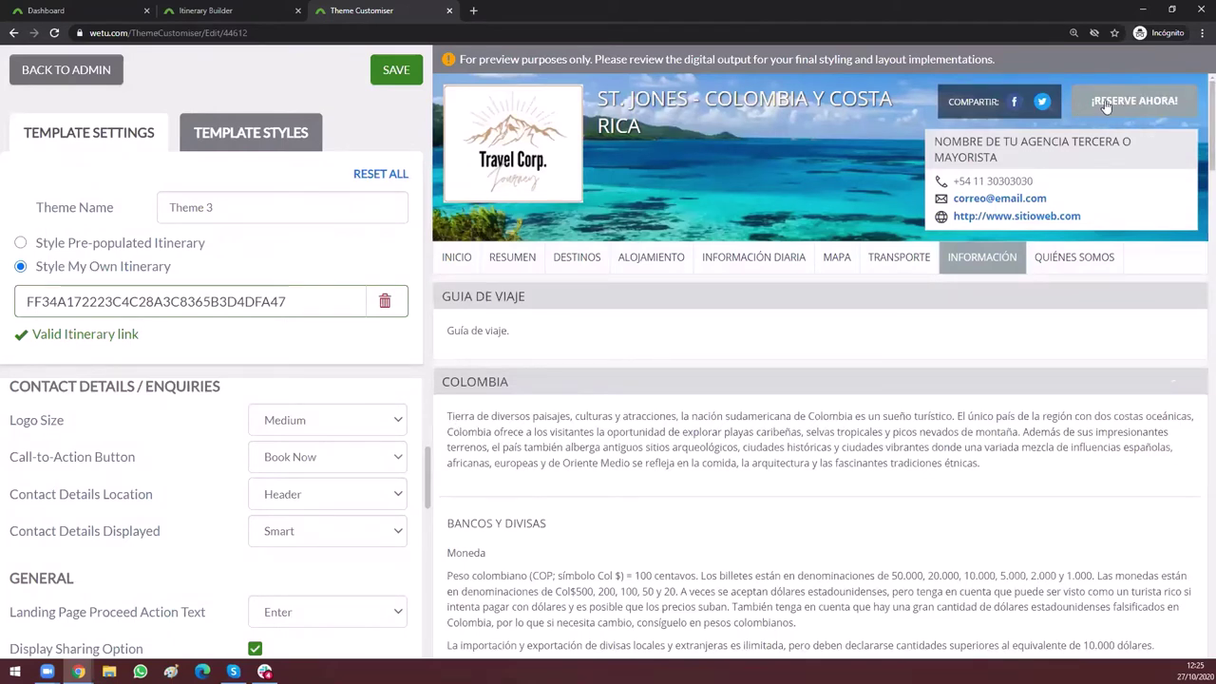
{"action": "left_click", "coordinate": [309, 456]}
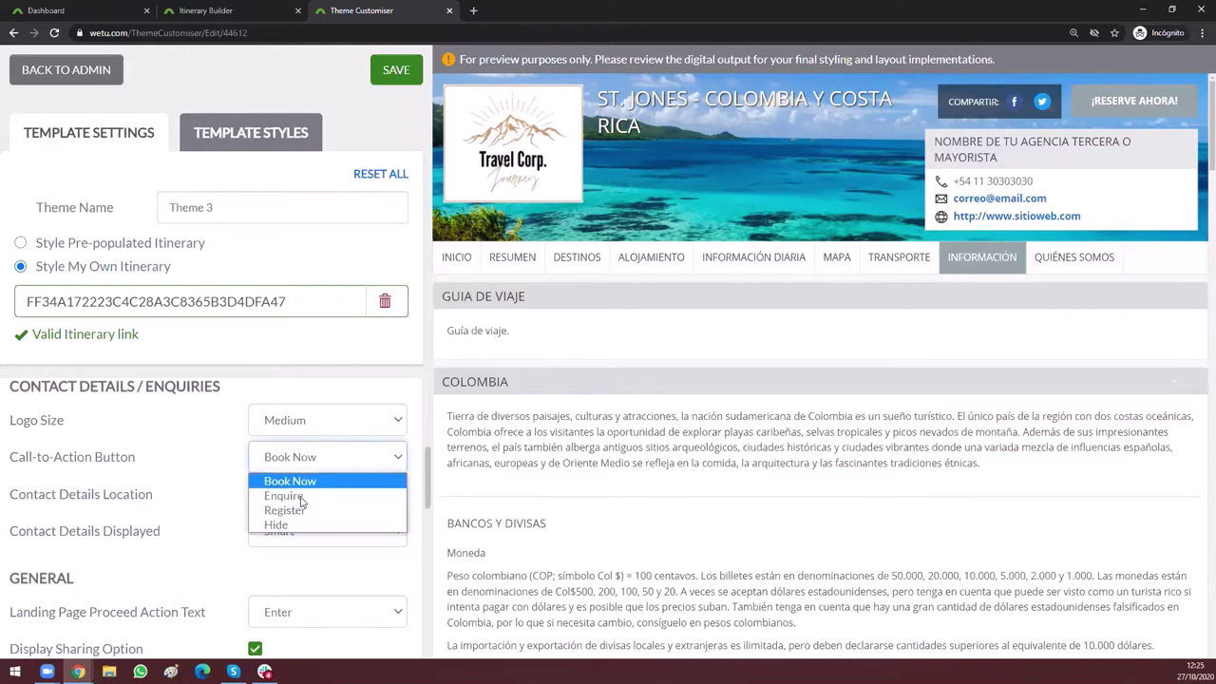
{"action": "key", "text": "Return"}
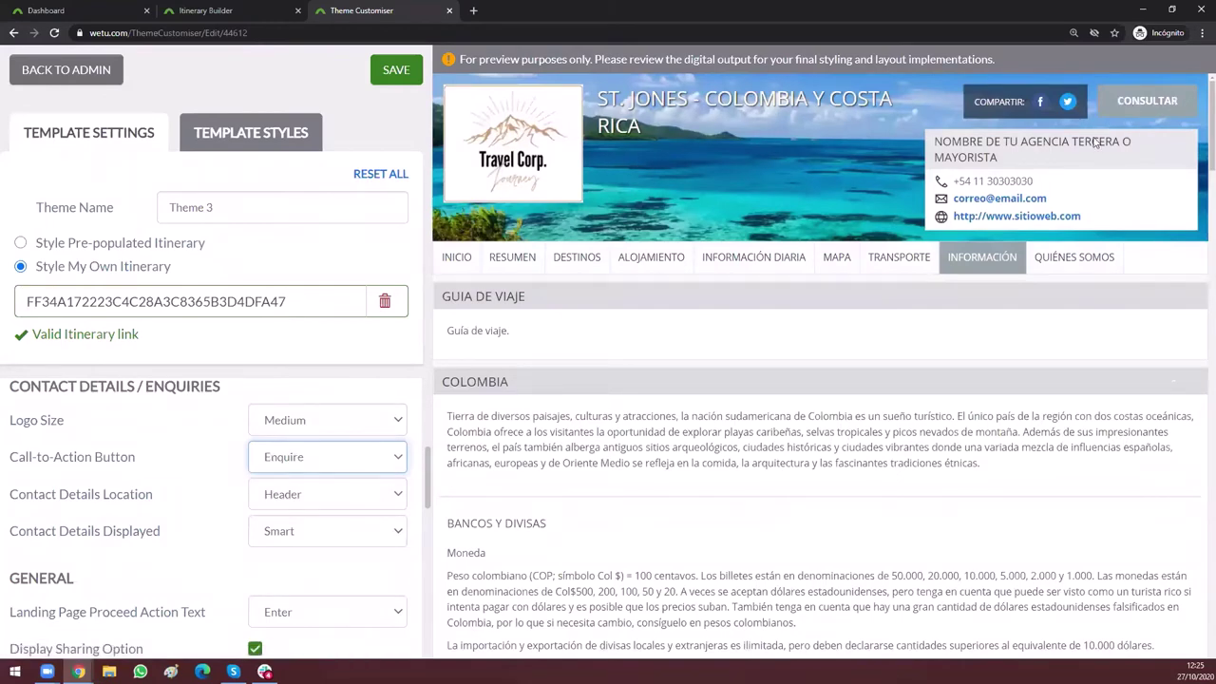
{"action": "left_click", "coordinate": [320, 466]}
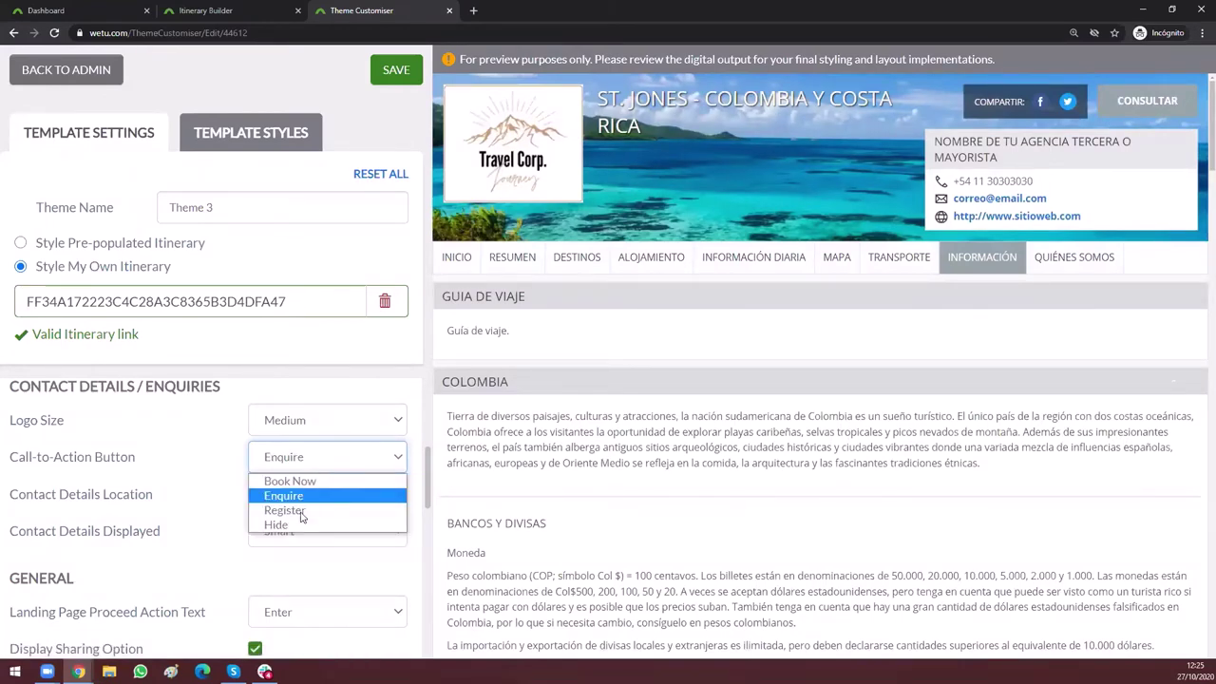
{"action": "left_click", "coordinate": [300, 513]}
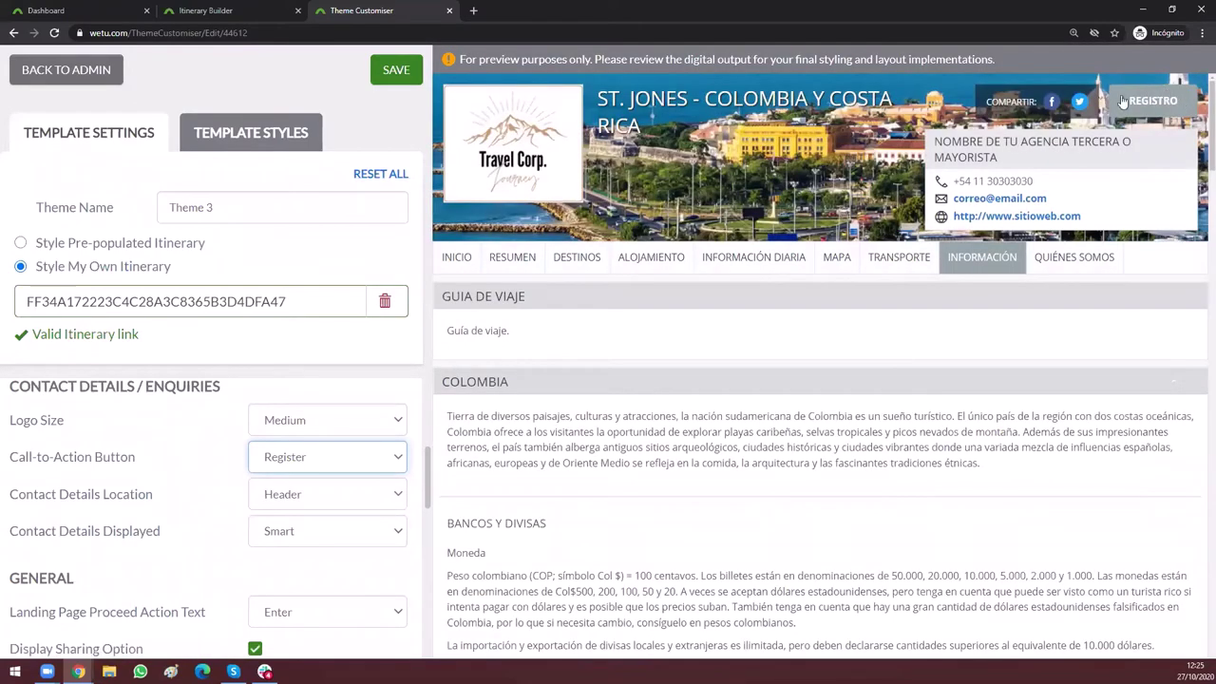
{"action": "left_click", "coordinate": [288, 460]}
{"action": "left_click", "coordinate": [283, 529]}
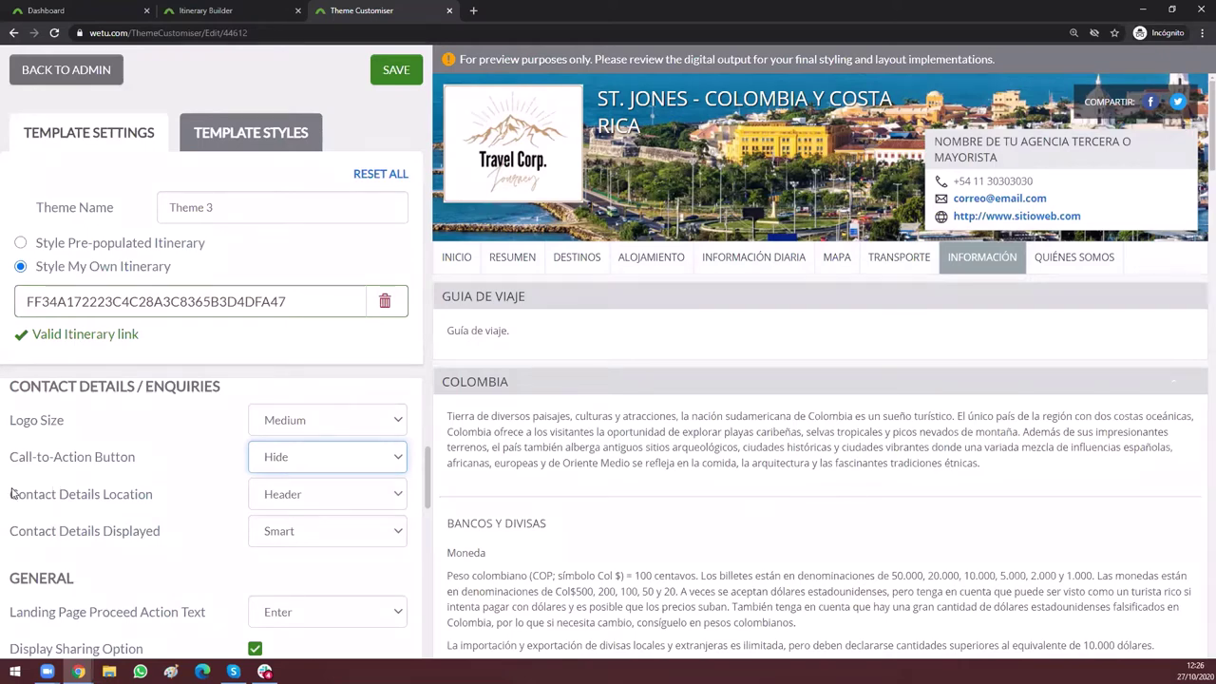
Step: Switch the preview back to the pre-populated itinerary and examine the consultant contact block in its header
{"action": "left_click_drag", "start_coordinate": [10, 495], "coordinate": [255, 499]}
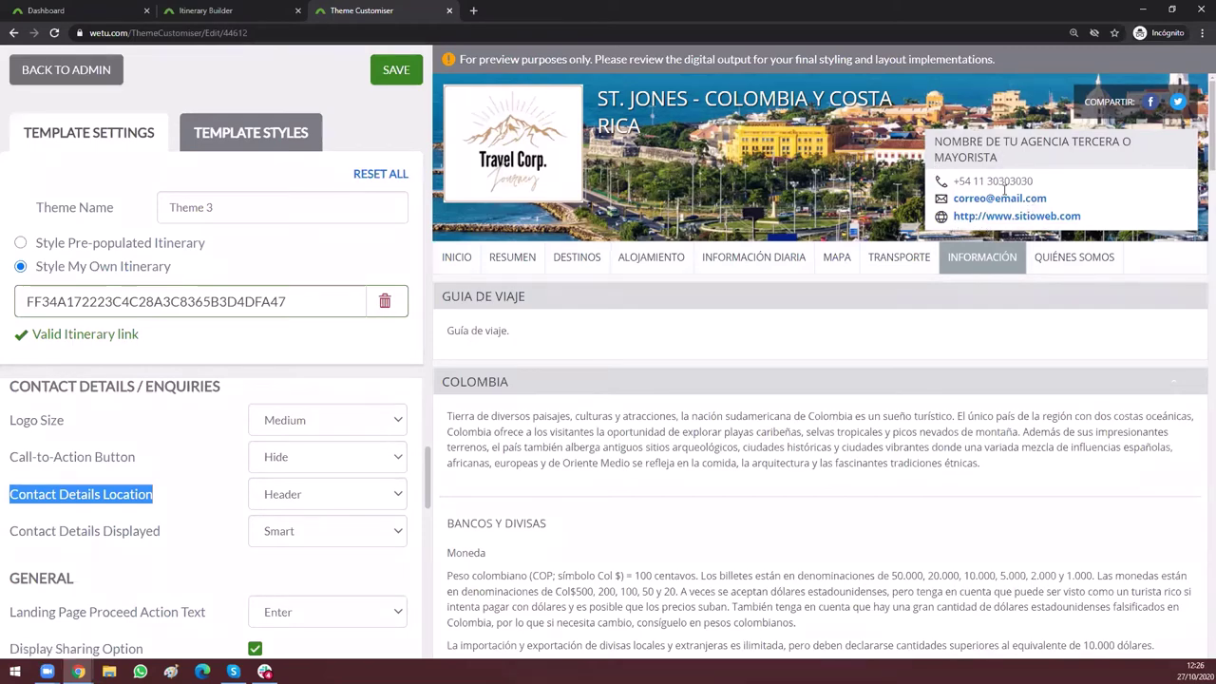
{"action": "left_click", "coordinate": [22, 245]}
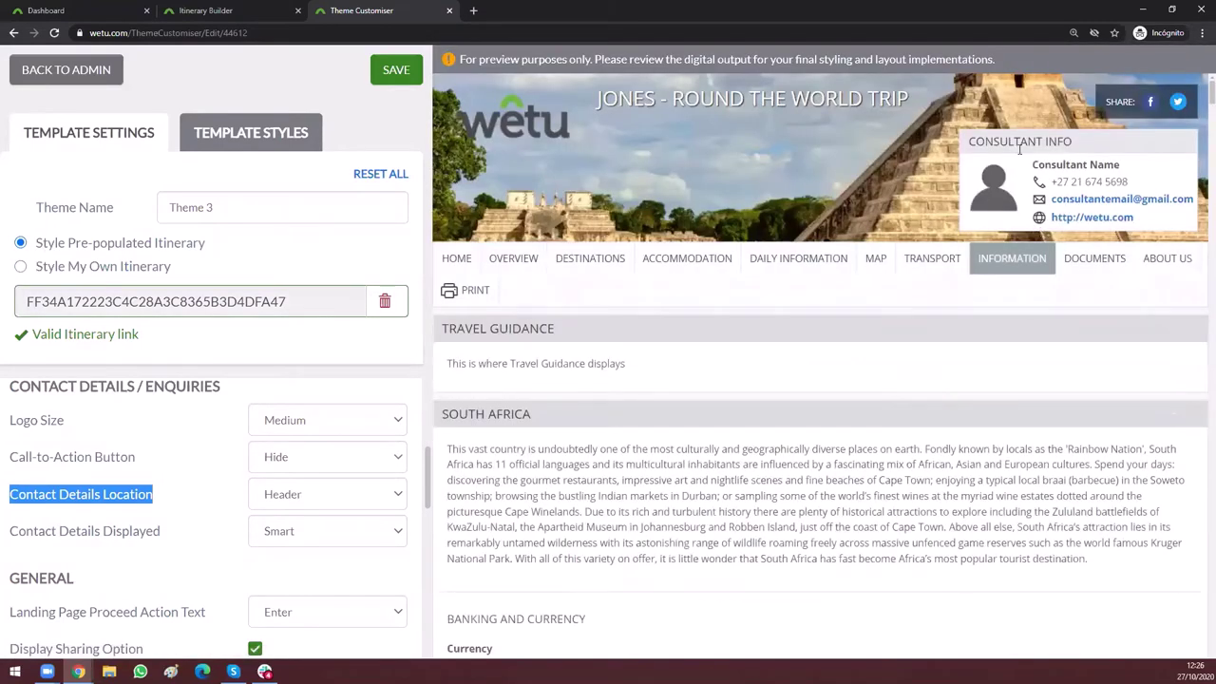
{"action": "left_click_drag", "start_coordinate": [965, 142], "coordinate": [1166, 226]}
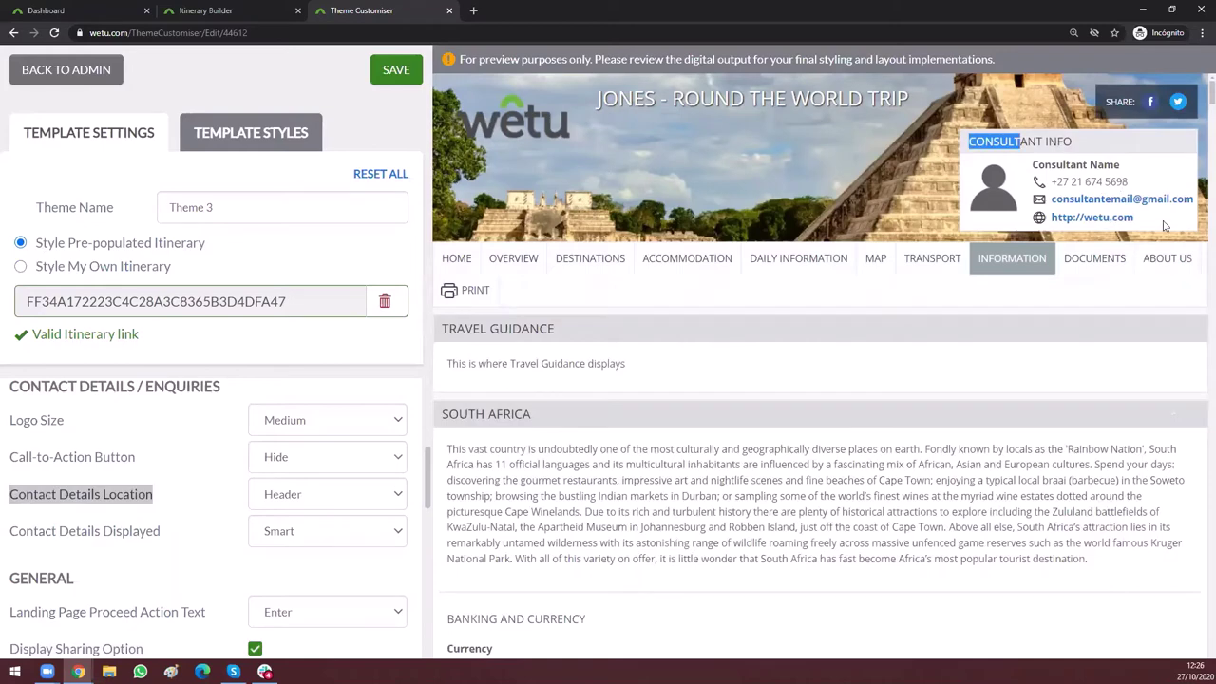
{"action": "left_click", "coordinate": [563, 379]}
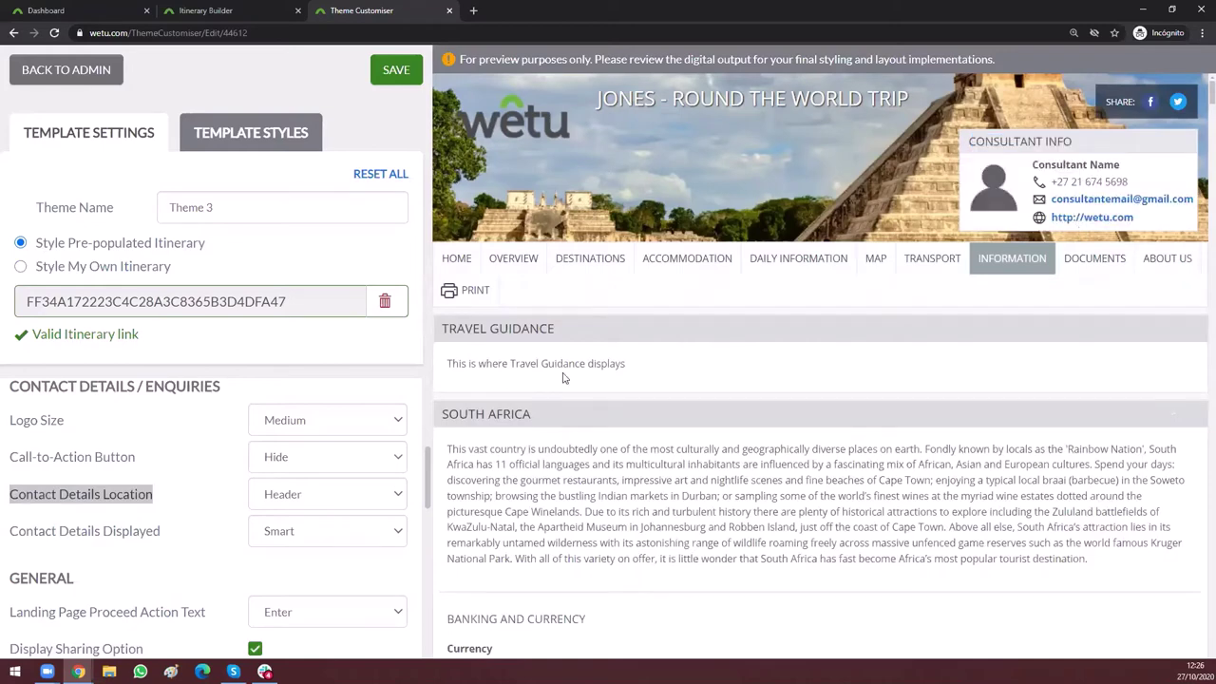
Step: Try the contact details location at Same as Trip Information and About Us, and return it to Header
{"action": "left_click", "coordinate": [313, 503]}
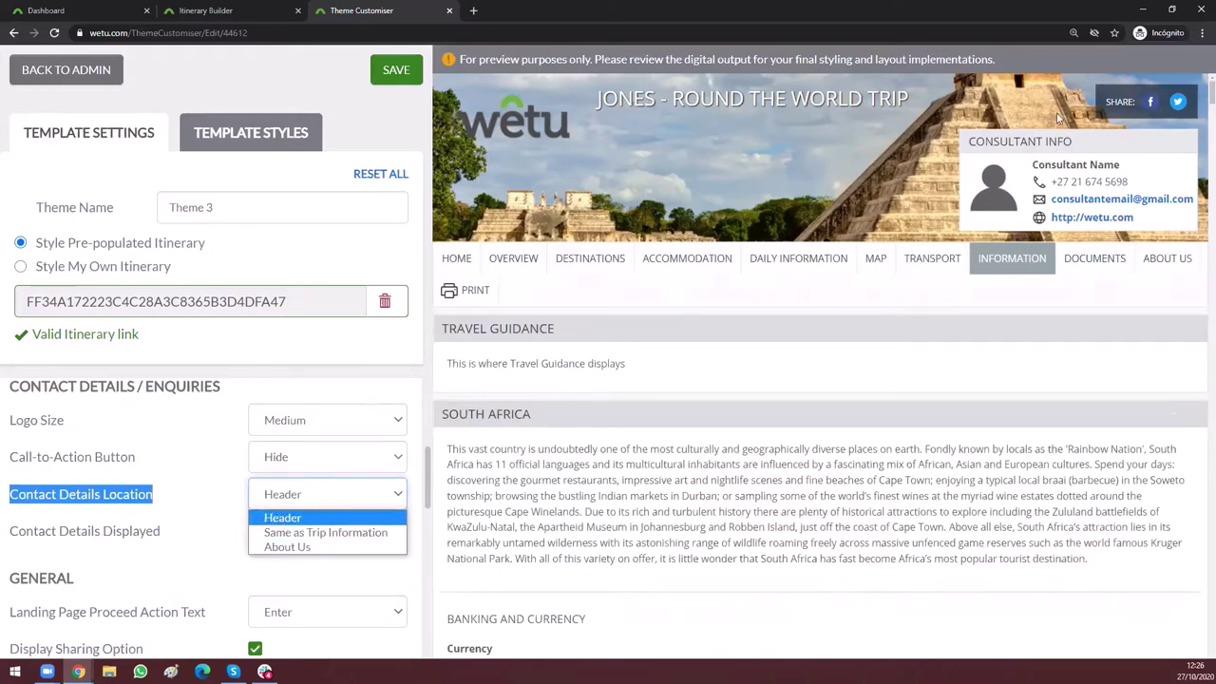
{"action": "left_click", "coordinate": [337, 534]}
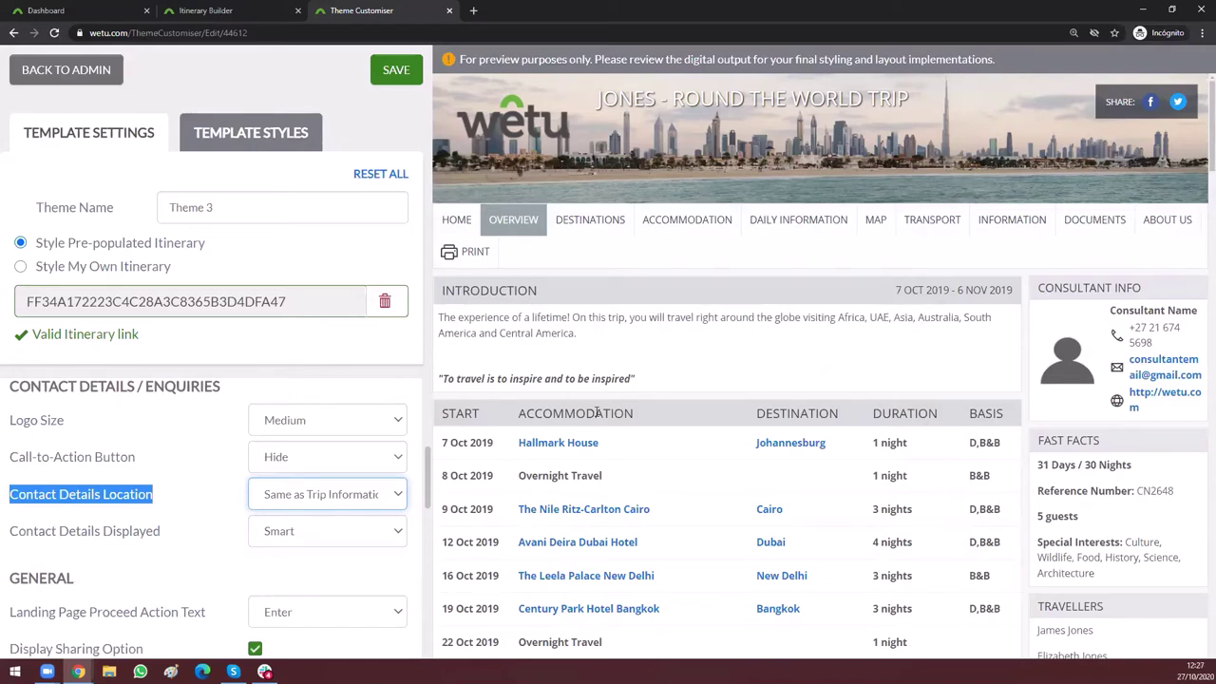
{"action": "scroll", "coordinate": [596, 412], "scroll_direction": "down", "scroll_amount": 1}
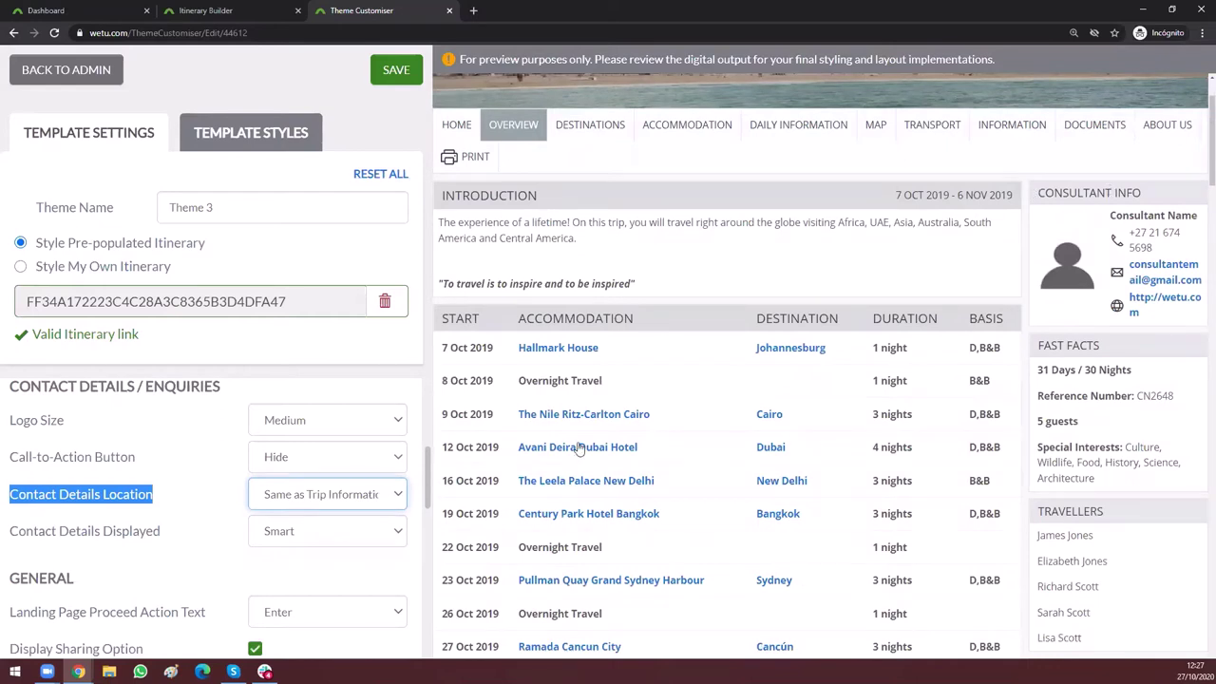
{"action": "left_click", "coordinate": [339, 494]}
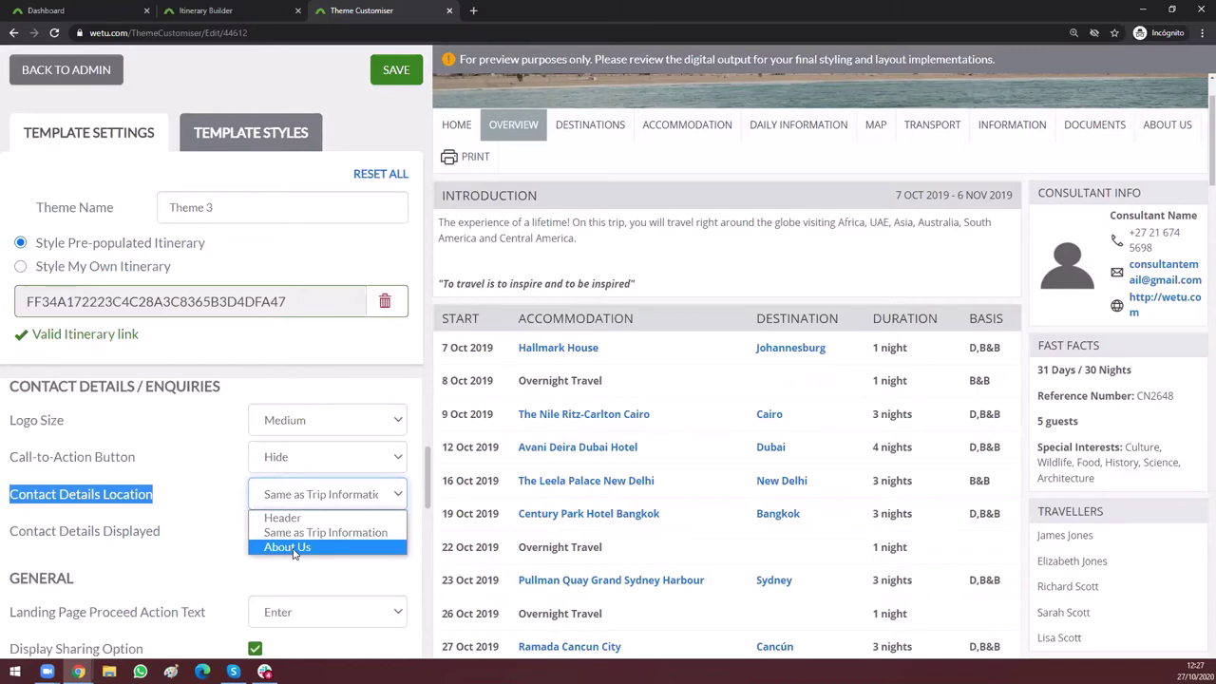
{"action": "left_click", "coordinate": [293, 548]}
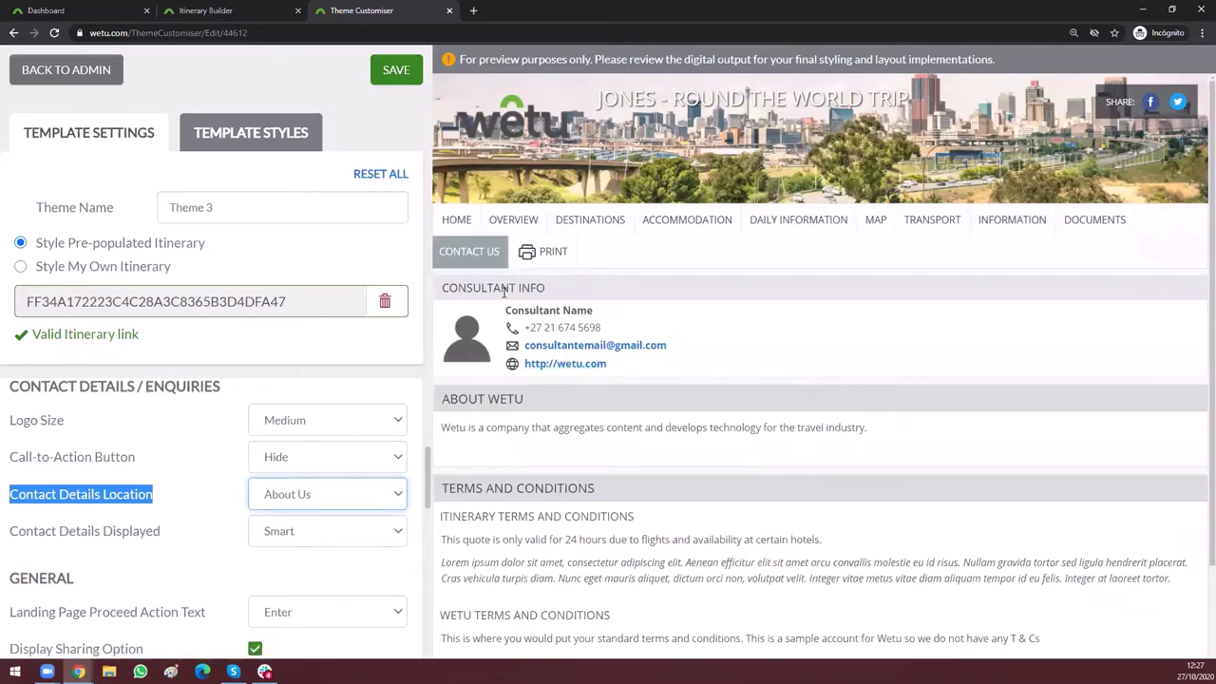
{"action": "left_click", "coordinate": [282, 488]}
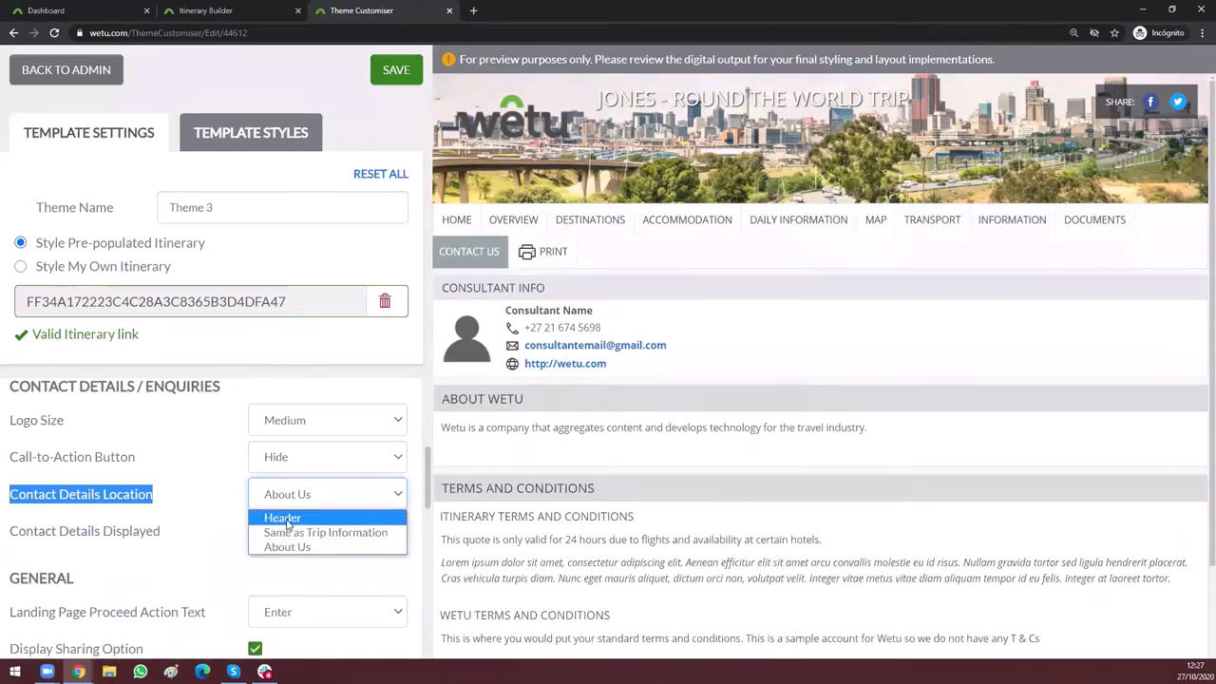
{"action": "key", "text": "Return"}
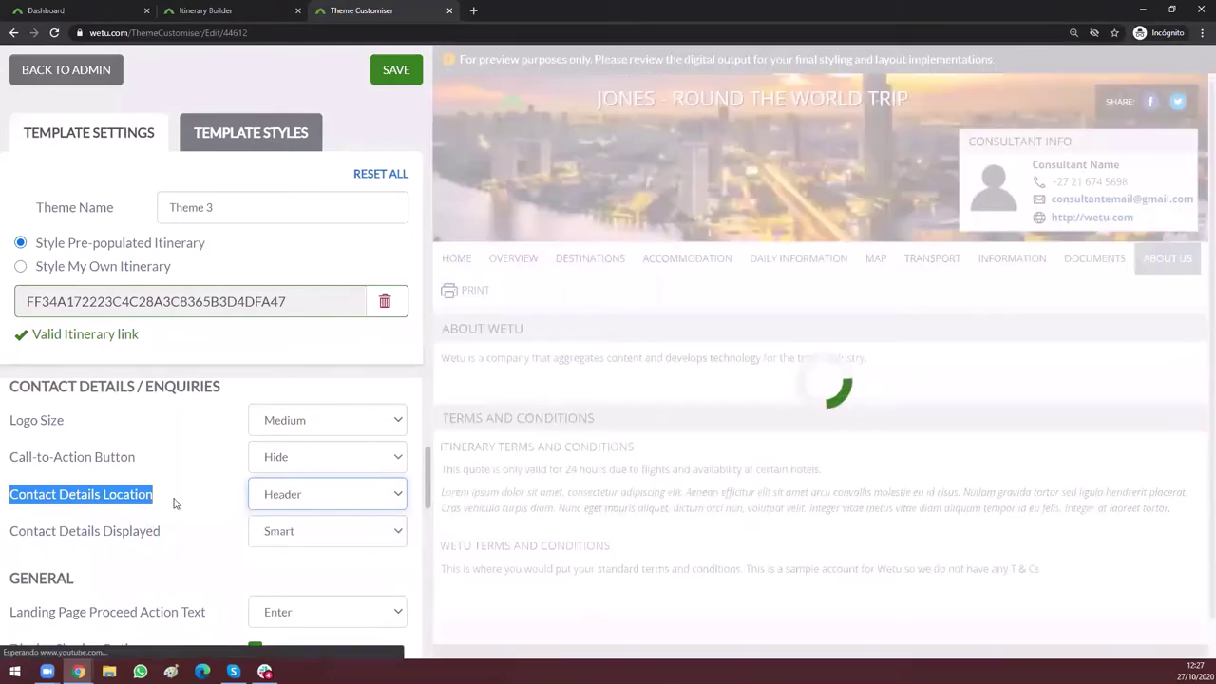
{"action": "left_click", "coordinate": [175, 504]}
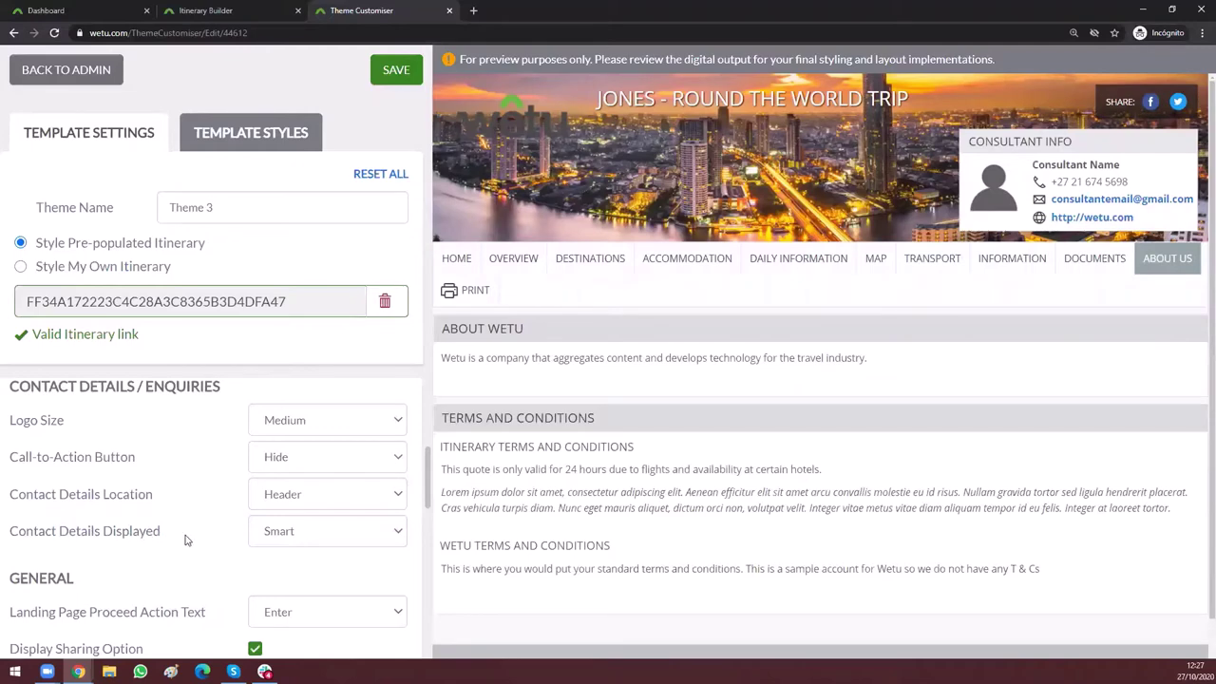
Step: Check the choices for Contact Details Displayed and keep Smart
{"action": "scroll", "coordinate": [183, 540], "scroll_direction": "down", "scroll_amount": 1}
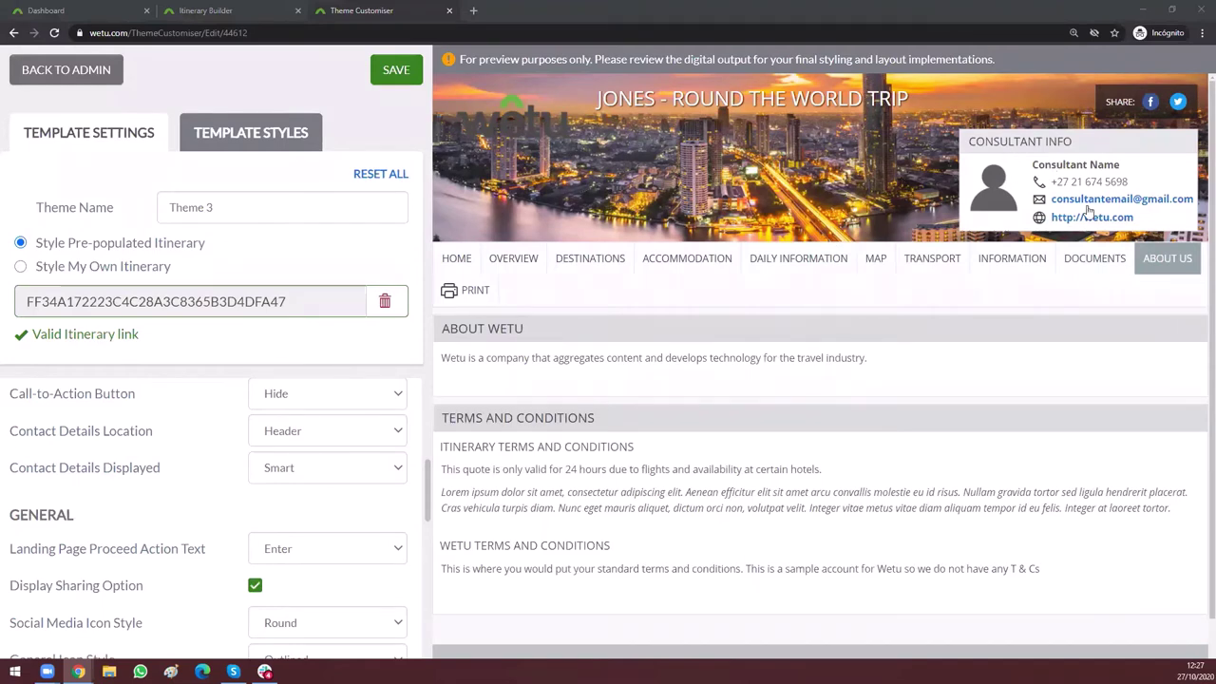
{"action": "left_click", "coordinate": [294, 472]}
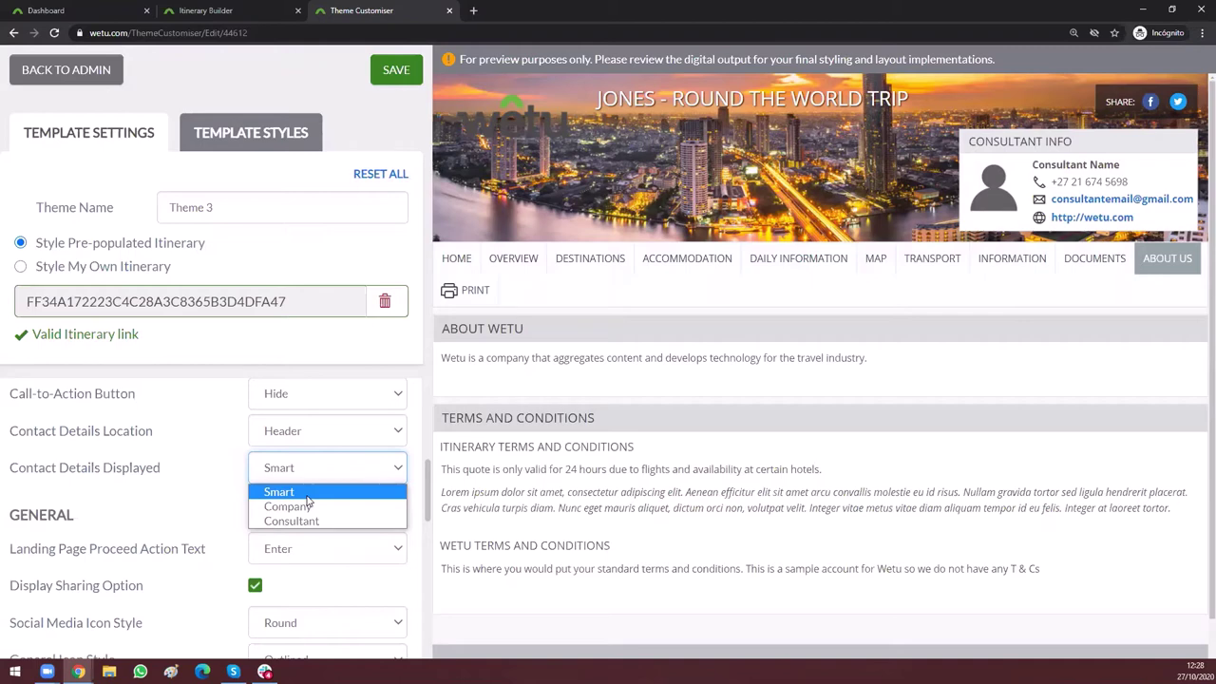
{"action": "left_click", "coordinate": [308, 495]}
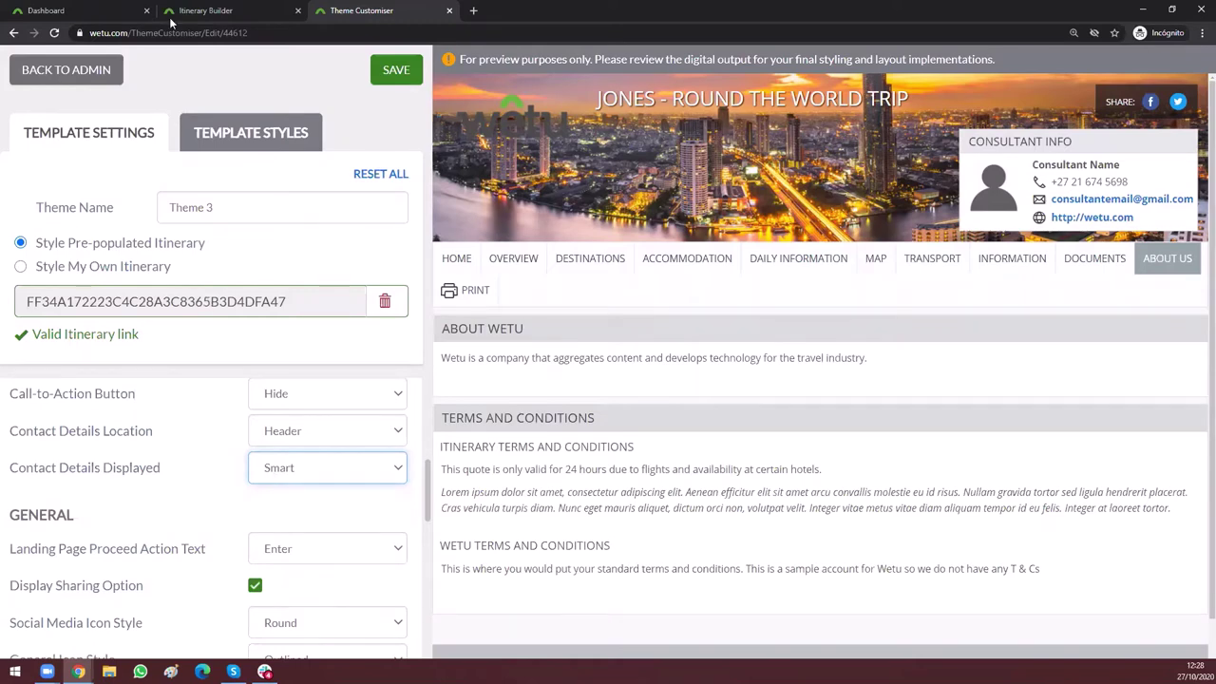
Step: Check the itinerary's details in the Itinerary Builder, go to its home page, and return to the Theme Customiser
{"action": "left_click", "coordinate": [201, 10]}
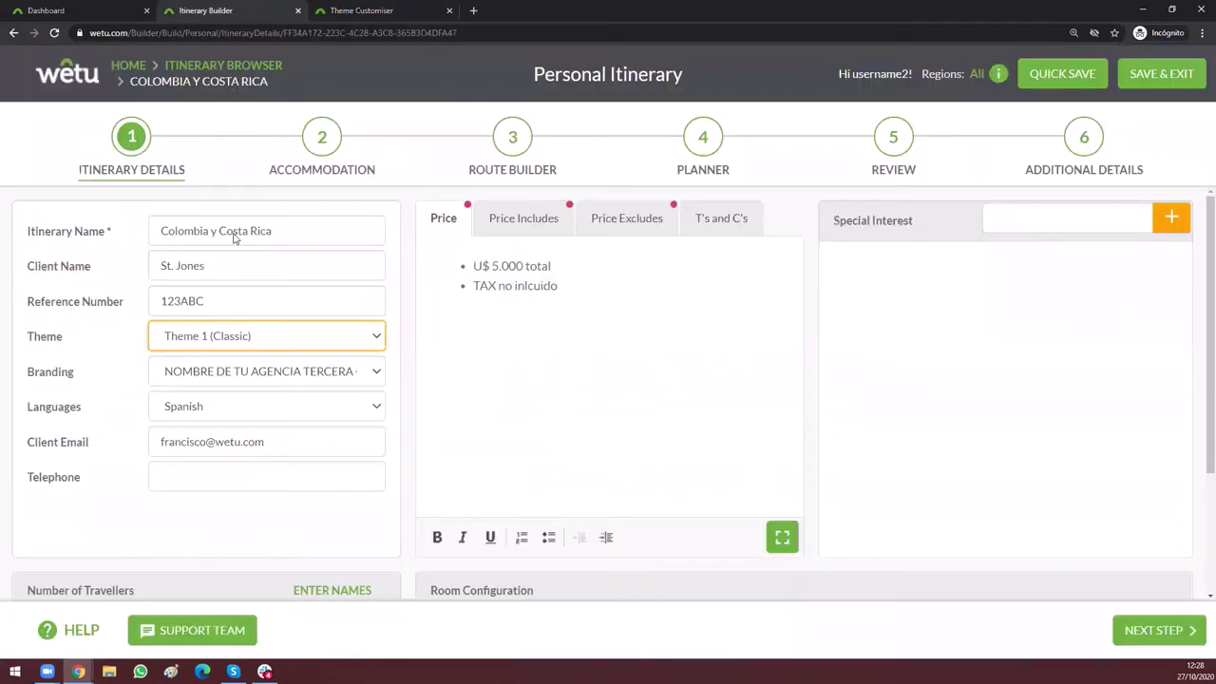
{"action": "left_click", "coordinate": [129, 65]}
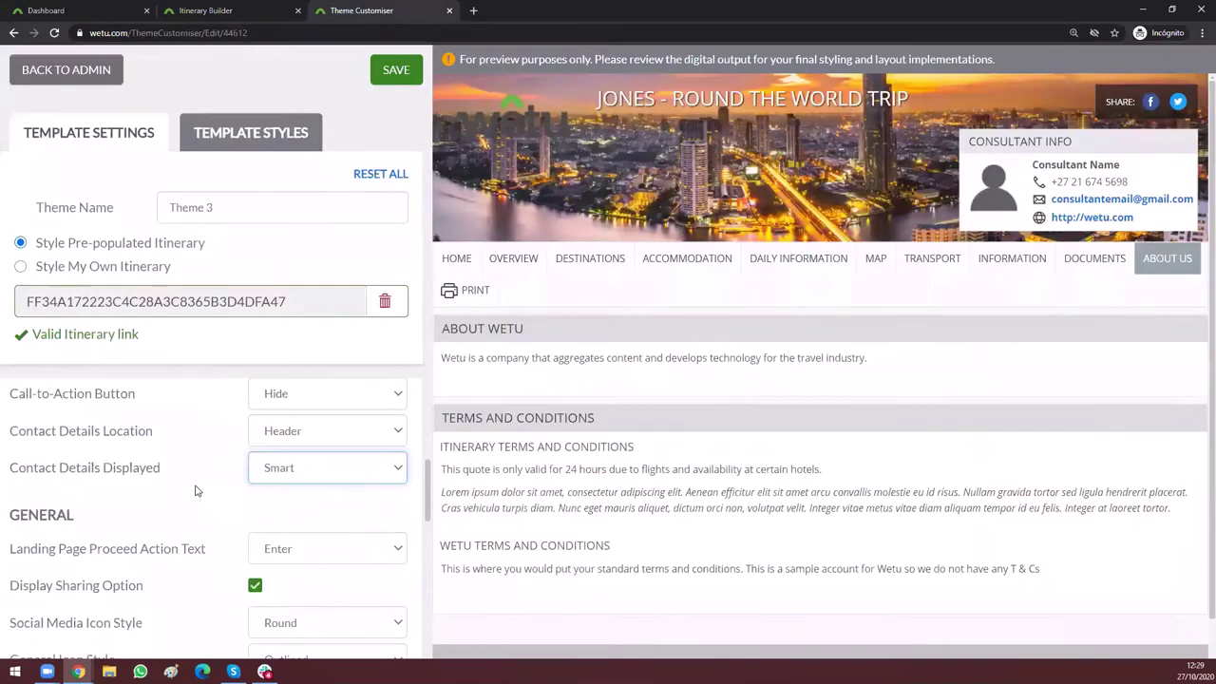
{"action": "key", "text": "ctrl+Tab"}
Step: In the General settings, try Explore as the landing page proceed action text with the itinerary's home page in the preview
{"action": "scroll", "coordinate": [197, 490], "scroll_direction": "down", "scroll_amount": 1}
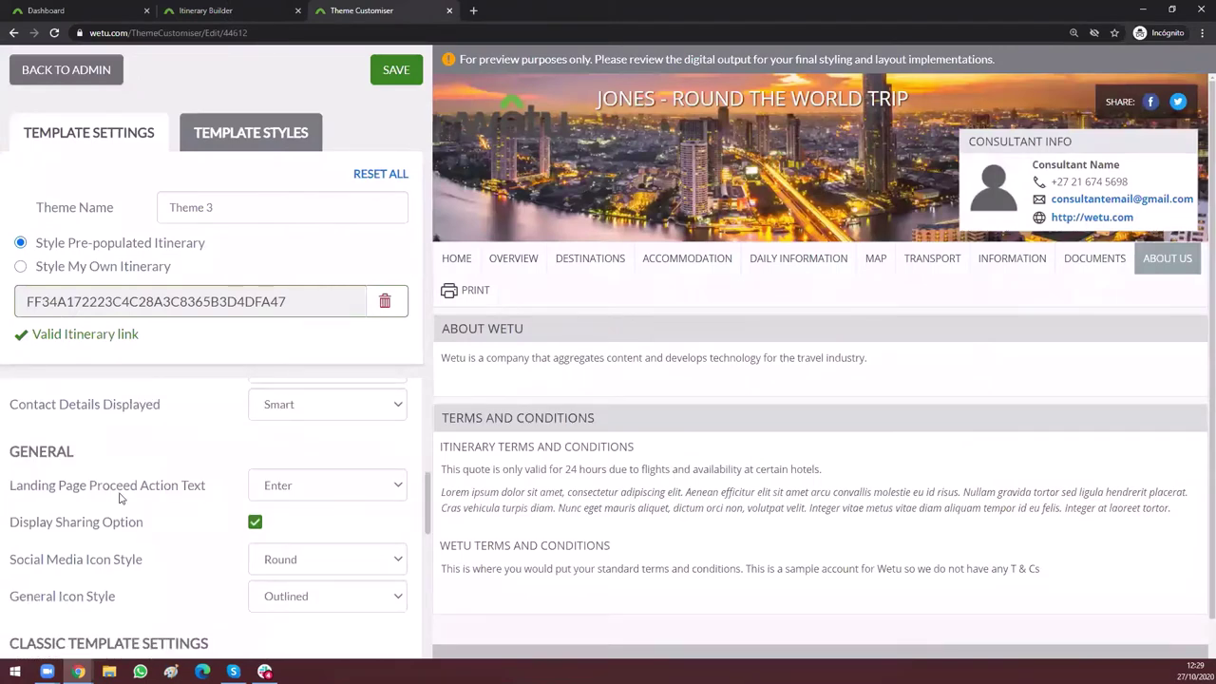
{"action": "scroll", "coordinate": [133, 504], "scroll_direction": "down", "scroll_amount": 1}
{"action": "scroll", "coordinate": [17, 394], "scroll_direction": "up", "scroll_amount": 1}
{"action": "double_click", "coordinate": [43, 433]}
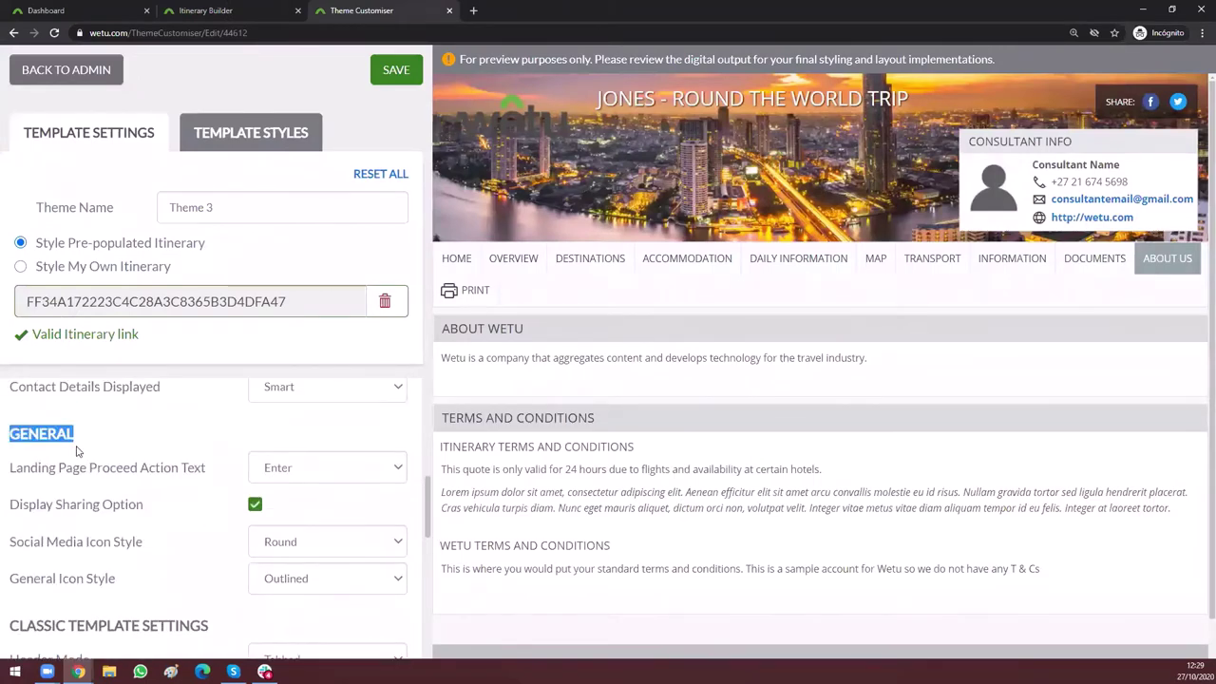
{"action": "left_click", "coordinate": [69, 446]}
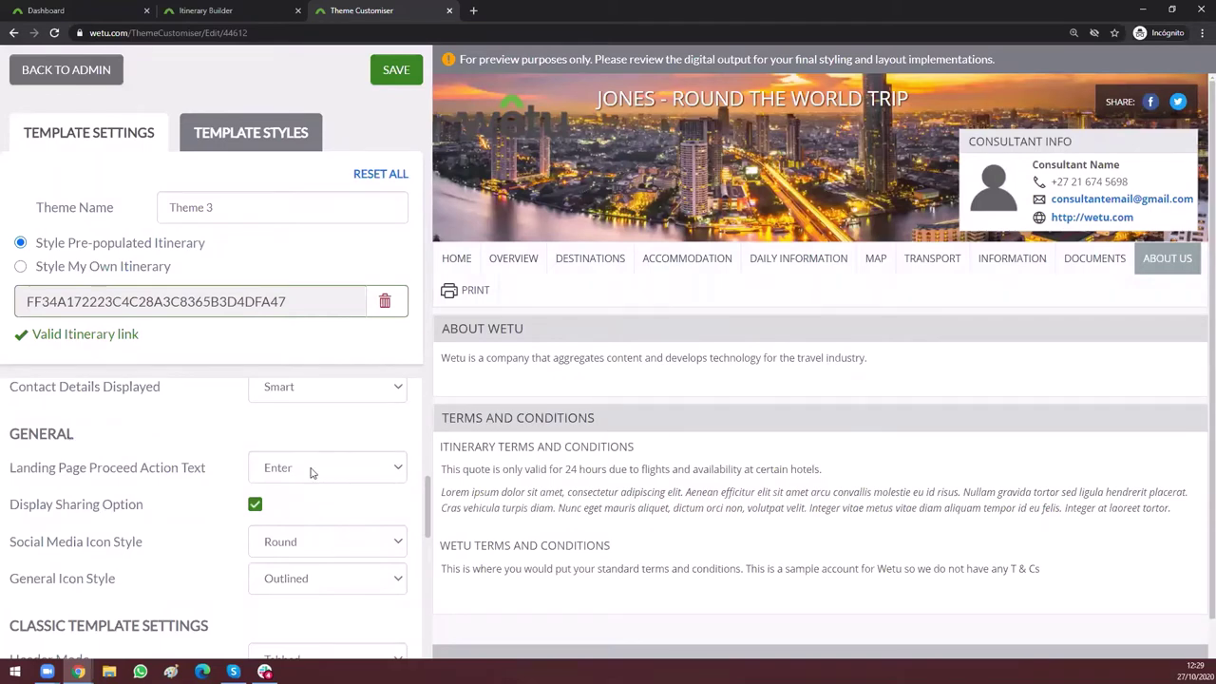
{"action": "left_click", "coordinate": [456, 258]}
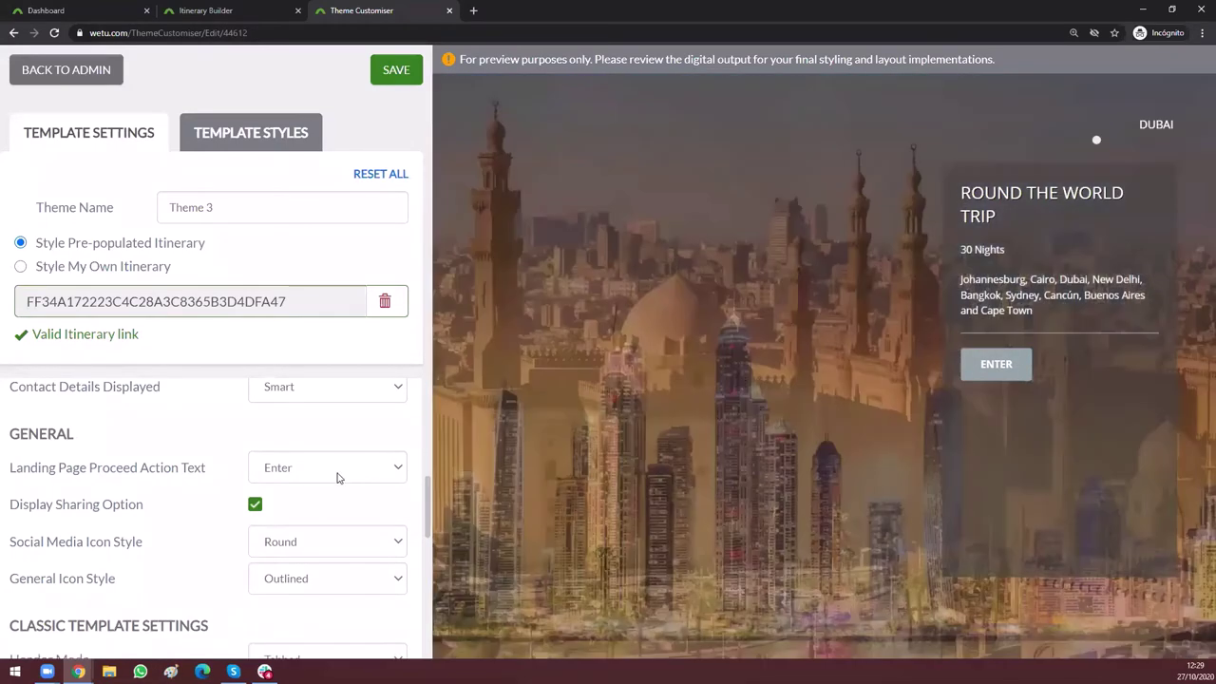
{"action": "left_click", "coordinate": [339, 475]}
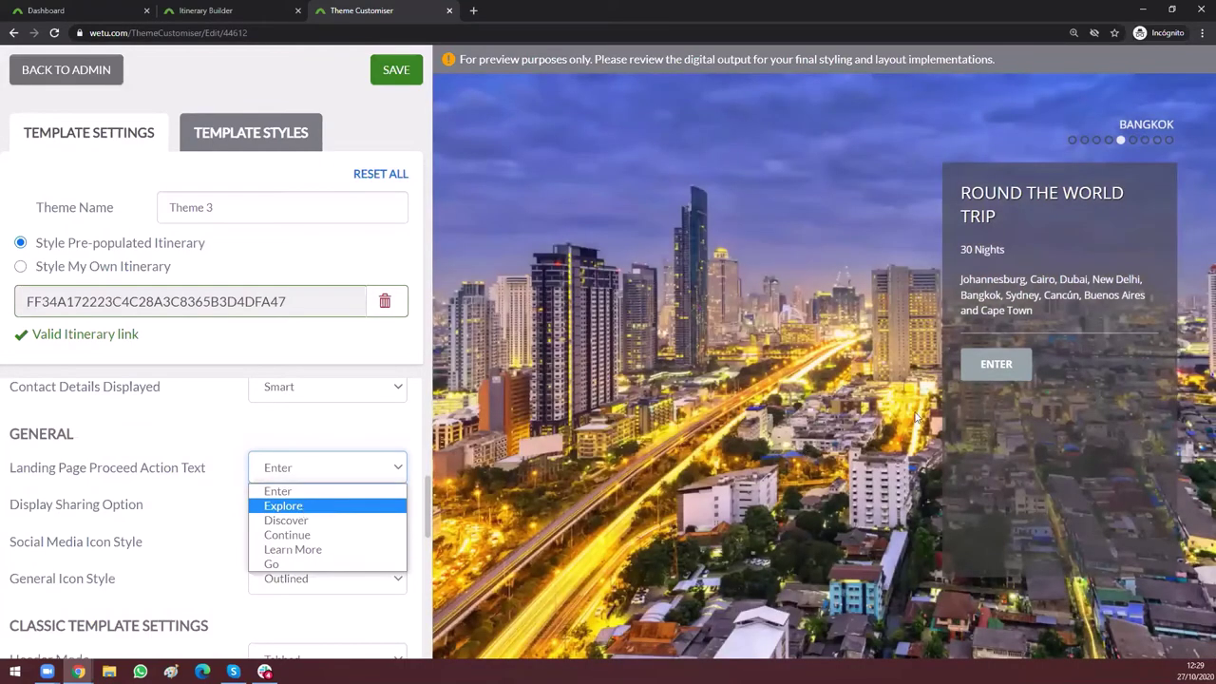
{"action": "key", "text": "Return"}
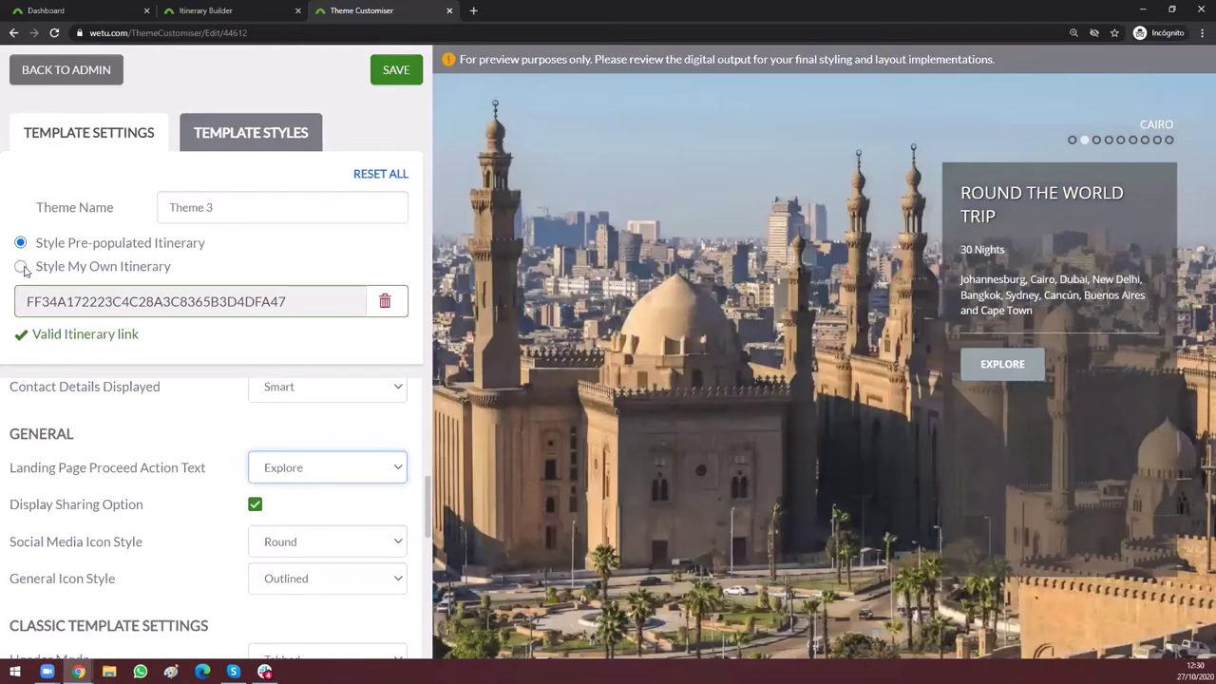
Step: Switch the preview to Style My Own Itinerary and set the landing page proceed action text to Continue
{"action": "left_click", "coordinate": [97, 272]}
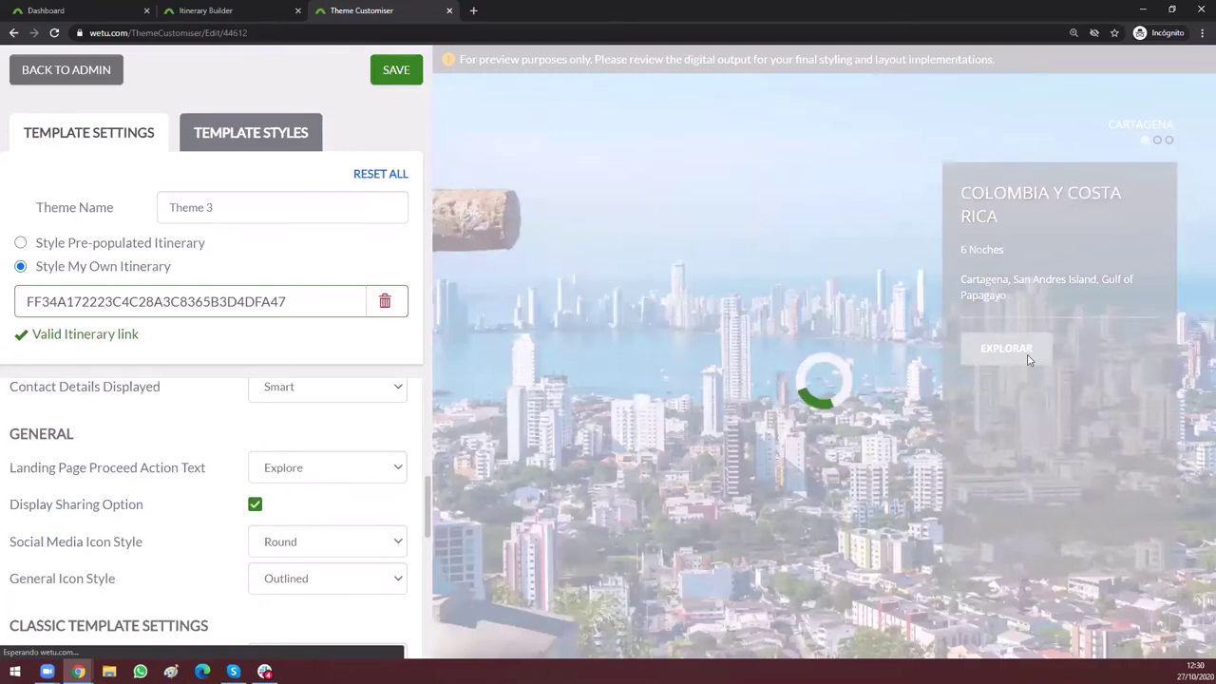
{"action": "left_click", "coordinate": [328, 468]}
{"action": "left_click", "coordinate": [314, 535]}
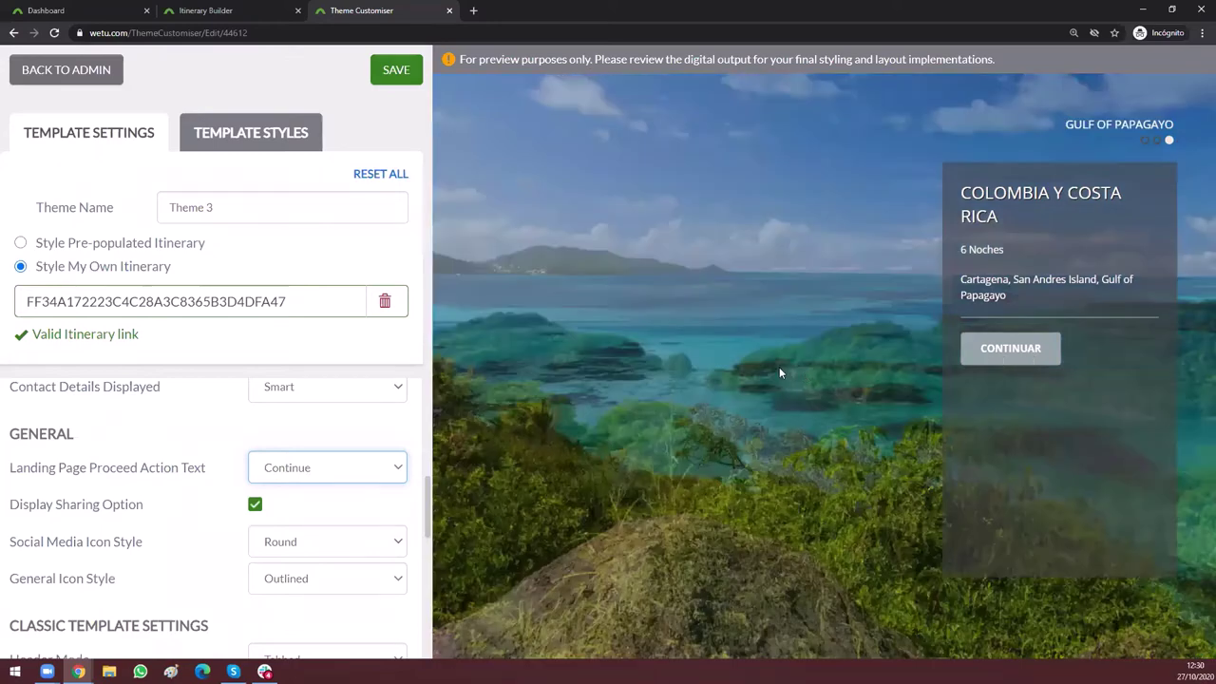
Step: Enter the itinerary from its landing page, examine the sharing block in the header, and switch back to the pre-populated itinerary
{"action": "left_click", "coordinate": [779, 368]}
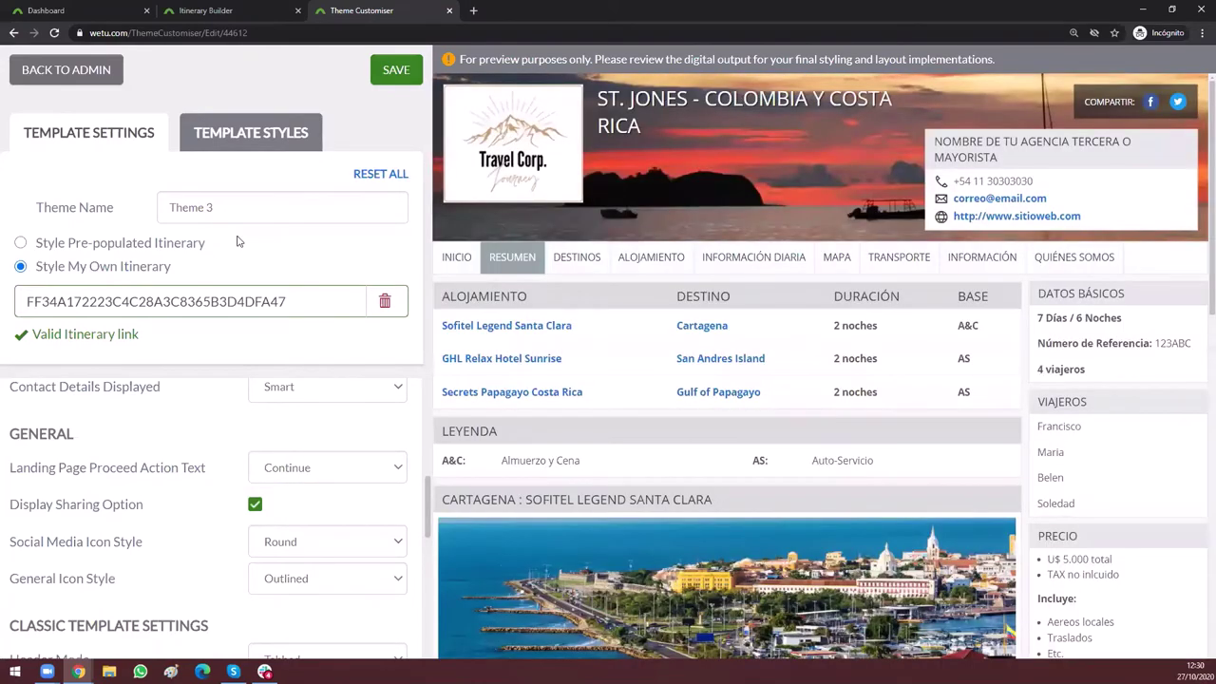
{"action": "left_click", "coordinate": [1079, 105]}
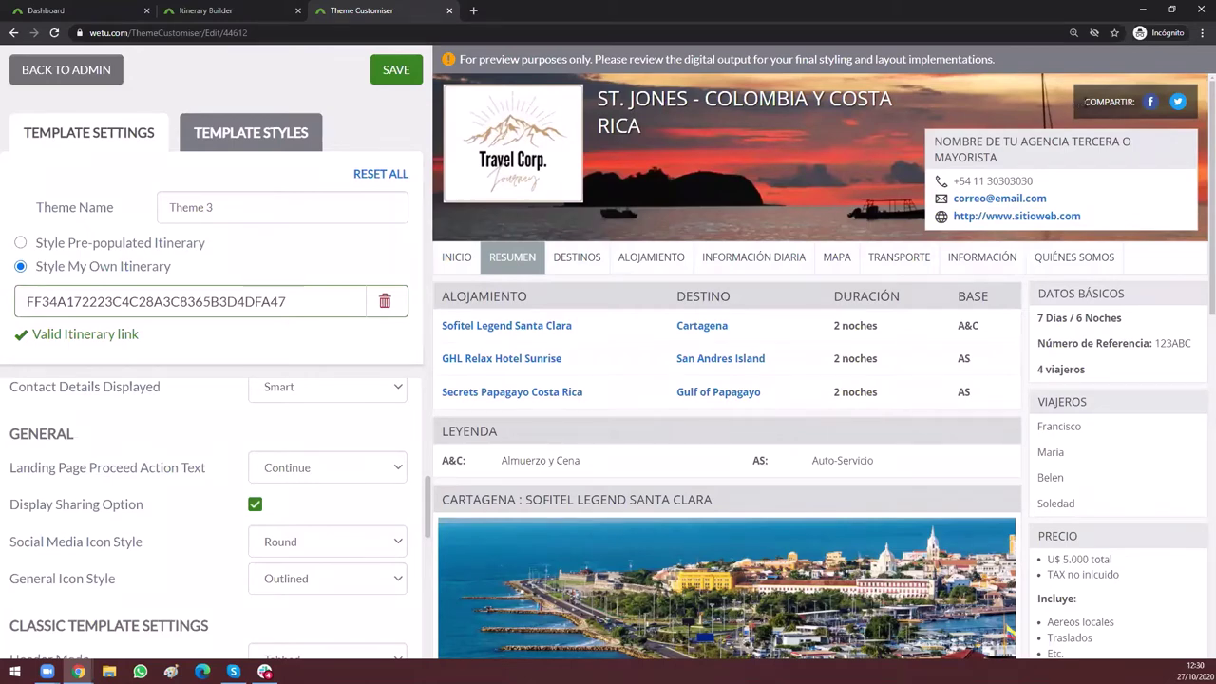
{"action": "left_click", "coordinate": [20, 242]}
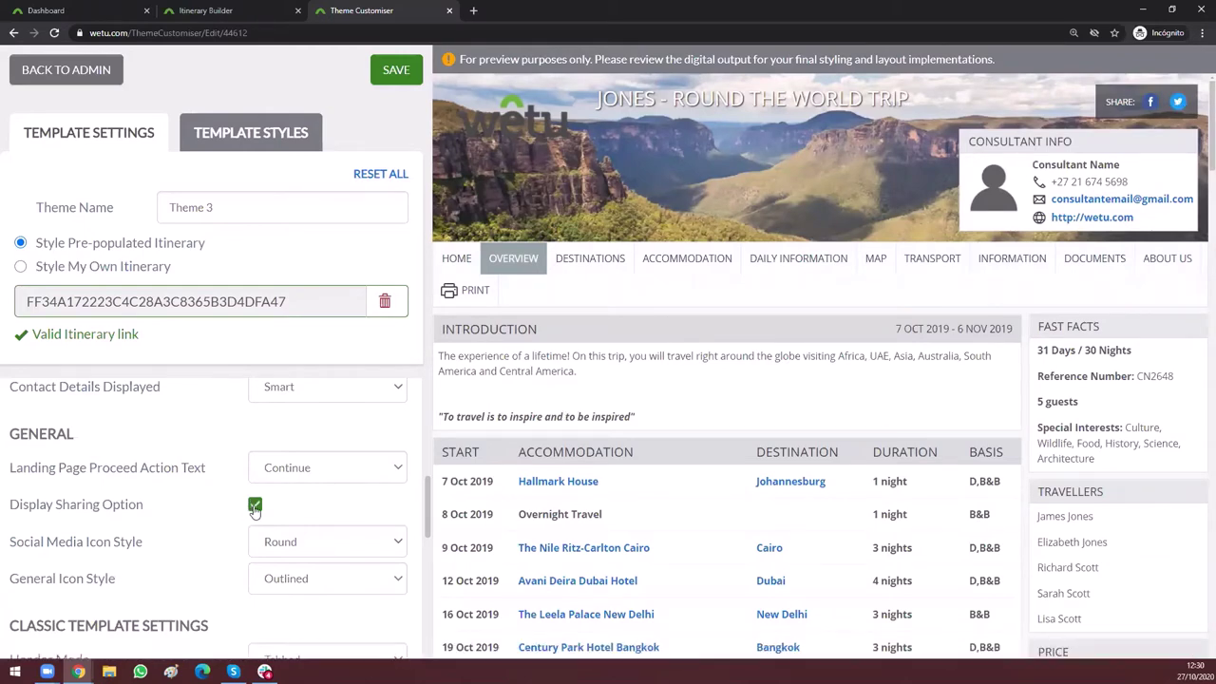
Step: Turn off Display Sharing Option, check the preview's header and footer, and turn the option on again
{"action": "left_click", "coordinate": [255, 507]}
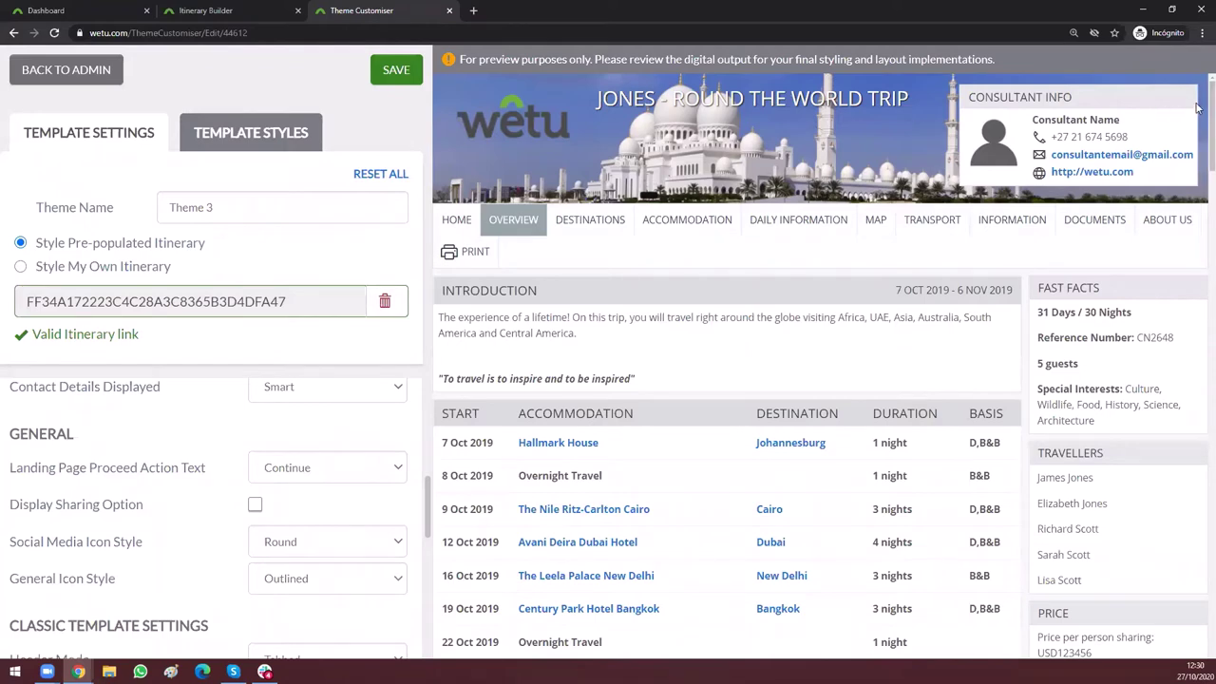
{"action": "scroll", "coordinate": [1199, 408], "scroll_direction": "down", "scroll_amount": 4}
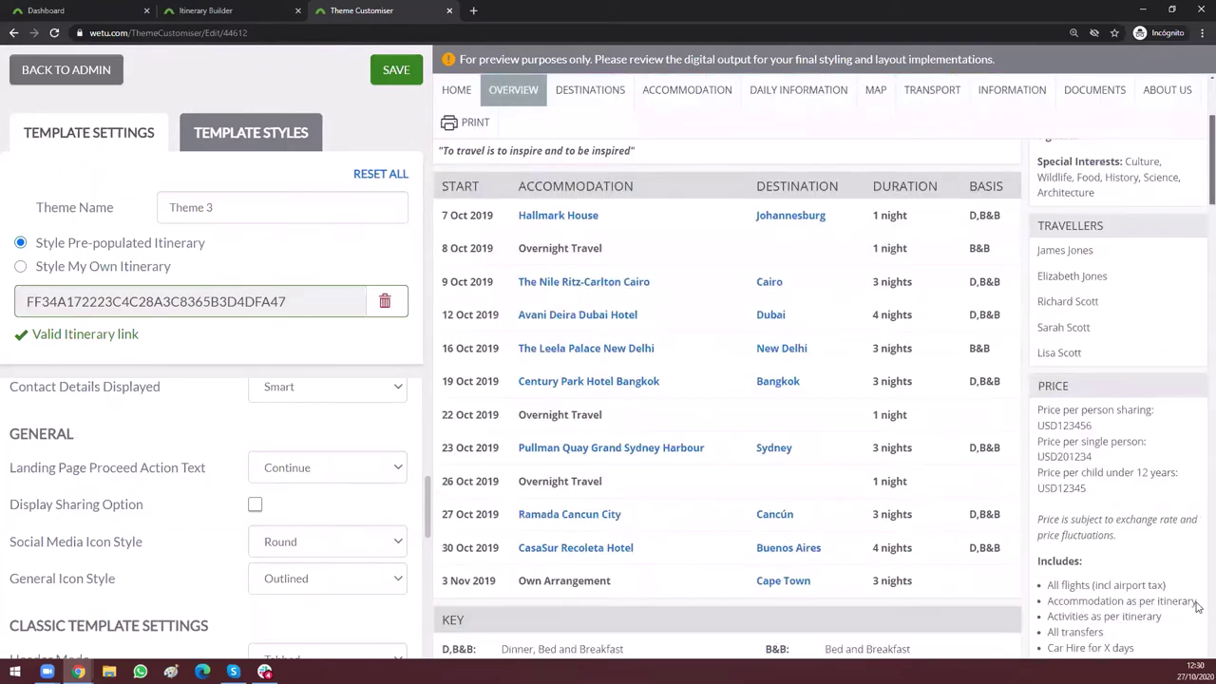
{"action": "scroll", "coordinate": [1145, 627], "scroll_direction": "down", "scroll_amount": 15}
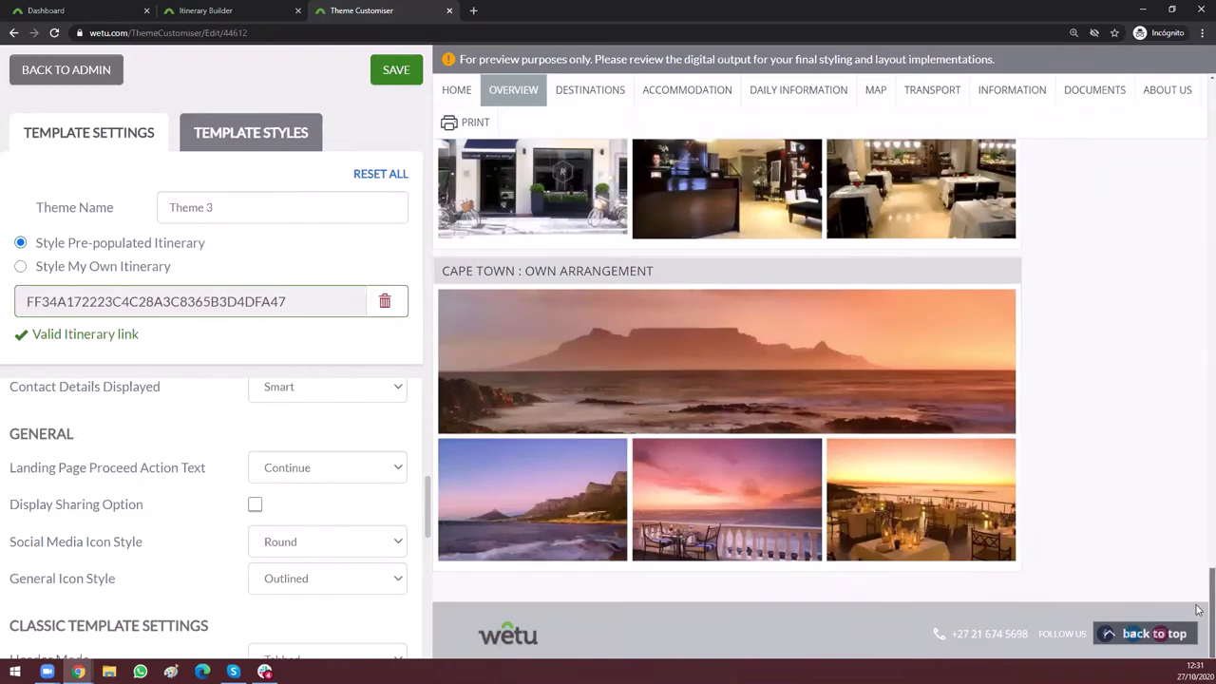
{"action": "scroll", "coordinate": [1197, 611], "scroll_direction": "up", "scroll_amount": 1}
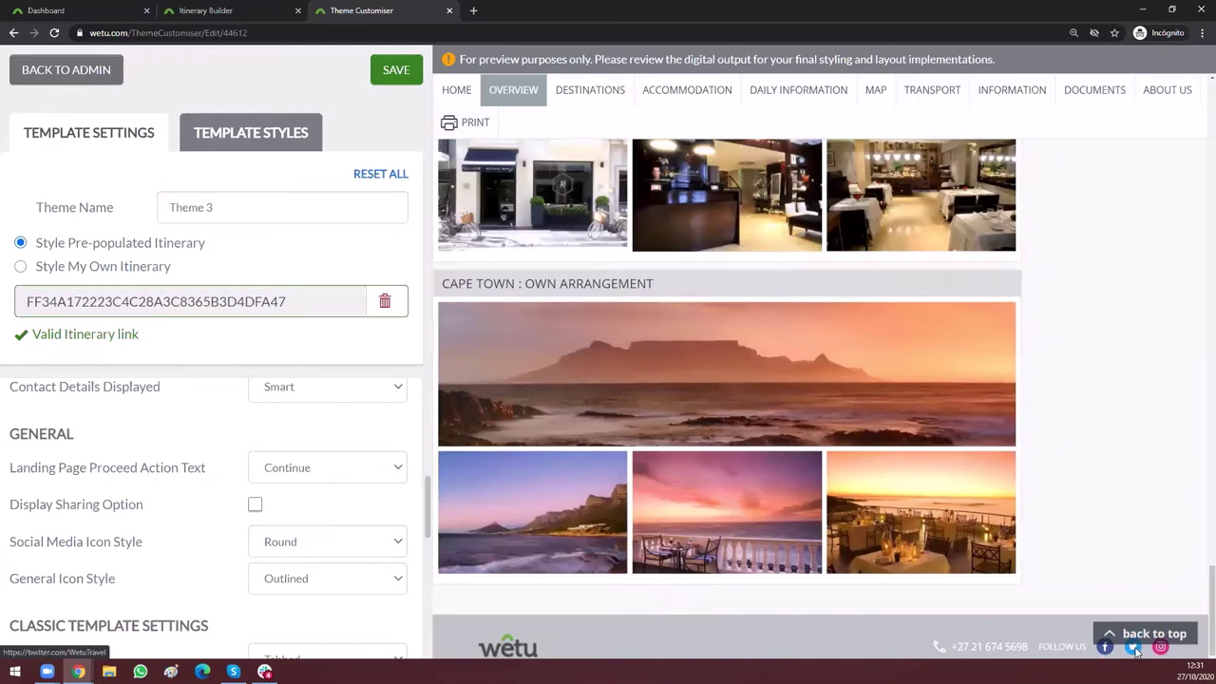
{"action": "scroll", "coordinate": [1198, 611], "scroll_direction": "up", "scroll_amount": 1}
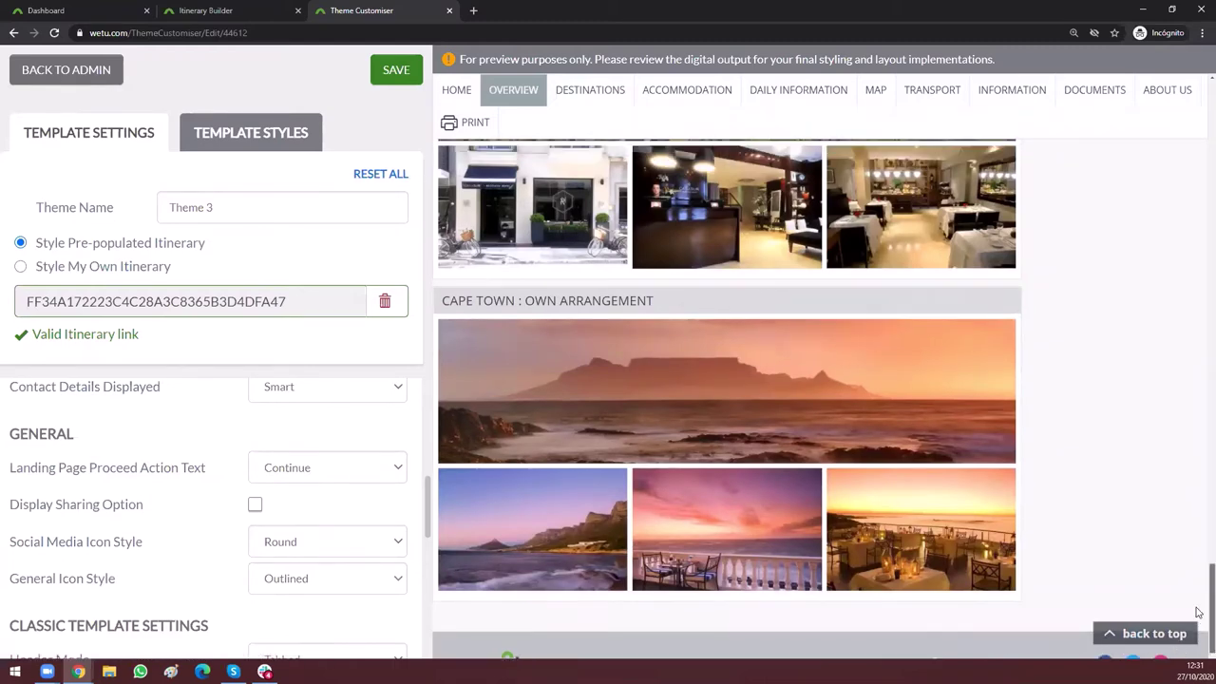
{"action": "left_click_drag", "start_coordinate": [1198, 611], "coordinate": [1199, 163]}
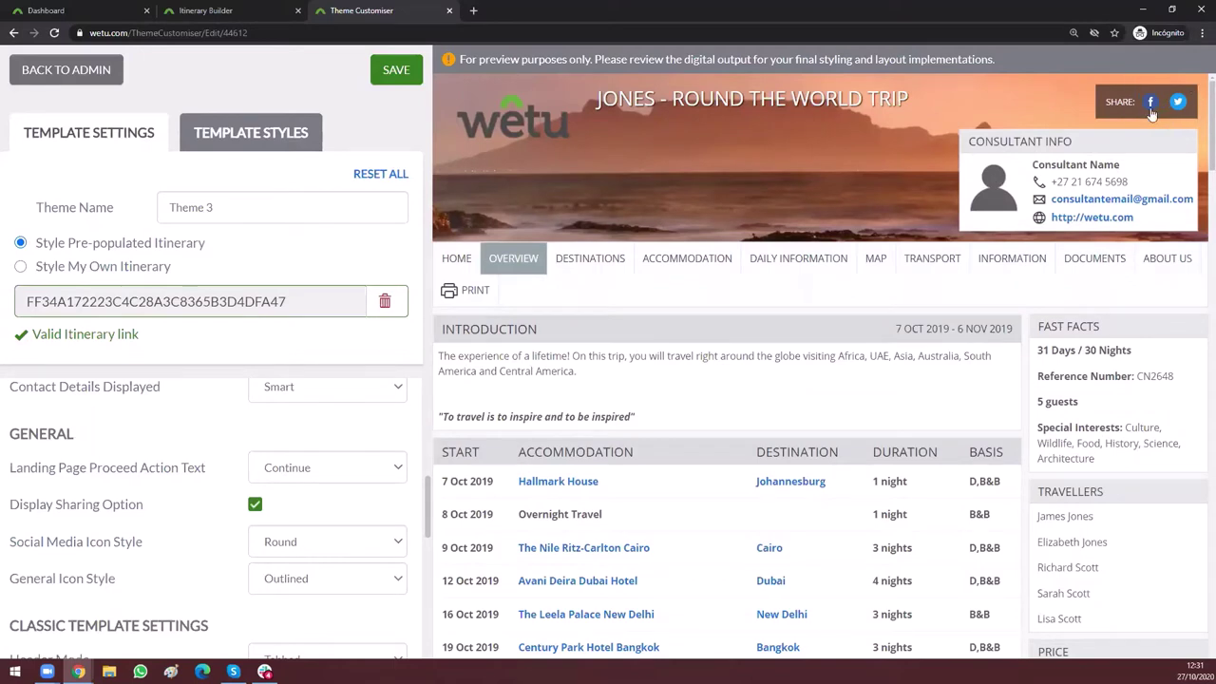
Step: Try the Minimal social media icon style and check the icons in the preview's header and footer
{"action": "left_click", "coordinate": [317, 542]}
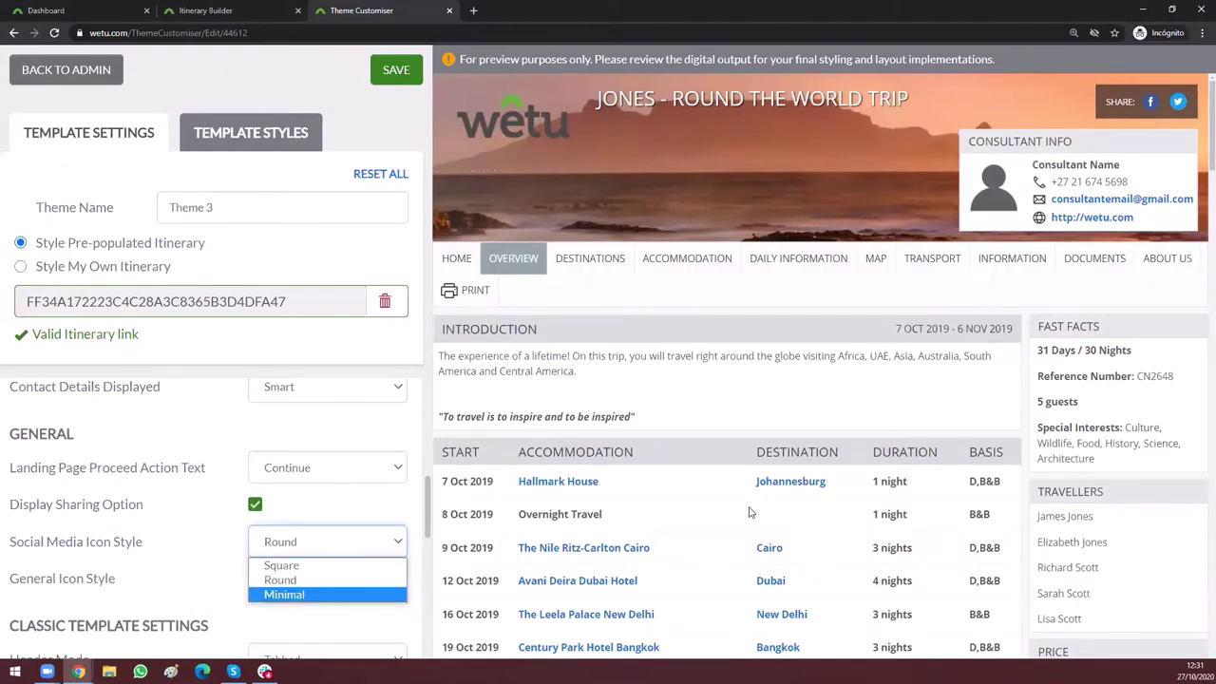
{"action": "key", "text": "Return"}
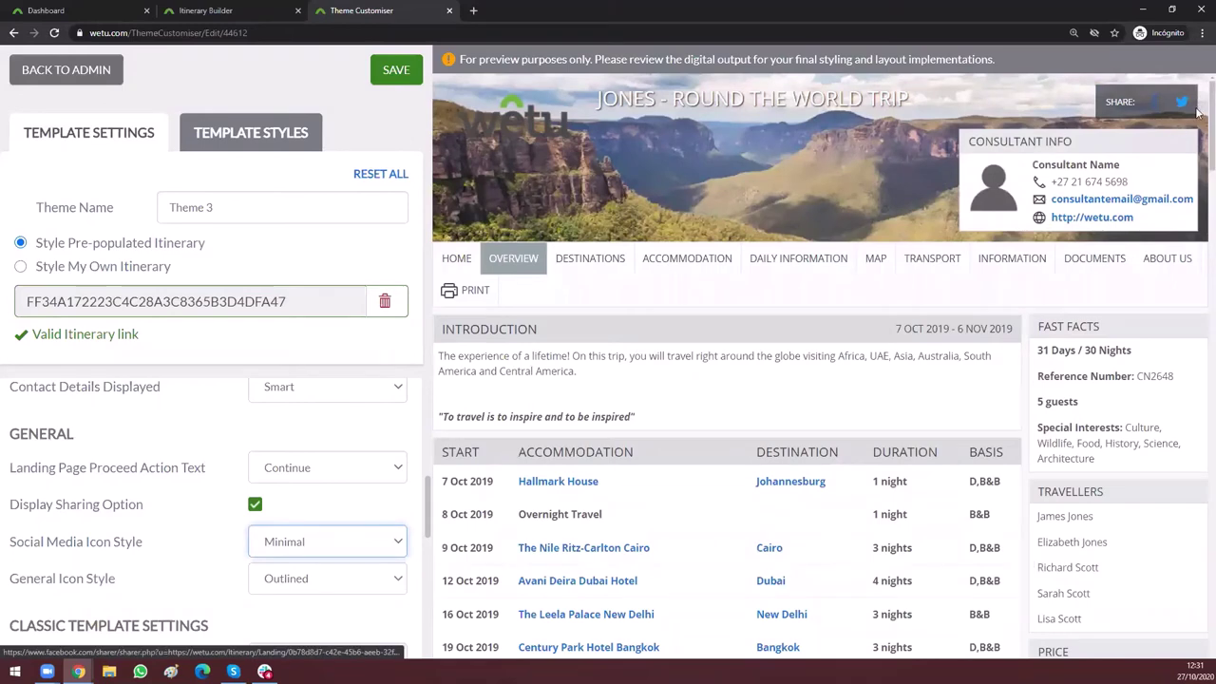
{"action": "scroll", "coordinate": [1198, 152], "scroll_direction": "down", "scroll_amount": 1}
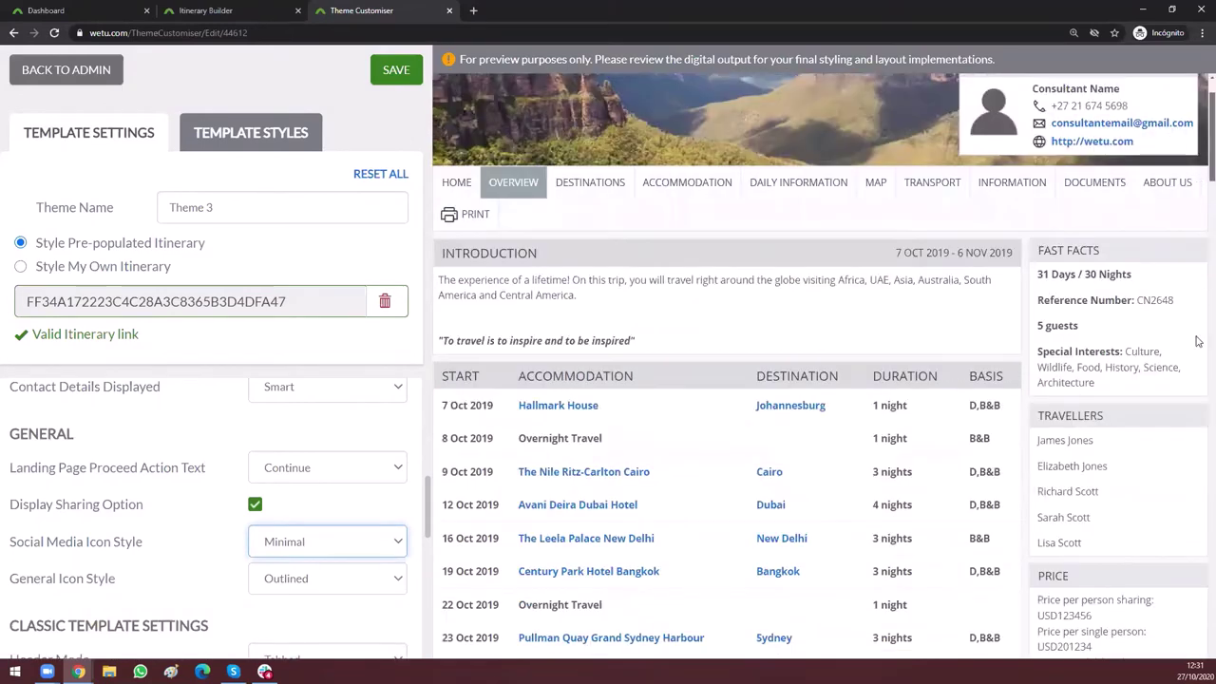
{"action": "scroll", "coordinate": [1198, 476], "scroll_direction": "down", "scroll_amount": 15}
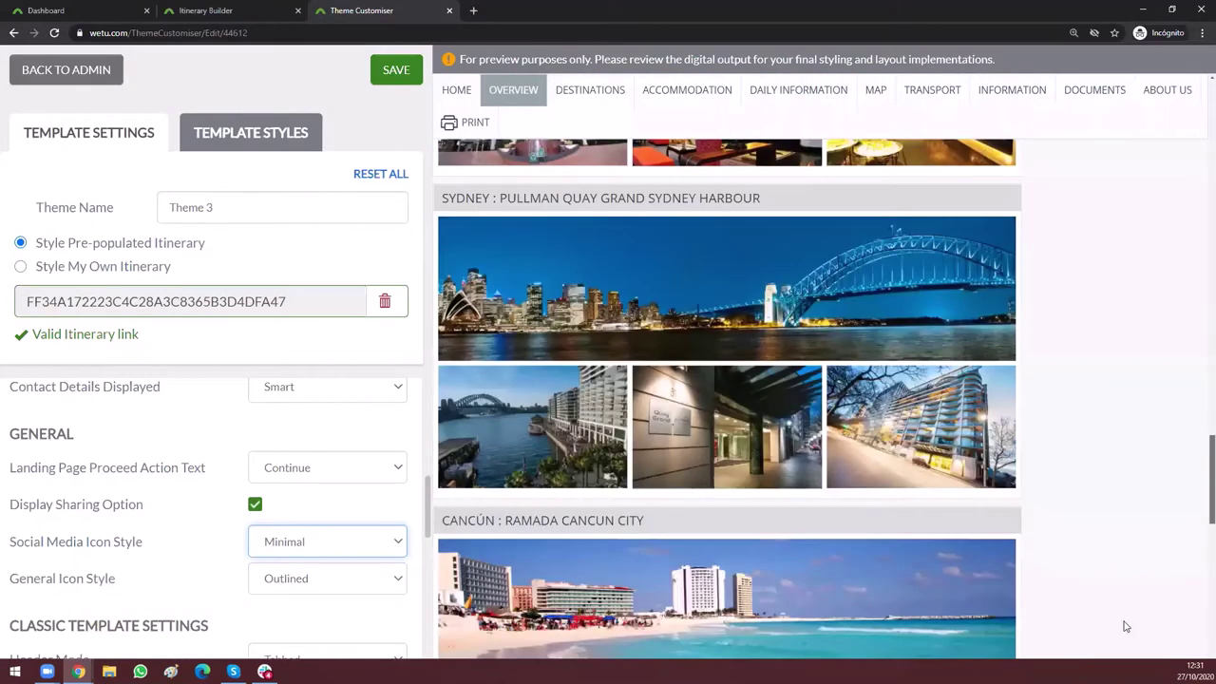
{"action": "scroll", "coordinate": [1129, 623], "scroll_direction": "down", "scroll_amount": 10}
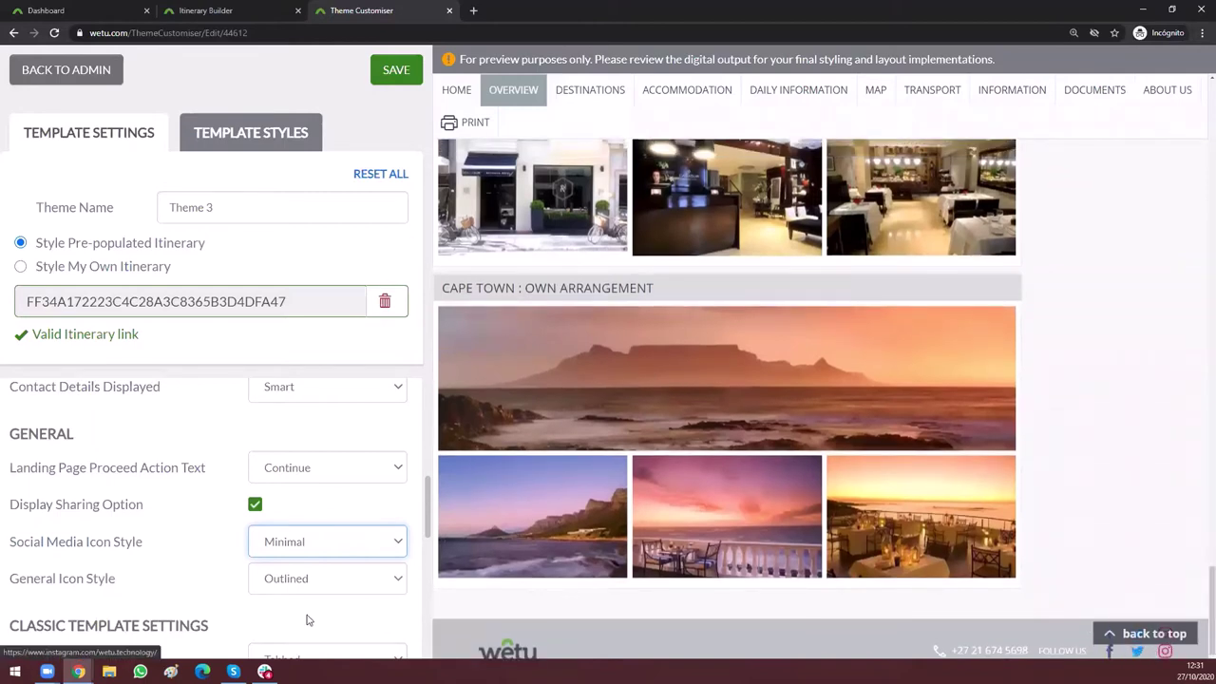
Step: Set the social media icon style to Square and review the overview page in the preview from header to closing sections
{"action": "left_click", "coordinate": [300, 541]}
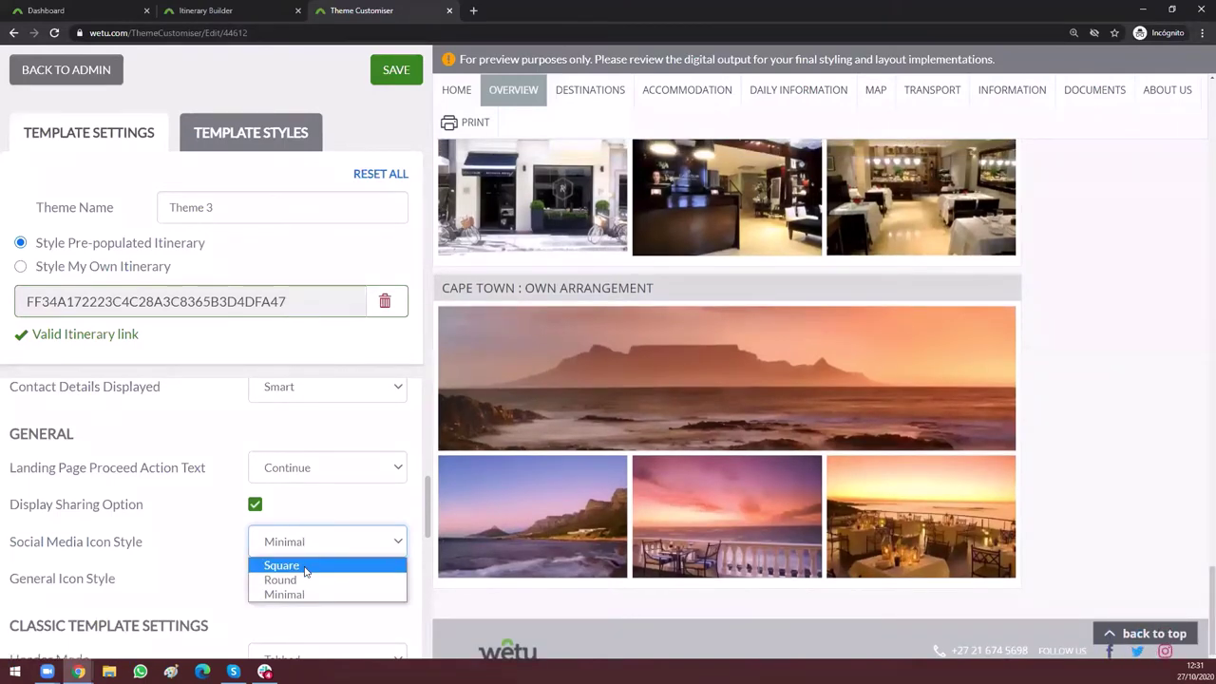
{"action": "left_click", "coordinate": [304, 566]}
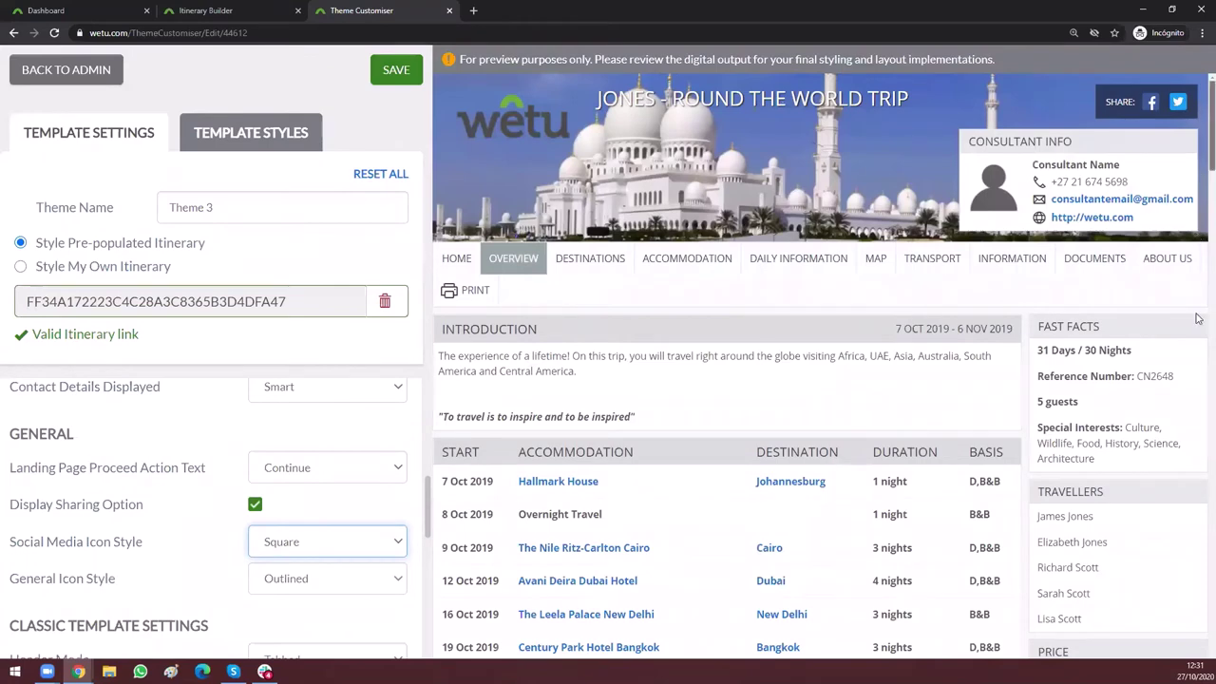
{"action": "scroll", "coordinate": [1198, 323], "scroll_direction": "down", "scroll_amount": 5}
{"action": "scroll", "coordinate": [1199, 385], "scroll_direction": "down", "scroll_amount": 10}
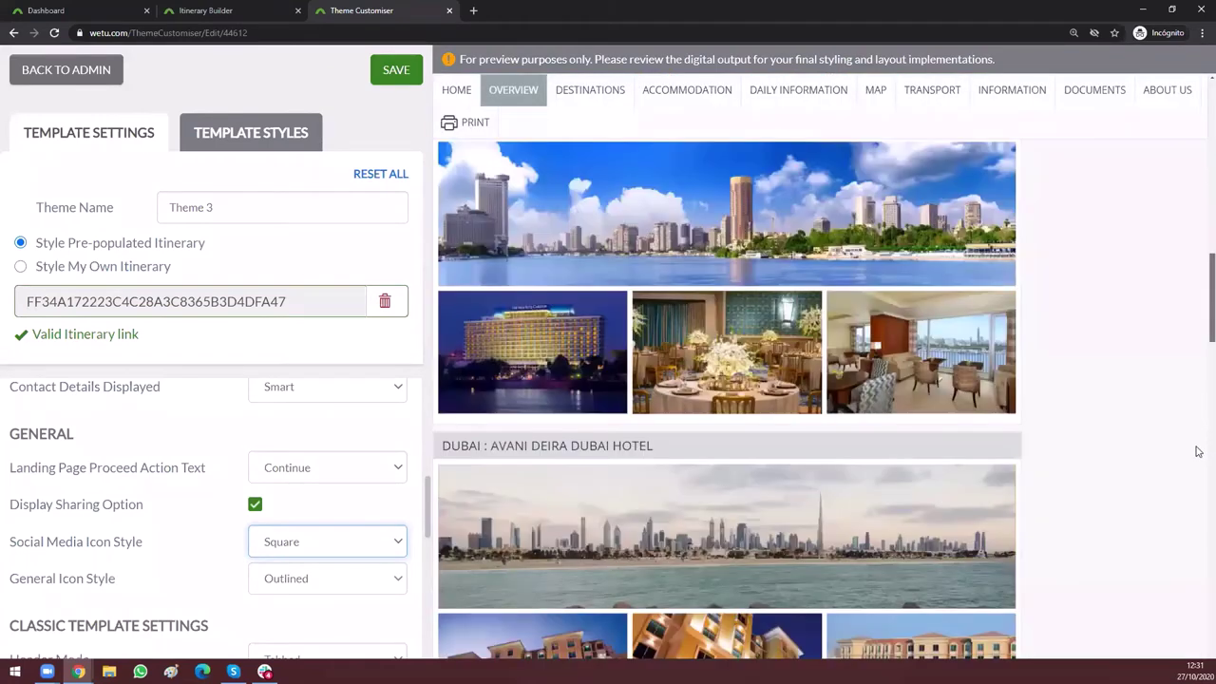
{"action": "scroll", "coordinate": [1197, 456], "scroll_direction": "down", "scroll_amount": 6}
{"action": "scroll", "coordinate": [1197, 513], "scroll_direction": "down", "scroll_amount": 2}
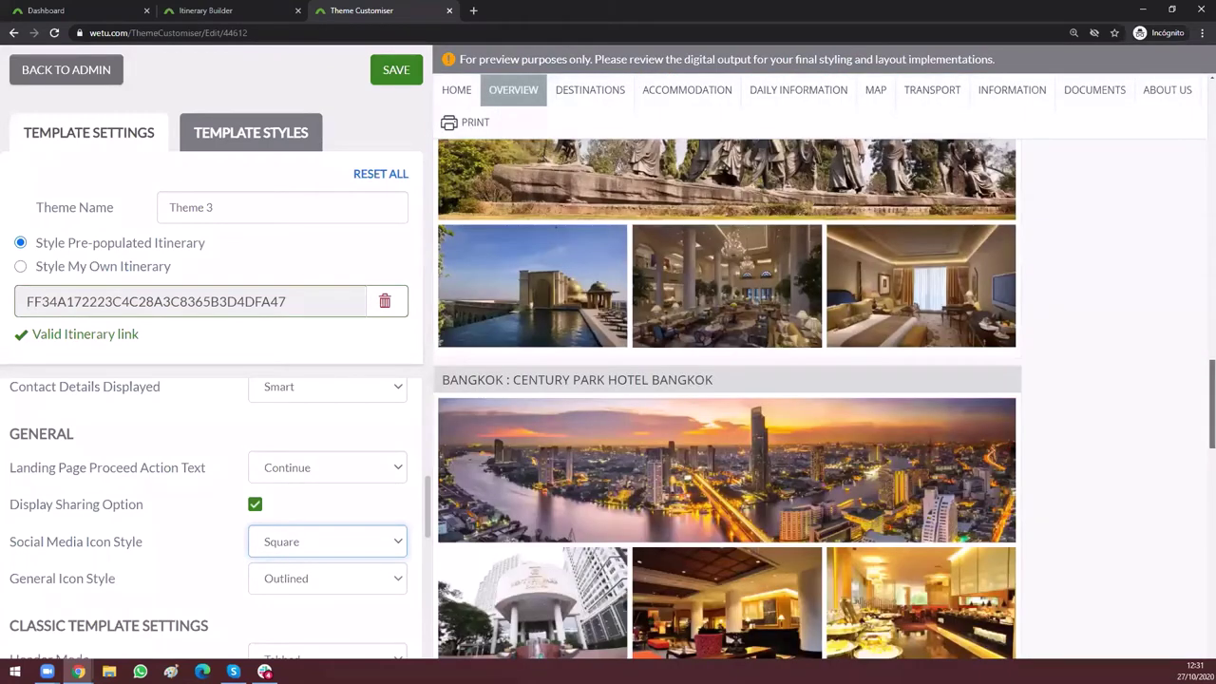
{"action": "scroll", "coordinate": [1198, 513], "scroll_direction": "down", "scroll_amount": 15}
{"action": "scroll", "coordinate": [824, 397], "scroll_direction": "down", "scroll_amount": 4}
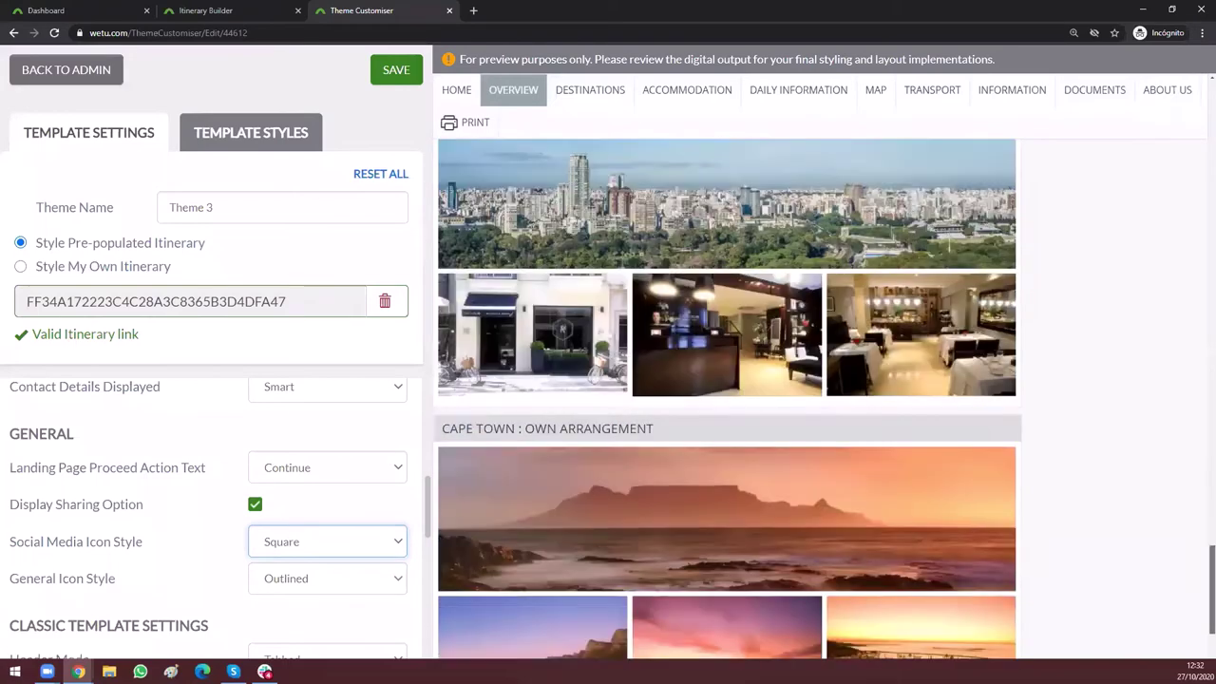
{"action": "scroll", "coordinate": [728, 399], "scroll_direction": "up", "scroll_amount": 3}
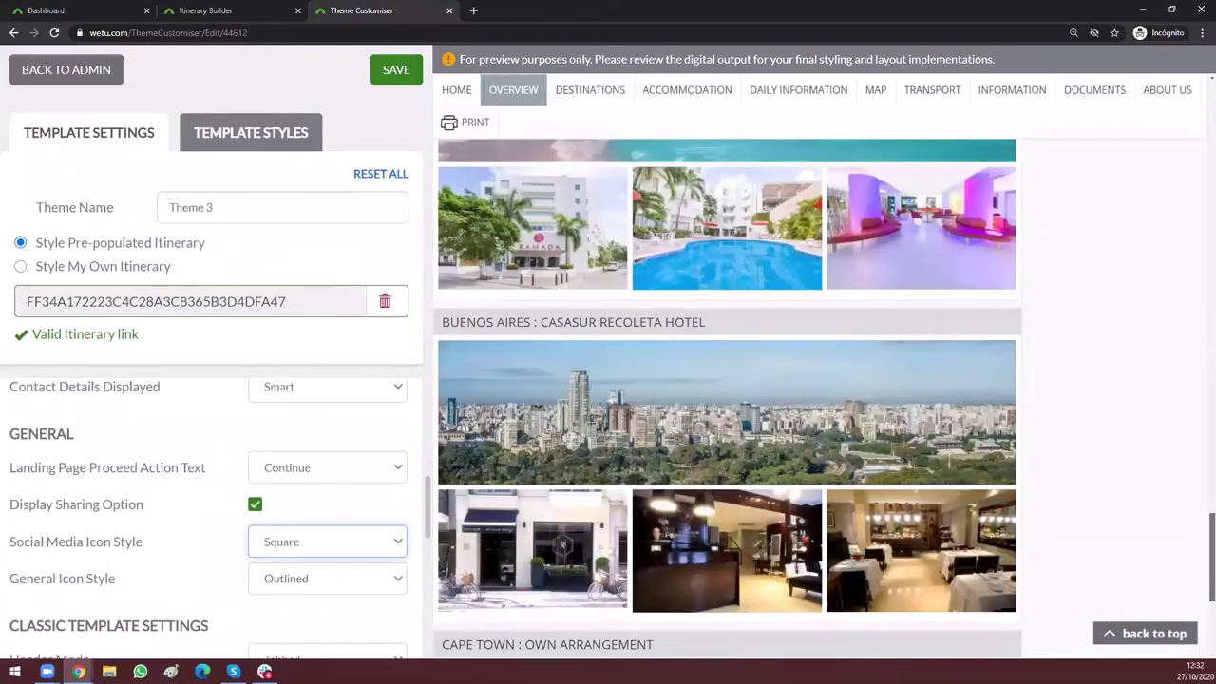
{"action": "scroll", "coordinate": [728, 399], "scroll_direction": "up", "scroll_amount": 1}
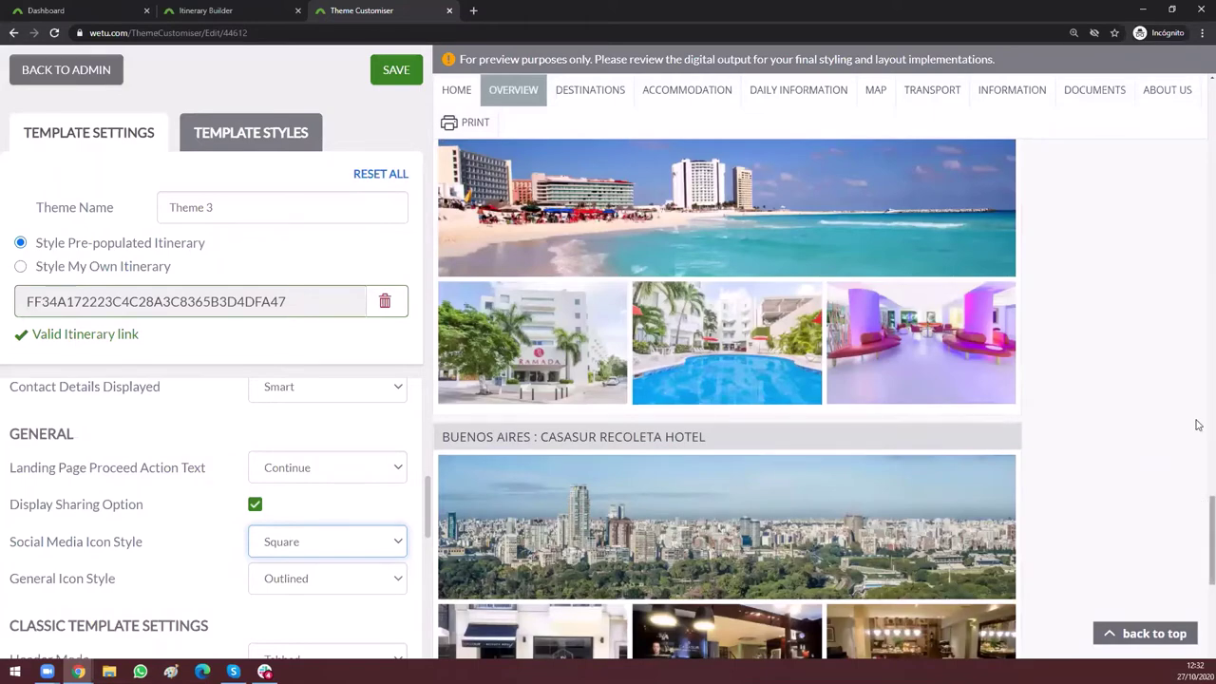
{"action": "scroll", "coordinate": [1199, 147], "scroll_direction": "up", "scroll_amount": 8}
{"action": "scroll", "coordinate": [1050, 131], "scroll_direction": "up", "scroll_amount": 15}
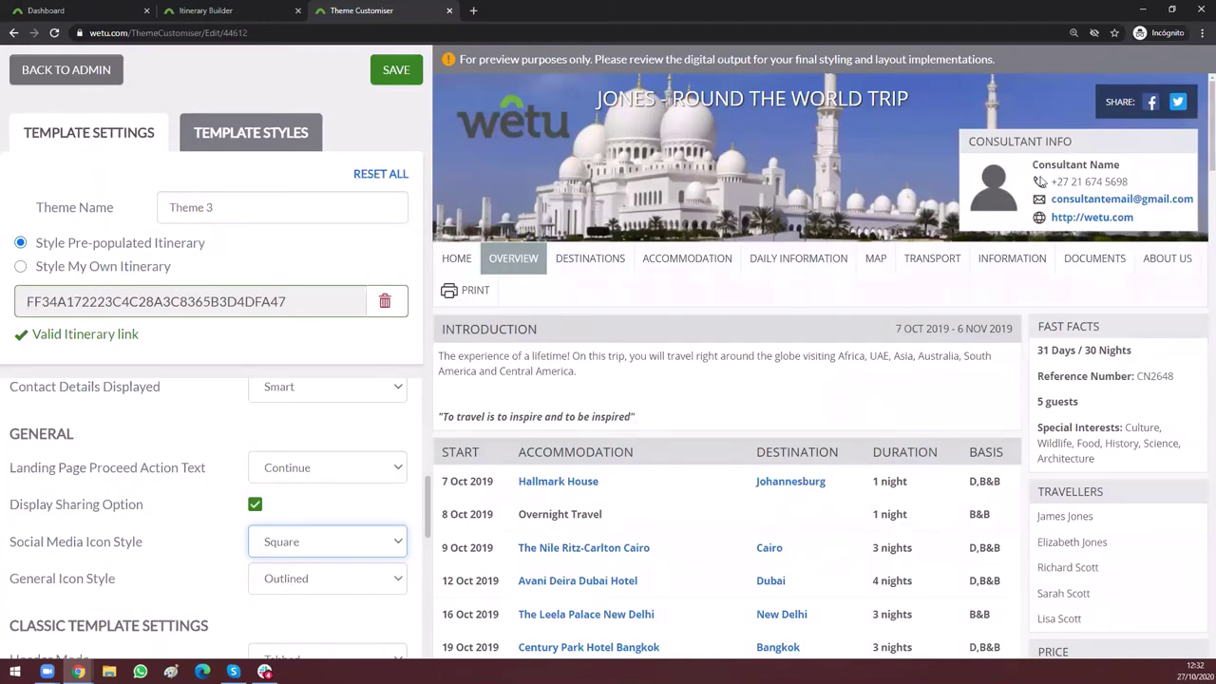
Step: Set the General Icon Style to Solid and check the contact and print icons in the preview's header
{"action": "left_click", "coordinate": [312, 588]}
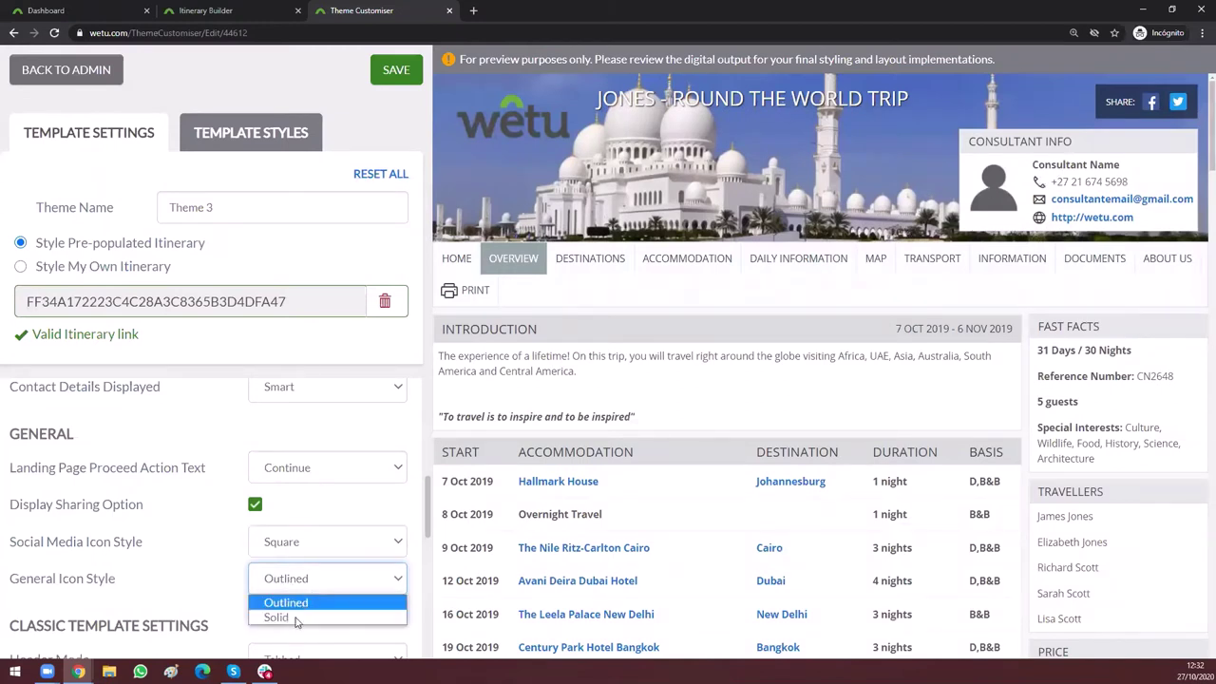
{"action": "left_click", "coordinate": [302, 617]}
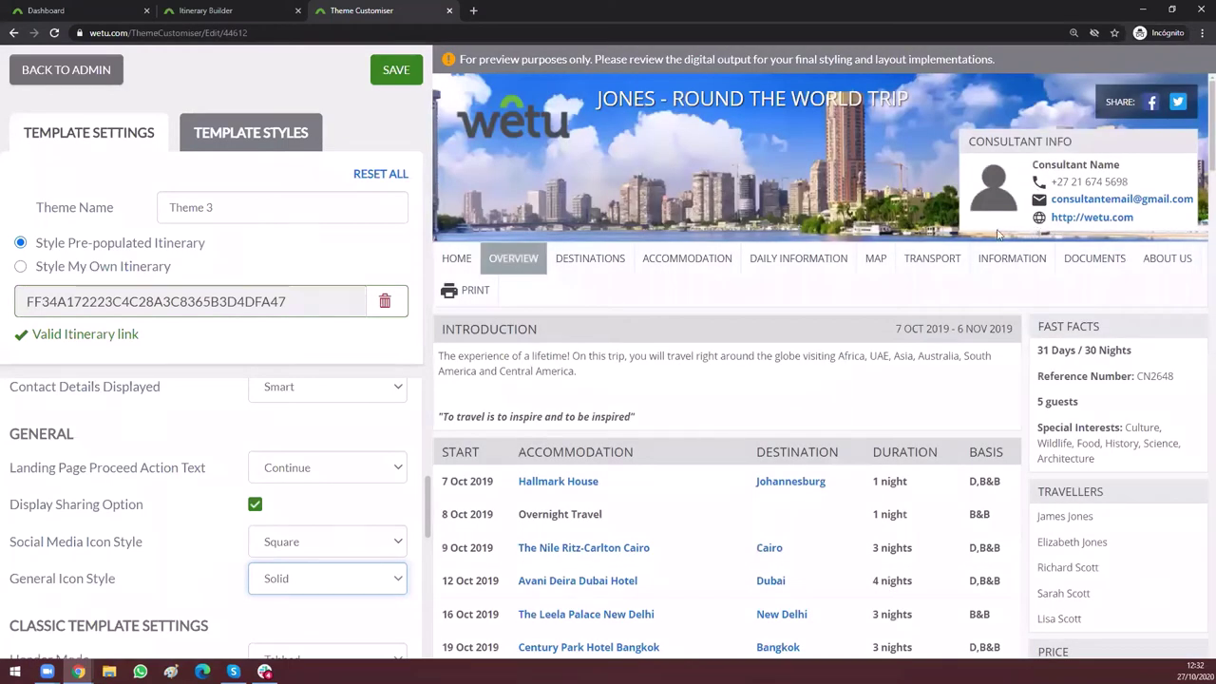
{"action": "scroll", "coordinate": [152, 475], "scroll_direction": "down", "scroll_amount": 1}
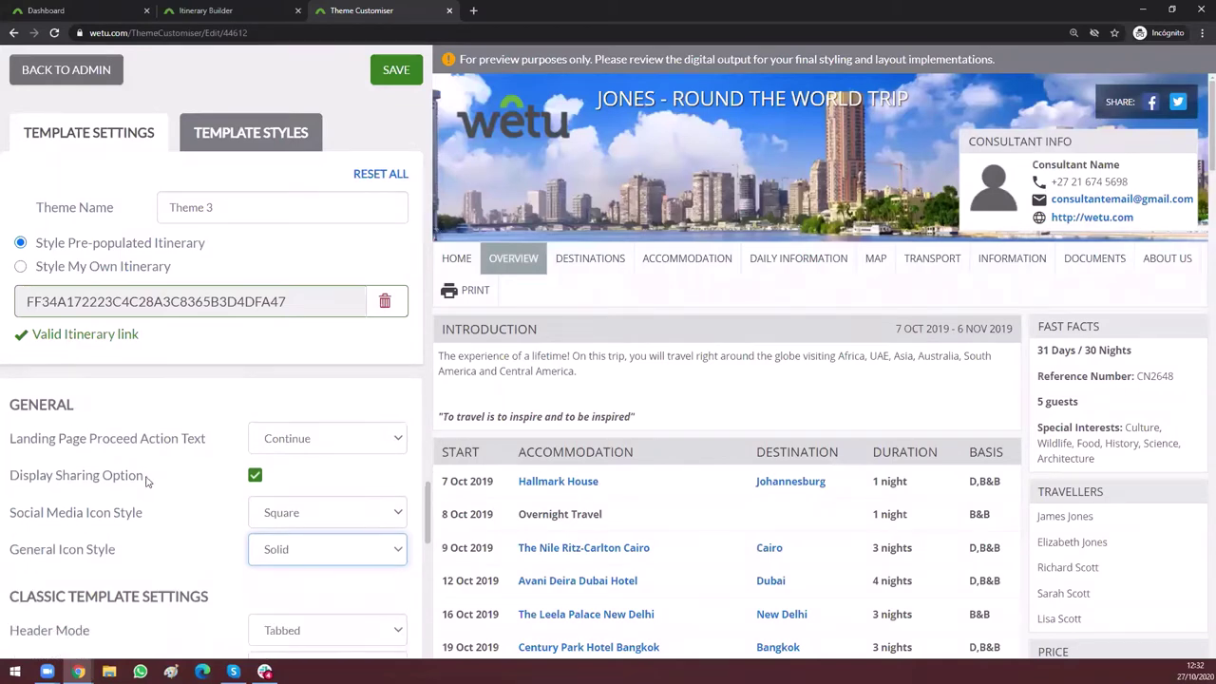
{"action": "scroll", "coordinate": [145, 494], "scroll_direction": "down", "scroll_amount": 1}
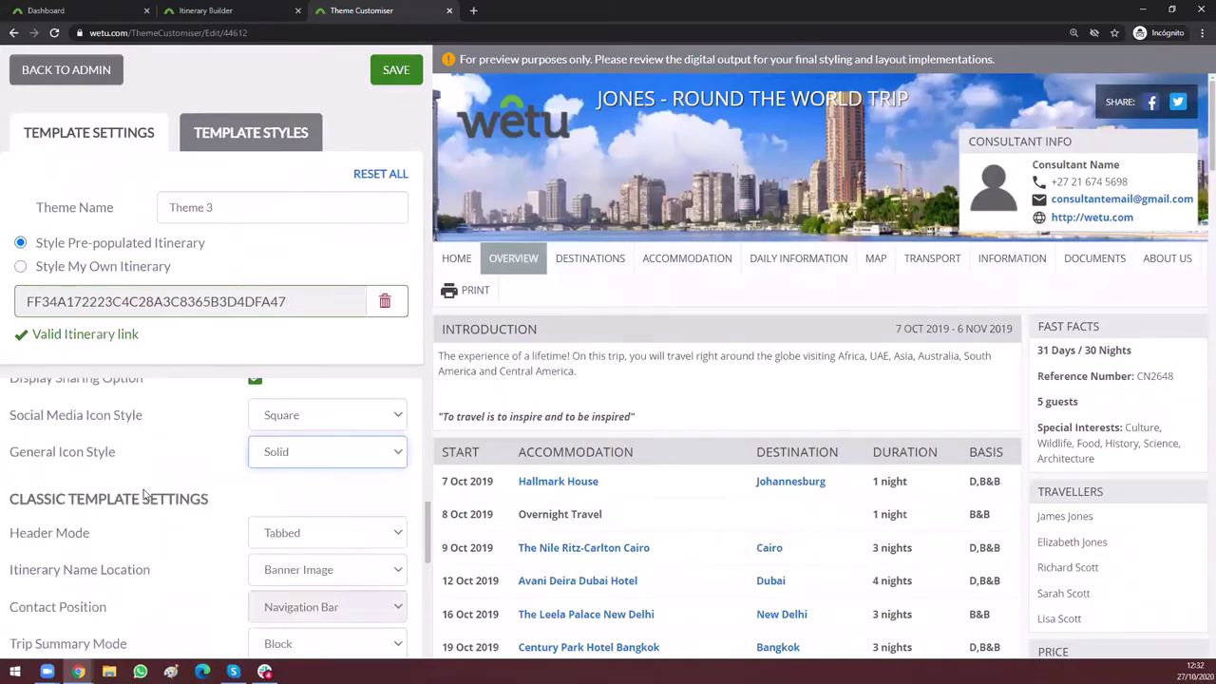
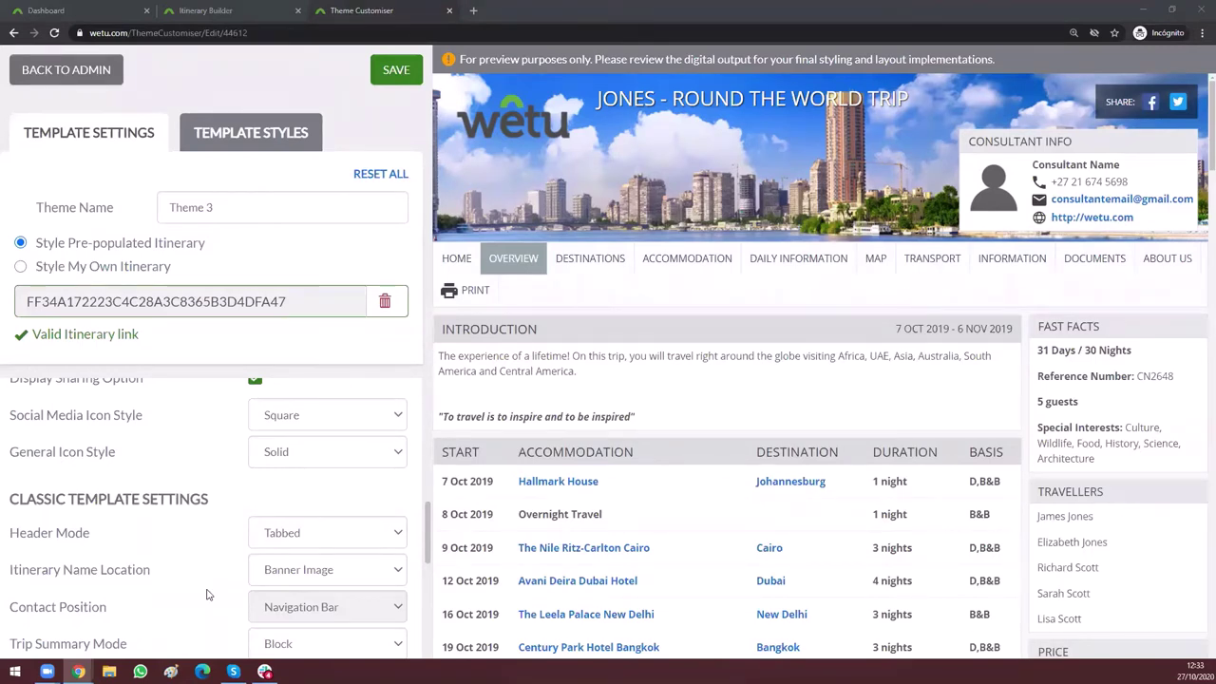
Step: Examine the available options for Contact Details Displayed without changing the setting
{"action": "scroll", "coordinate": [136, 524], "scroll_direction": "up", "scroll_amount": 2}
{"action": "scroll", "coordinate": [136, 521], "scroll_direction": "up", "scroll_amount": 2}
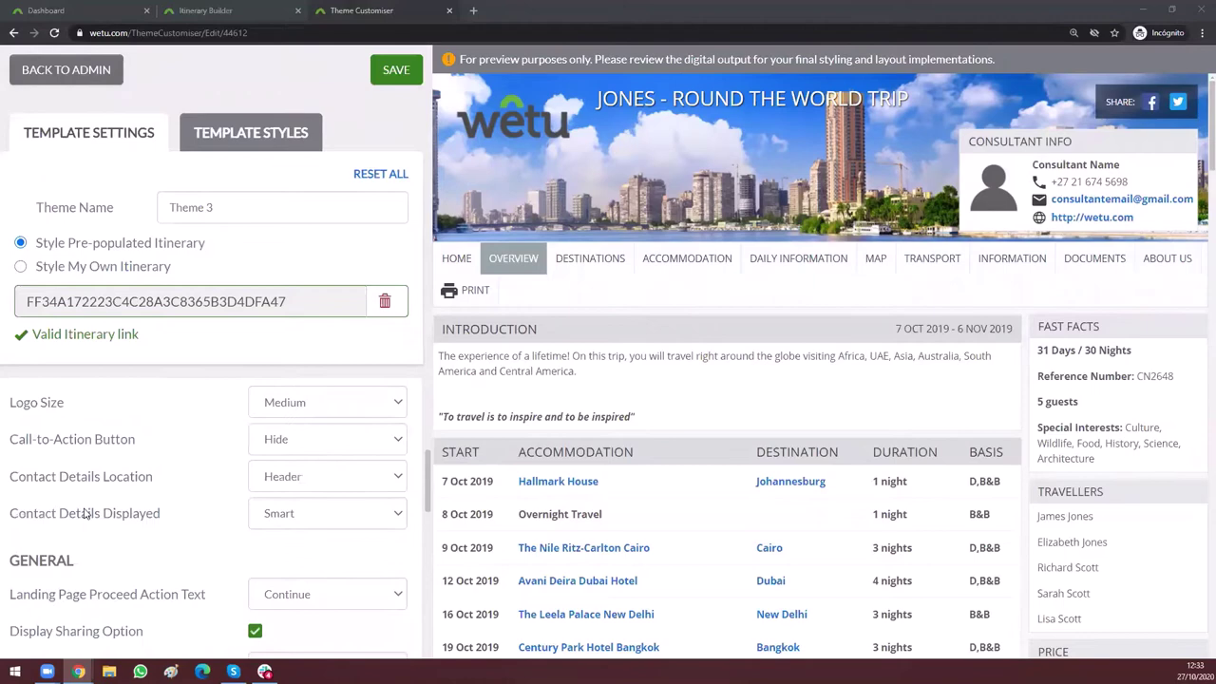
{"action": "left_click", "coordinate": [289, 514]}
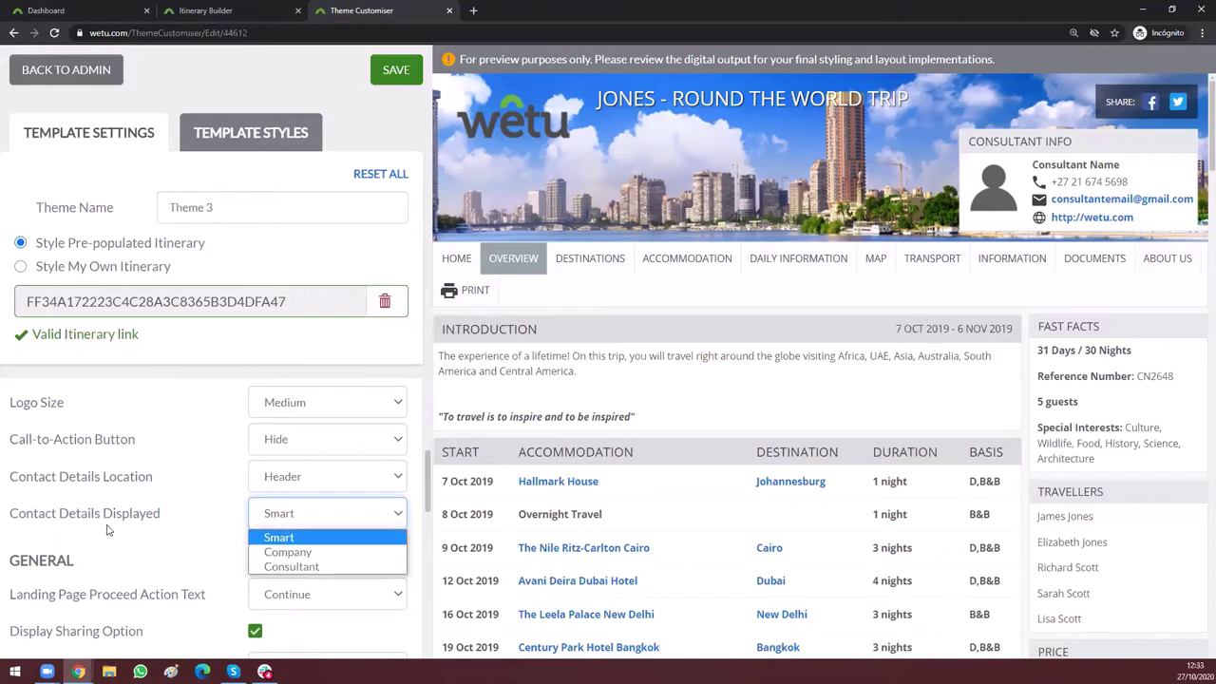
{"action": "left_click", "coordinate": [147, 520]}
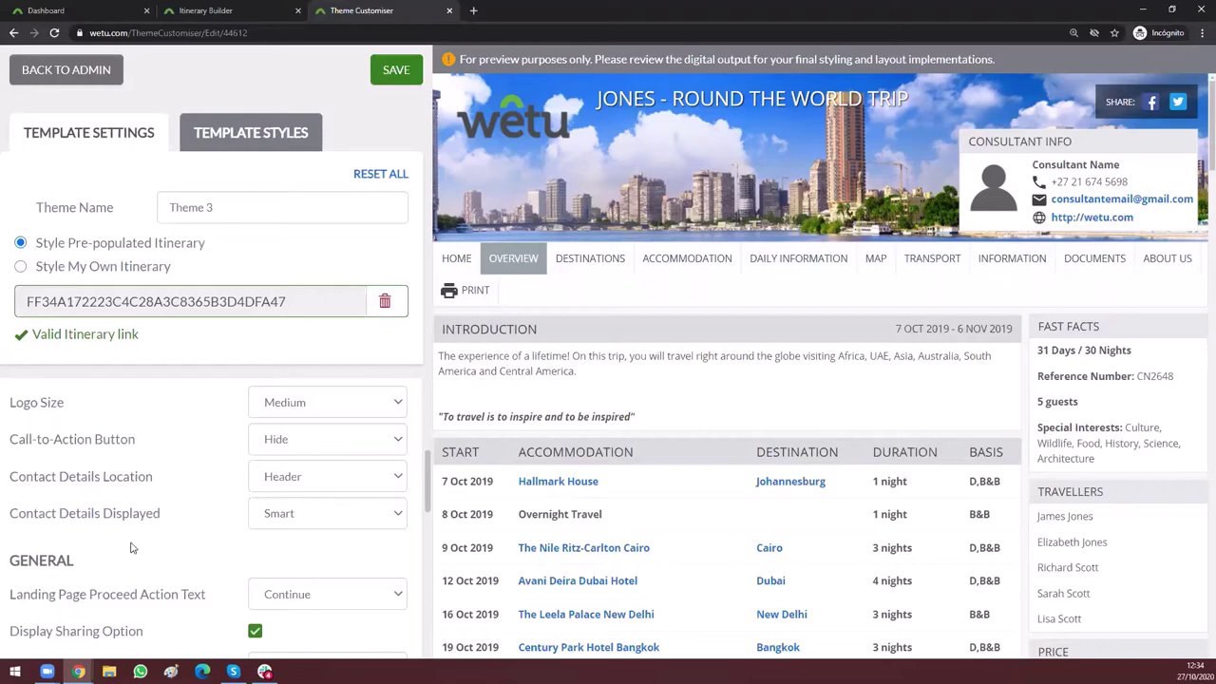
Step: In the Classic Template Settings, try the header mode Navigation above - Narrow Width
{"action": "scroll", "coordinate": [115, 544], "scroll_direction": "down", "scroll_amount": 3}
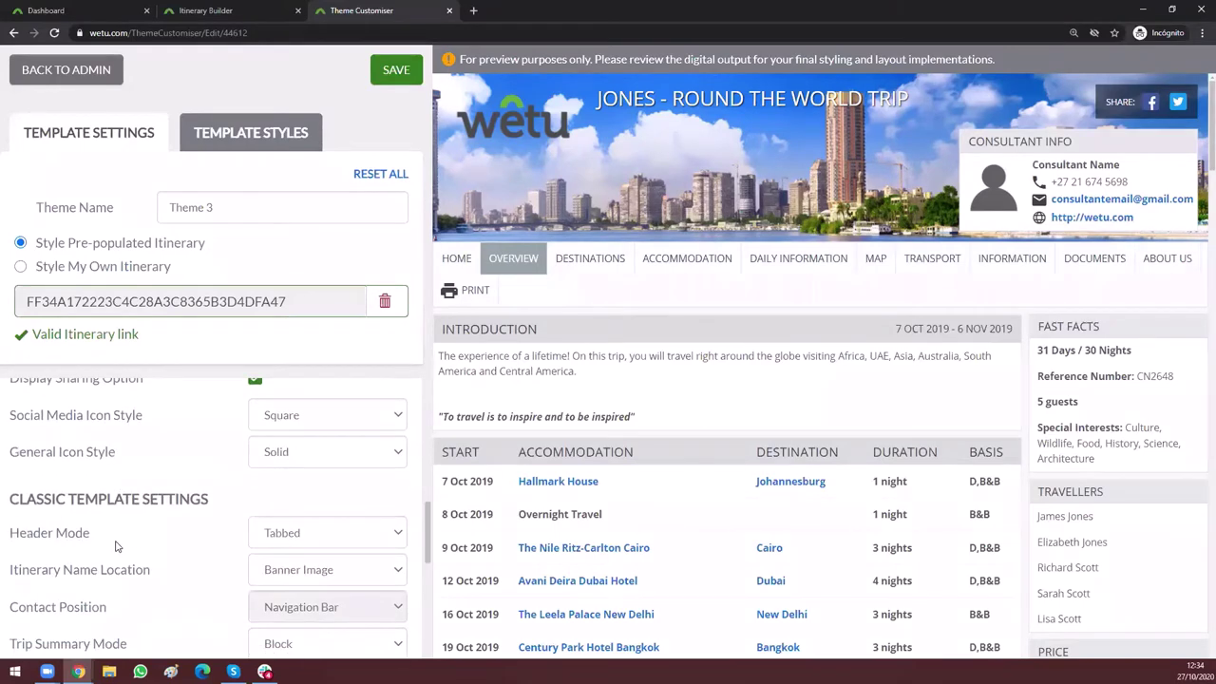
{"action": "scroll", "coordinate": [115, 546], "scroll_direction": "down", "scroll_amount": 1}
{"action": "triple_click", "coordinate": [209, 435]}
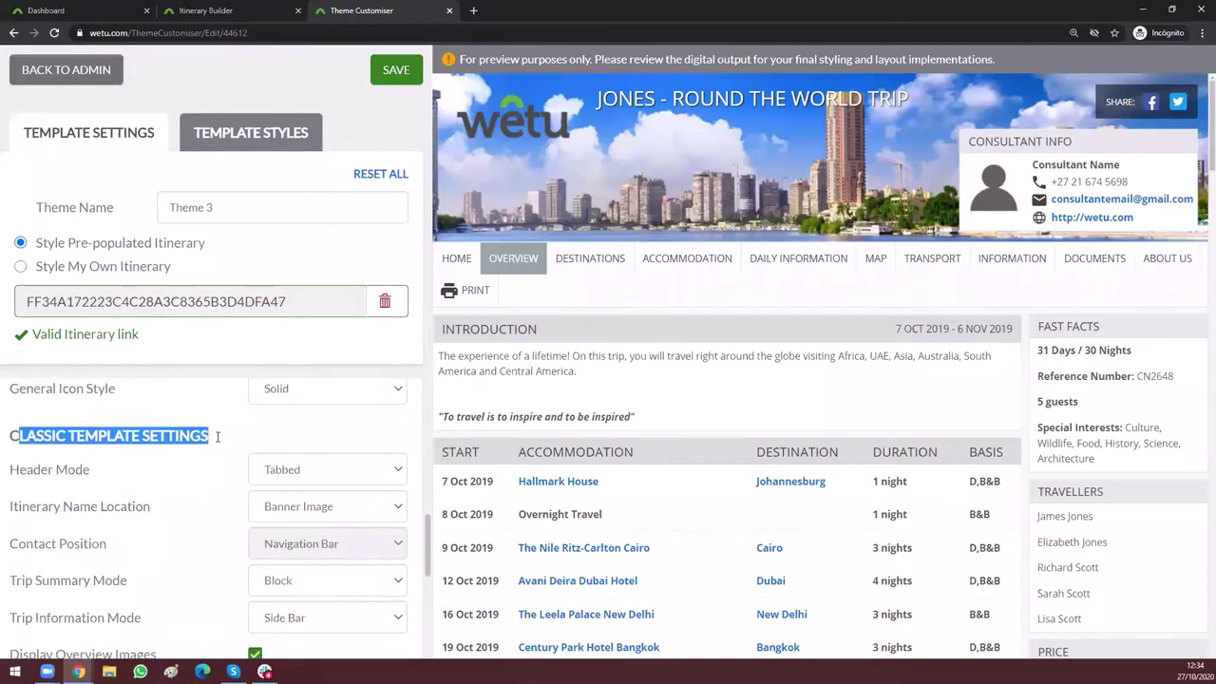
{"action": "left_click", "coordinate": [125, 435]}
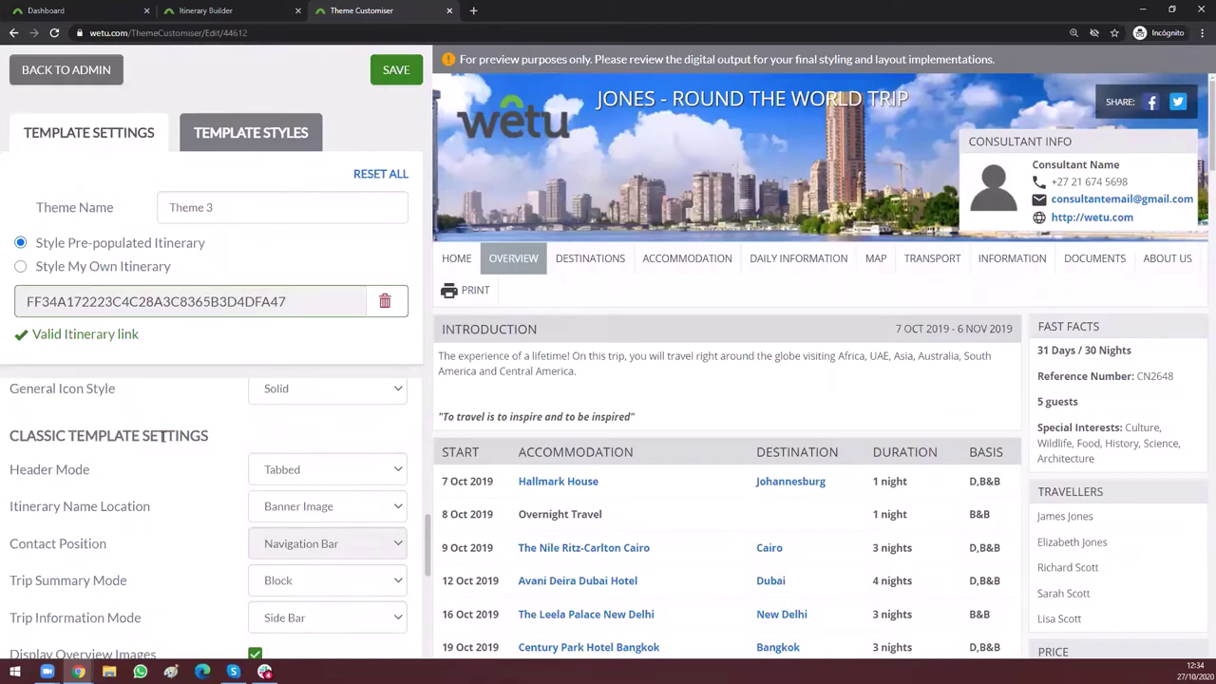
{"action": "scroll", "coordinate": [163, 435], "scroll_direction": "down", "scroll_amount": 1}
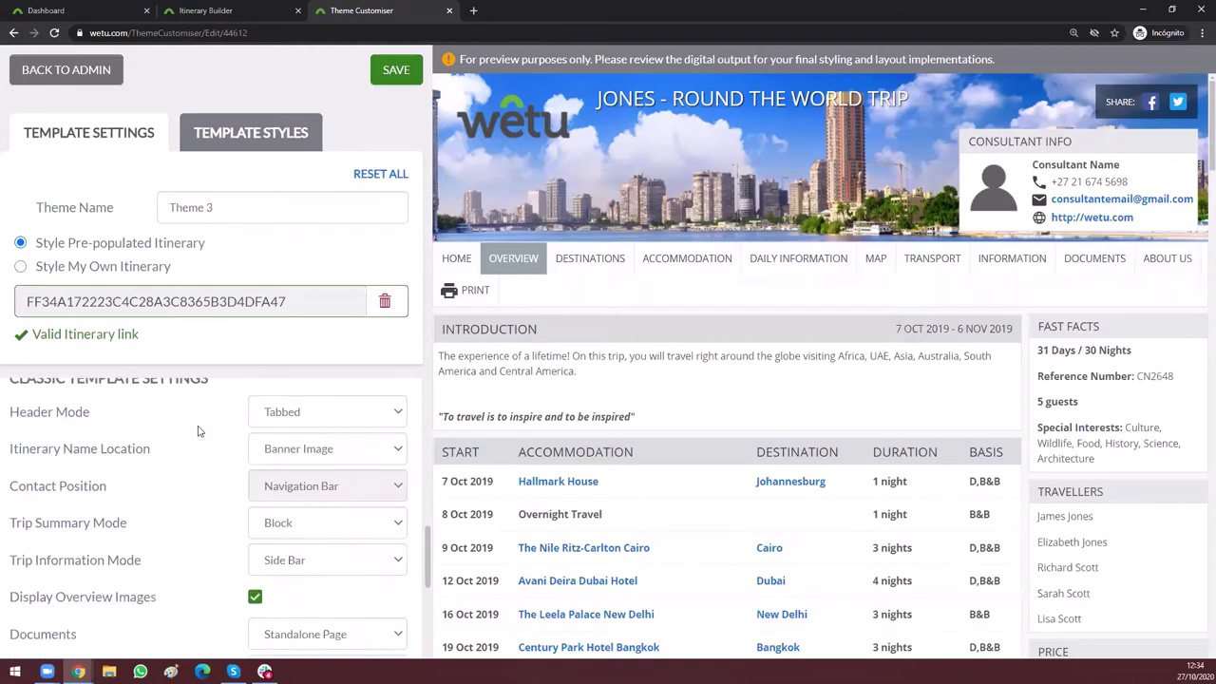
{"action": "left_click_drag", "start_coordinate": [4, 411], "coordinate": [110, 410]}
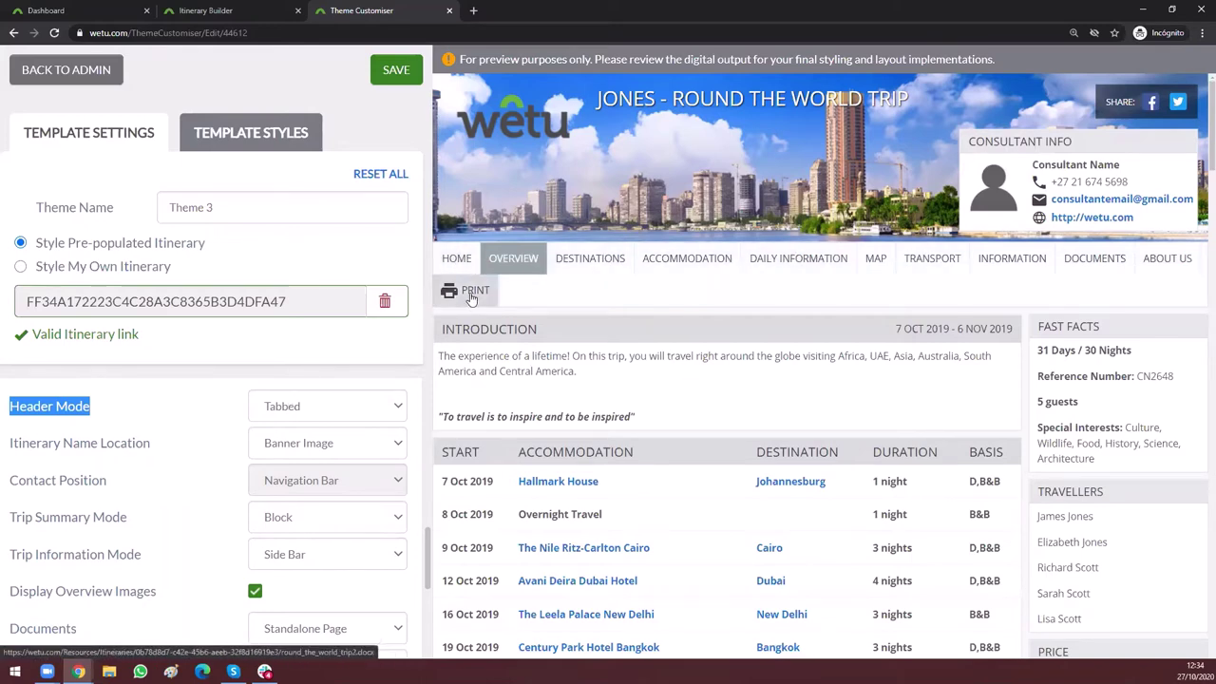
{"action": "left_click", "coordinate": [297, 409]}
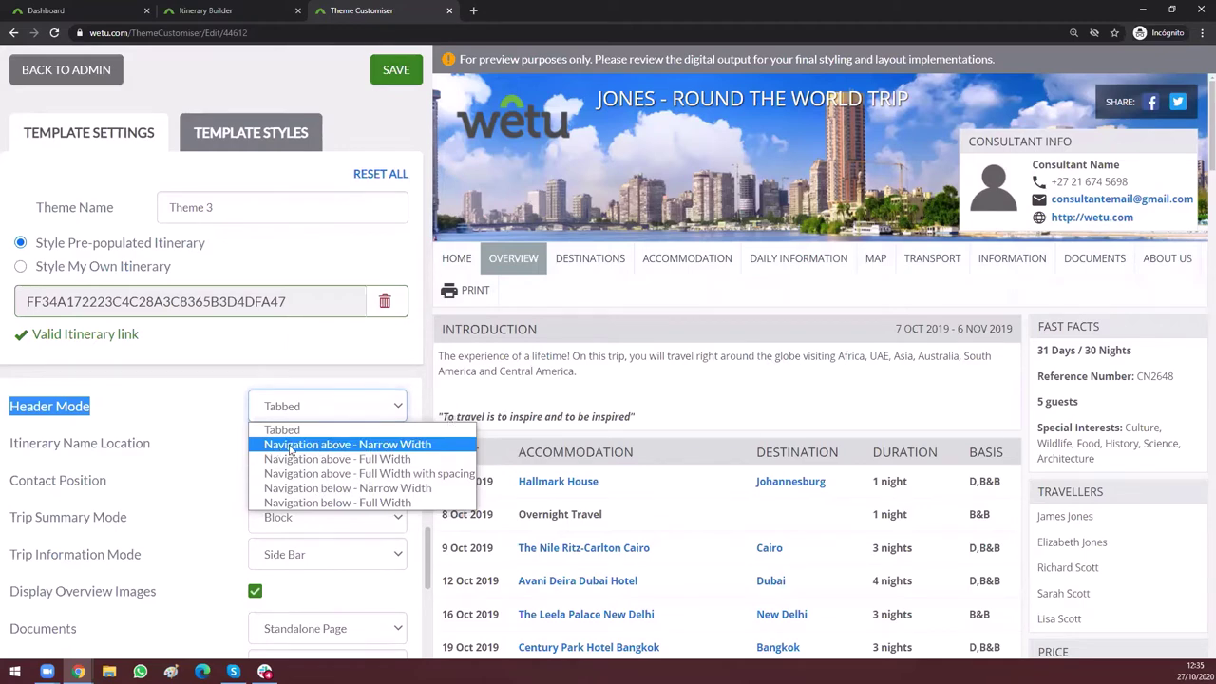
{"action": "key", "text": "Return"}
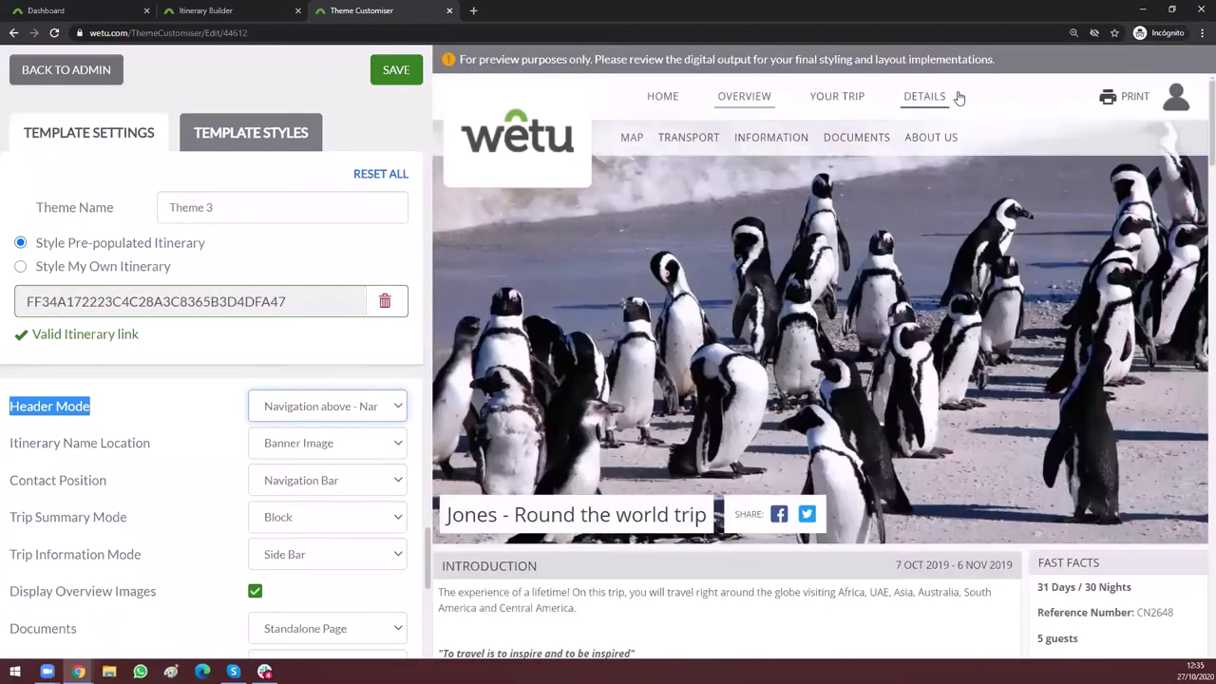
Step: Examine the Your Trip and Details submenus and the narrow header's overall layout in the preview
{"action": "mouse_move", "coordinate": [793, 98]}
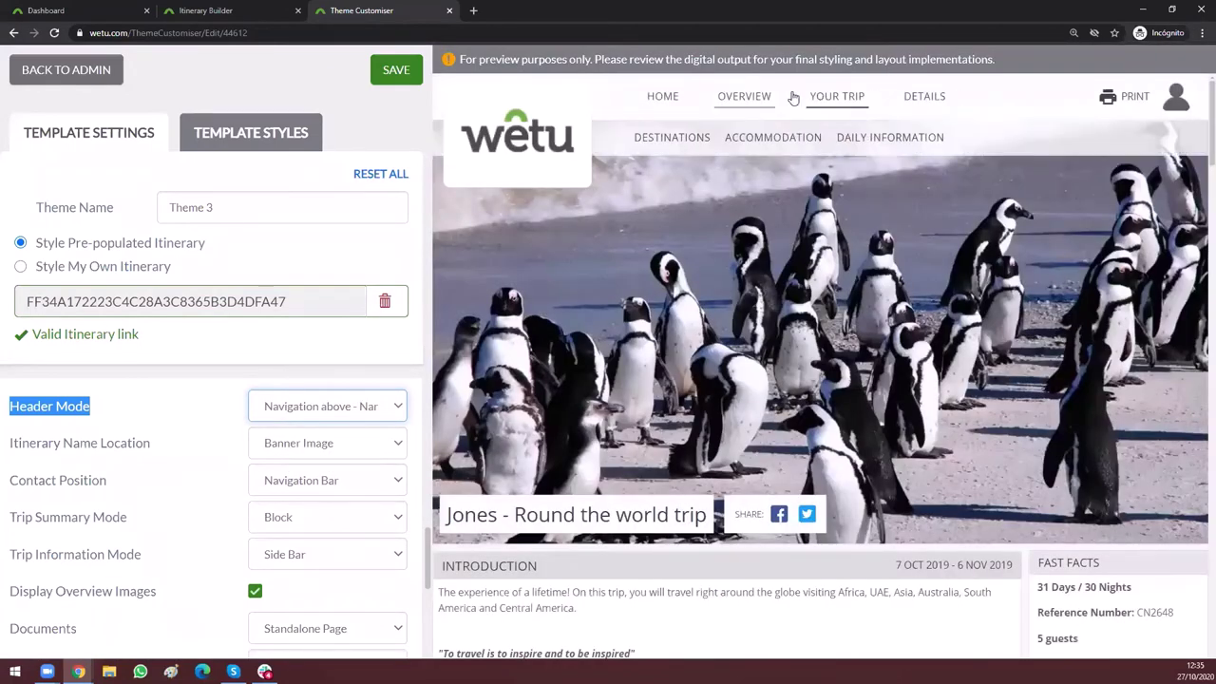
{"action": "mouse_move", "coordinate": [953, 101]}
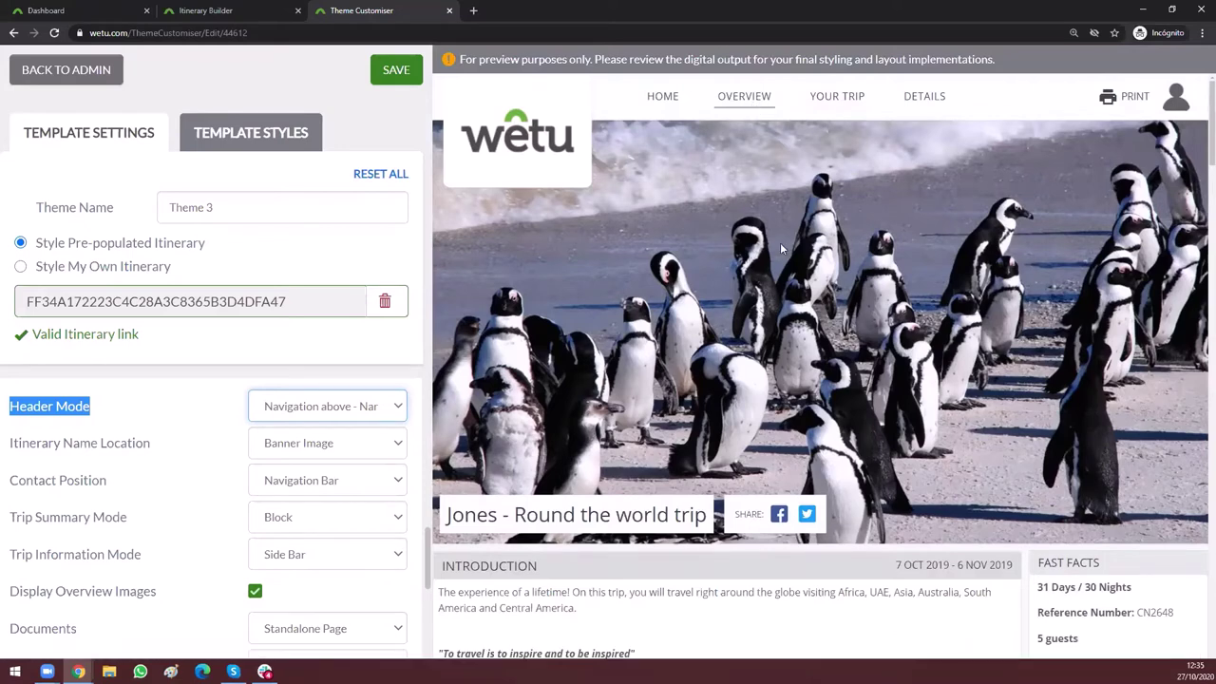
{"action": "mouse_move", "coordinate": [849, 98]}
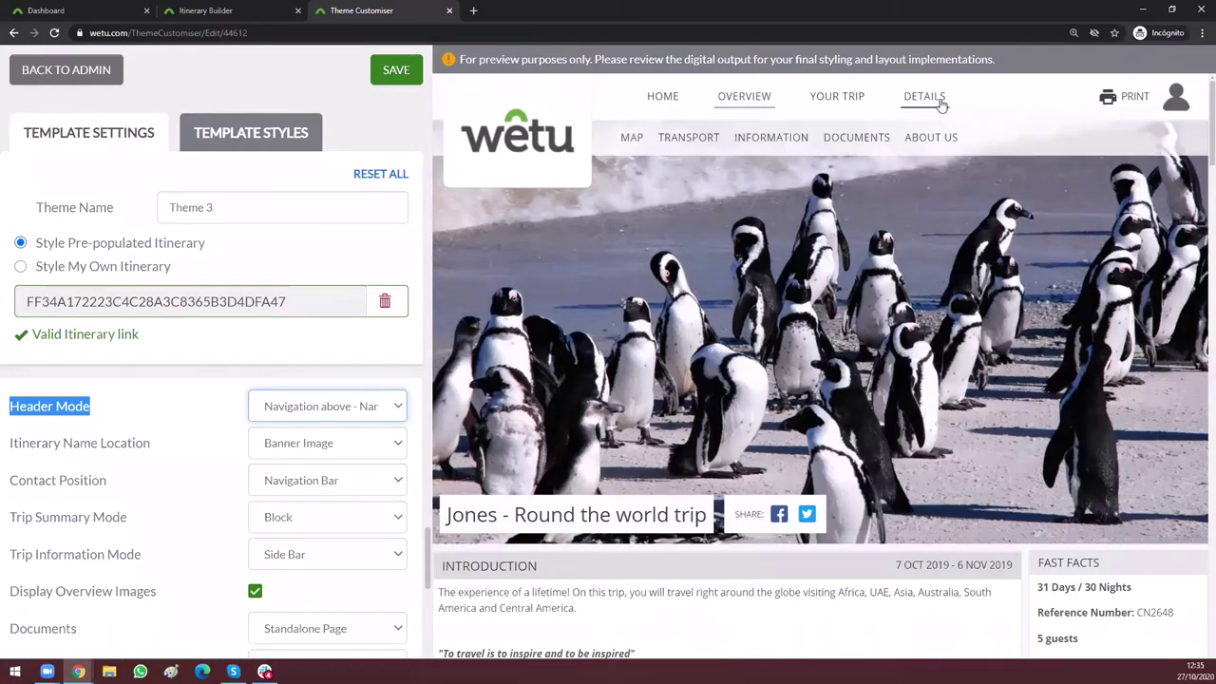
{"action": "mouse_move", "coordinate": [869, 104]}
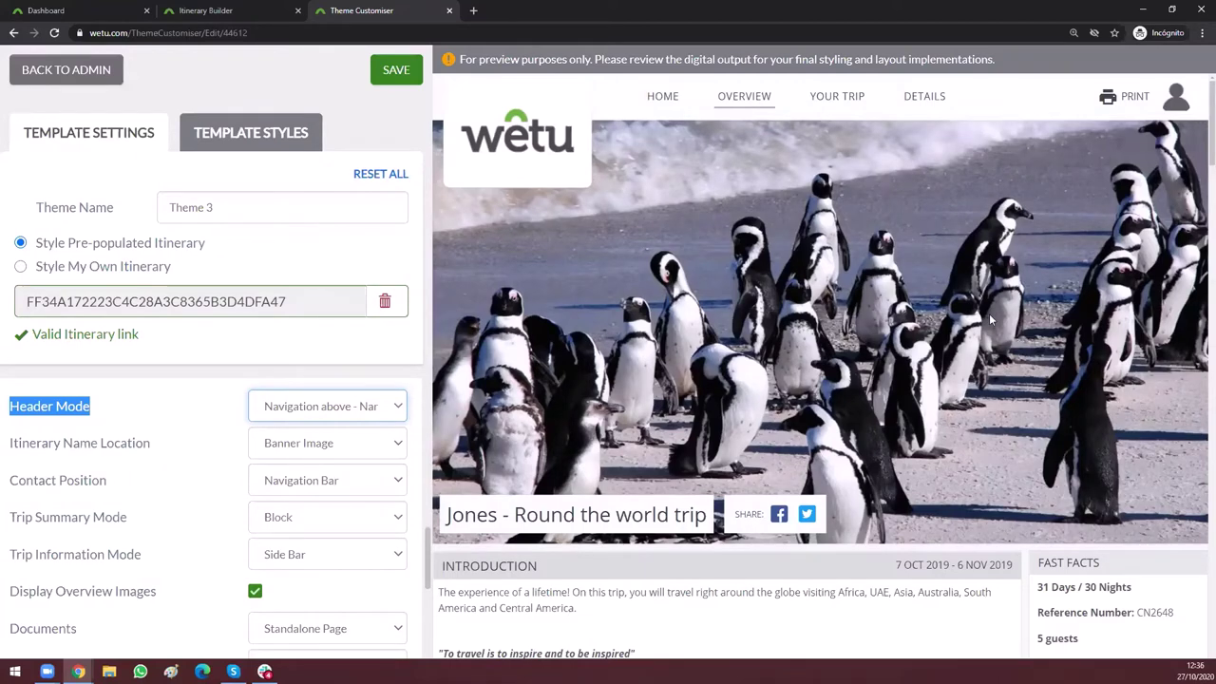
{"action": "key", "text": "ctrl+minus"}
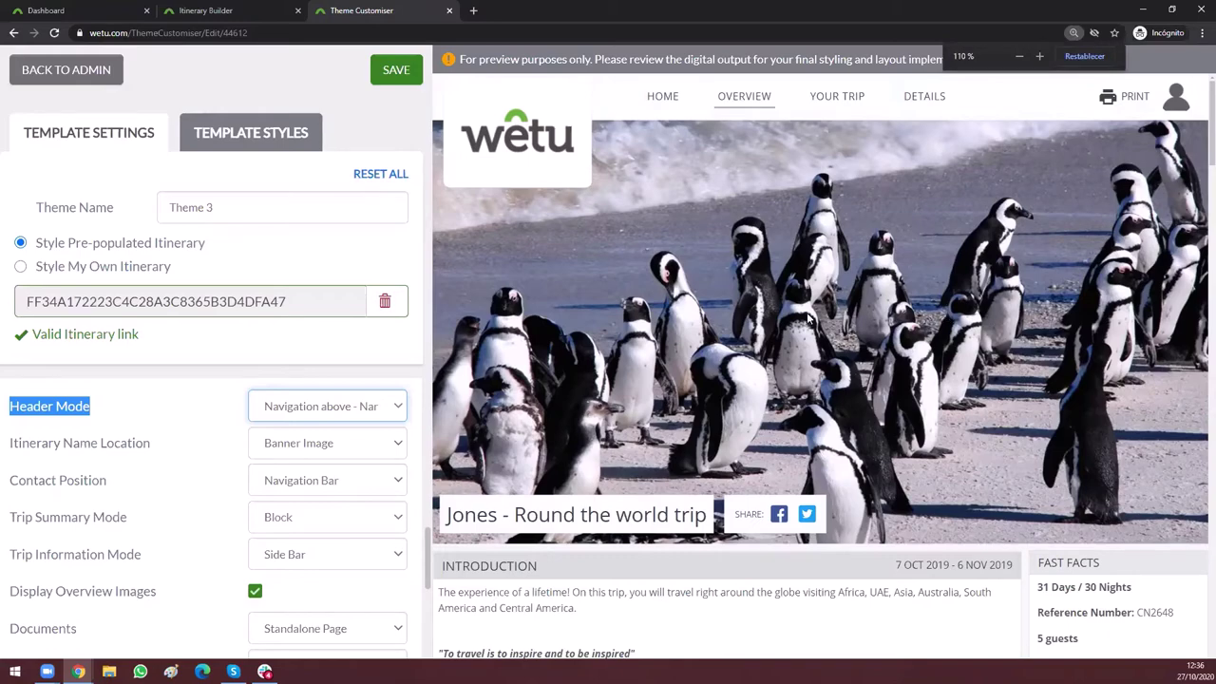
{"action": "key", "text": "ctrl+minus"}
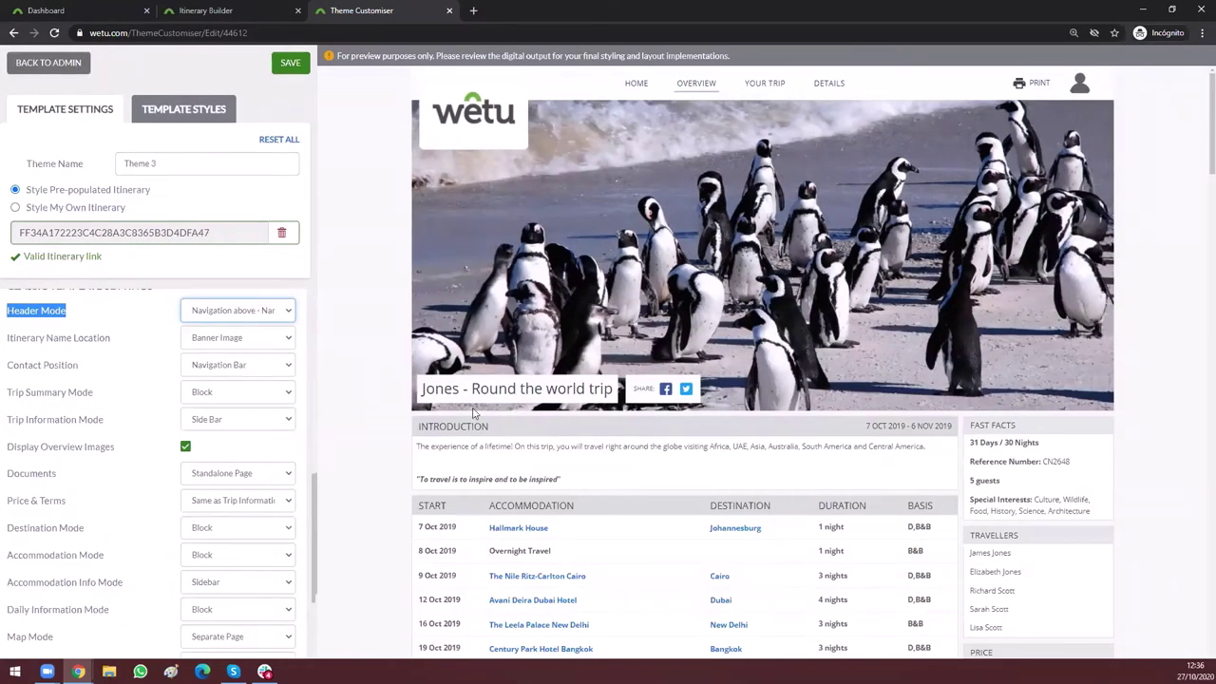
Step: Try the header modes Navigation above - Full Width and Navigation above - Full Width with spacing, comparing them in the preview
{"action": "left_click", "coordinate": [240, 313]}
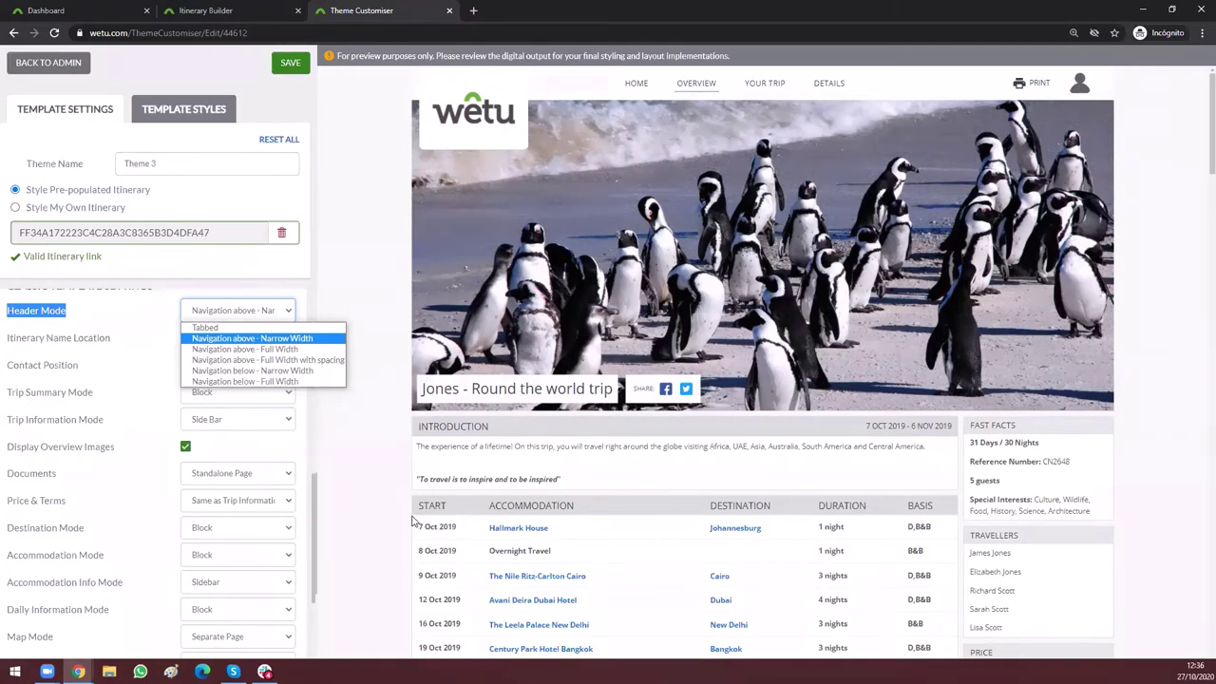
{"action": "left_click", "coordinate": [210, 350]}
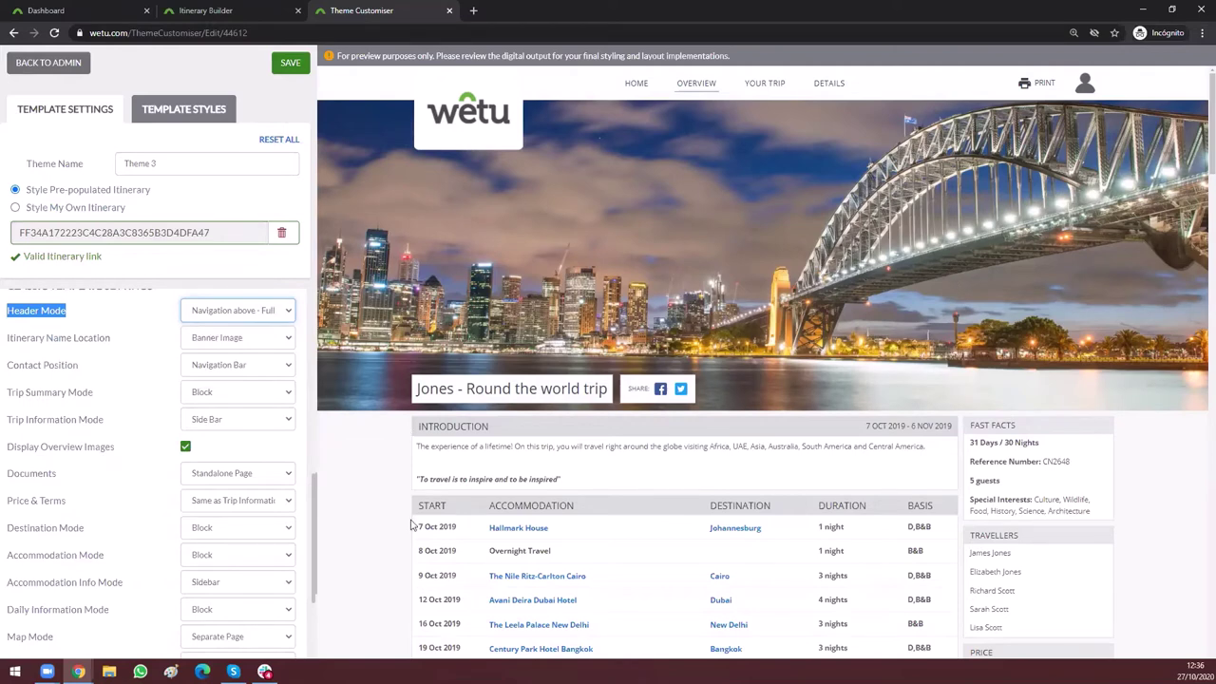
{"action": "left_click", "coordinate": [236, 310]}
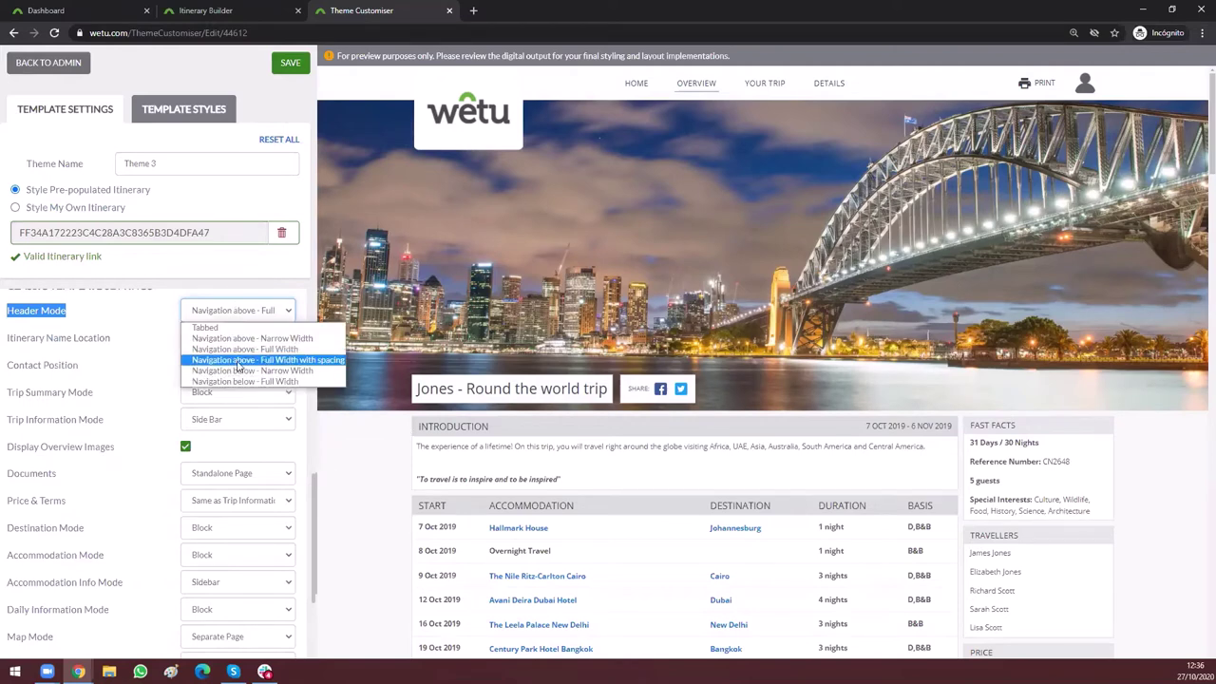
{"action": "left_click", "coordinate": [313, 360]}
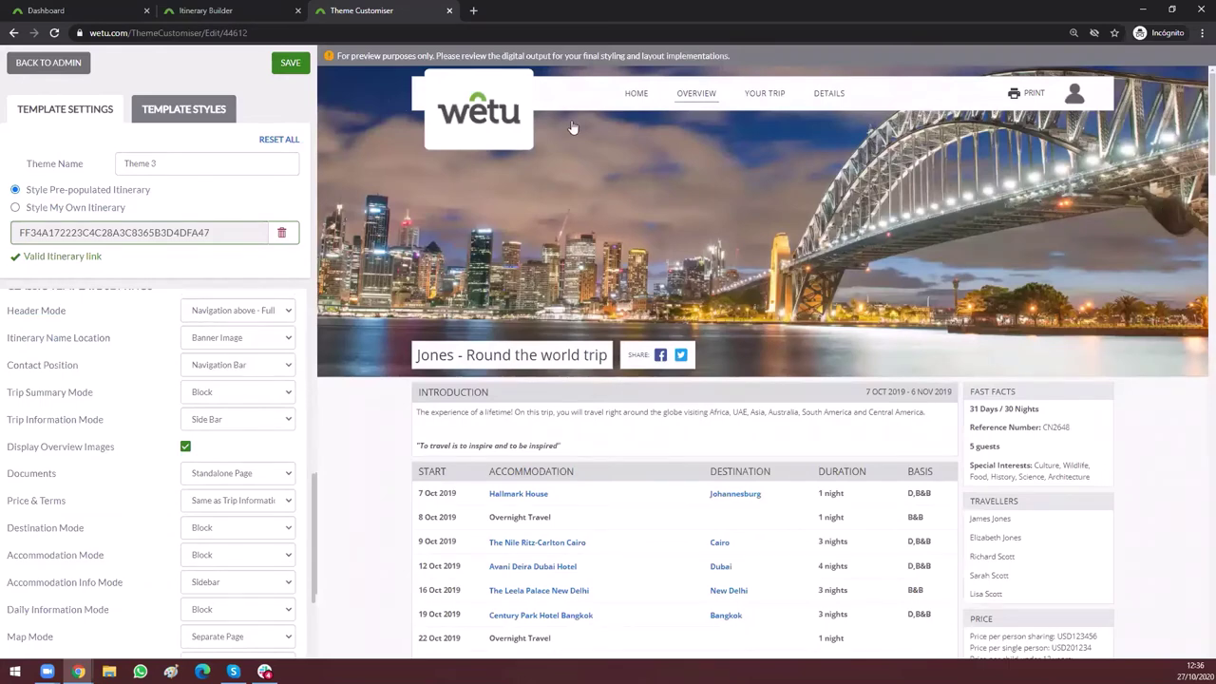
{"action": "key", "text": "ctrl+plus"}
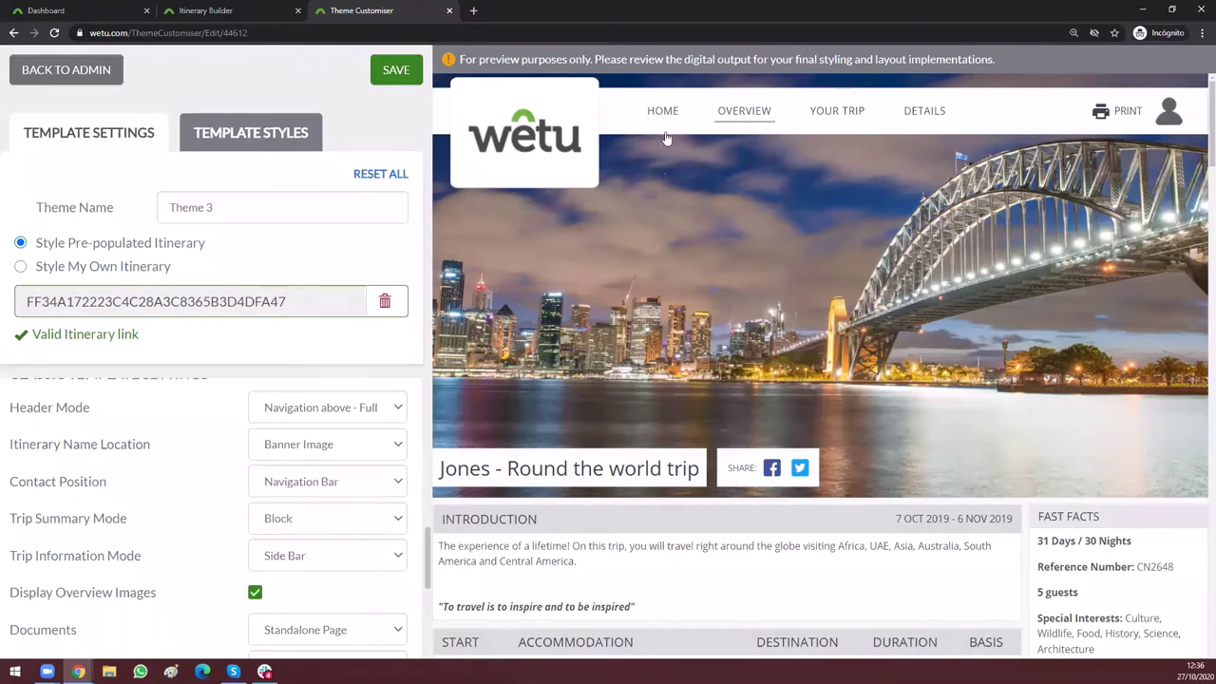
{"action": "left_click", "coordinate": [332, 408]}
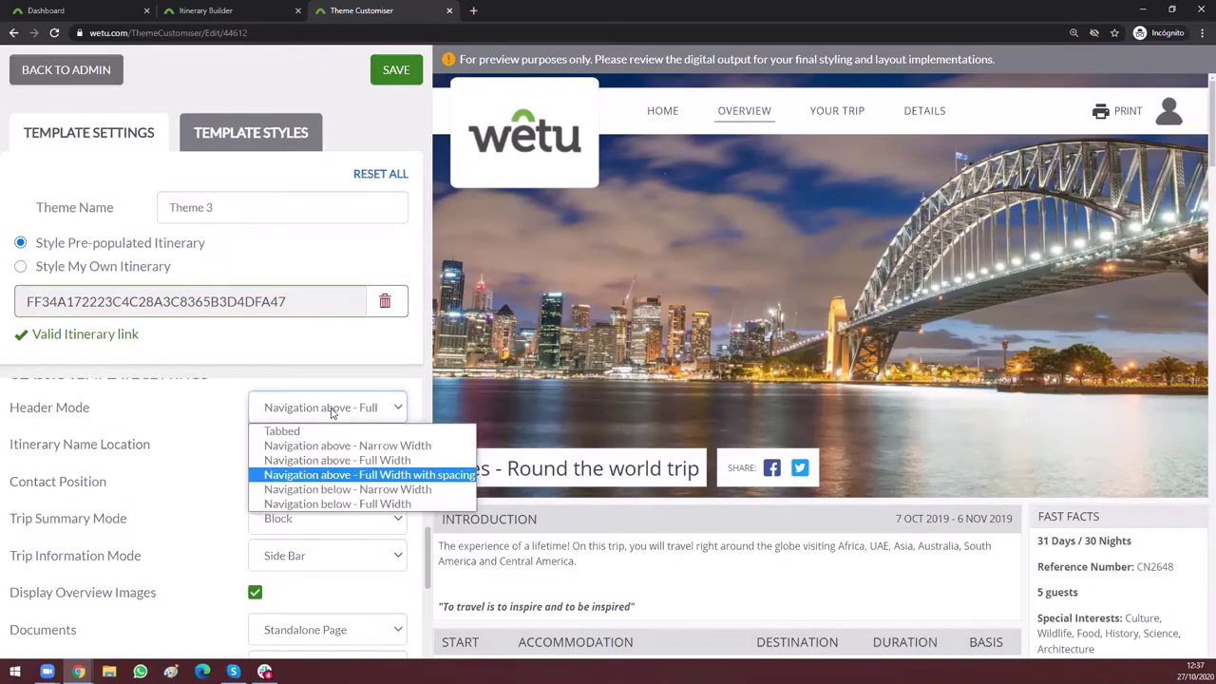
{"action": "left_click", "coordinate": [724, 315]}
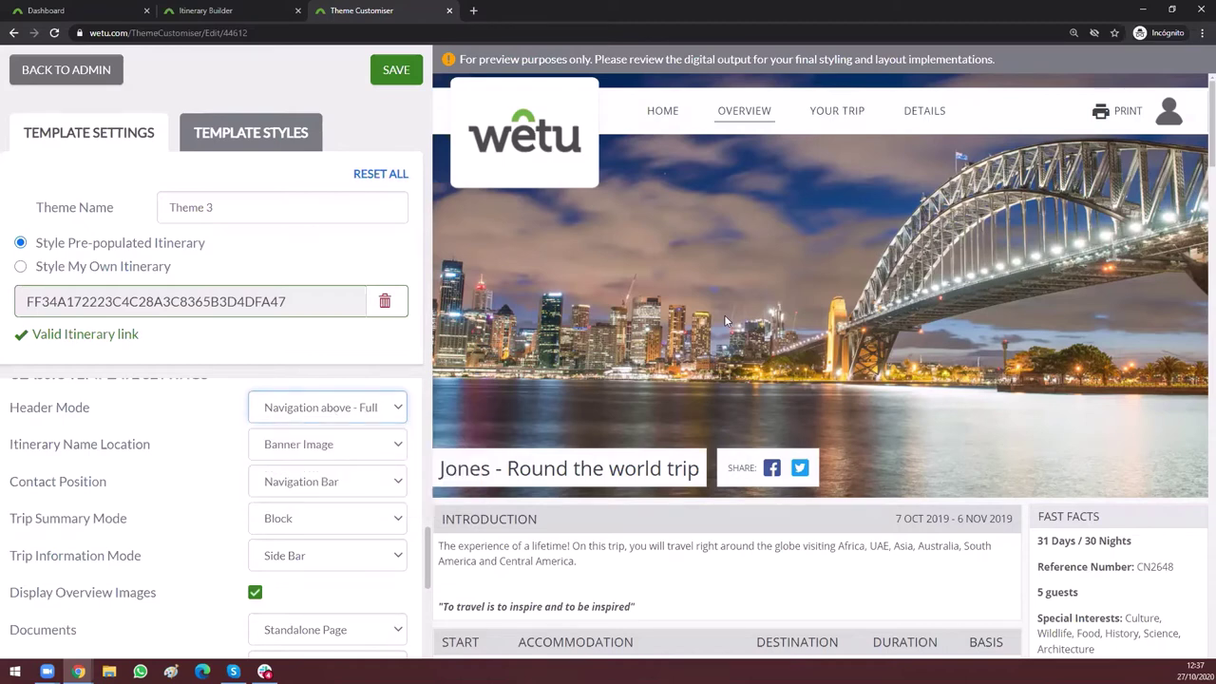
Step: Try the header mode Navigation below - Narrow Width and check the Your Trip and Details submenus in the preview
{"action": "key", "text": "ctrl+minus"}
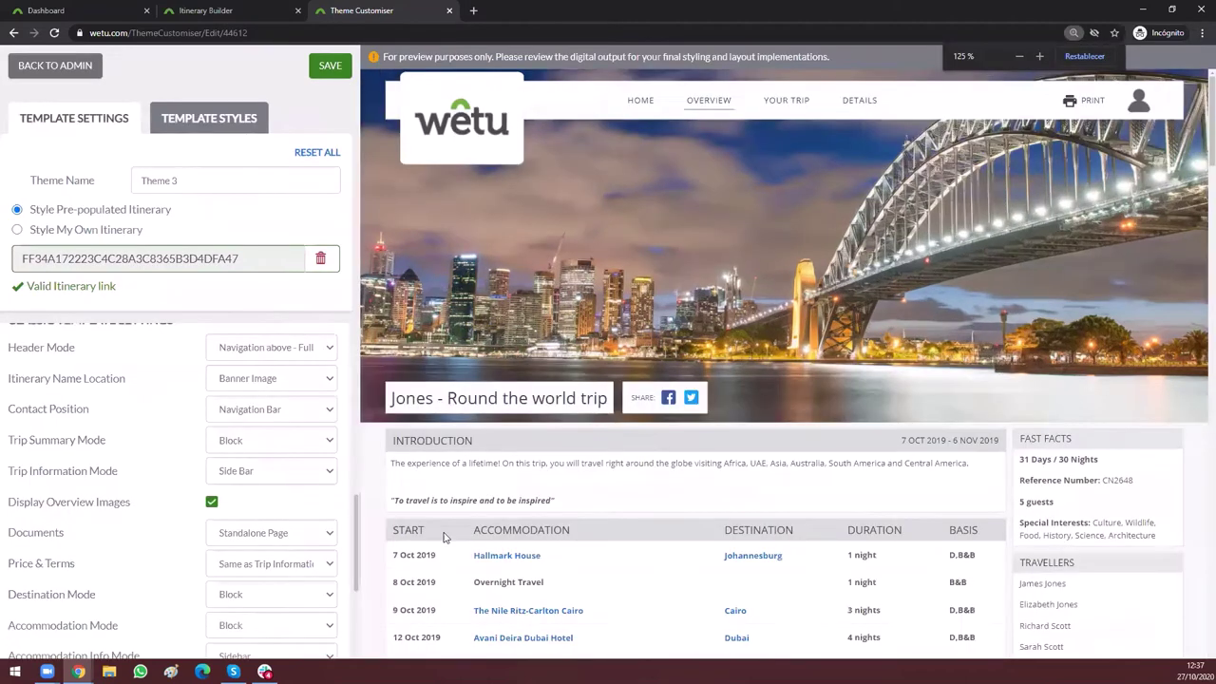
{"action": "left_click", "coordinate": [276, 350]}
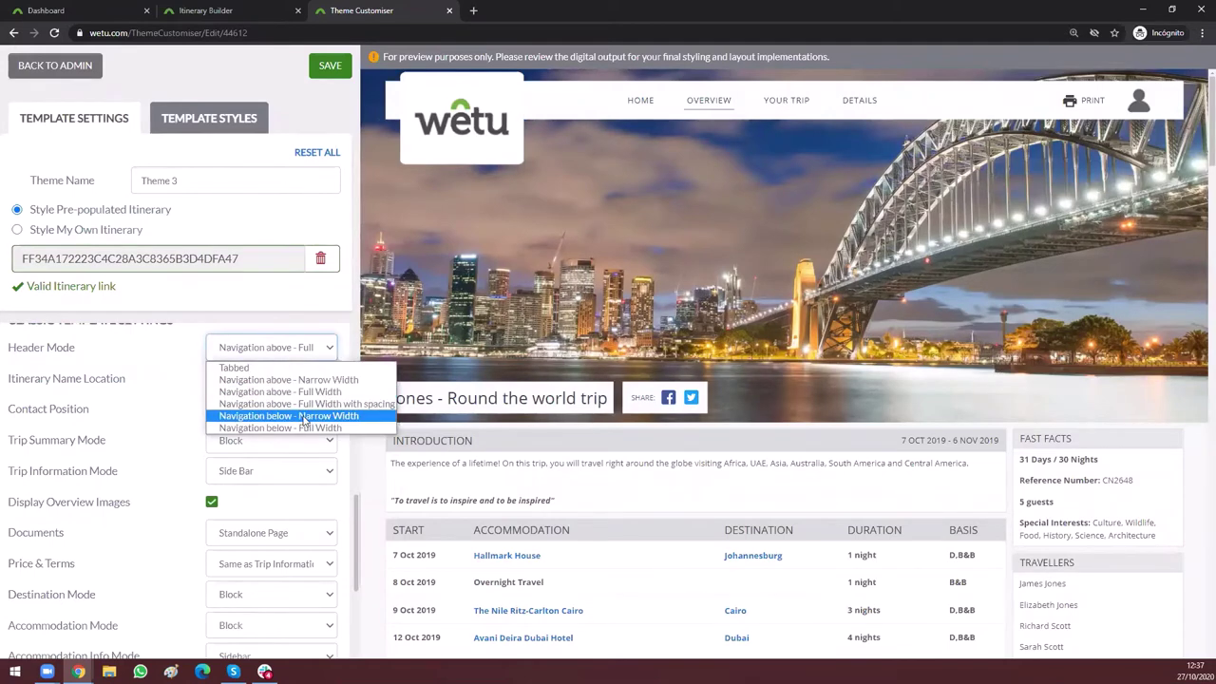
{"action": "key", "text": "Return"}
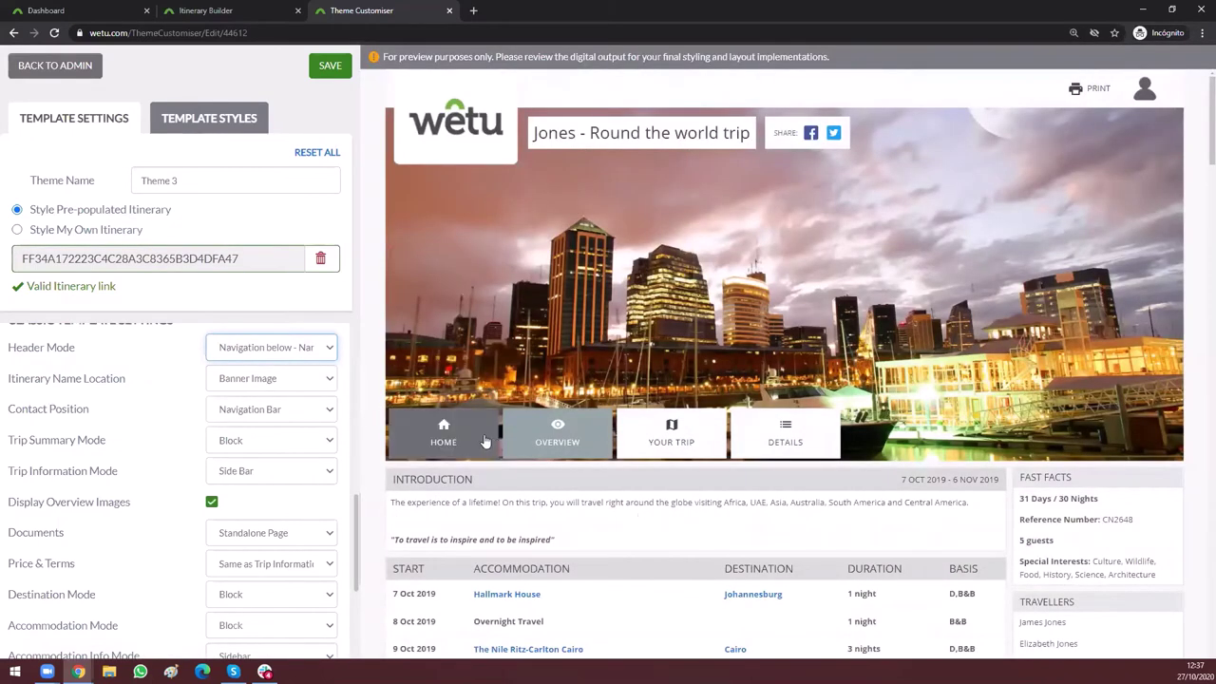
{"action": "mouse_move", "coordinate": [673, 439]}
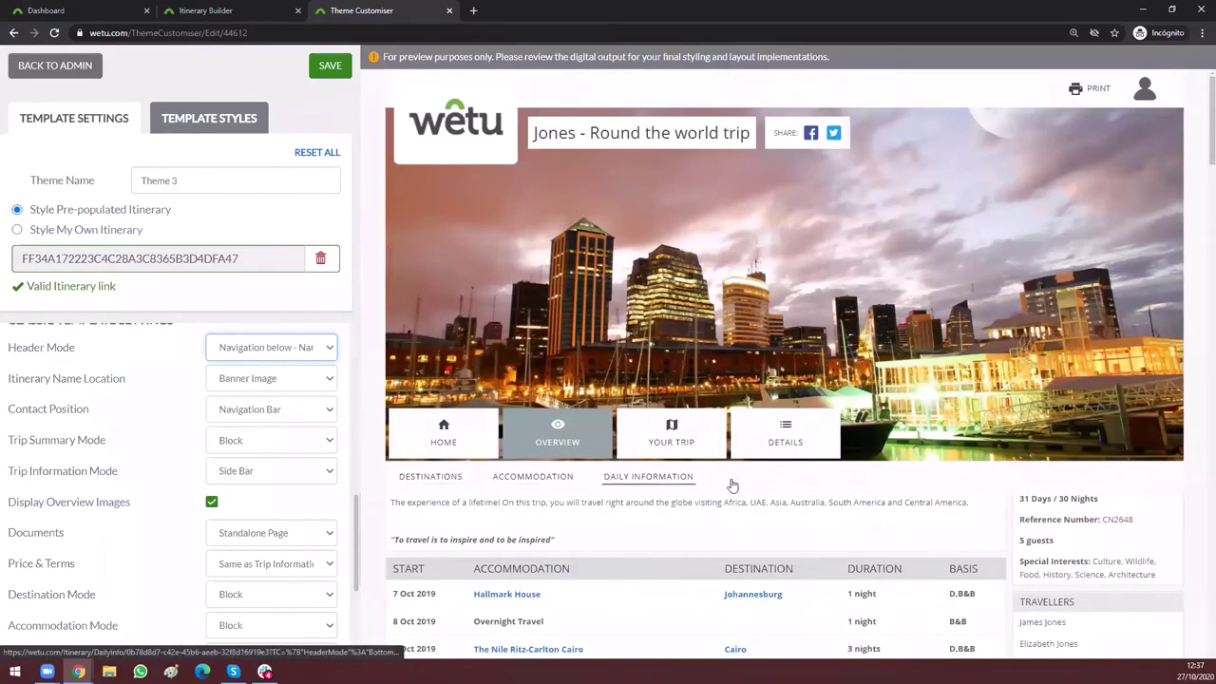
{"action": "mouse_move", "coordinate": [787, 434]}
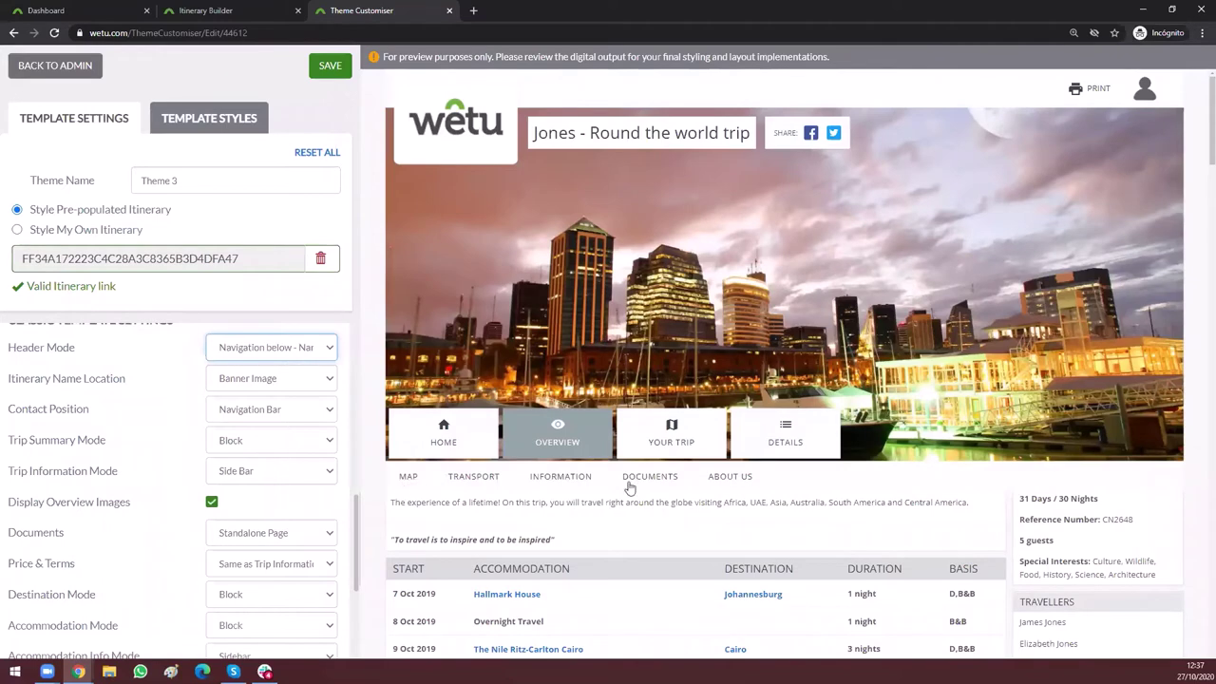
Step: Set the Header Mode to Navigation below - Full Width
{"action": "left_click", "coordinate": [243, 353]}
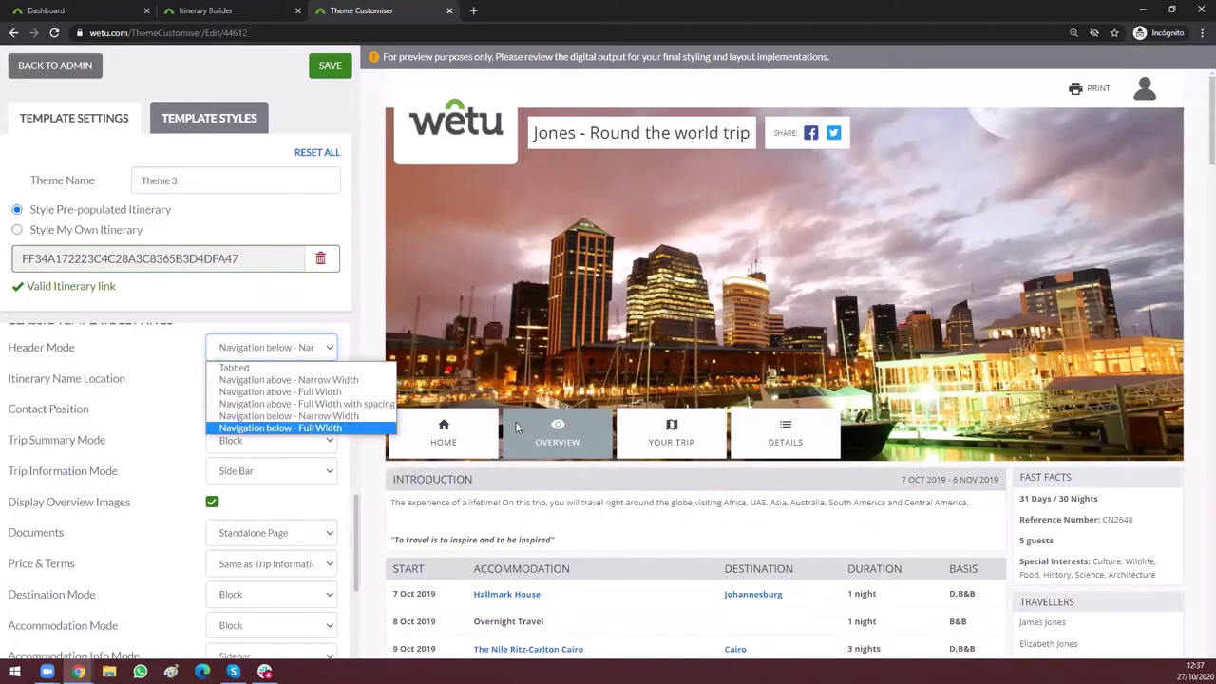
{"action": "key", "text": "Return"}
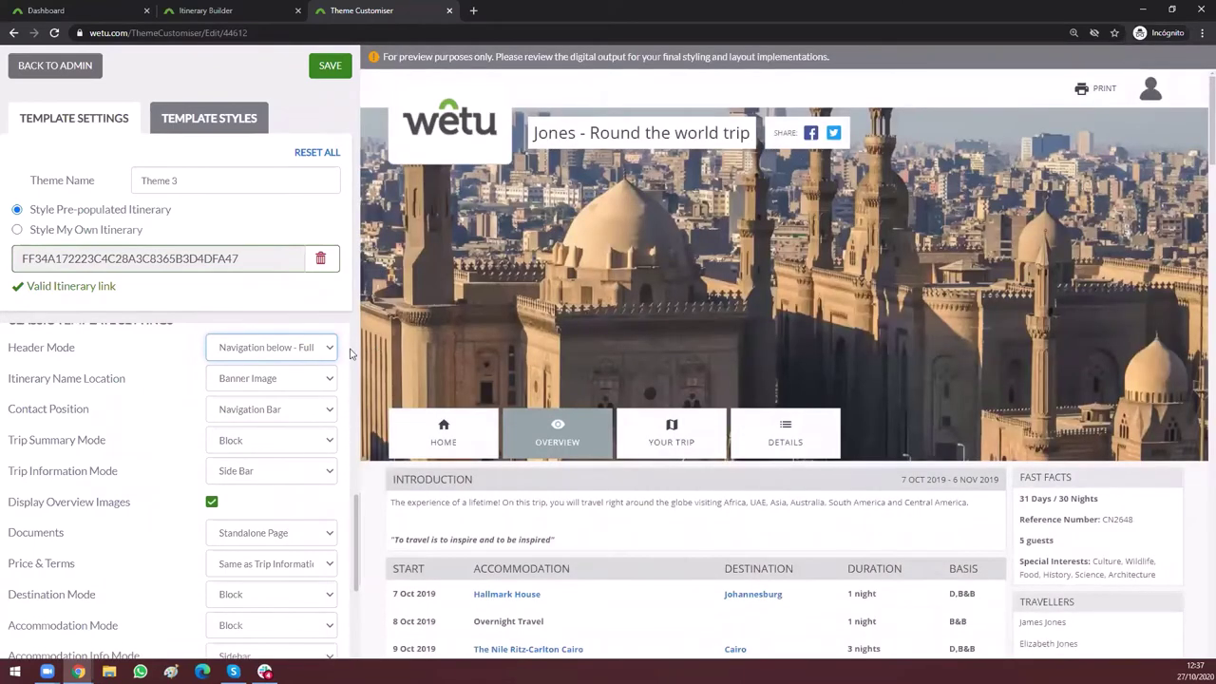
Step: Set the Header Mode to Navigation above - Full Width with spacing and enlarge the page display
{"action": "left_click", "coordinate": [264, 348]}
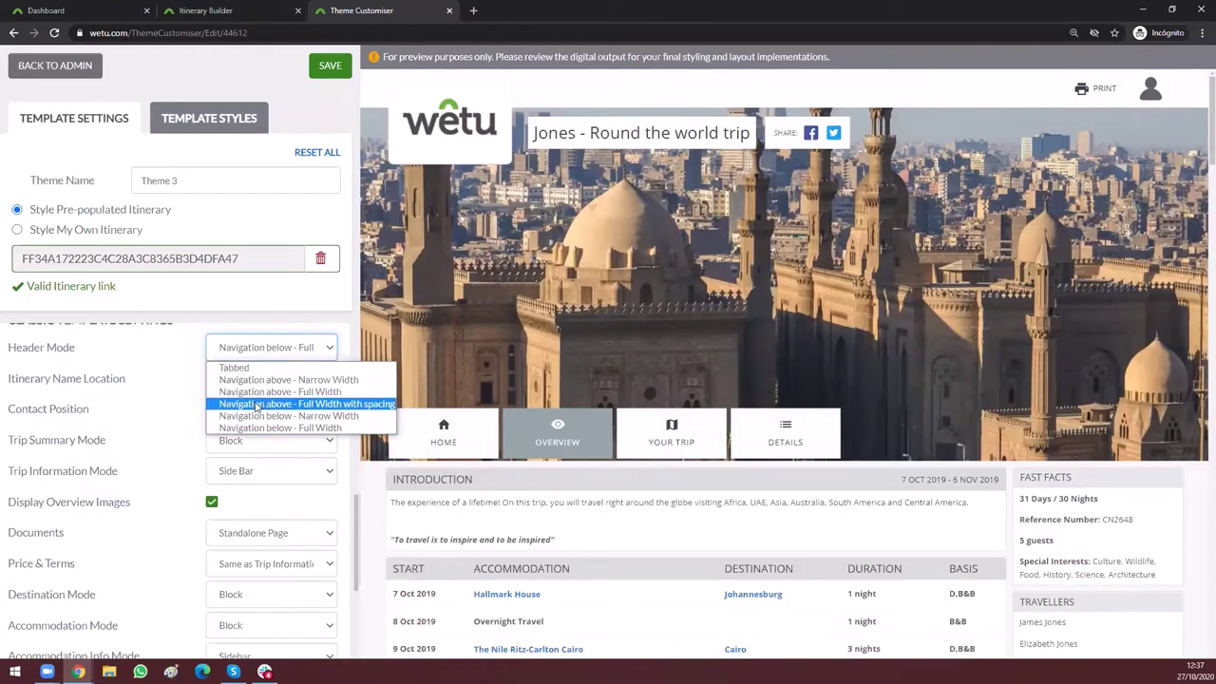
{"action": "left_click", "coordinate": [254, 405]}
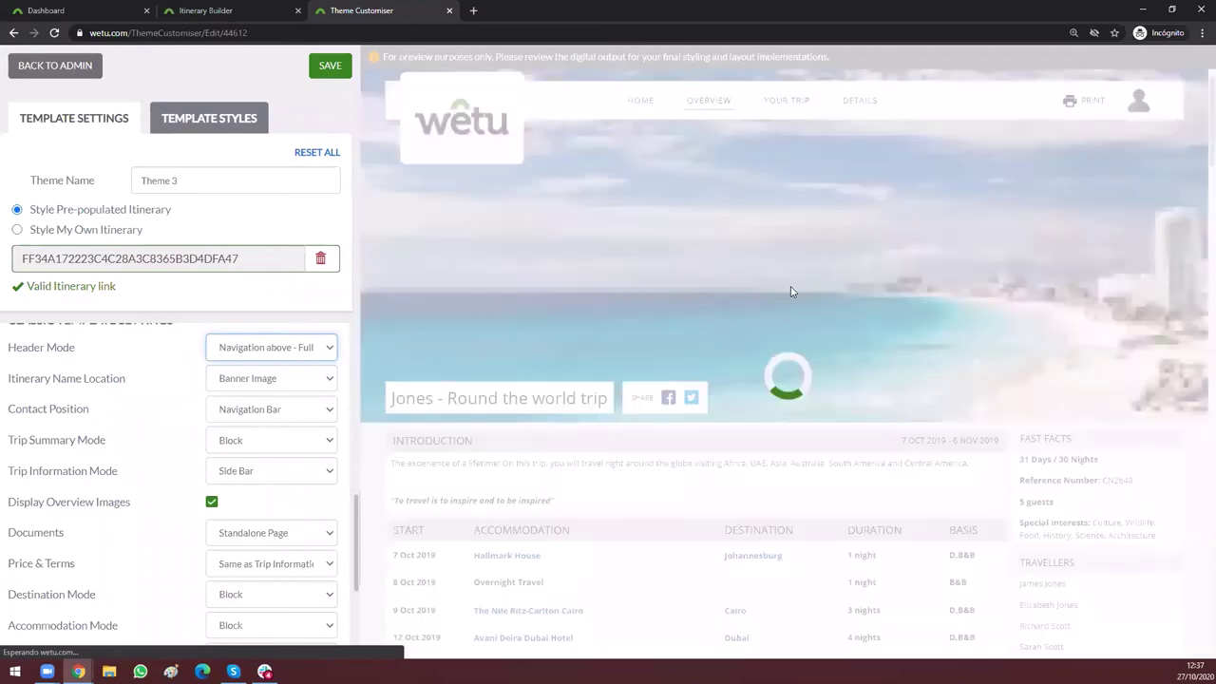
{"action": "key", "text": "ctrl+plus"}
{"action": "key", "text": "ctrl+plus"}
{"action": "key", "text": "ctrl+plus"}
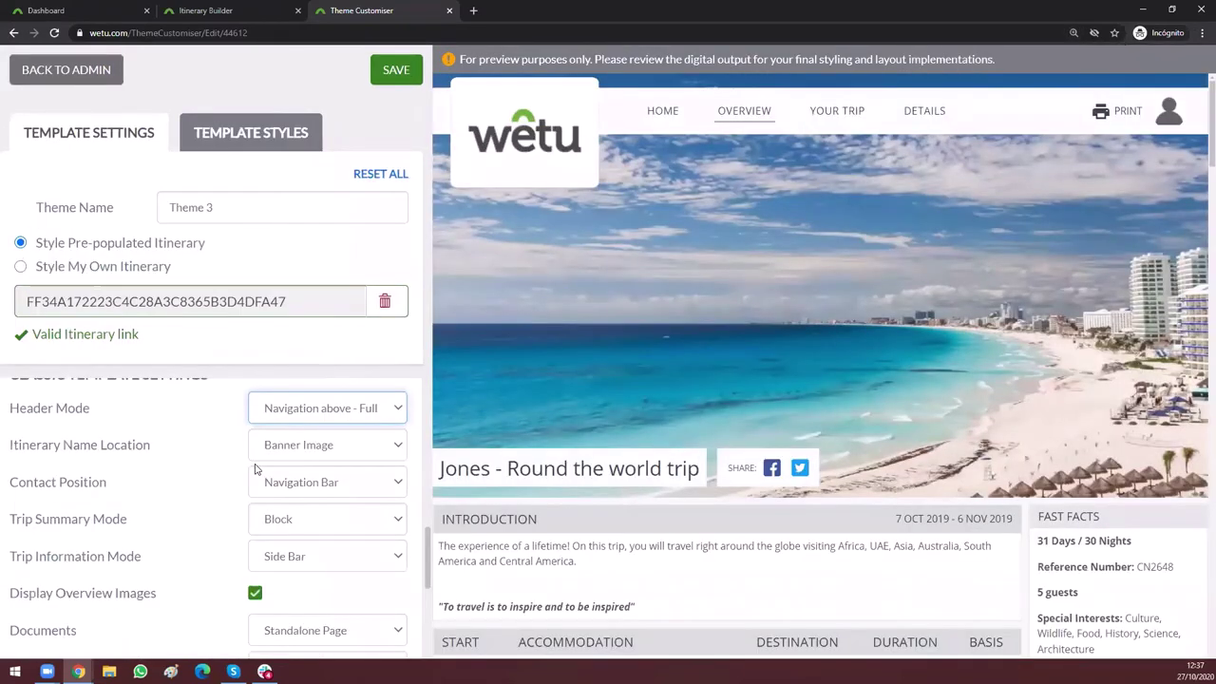
Step: Set the Itinerary Name Location to Title Bar and check the itinerary title's placement in the preview
{"action": "left_click", "coordinate": [153, 465]}
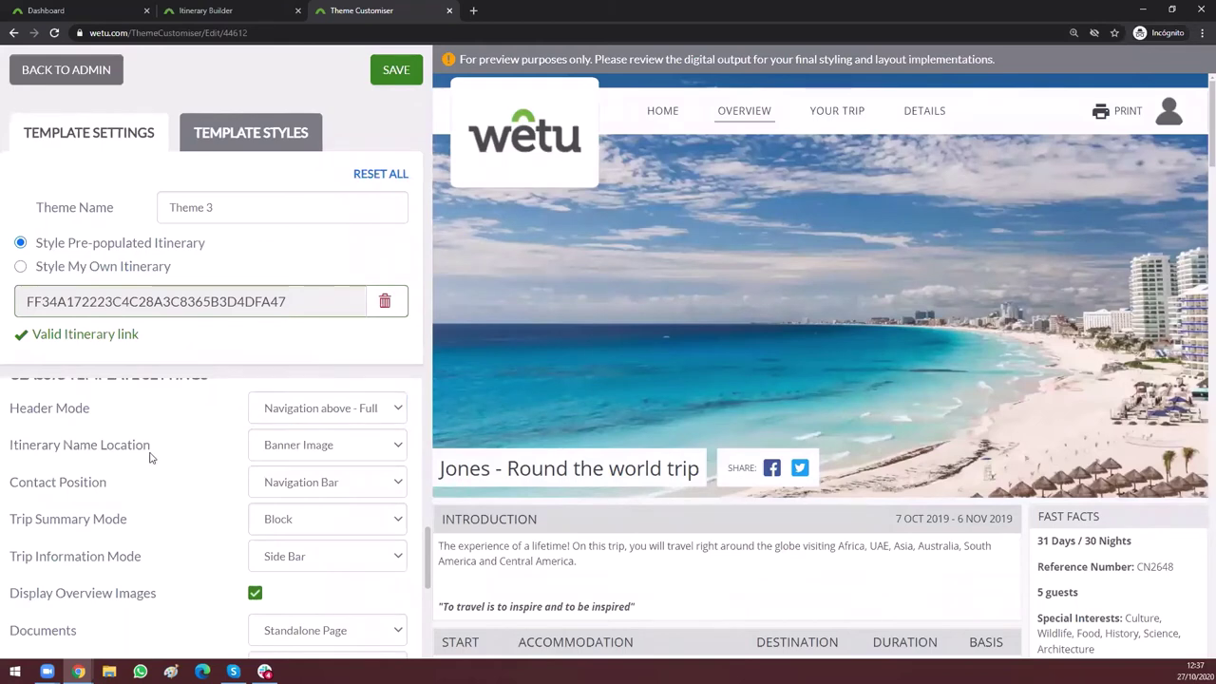
{"action": "triple_click", "coordinate": [18, 452]}
{"action": "left_click", "coordinate": [42, 454]}
{"action": "left_click", "coordinate": [301, 453]}
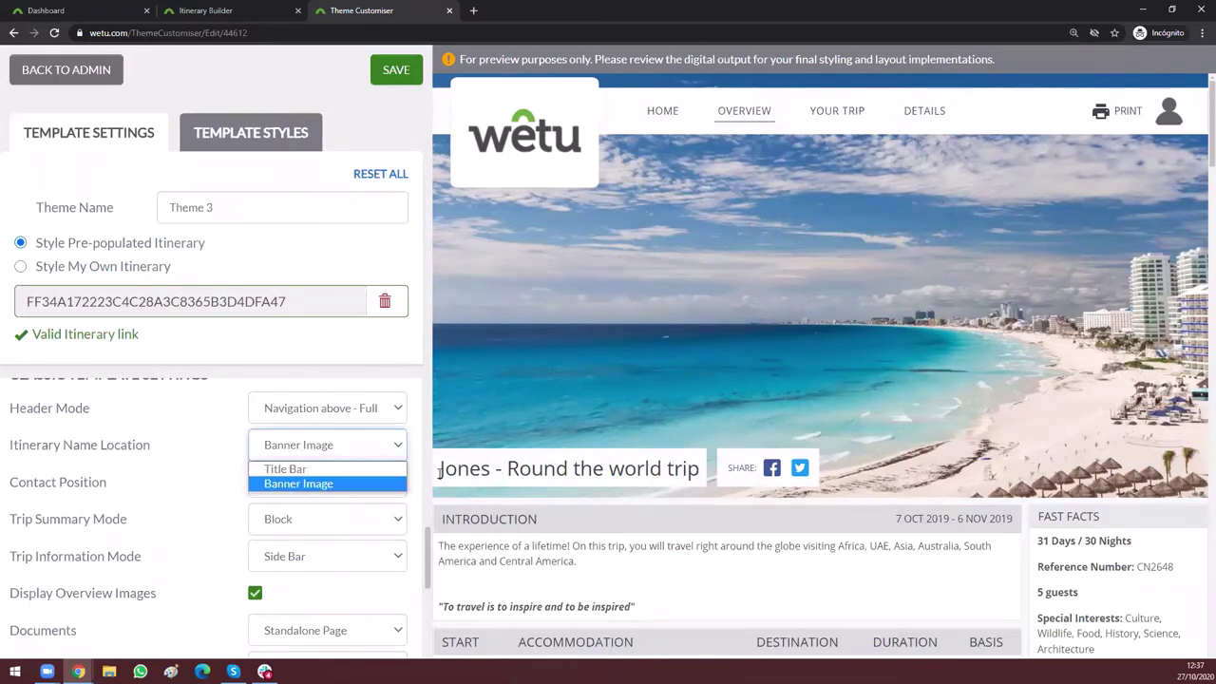
{"action": "left_click_drag", "start_coordinate": [439, 468], "coordinate": [701, 469]}
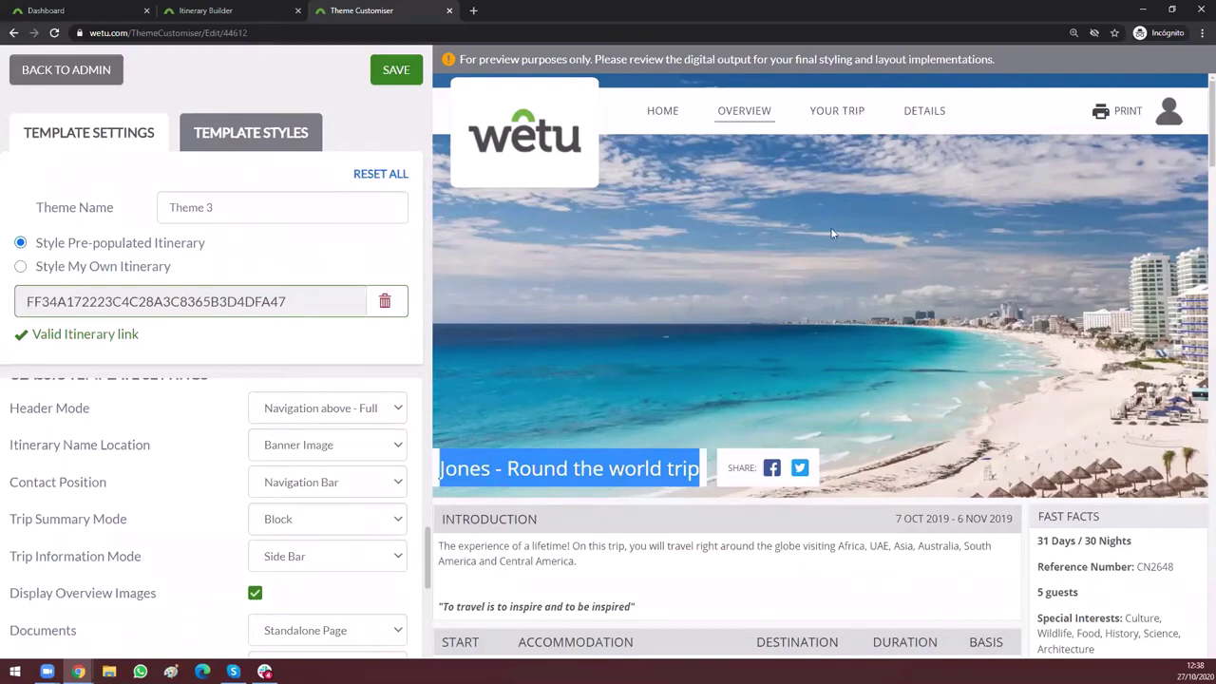
{"action": "left_click", "coordinate": [331, 445]}
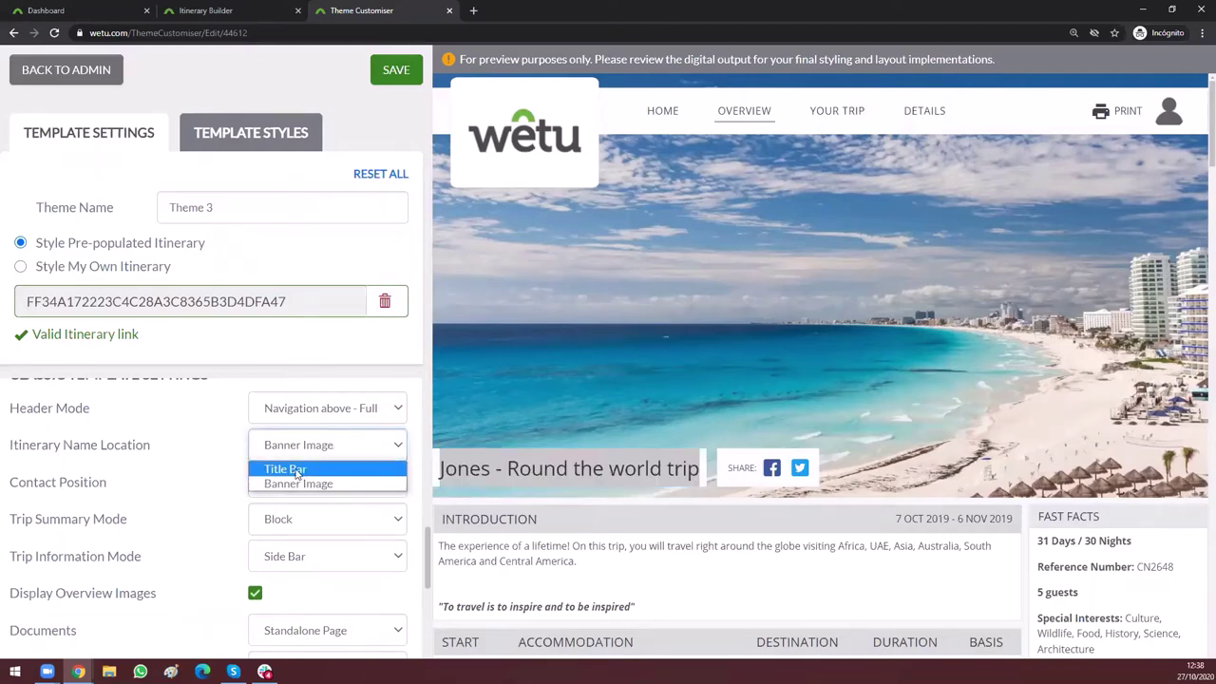
{"action": "left_click", "coordinate": [297, 475]}
{"action": "key", "text": "Up"}
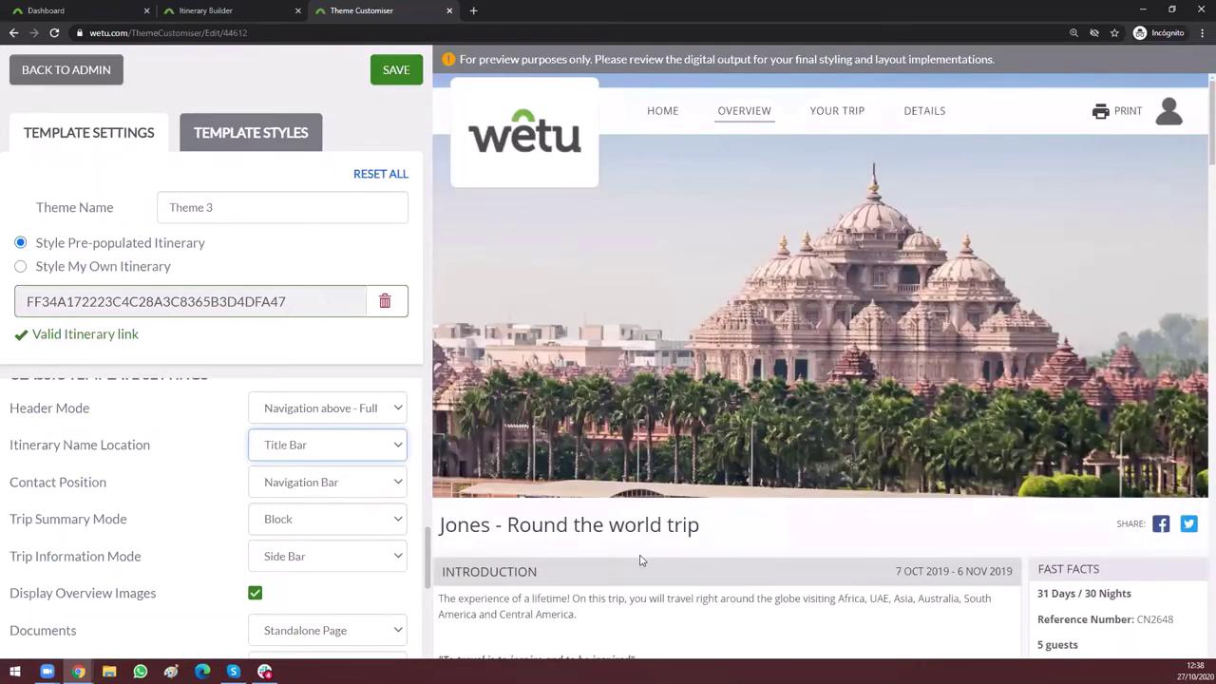
{"action": "scroll", "coordinate": [483, 433], "scroll_direction": "down", "scroll_amount": 1}
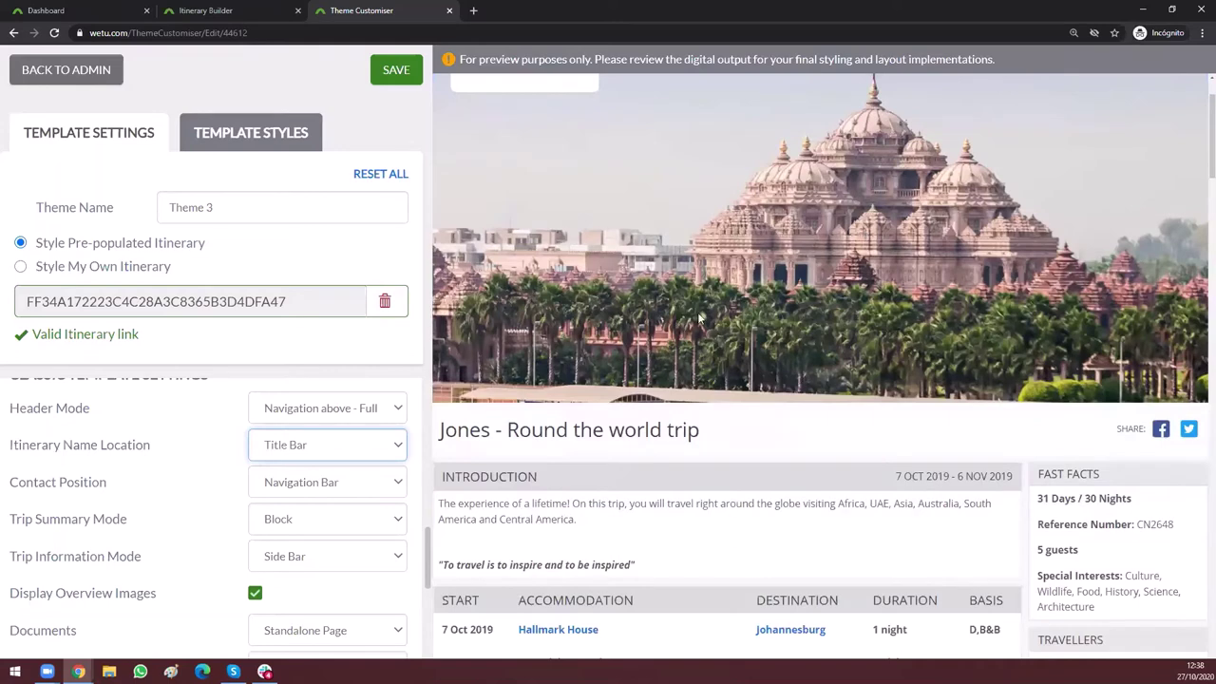
{"action": "left_click_drag", "start_coordinate": [438, 434], "coordinate": [732, 434]}
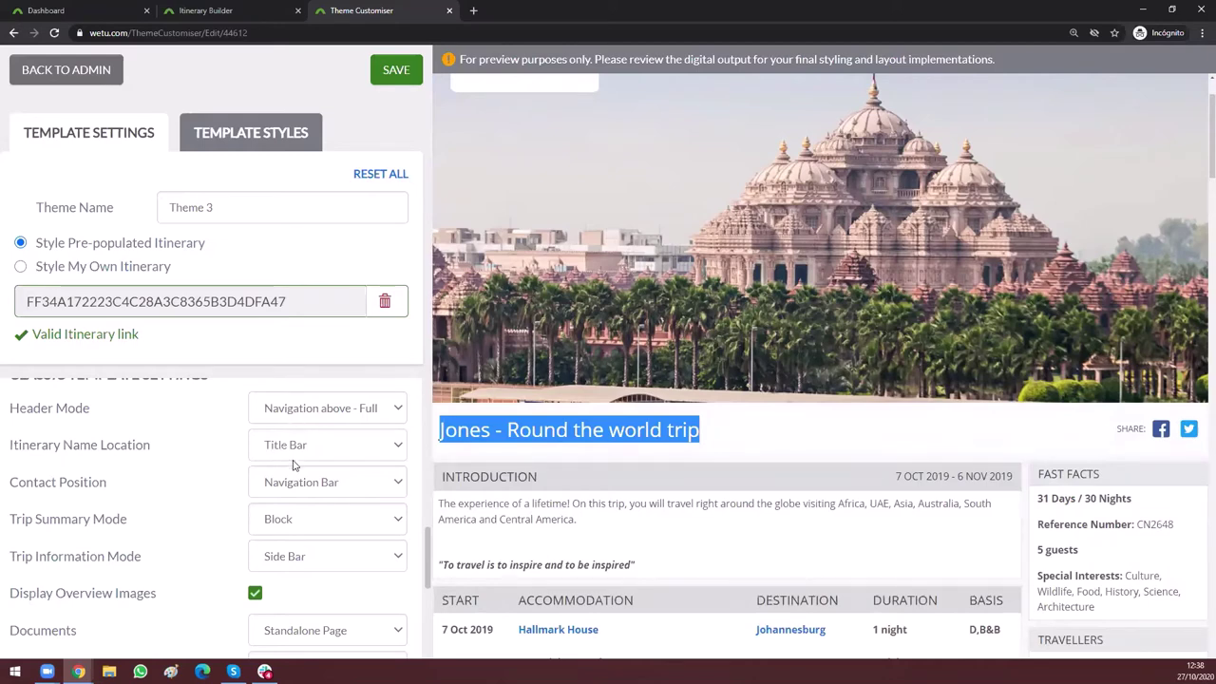
Step: Set the Contact Position to Banner Image and check the consultant's contact card in the preview
{"action": "triple_click", "coordinate": [92, 485]}
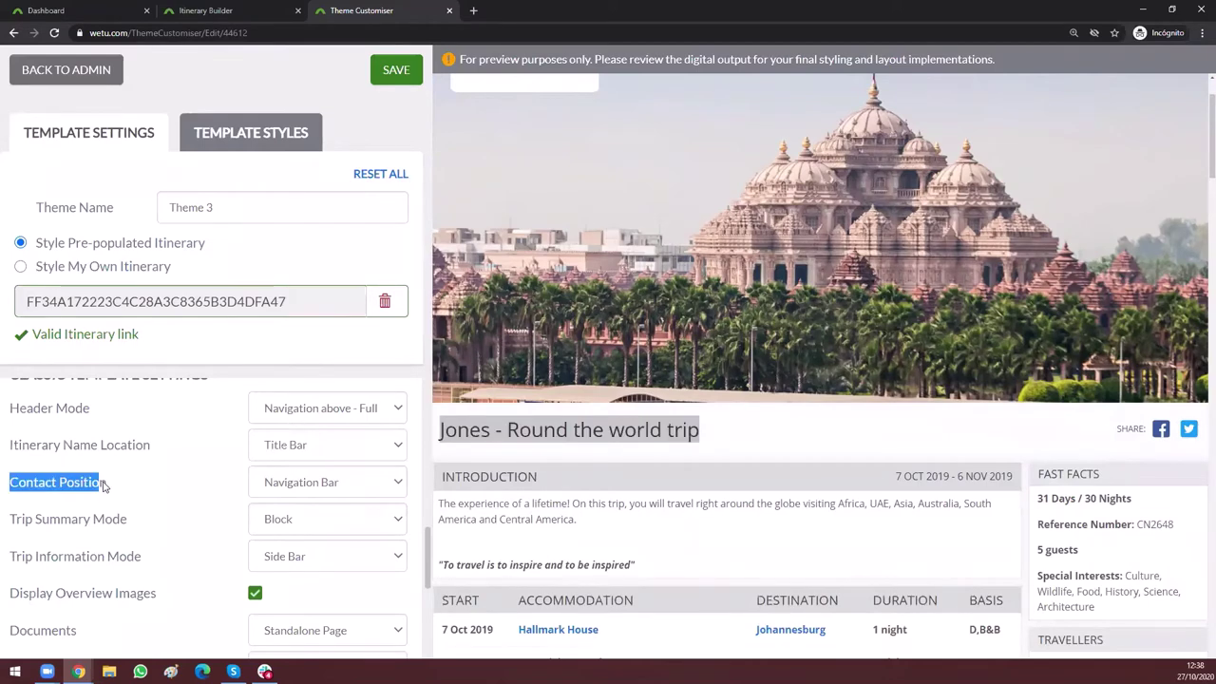
{"action": "scroll", "coordinate": [962, 491], "scroll_direction": "up", "scroll_amount": 1}
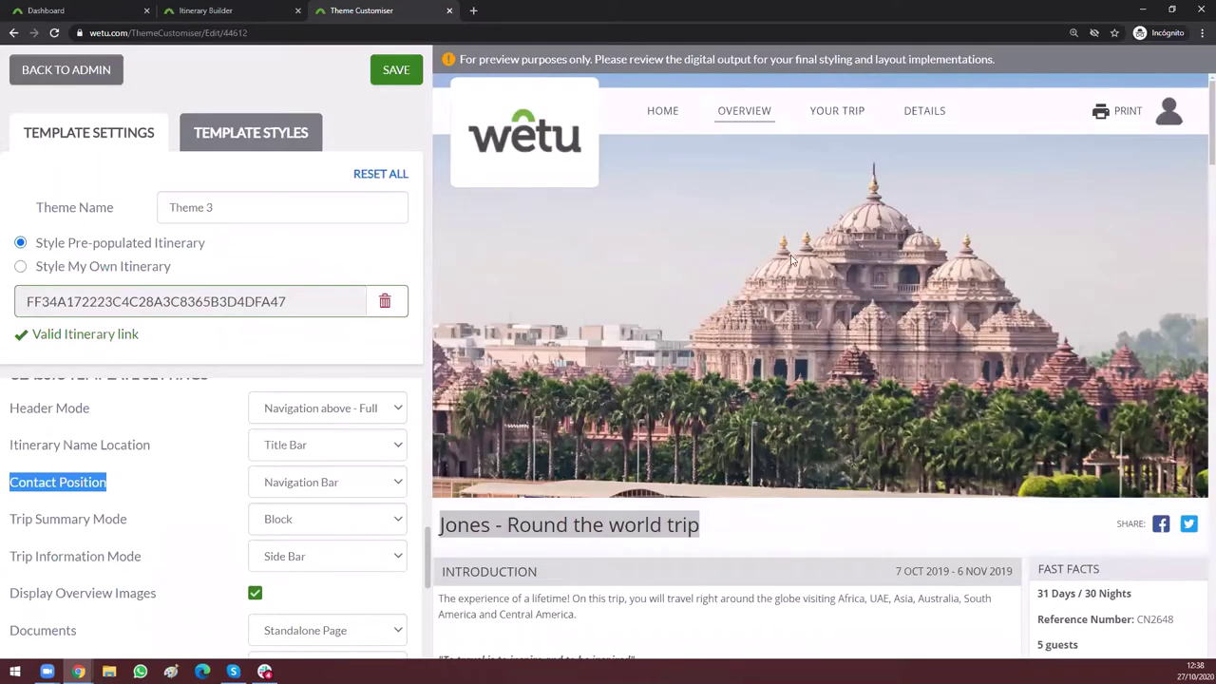
{"action": "mouse_move", "coordinate": [1173, 111]}
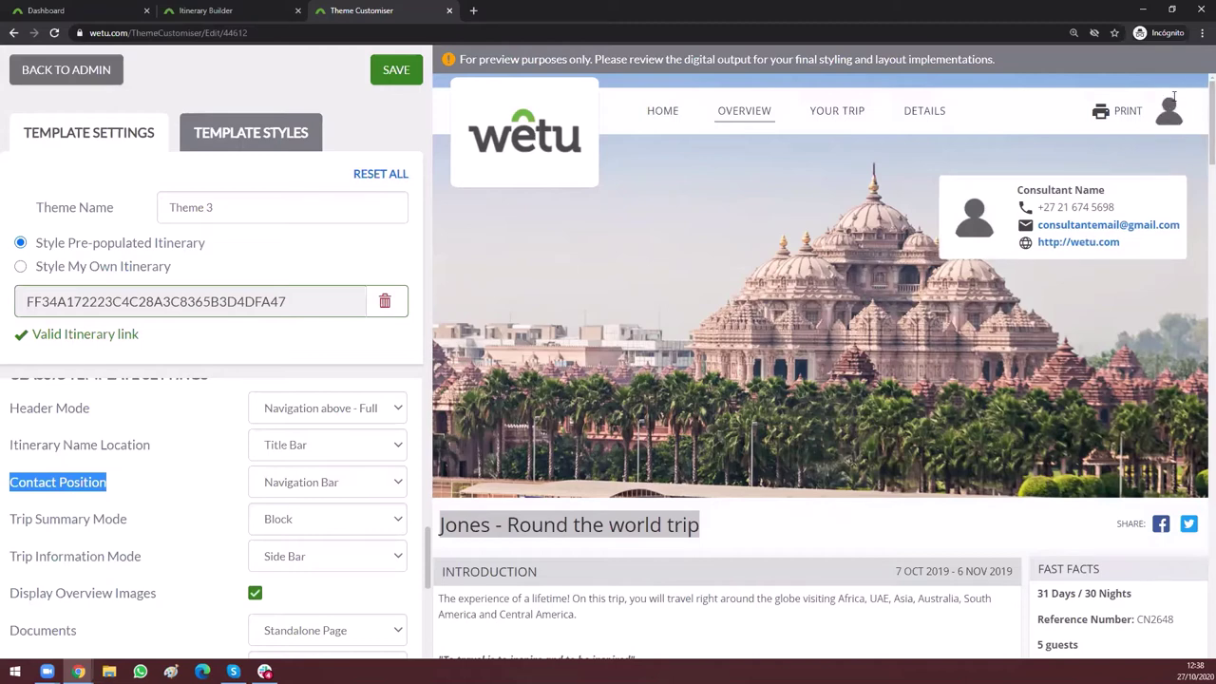
{"action": "left_click", "coordinate": [304, 482]}
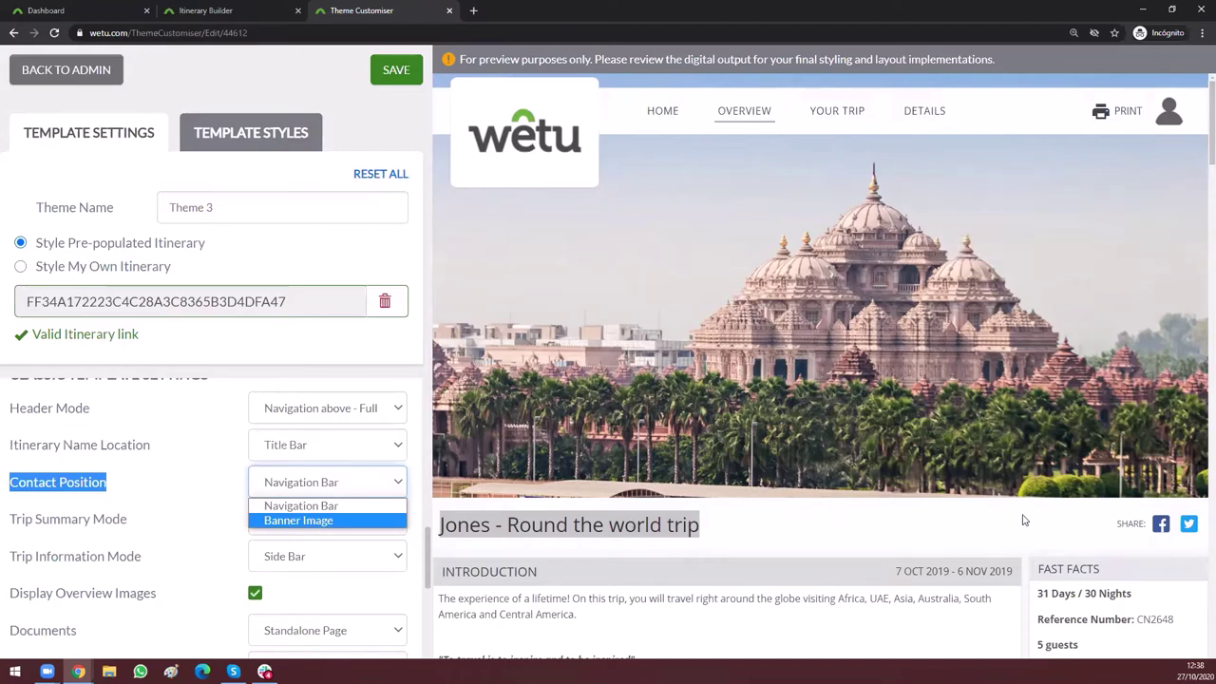
{"action": "key", "text": "Return"}
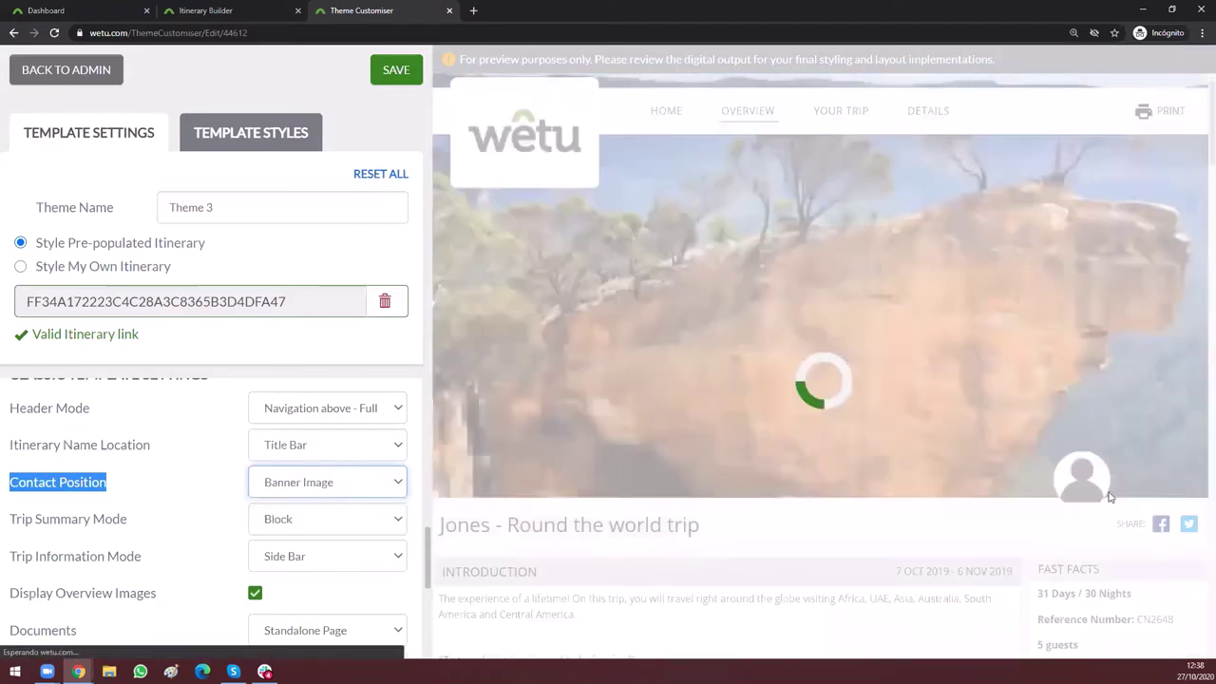
{"action": "mouse_move", "coordinate": [1085, 492]}
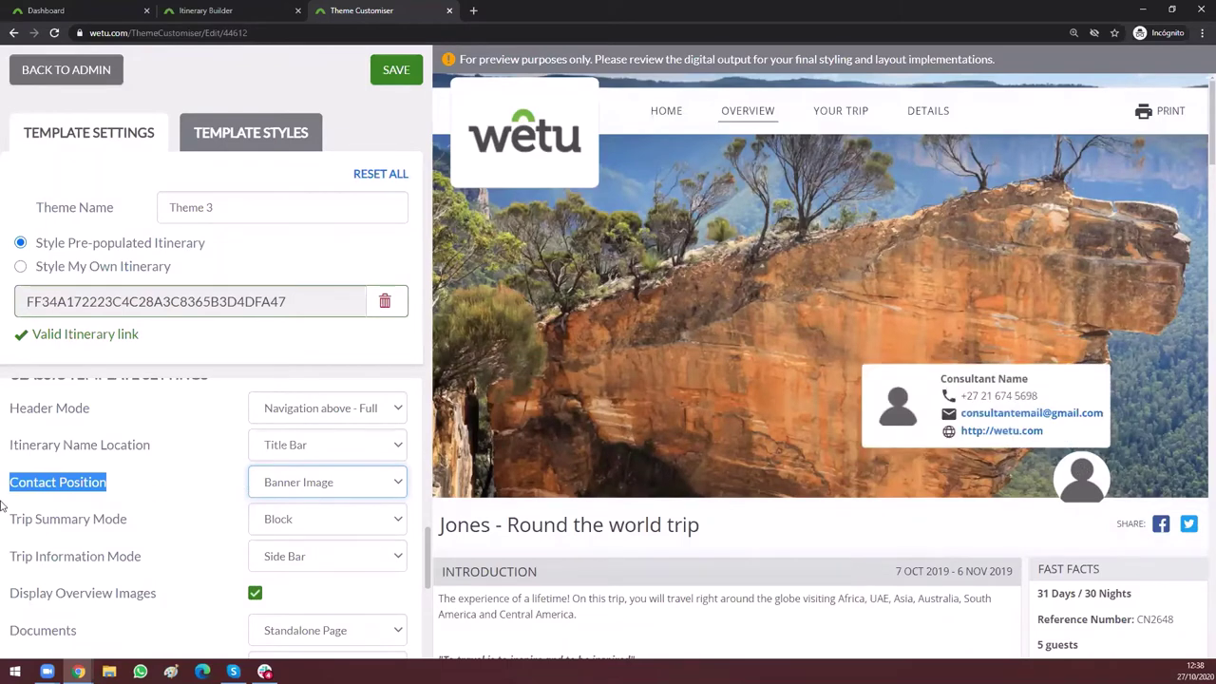
Step: Examine how the Block trip summary mode lays out the accommodation table on the preview's overview page
{"action": "left_click", "coordinate": [22, 521]}
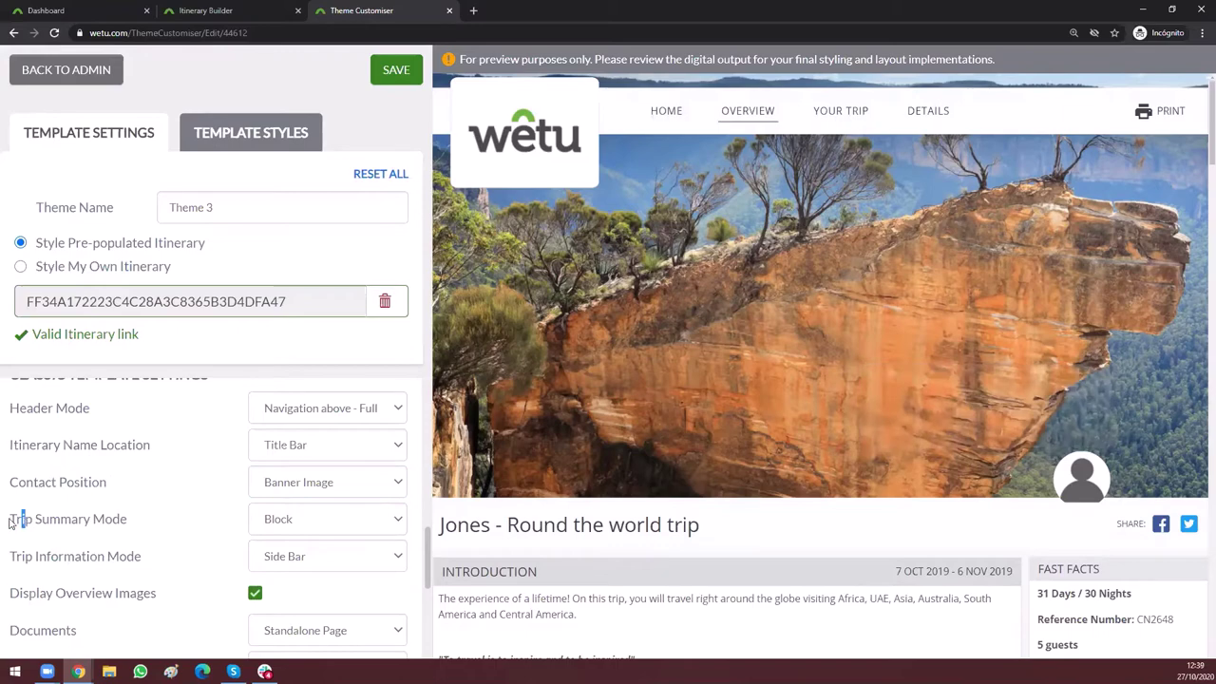
{"action": "triple_click", "coordinate": [57, 524]}
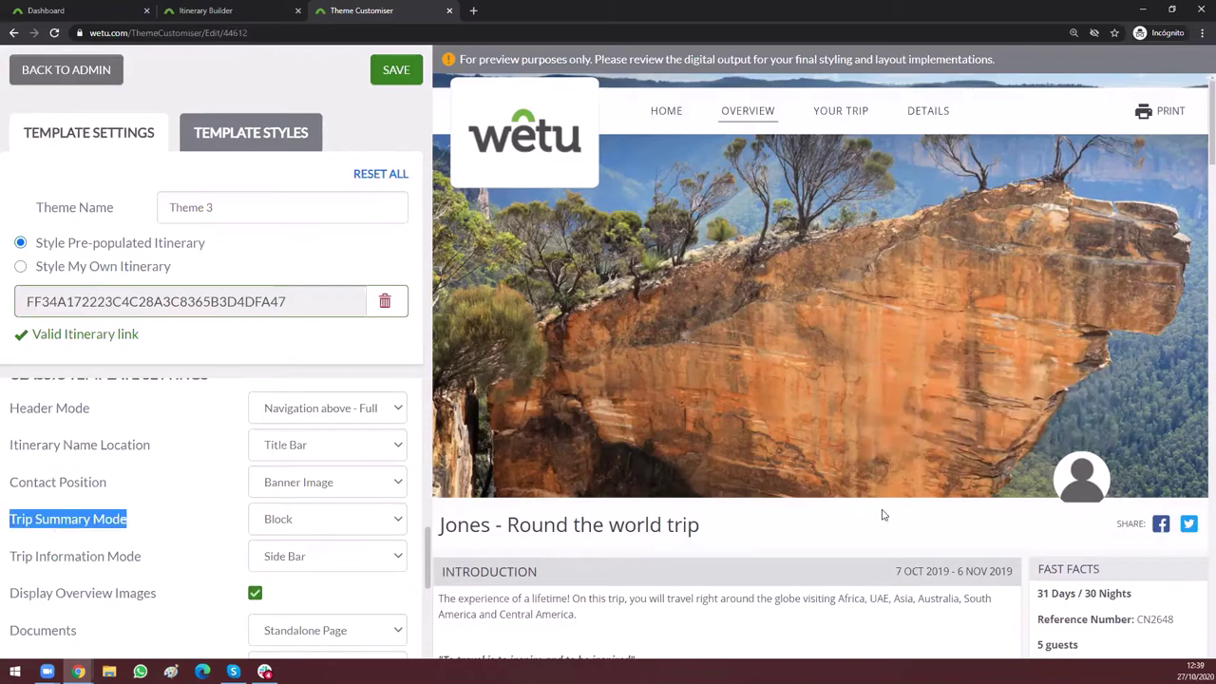
{"action": "scroll", "coordinate": [882, 514], "scroll_direction": "down", "scroll_amount": 3}
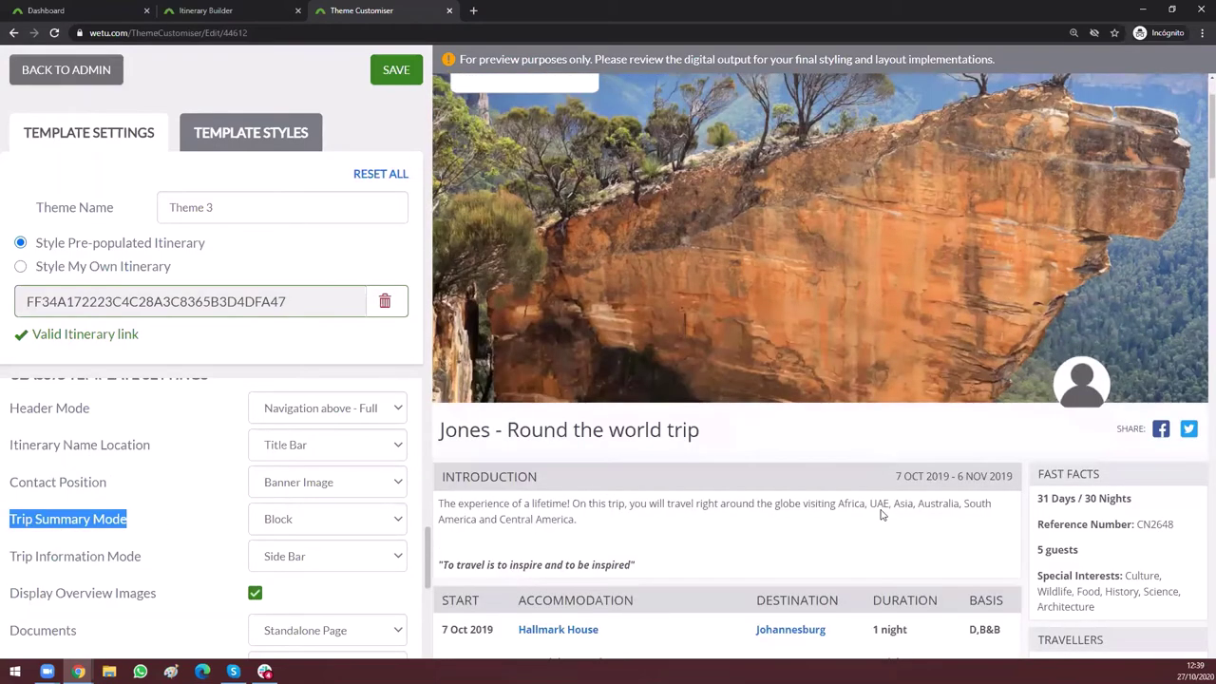
{"action": "scroll", "coordinate": [883, 510], "scroll_direction": "down", "scroll_amount": 2}
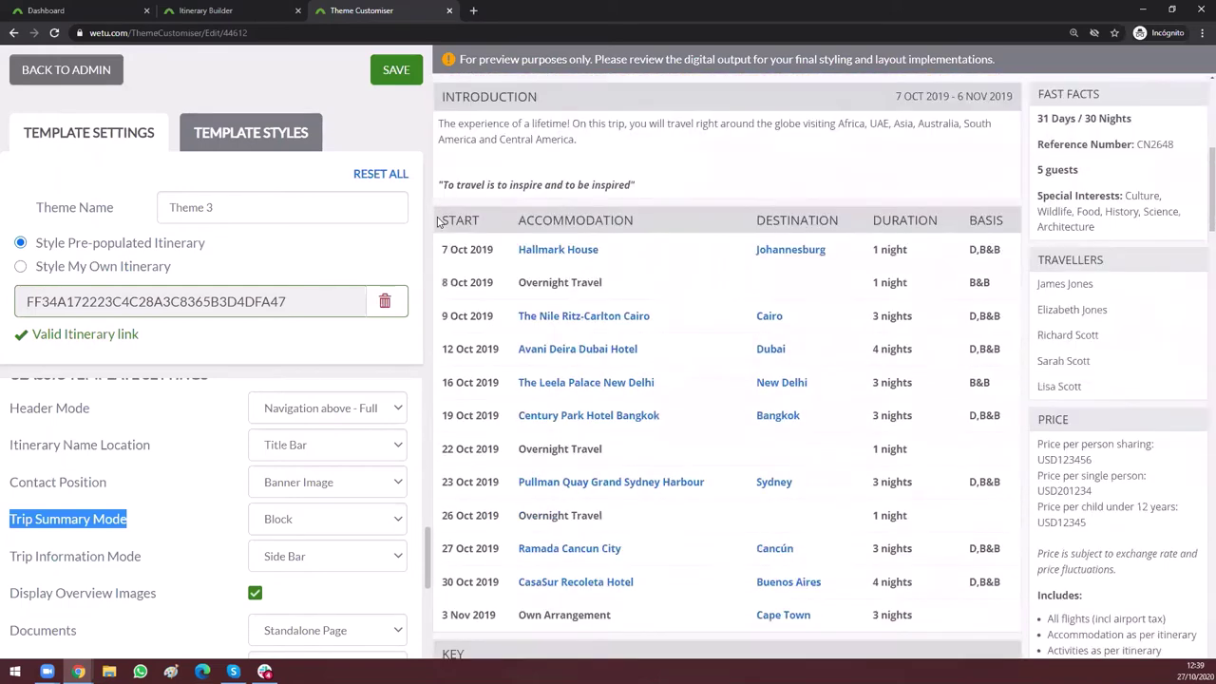
{"action": "left_click_drag", "start_coordinate": [439, 220], "coordinate": [880, 220]}
{"action": "left_click_drag", "start_coordinate": [956, 624], "coordinate": [973, 597]}
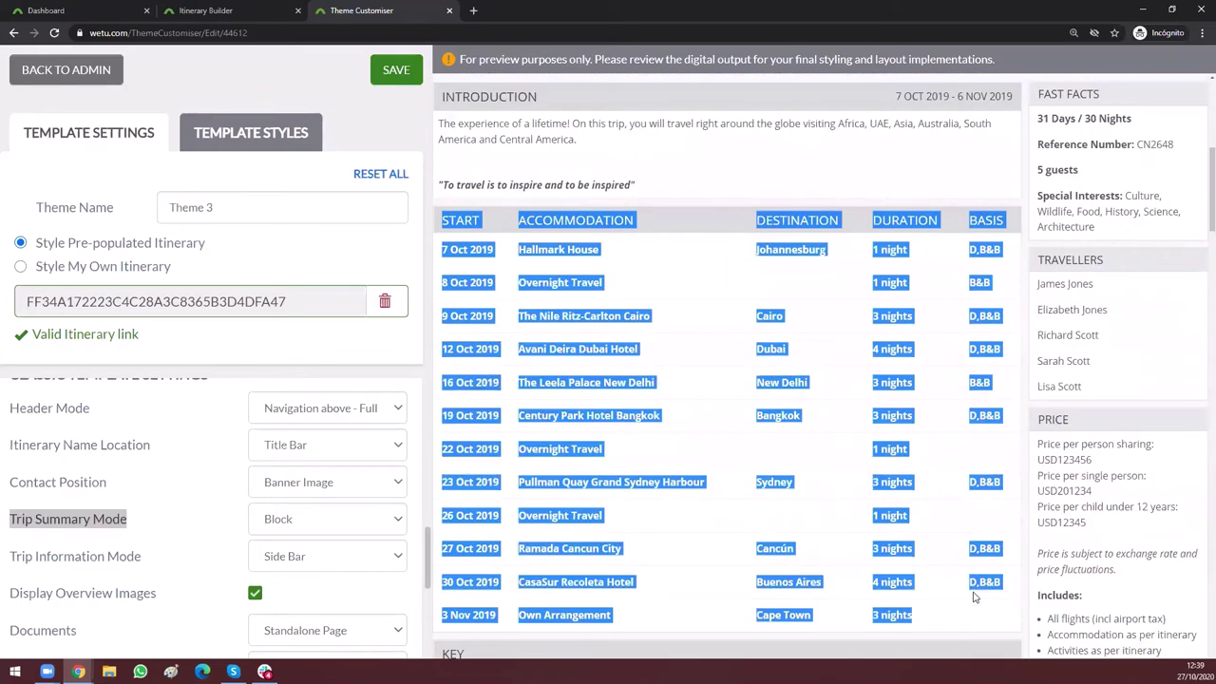
{"action": "left_click", "coordinate": [819, 169]}
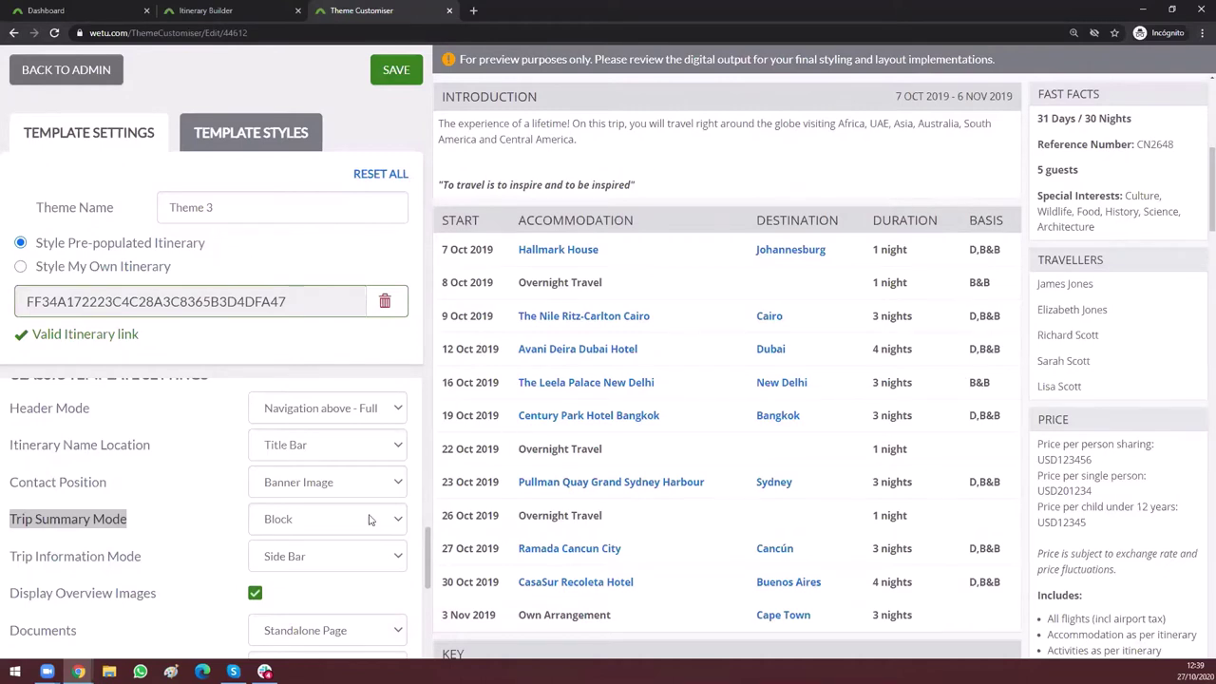
Step: Try the trip summary modes Gallery and Grid, comparing their overview layouts in the preview
{"action": "left_click", "coordinate": [295, 520]}
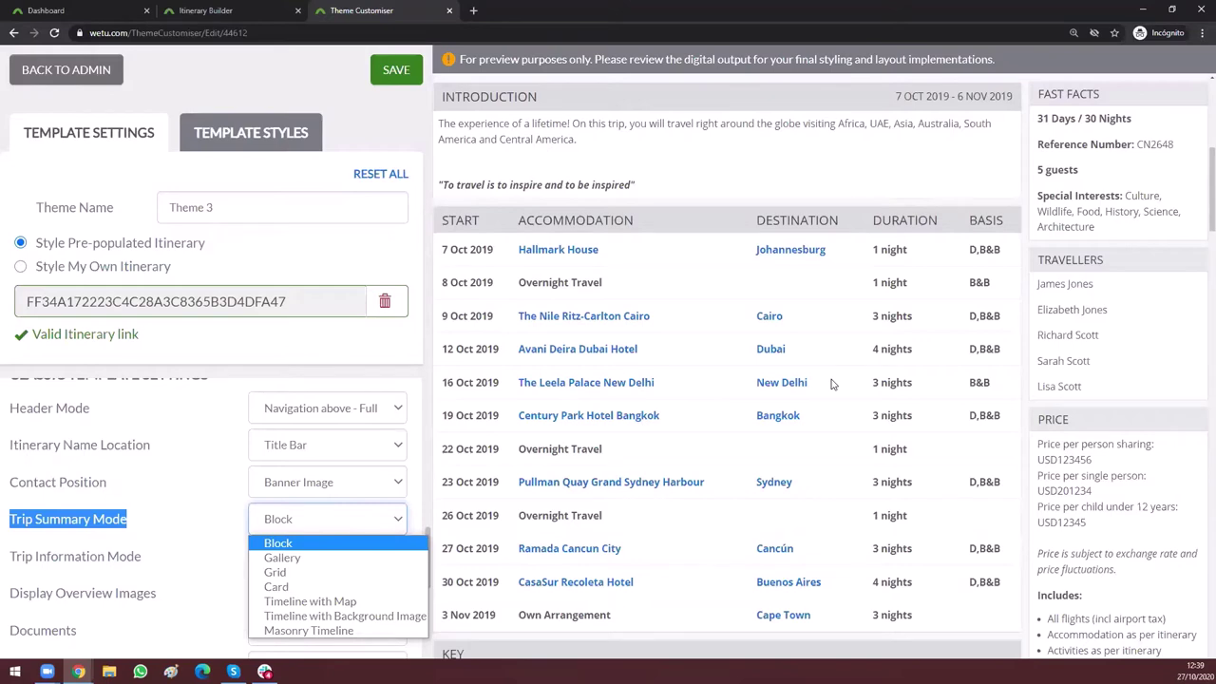
{"action": "left_click", "coordinate": [270, 558]}
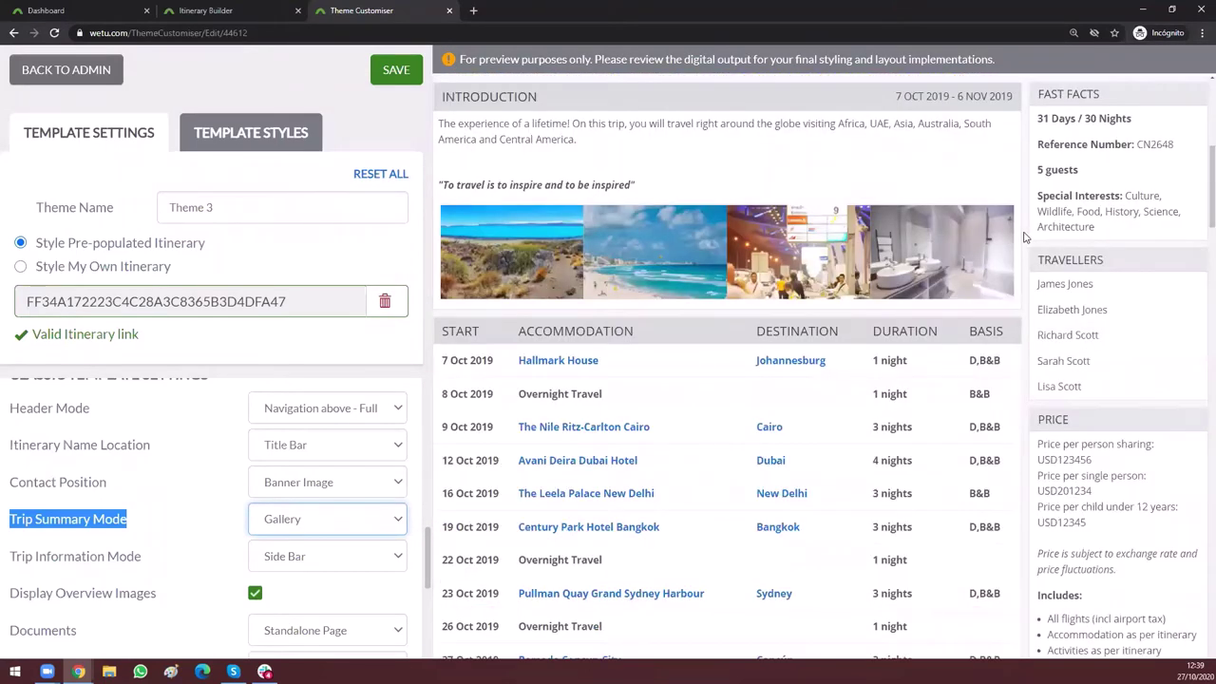
{"action": "left_click", "coordinate": [325, 527]}
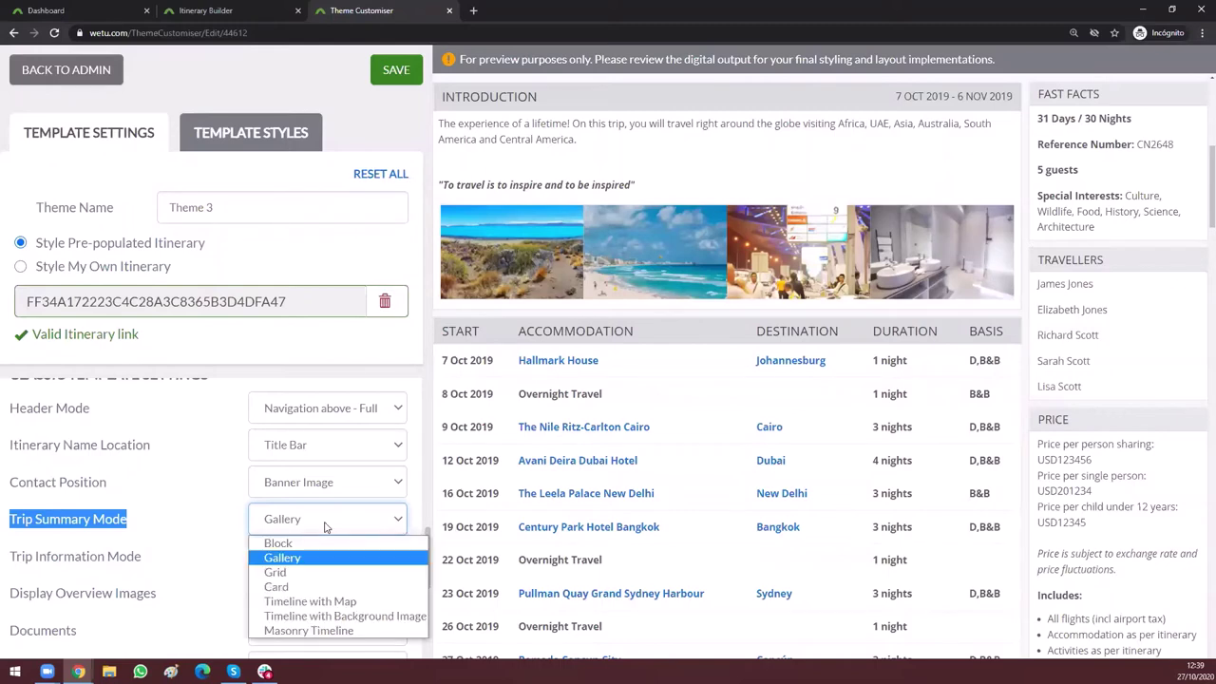
{"action": "left_click", "coordinate": [295, 574]}
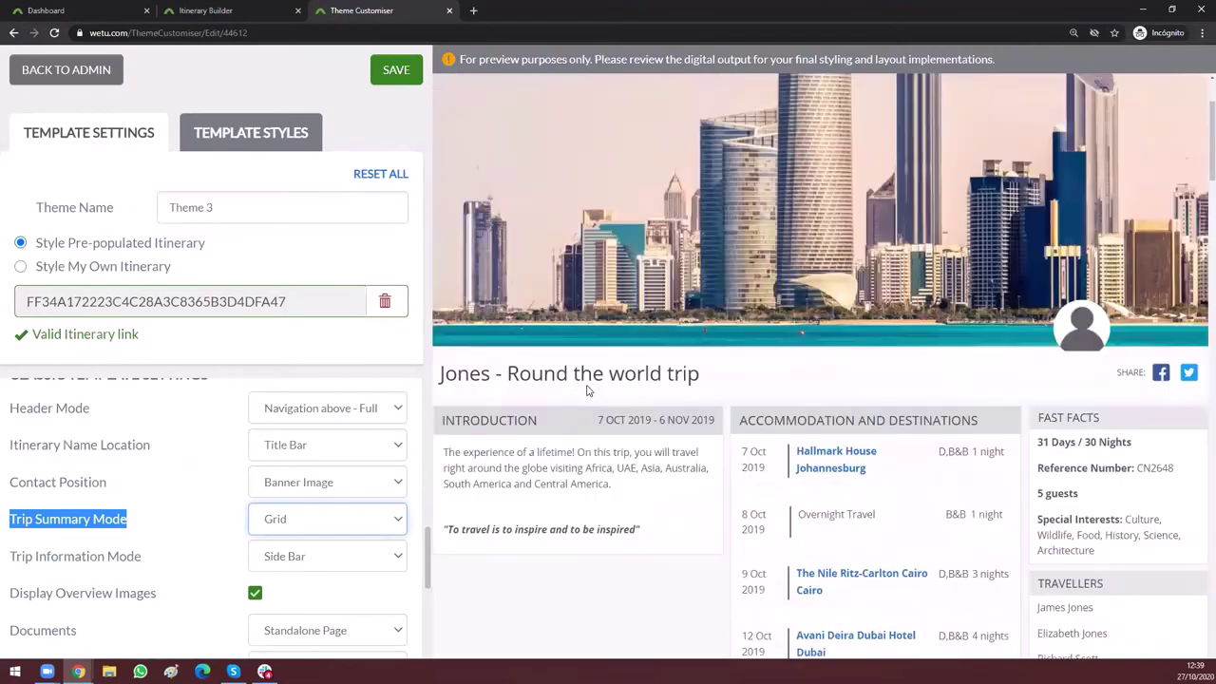
{"action": "scroll", "coordinate": [547, 279], "scroll_direction": "down", "scroll_amount": 1}
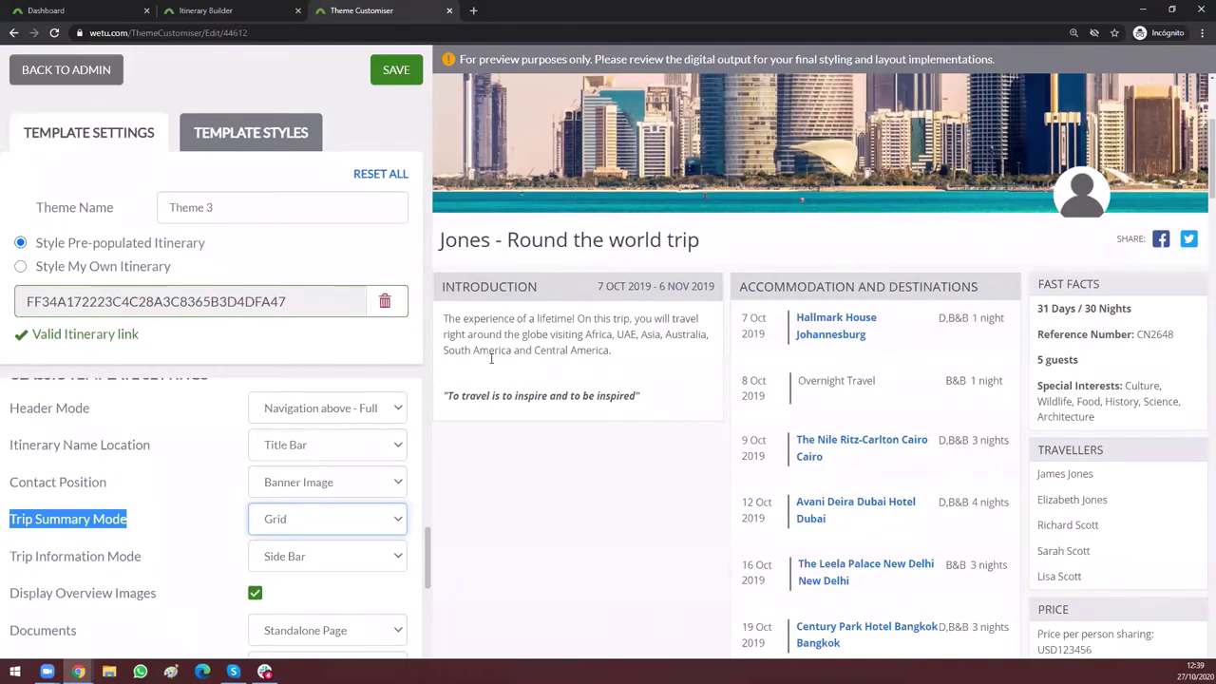
{"action": "scroll", "coordinate": [936, 353], "scroll_direction": "down", "scroll_amount": 4}
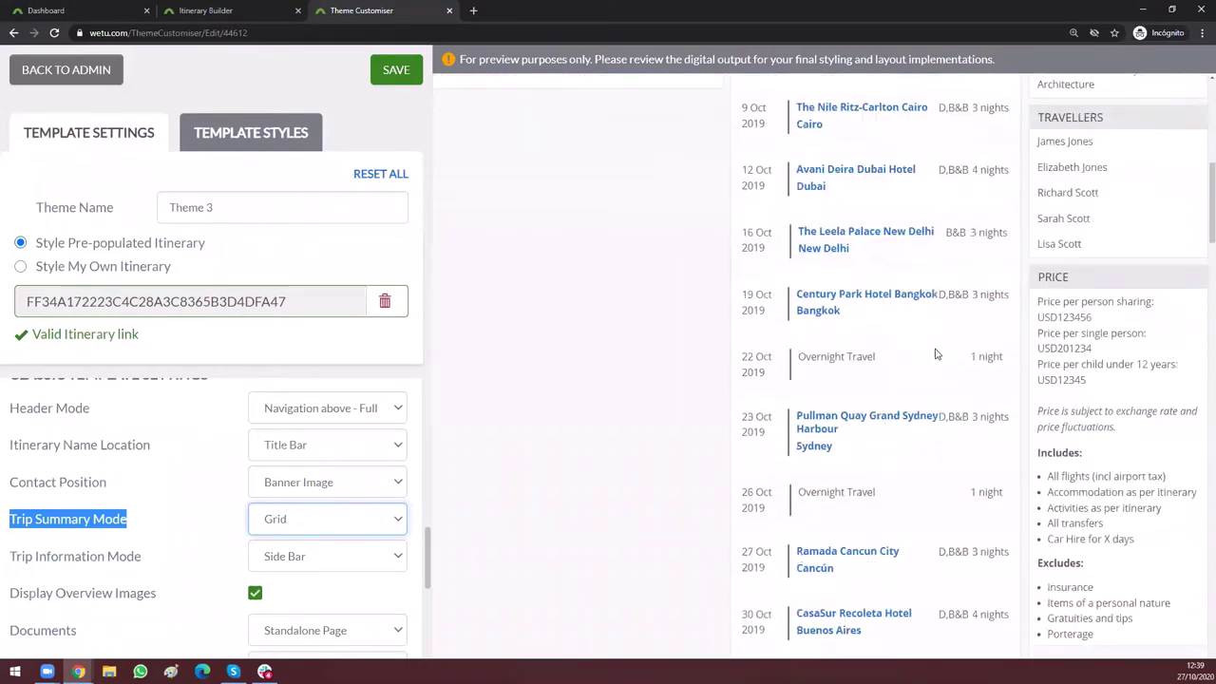
{"action": "scroll", "coordinate": [937, 353], "scroll_direction": "up", "scroll_amount": 4}
Step: Set the Trip Summary Mode to Card and review the accommodation and destination cards in the preview
{"action": "left_click", "coordinate": [312, 528]}
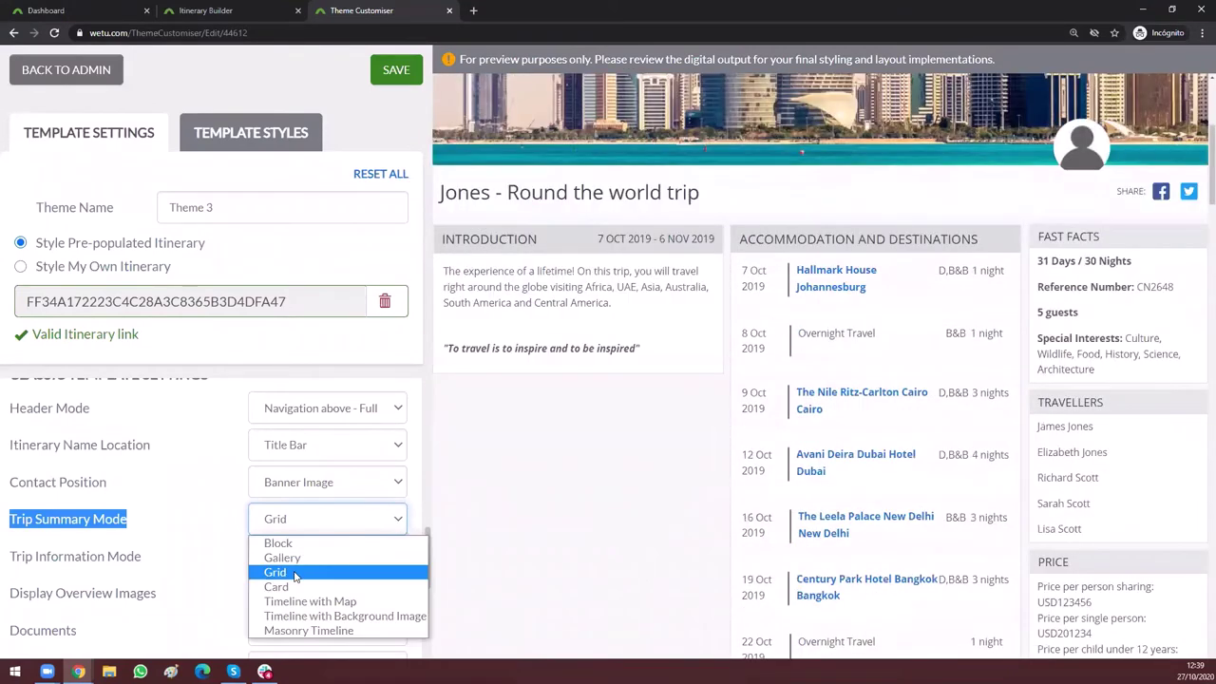
{"action": "left_click", "coordinate": [277, 587]}
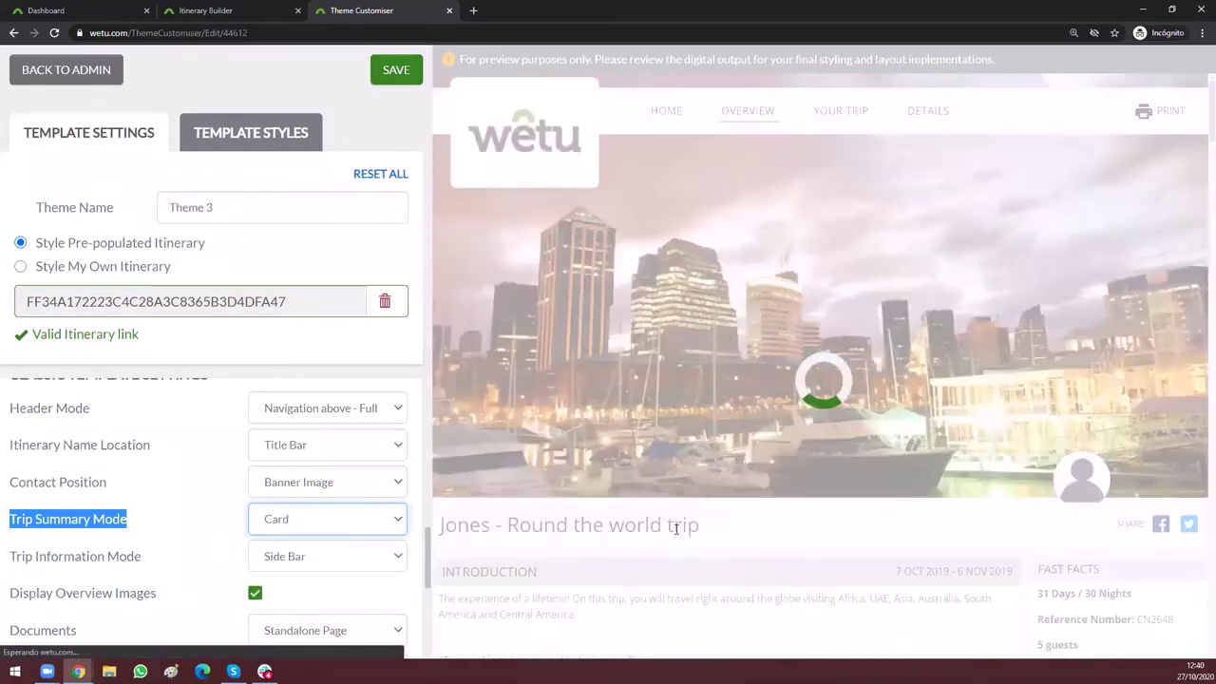
{"action": "scroll", "coordinate": [545, 404], "scroll_direction": "down", "scroll_amount": 4}
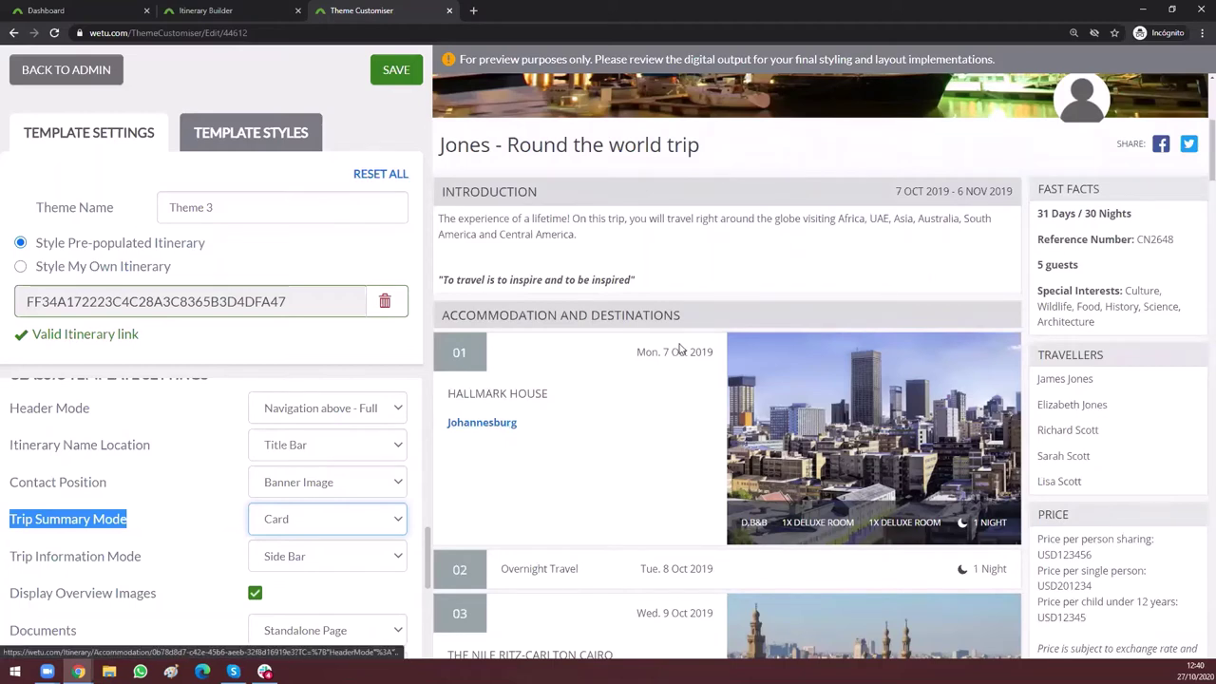
{"action": "left_click_drag", "start_coordinate": [637, 351], "coordinate": [705, 356]}
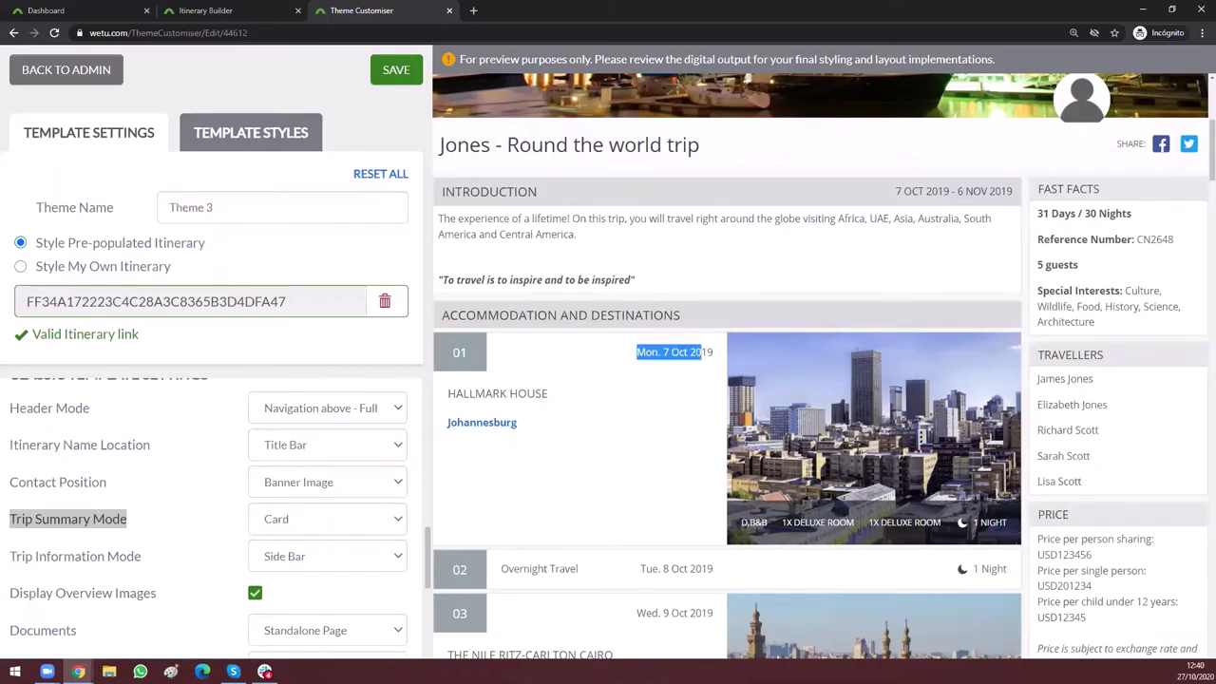
{"action": "left_click", "coordinate": [614, 429]}
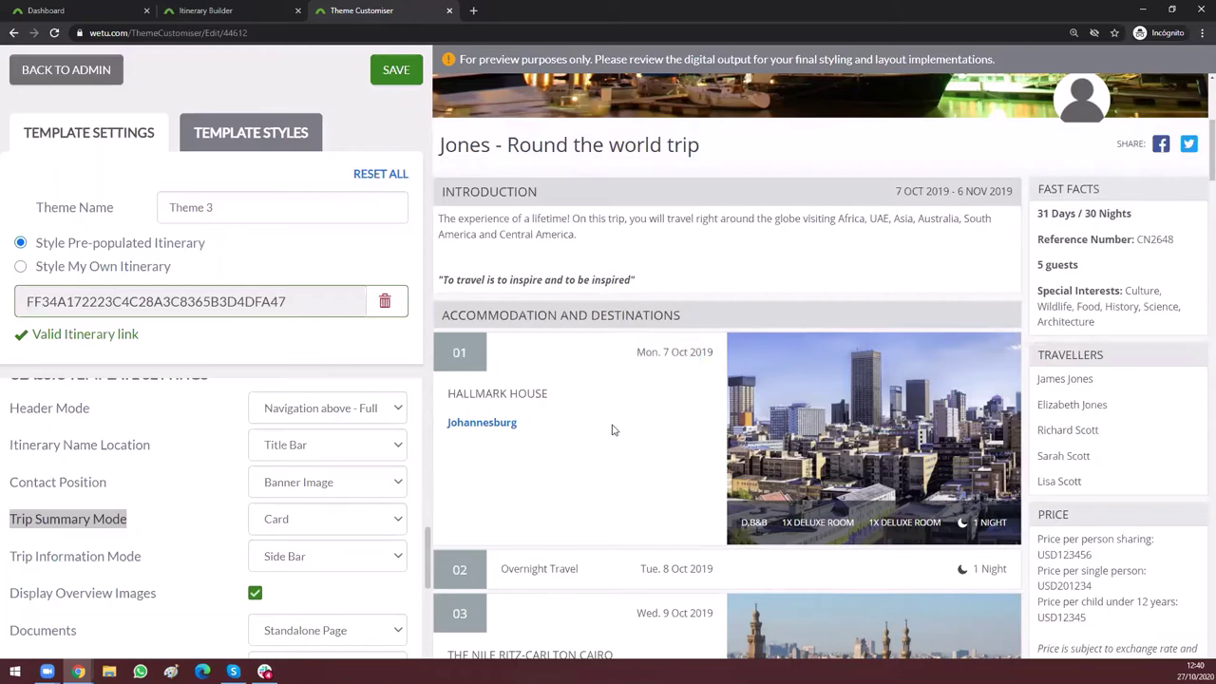
{"action": "scroll", "coordinate": [618, 428], "scroll_direction": "down", "scroll_amount": 3}
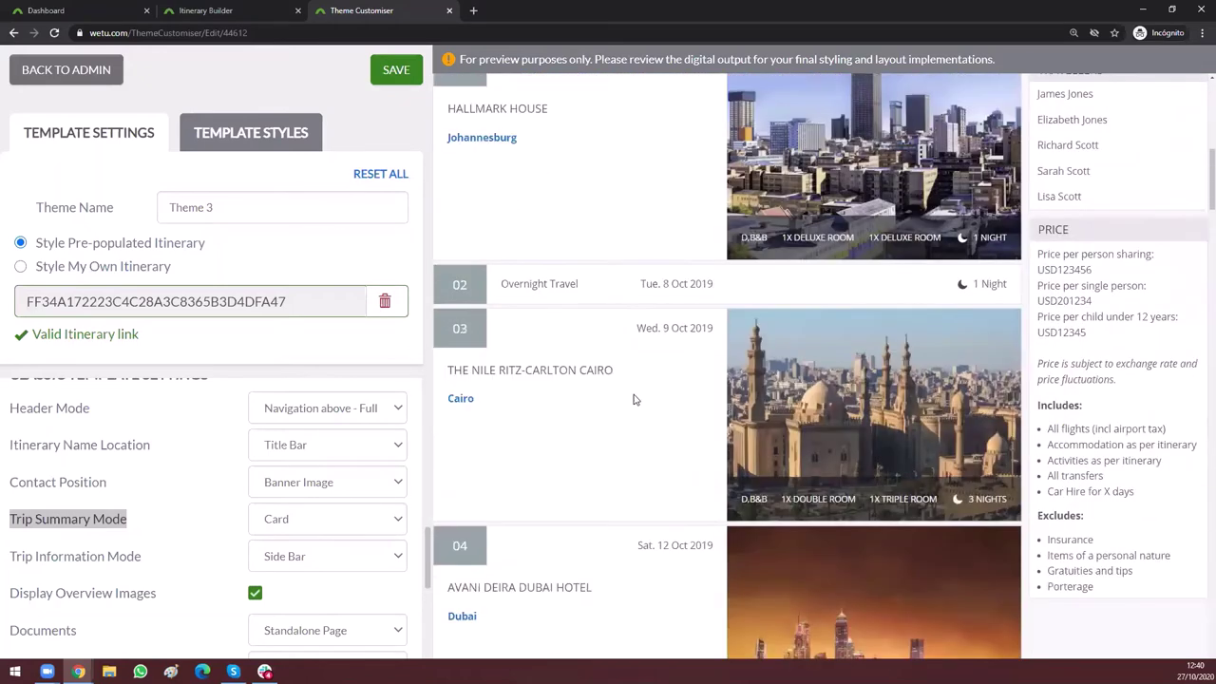
{"action": "scroll", "coordinate": [634, 398], "scroll_direction": "down", "scroll_amount": 5}
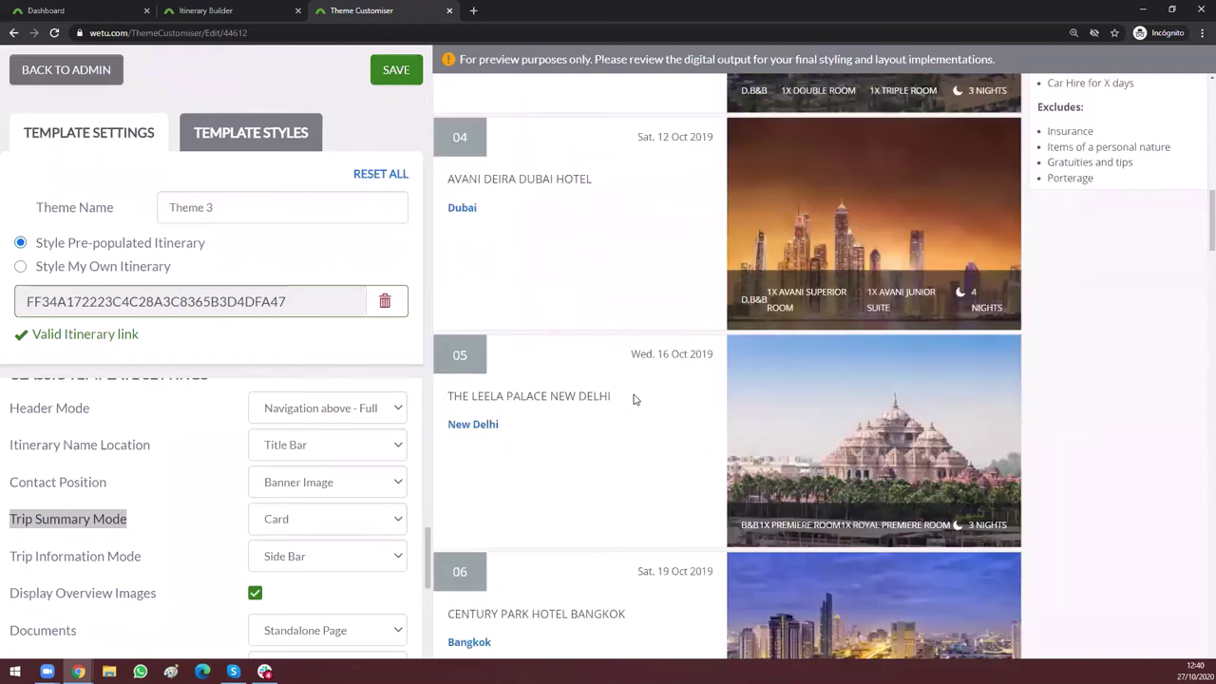
Step: Try the Trip Summary Mode Timeline with Map and explore the accommodation timeline and route map in the preview
{"action": "scroll", "coordinate": [634, 399], "scroll_direction": "down", "scroll_amount": 4}
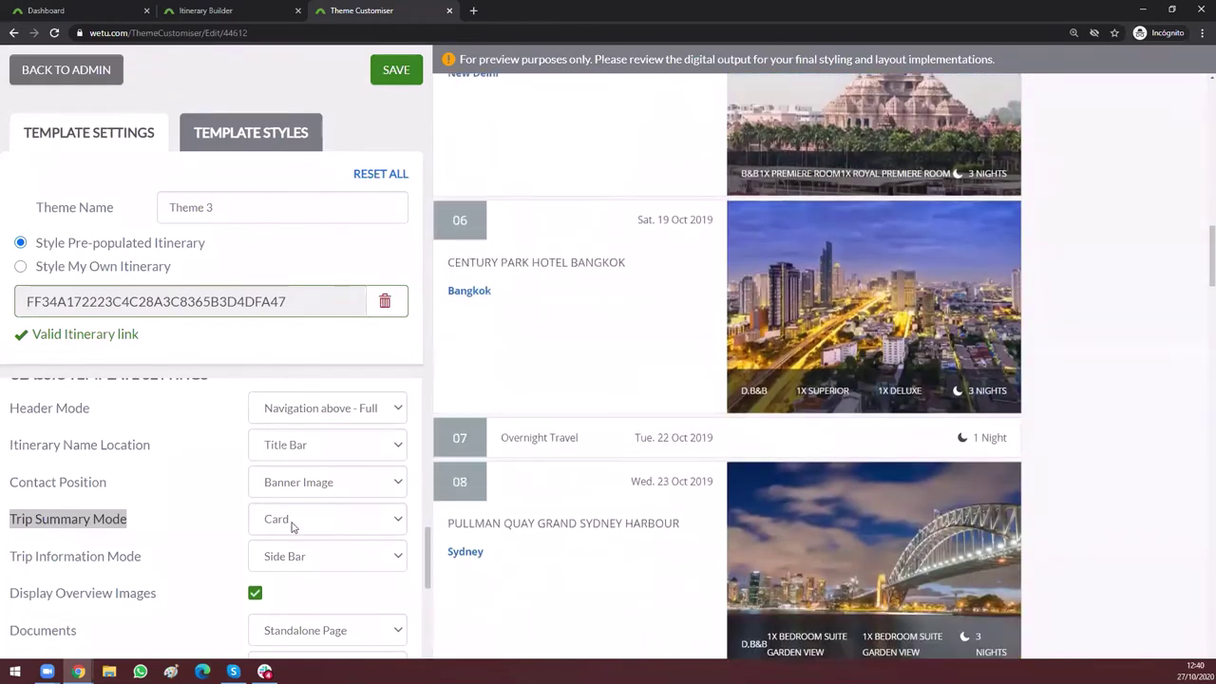
{"action": "left_click", "coordinate": [292, 525]}
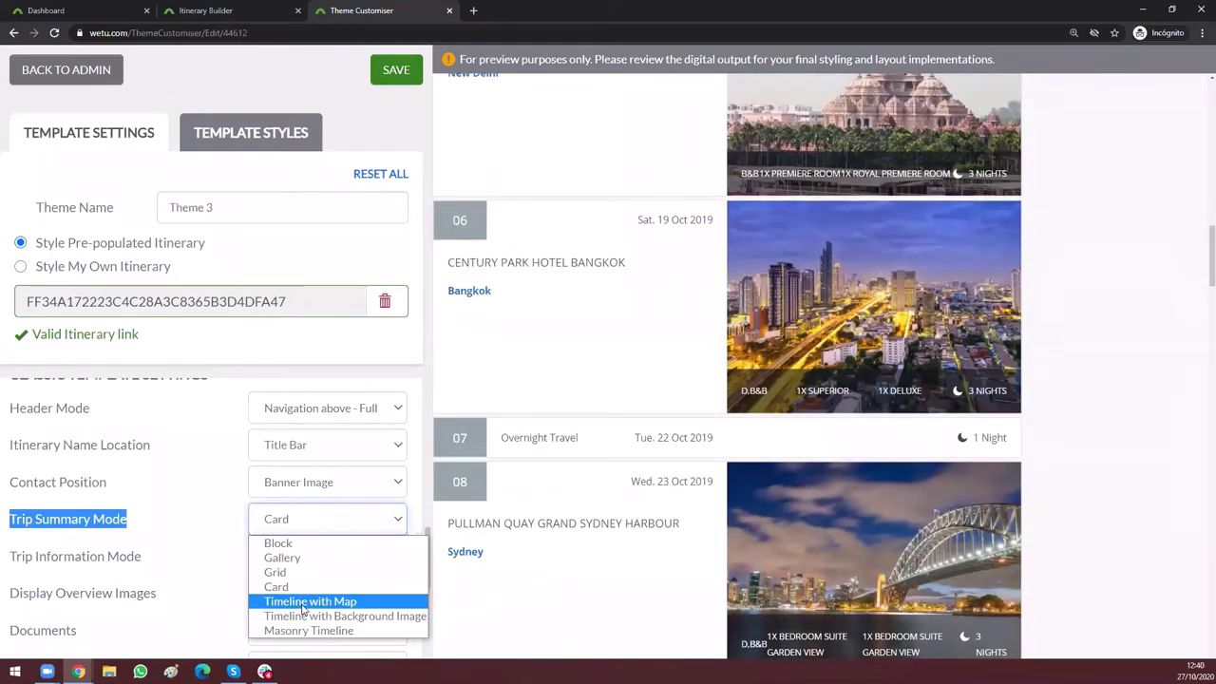
{"action": "left_click", "coordinate": [304, 601]}
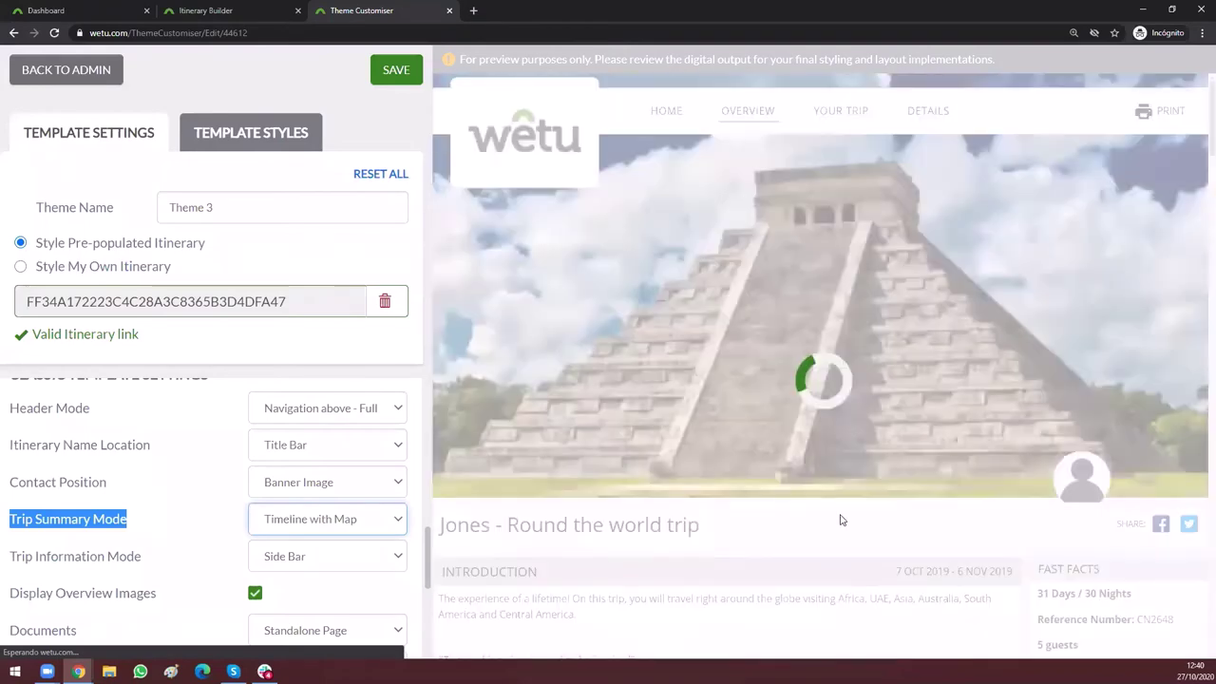
{"action": "scroll", "coordinate": [665, 481], "scroll_direction": "down", "scroll_amount": 3}
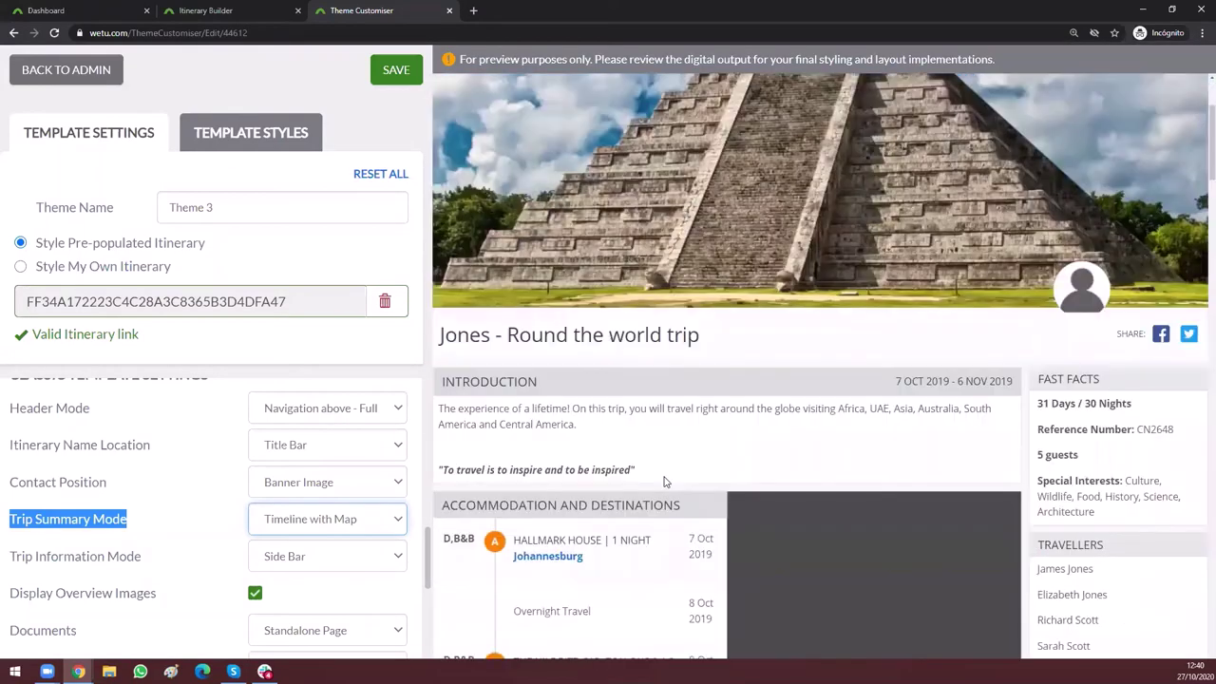
{"action": "scroll", "coordinate": [607, 481], "scroll_direction": "down", "scroll_amount": 2}
{"action": "scroll", "coordinate": [605, 481], "scroll_direction": "down", "scroll_amount": 1}
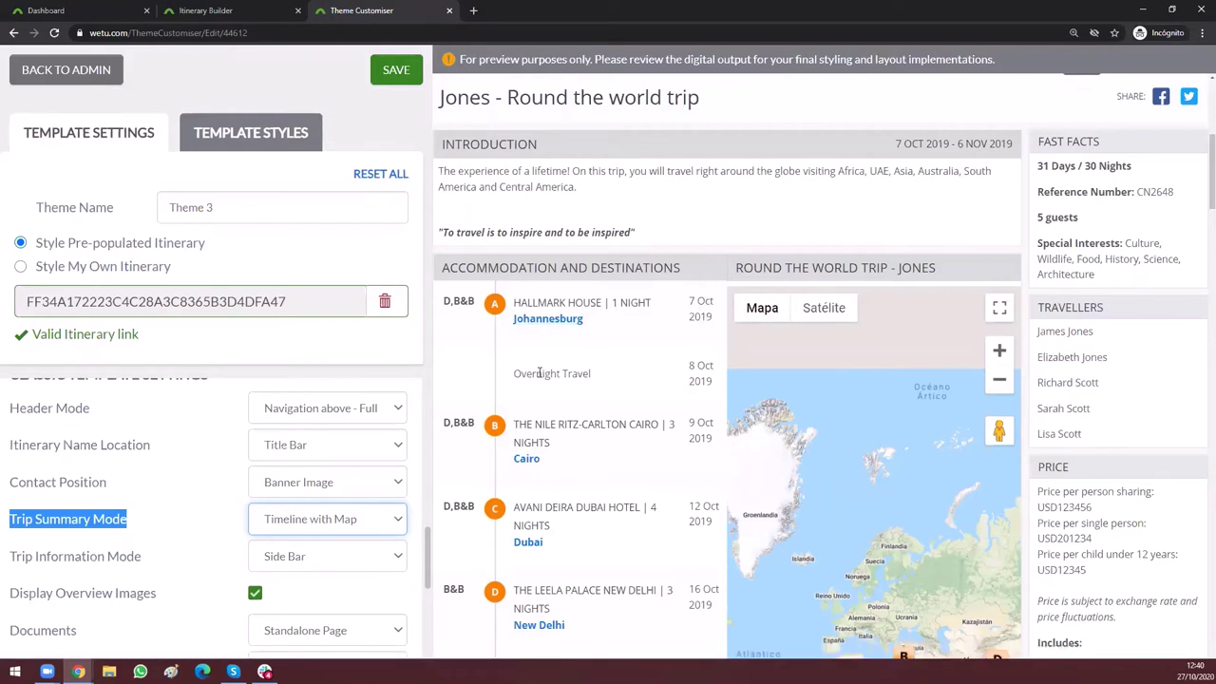
{"action": "scroll", "coordinate": [539, 373], "scroll_direction": "down", "scroll_amount": 2}
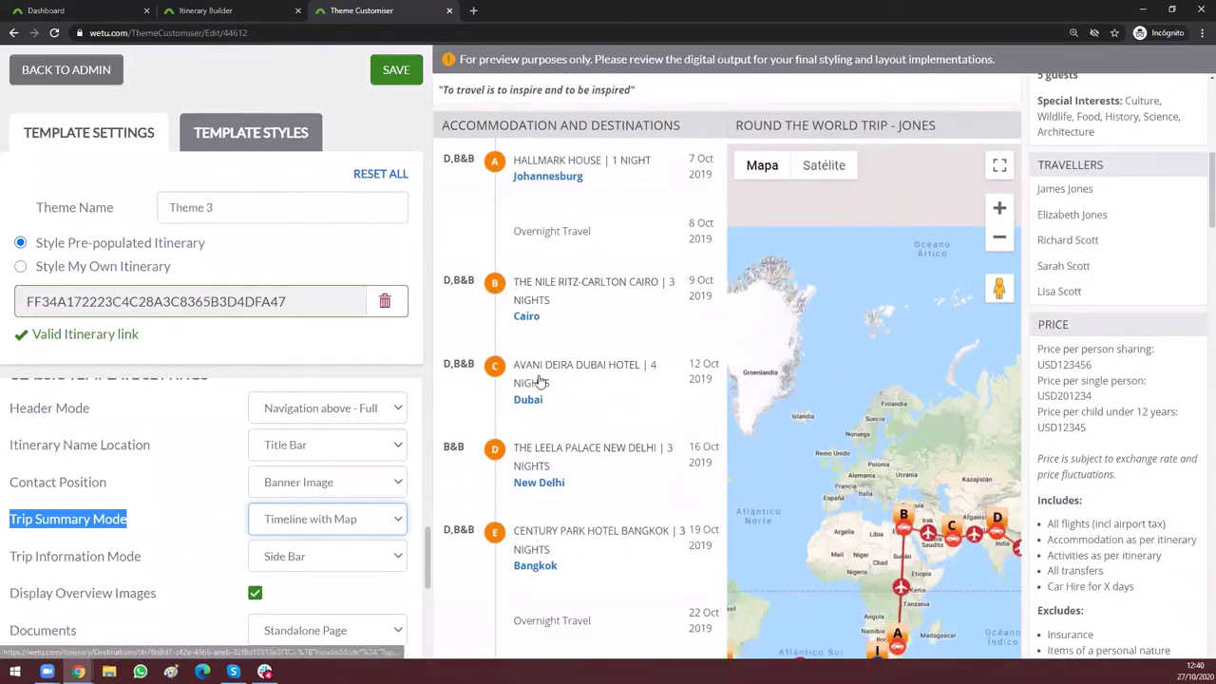
{"action": "scroll", "coordinate": [539, 380], "scroll_direction": "down", "scroll_amount": 2}
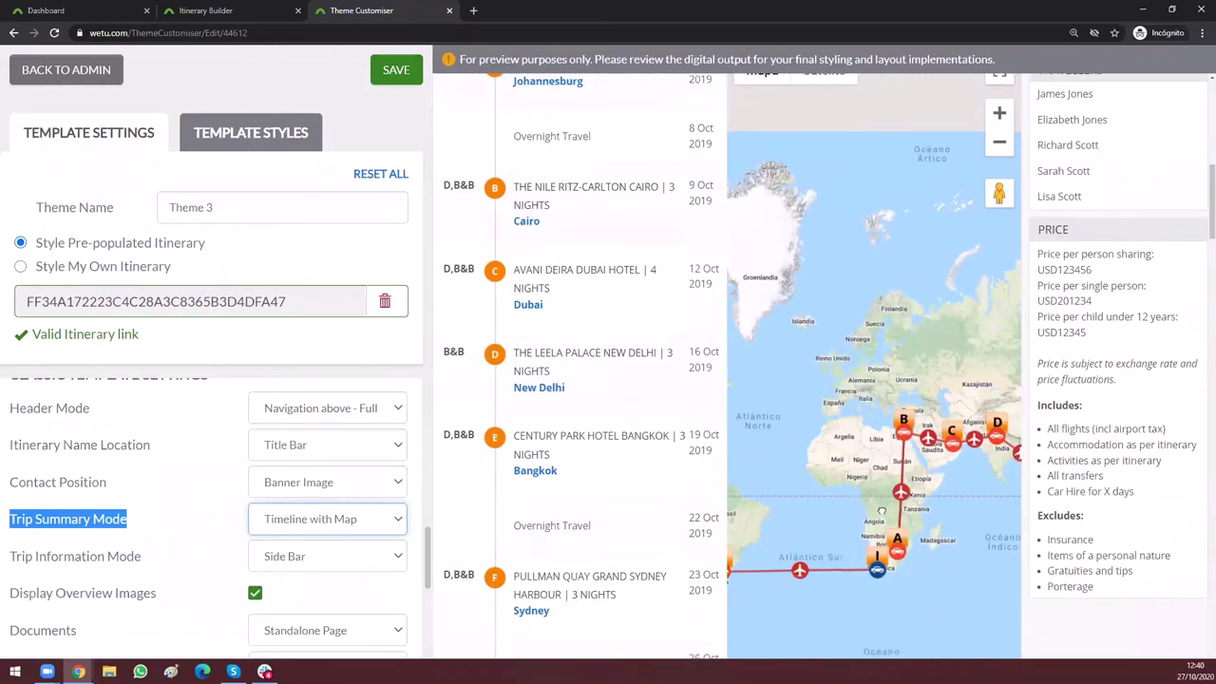
{"action": "left_click_drag", "start_coordinate": [881, 513], "coordinate": [964, 327]}
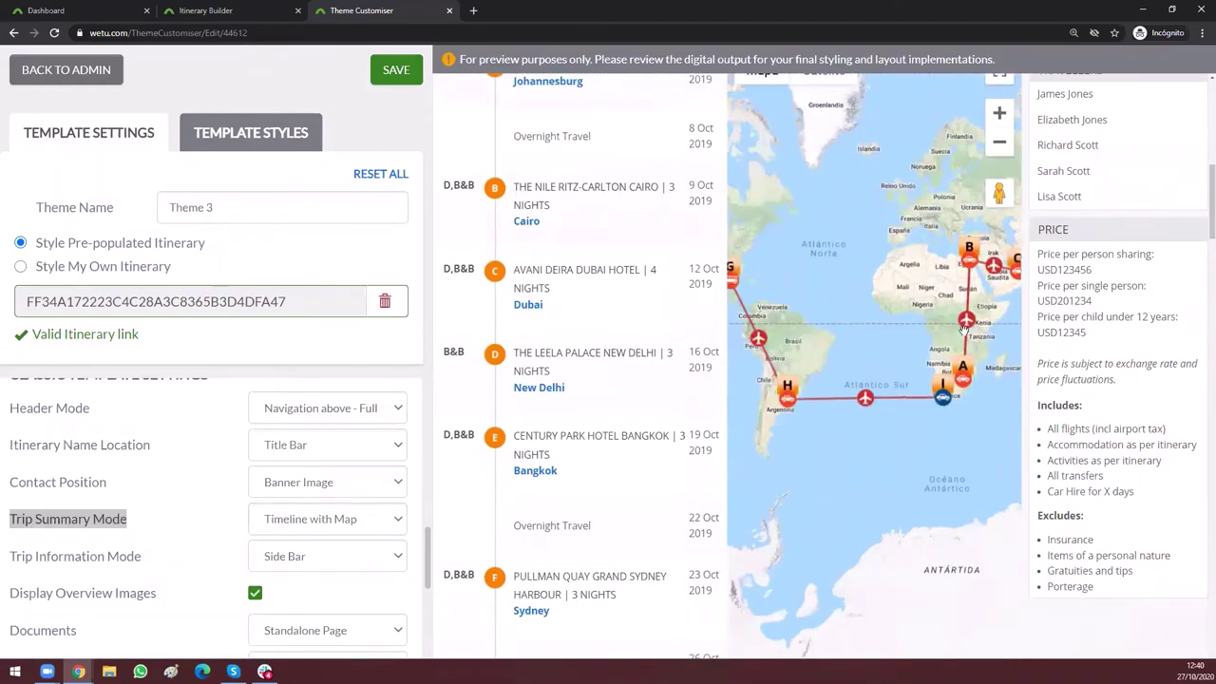
{"action": "left_click_drag", "start_coordinate": [788, 230], "coordinate": [948, 246]}
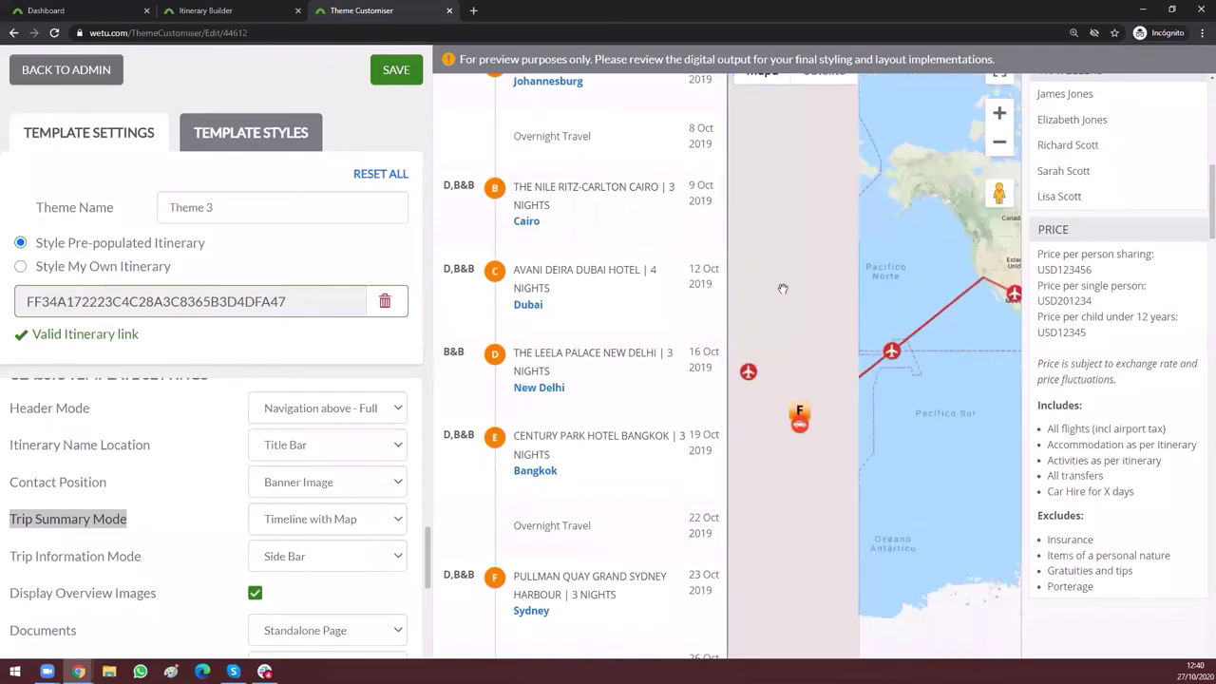
Step: Preview the theme with the own Colombia y Costa Rica itinerary and inspect the hotel, flight and transfer markers on its map
{"action": "left_click", "coordinate": [25, 268]}
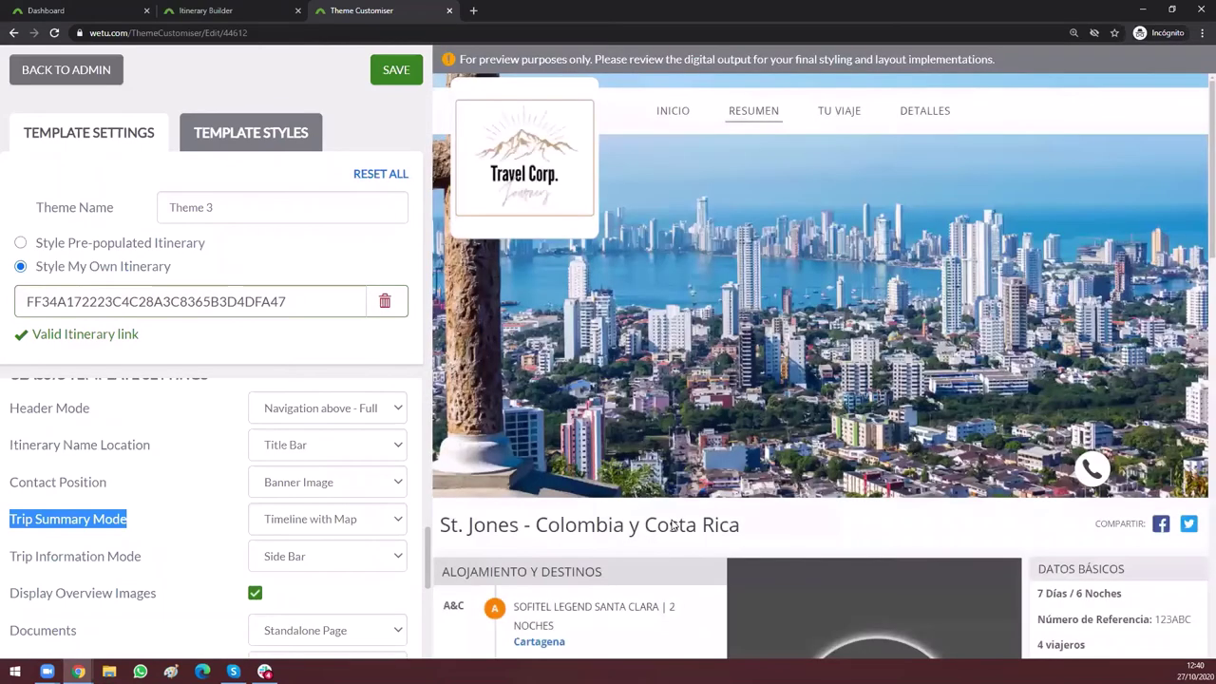
{"action": "scroll", "coordinate": [772, 491], "scroll_direction": "down", "scroll_amount": 4}
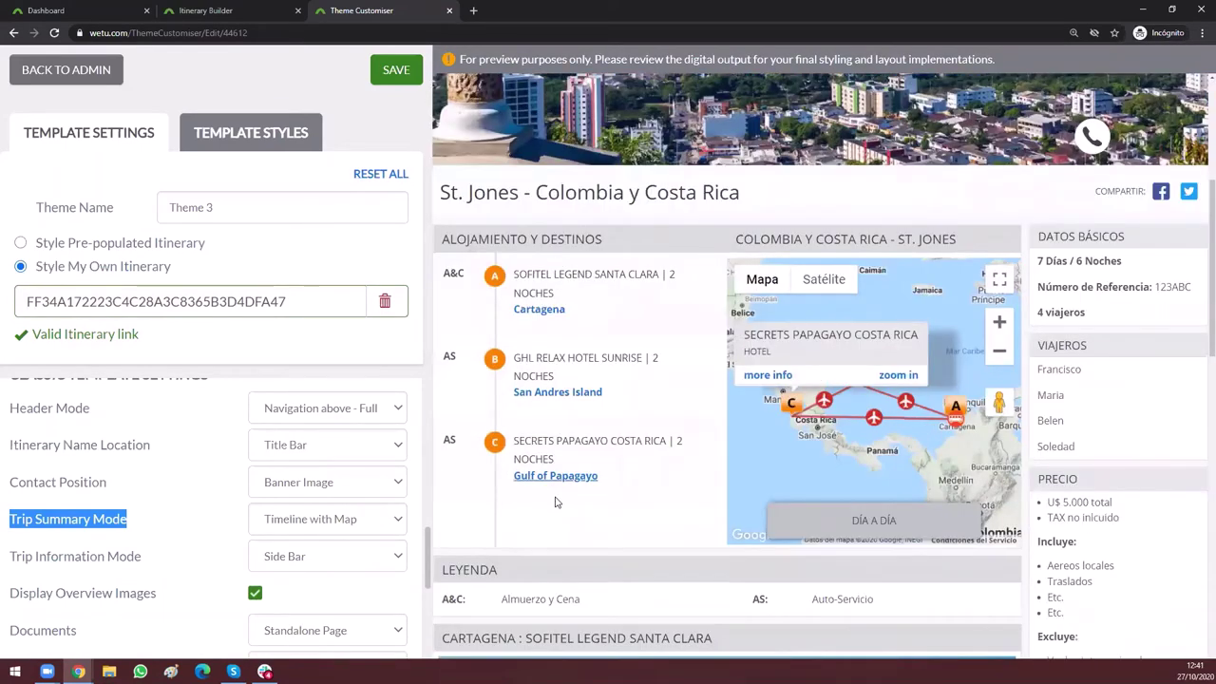
{"action": "mouse_move", "coordinate": [875, 401]}
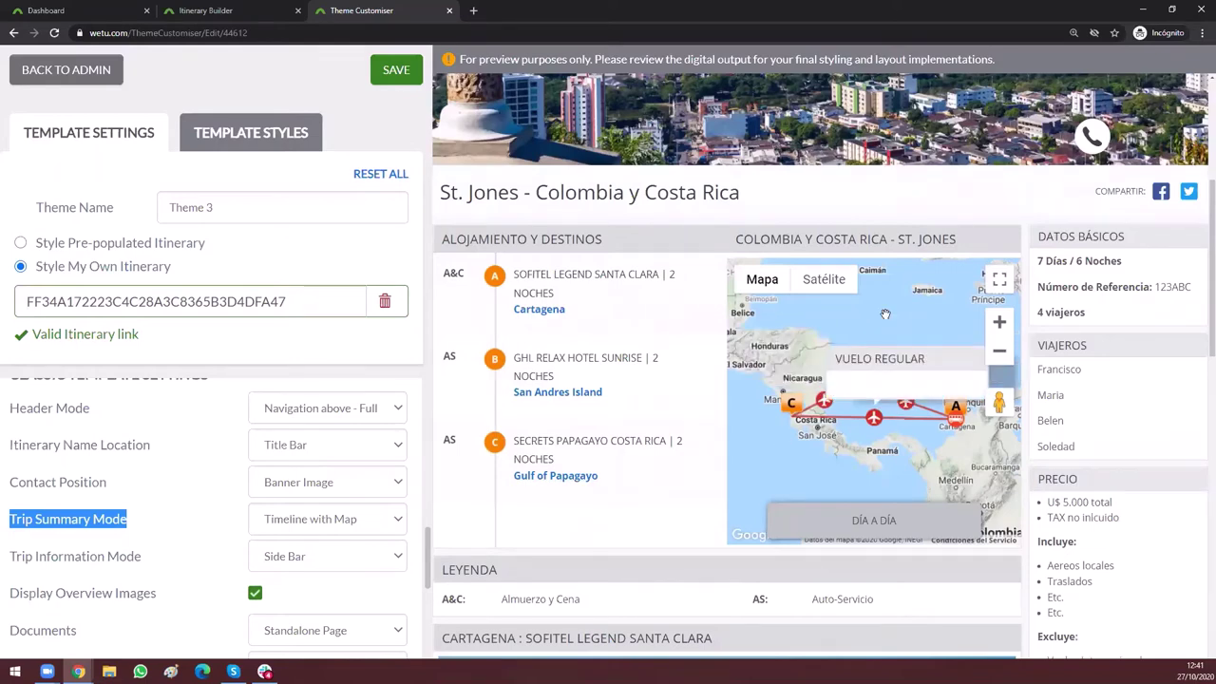
{"action": "left_click", "coordinate": [920, 450]}
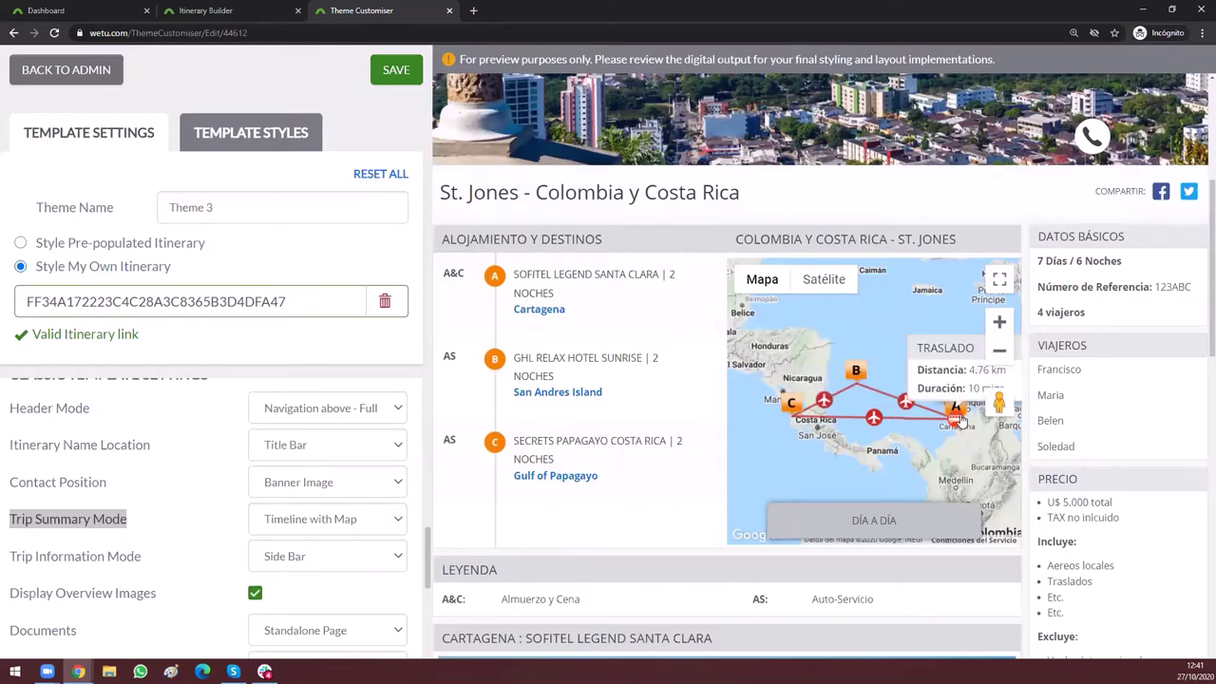
Step: Try the Trip Summary Mode Timeline with Background Image and review the day ranges and hotels it lists in the preview
{"action": "left_click", "coordinate": [93, 524]}
{"action": "left_click", "coordinate": [276, 522]}
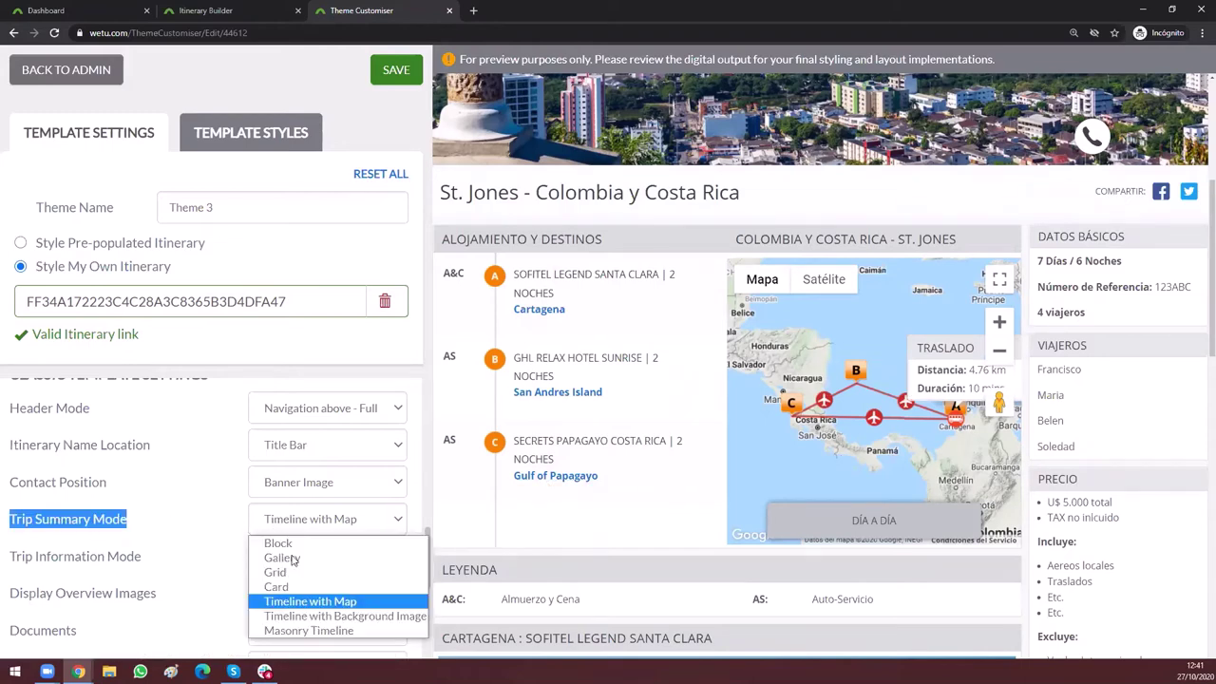
{"action": "left_click", "coordinate": [335, 617]}
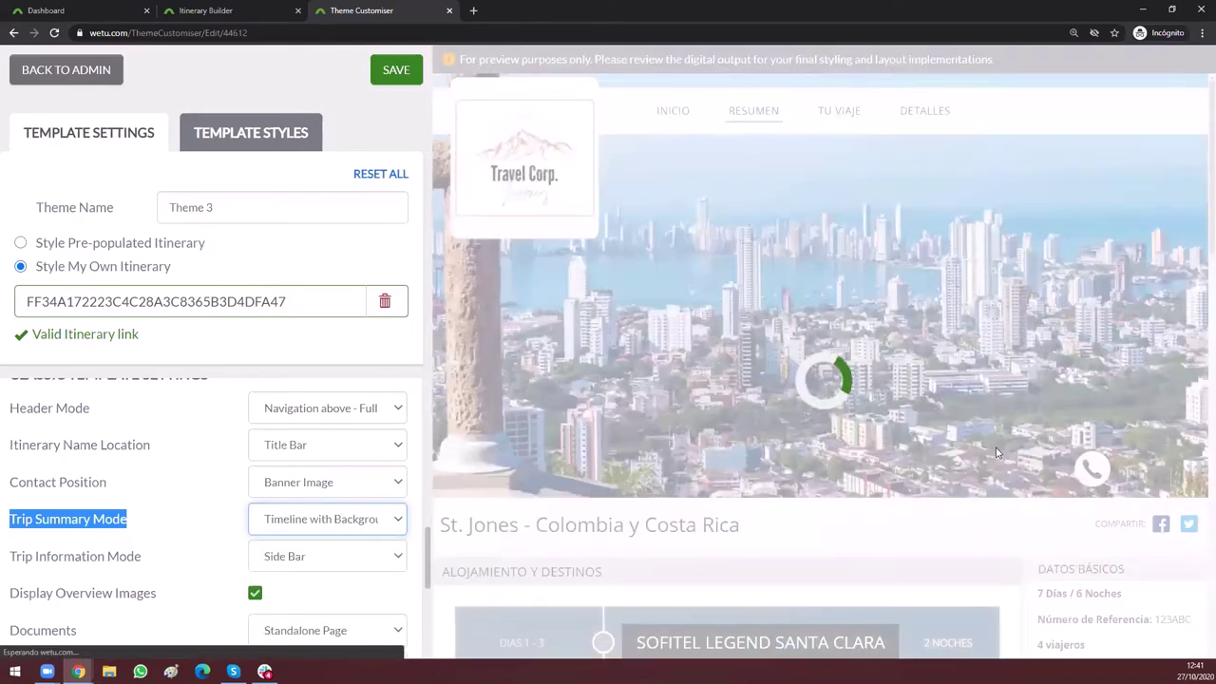
{"action": "scroll", "coordinate": [1028, 529], "scroll_direction": "down", "scroll_amount": 2}
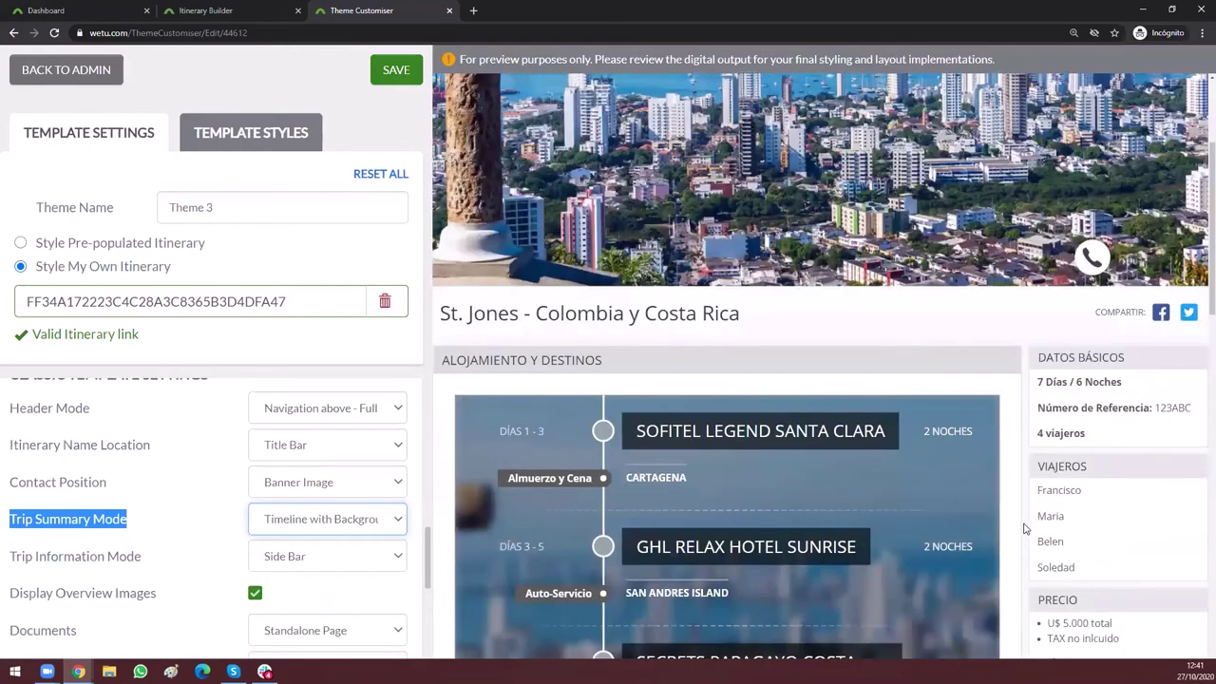
{"action": "scroll", "coordinate": [954, 432], "scroll_direction": "down", "scroll_amount": 1}
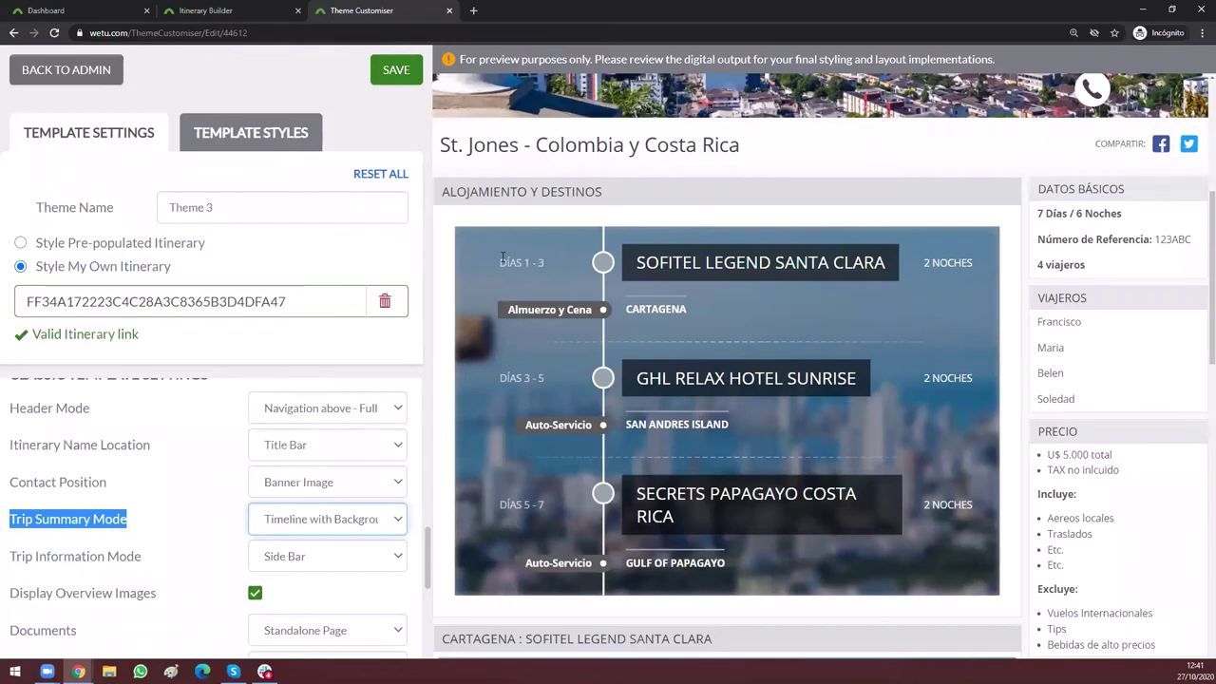
{"action": "left_click_drag", "start_coordinate": [499, 263], "coordinate": [551, 266]}
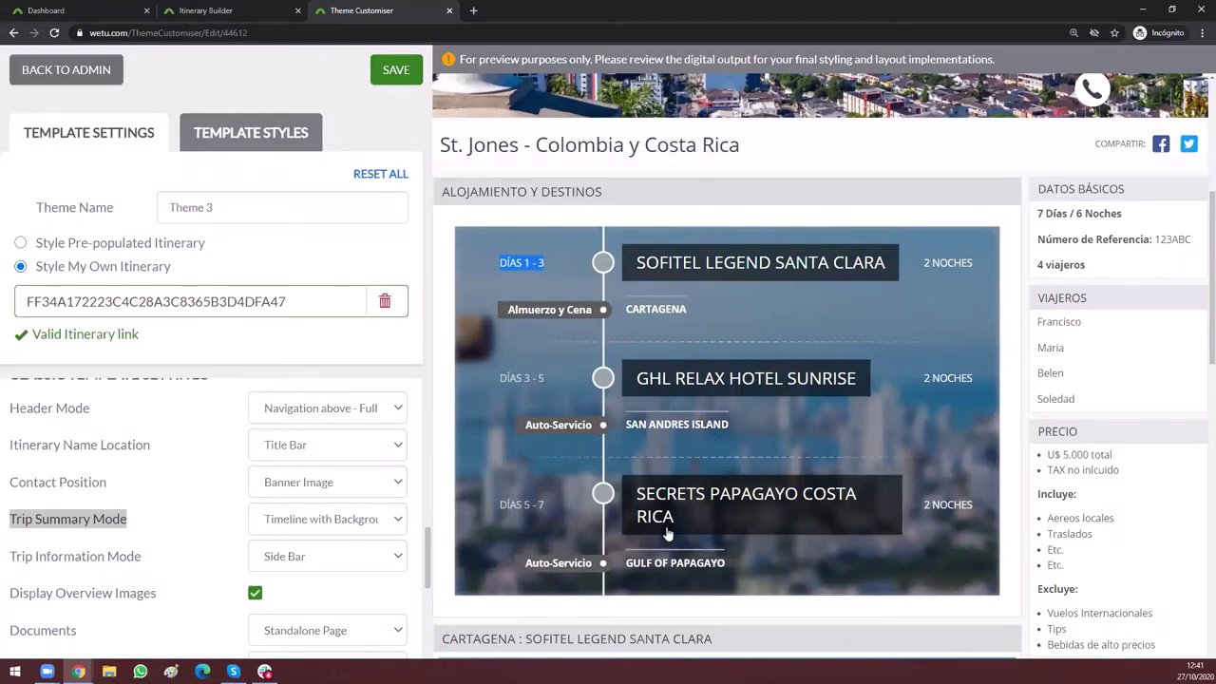
{"action": "left_click", "coordinate": [514, 263]}
Step: Set the Trip Summary Mode to Masonry Timeline and review the staggered hotel cards in the preview
{"action": "left_click", "coordinate": [320, 522]}
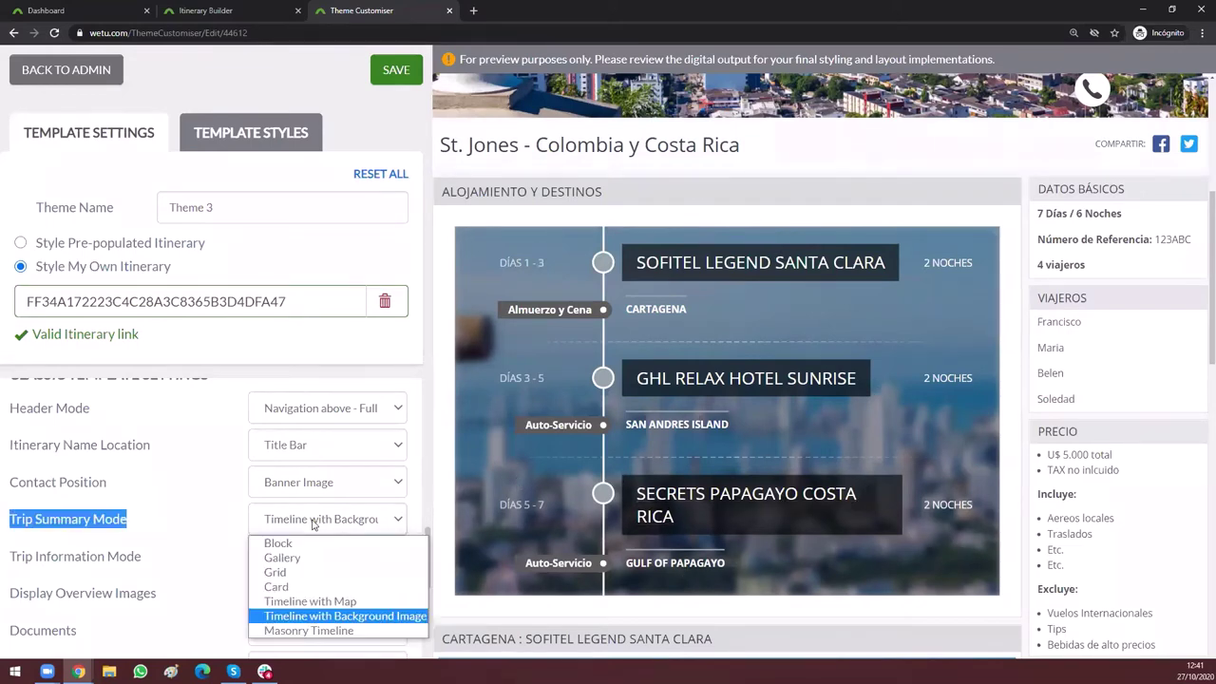
{"action": "left_click", "coordinate": [319, 632]}
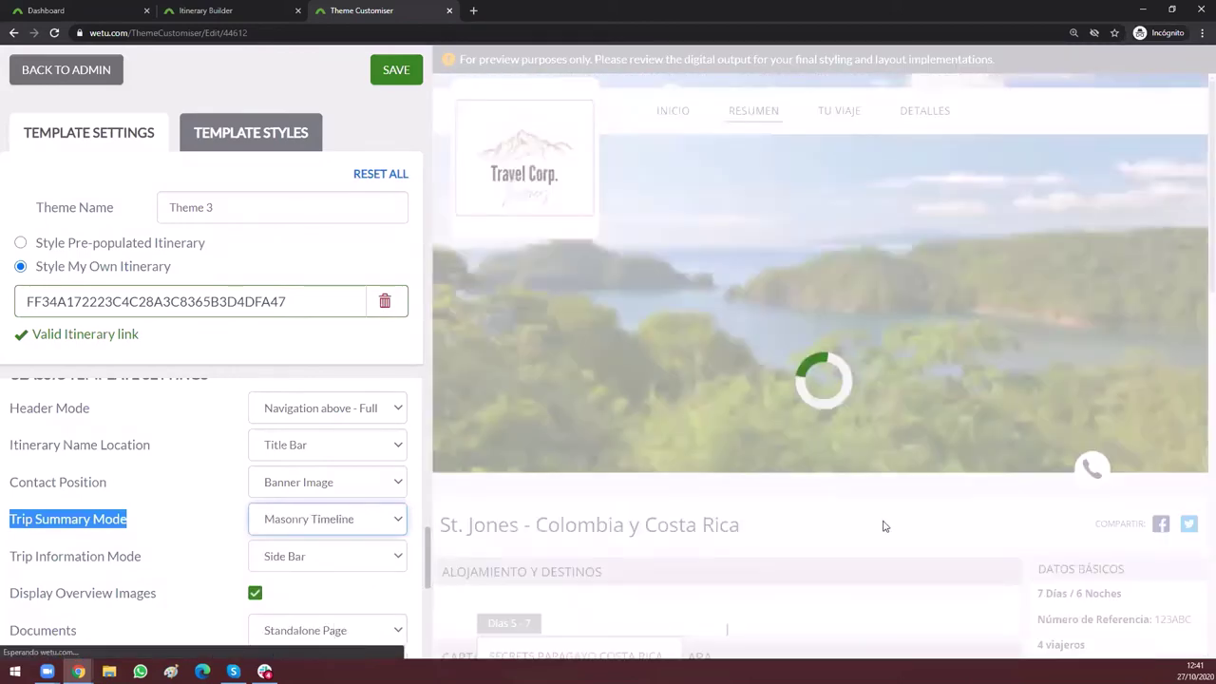
{"action": "scroll", "coordinate": [882, 525], "scroll_direction": "down", "scroll_amount": 5}
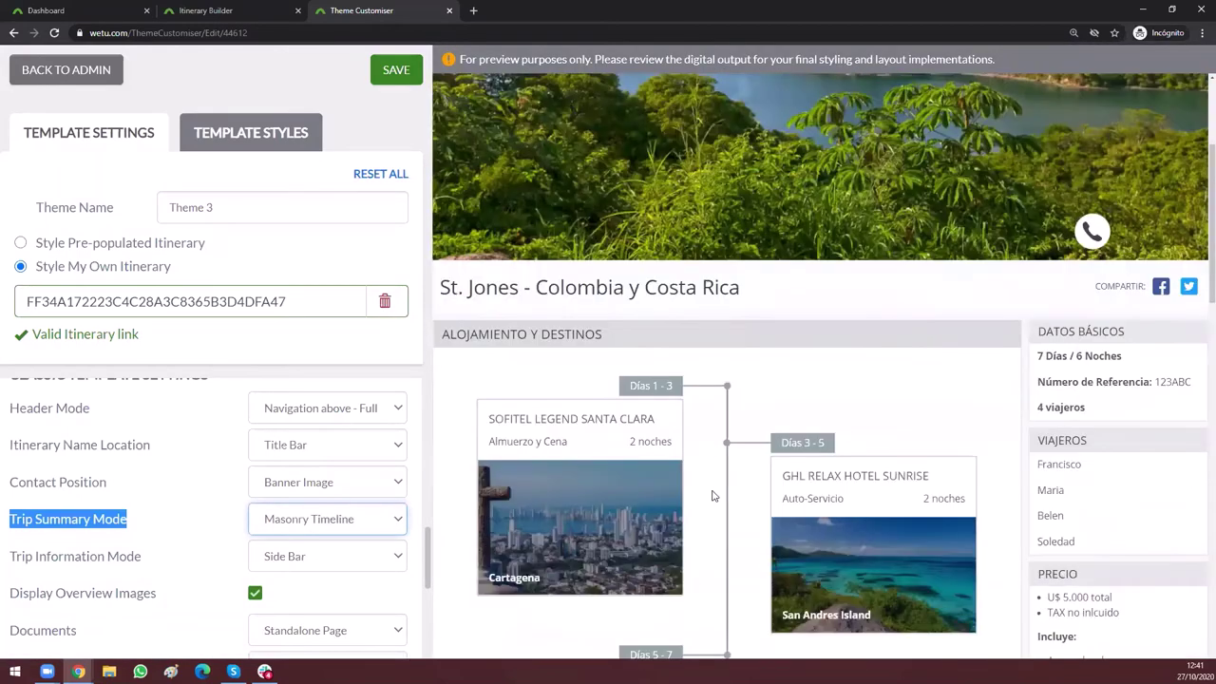
{"action": "scroll", "coordinate": [702, 299], "scroll_direction": "down", "scroll_amount": 1}
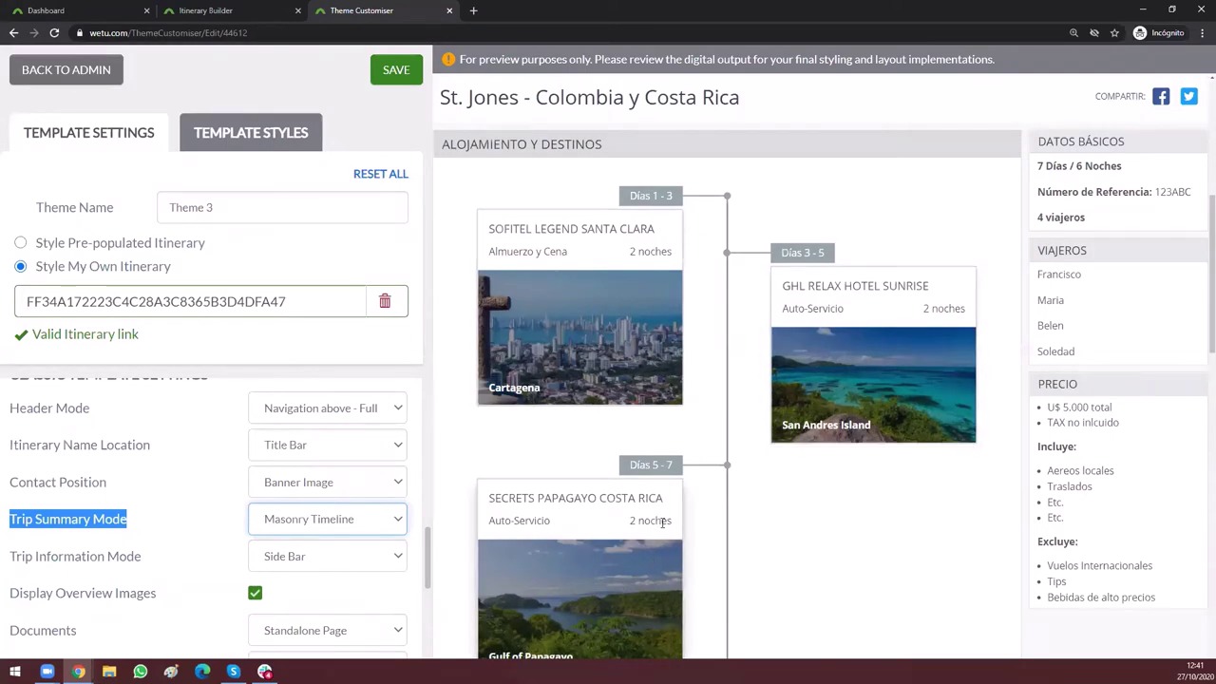
Step: Switch the preview back to the pre-populated itinerary and check how the masonry timeline labels its cards with dates
{"action": "left_click", "coordinate": [89, 247]}
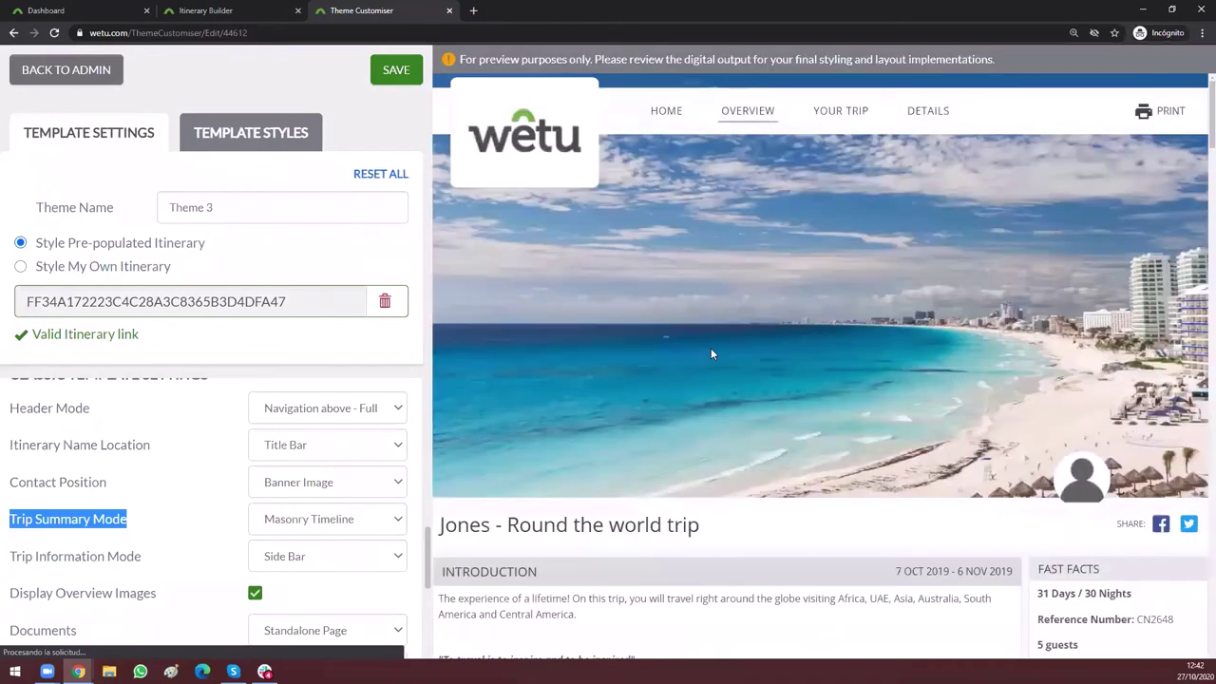
{"action": "scroll", "coordinate": [711, 348], "scroll_direction": "down", "scroll_amount": 5}
{"action": "scroll", "coordinate": [607, 228], "scroll_direction": "down", "scroll_amount": 1}
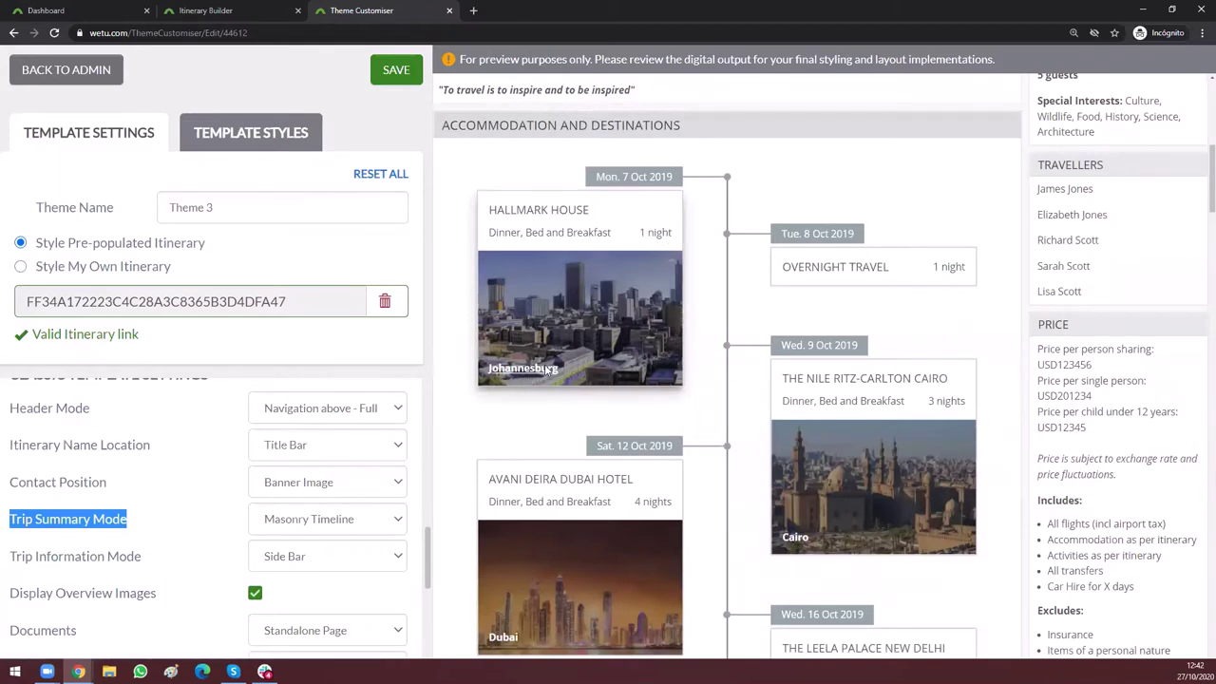
{"action": "left_click_drag", "start_coordinate": [596, 177], "coordinate": [677, 178]}
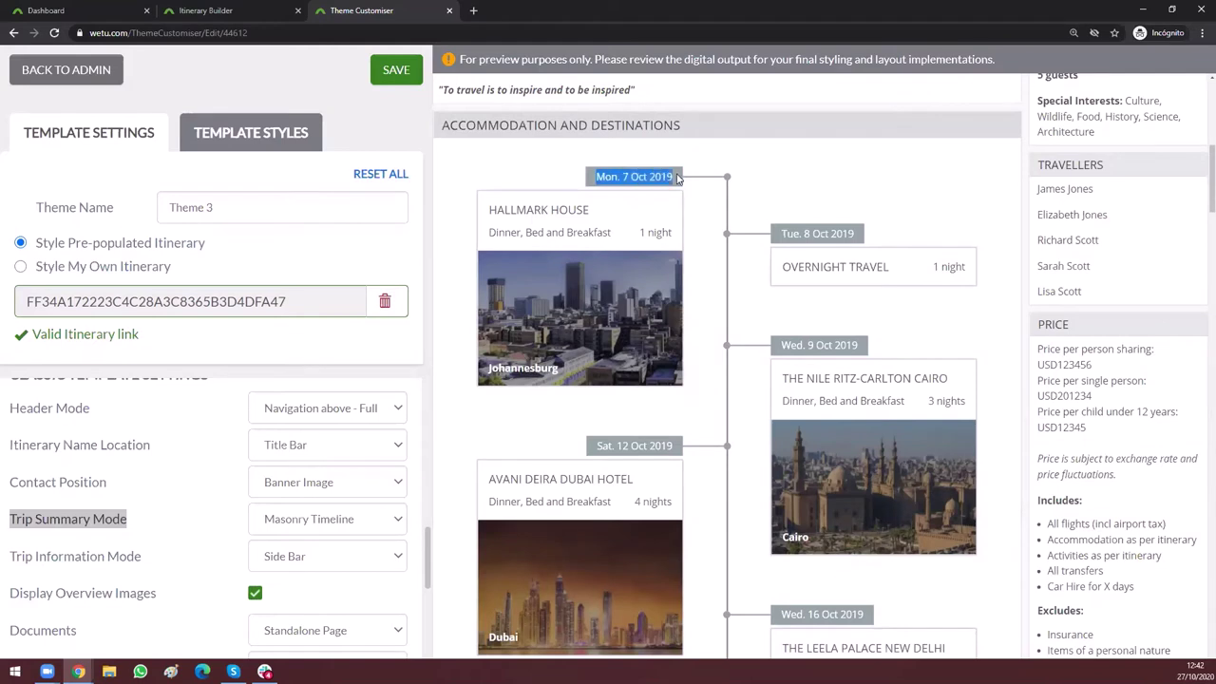
{"action": "left_click", "coordinate": [634, 176]}
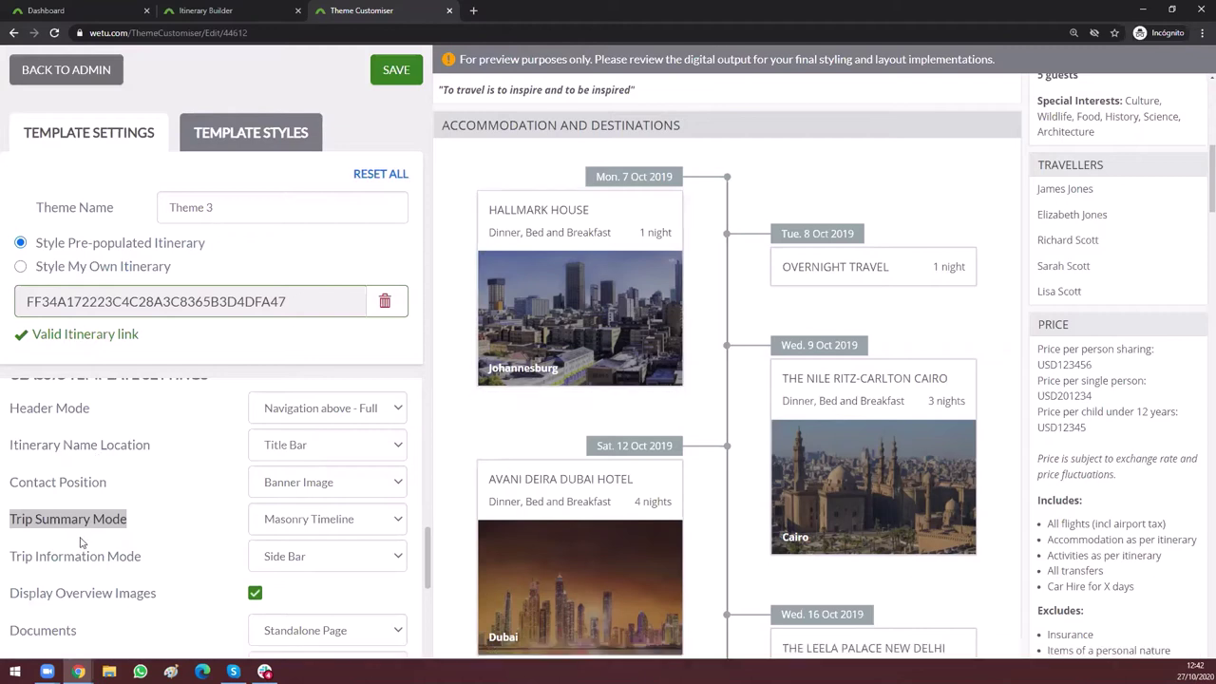
{"action": "triple_click", "coordinate": [112, 521]}
{"action": "left_click", "coordinate": [149, 524]}
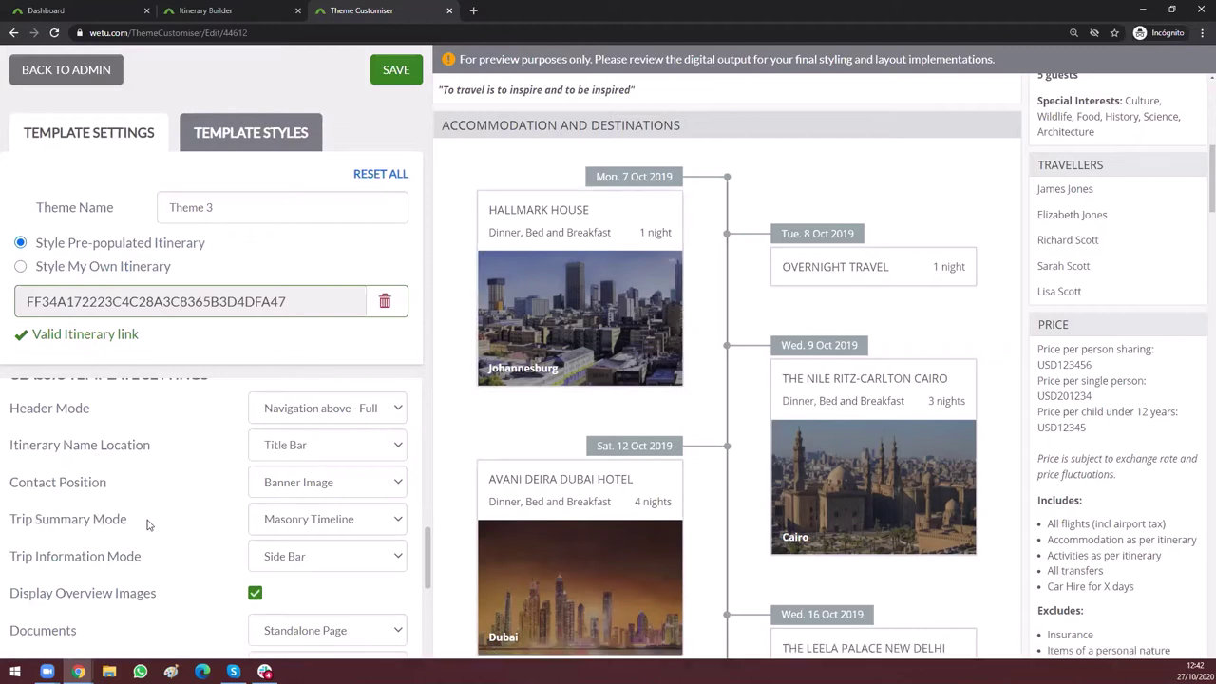
Step: Examine the Fast Facts, Travellers and Price sections that the Side Bar trip information mode shows on the overview page
{"action": "scroll", "coordinate": [147, 524], "scroll_direction": "down", "scroll_amount": 1}
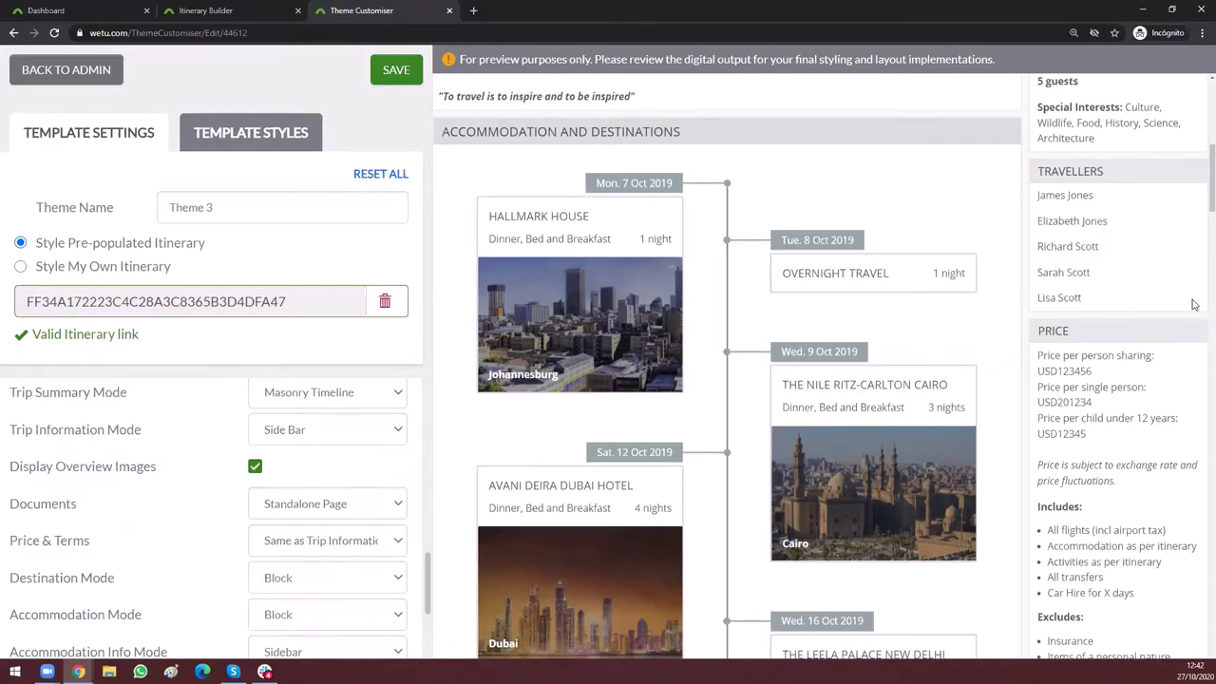
{"action": "scroll", "coordinate": [1112, 173], "scroll_direction": "up", "scroll_amount": 3}
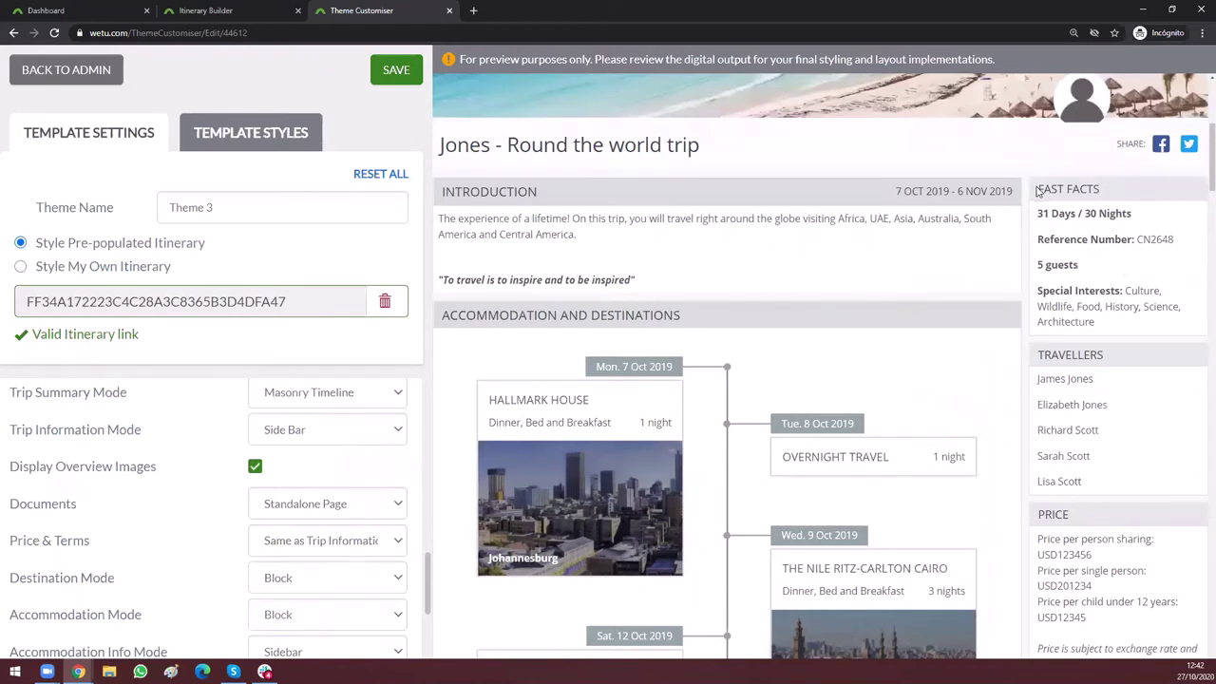
{"action": "triple_click", "coordinate": [1090, 189]}
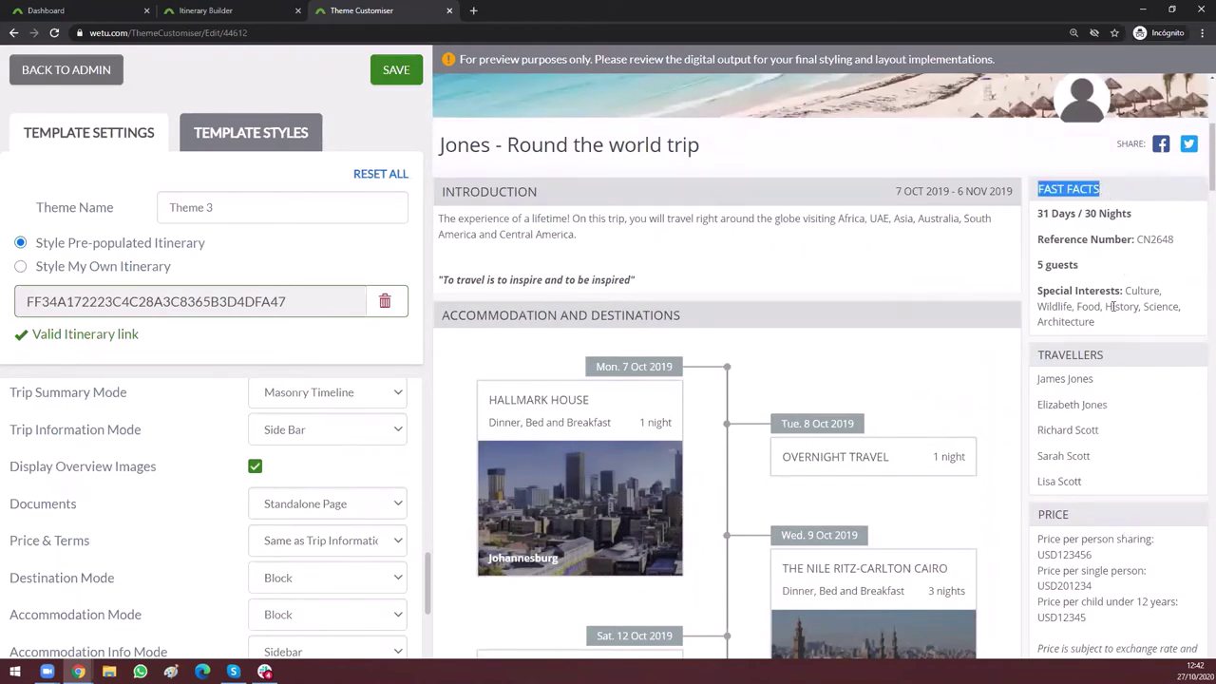
{"action": "scroll", "coordinate": [1052, 266], "scroll_direction": "down", "scroll_amount": 1}
{"action": "triple_click", "coordinate": [1054, 258]}
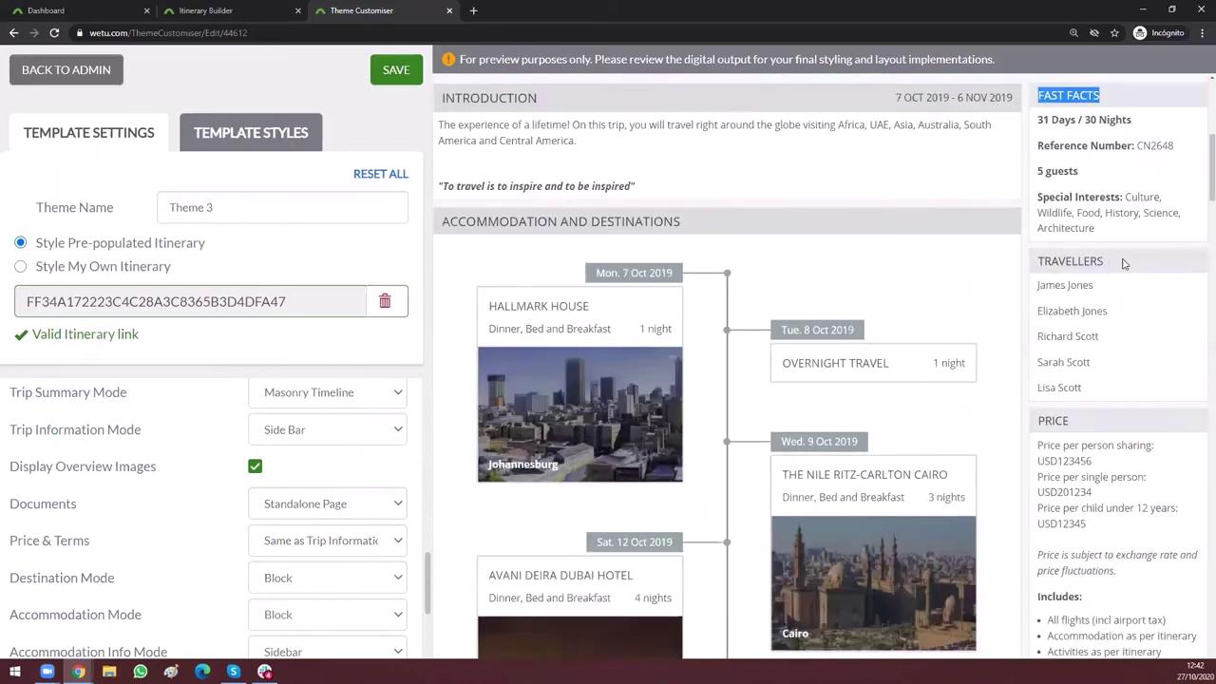
{"action": "scroll", "coordinate": [1040, 321], "scroll_direction": "down", "scroll_amount": 1}
{"action": "triple_click", "coordinate": [1050, 321]}
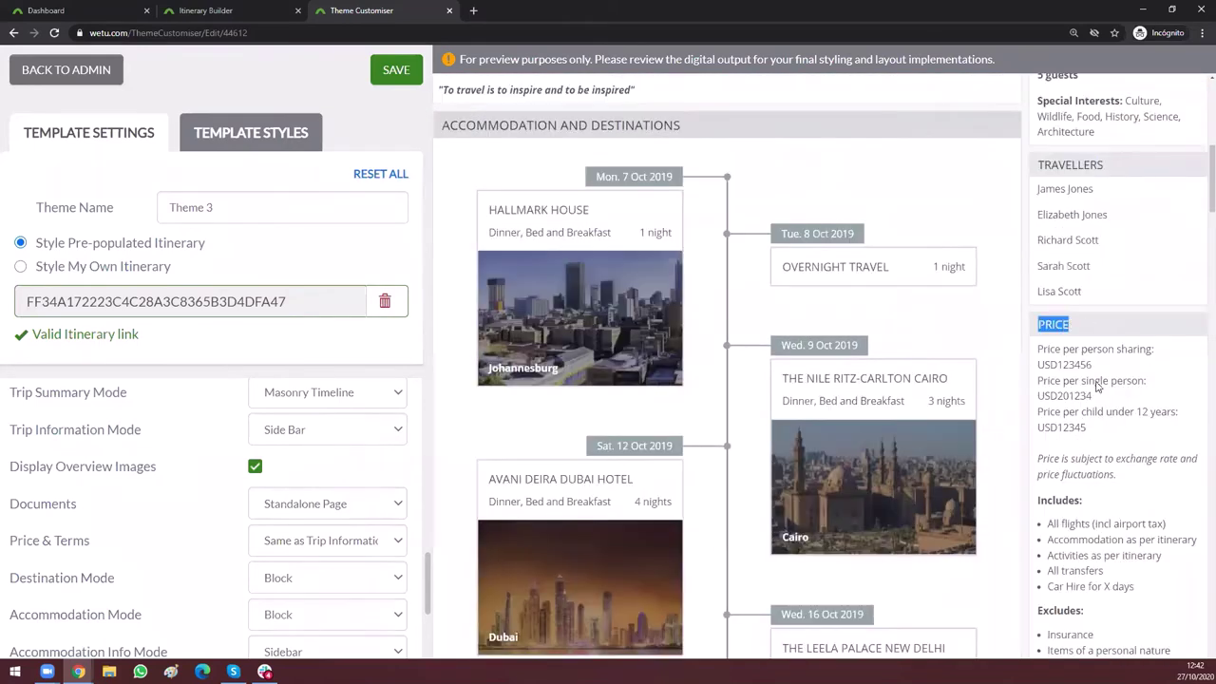
{"action": "scroll", "coordinate": [1092, 285], "scroll_direction": "up", "scroll_amount": 3}
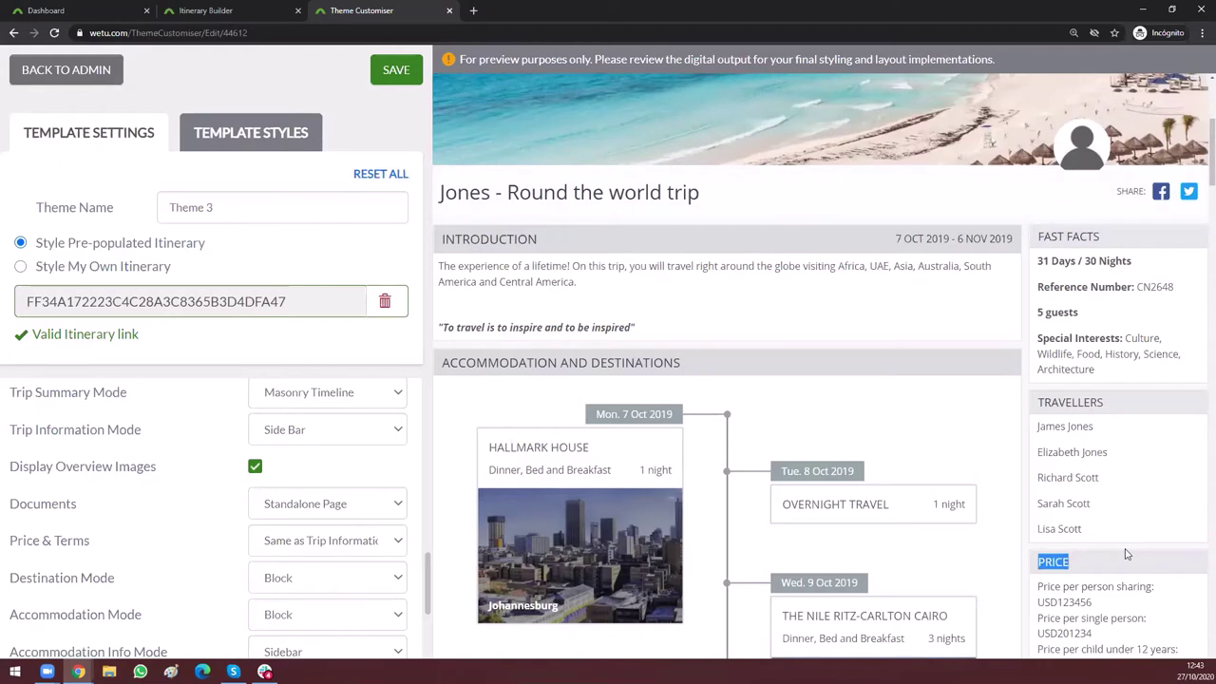
Step: Set the Trip Information Mode to Block
{"action": "left_click", "coordinate": [310, 438]}
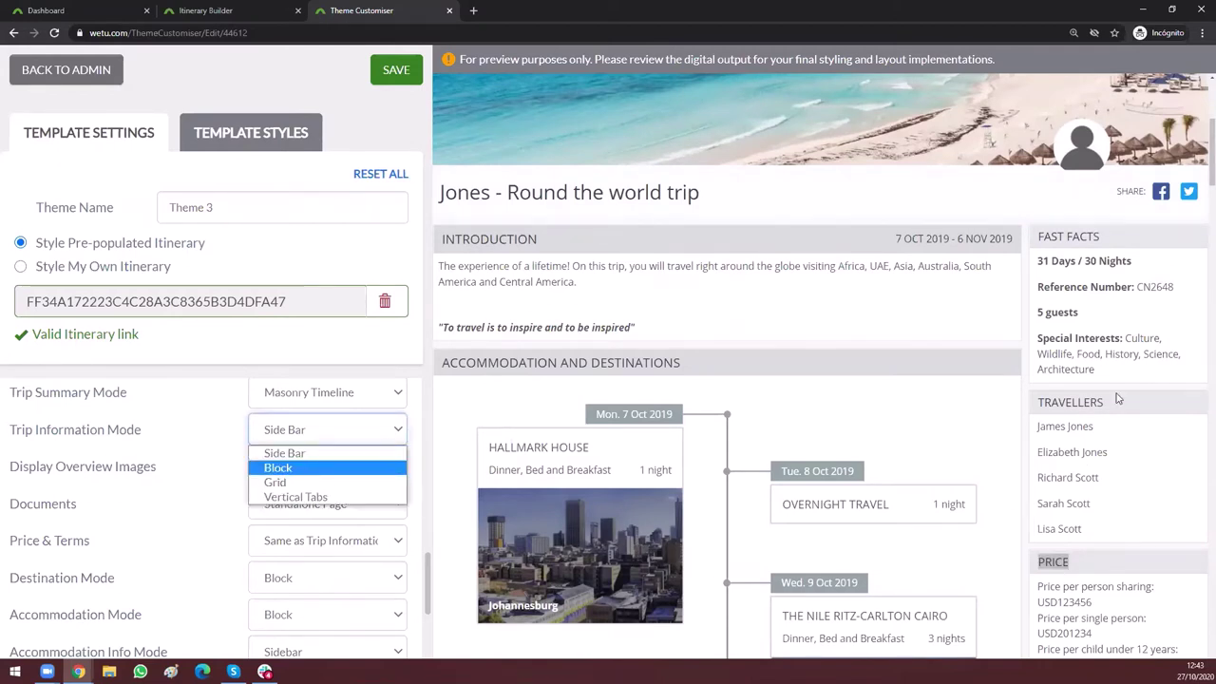
{"action": "left_click", "coordinate": [275, 468]}
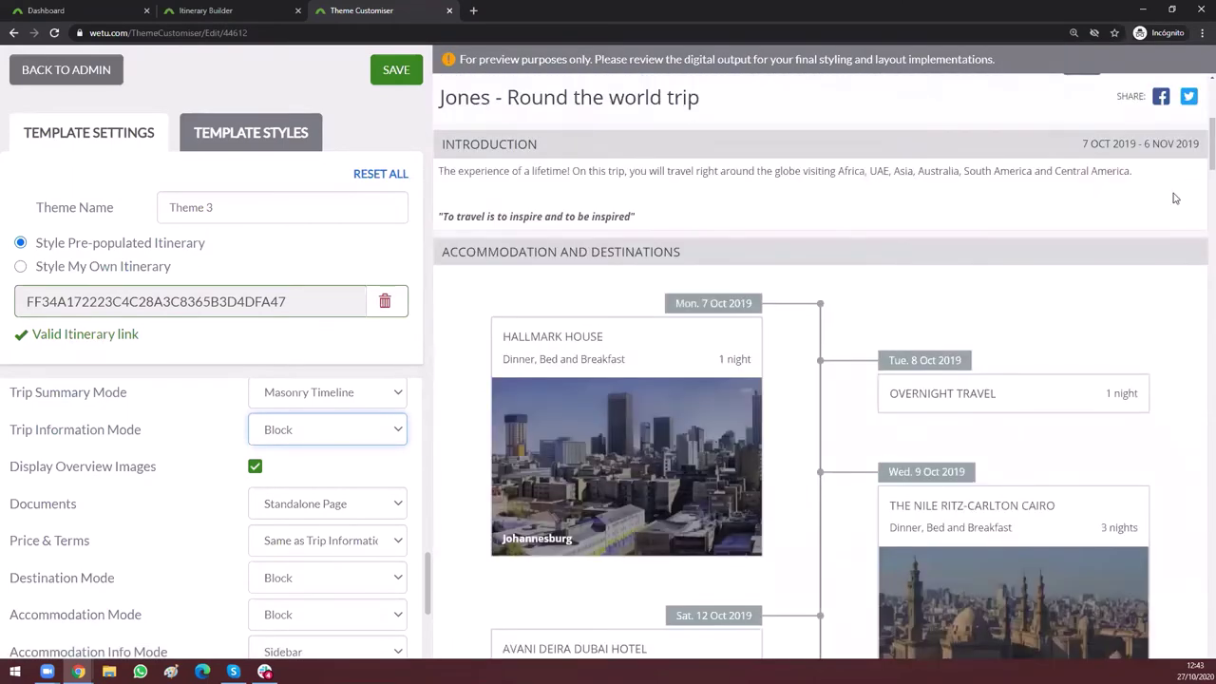
Step: Examine the Fast Facts, Travellers and Price sections that the Block trip information mode shows below the accommodation timeline
{"action": "scroll", "coordinate": [746, 490], "scroll_direction": "down", "scroll_amount": 8}
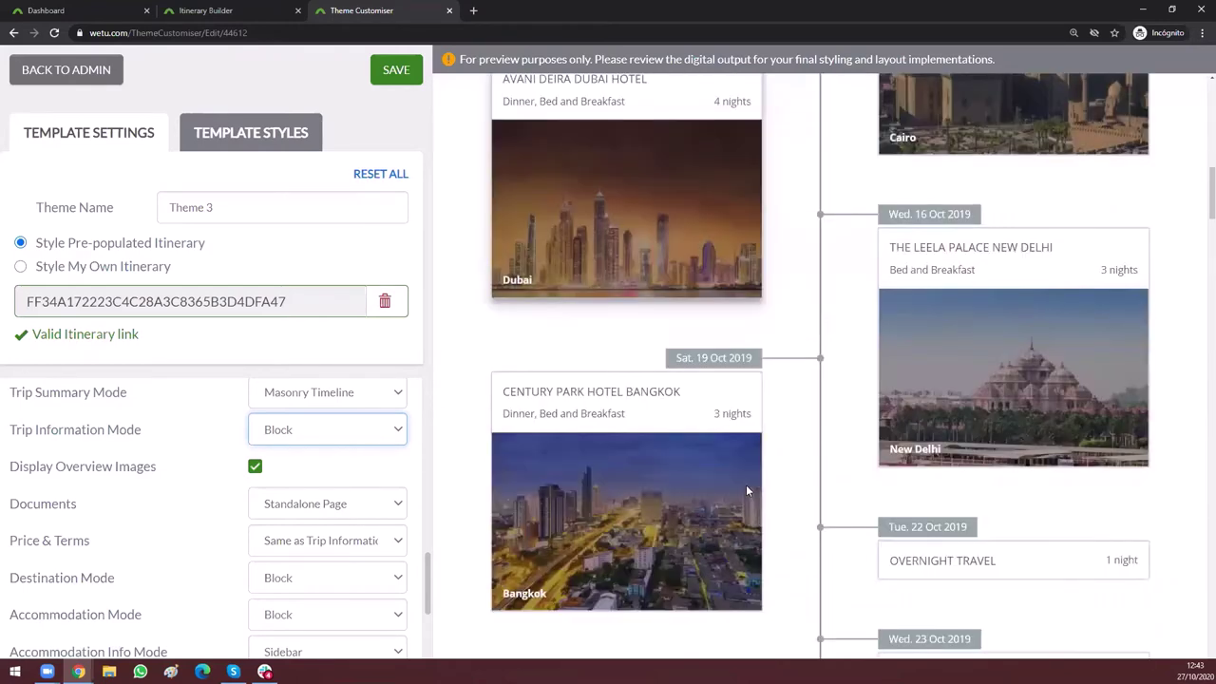
{"action": "scroll", "coordinate": [746, 486], "scroll_direction": "down", "scroll_amount": 10}
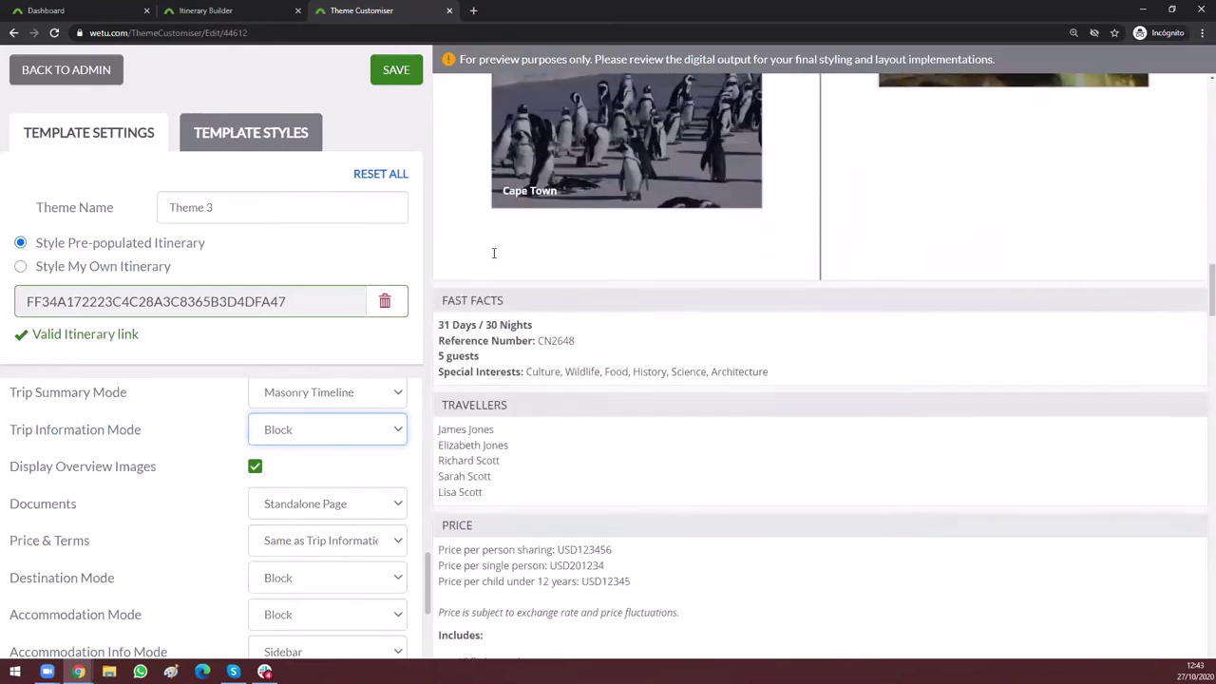
{"action": "scroll", "coordinate": [468, 369], "scroll_direction": "down", "scroll_amount": 2}
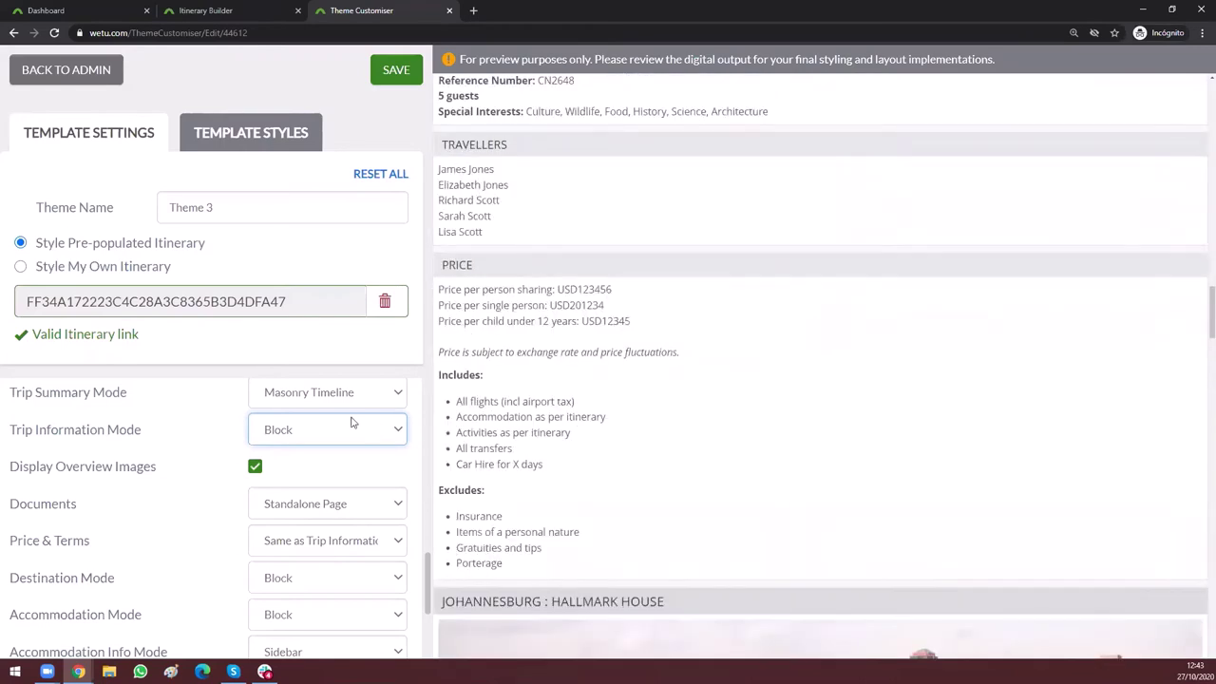
Step: Set the Trip Information Mode to Grid and review how the trip information blocks are arranged in the preview
{"action": "left_click", "coordinate": [291, 434]}
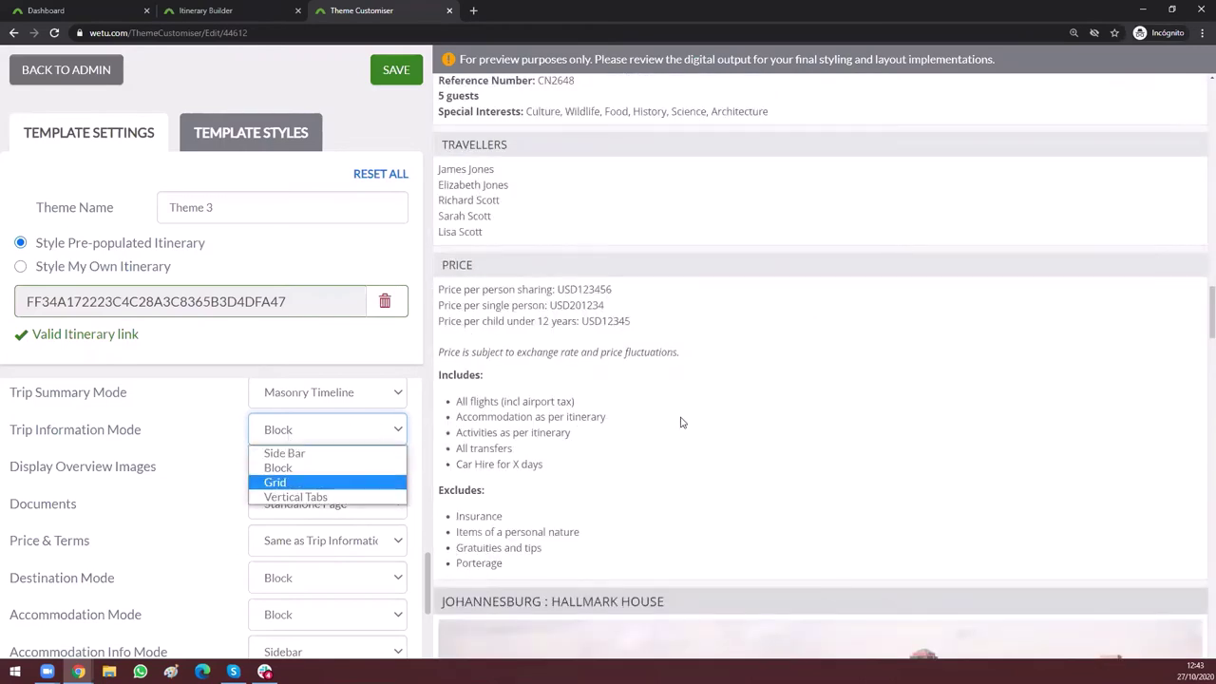
{"action": "key", "text": "Return"}
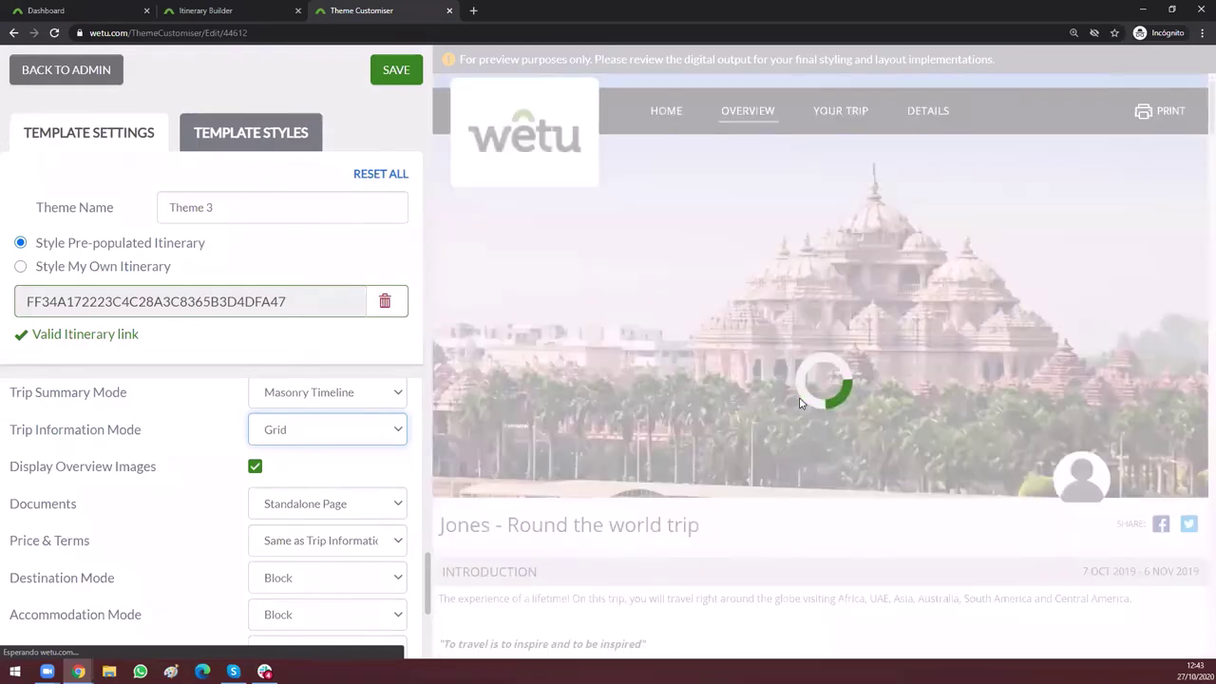
{"action": "scroll", "coordinate": [799, 399], "scroll_direction": "down", "scroll_amount": 10}
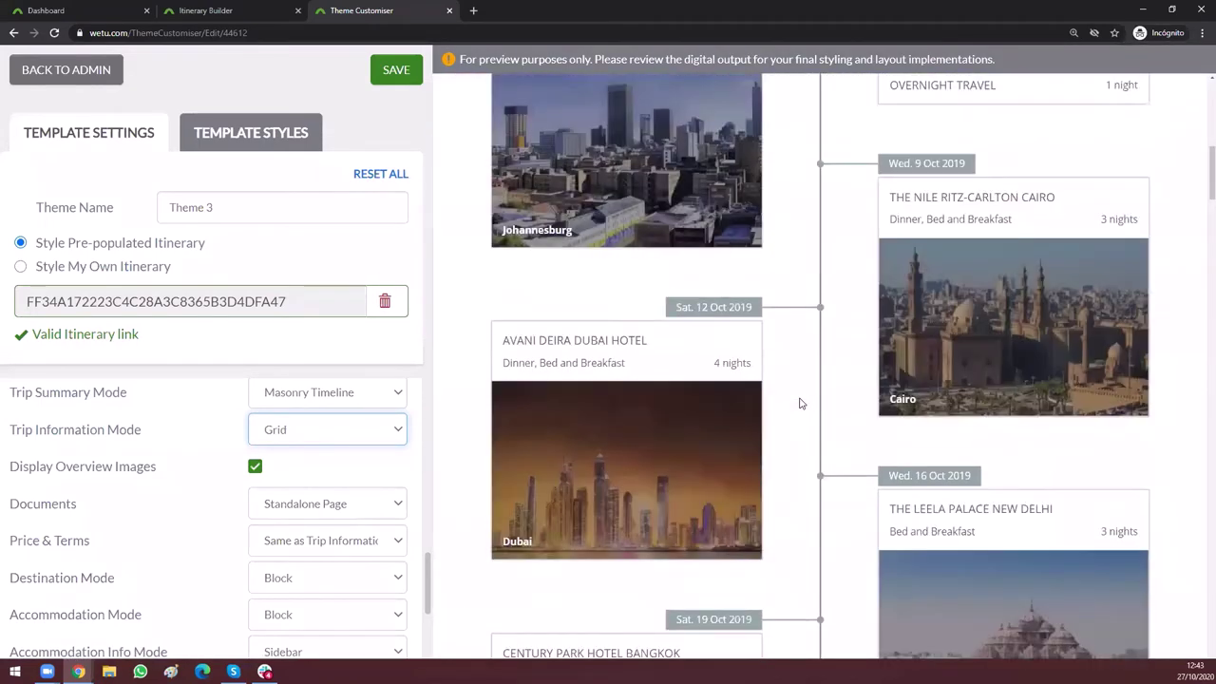
{"action": "scroll", "coordinate": [798, 403], "scroll_direction": "down", "scroll_amount": 15}
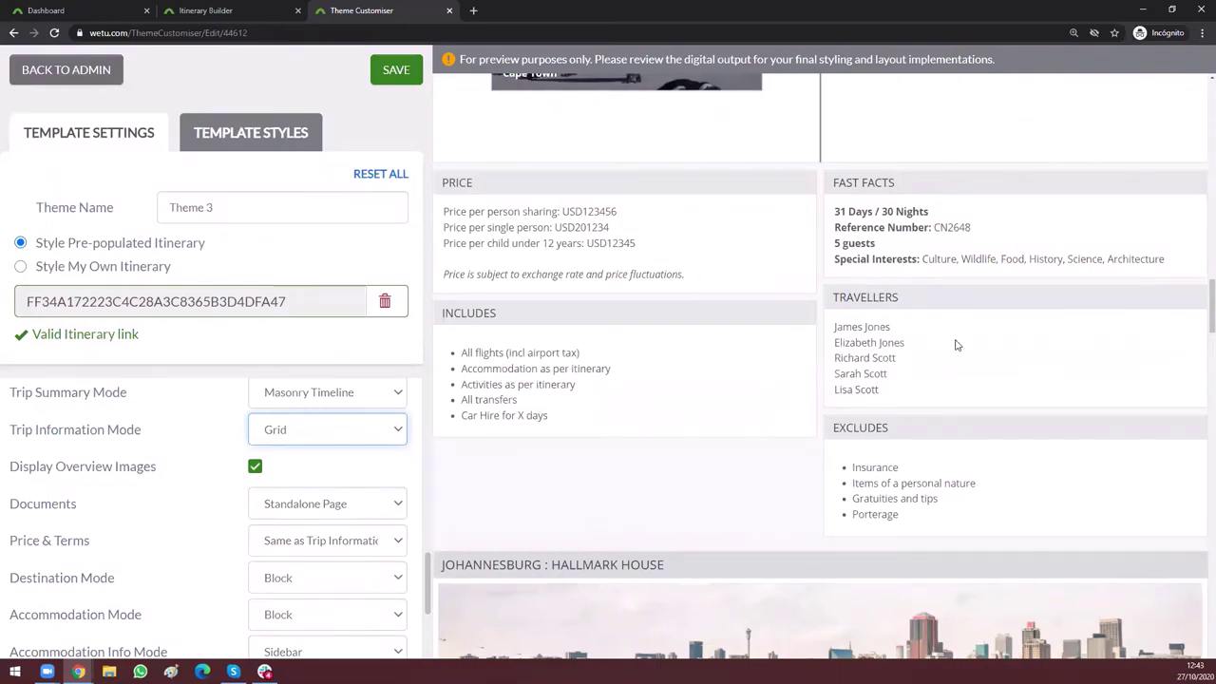
Step: Set the Trip Information Mode to Vertical Tabs and bring its tabbed section into view on the overview page
{"action": "left_click", "coordinate": [275, 430]}
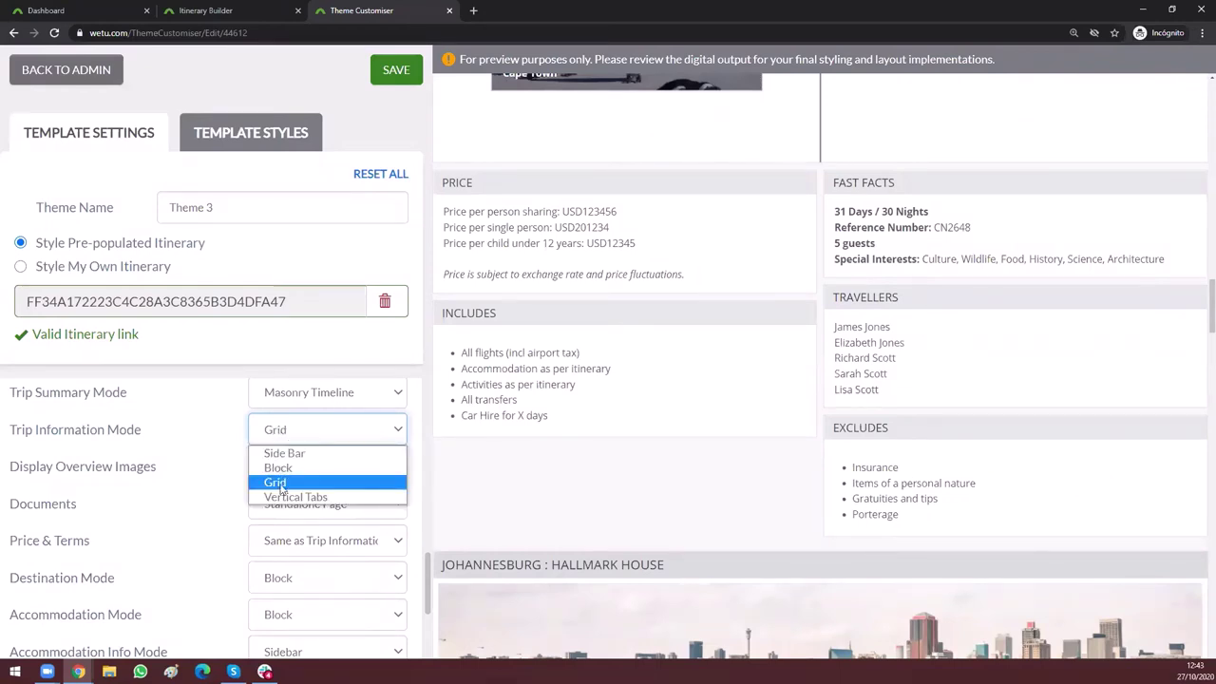
{"action": "left_click", "coordinate": [337, 497]}
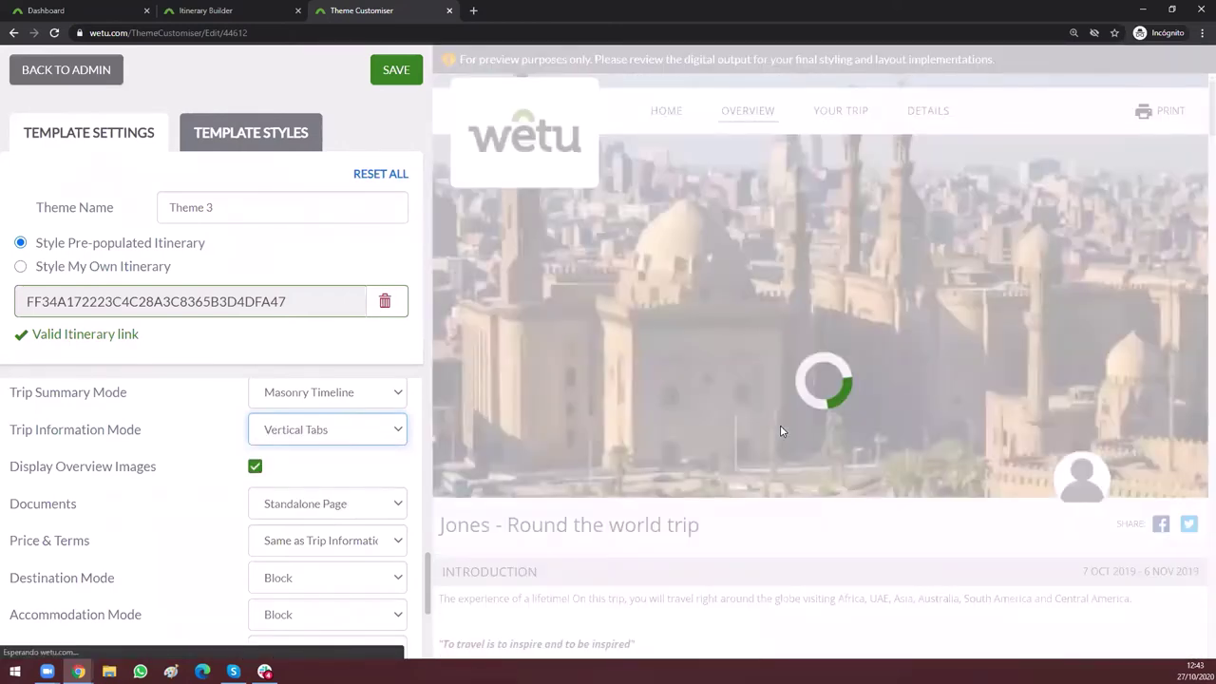
{"action": "scroll", "coordinate": [780, 425], "scroll_direction": "down", "scroll_amount": 10}
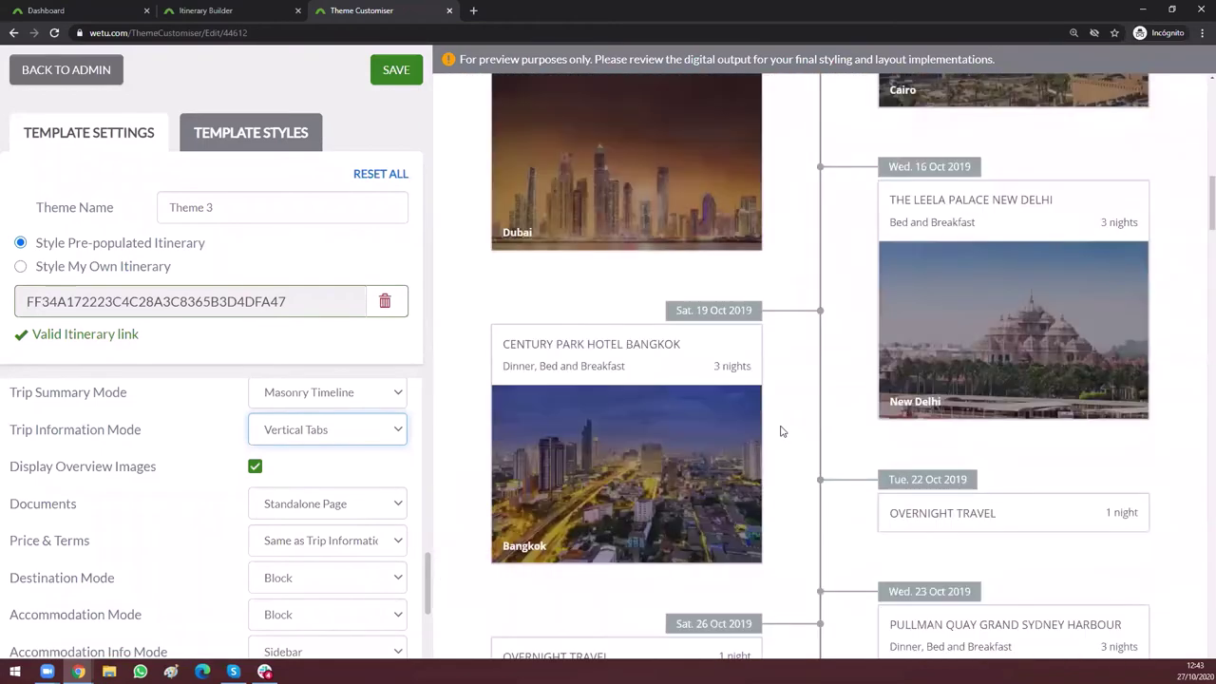
{"action": "scroll", "coordinate": [780, 431], "scroll_direction": "down", "scroll_amount": 6}
{"action": "scroll", "coordinate": [518, 154], "scroll_direction": "down", "scroll_amount": 10}
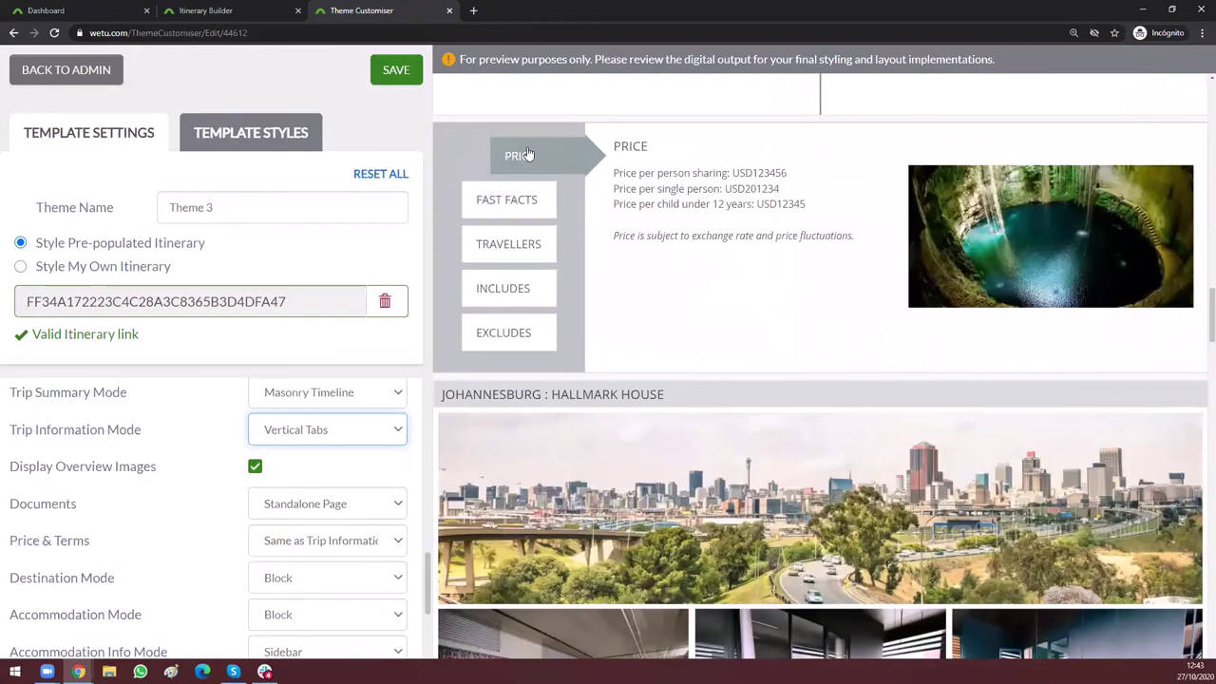
Step: View the Fast Facts, Travellers and Excludes content in the preview's vertical trip information tabs
{"action": "left_click", "coordinate": [519, 200]}
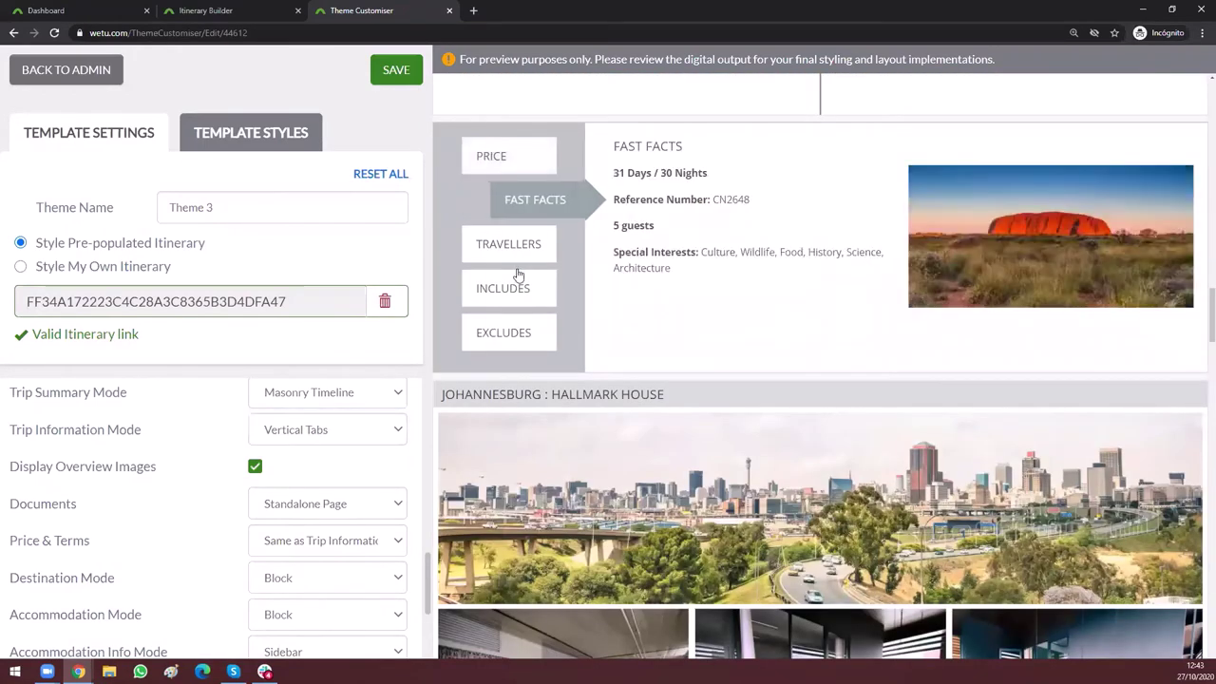
{"action": "left_click", "coordinate": [525, 245]}
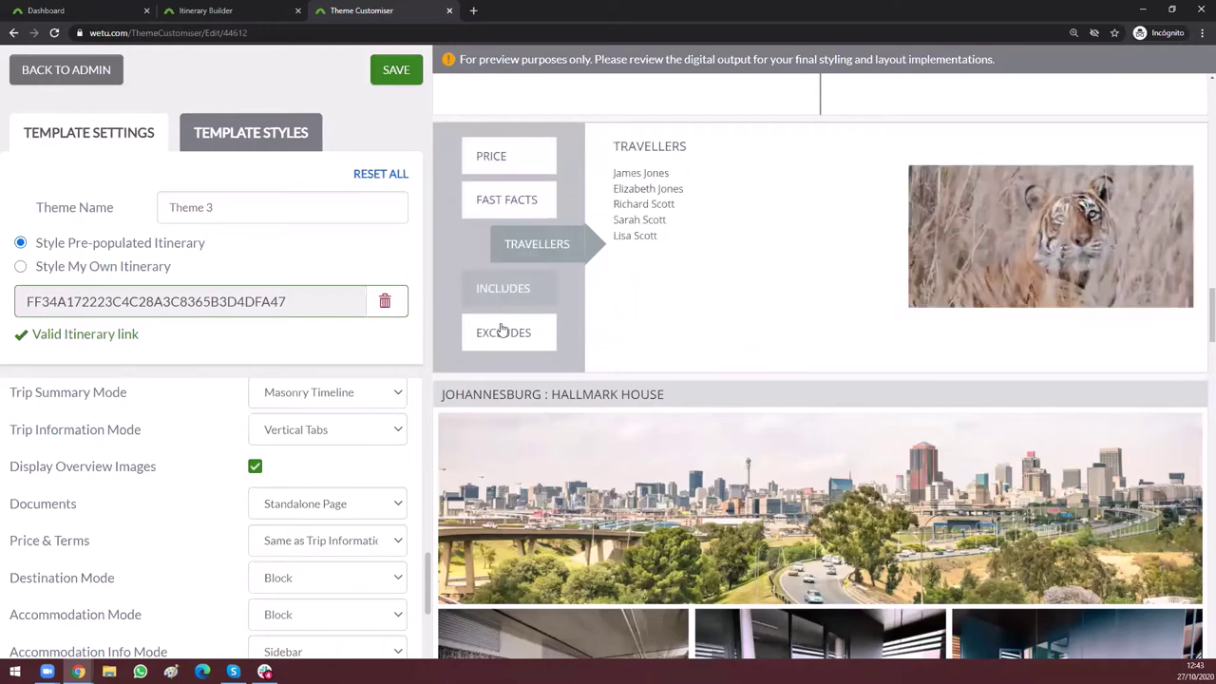
{"action": "left_click", "coordinate": [502, 331]}
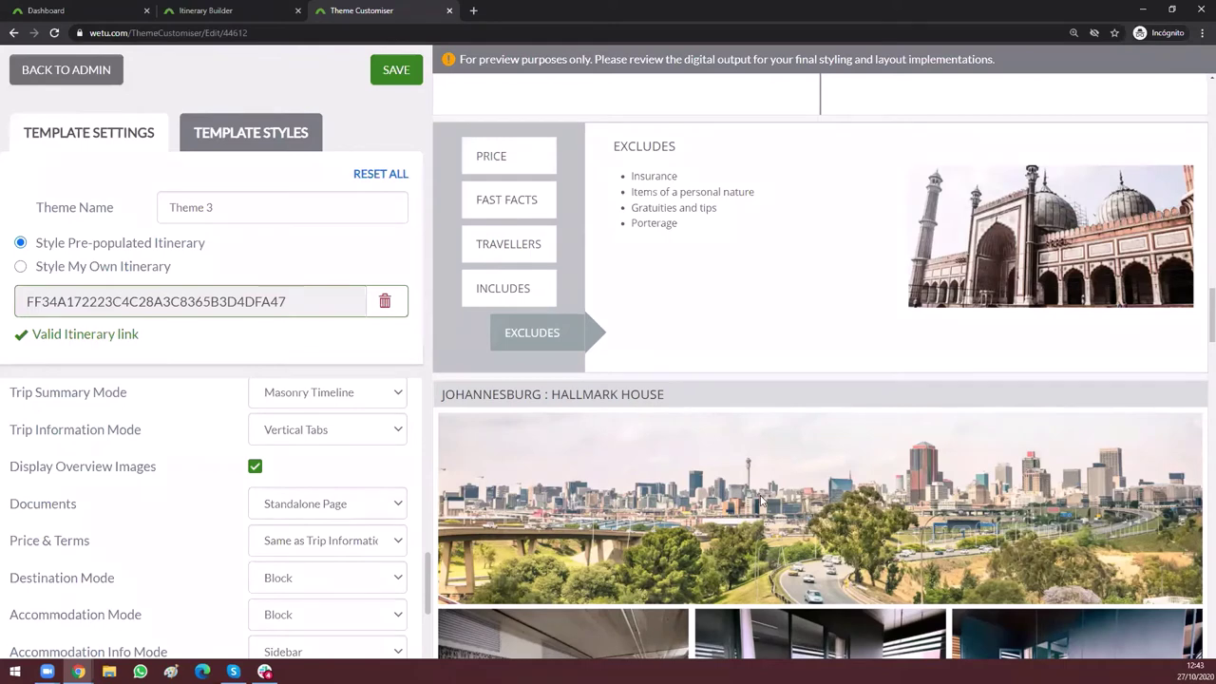
Step: Review the overview images and destination headings below the trip information, from Johannesburg through Dubai
{"action": "scroll", "coordinate": [761, 501], "scroll_direction": "down", "scroll_amount": 3}
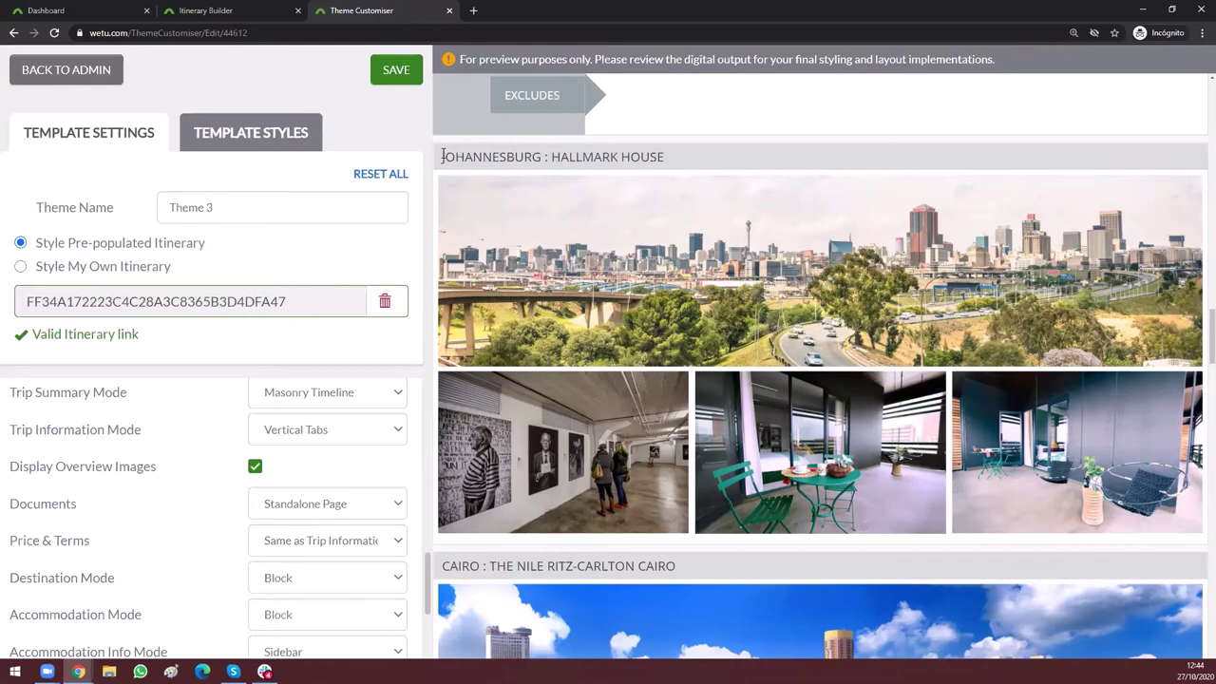
{"action": "left_click_drag", "start_coordinate": [442, 156], "coordinate": [725, 155]}
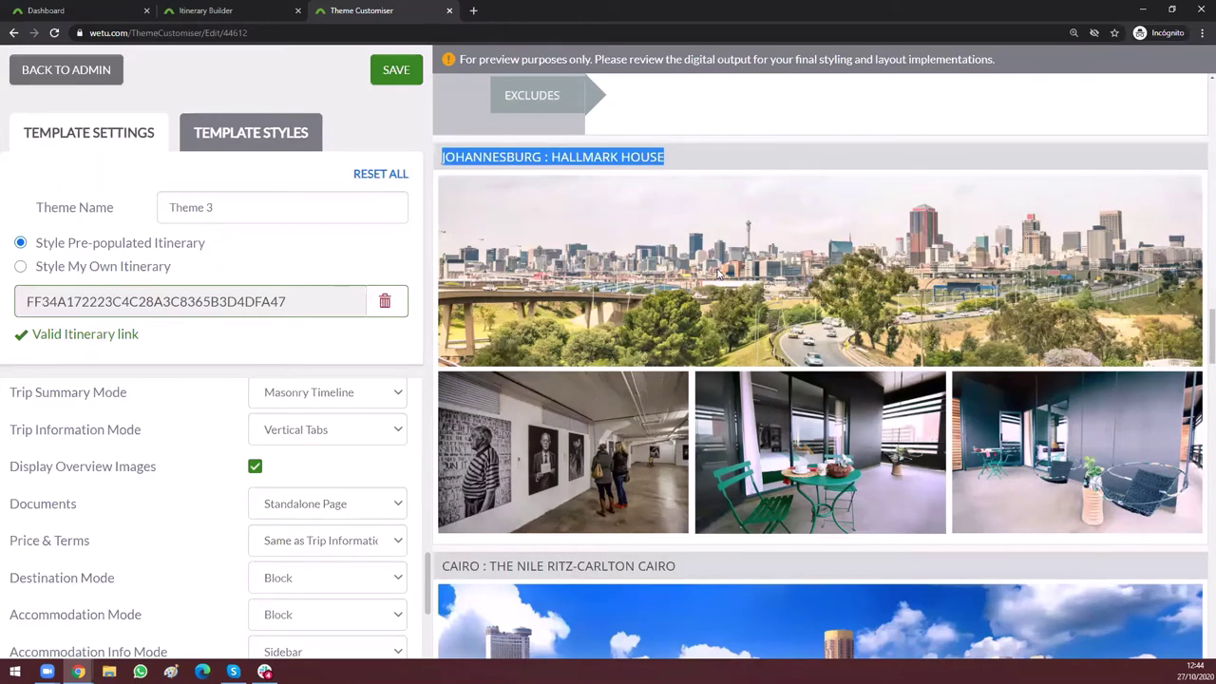
{"action": "scroll", "coordinate": [712, 280], "scroll_direction": "down", "scroll_amount": 4}
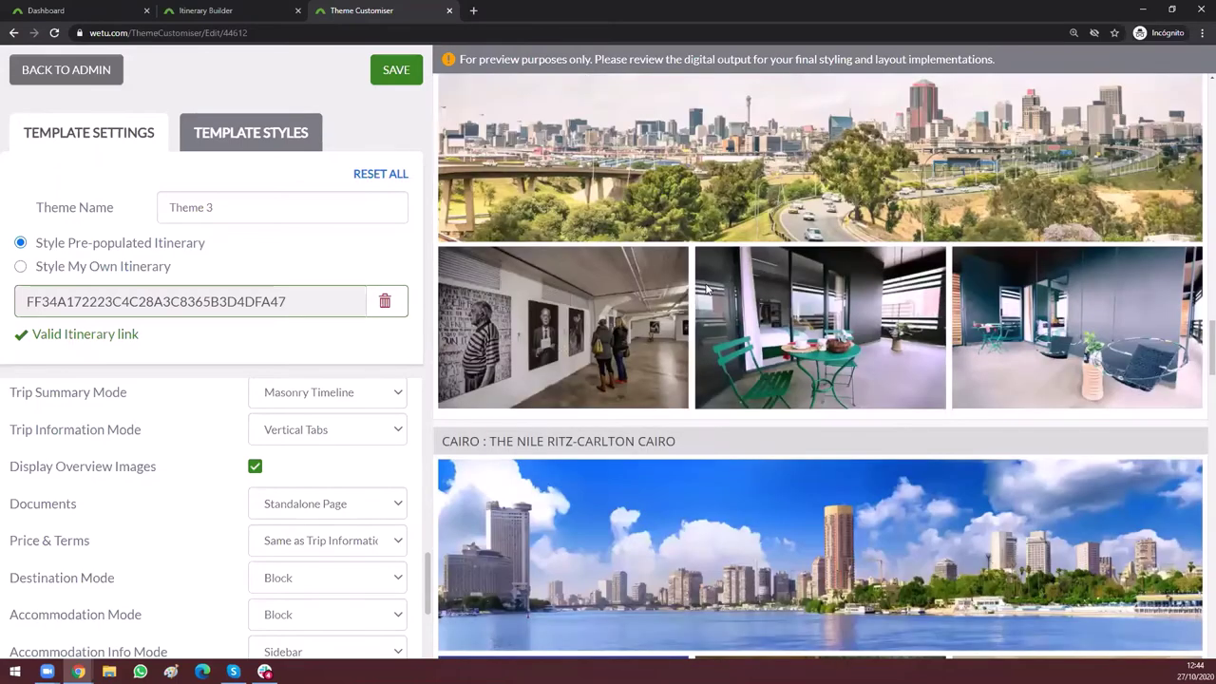
{"action": "scroll", "coordinate": [706, 289], "scroll_direction": "down", "scroll_amount": 1}
{"action": "scroll", "coordinate": [705, 289], "scroll_direction": "down", "scroll_amount": 4}
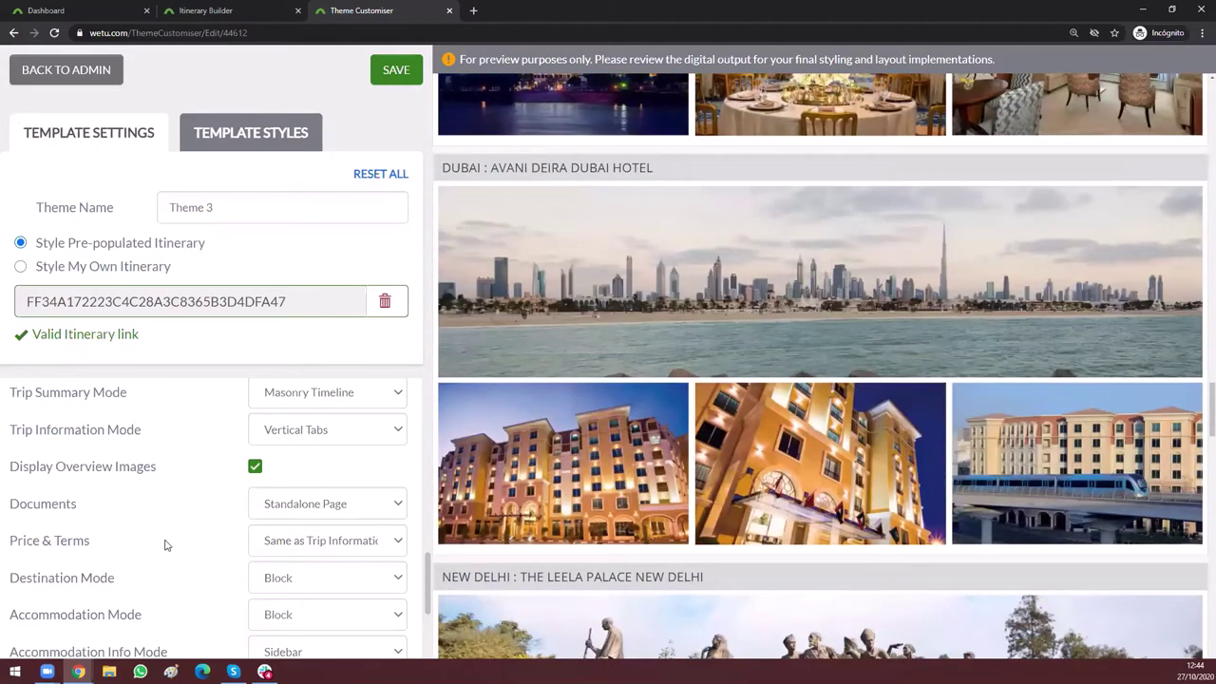
Step: Turn off Display Overview Images and check the end of the overview page in the preview
{"action": "left_click", "coordinate": [255, 466]}
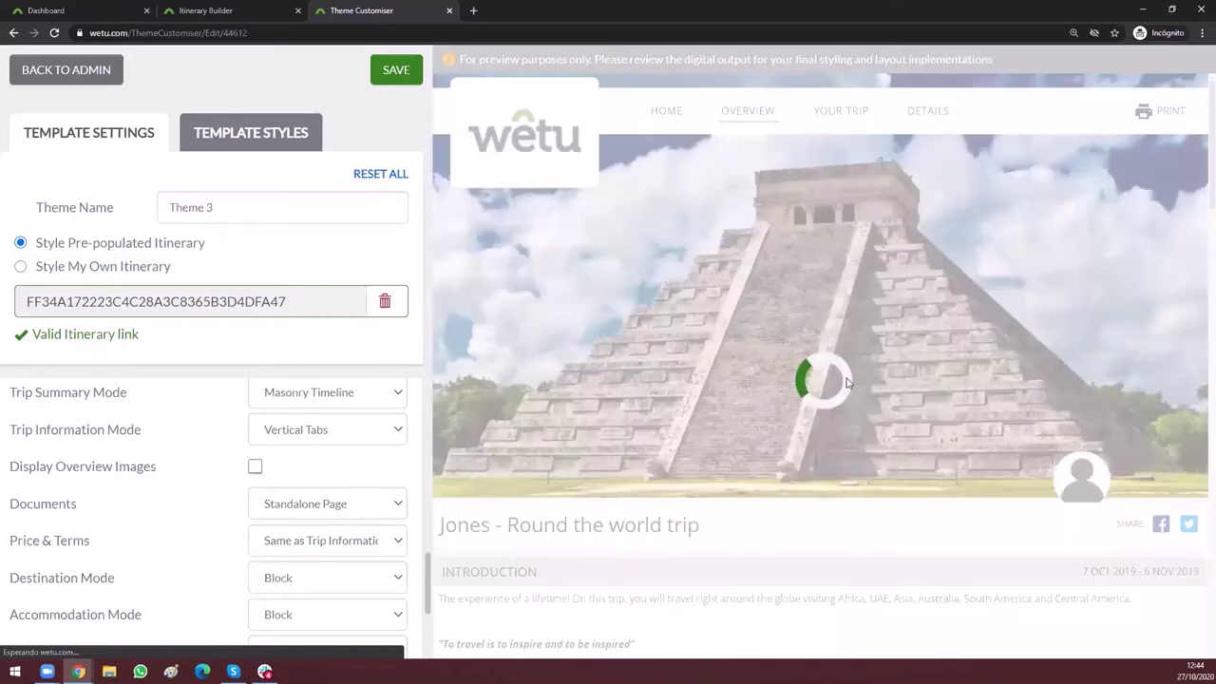
{"action": "scroll", "coordinate": [847, 381], "scroll_direction": "down", "scroll_amount": 20}
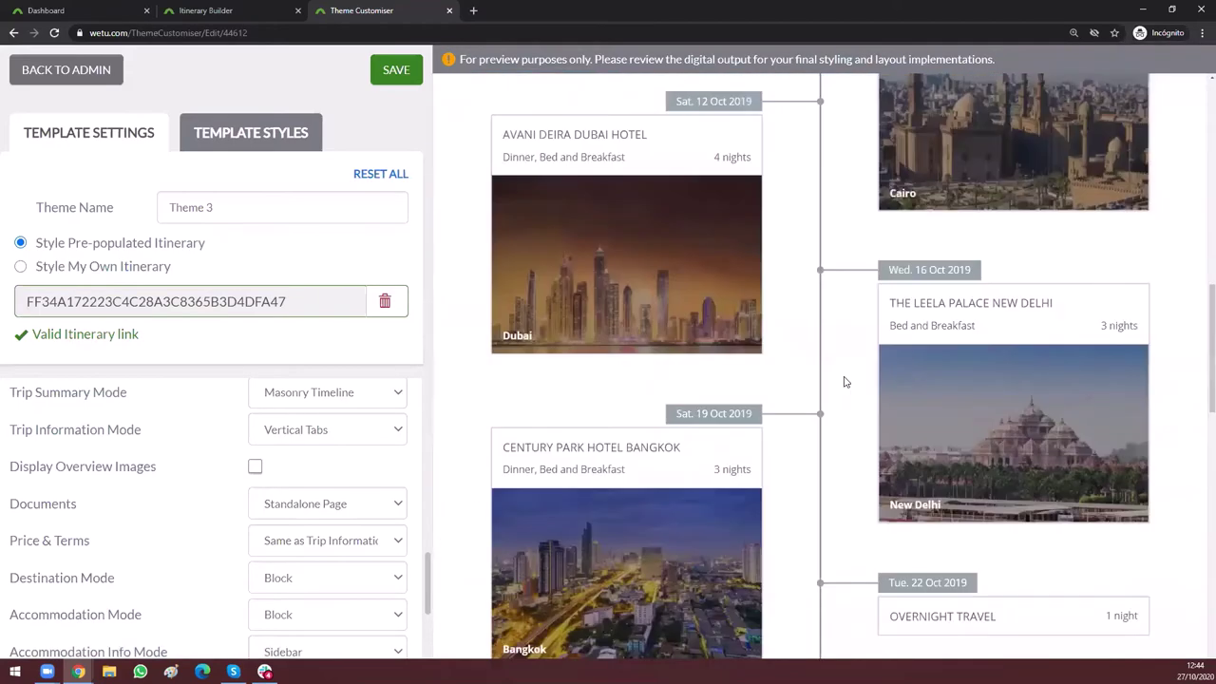
{"action": "scroll", "coordinate": [844, 383], "scroll_direction": "down", "scroll_amount": 3}
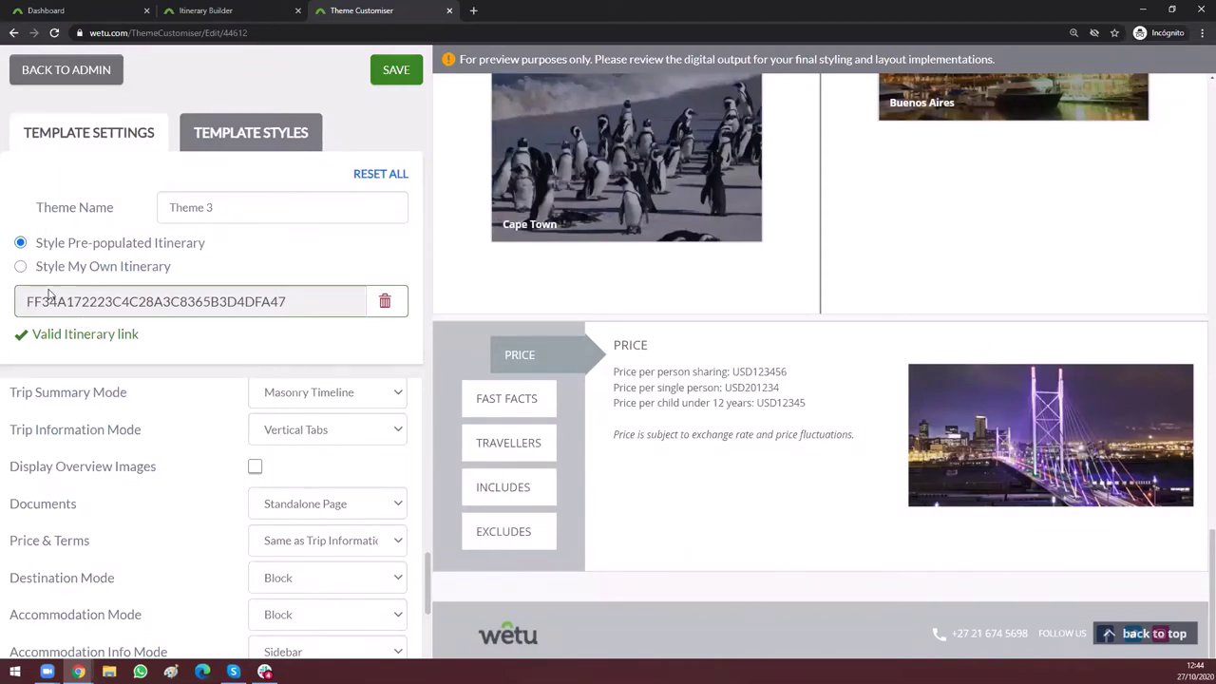
Step: Switch the preview to the custom itinerary and check its overview page without the destination images
{"action": "left_click", "coordinate": [21, 266]}
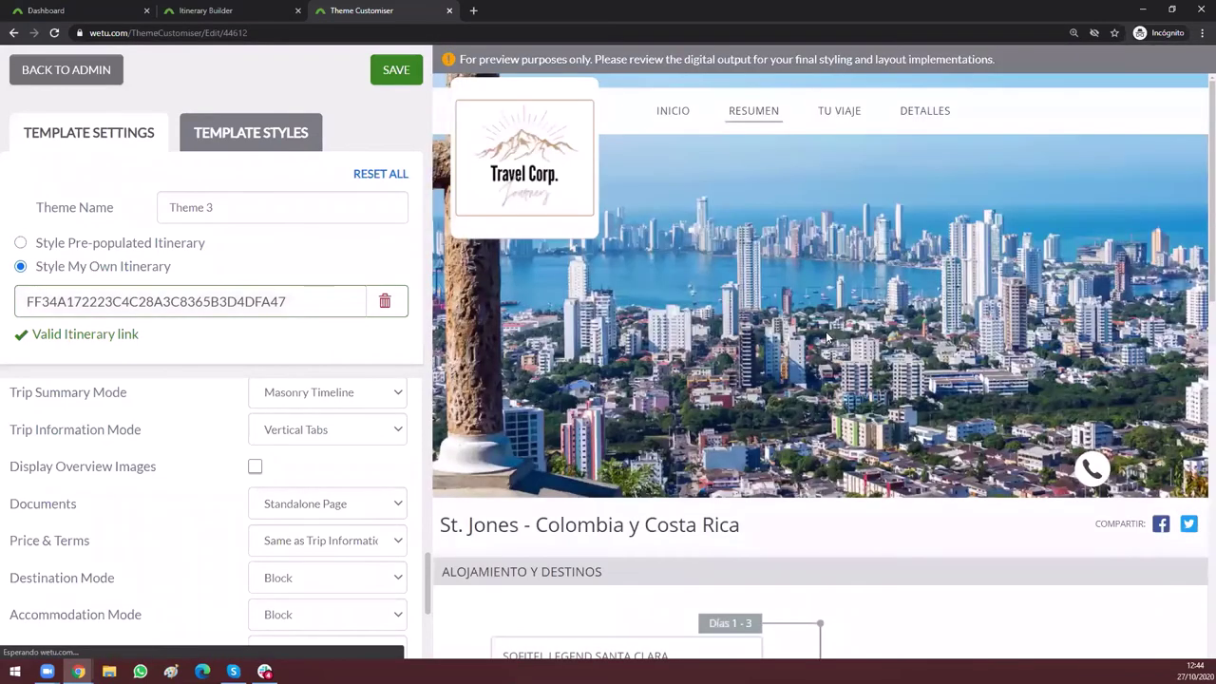
{"action": "scroll", "coordinate": [825, 331], "scroll_direction": "down", "scroll_amount": 10}
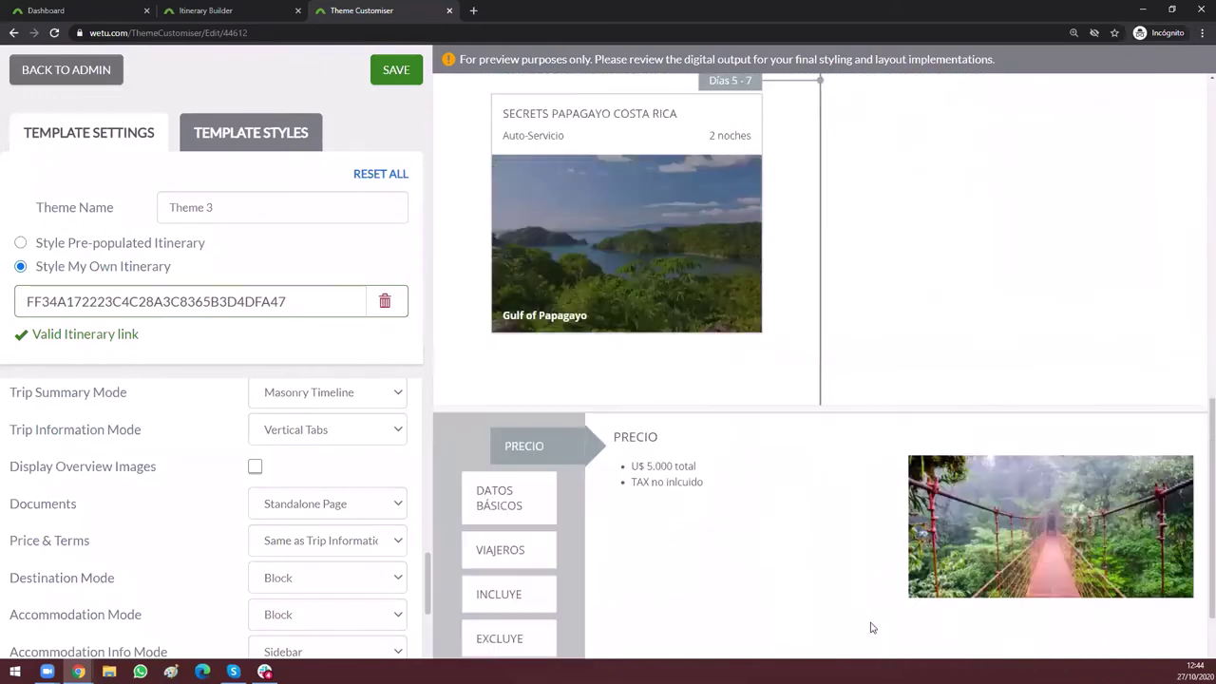
{"action": "scroll", "coordinate": [872, 627], "scroll_direction": "down", "scroll_amount": 2}
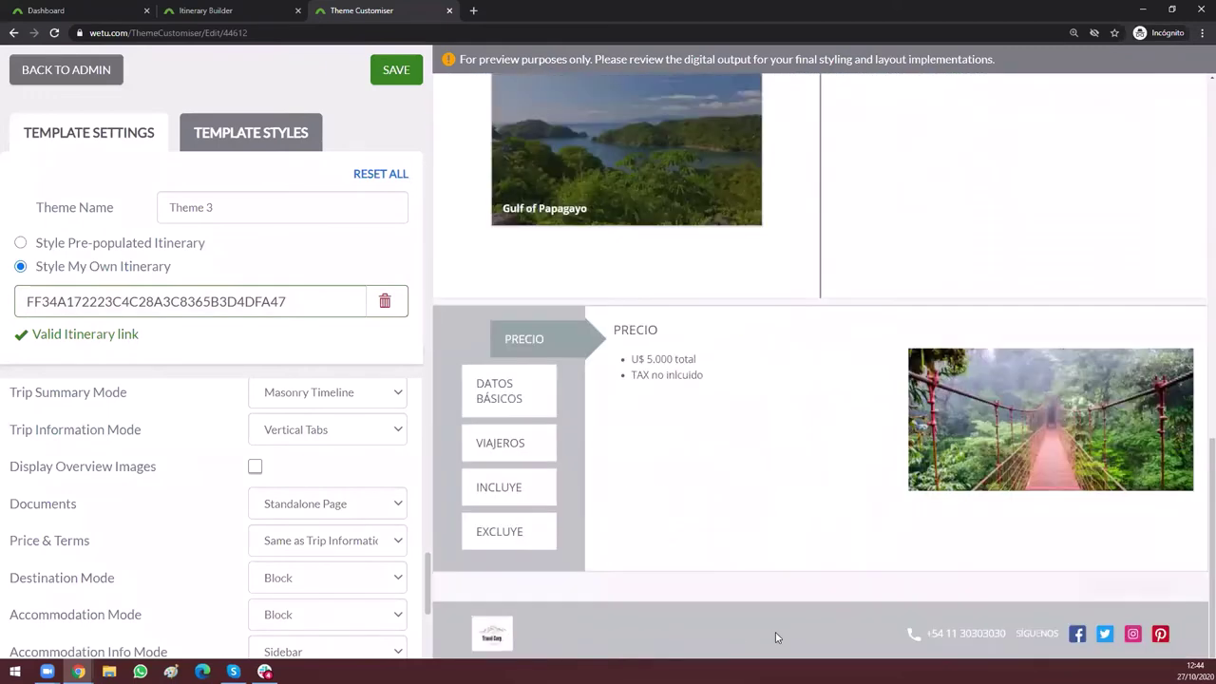
Step: Turn Display Overview Images back on and review the hotel and destination photos in the custom itinerary's overview
{"action": "left_click", "coordinate": [256, 467]}
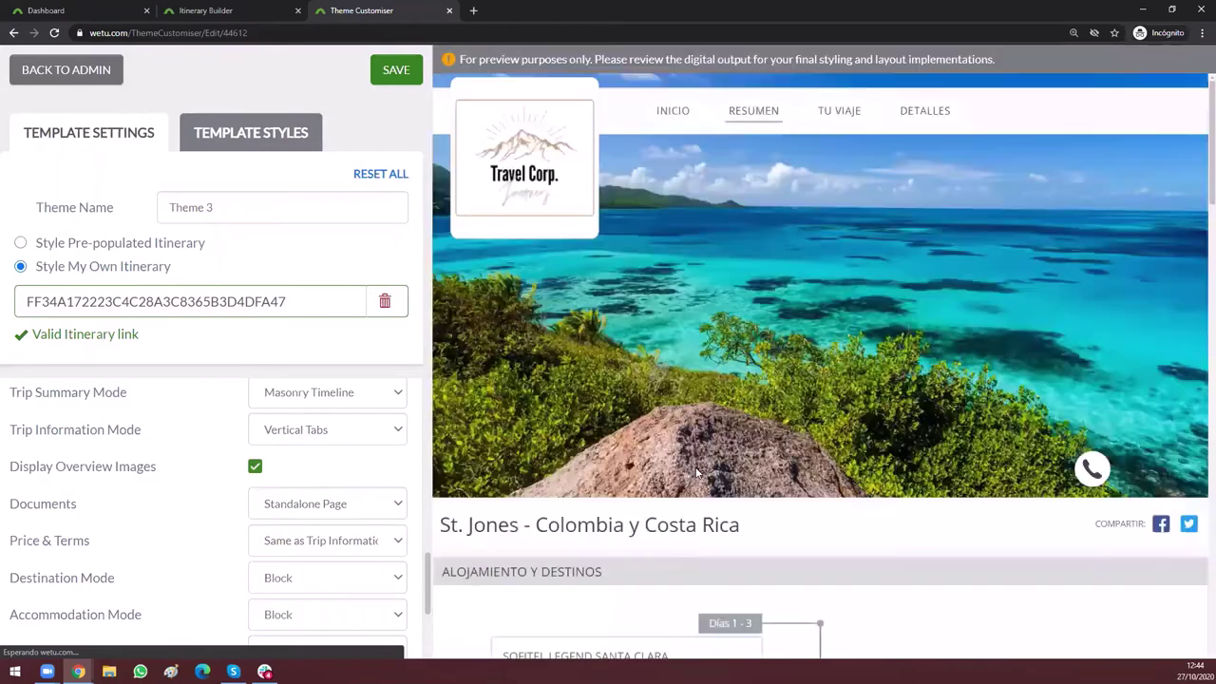
{"action": "scroll", "coordinate": [841, 461], "scroll_direction": "down", "scroll_amount": 1}
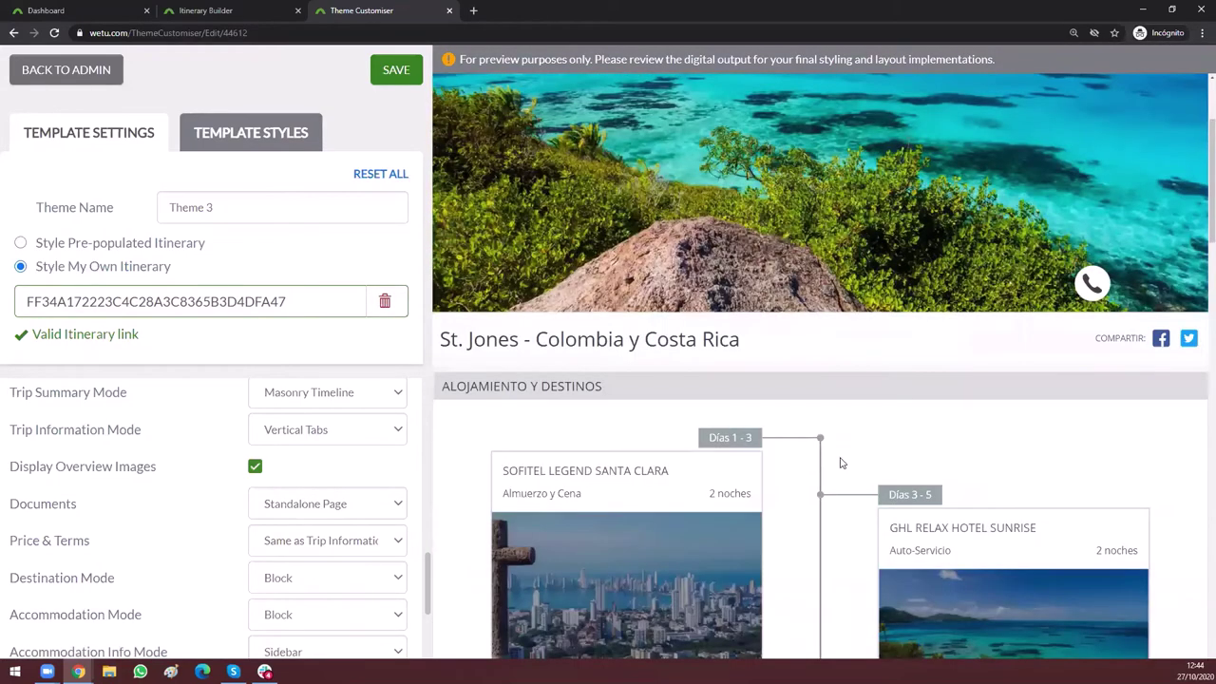
{"action": "scroll", "coordinate": [903, 428], "scroll_direction": "down", "scroll_amount": 5}
{"action": "scroll", "coordinate": [832, 285], "scroll_direction": "down", "scroll_amount": 3}
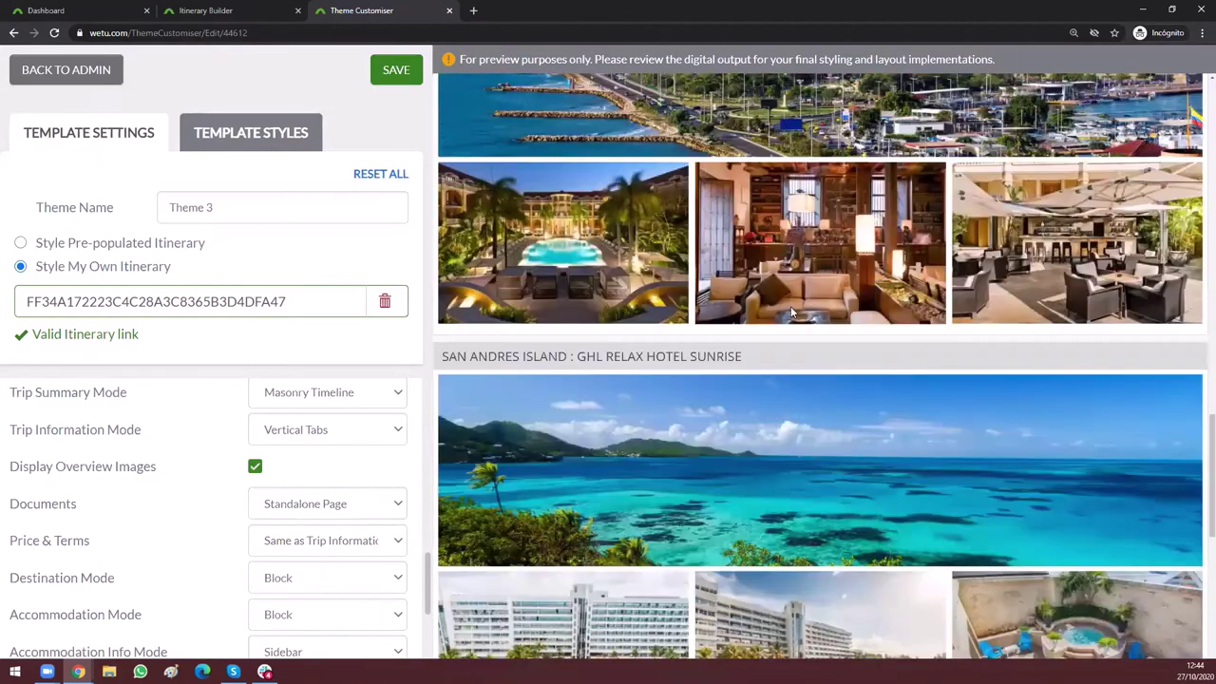
{"action": "scroll", "coordinate": [694, 378], "scroll_direction": "down", "scroll_amount": 5}
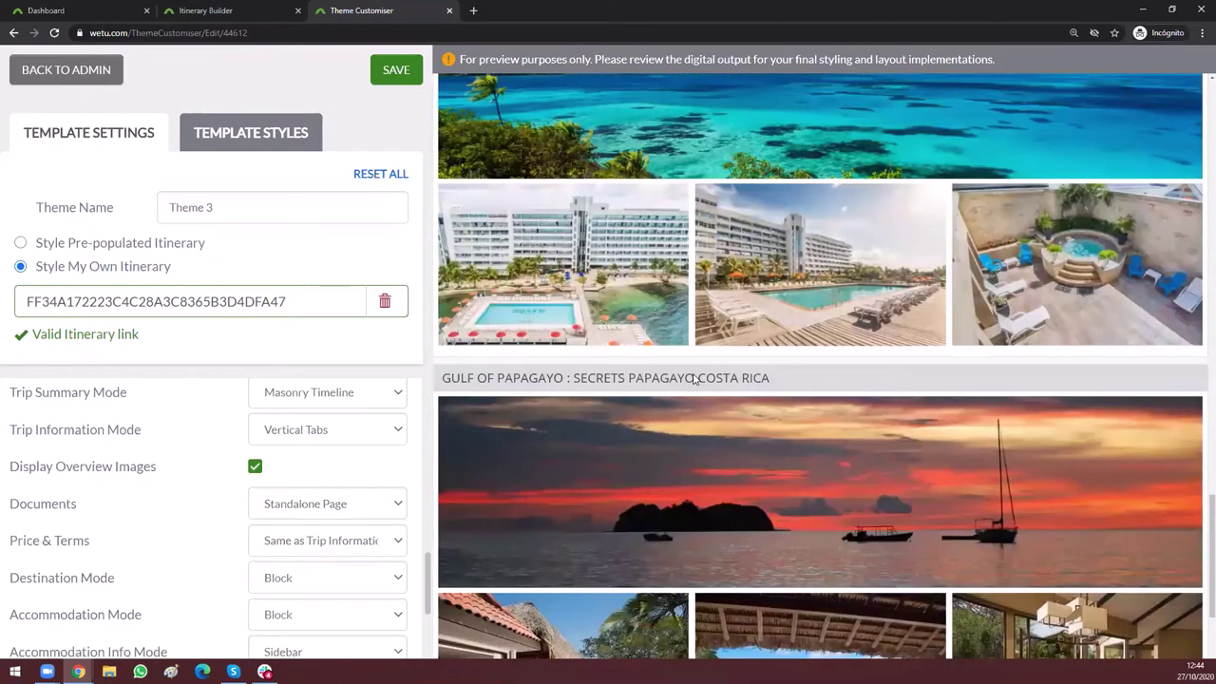
{"action": "scroll", "coordinate": [692, 375], "scroll_direction": "down", "scroll_amount": 1}
{"action": "scroll", "coordinate": [693, 374], "scroll_direction": "down", "scroll_amount": 2}
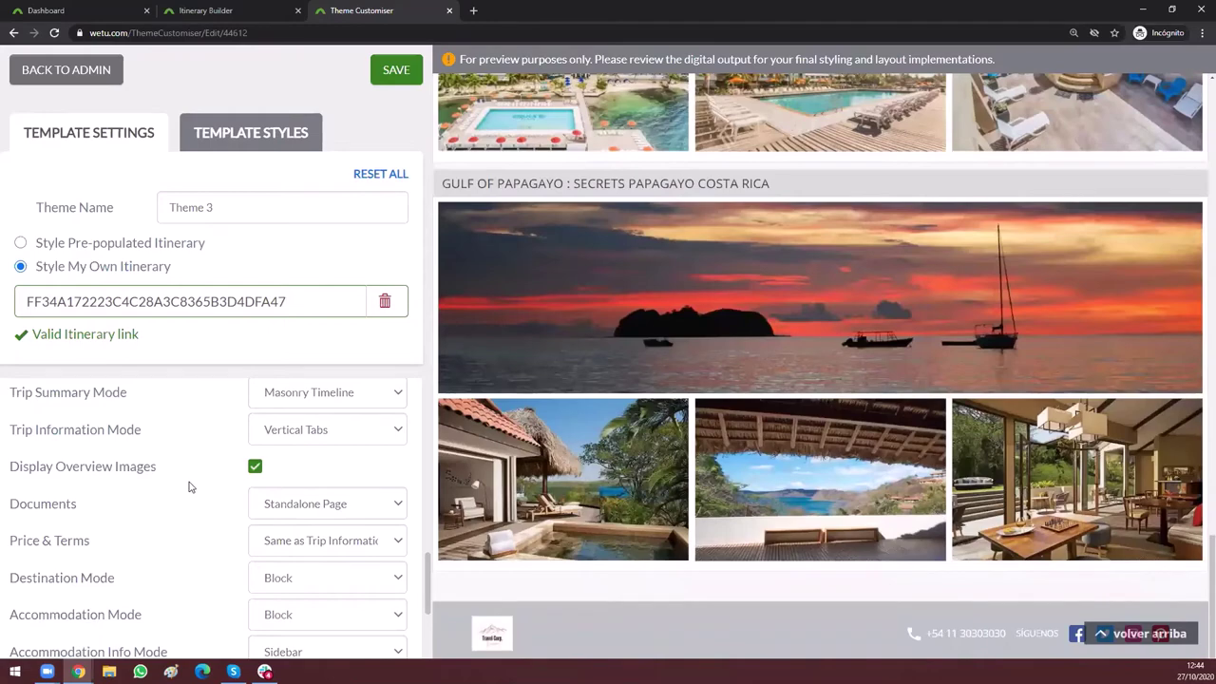
Step: Switch the preview back to the pre-populated itinerary, with the Documents setting in view
{"action": "scroll", "coordinate": [106, 500], "scroll_direction": "down", "scroll_amount": 1}
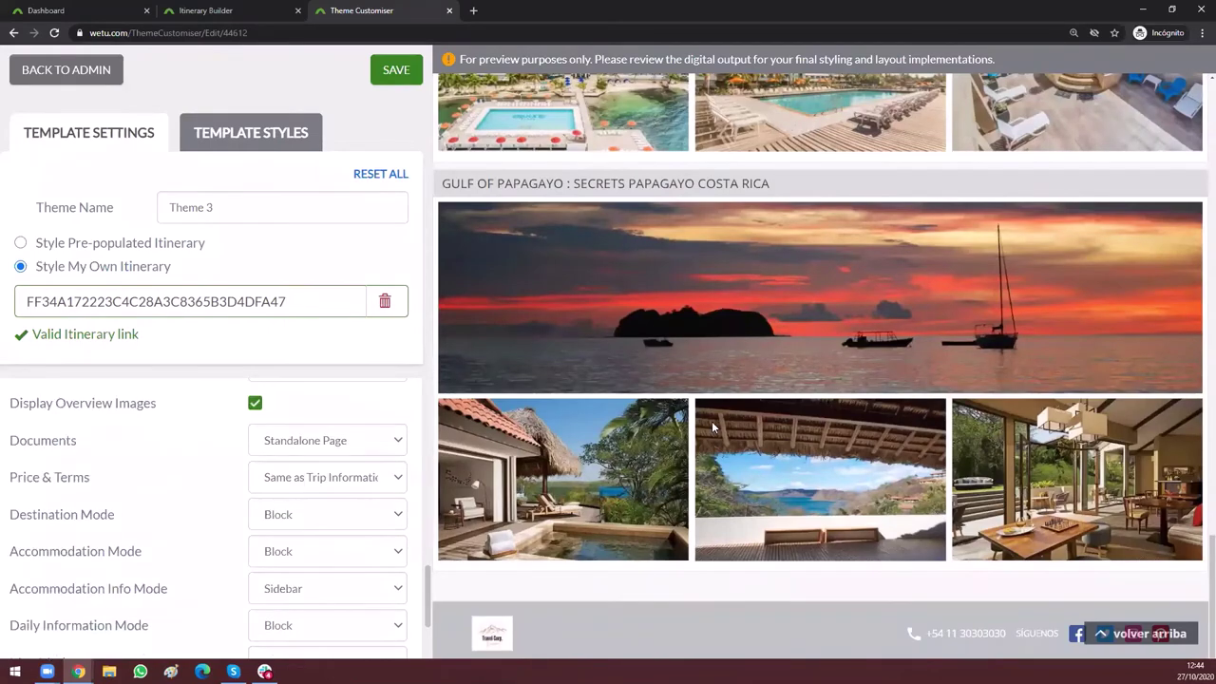
{"action": "scroll", "coordinate": [713, 428], "scroll_direction": "up", "scroll_amount": 3}
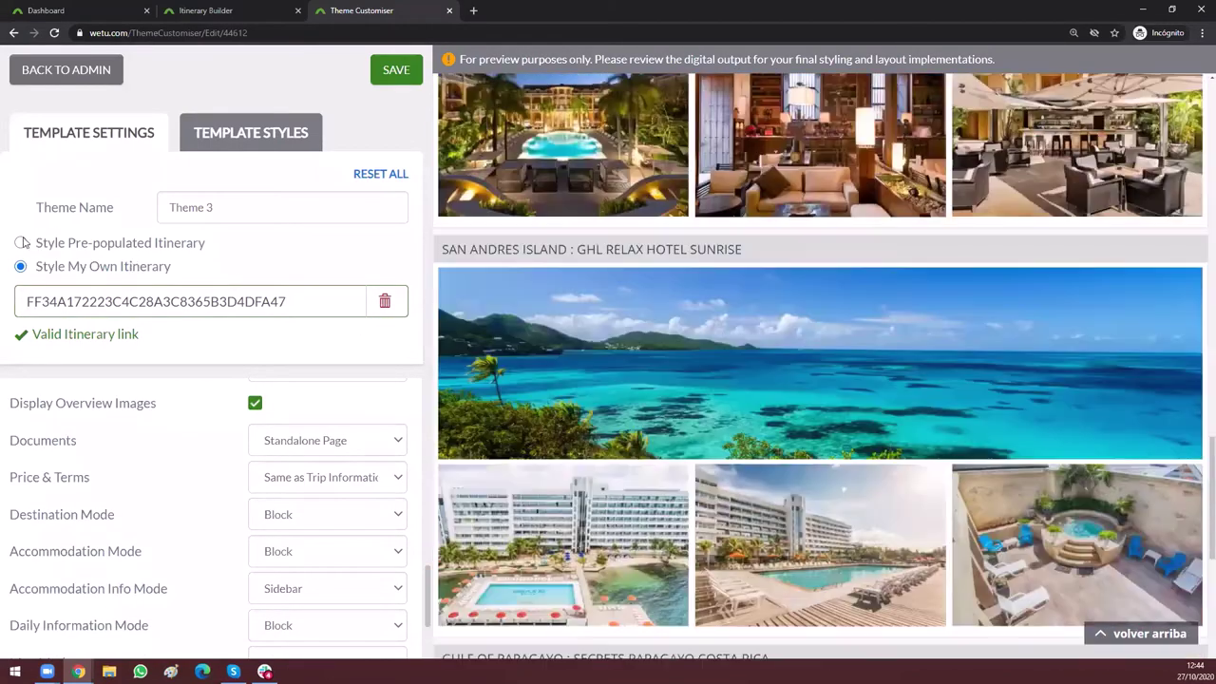
{"action": "left_click", "coordinate": [21, 242]}
{"action": "scroll", "coordinate": [602, 245], "scroll_direction": "up", "scroll_amount": 3}
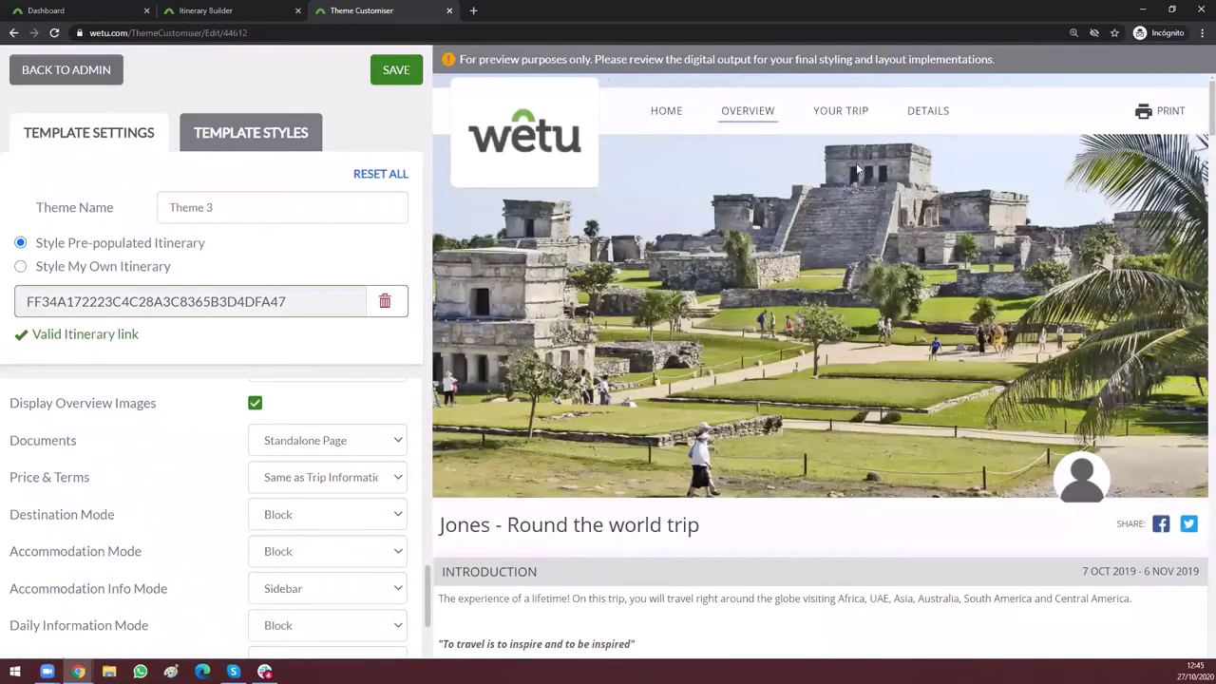
Step: Open the Documents page under Details in the preview and examine how the Standalone Page option lists the files
{"action": "mouse_move", "coordinate": [960, 119]}
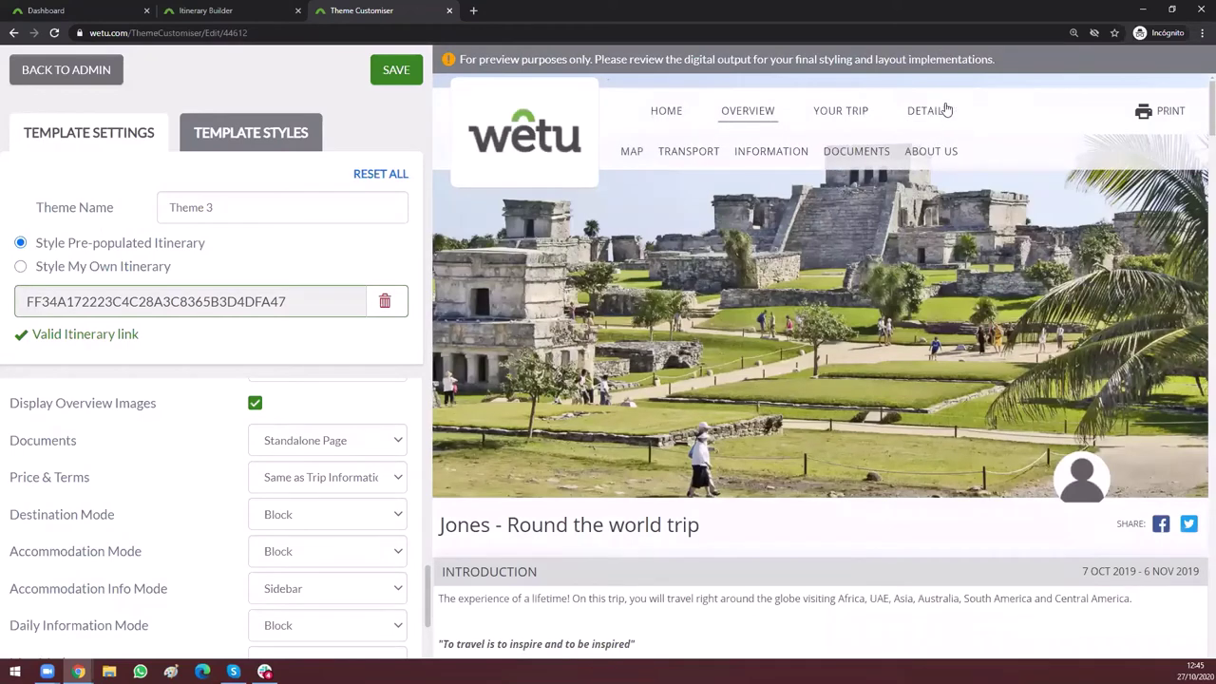
{"action": "left_click", "coordinate": [866, 157]}
{"action": "scroll", "coordinate": [580, 402], "scroll_direction": "down", "scroll_amount": 1}
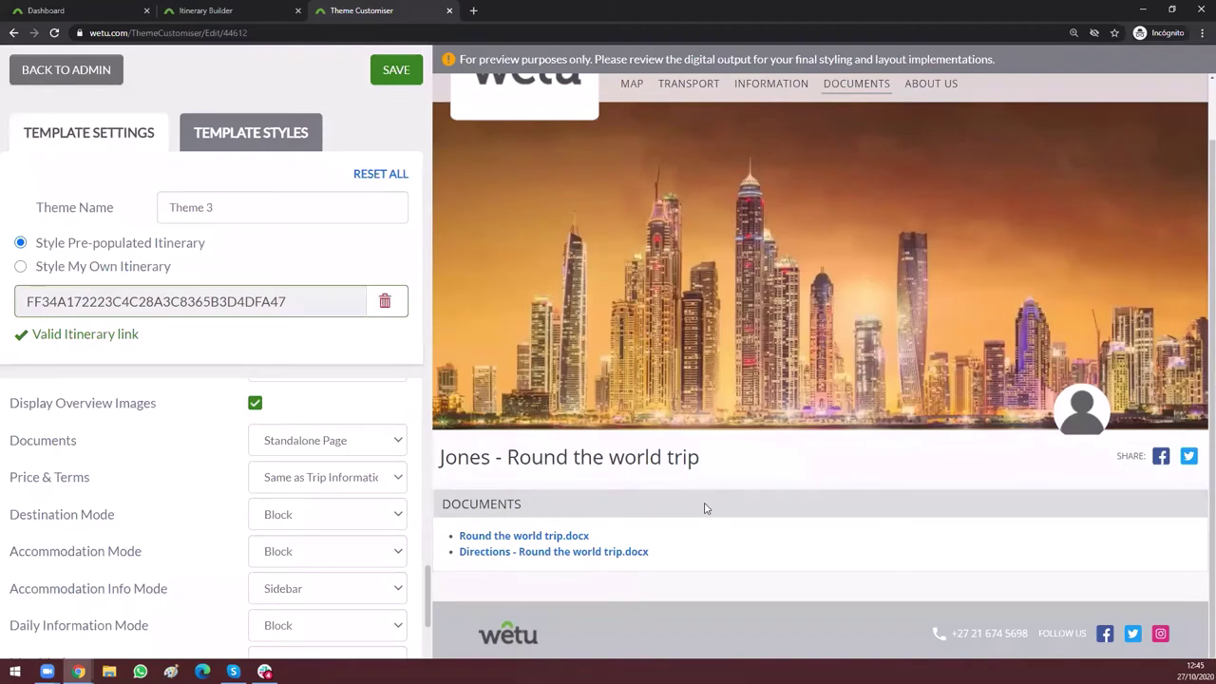
{"action": "scroll", "coordinate": [704, 510], "scroll_direction": "up", "scroll_amount": 1}
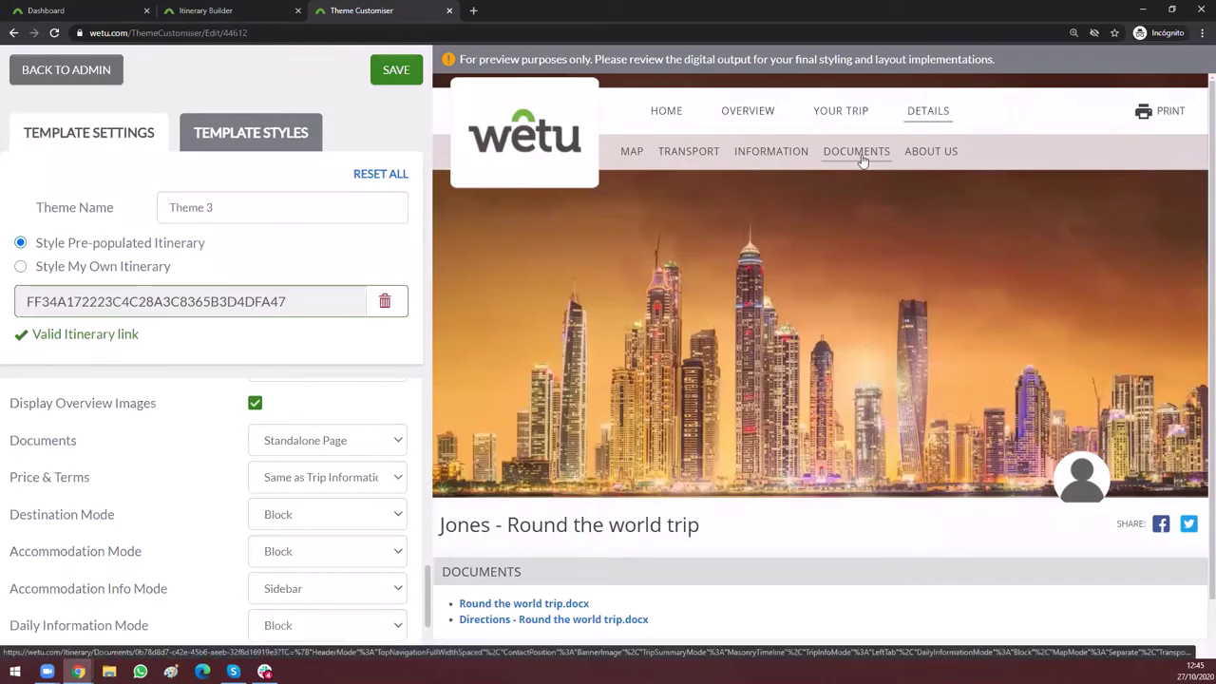
Step: Set Documents to Same as Trip Information Mode and view the Documents tab in the overview's trip information section
{"action": "left_click", "coordinate": [288, 448]}
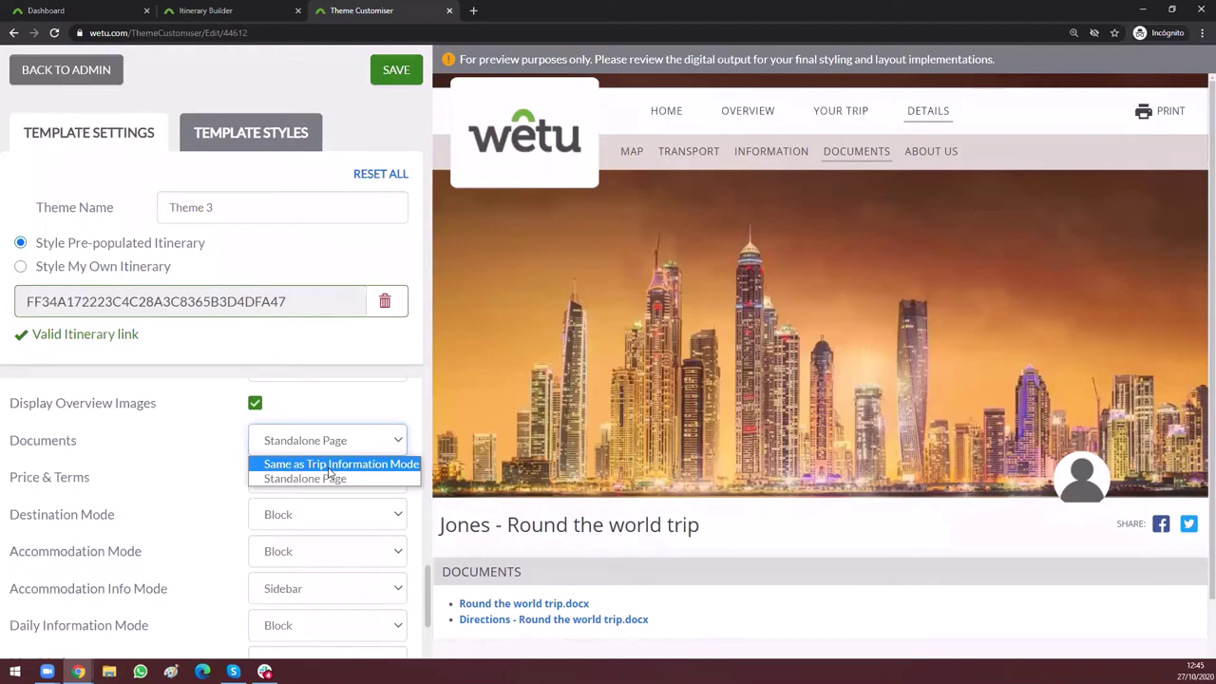
{"action": "left_click", "coordinate": [329, 465]}
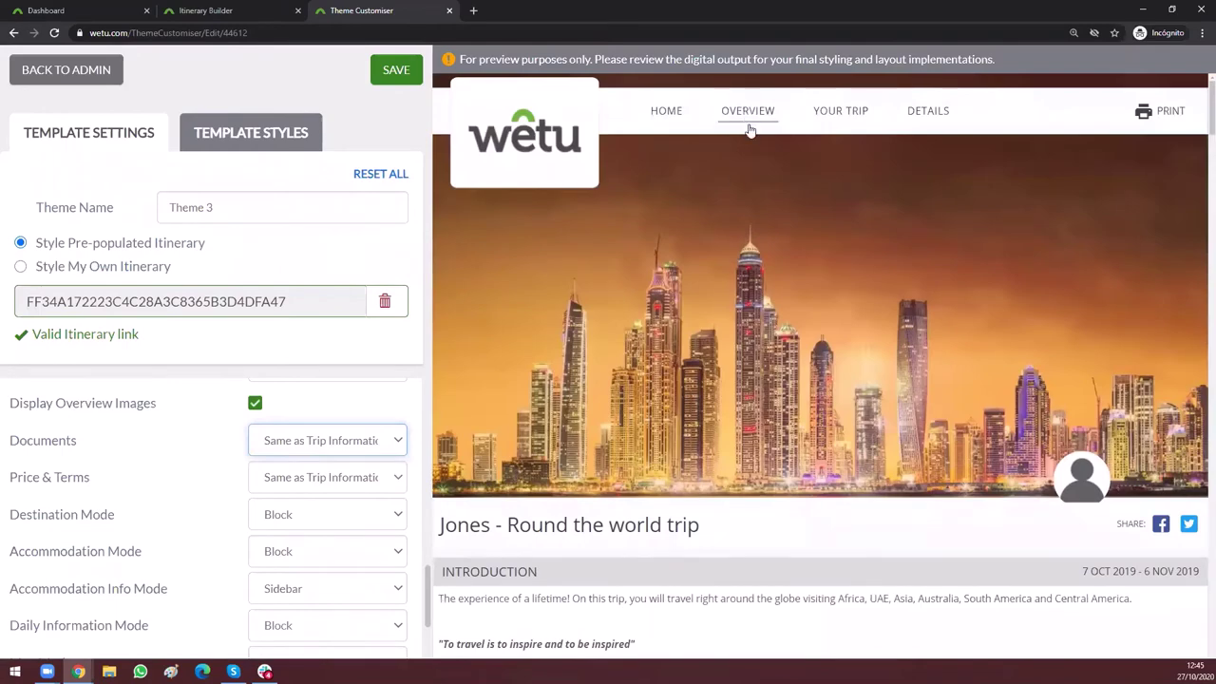
{"action": "scroll", "coordinate": [681, 409], "scroll_direction": "down", "scroll_amount": 5}
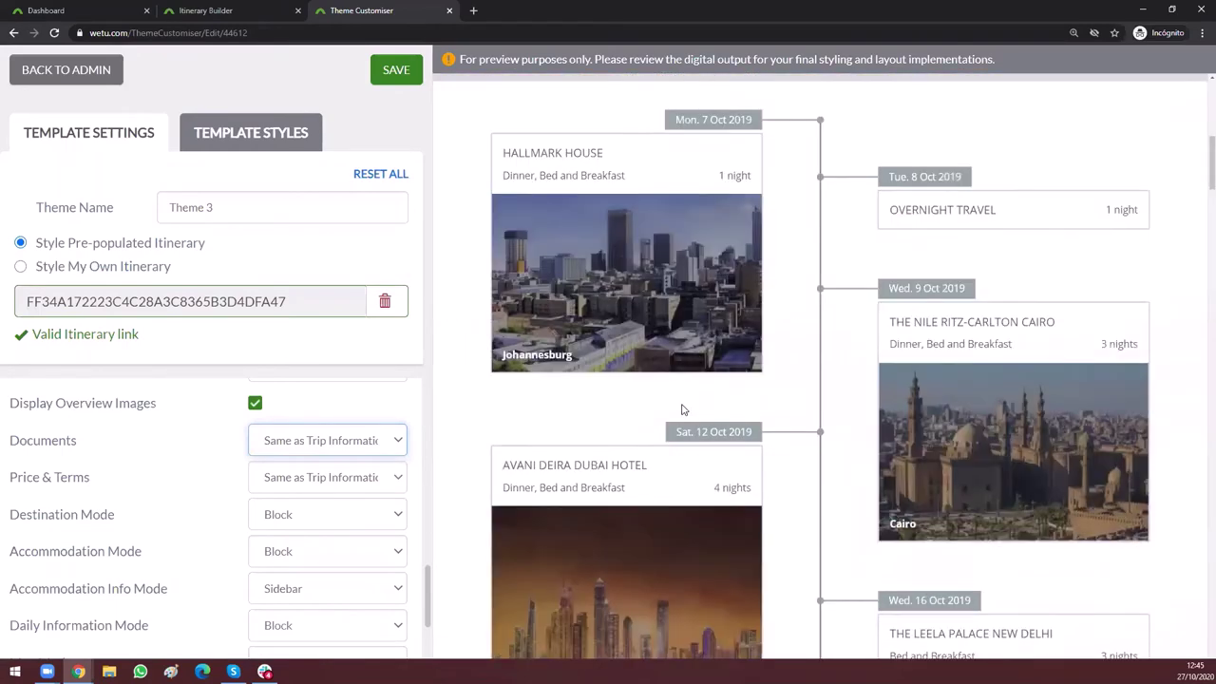
{"action": "scroll", "coordinate": [681, 409], "scroll_direction": "down", "scroll_amount": 10}
{"action": "scroll", "coordinate": [681, 409], "scroll_direction": "down", "scroll_amount": 12}
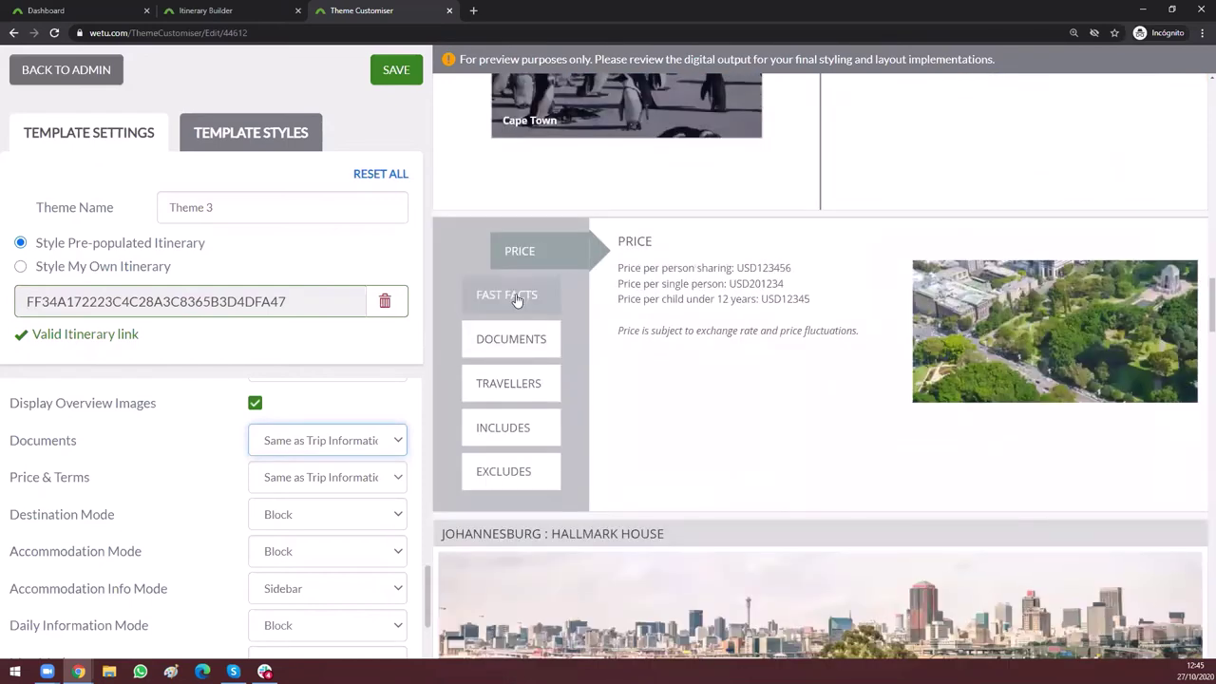
{"action": "left_click", "coordinate": [508, 344]}
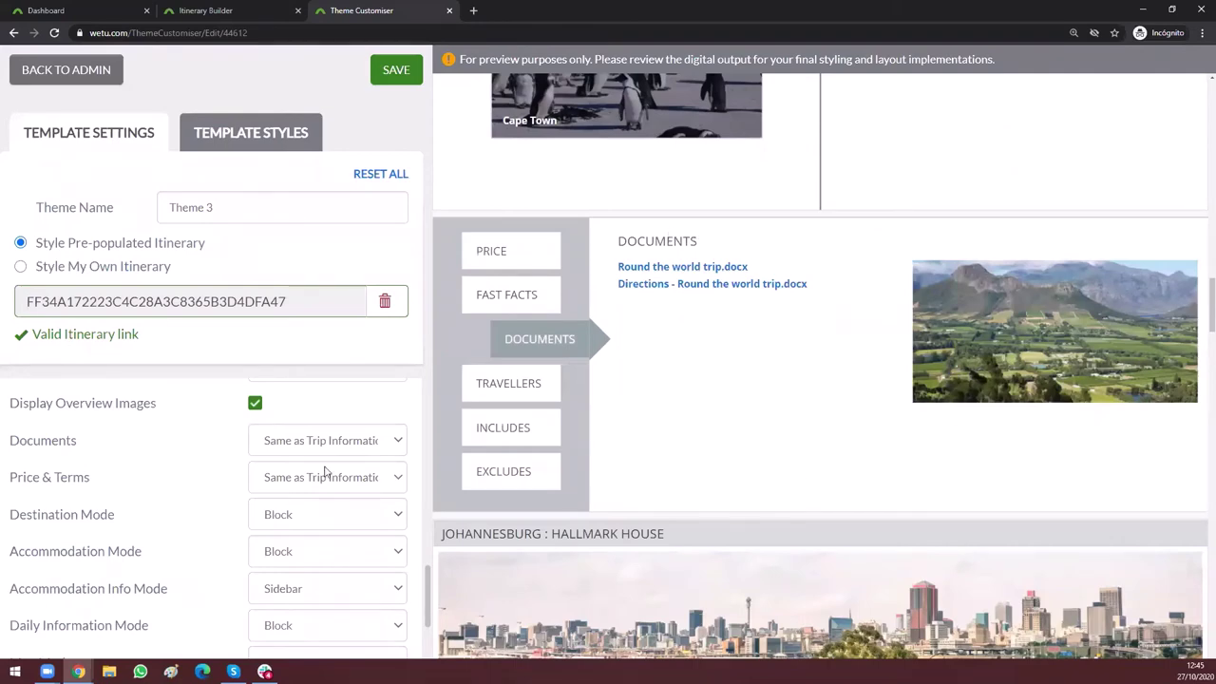
Step: Set Trip Information Mode to Side Bar and check the overview's sidebar in the preview
{"action": "scroll", "coordinate": [270, 427], "scroll_direction": "up", "scroll_amount": 1}
{"action": "left_click", "coordinate": [329, 436]}
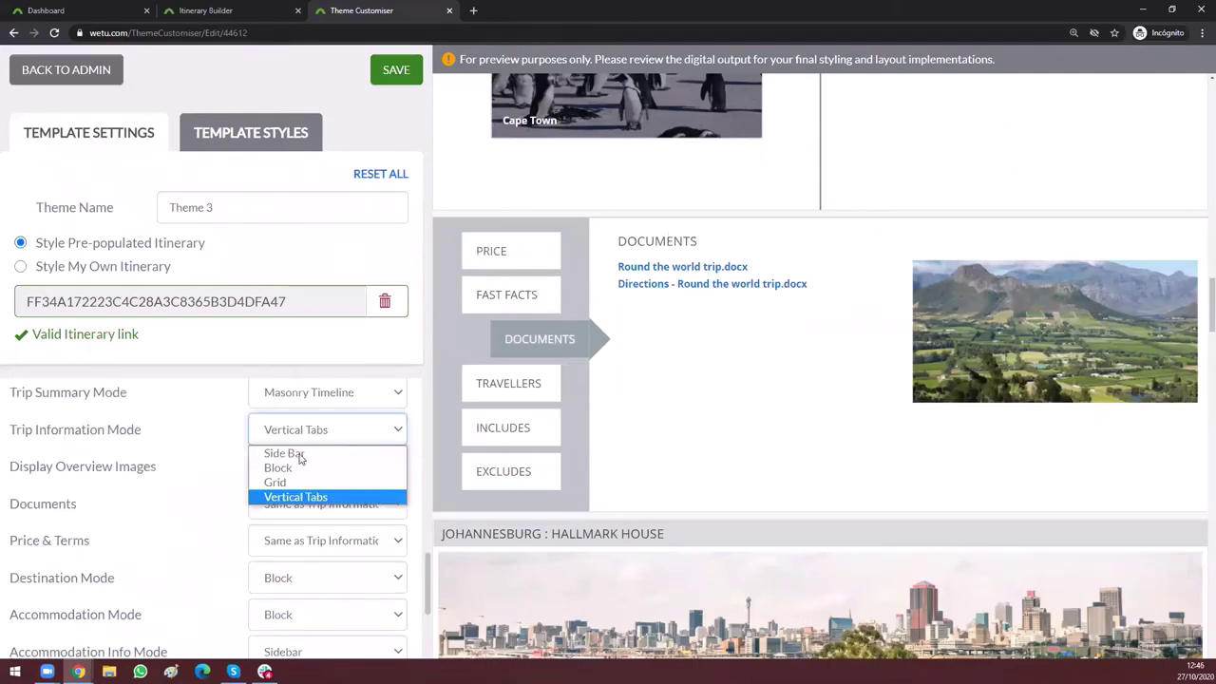
{"action": "left_click", "coordinate": [296, 455]}
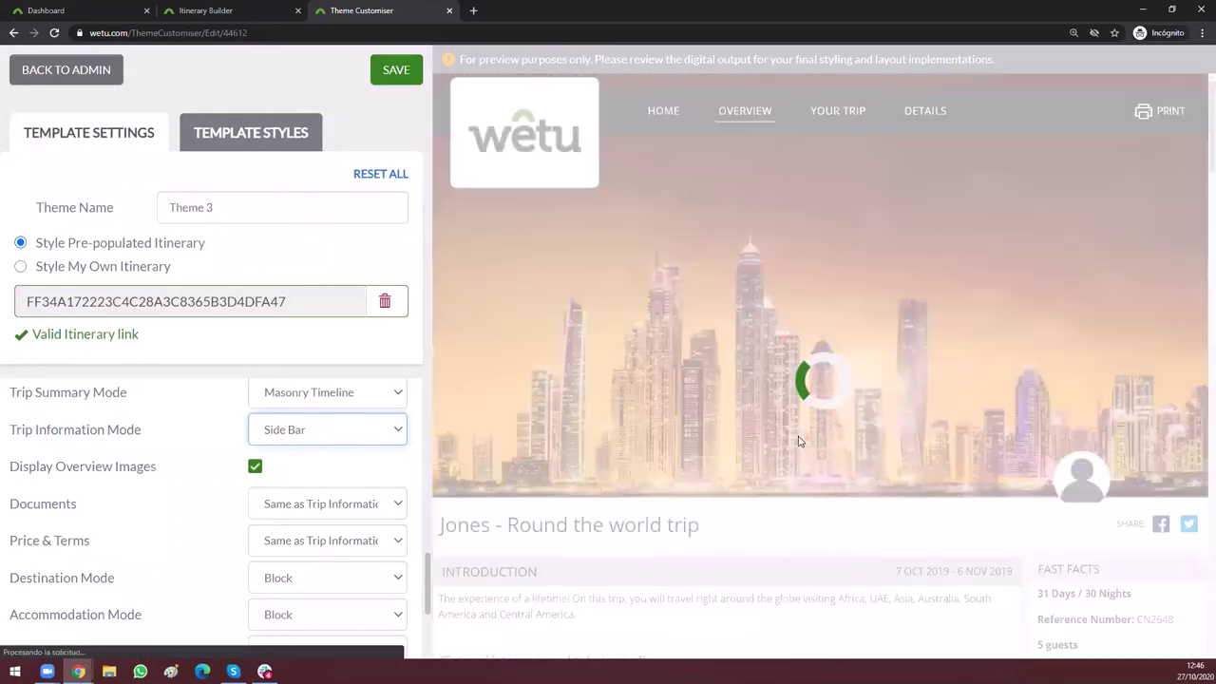
{"action": "scroll", "coordinate": [854, 416], "scroll_direction": "down", "scroll_amount": 1}
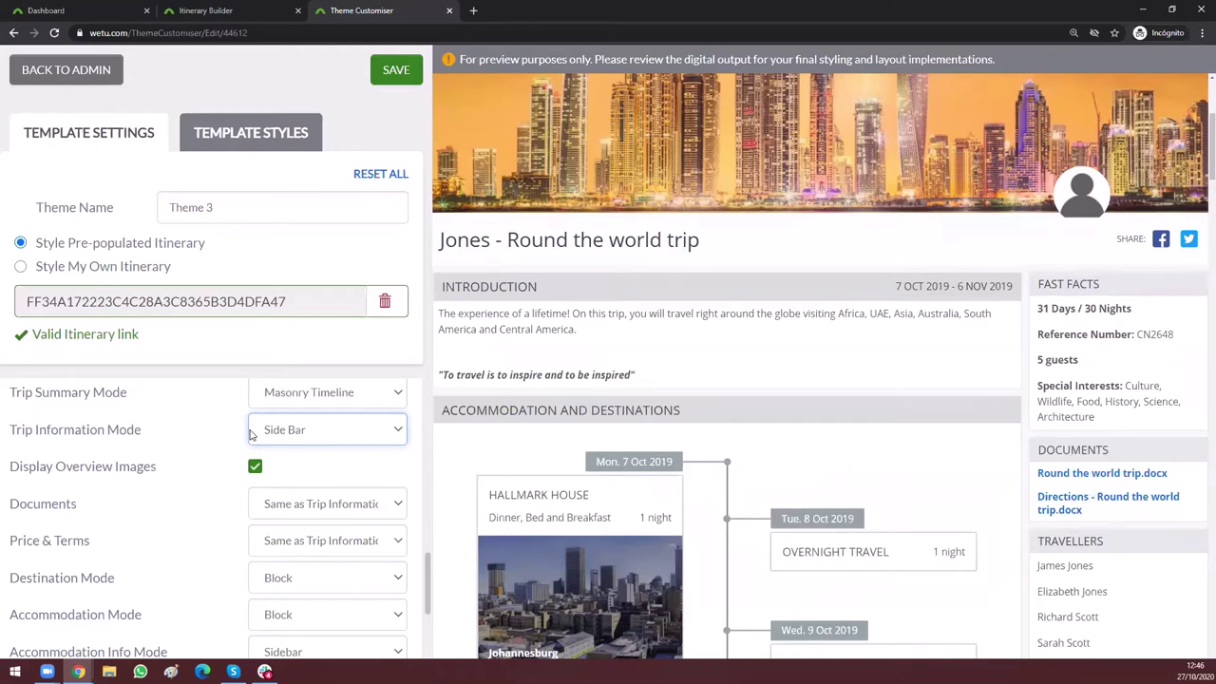
Step: Locate the Price & Terms setting and examine where the overview's sidebar presents the price information
{"action": "scroll", "coordinate": [121, 472], "scroll_direction": "down", "scroll_amount": 3}
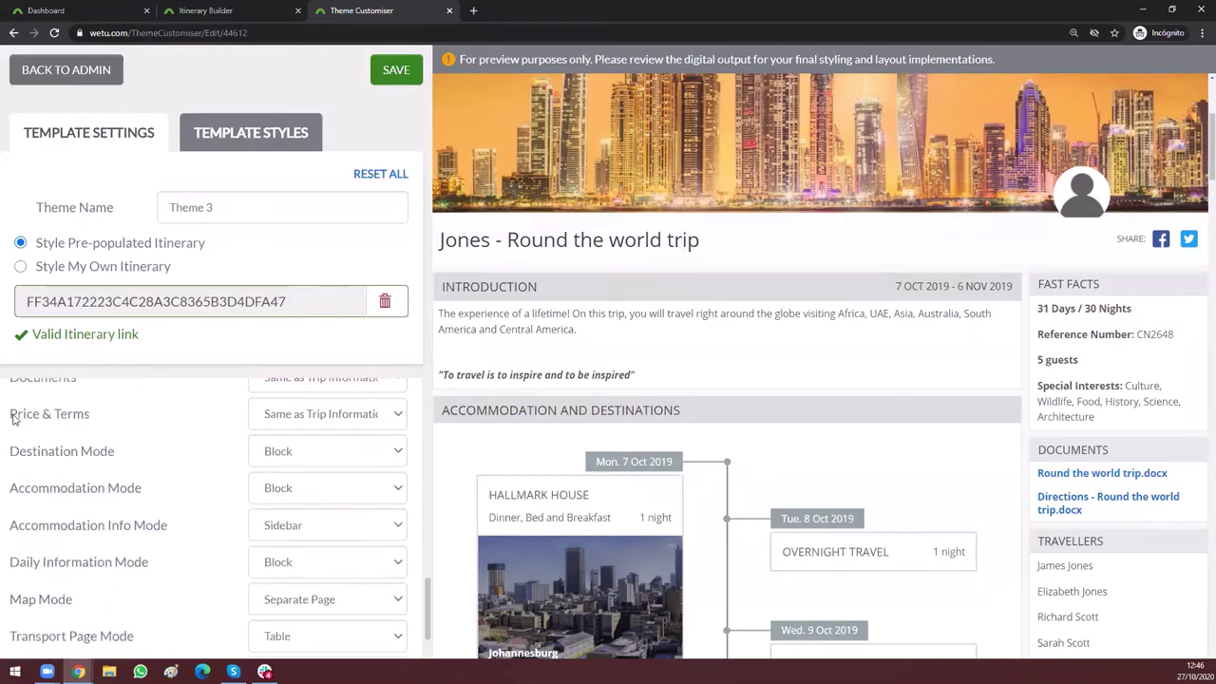
{"action": "left_click_drag", "start_coordinate": [13, 419], "coordinate": [106, 421]}
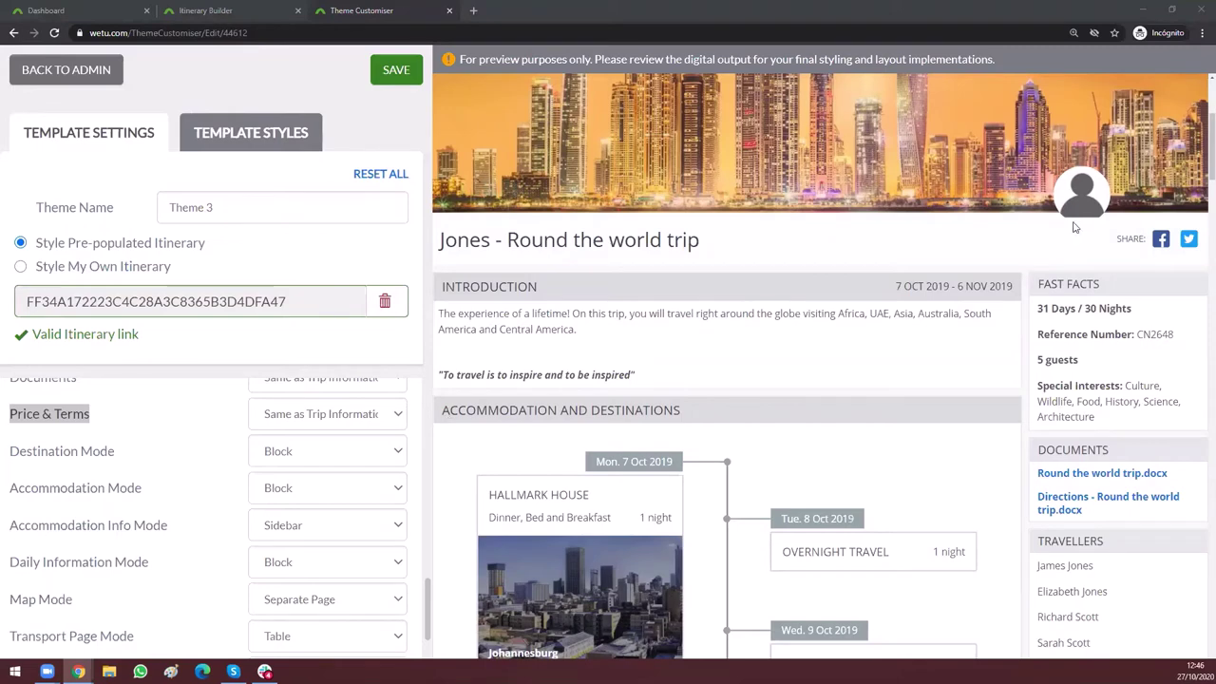
{"action": "scroll", "coordinate": [1065, 295], "scroll_direction": "down", "scroll_amount": 2}
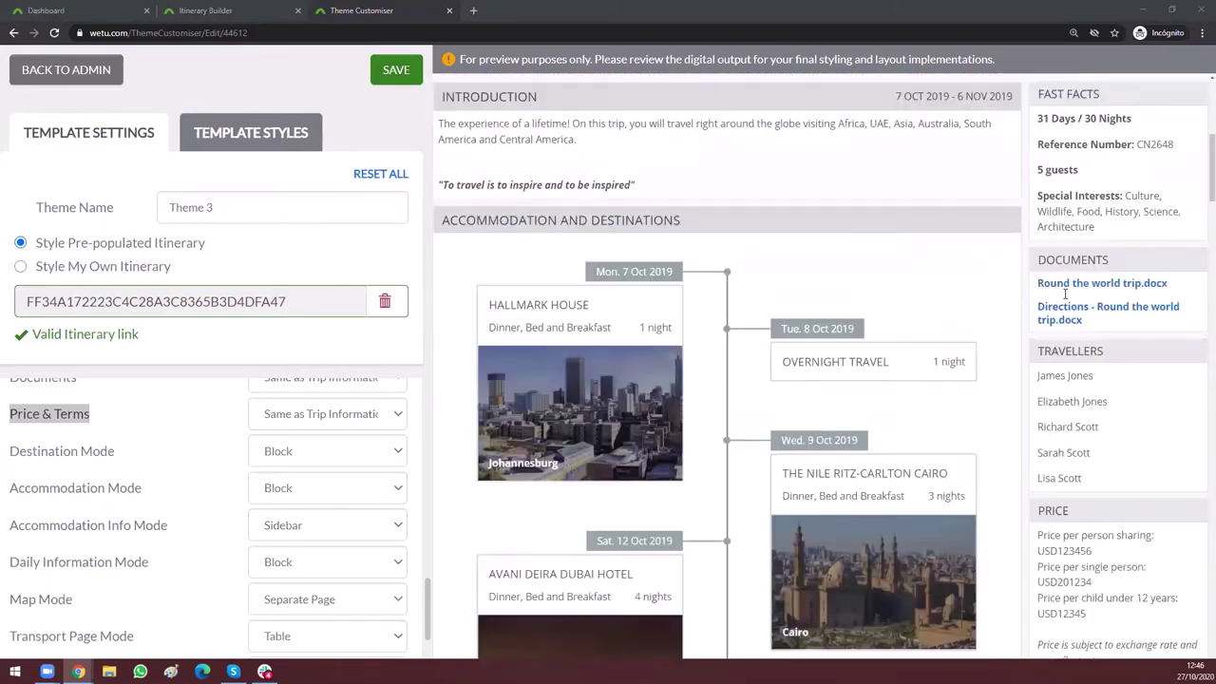
{"action": "scroll", "coordinate": [1095, 440], "scroll_direction": "down", "scroll_amount": 1}
{"action": "scroll", "coordinate": [1094, 461], "scroll_direction": "down", "scroll_amount": 1}
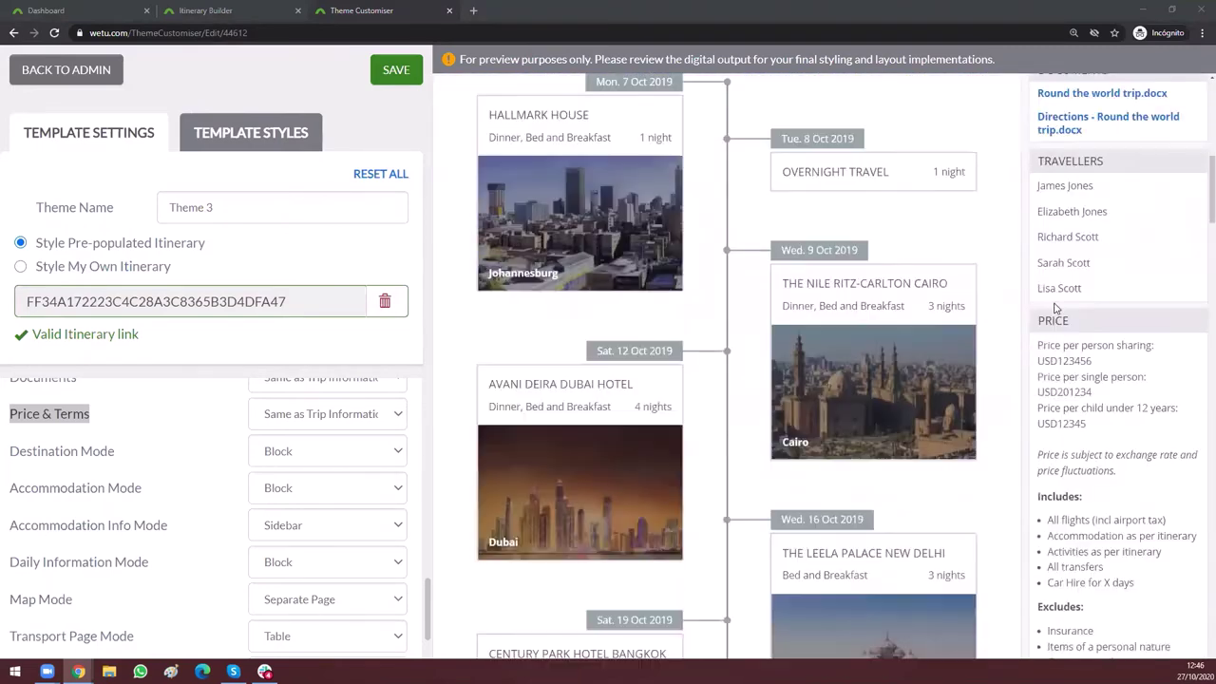
{"action": "left_click_drag", "start_coordinate": [1037, 320], "coordinate": [1071, 320]}
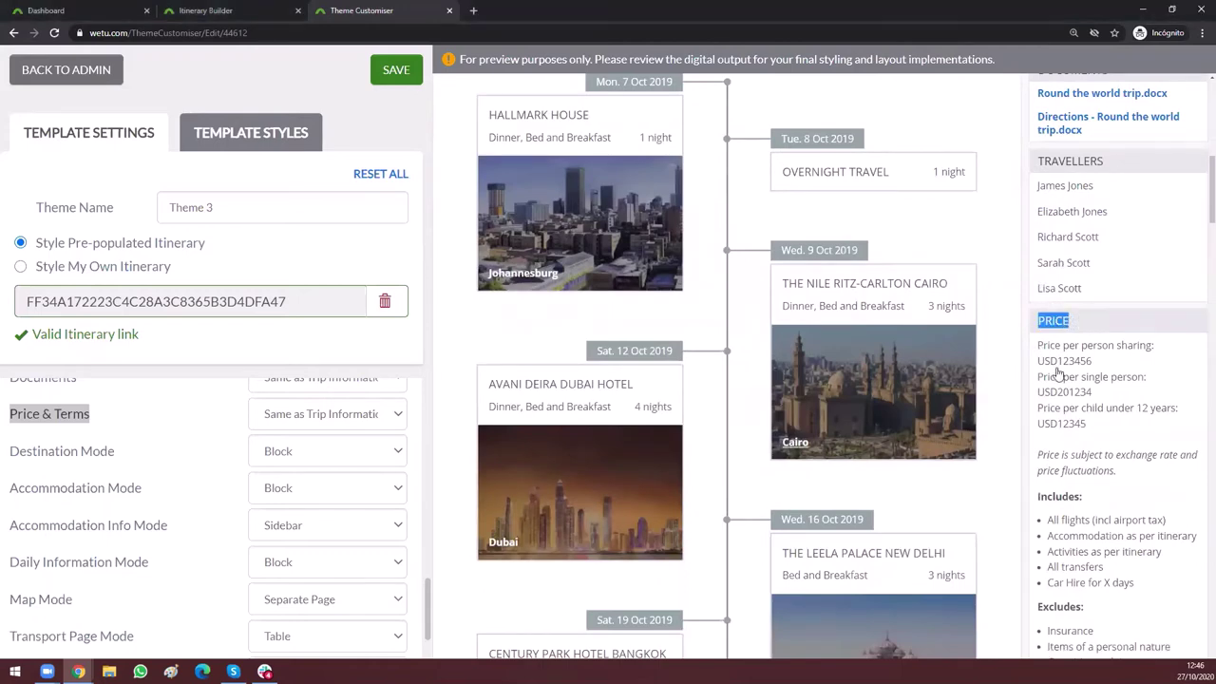
Step: Set Price & Terms to Standalone Page and review the Price & Terms page through its terms and conditions
{"action": "left_click", "coordinate": [298, 426]}
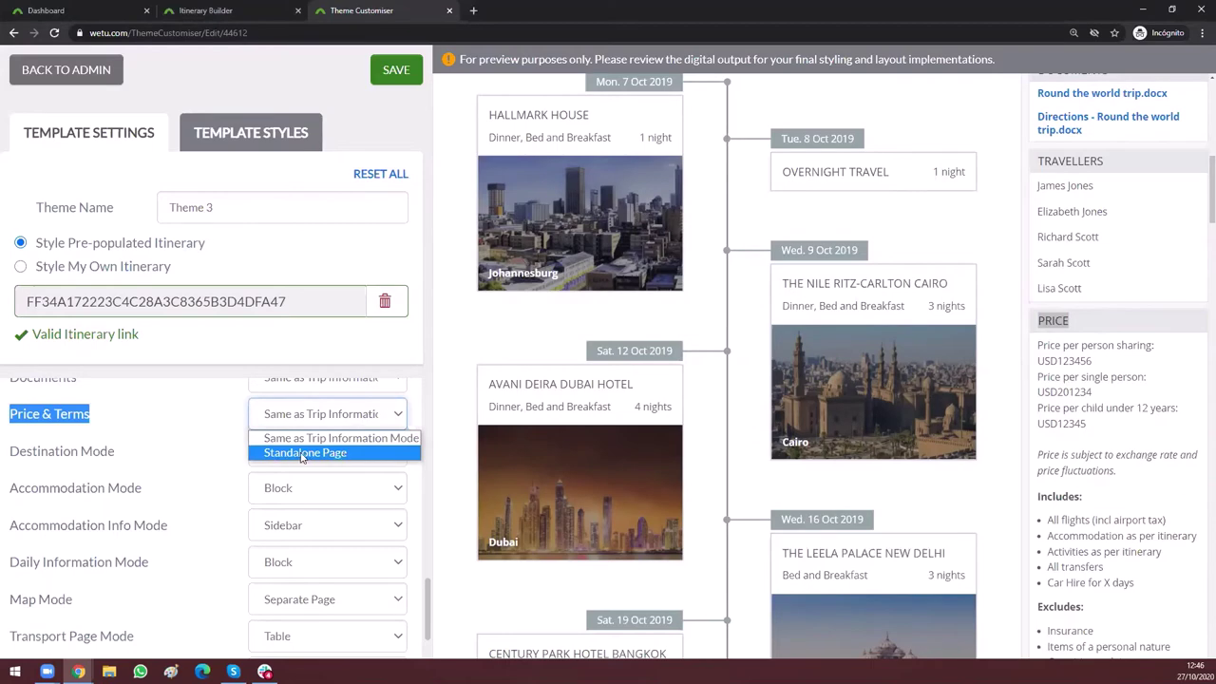
{"action": "left_click", "coordinate": [411, 454]}
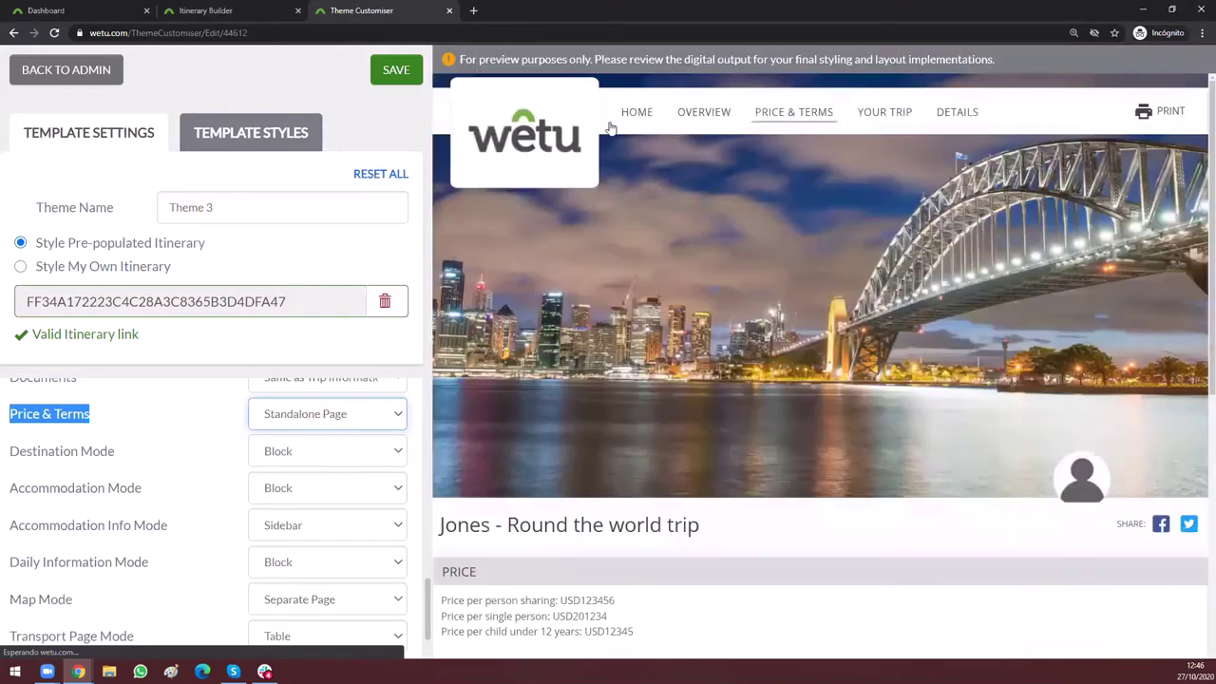
{"action": "left_click", "coordinate": [806, 118]}
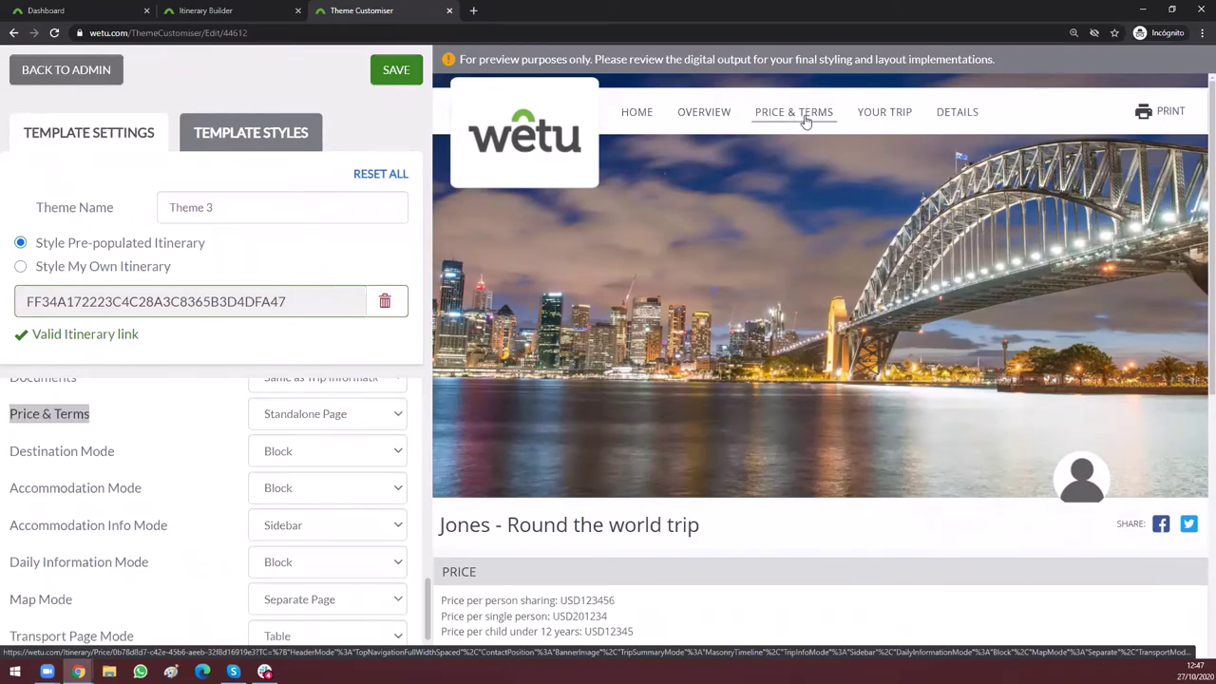
{"action": "scroll", "coordinate": [556, 356], "scroll_direction": "down", "scroll_amount": 4}
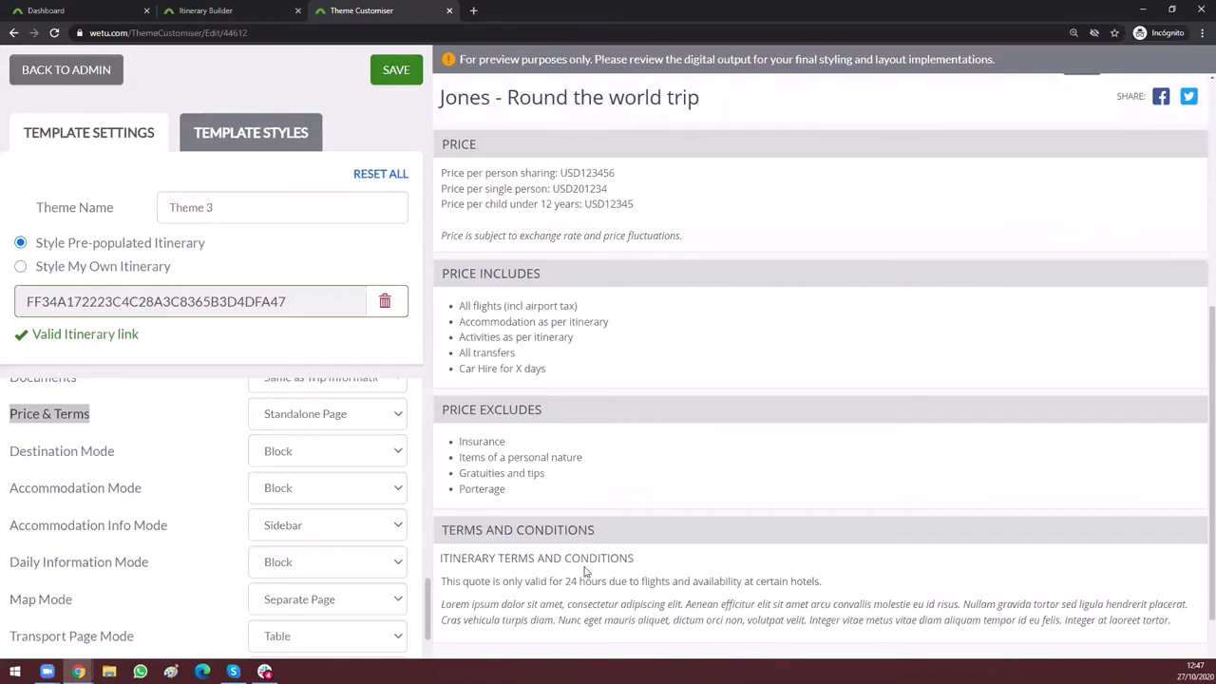
{"action": "scroll", "coordinate": [585, 569], "scroll_direction": "down", "scroll_amount": 2}
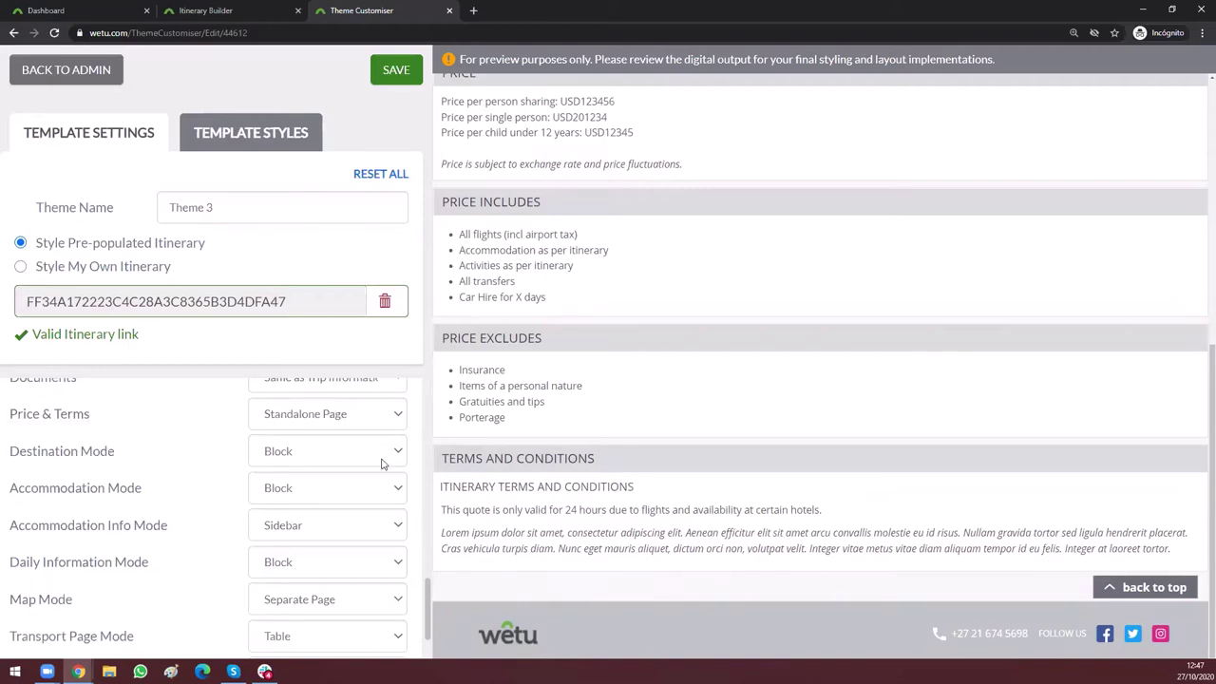
{"action": "scroll", "coordinate": [646, 316], "scroll_direction": "up", "scroll_amount": 10}
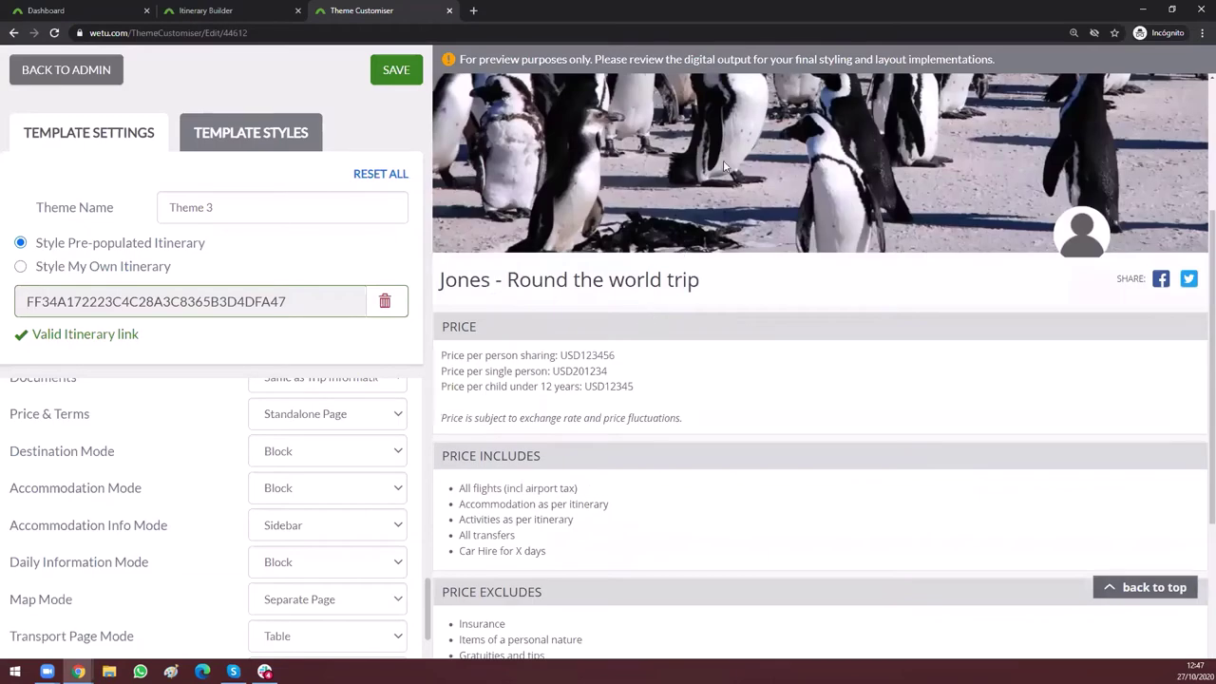
Step: Open the Destinations page under Your Trip in the preview and review its Block layout
{"action": "mouse_move", "coordinate": [888, 116]}
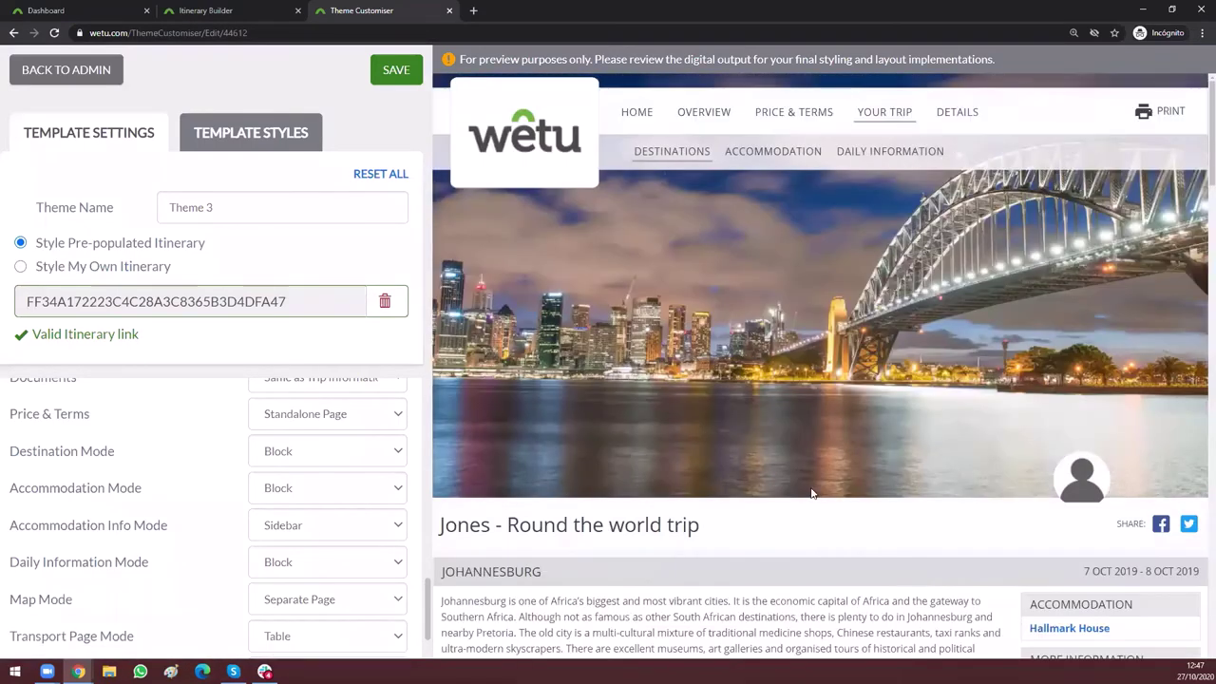
{"action": "scroll", "coordinate": [812, 491], "scroll_direction": "down", "scroll_amount": 3}
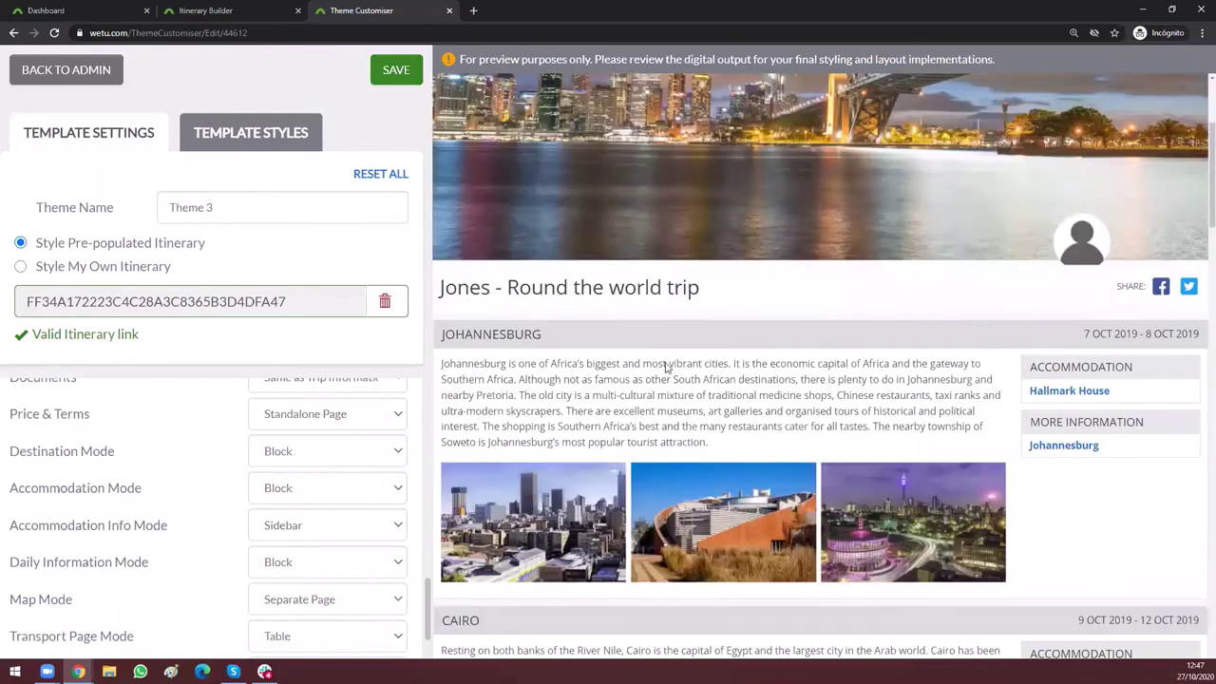
{"action": "scroll", "coordinate": [740, 456], "scroll_direction": "down", "scroll_amount": 1}
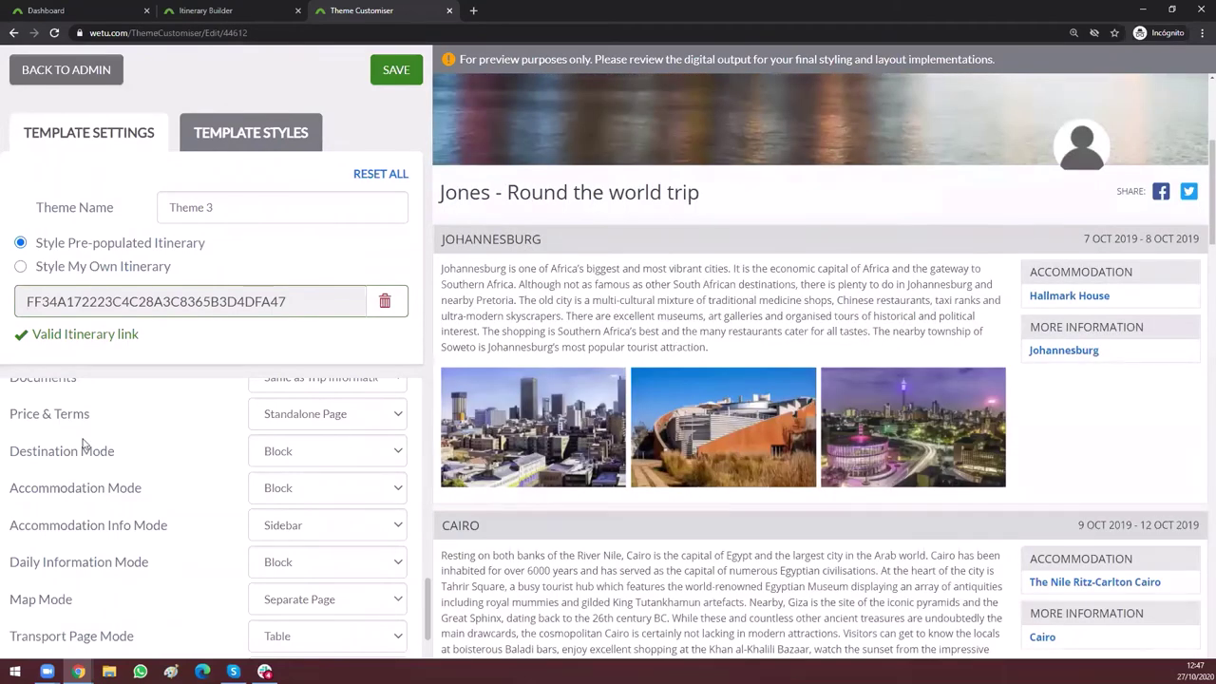
Step: Set Destination Mode to Grid and review how the destinations' text and images are arranged down the page
{"action": "left_click", "coordinate": [325, 452]}
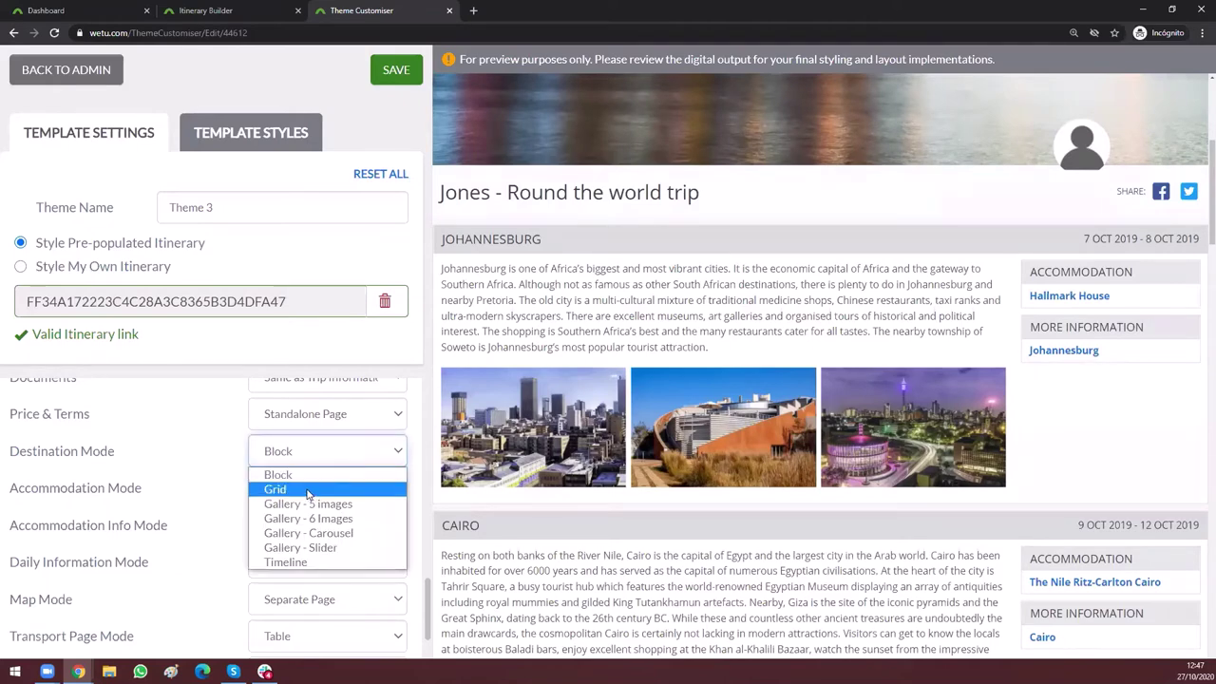
{"action": "key", "text": "Return"}
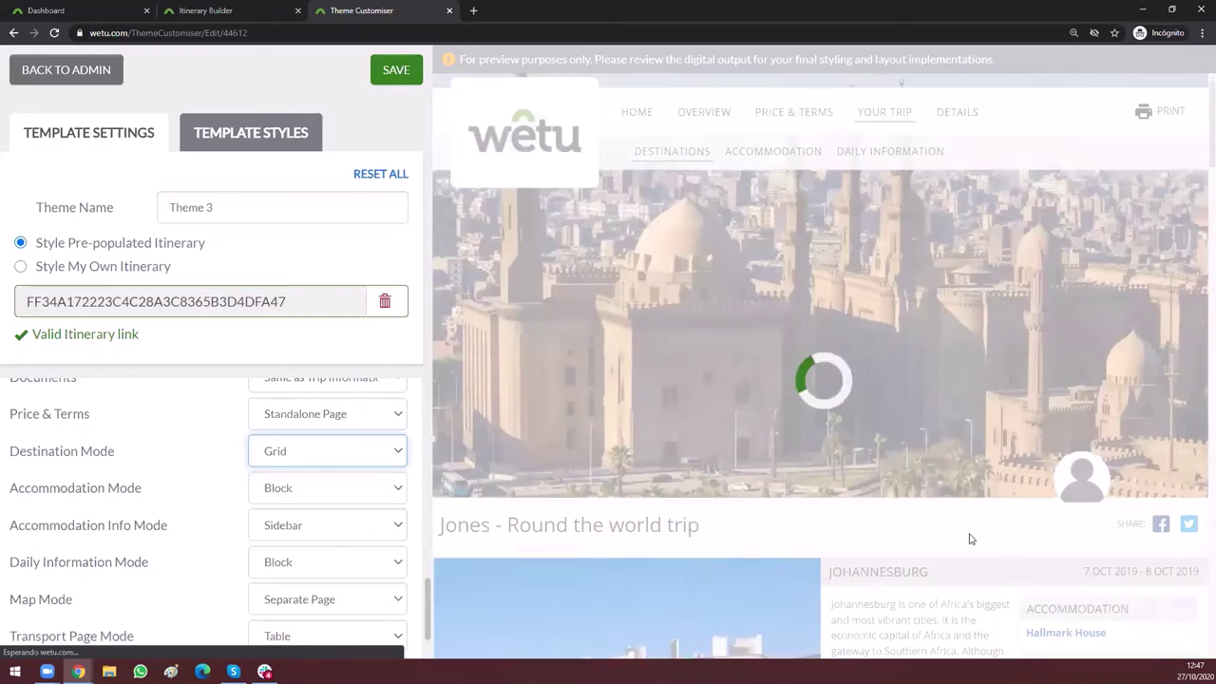
{"action": "scroll", "coordinate": [815, 492], "scroll_direction": "down", "scroll_amount": 4}
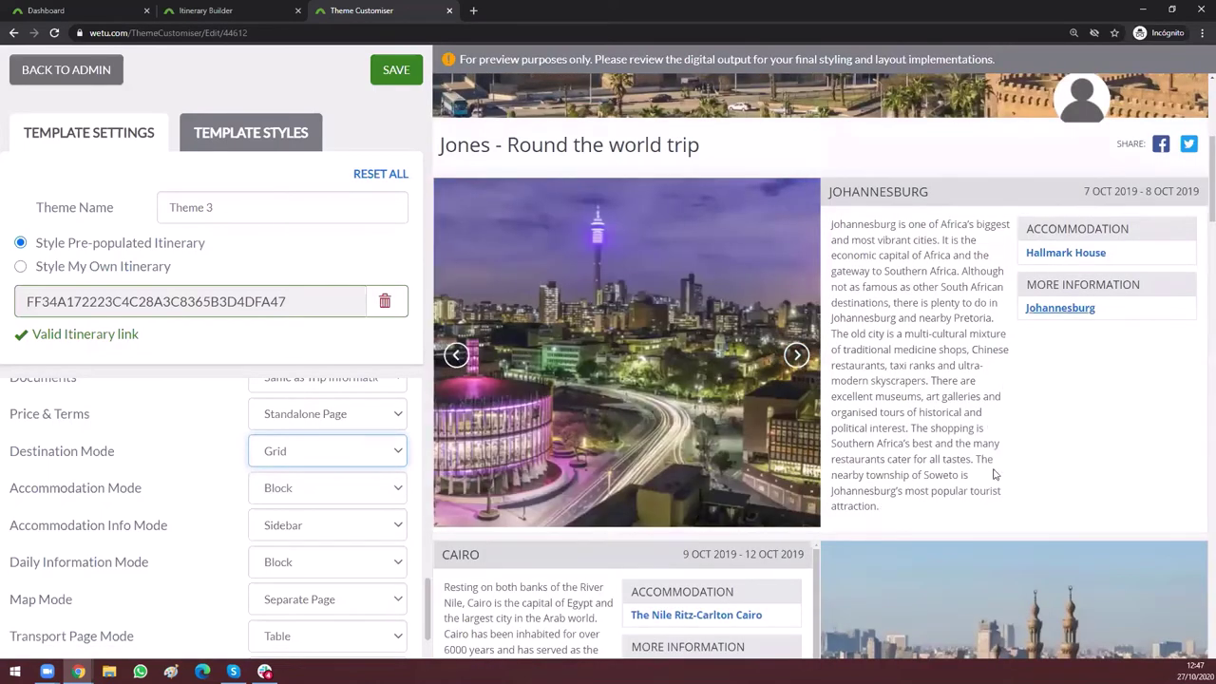
{"action": "scroll", "coordinate": [994, 473], "scroll_direction": "down", "scroll_amount": 2}
{"action": "scroll", "coordinate": [651, 500], "scroll_direction": "down", "scroll_amount": 2}
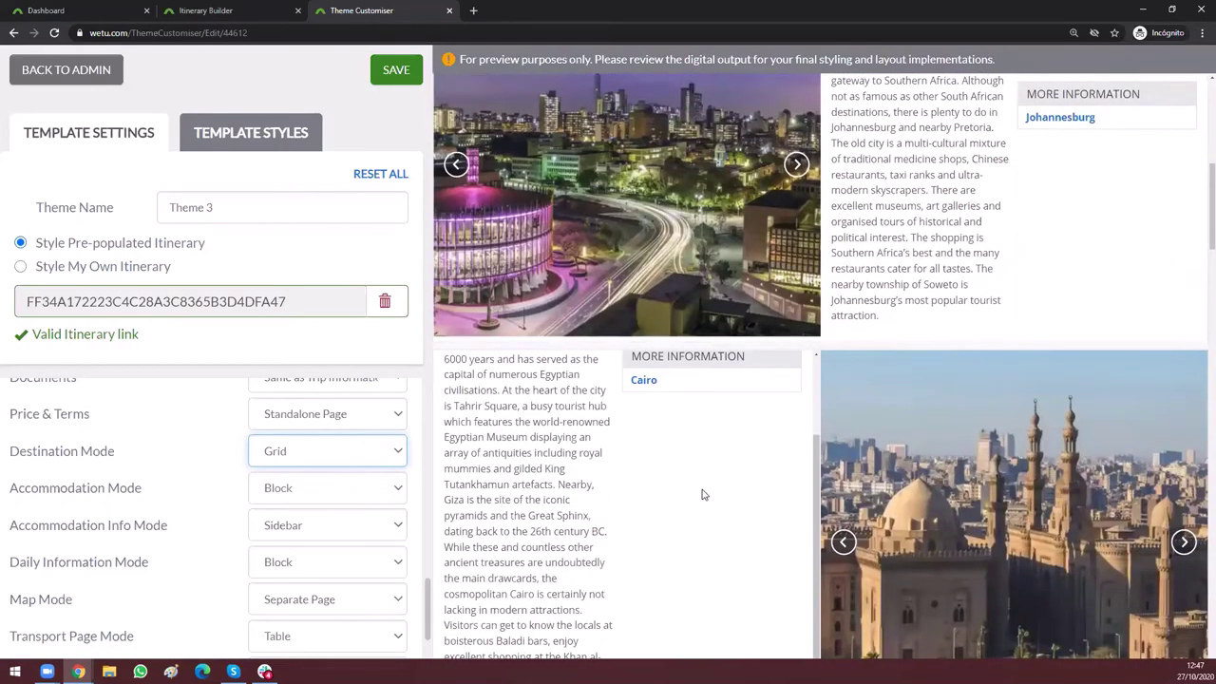
{"action": "scroll", "coordinate": [582, 460], "scroll_direction": "down", "scroll_amount": 1}
{"action": "scroll", "coordinate": [1086, 453], "scroll_direction": "down", "scroll_amount": 2}
{"action": "scroll", "coordinate": [1086, 453], "scroll_direction": "down", "scroll_amount": 2}
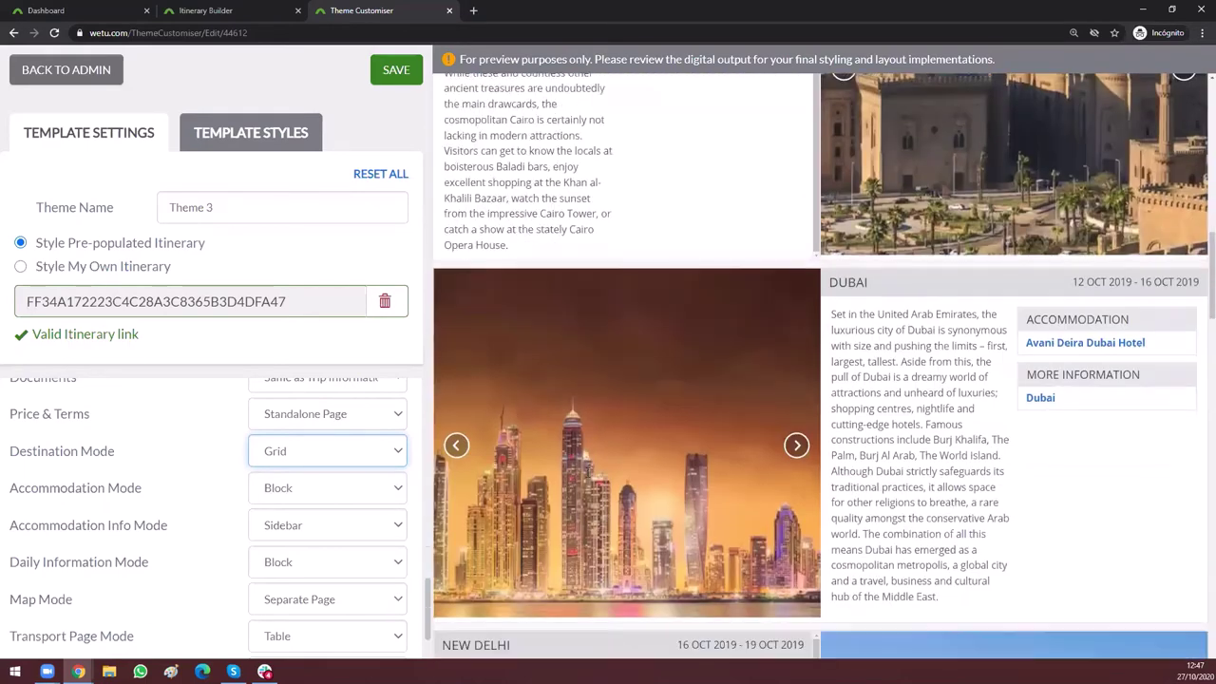
{"action": "scroll", "coordinate": [980, 505], "scroll_direction": "down", "scroll_amount": 3}
{"action": "scroll", "coordinate": [1022, 488], "scroll_direction": "down", "scroll_amount": 1}
{"action": "scroll", "coordinate": [576, 473], "scroll_direction": "down", "scroll_amount": 2}
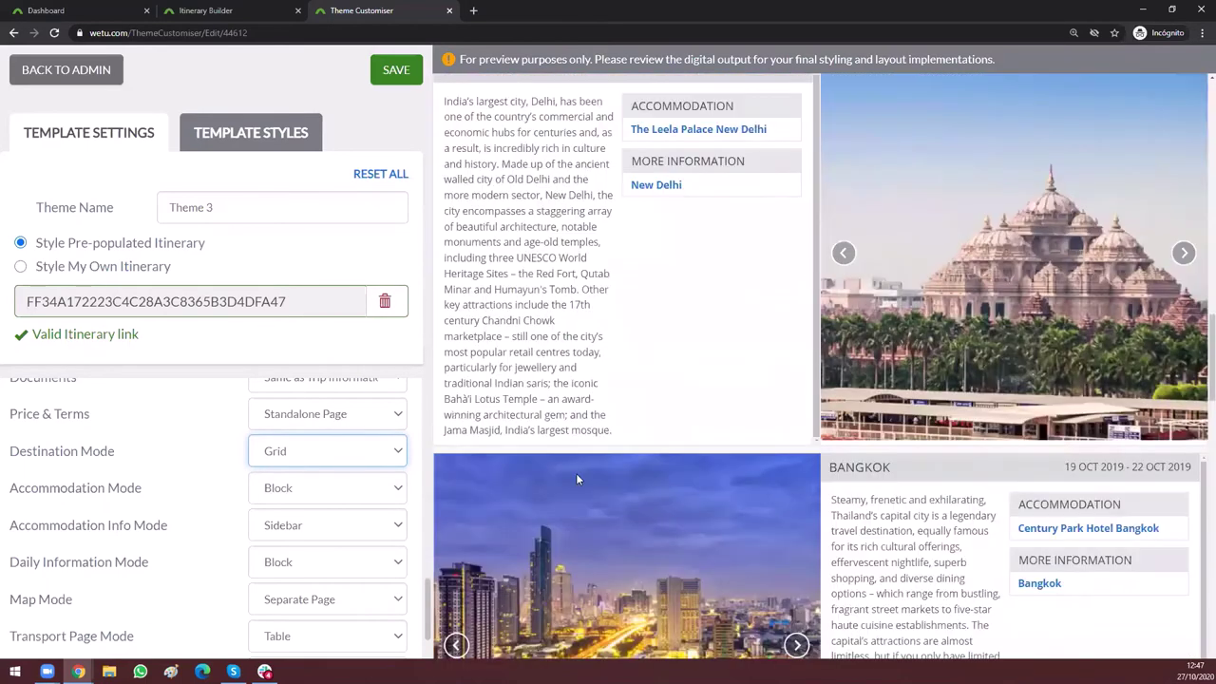
{"action": "scroll", "coordinate": [576, 475], "scroll_direction": "down", "scroll_amount": 1}
{"action": "scroll", "coordinate": [753, 405], "scroll_direction": "down", "scroll_amount": 1}
{"action": "scroll", "coordinate": [752, 404], "scroll_direction": "up", "scroll_amount": 5}
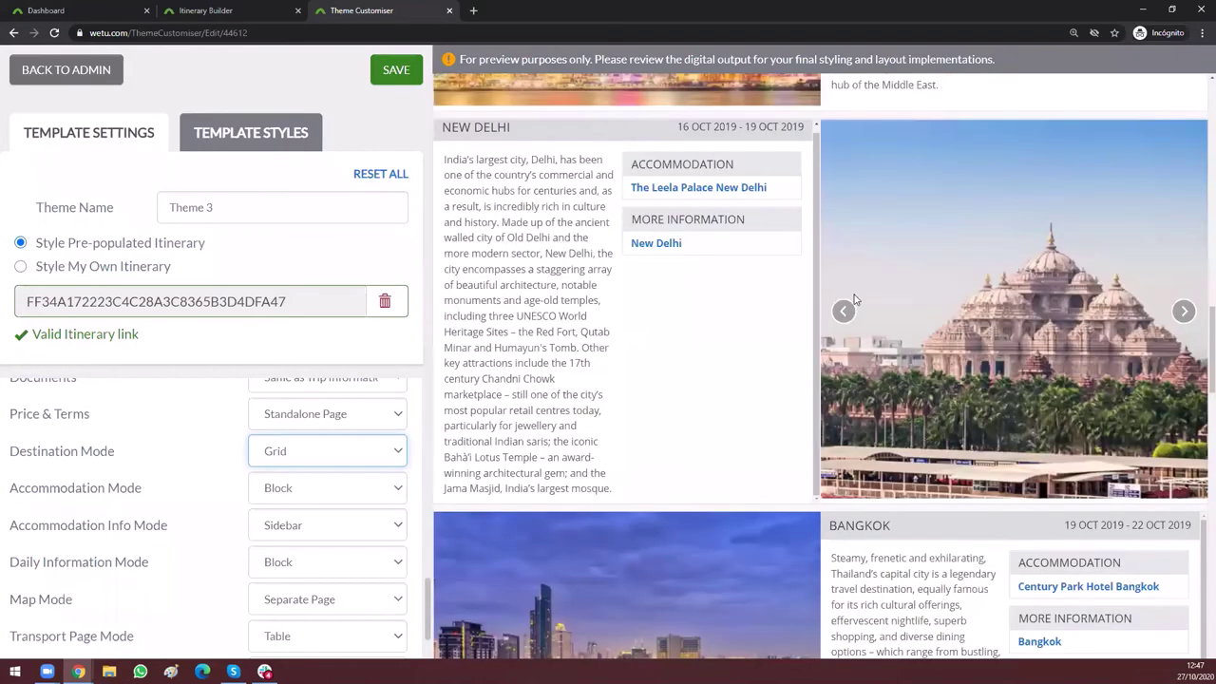
{"action": "scroll", "coordinate": [786, 381], "scroll_direction": "up", "scroll_amount": 7}
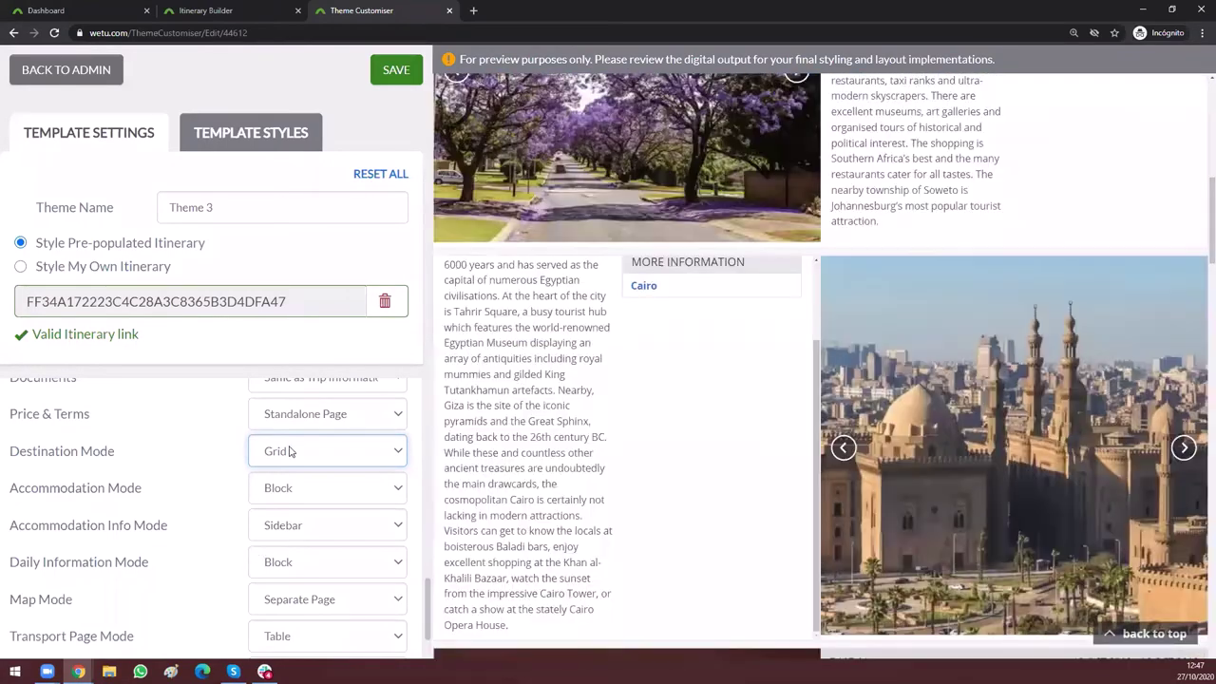
Step: Set Destination Mode to Gallery - 5 images and view the Johannesburg gallery at a reduced page zoom
{"action": "left_click", "coordinate": [313, 452]}
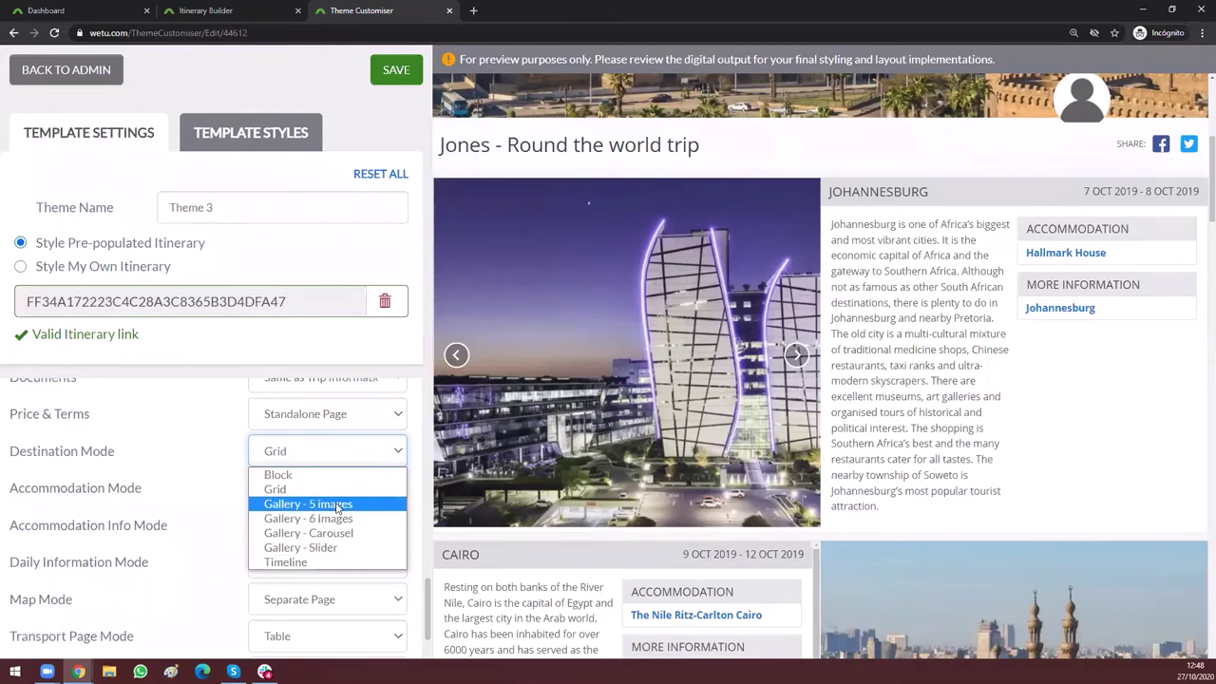
{"action": "left_click", "coordinate": [337, 508]}
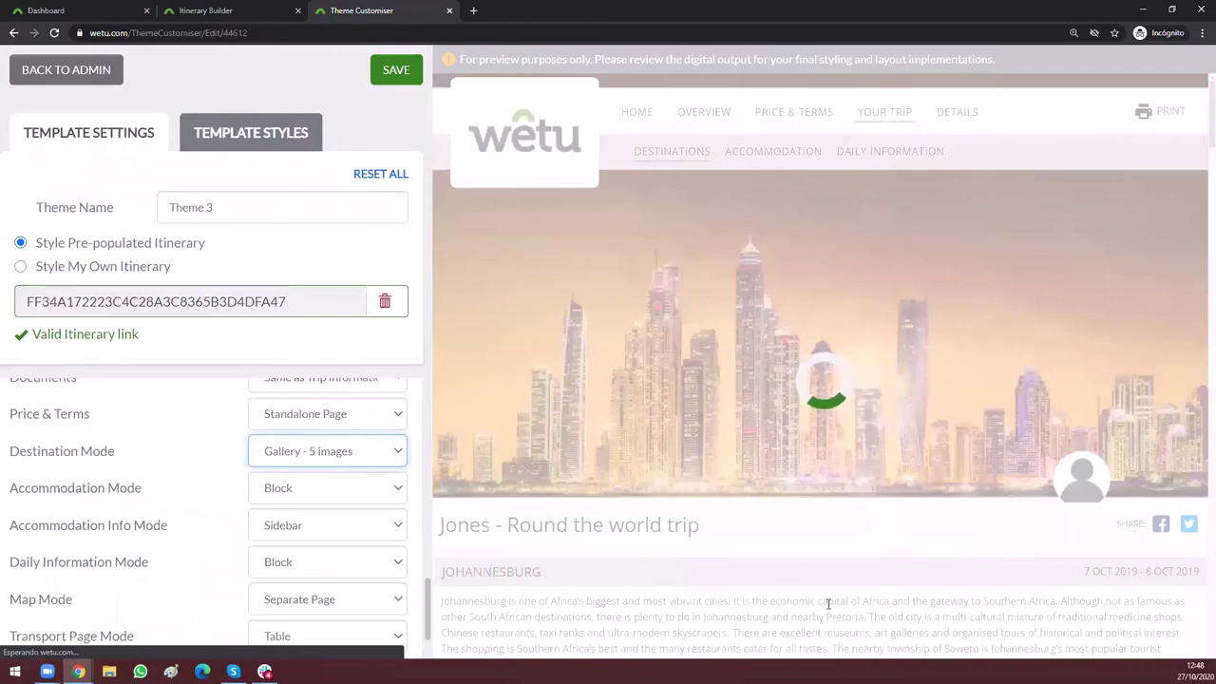
{"action": "scroll", "coordinate": [845, 479], "scroll_direction": "down", "scroll_amount": 3}
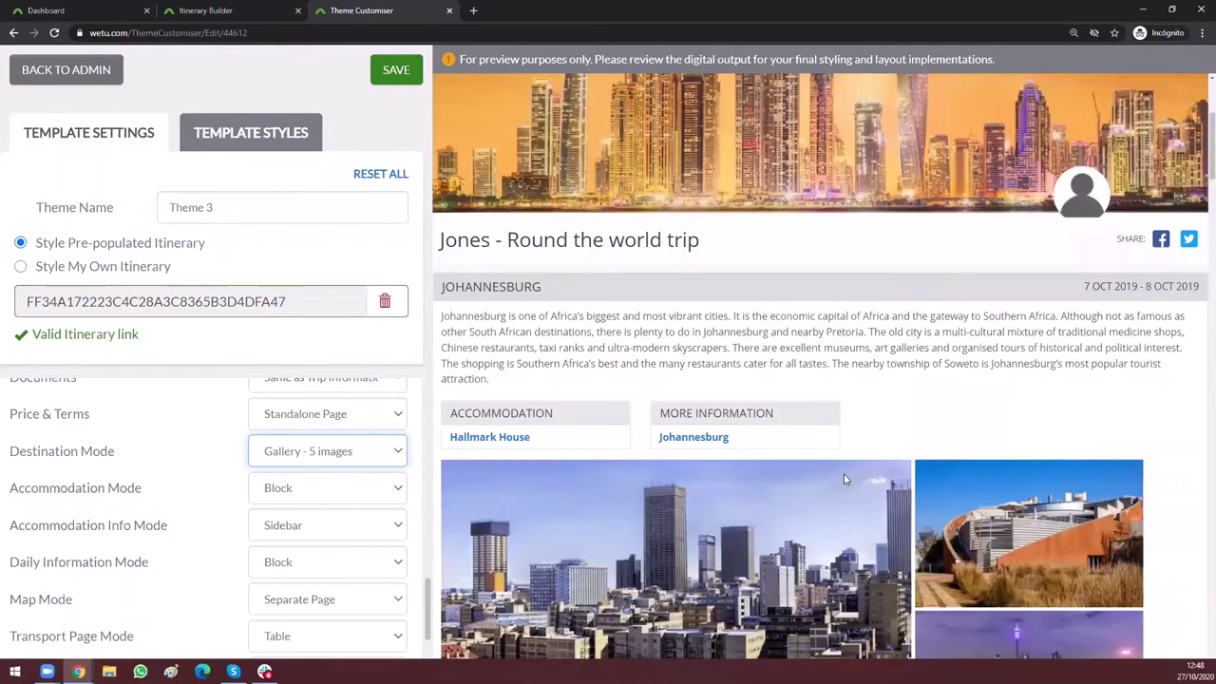
{"action": "scroll", "coordinate": [846, 480], "scroll_direction": "down", "scroll_amount": 3}
{"action": "key", "text": "ctrl+plus"}
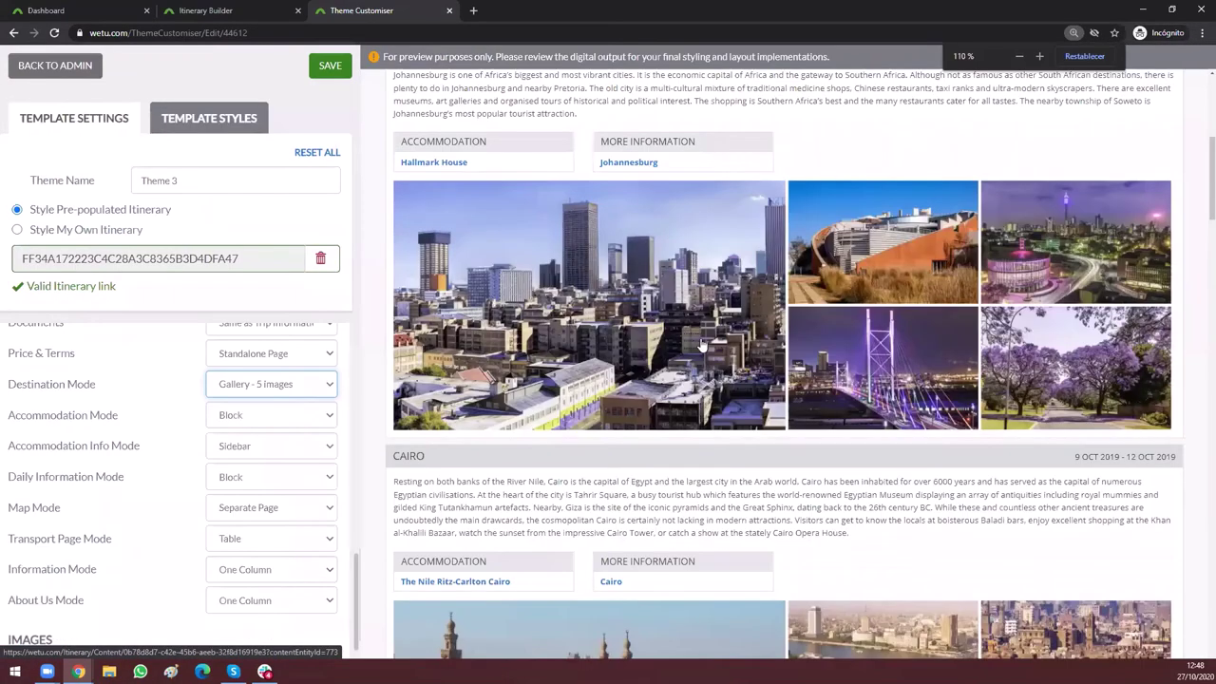
{"action": "key", "text": "ctrl+minus"}
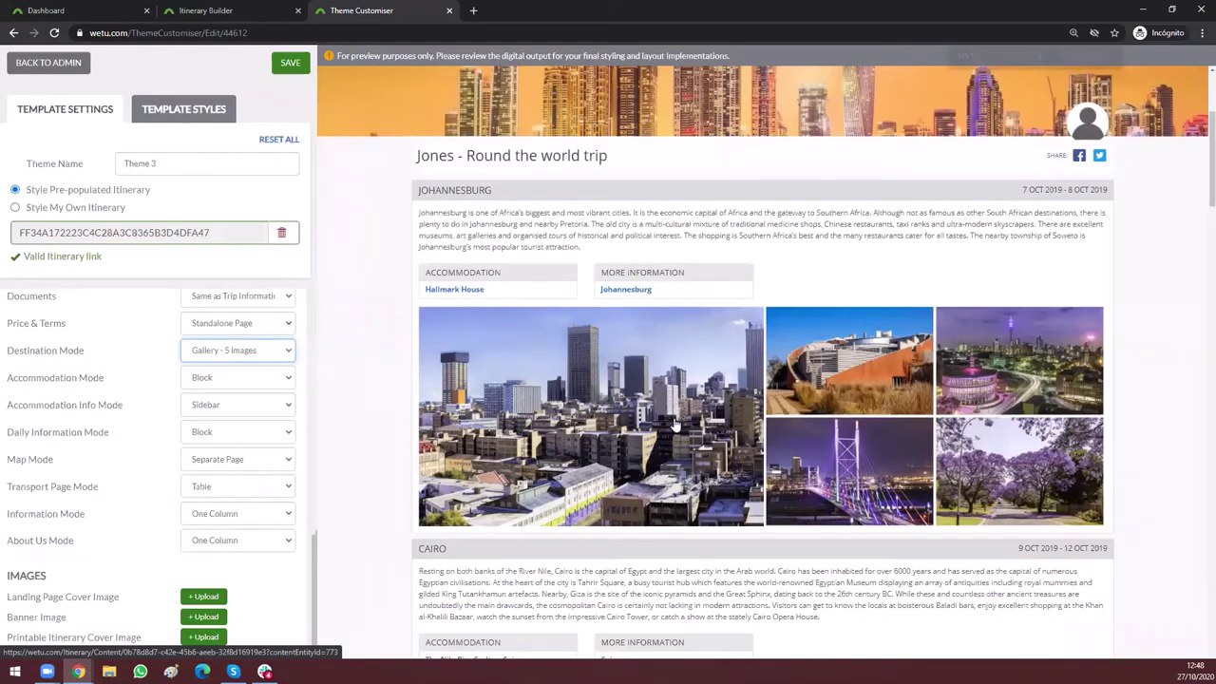
Step: Restore the larger page zoom and set Destination Mode to Gallery - 6 Images to preview the Johannesburg gallery
{"action": "key", "text": "ctrl+plus"}
{"action": "key", "text": "ctrl+plus"}
{"action": "left_click", "coordinate": [250, 392]}
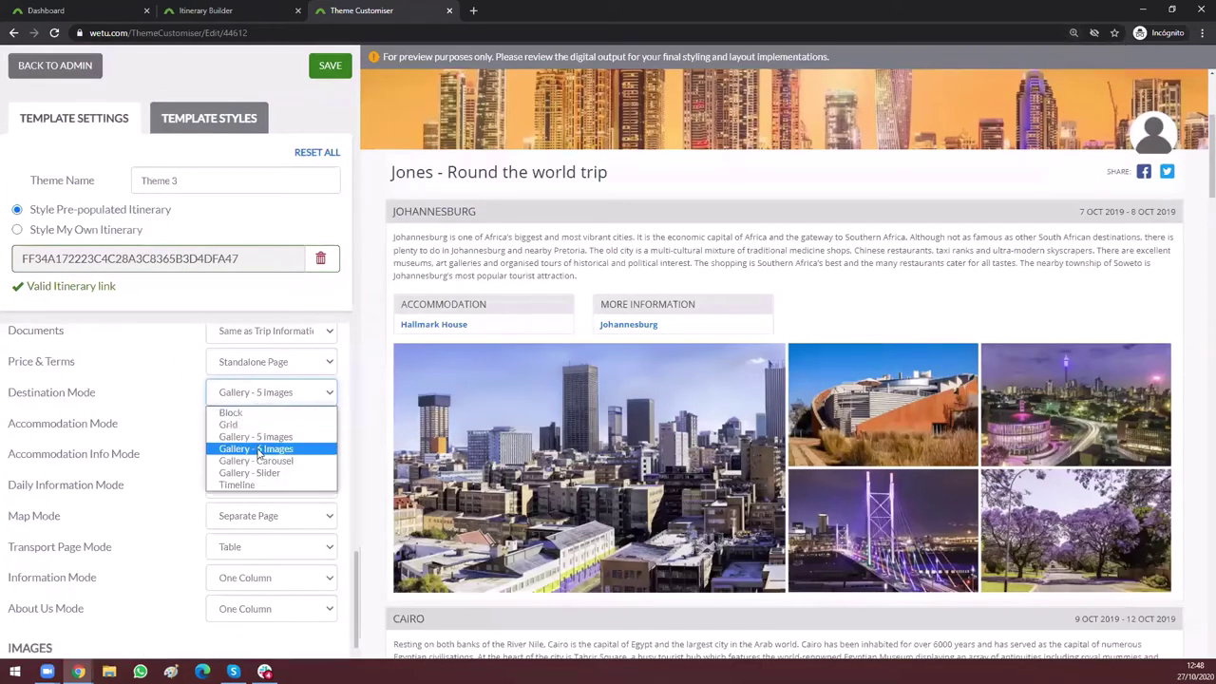
{"action": "key", "text": "Return"}
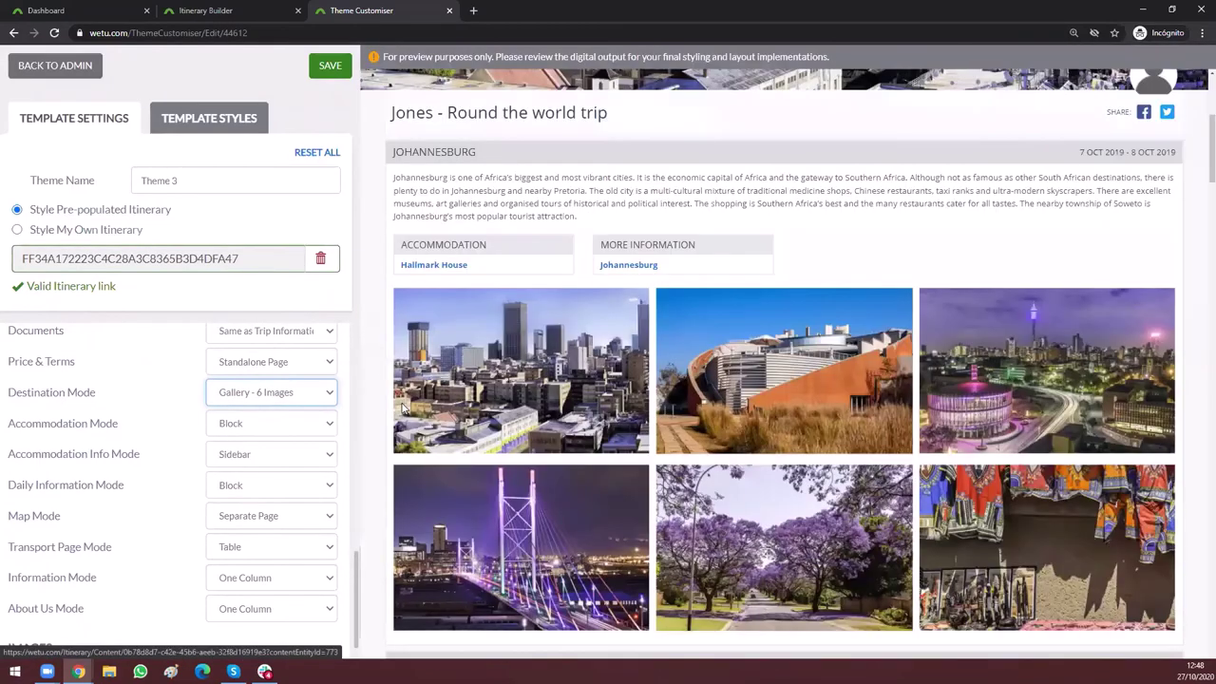
Step: Set Destination Mode to Gallery - Carousel and preview Johannesburg, collapsing and expanding the description over its images
{"action": "left_click", "coordinate": [271, 393]}
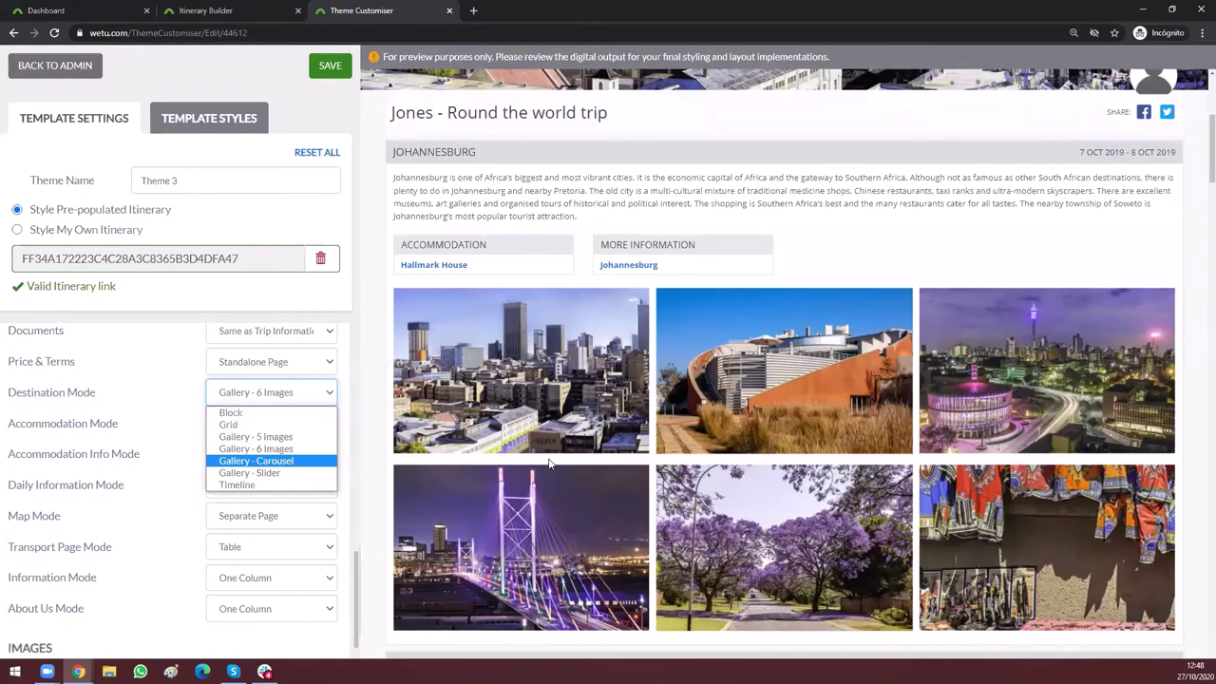
{"action": "key", "text": "Return"}
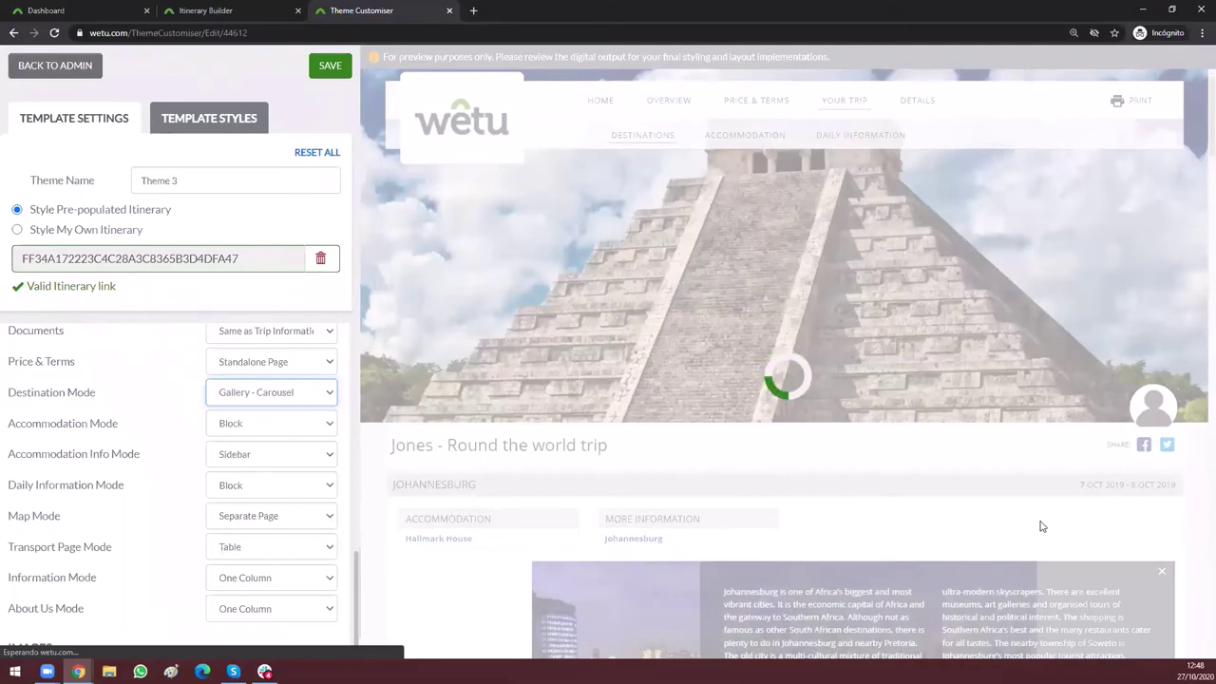
{"action": "scroll", "coordinate": [753, 321], "scroll_direction": "down", "scroll_amount": 2}
{"action": "scroll", "coordinate": [721, 312], "scroll_direction": "down", "scroll_amount": 2}
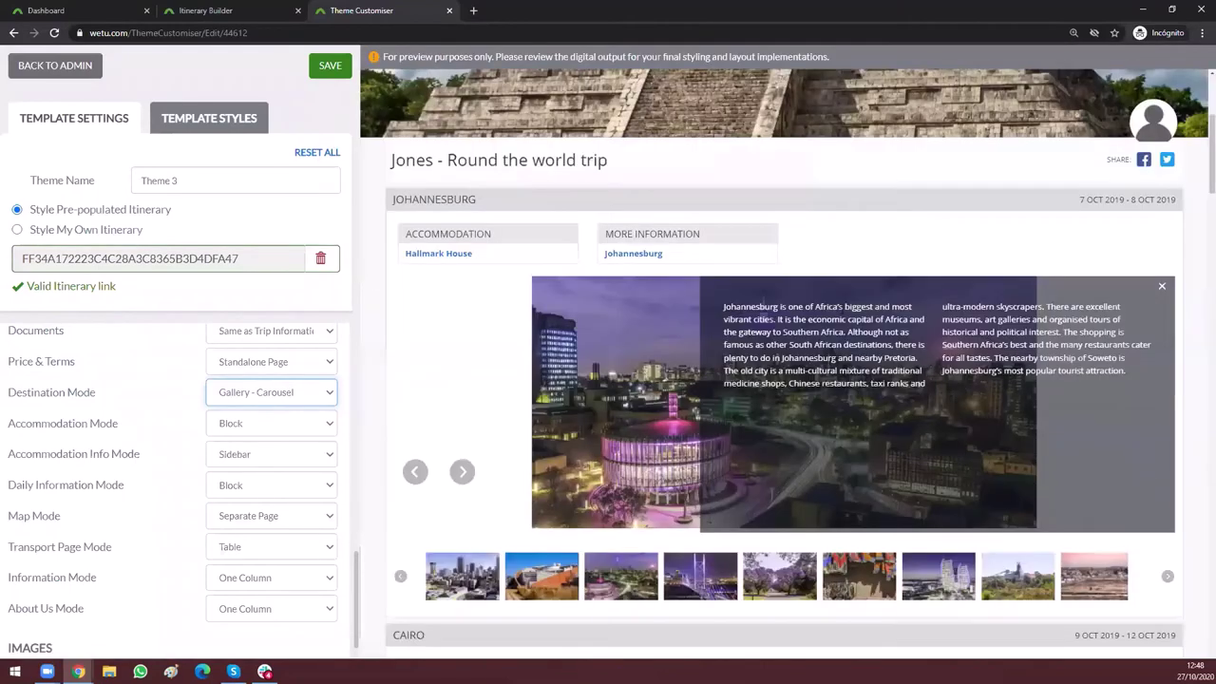
{"action": "left_click_drag", "start_coordinate": [723, 306], "coordinate": [1136, 385]}
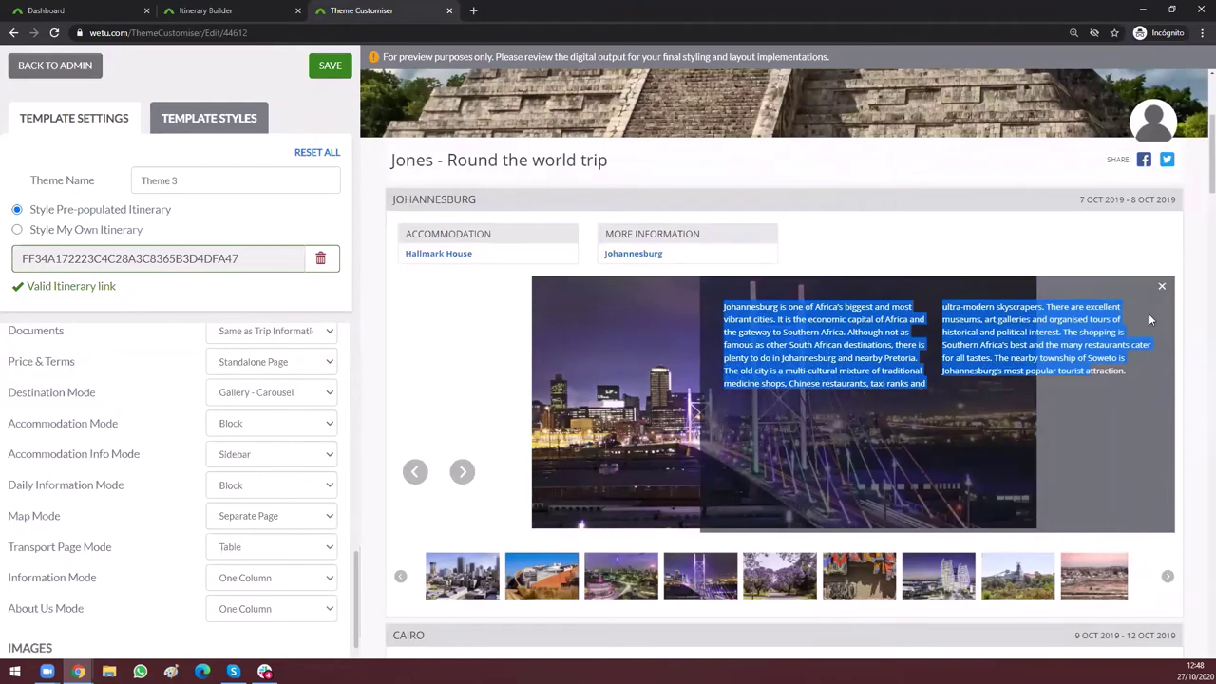
{"action": "left_click", "coordinate": [1160, 287]}
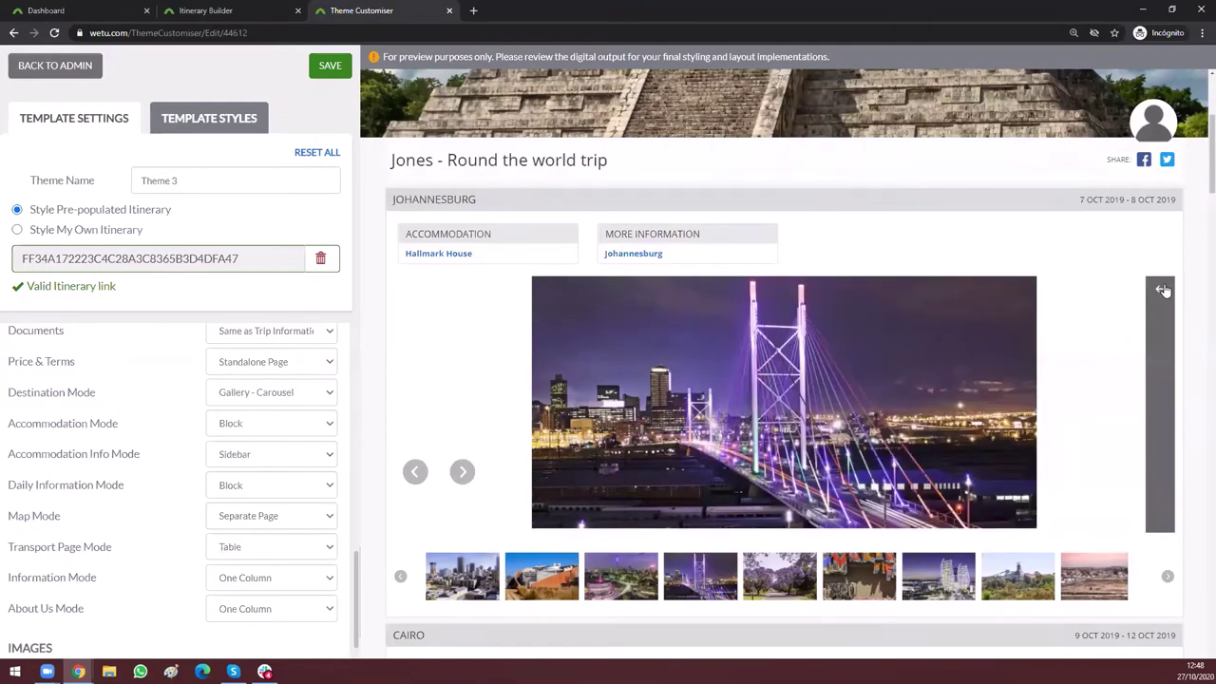
{"action": "left_click", "coordinate": [1162, 313]}
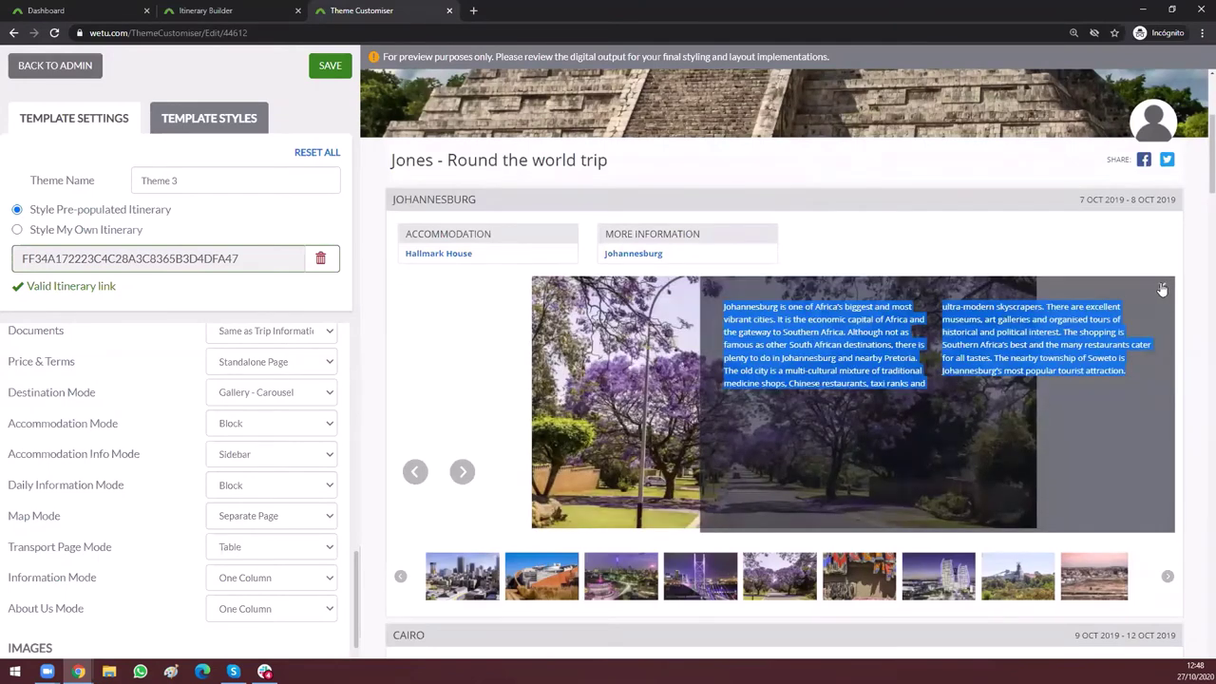
{"action": "left_click", "coordinate": [1162, 288]}
{"action": "scroll", "coordinate": [768, 481], "scroll_direction": "down", "scroll_amount": 1}
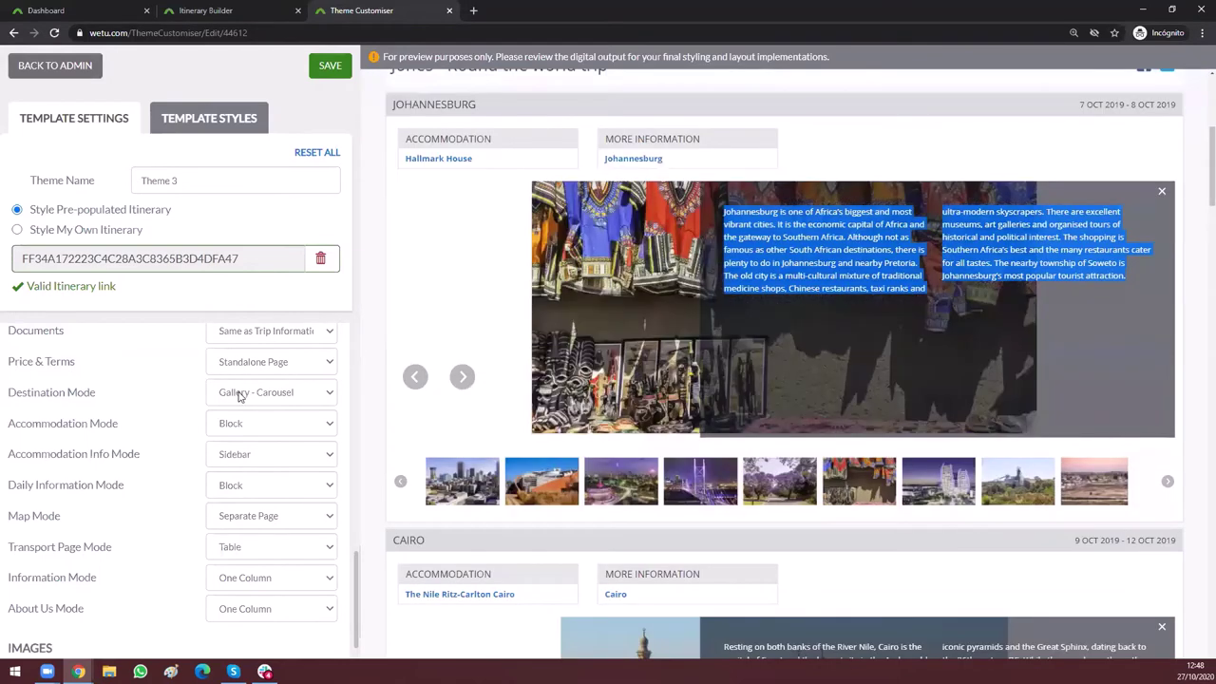
Step: Set Destination Mode to Gallery - Slider and browse forward through the Johannesburg images in the preview
{"action": "left_click", "coordinate": [239, 397]}
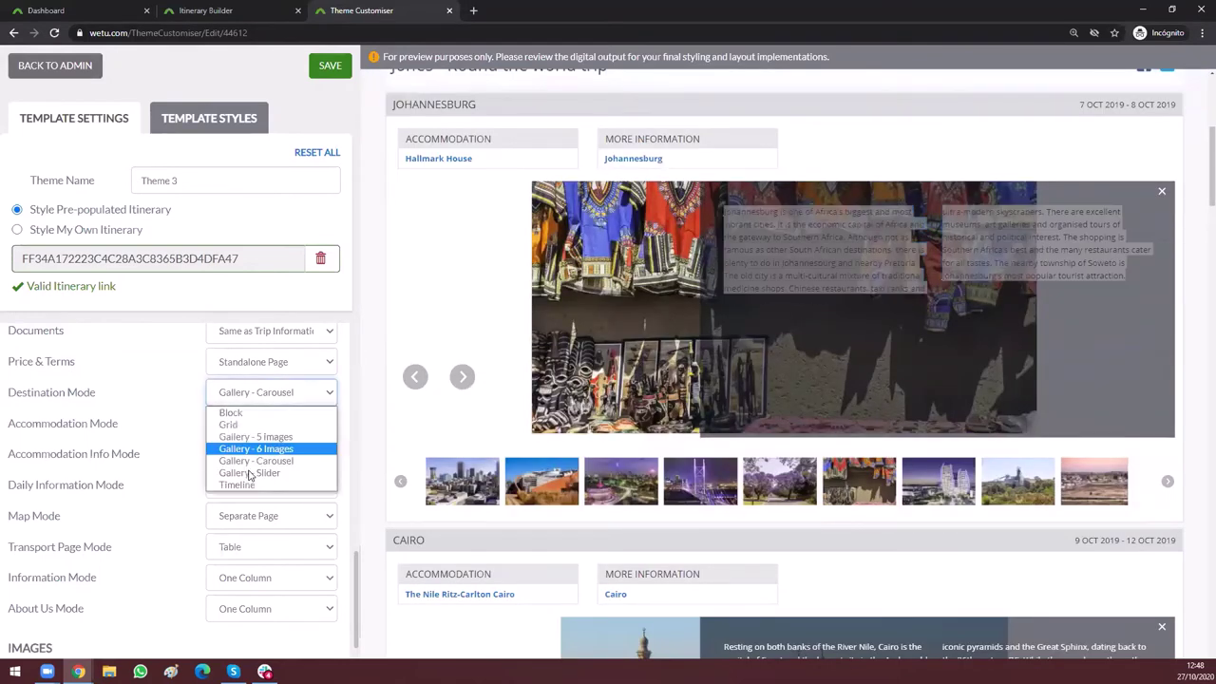
{"action": "left_click", "coordinate": [285, 471]}
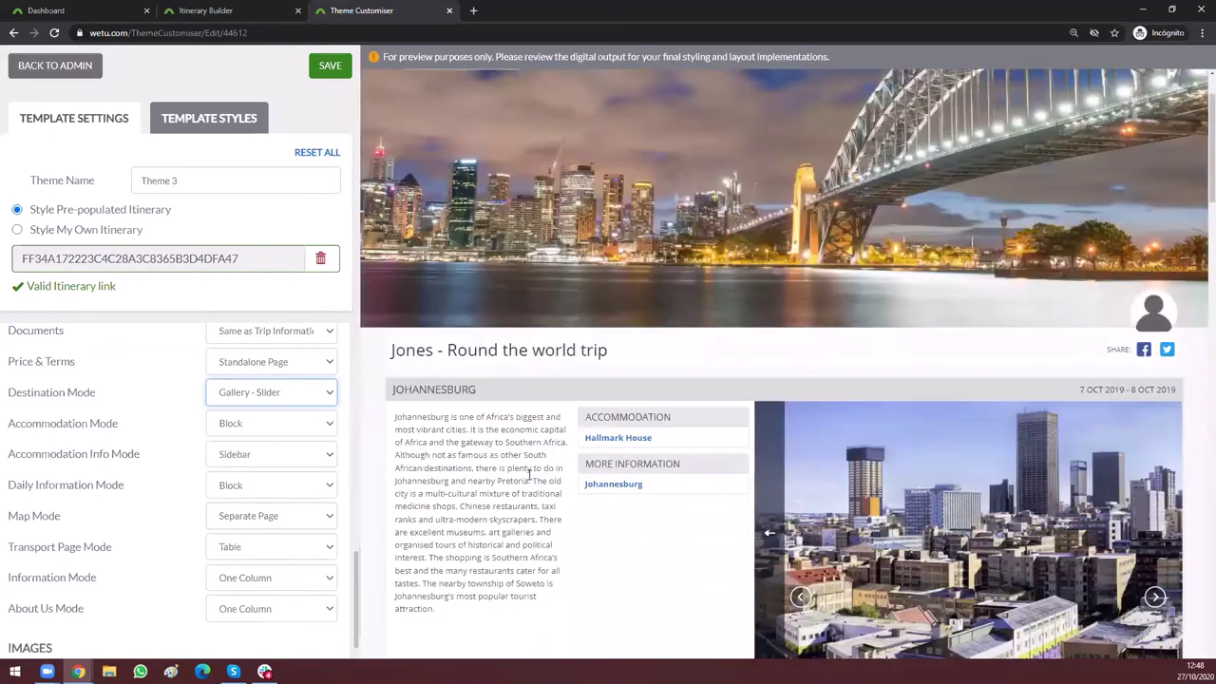
{"action": "scroll", "coordinate": [476, 315], "scroll_direction": "down", "scroll_amount": 1}
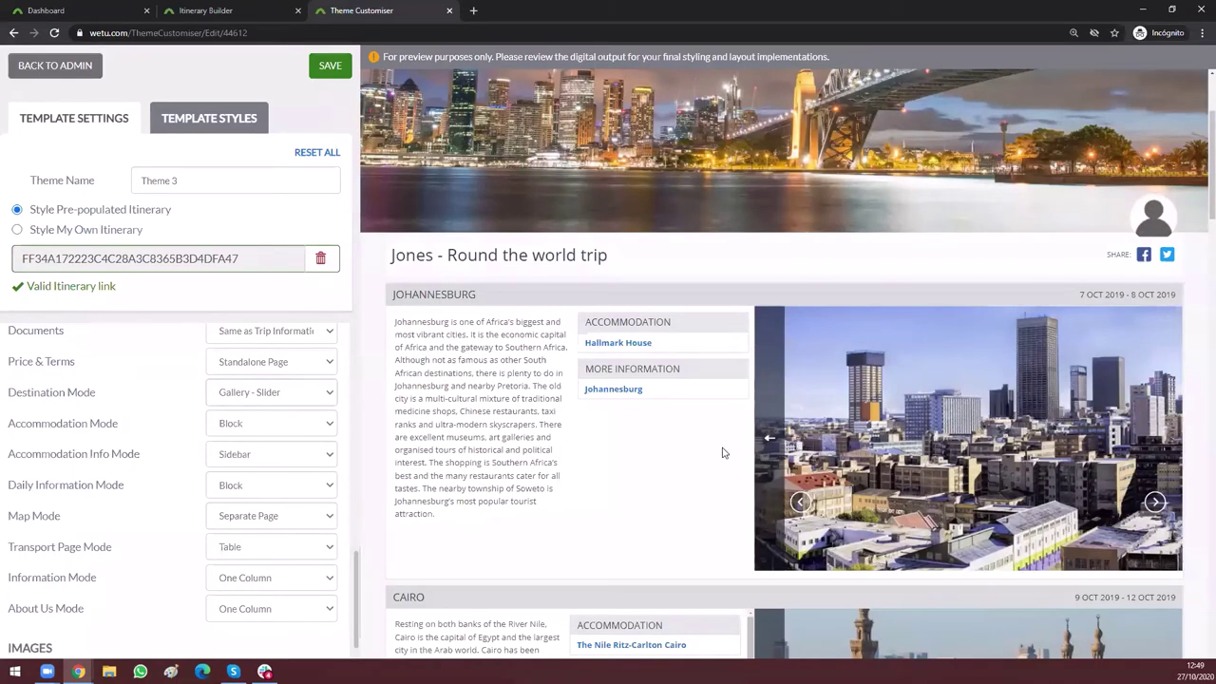
{"action": "left_click", "coordinate": [1164, 503]}
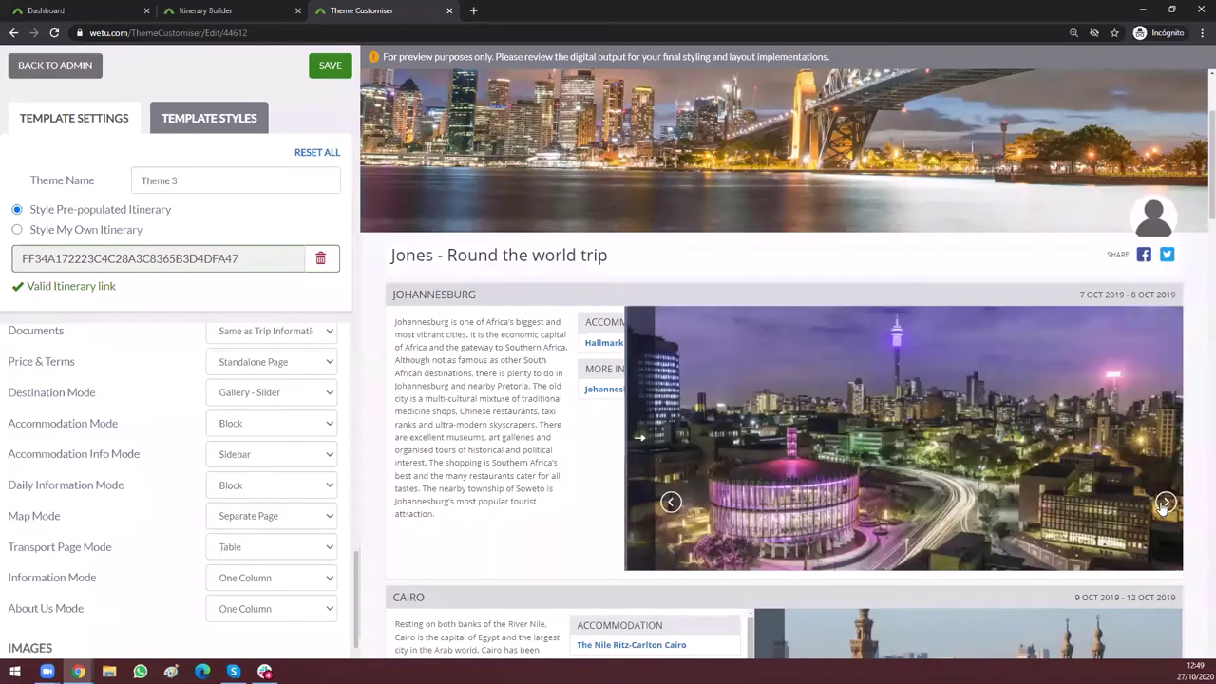
{"action": "left_click", "coordinate": [1163, 503]}
{"action": "left_click", "coordinate": [1163, 506]}
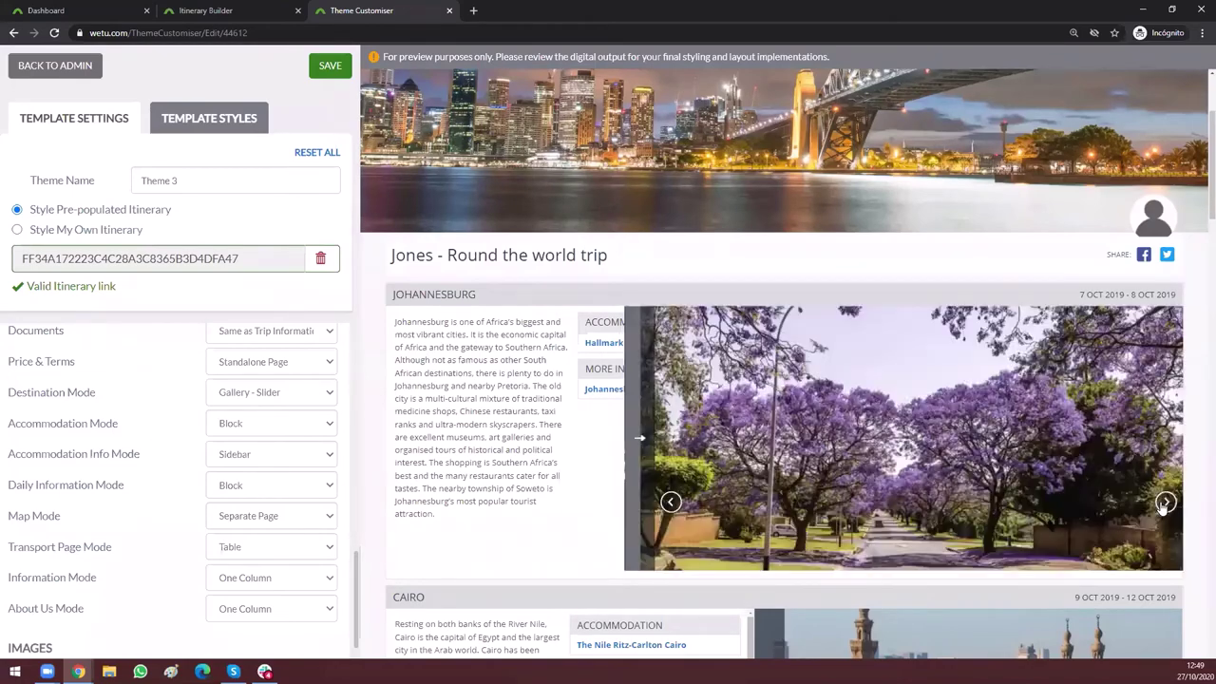
{"action": "left_click", "coordinate": [1162, 506]}
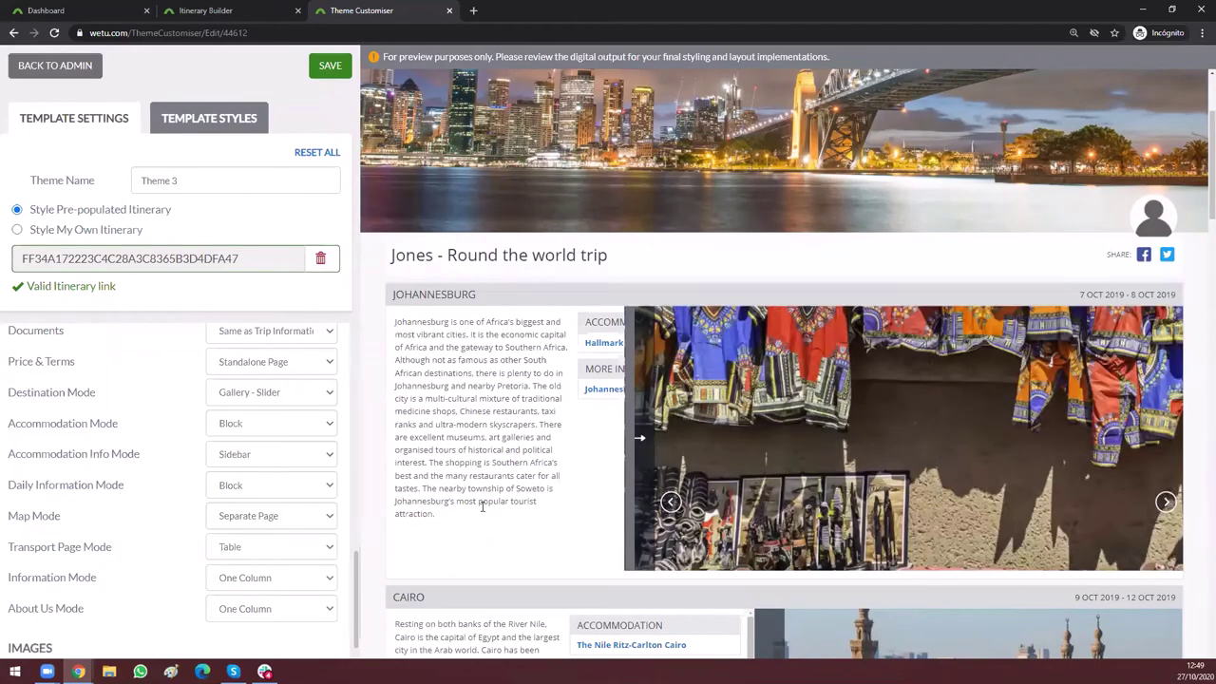
Step: Set Destination Mode to Timeline and review the destinations from Johannesburg down to Cape Town in the preview
{"action": "left_click", "coordinate": [260, 393]}
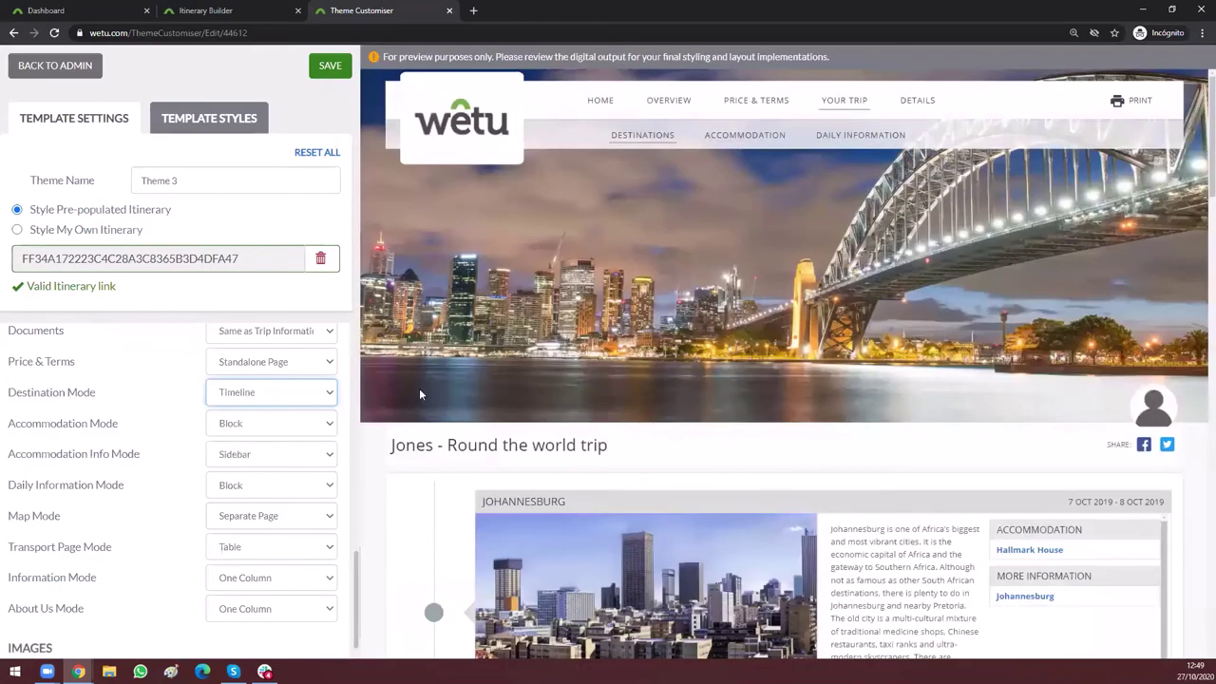
{"action": "scroll", "coordinate": [421, 394], "scroll_direction": "down", "scroll_amount": 2}
{"action": "scroll", "coordinate": [428, 421], "scroll_direction": "down", "scroll_amount": 2}
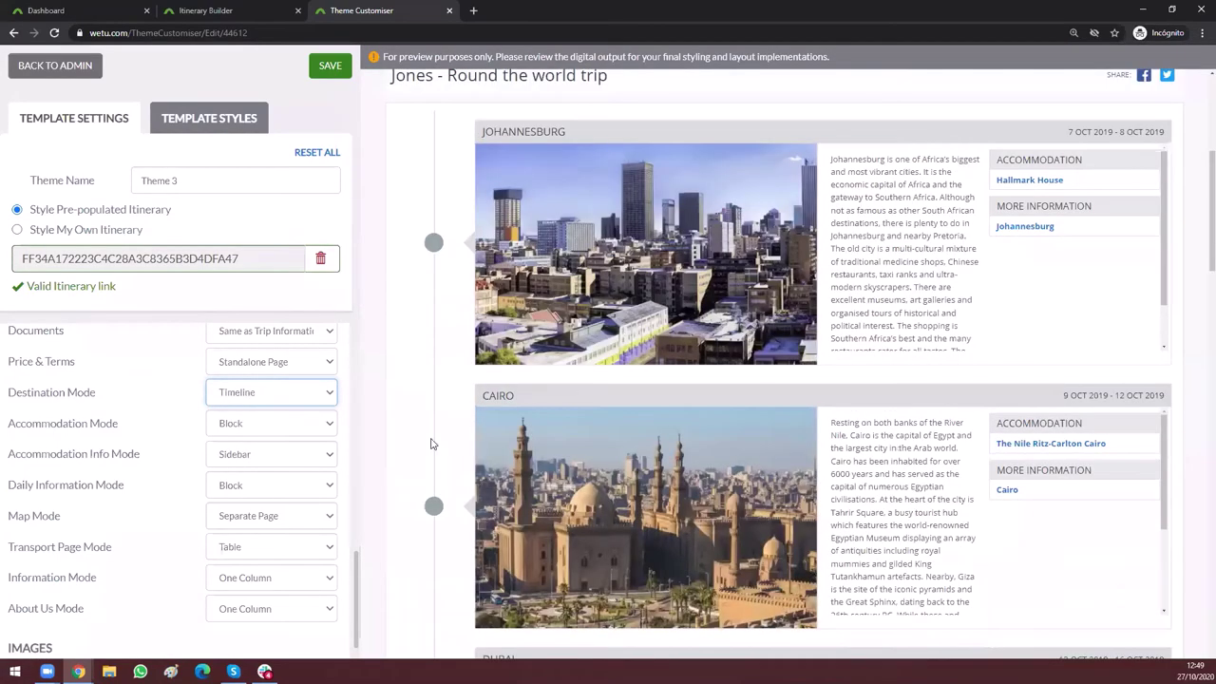
{"action": "scroll", "coordinate": [439, 361], "scroll_direction": "down", "scroll_amount": 1}
{"action": "scroll", "coordinate": [443, 201], "scroll_direction": "up", "scroll_amount": 1}
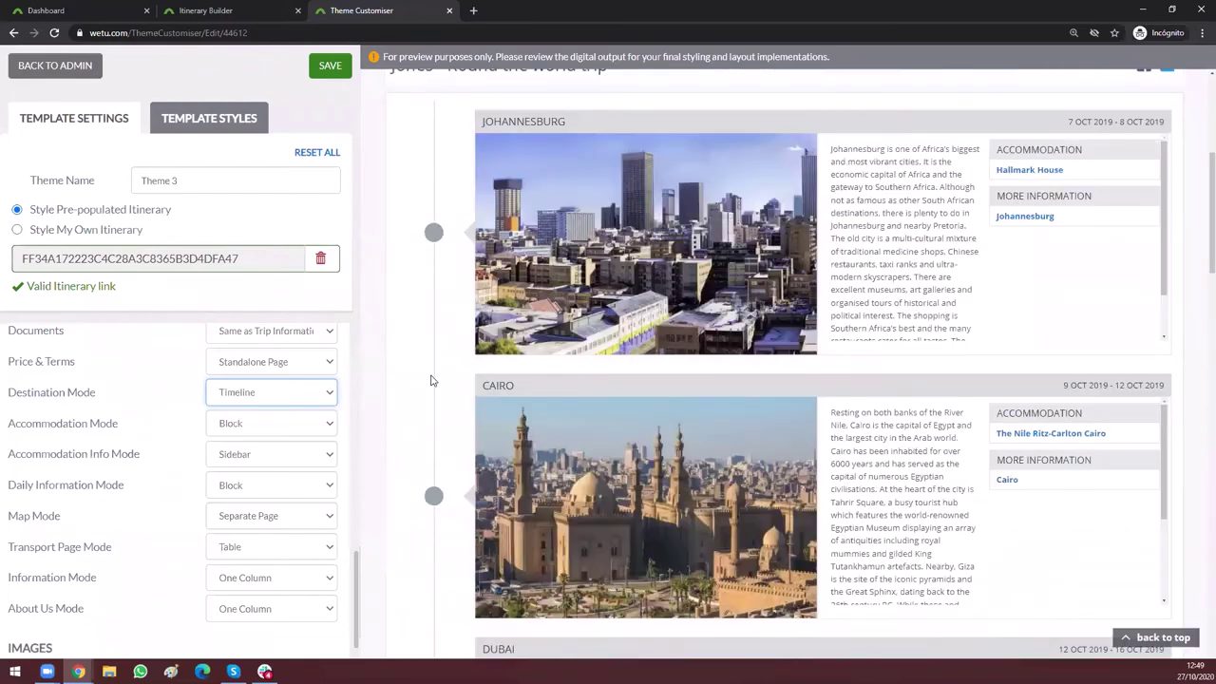
{"action": "scroll", "coordinate": [431, 380], "scroll_direction": "down", "scroll_amount": 4}
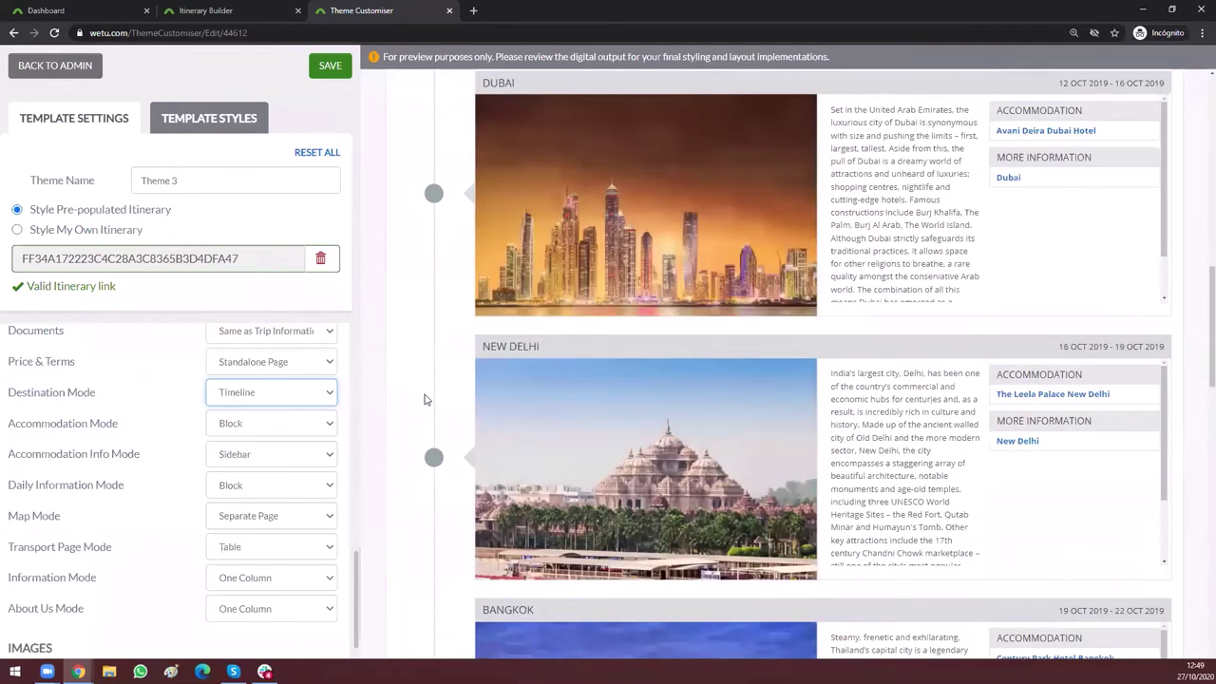
{"action": "scroll", "coordinate": [427, 418], "scroll_direction": "down", "scroll_amount": 6}
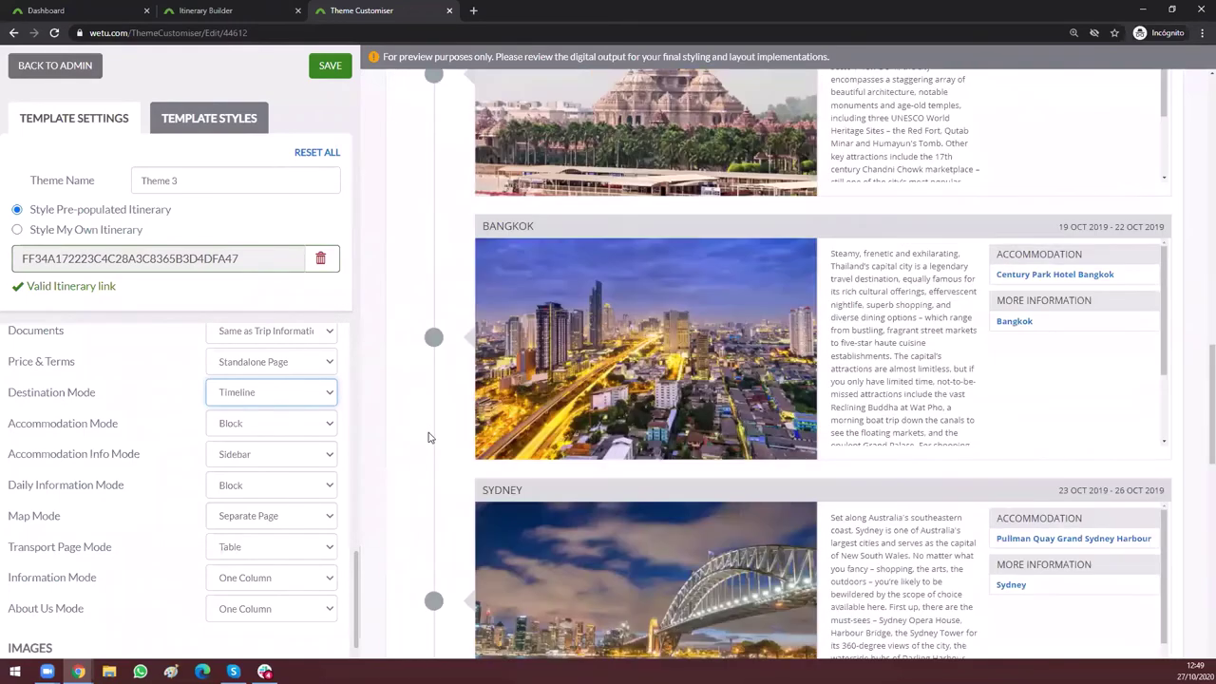
{"action": "scroll", "coordinate": [427, 437], "scroll_direction": "down", "scroll_amount": 3}
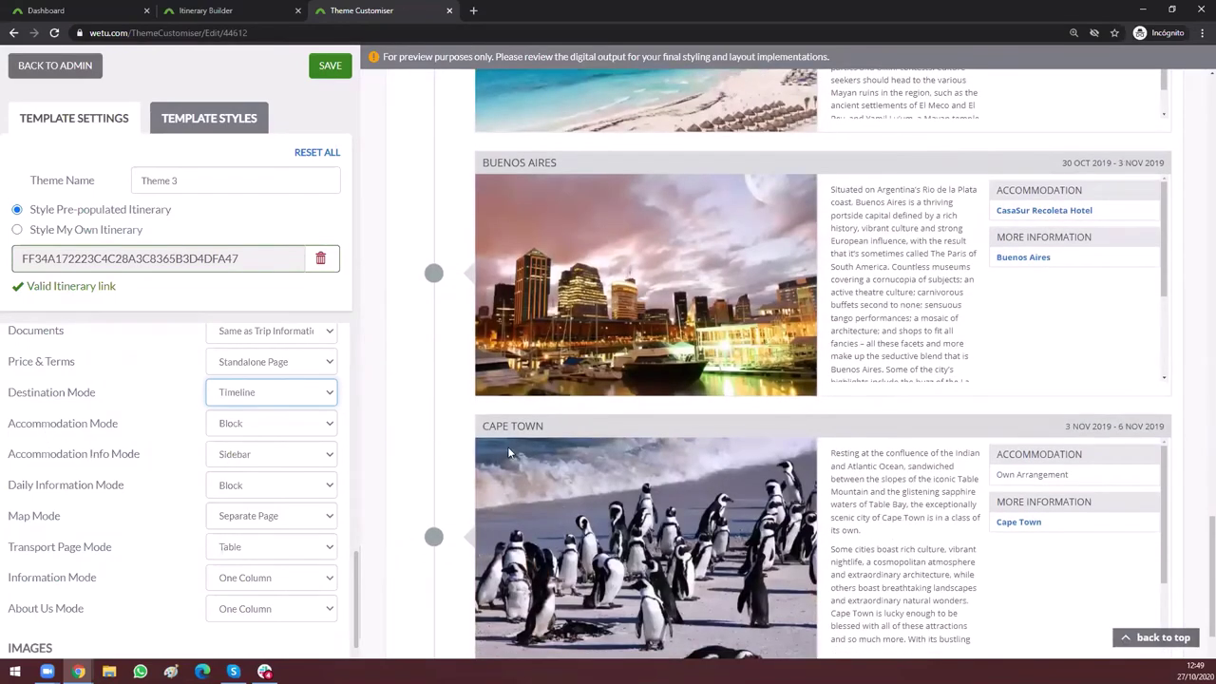
Step: Open the CasaSur Recoleta Hotel from the Buenos Aires destination and review the accommodation page's Block layout
{"action": "key", "text": "ctrl+plus"}
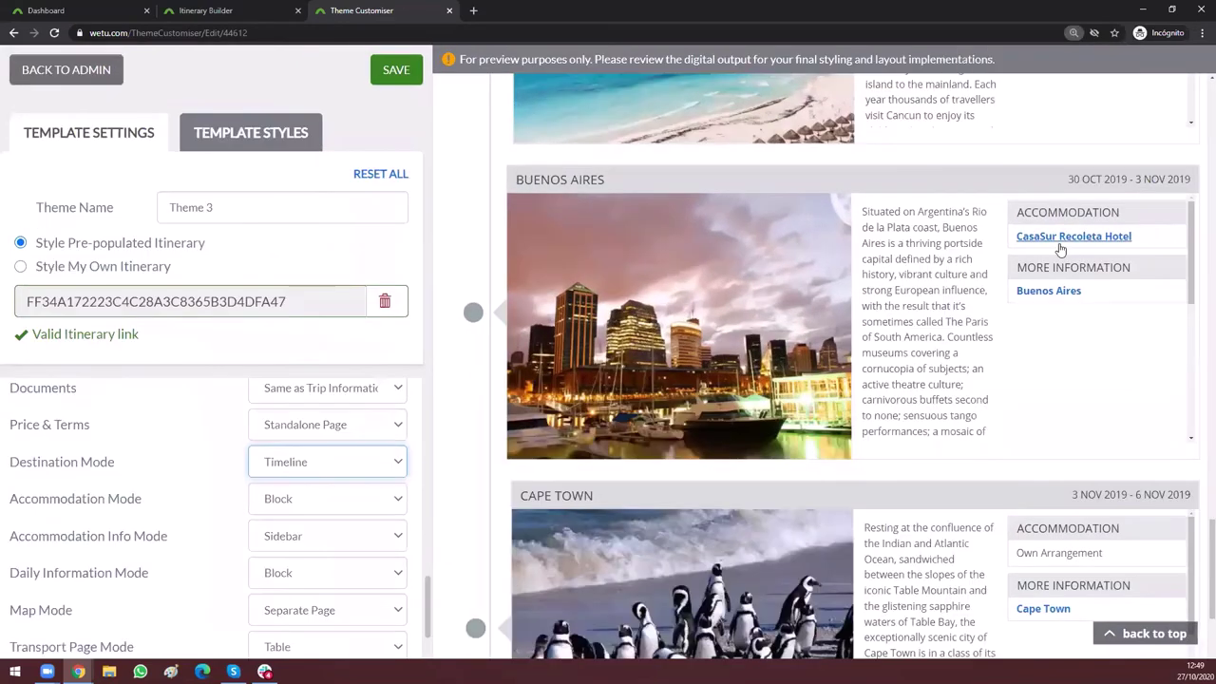
{"action": "left_click", "coordinate": [1057, 245]}
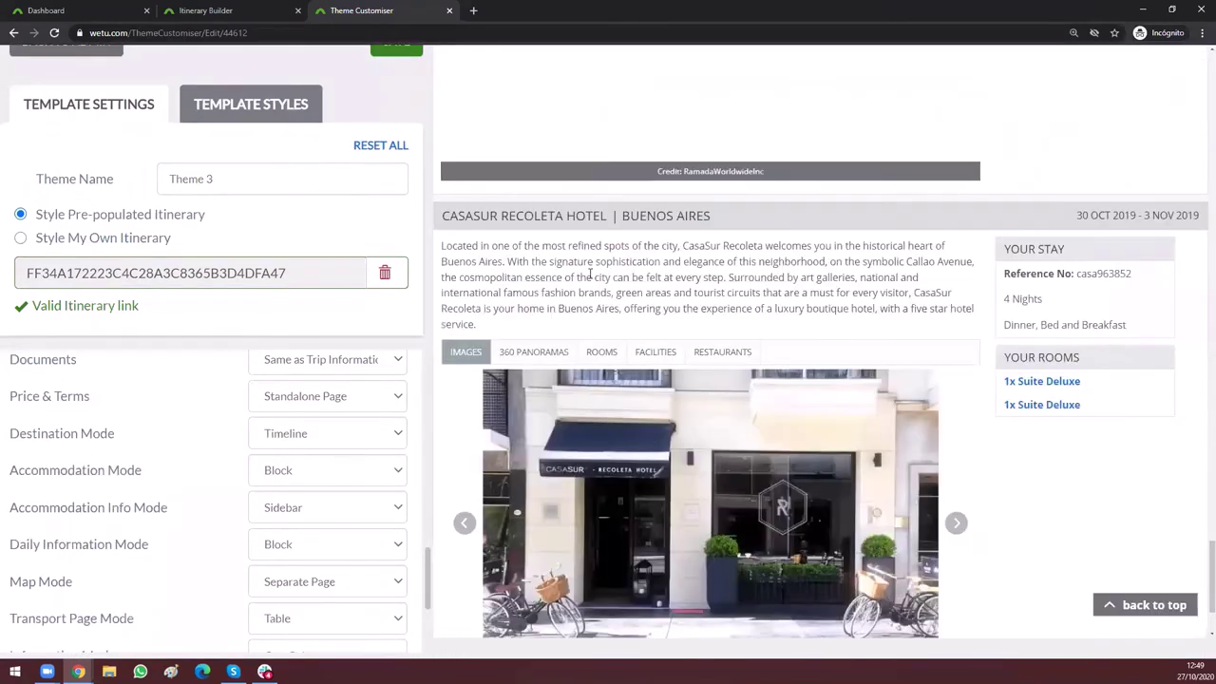
{"action": "scroll", "coordinate": [627, 250], "scroll_direction": "up", "scroll_amount": 5}
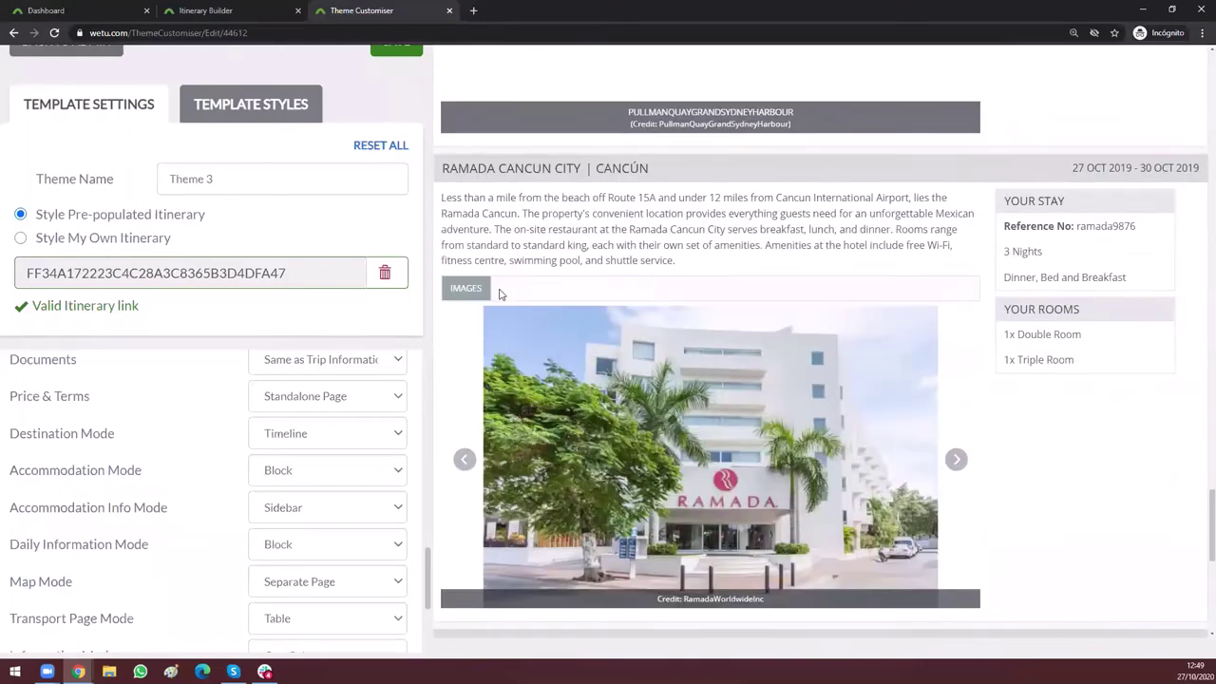
Step: Set Accommodation Mode to Gallery - Carousel, collapse the Hallmark House description and browse through its images
{"action": "left_click", "coordinate": [332, 475]}
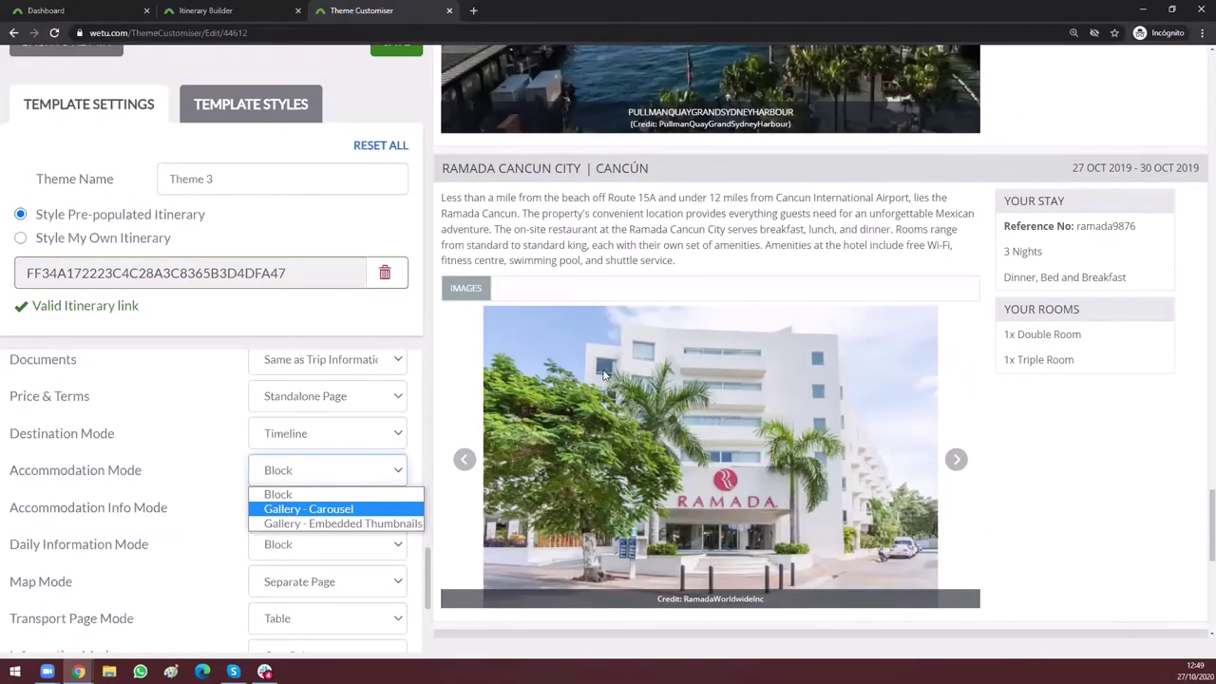
{"action": "left_click", "coordinate": [306, 509]}
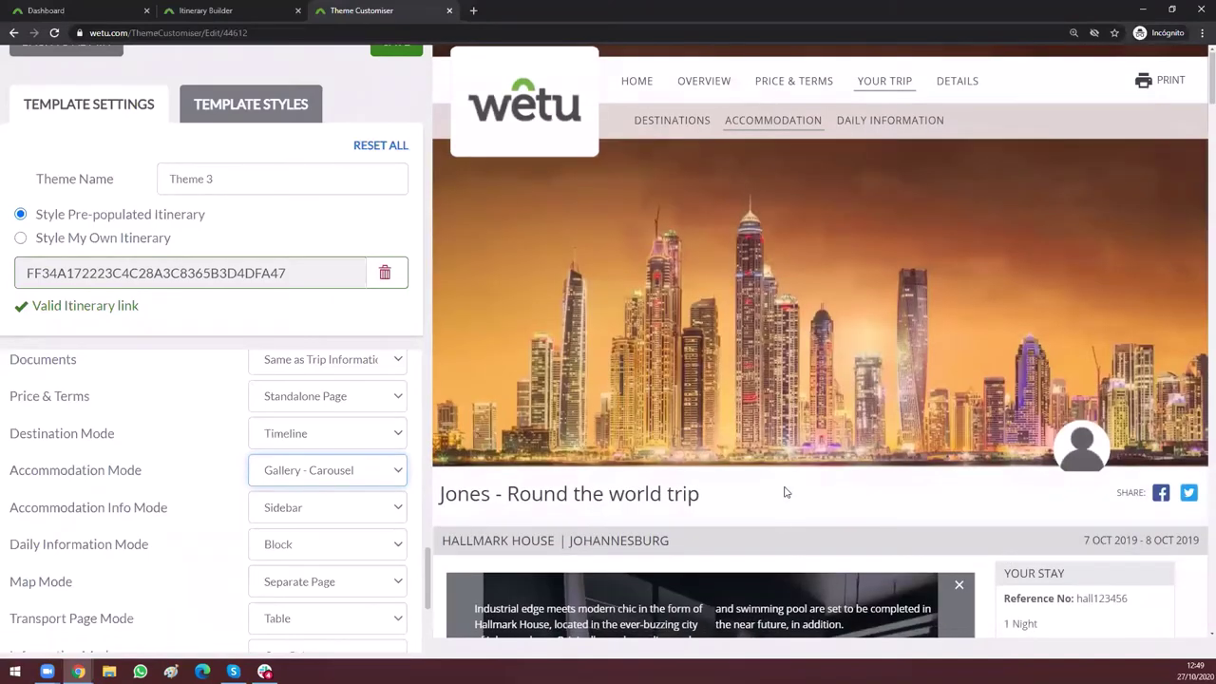
{"action": "scroll", "coordinate": [785, 492], "scroll_direction": "down", "scroll_amount": 3}
{"action": "left_click_drag", "start_coordinate": [783, 474], "coordinate": [475, 326]}
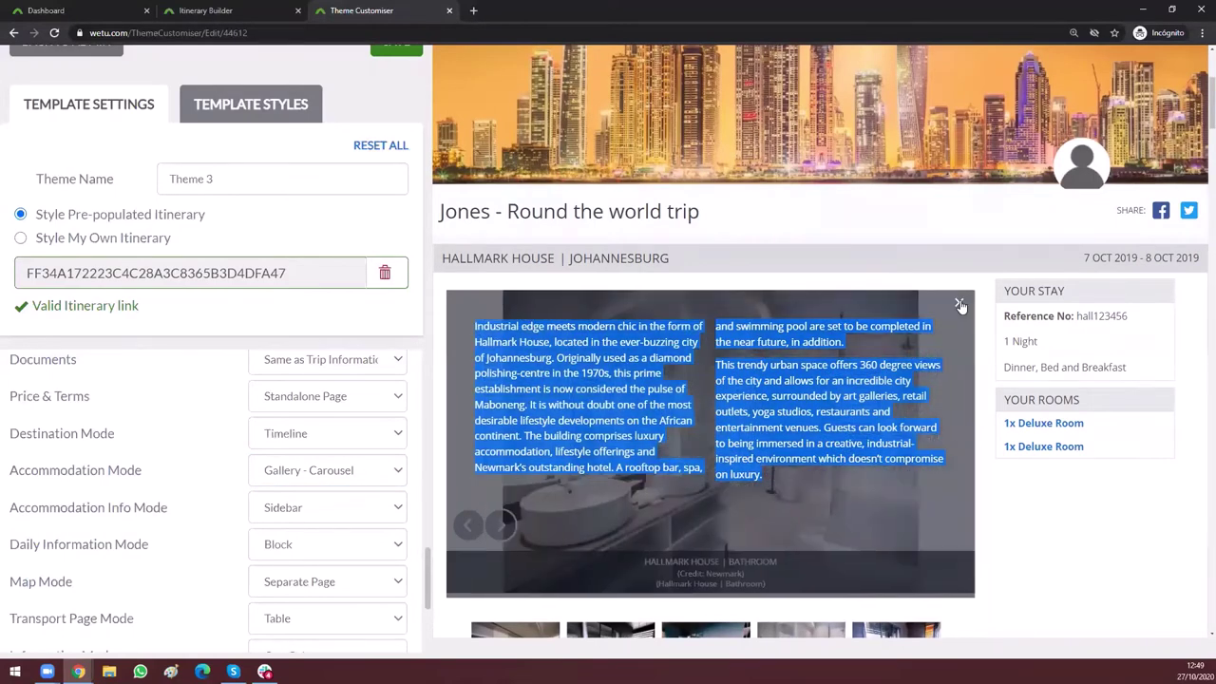
{"action": "left_click", "coordinate": [961, 402]}
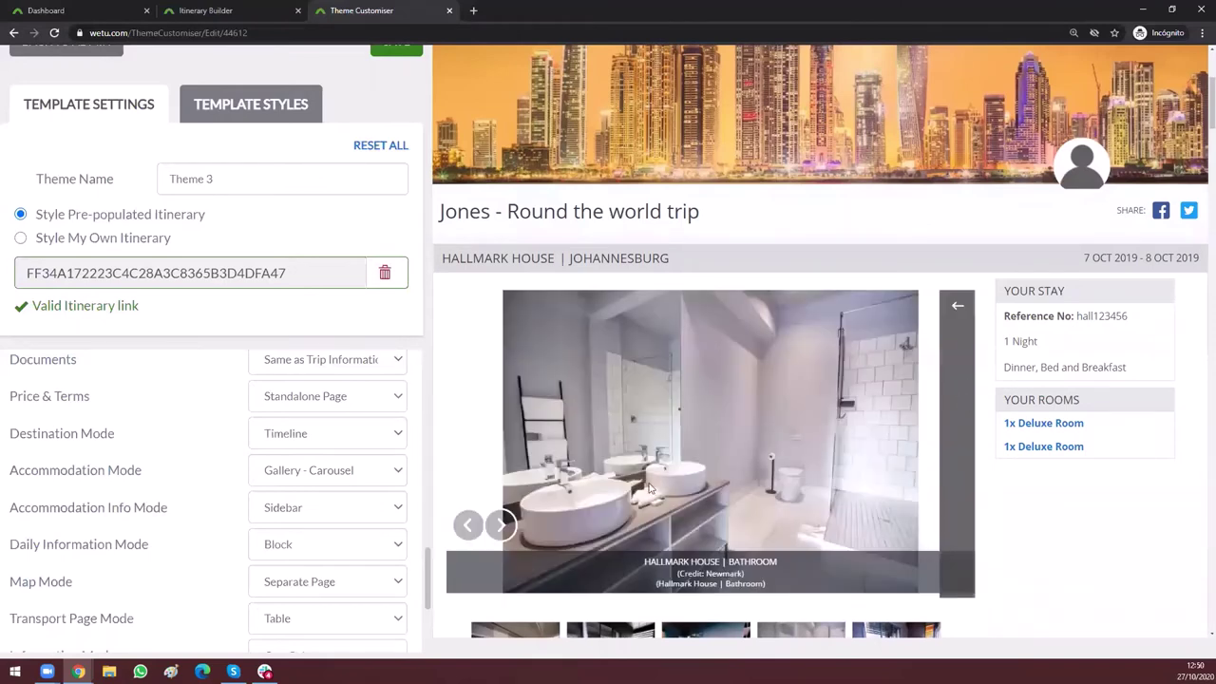
{"action": "left_click", "coordinate": [502, 532]}
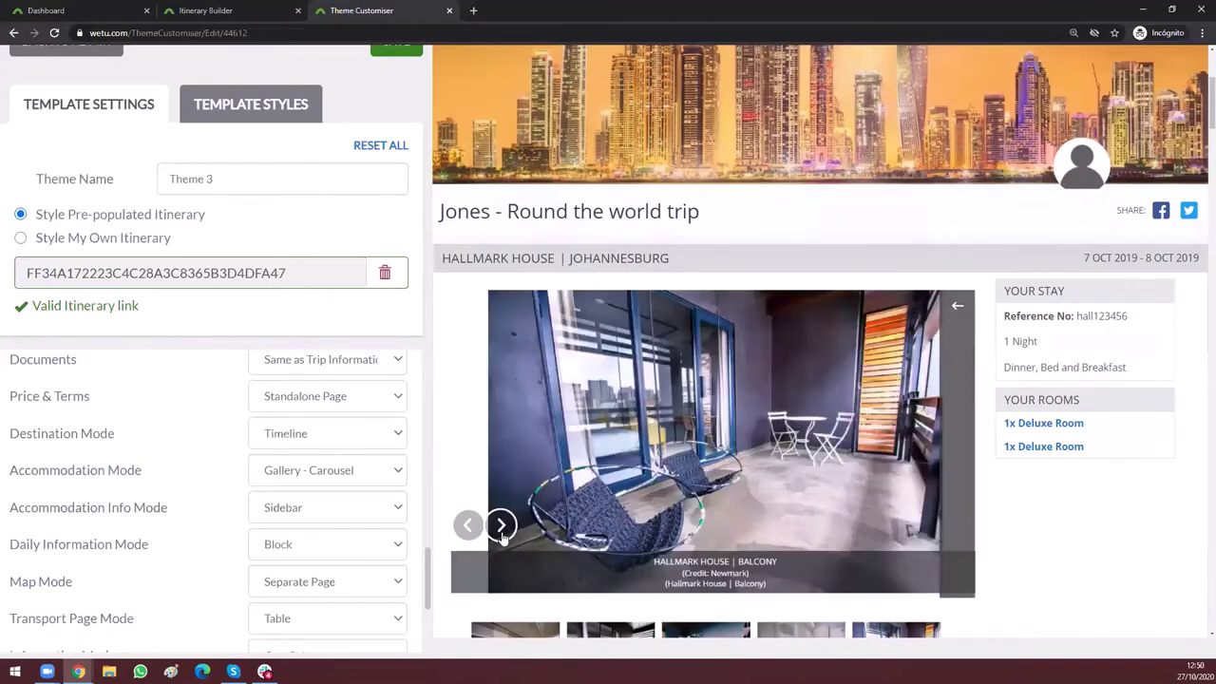
{"action": "left_click", "coordinate": [502, 525]}
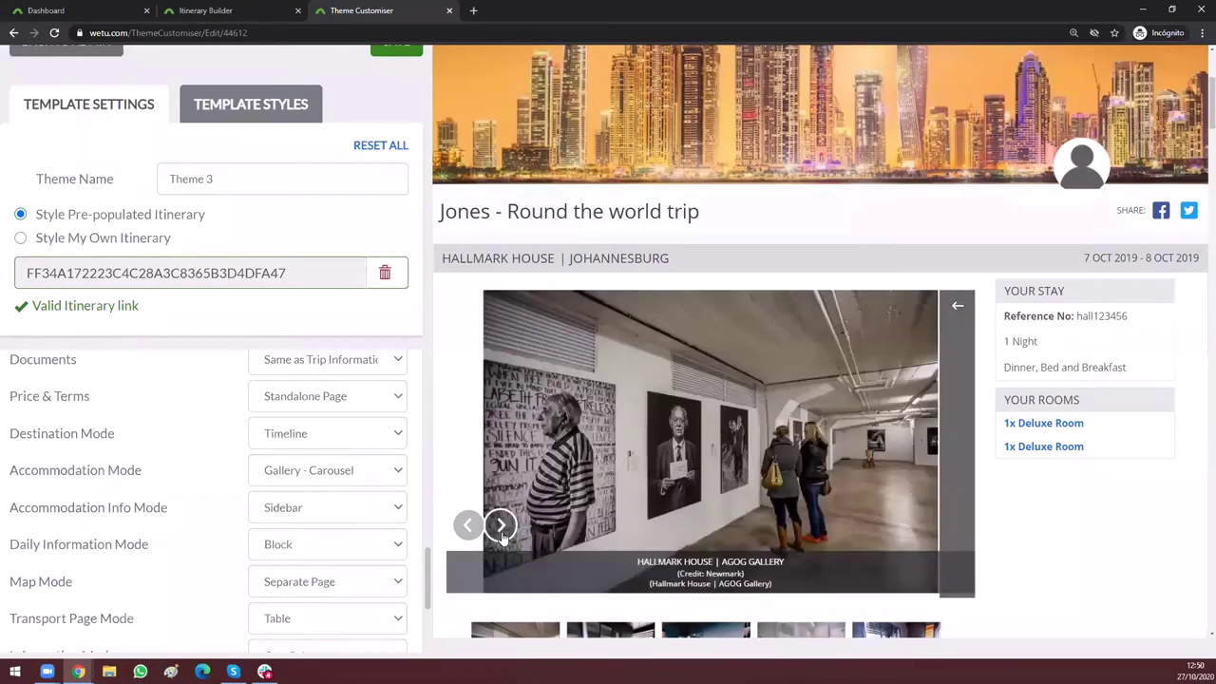
{"action": "left_click", "coordinate": [502, 525]}
{"action": "left_click", "coordinate": [502, 527]}
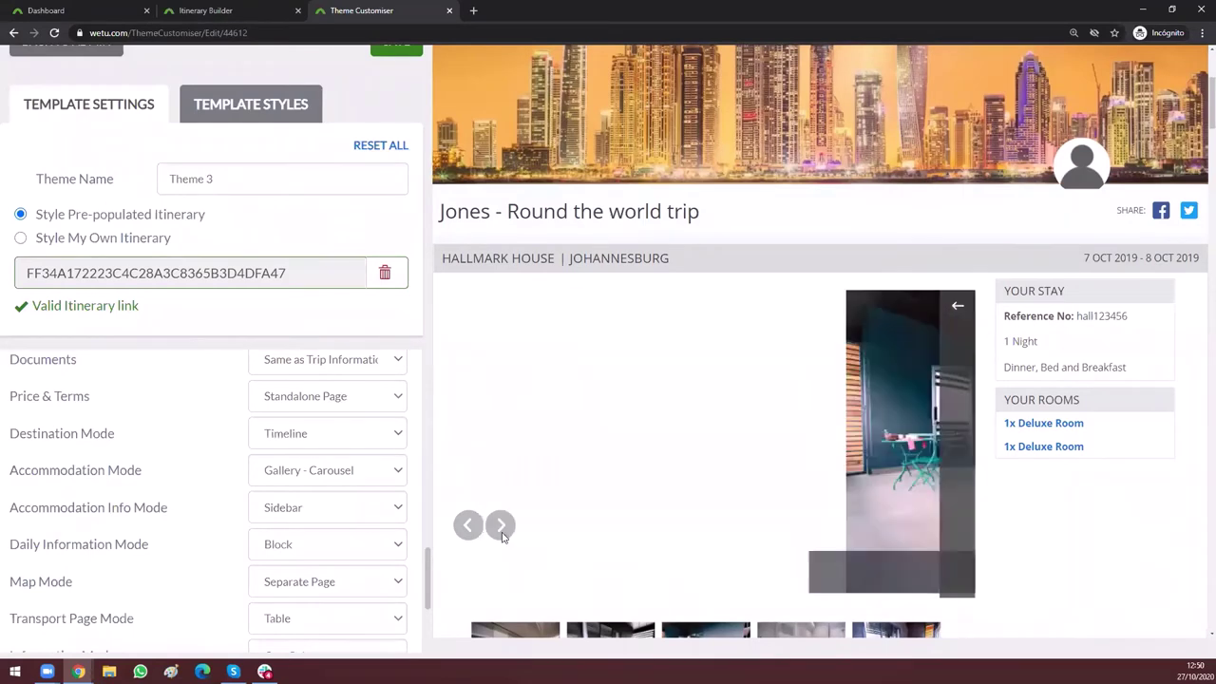
Step: Set Accommodation Mode to Gallery - Embedded Thumbnails and review the Hallmark House gallery and description
{"action": "left_click", "coordinate": [304, 474]}
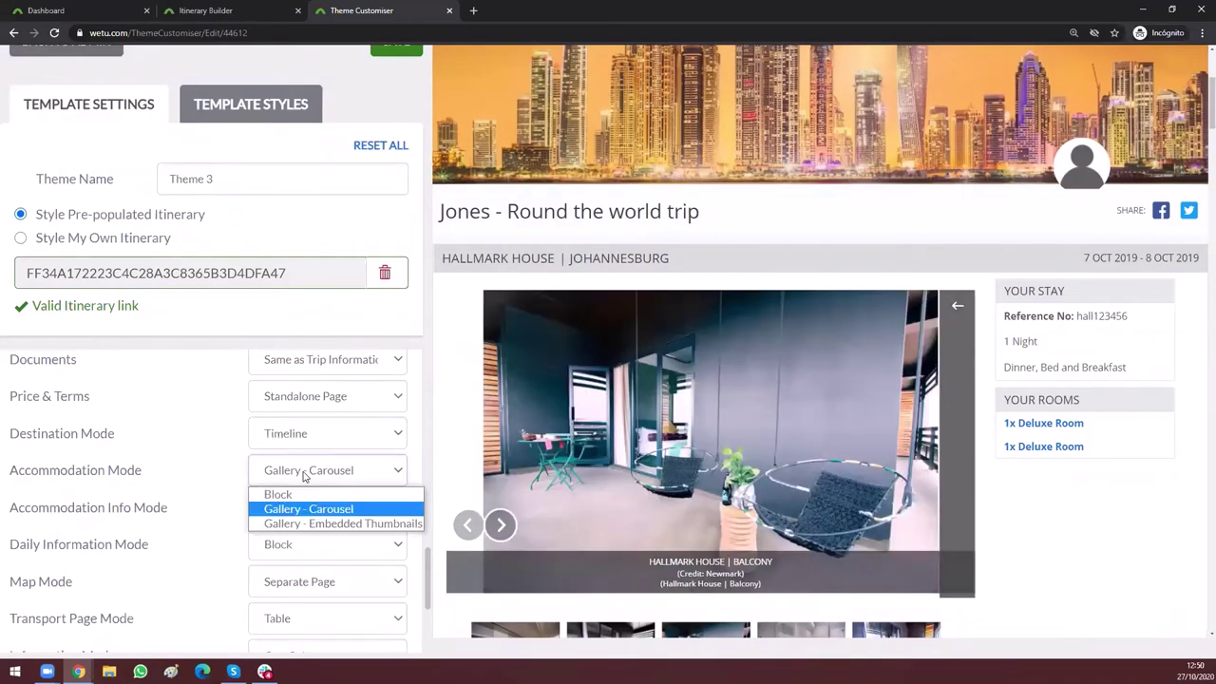
{"action": "left_click", "coordinate": [334, 525]}
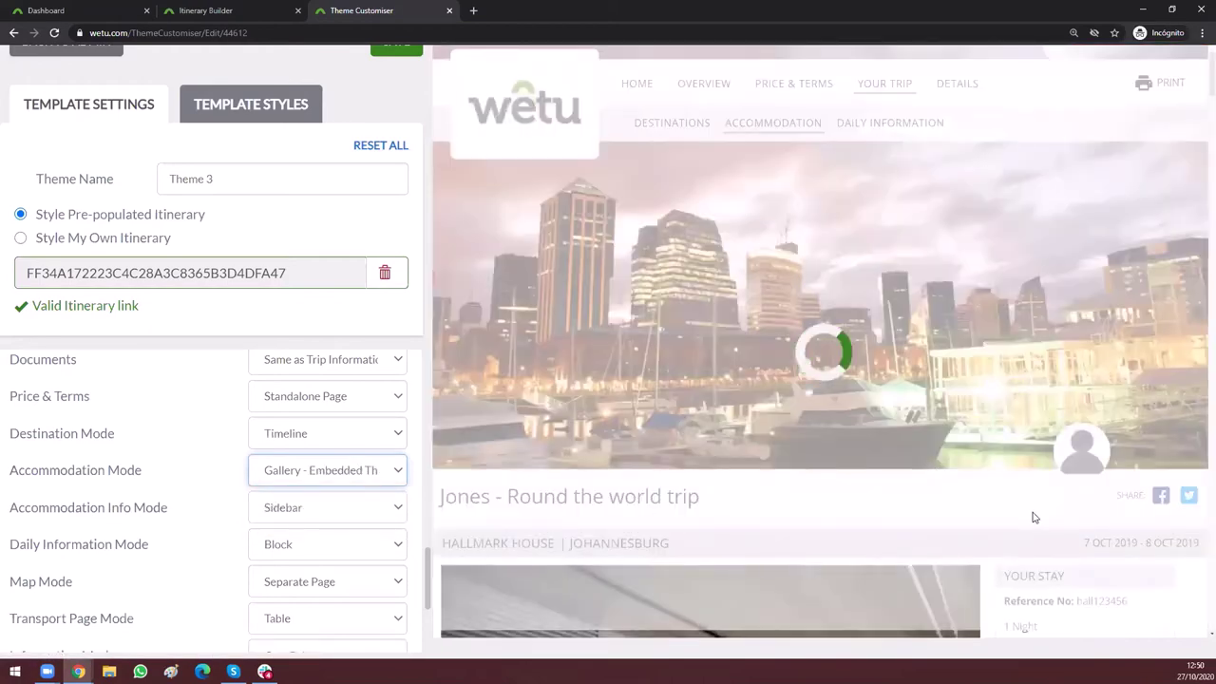
{"action": "scroll", "coordinate": [1031, 516], "scroll_direction": "down", "scroll_amount": 3}
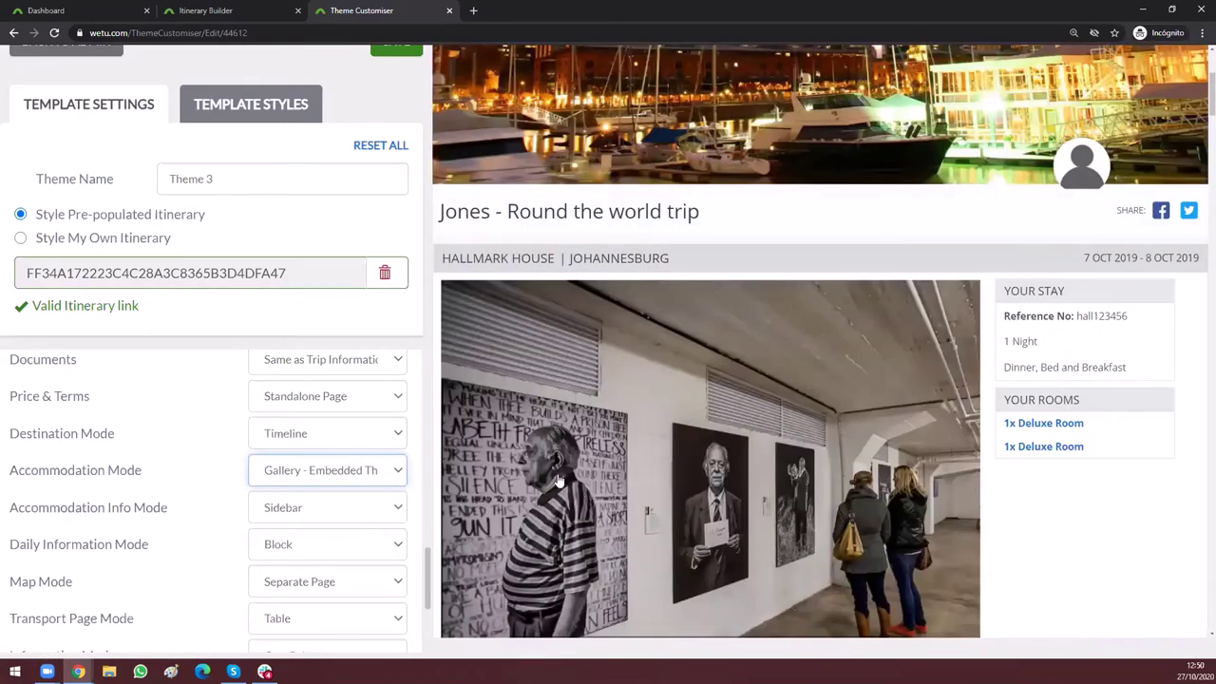
{"action": "scroll", "coordinate": [630, 480], "scroll_direction": "down", "scroll_amount": 2}
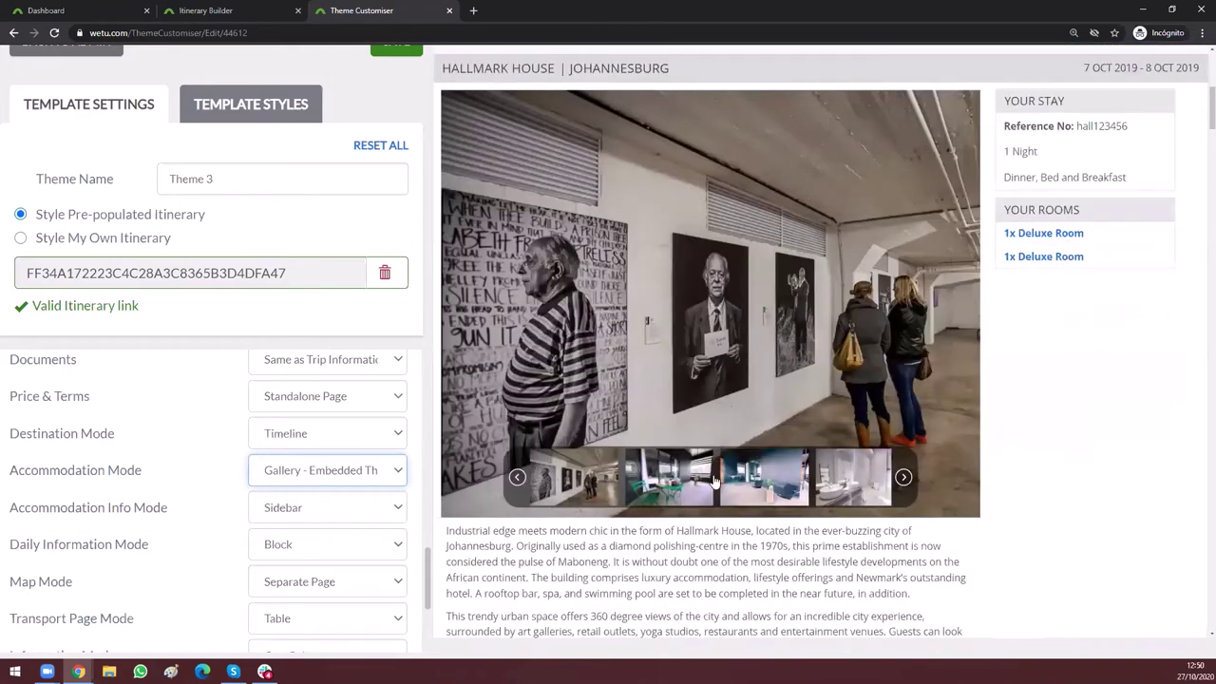
Step: Browse the Hallmark House gallery through its embedded thumbnails and examine the description and room details below it
{"action": "left_click", "coordinate": [778, 481]}
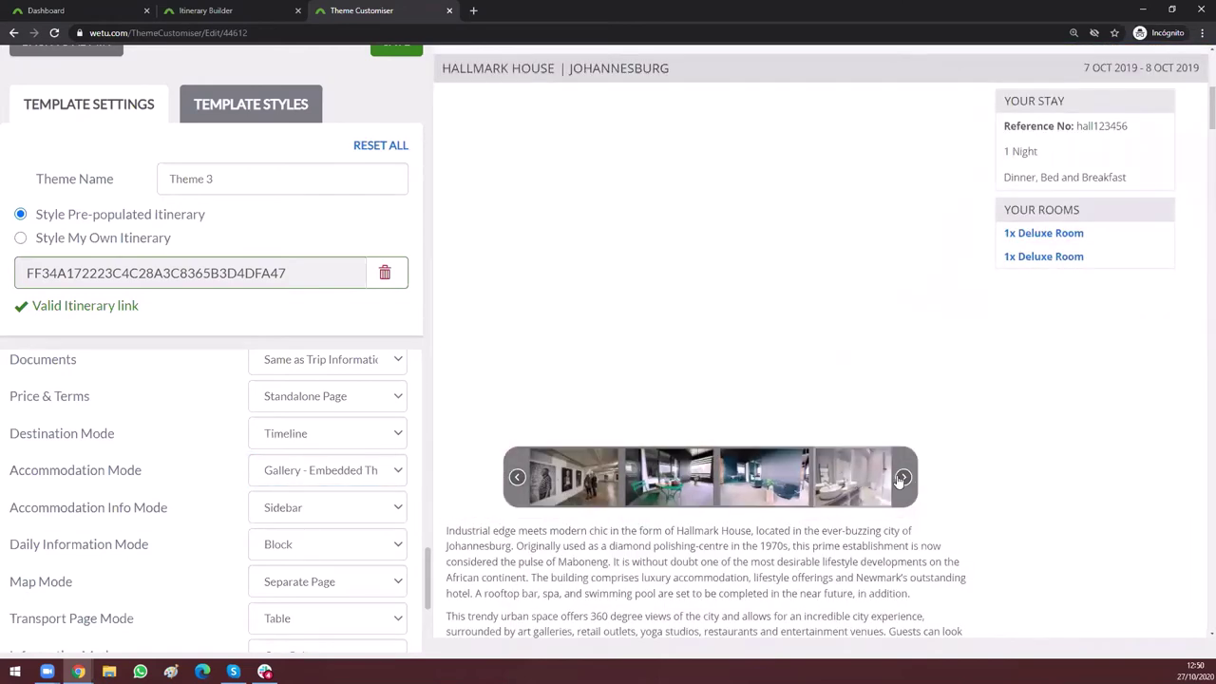
{"action": "left_click", "coordinate": [904, 478]}
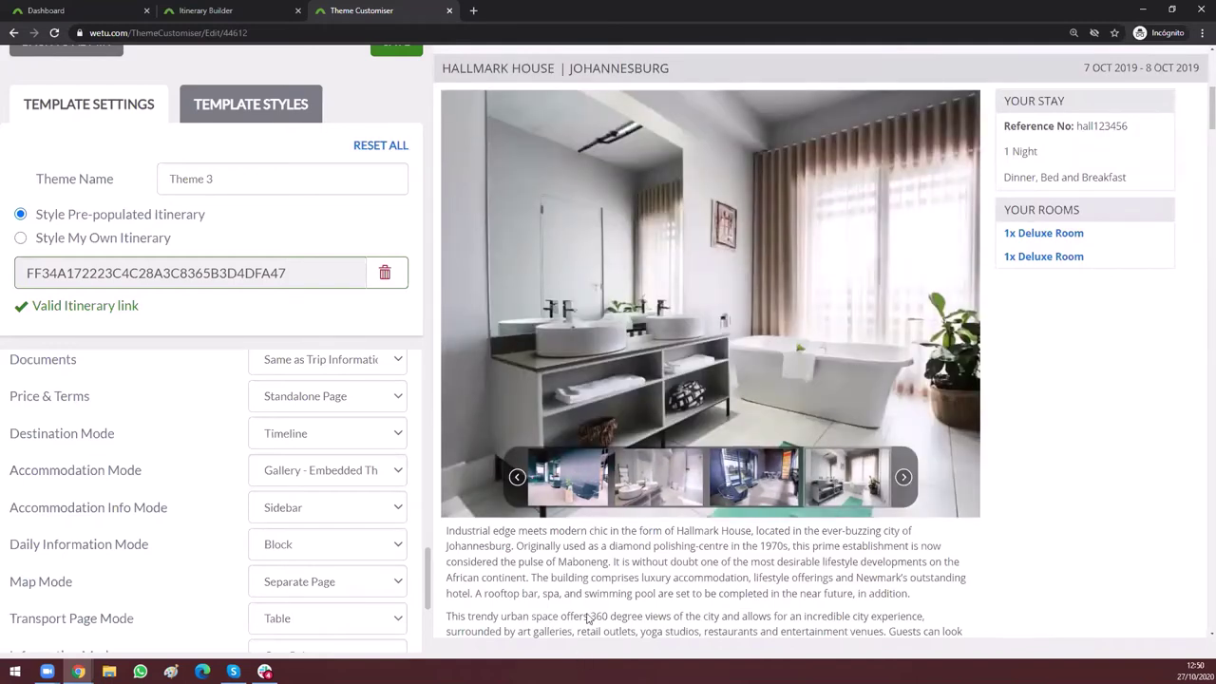
{"action": "left_click", "coordinate": [591, 482]}
{"action": "left_click", "coordinate": [652, 486]}
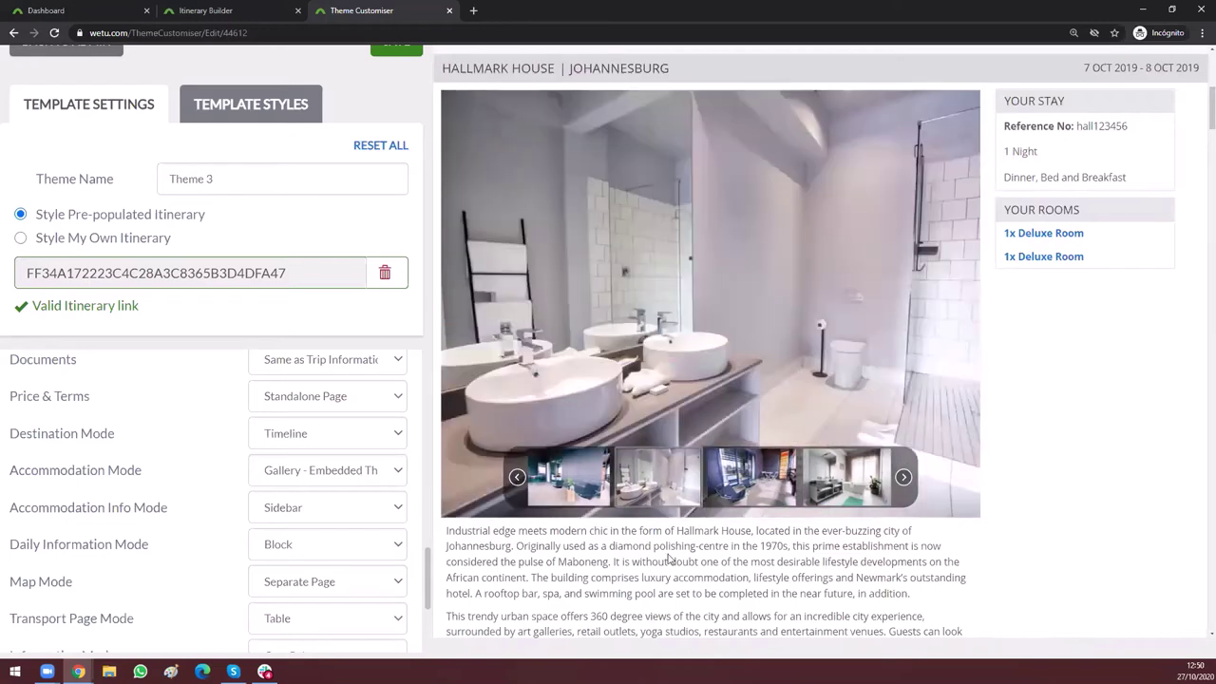
{"action": "left_click_drag", "start_coordinate": [719, 563], "coordinate": [854, 486]}
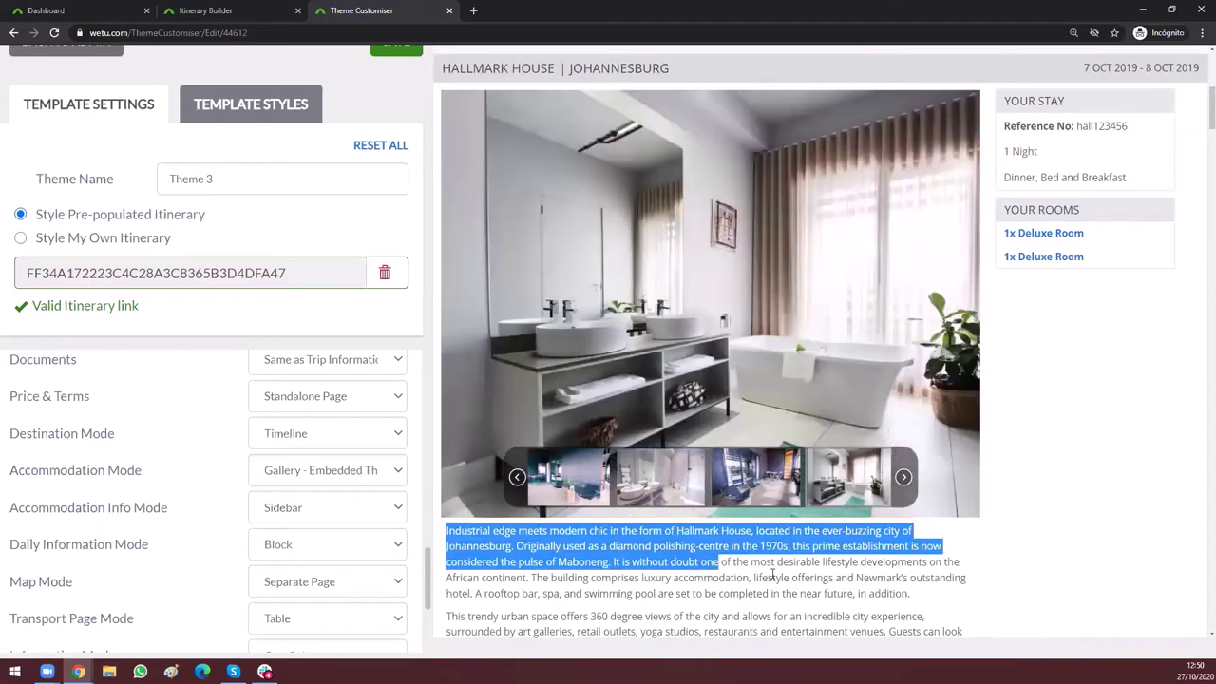
{"action": "left_click", "coordinate": [773, 575]}
{"action": "scroll", "coordinate": [654, 537], "scroll_direction": "down", "scroll_amount": 2}
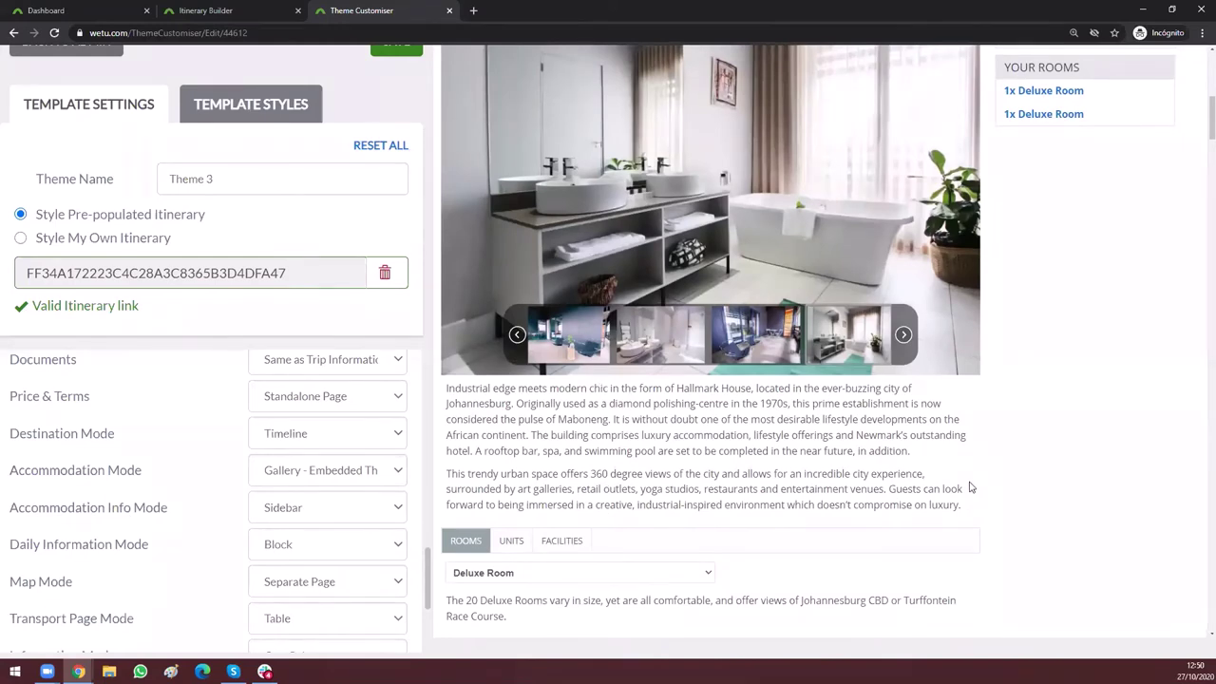
{"action": "scroll", "coordinate": [968, 488], "scroll_direction": "up", "scroll_amount": 2}
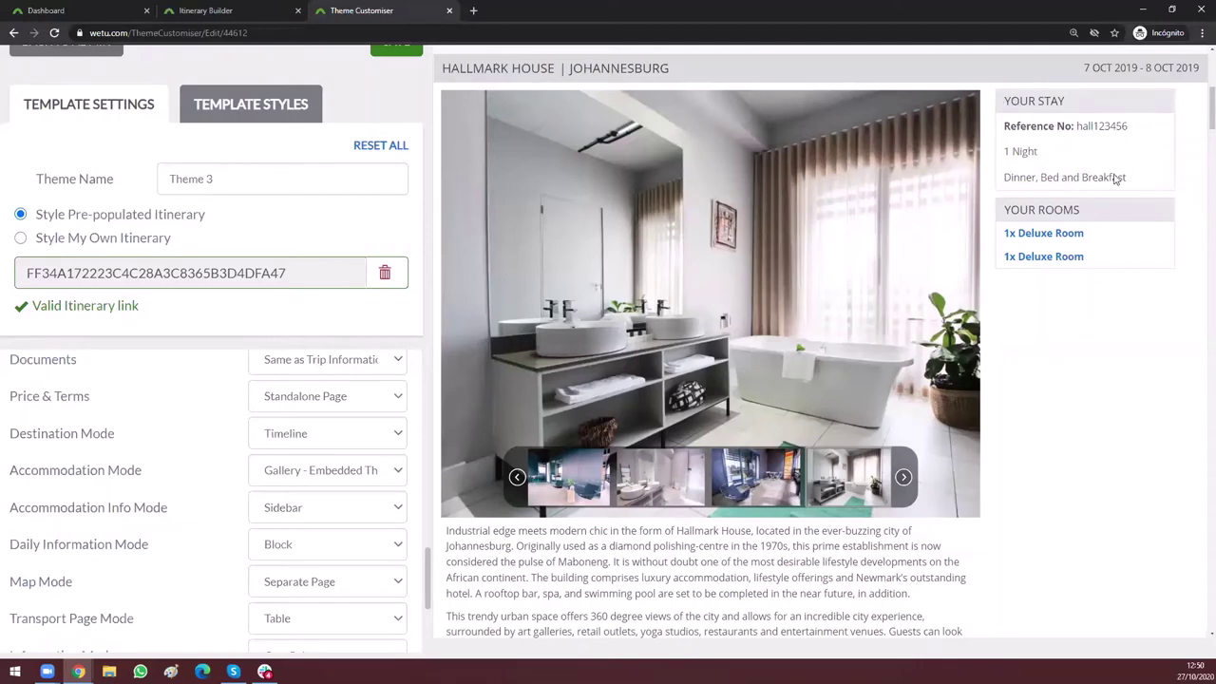
Step: Set Accommodation Info Mode to Tab and review the stay and room information for Hallmark House in the preview
{"action": "left_click_drag", "start_coordinate": [1116, 178], "coordinate": [1134, 387]}
{"action": "left_click", "coordinate": [1133, 386]}
{"action": "left_click", "coordinate": [307, 514]}
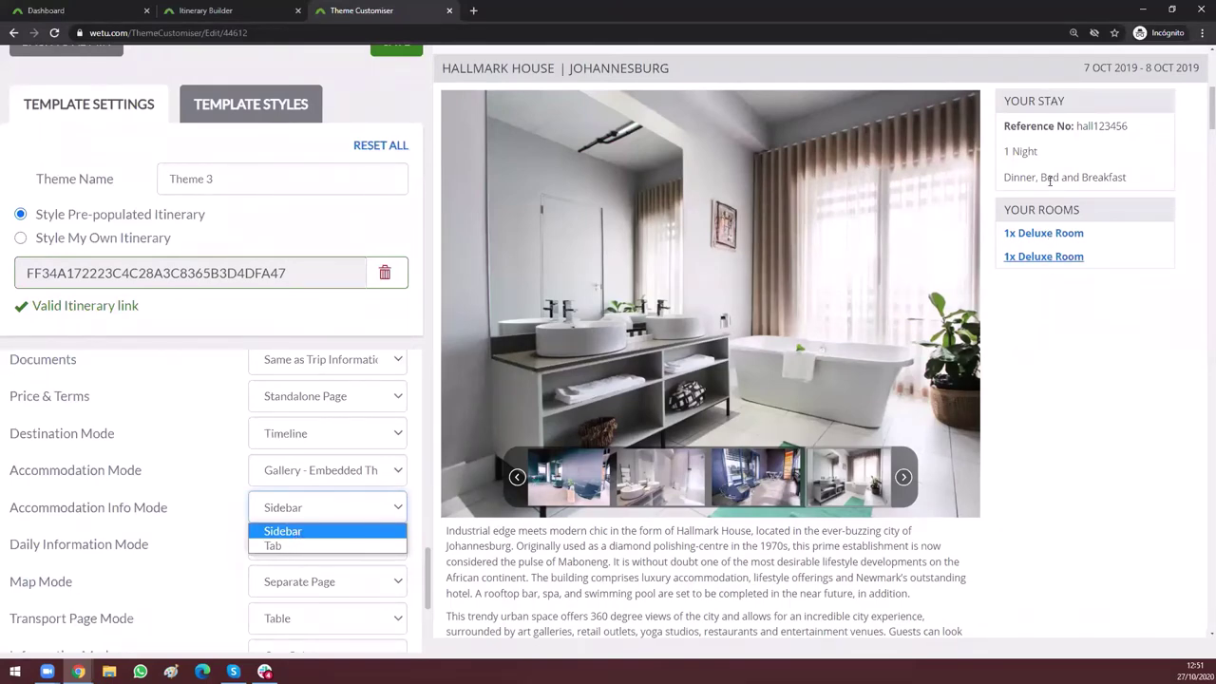
{"action": "left_click", "coordinate": [284, 553]}
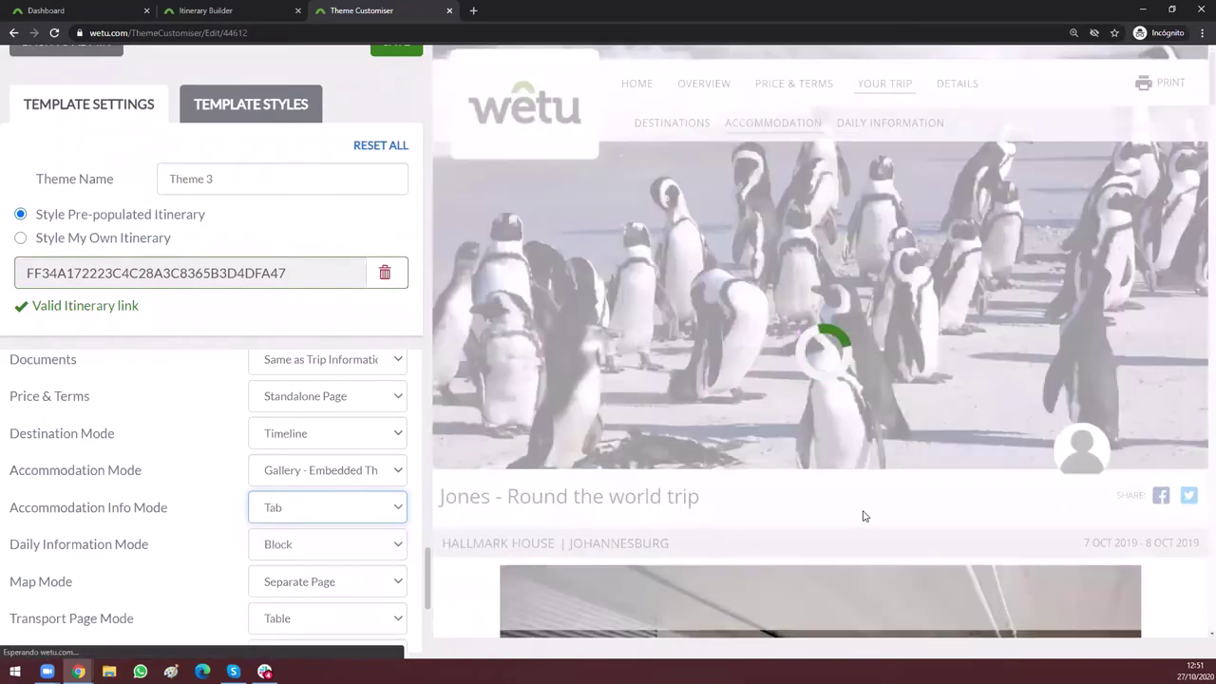
{"action": "scroll", "coordinate": [456, 542], "scroll_direction": "down", "scroll_amount": 6}
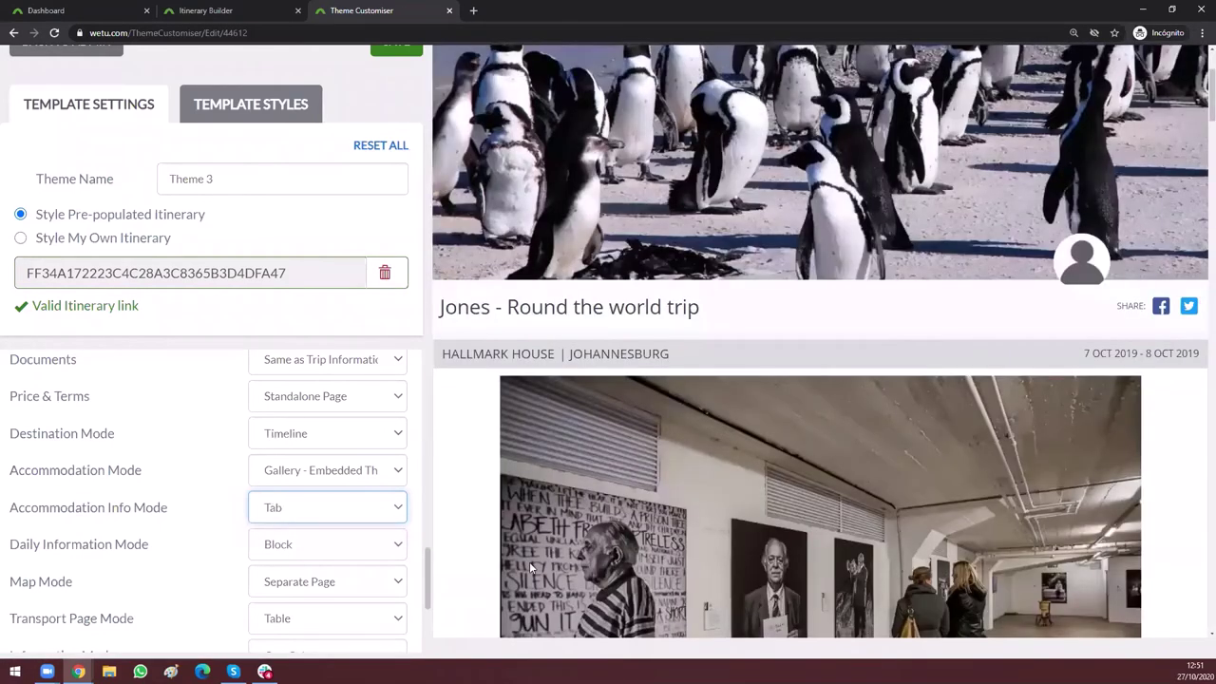
{"action": "scroll", "coordinate": [918, 555], "scroll_direction": "down", "scroll_amount": 1}
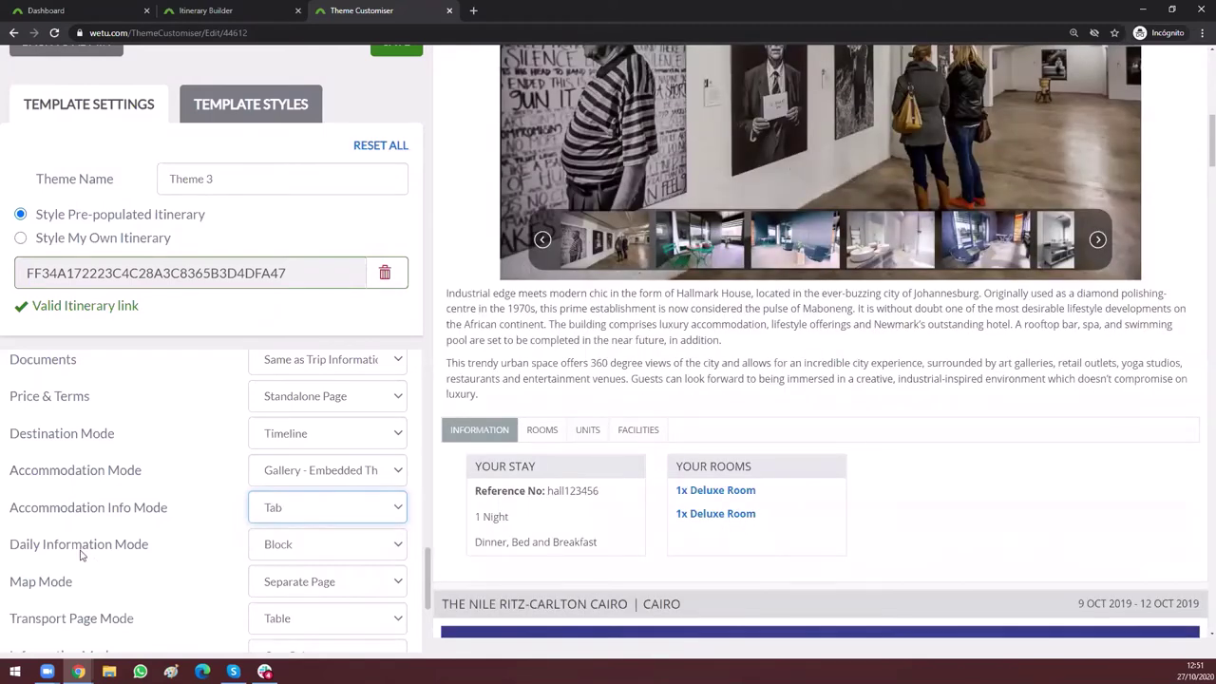
{"action": "left_click", "coordinate": [2, 549]}
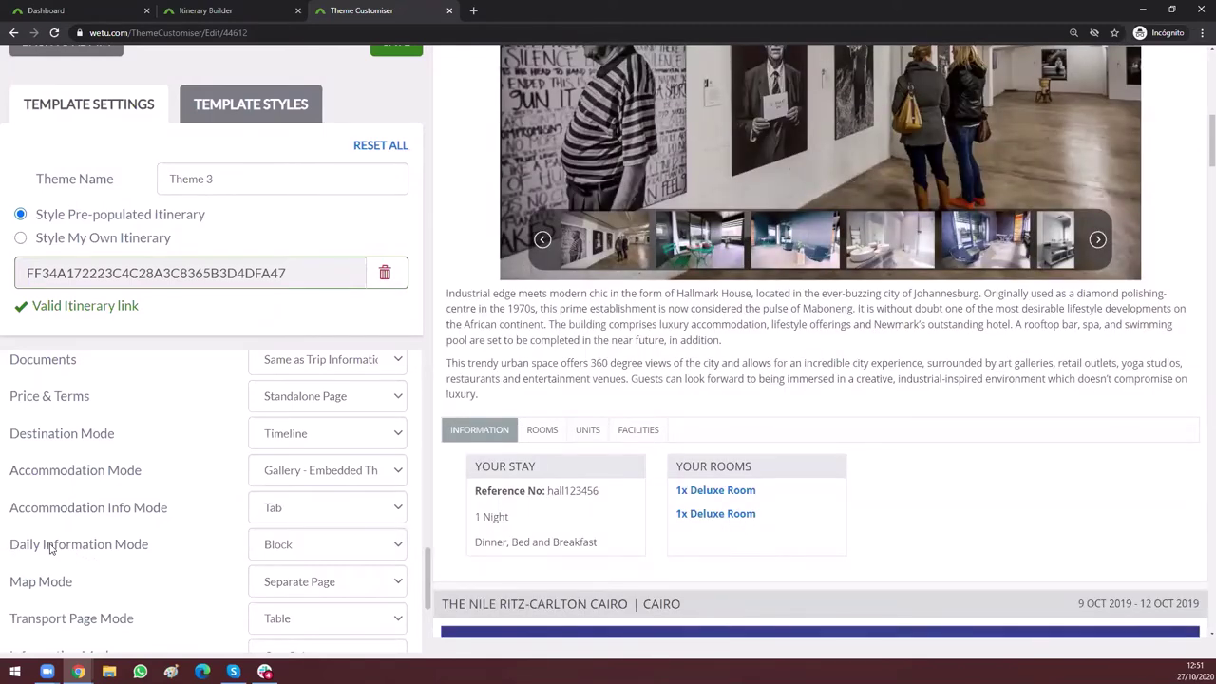
Step: Open the Daily Information page in the itinerary preview and examine its Block layout across the days
{"action": "double_click", "coordinate": [38, 549]}
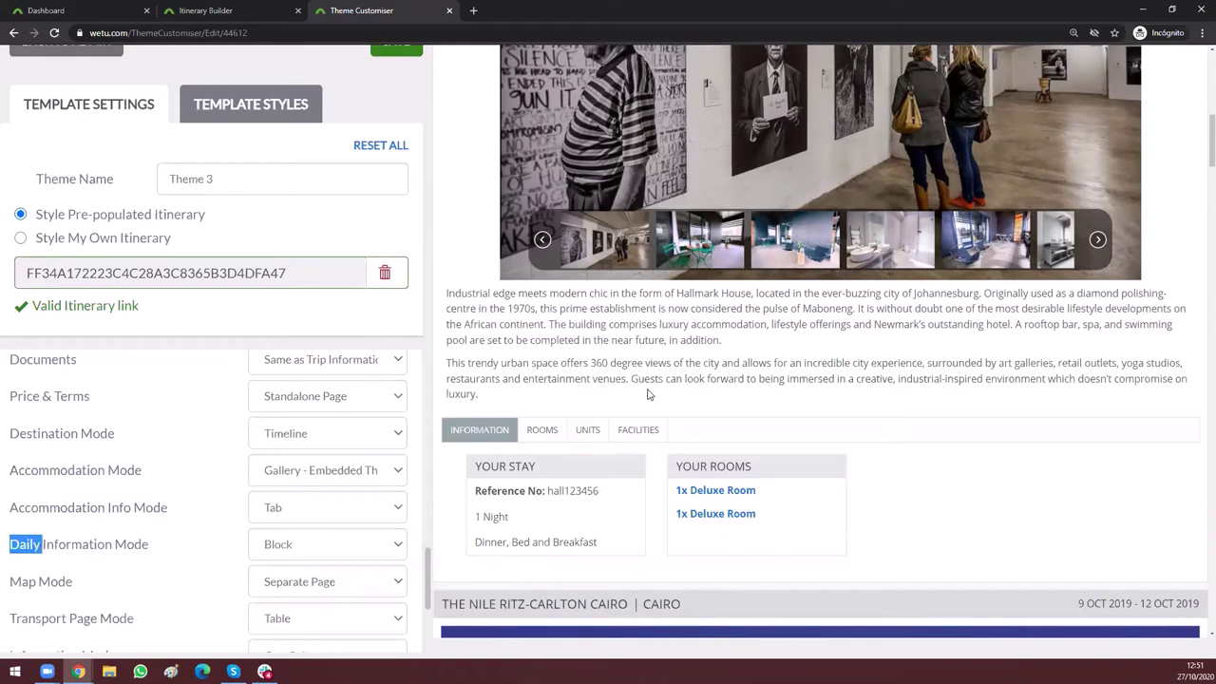
{"action": "scroll", "coordinate": [726, 299], "scroll_direction": "up", "scroll_amount": 8}
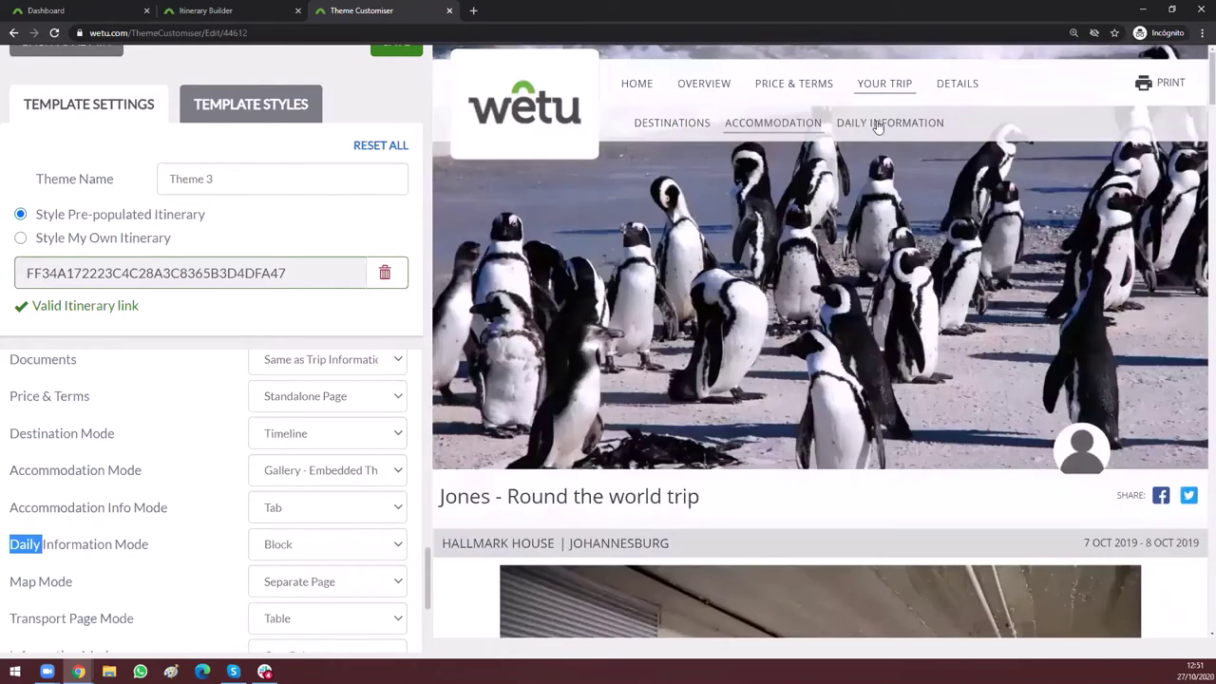
{"action": "left_click", "coordinate": [878, 126]}
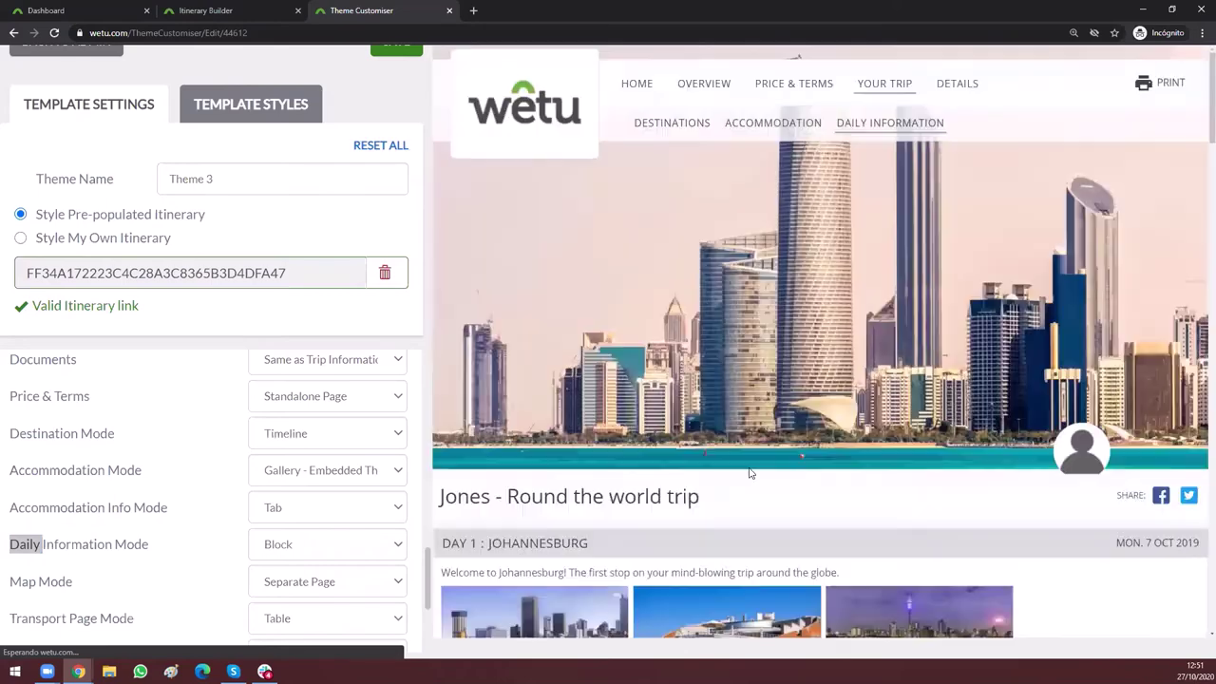
{"action": "scroll", "coordinate": [748, 472], "scroll_direction": "down", "scroll_amount": 3}
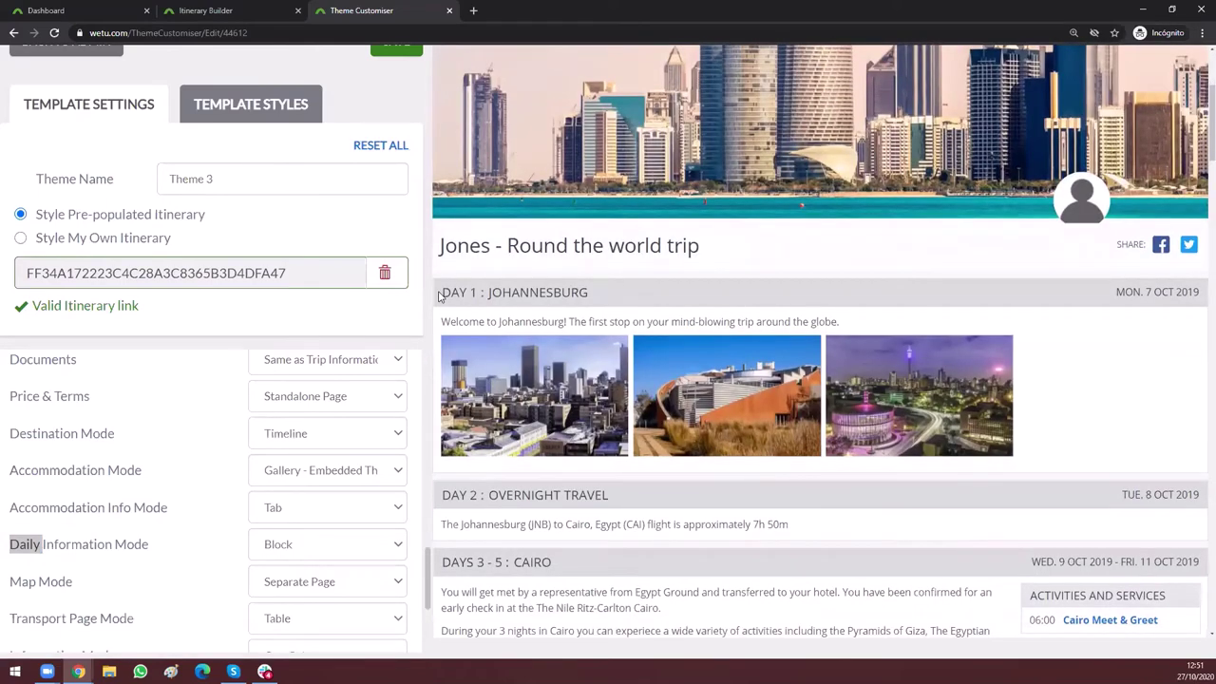
{"action": "left_click_drag", "start_coordinate": [591, 292], "coordinate": [850, 327]}
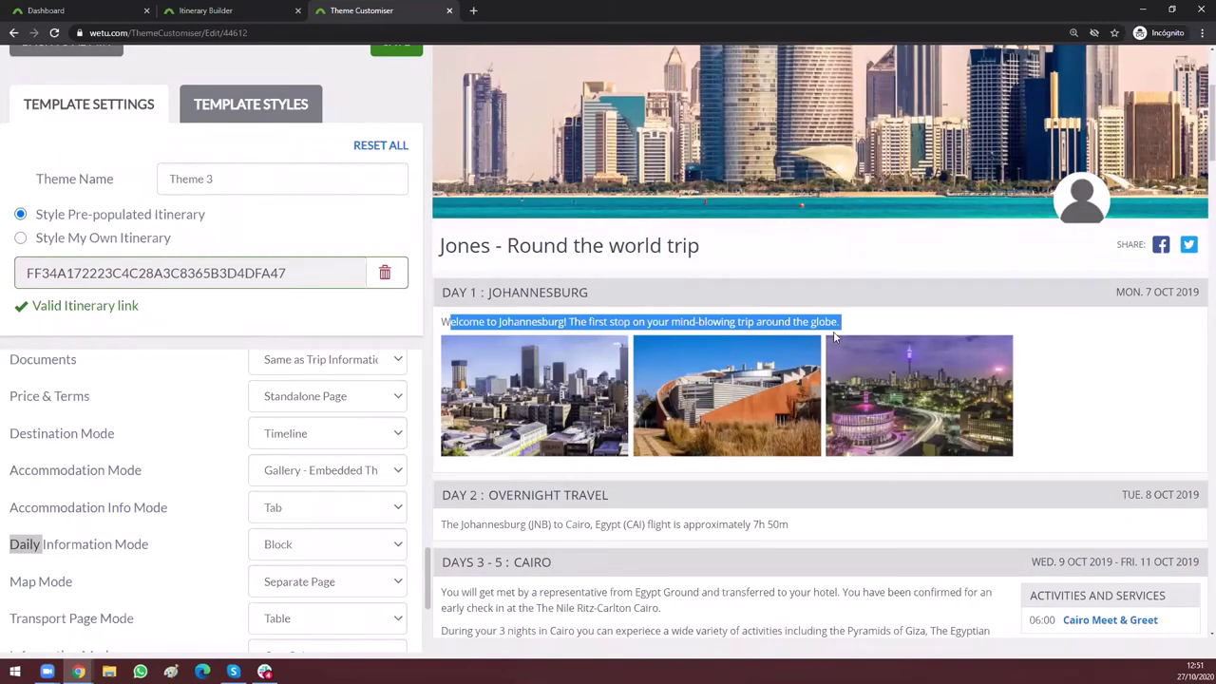
{"action": "double_click", "coordinate": [489, 293]}
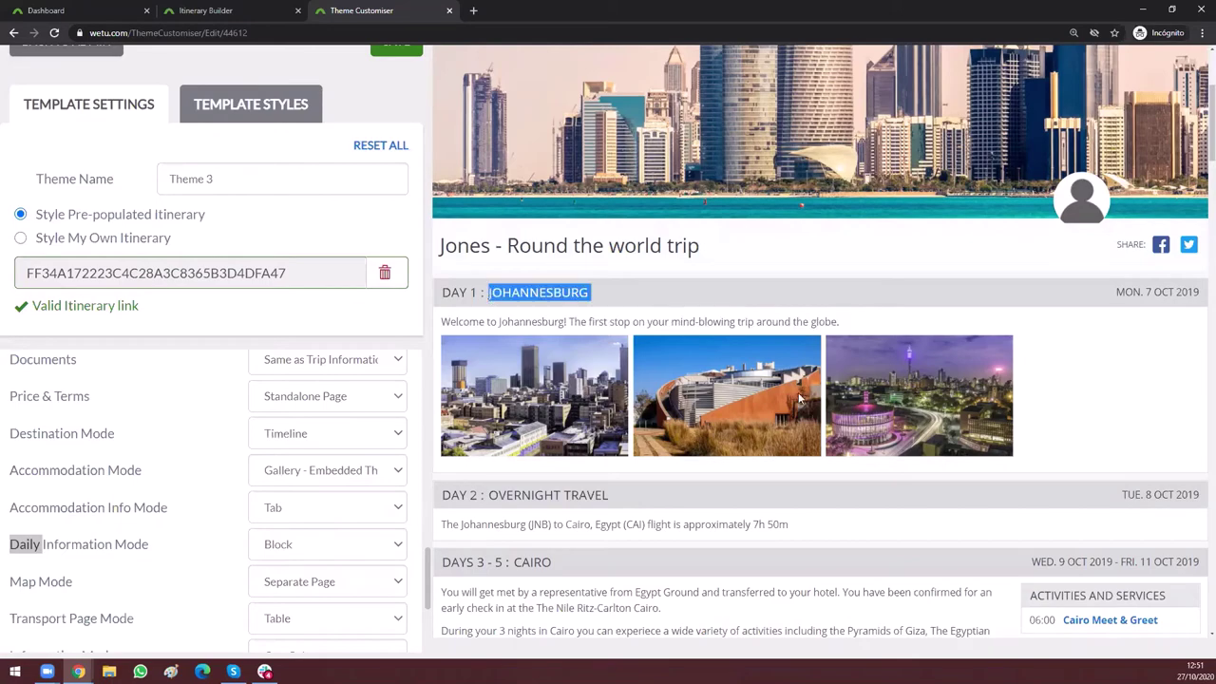
{"action": "scroll", "coordinate": [797, 399], "scroll_direction": "down", "scroll_amount": 3}
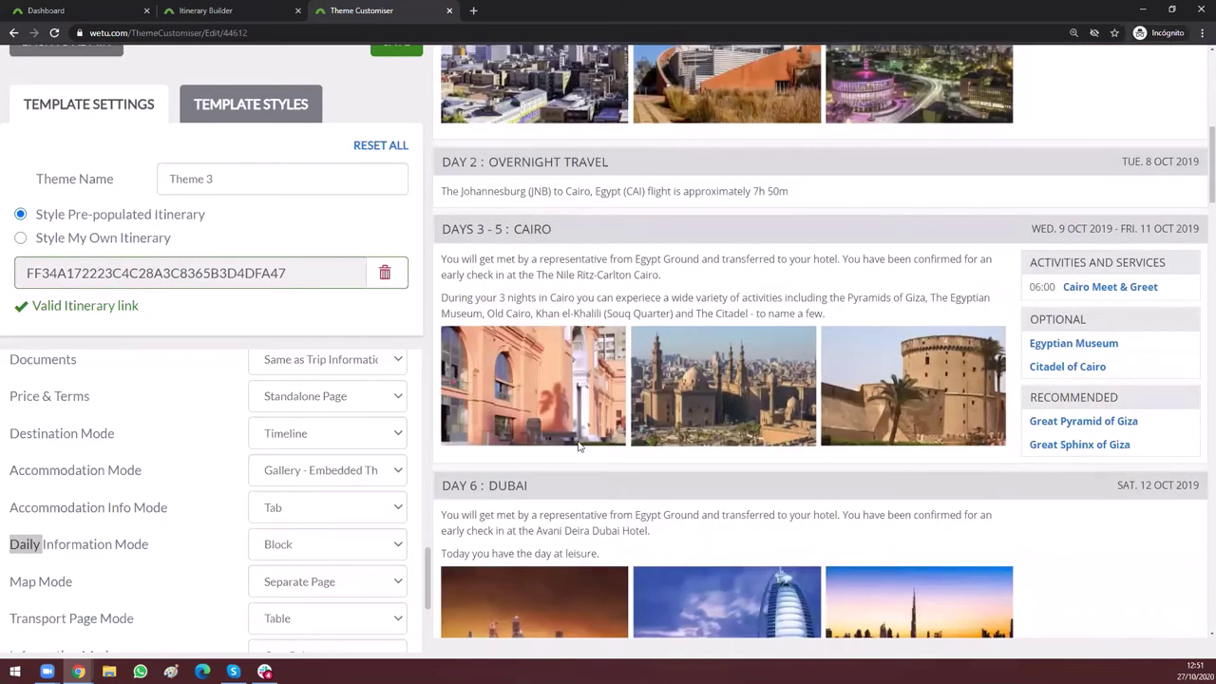
{"action": "scroll", "coordinate": [917, 457], "scroll_direction": "down", "scroll_amount": 2}
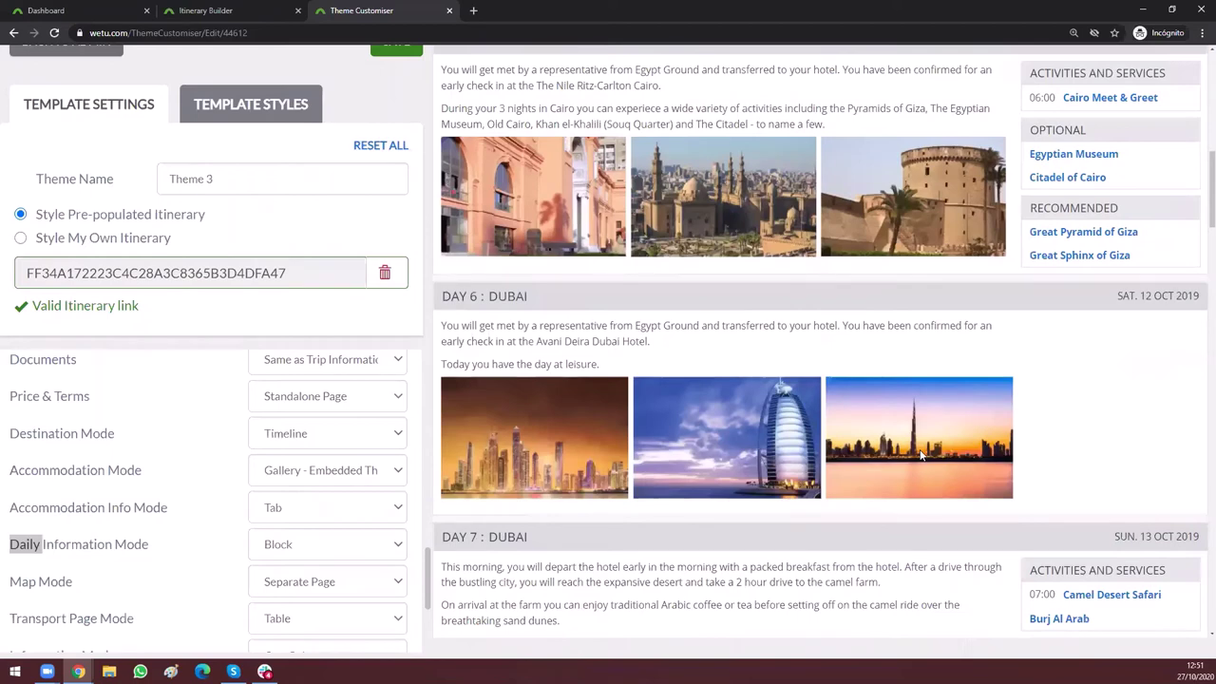
Step: Set the Daily Information Mode to Timeline and review the daily entries in the preview
{"action": "left_click", "coordinate": [296, 551]}
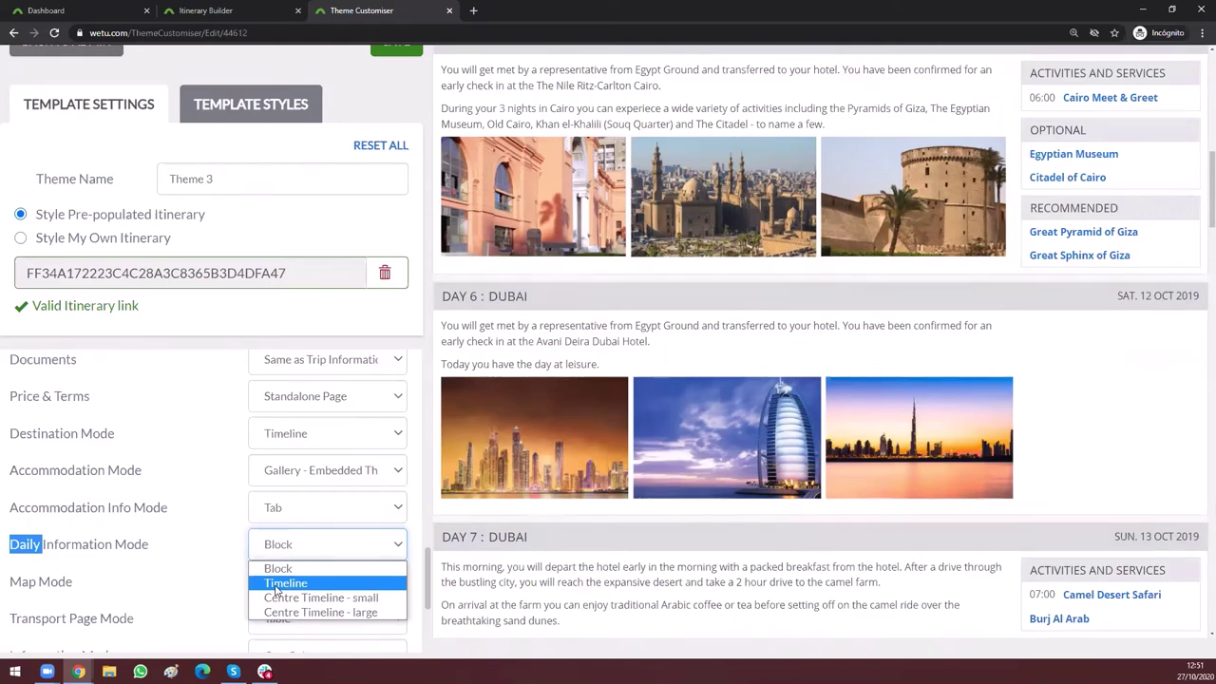
{"action": "left_click", "coordinate": [275, 583]}
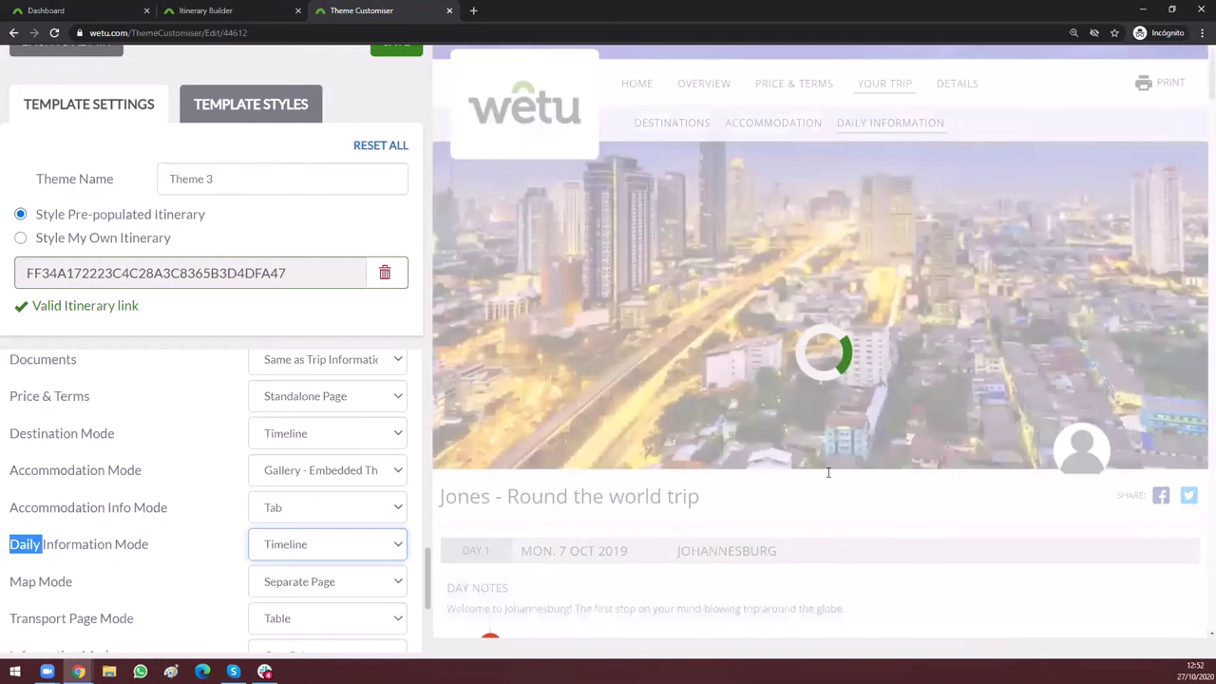
{"action": "scroll", "coordinate": [828, 476], "scroll_direction": "down", "scroll_amount": 2}
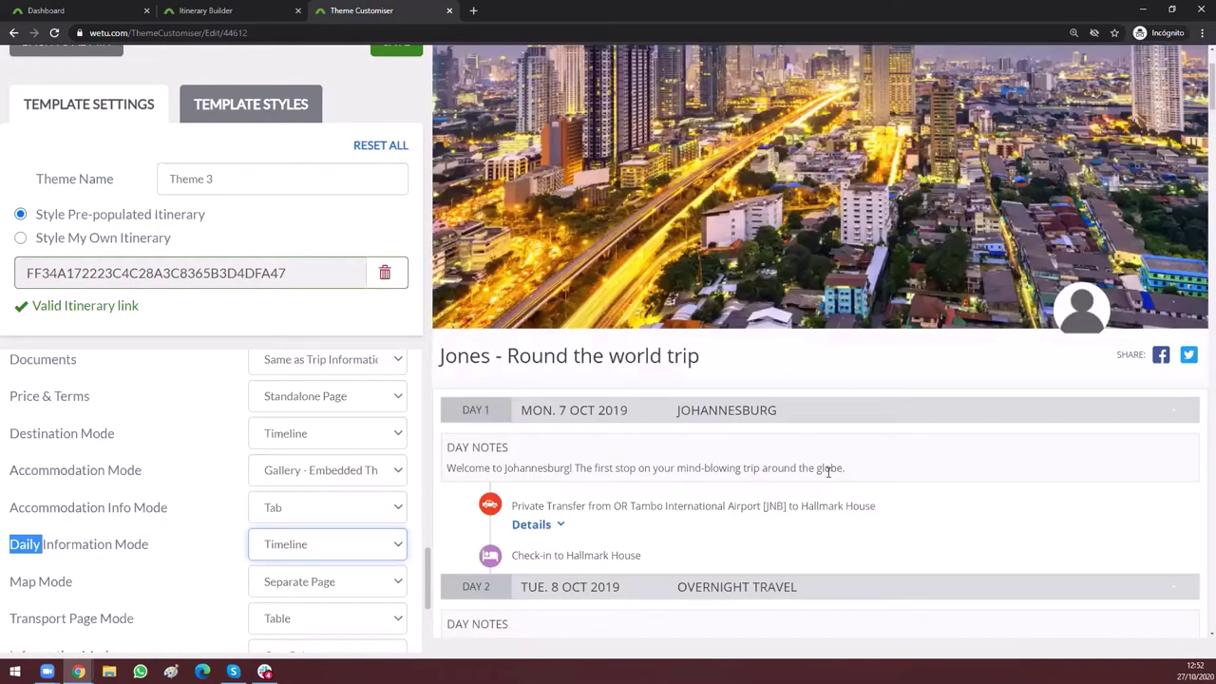
{"action": "scroll", "coordinate": [828, 472], "scroll_direction": "down", "scroll_amount": 6}
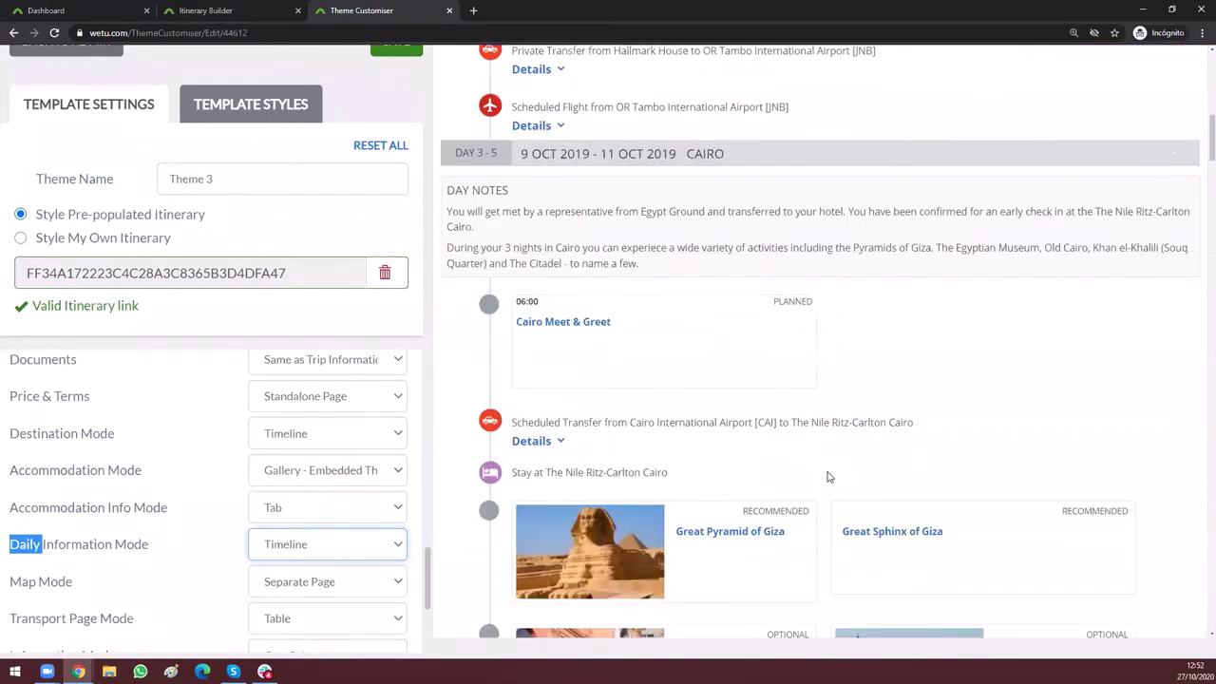
{"action": "scroll", "coordinate": [827, 477], "scroll_direction": "down", "scroll_amount": 2}
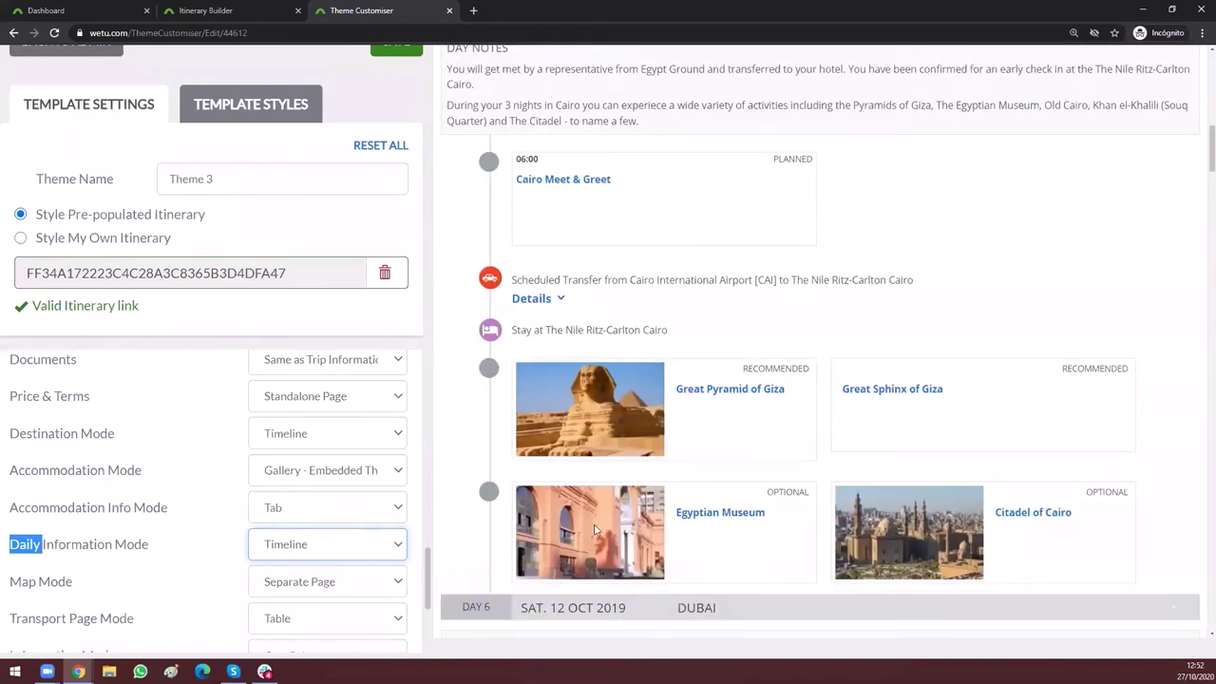
{"action": "scroll", "coordinate": [543, 359], "scroll_direction": "up", "scroll_amount": 2}
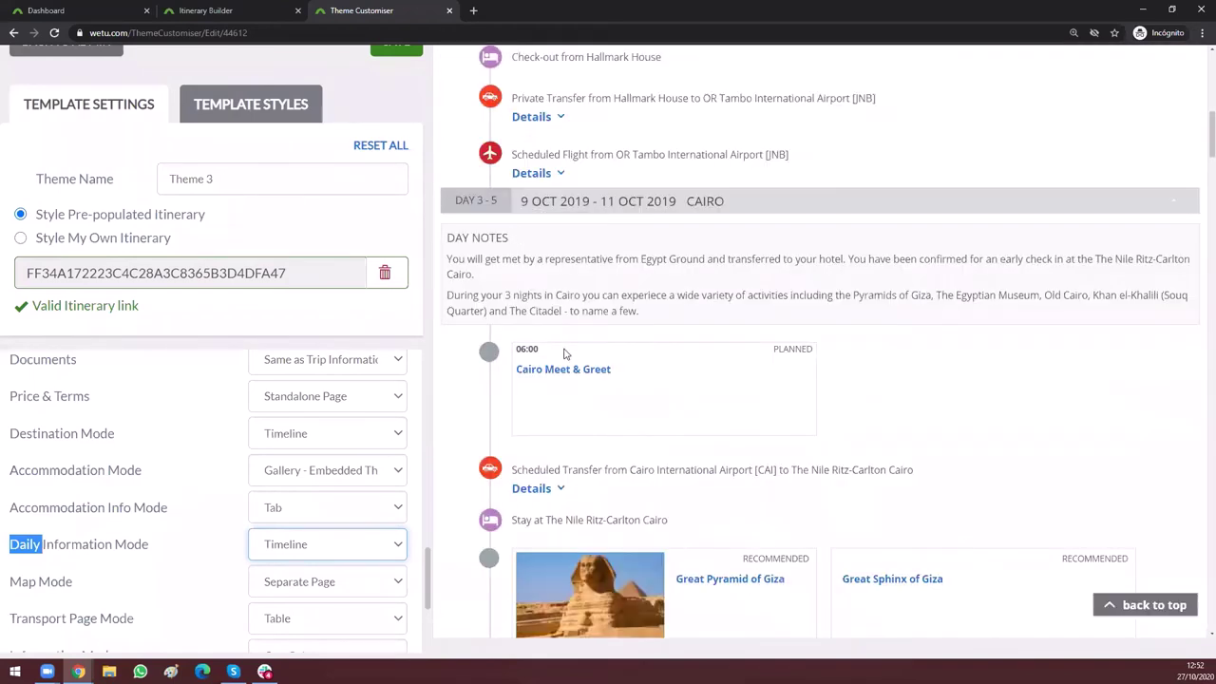
{"action": "scroll", "coordinate": [564, 350], "scroll_direction": "up", "scroll_amount": 2}
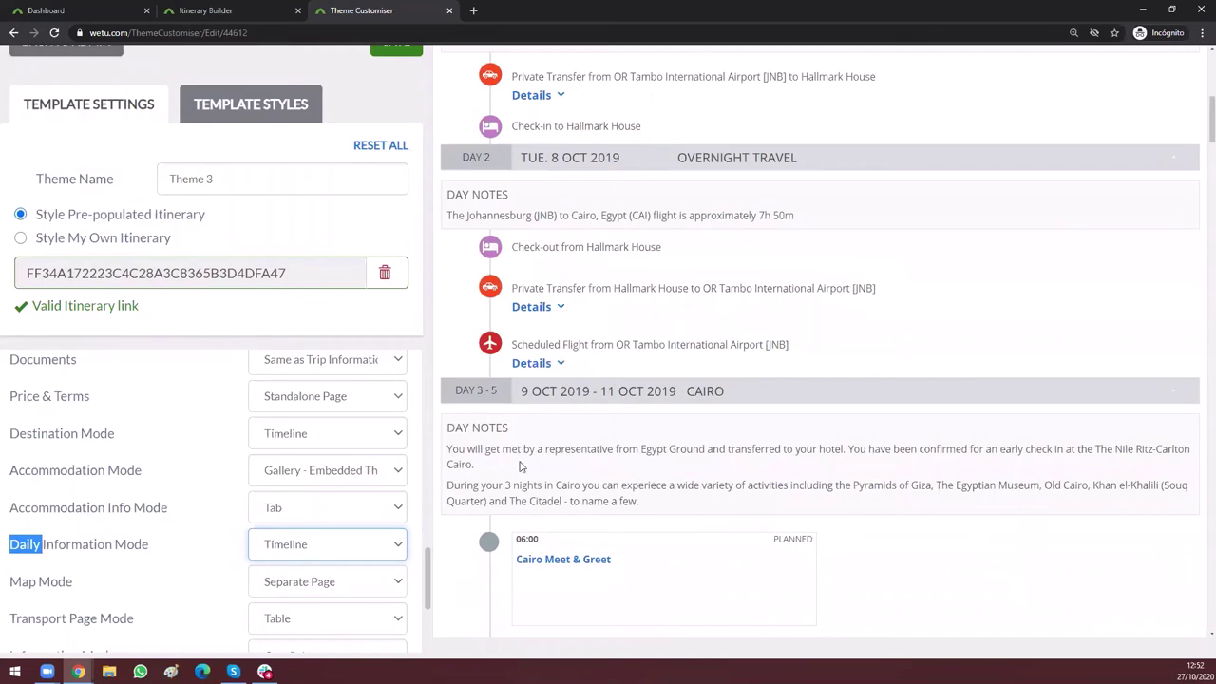
Step: Examine the timeline's day notes, transfers and Cairo activities, expanding and collapsing the Day 2 private transfer details
{"action": "left_click_drag", "start_coordinate": [449, 427], "coordinate": [785, 498]}
{"action": "left_click", "coordinate": [785, 499]}
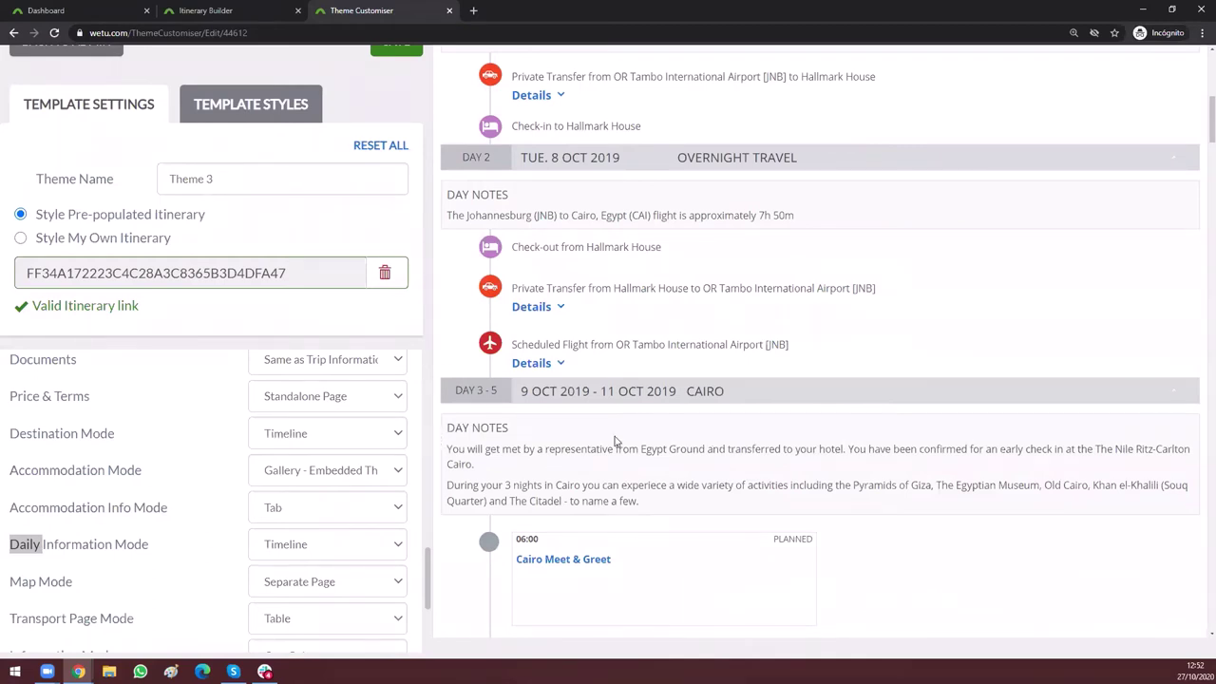
{"action": "scroll", "coordinate": [615, 442], "scroll_direction": "up", "scroll_amount": 1}
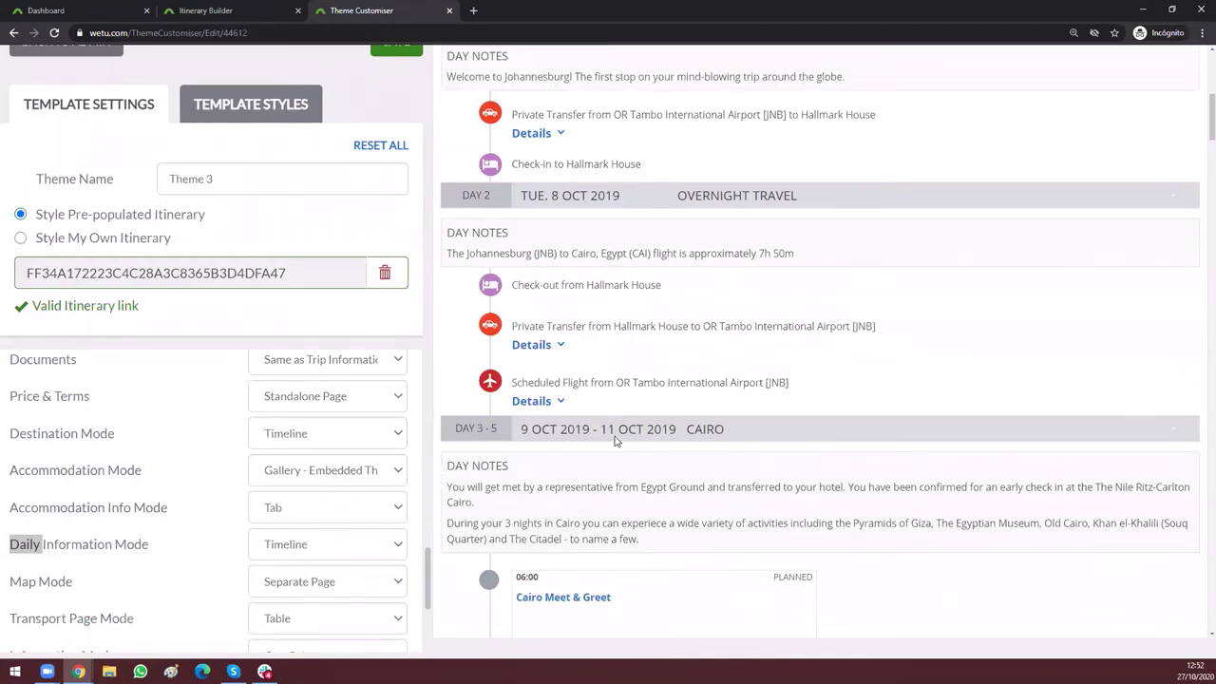
{"action": "left_click_drag", "start_coordinate": [513, 345], "coordinate": [663, 347]}
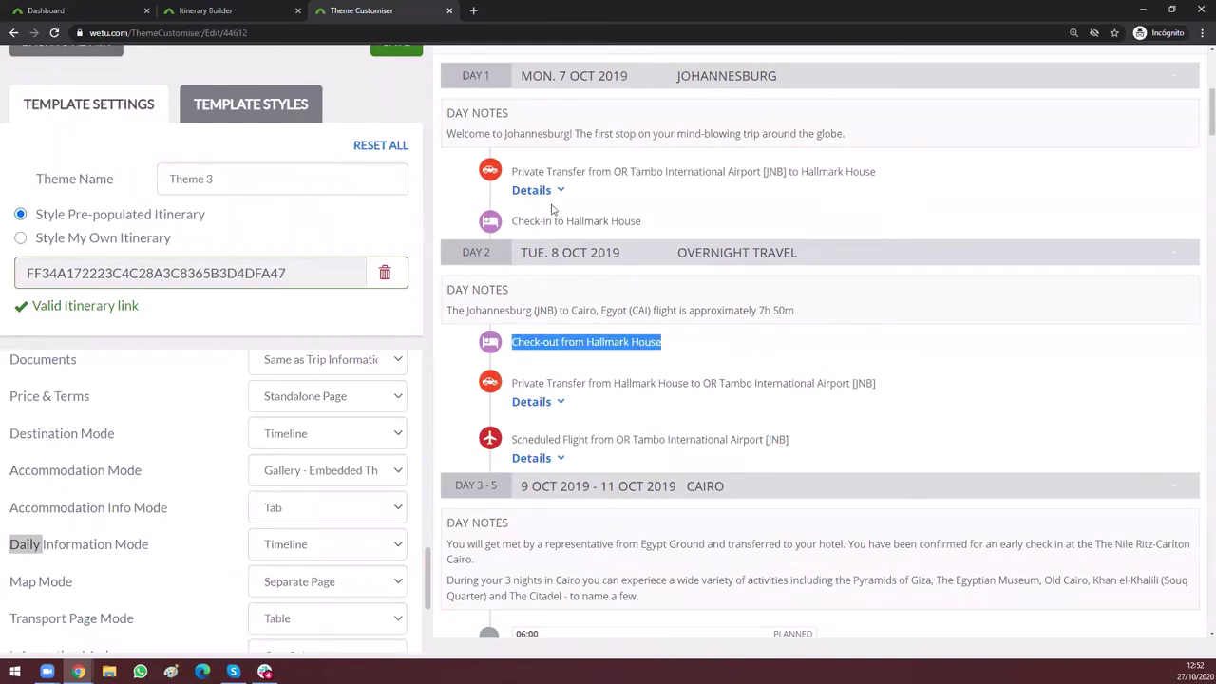
{"action": "left_click", "coordinate": [561, 405]}
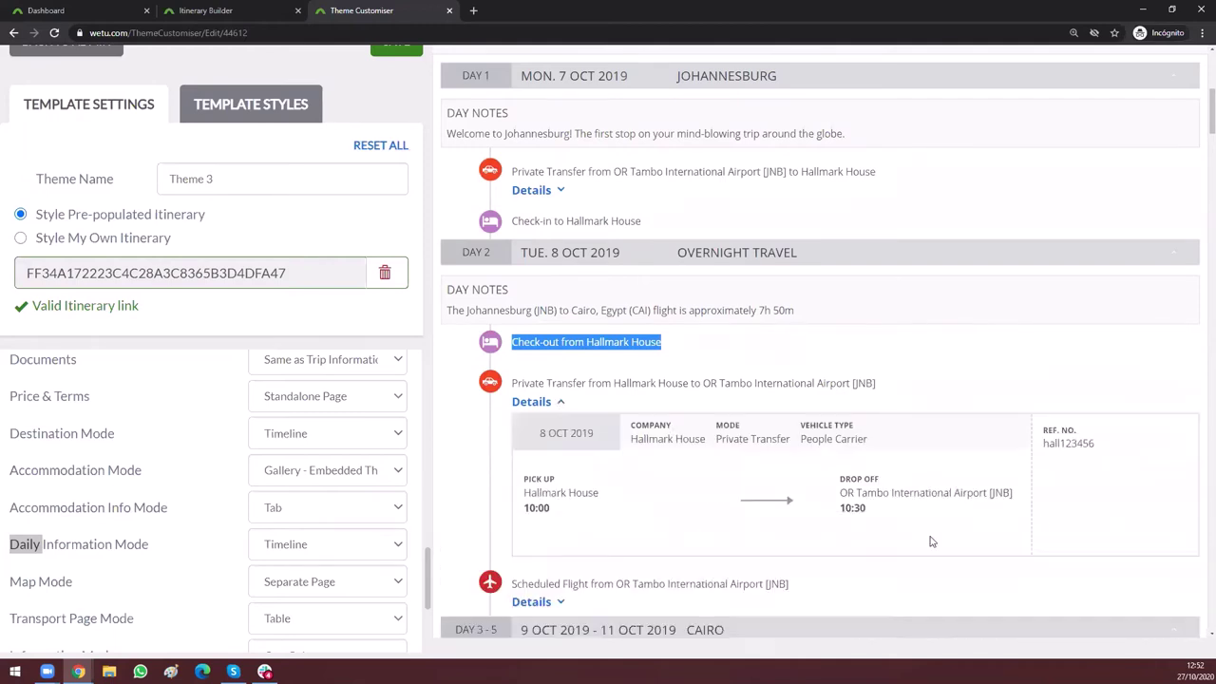
{"action": "left_click", "coordinate": [554, 406]}
{"action": "scroll", "coordinate": [588, 466], "scroll_direction": "down", "scroll_amount": 1}
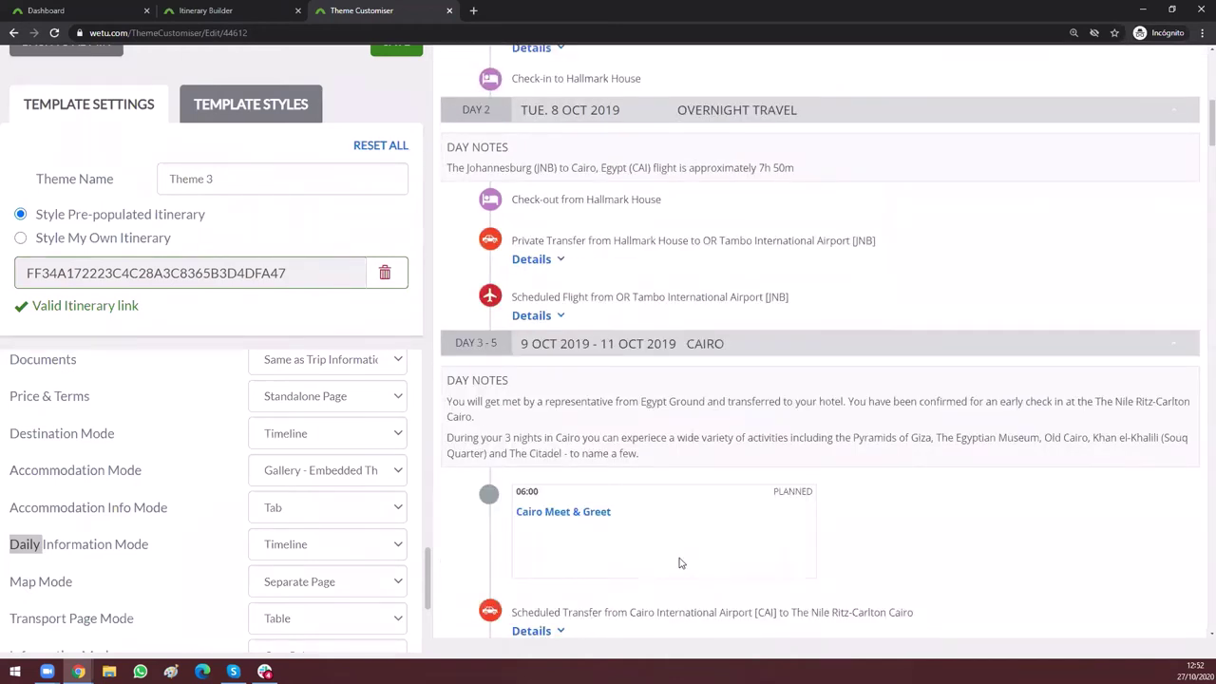
{"action": "scroll", "coordinate": [679, 563], "scroll_direction": "down", "scroll_amount": 2}
{"action": "scroll", "coordinate": [679, 563], "scroll_direction": "down", "scroll_amount": 1}
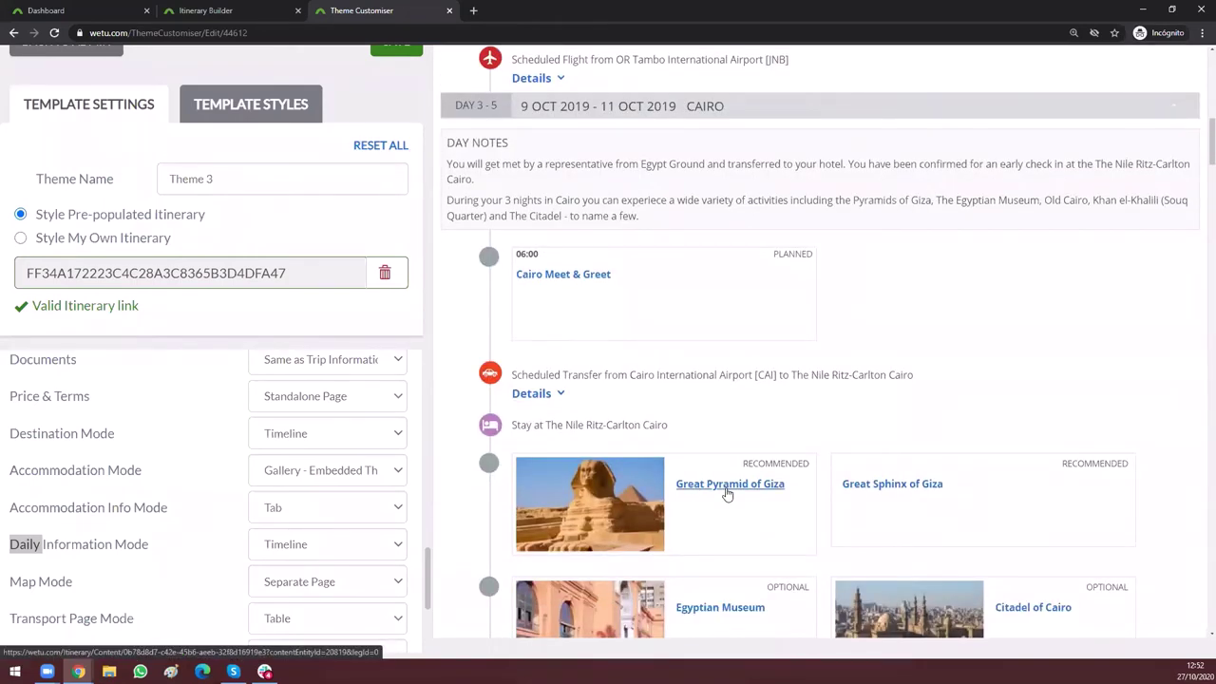
{"action": "scroll", "coordinate": [683, 497], "scroll_direction": "down", "scroll_amount": 1}
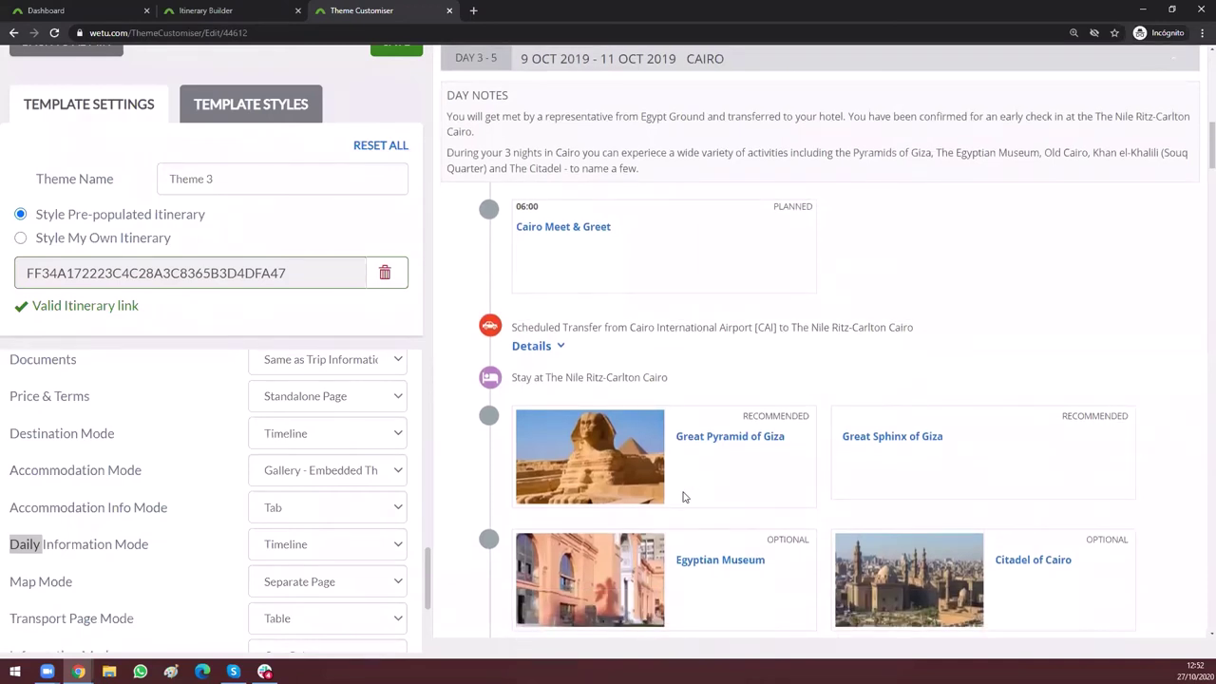
Step: Set the Daily Information Mode to Centre Timeline - small and review the days in the preview
{"action": "left_click", "coordinate": [280, 553]}
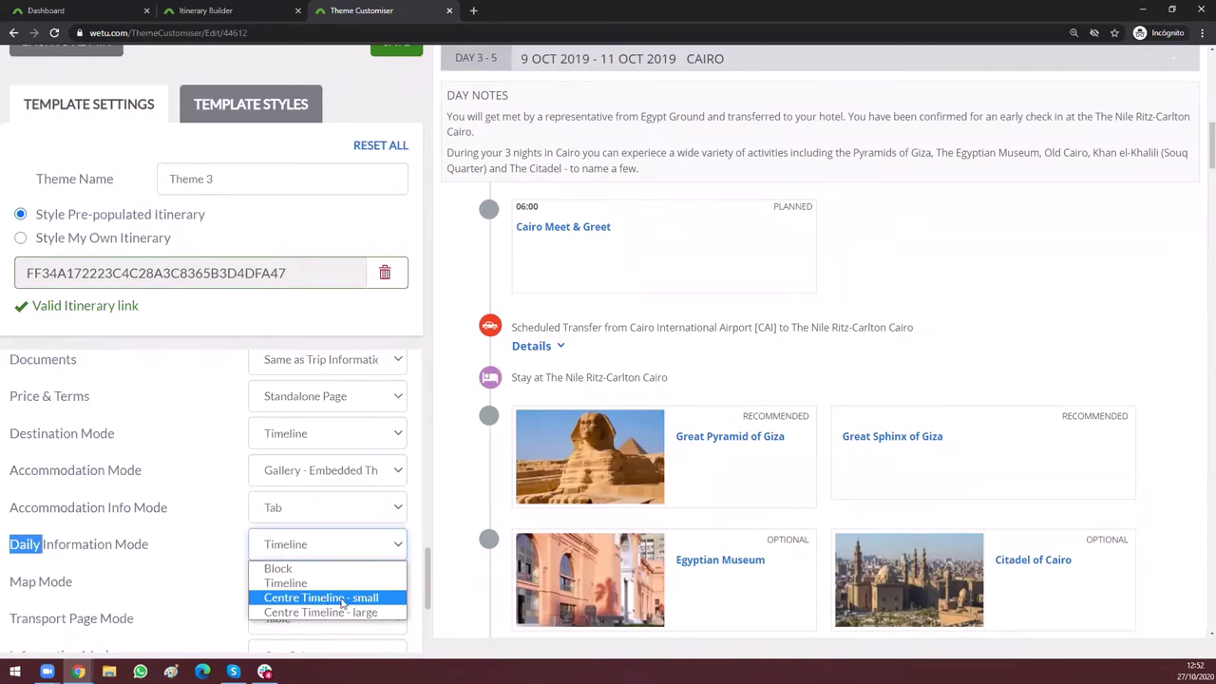
{"action": "left_click", "coordinate": [342, 599]}
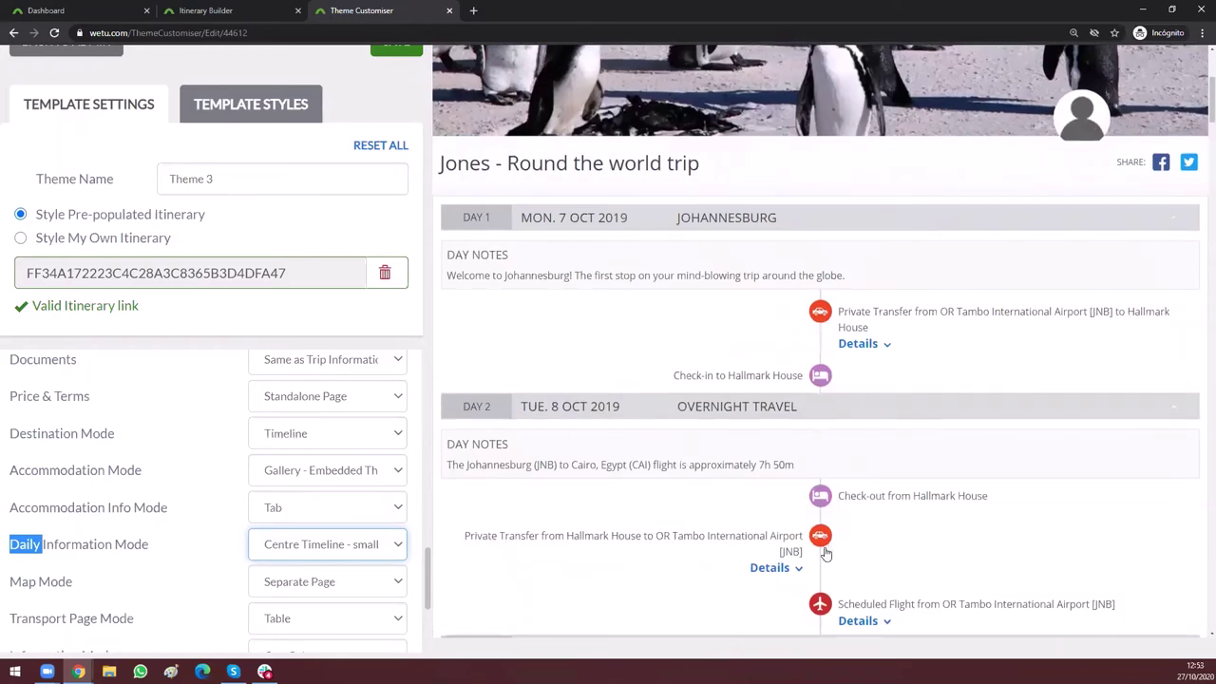
{"action": "scroll", "coordinate": [826, 553], "scroll_direction": "down", "scroll_amount": 1}
{"action": "scroll", "coordinate": [837, 542], "scroll_direction": "down", "scroll_amount": 1}
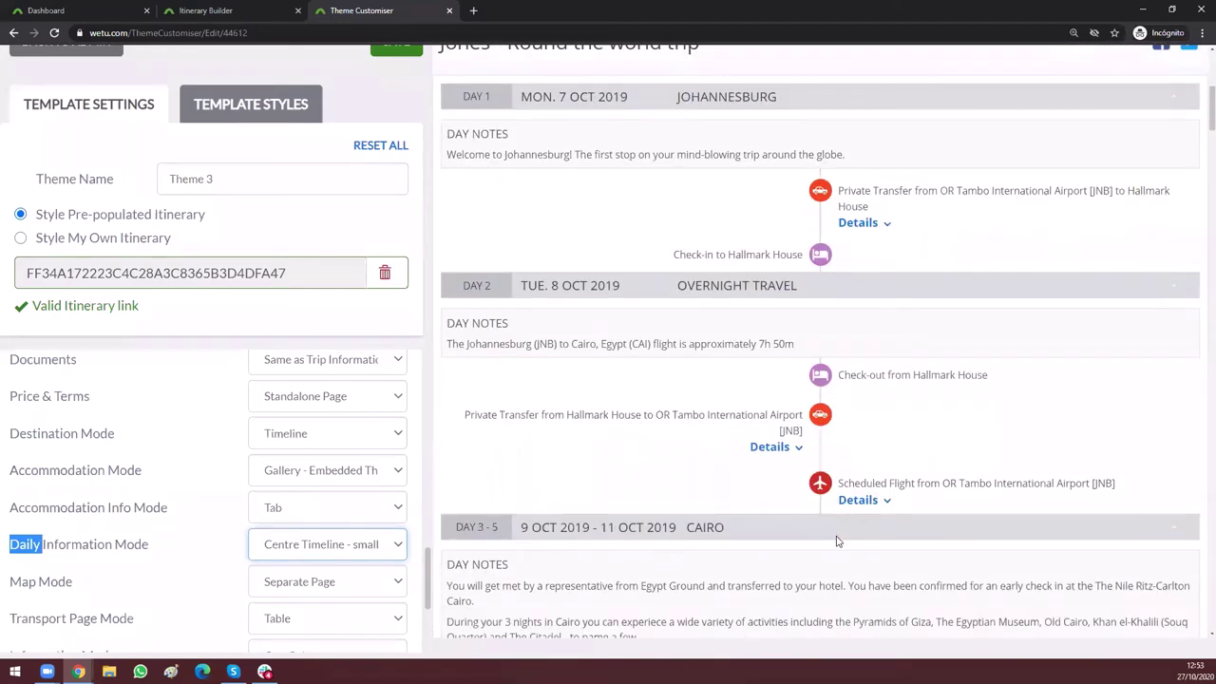
{"action": "scroll", "coordinate": [837, 542], "scroll_direction": "down", "scroll_amount": 2}
{"action": "scroll", "coordinate": [1080, 374], "scroll_direction": "down", "scroll_amount": 3}
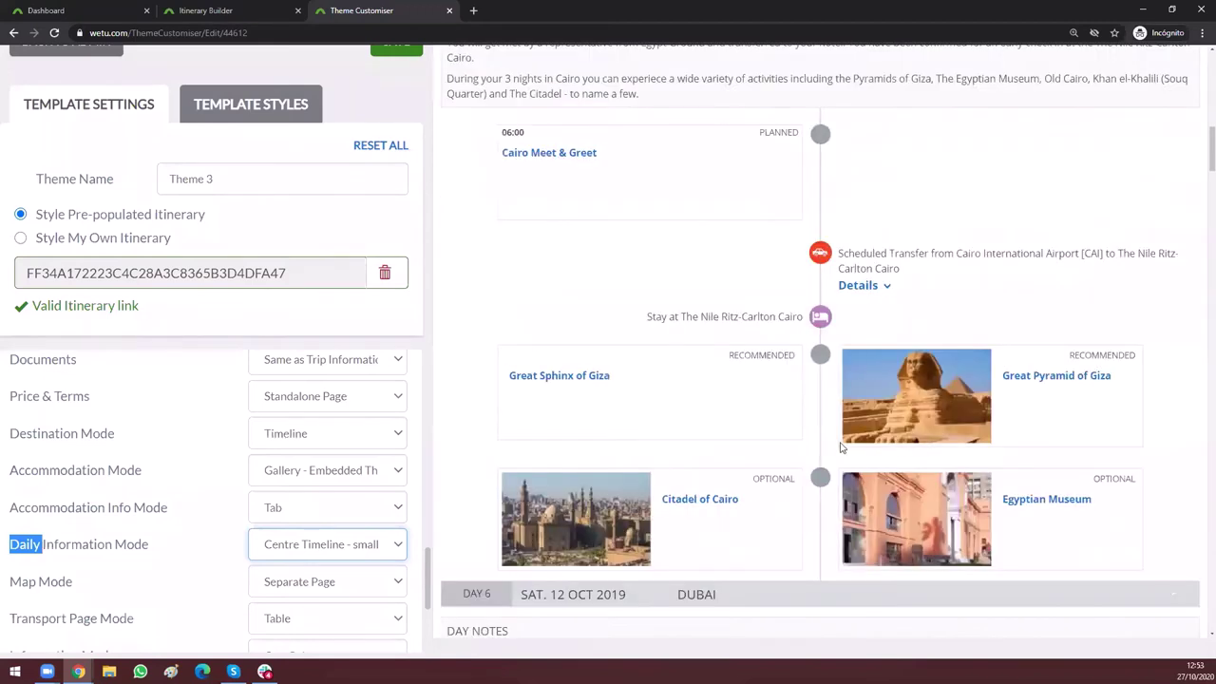
Step: Set the Daily Information Mode to Centre Timeline - large and check the Cairo activities in the preview
{"action": "left_click", "coordinate": [311, 544]}
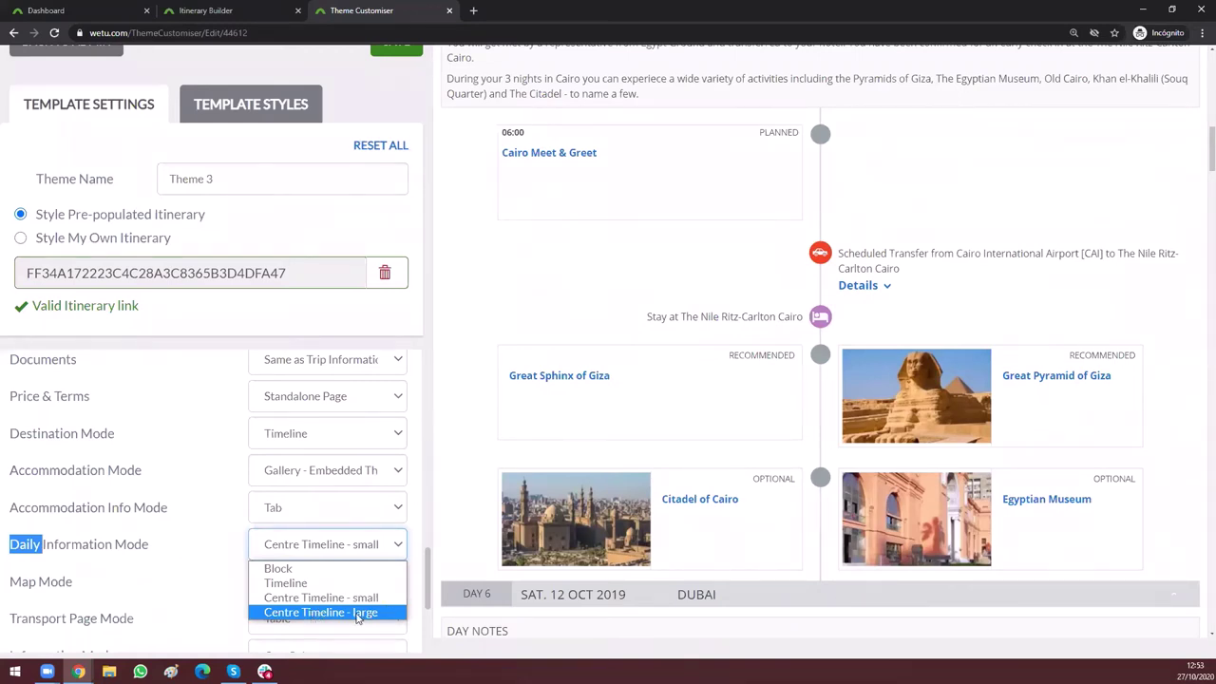
{"action": "left_click", "coordinate": [318, 613]}
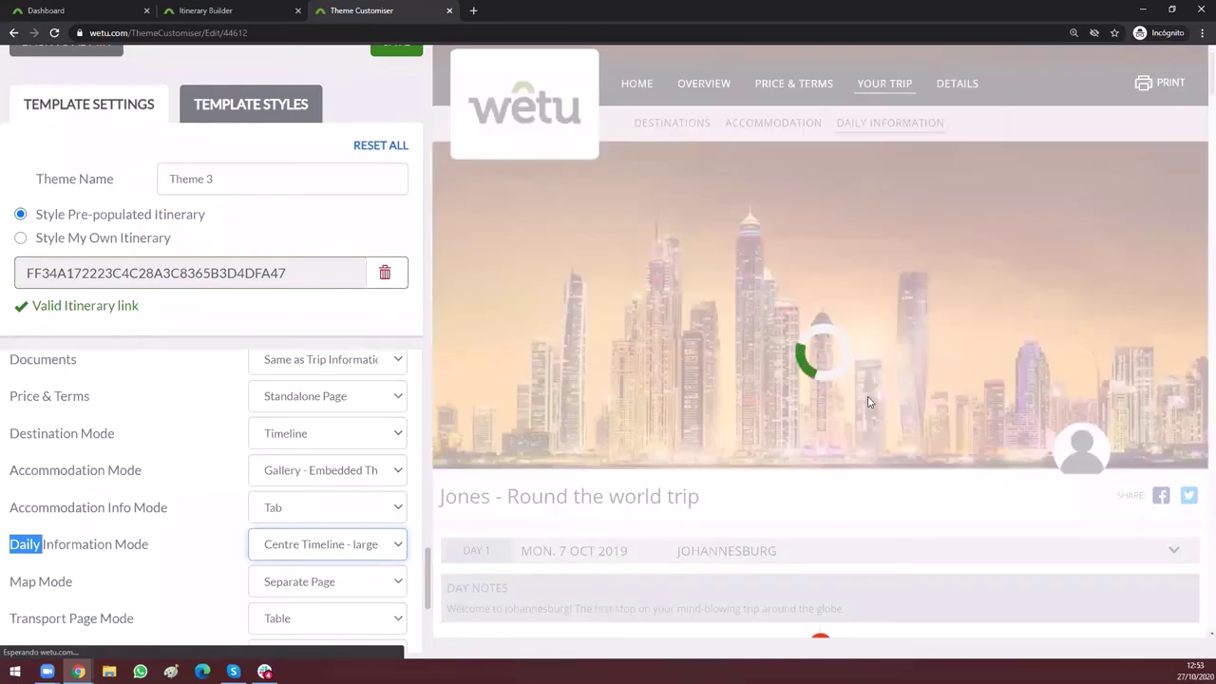
{"action": "scroll", "coordinate": [857, 430], "scroll_direction": "down", "scroll_amount": 3}
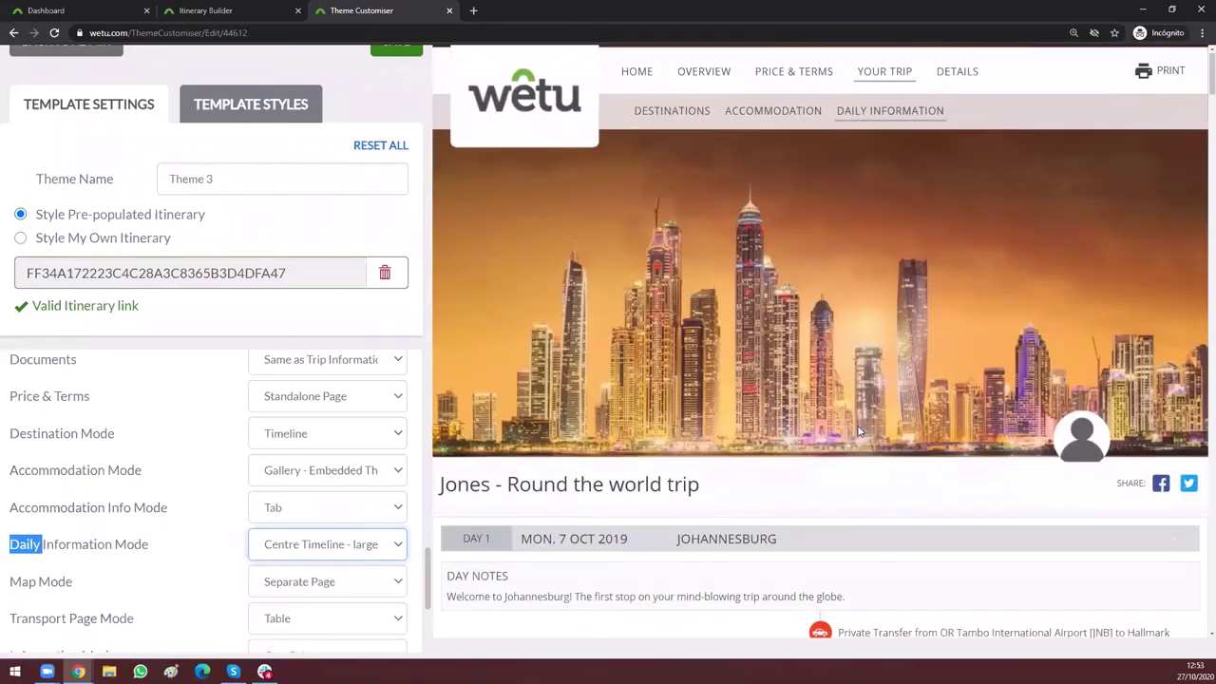
{"action": "scroll", "coordinate": [858, 431], "scroll_direction": "down", "scroll_amount": 10}
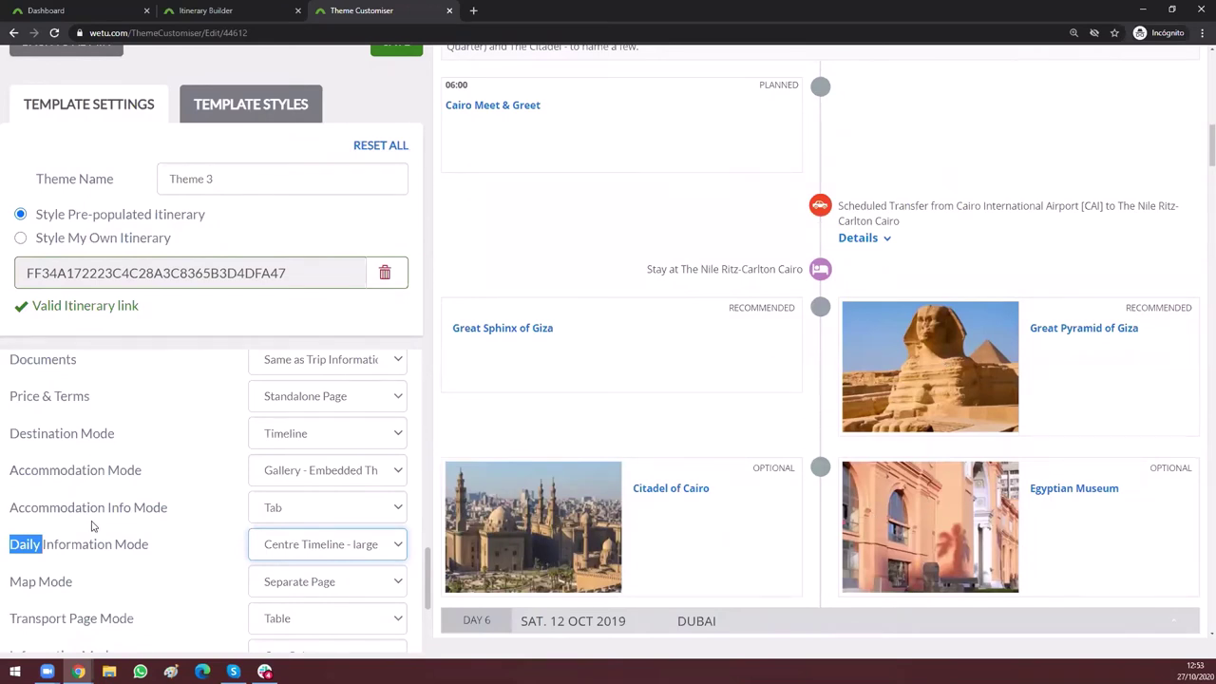
Step: Open the itinerary's separate map page from the Details section of the preview
{"action": "left_click", "coordinate": [30, 588]}
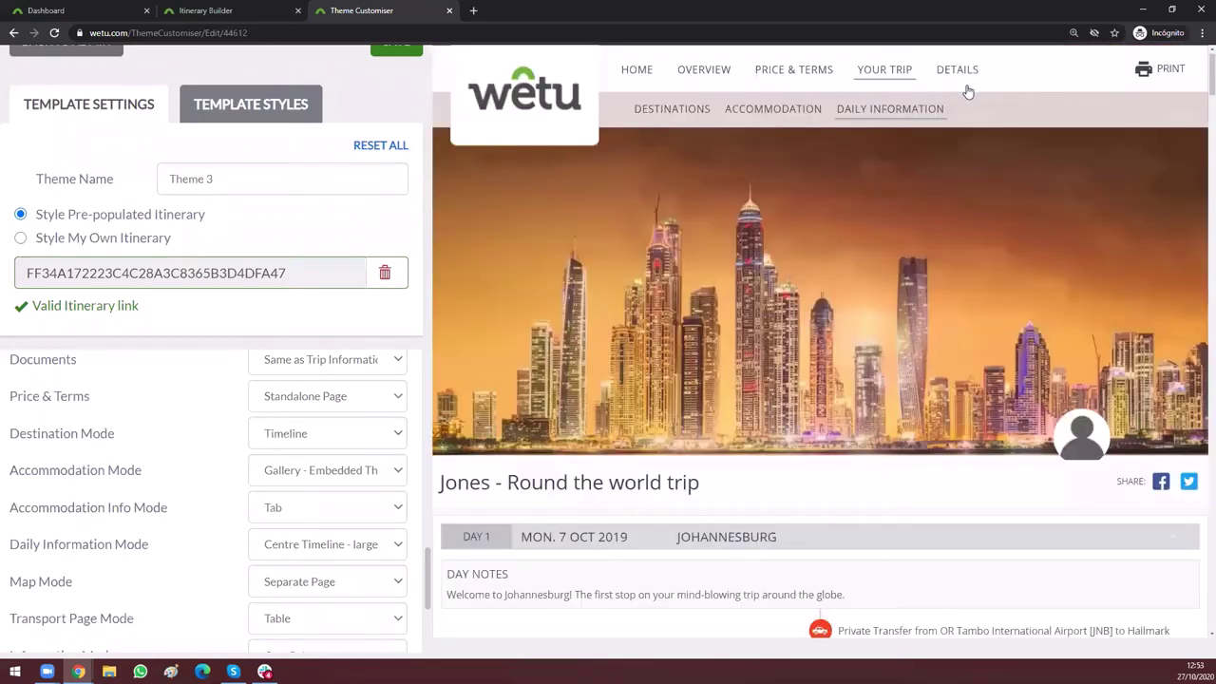
{"action": "scroll", "coordinate": [968, 91], "scroll_direction": "up", "scroll_amount": 1}
{"action": "mouse_move", "coordinate": [968, 91]}
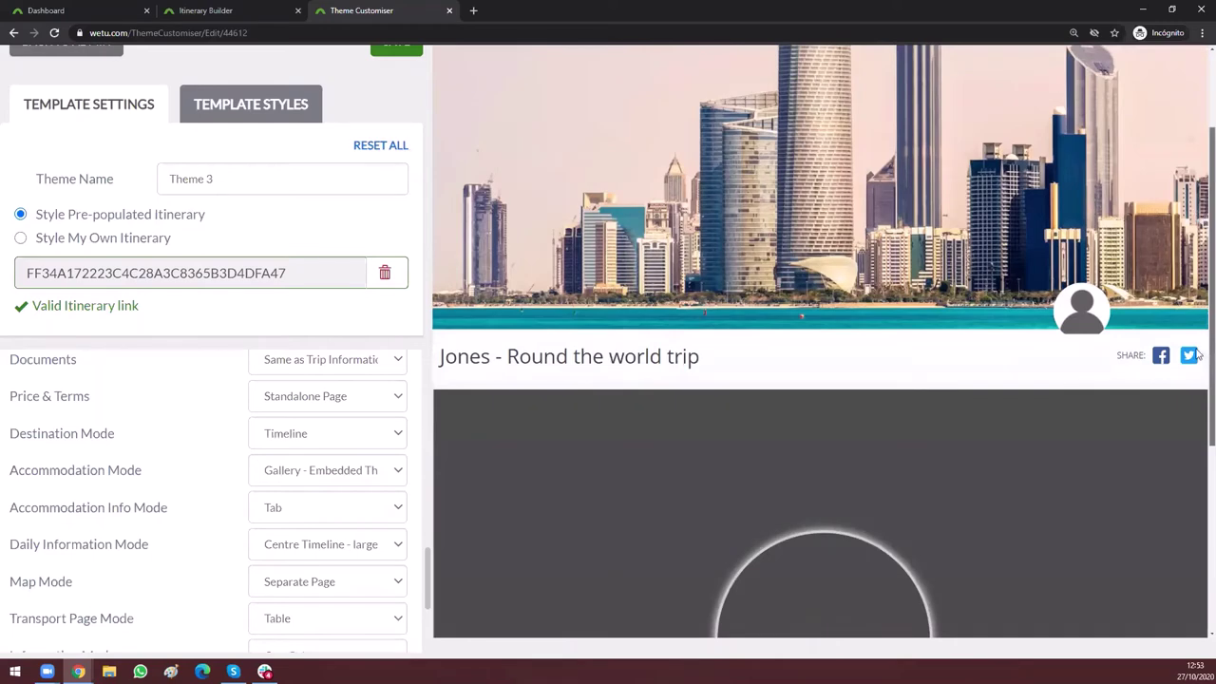
{"action": "scroll", "coordinate": [1198, 354], "scroll_direction": "down", "scroll_amount": 3}
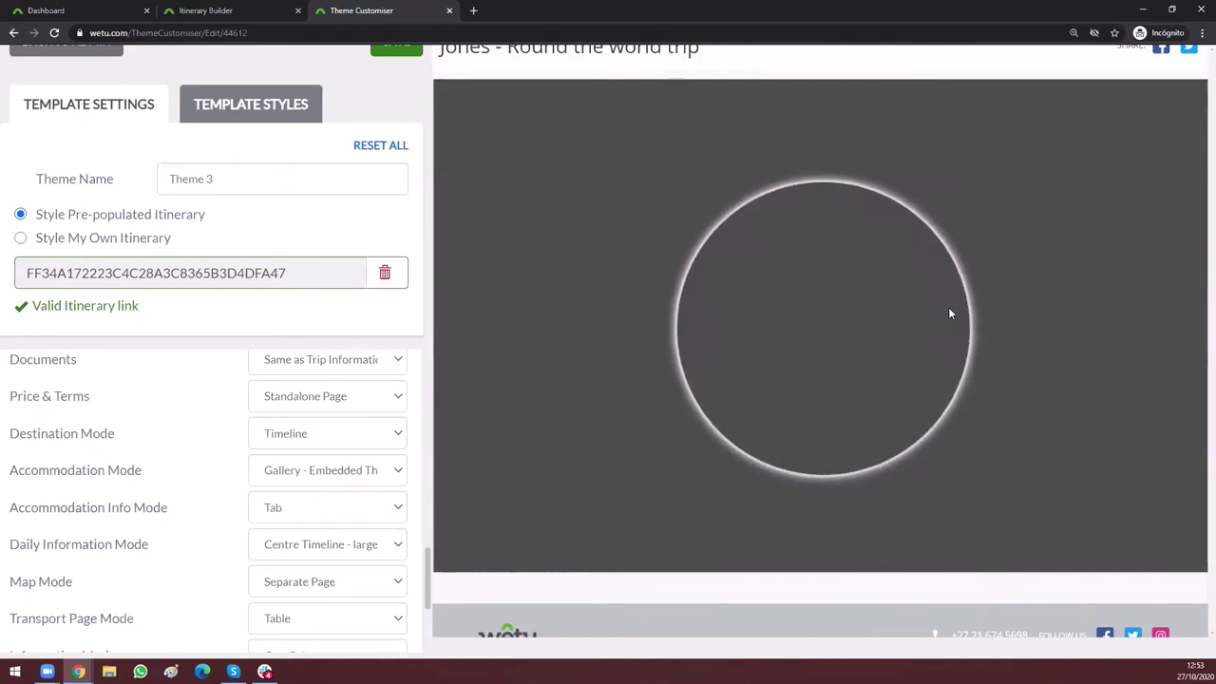
Step: Set the Map Mode to Overview Page
{"action": "left_click", "coordinate": [280, 584]}
{"action": "left_click_drag", "start_coordinate": [21, 582], "coordinate": [76, 585]}
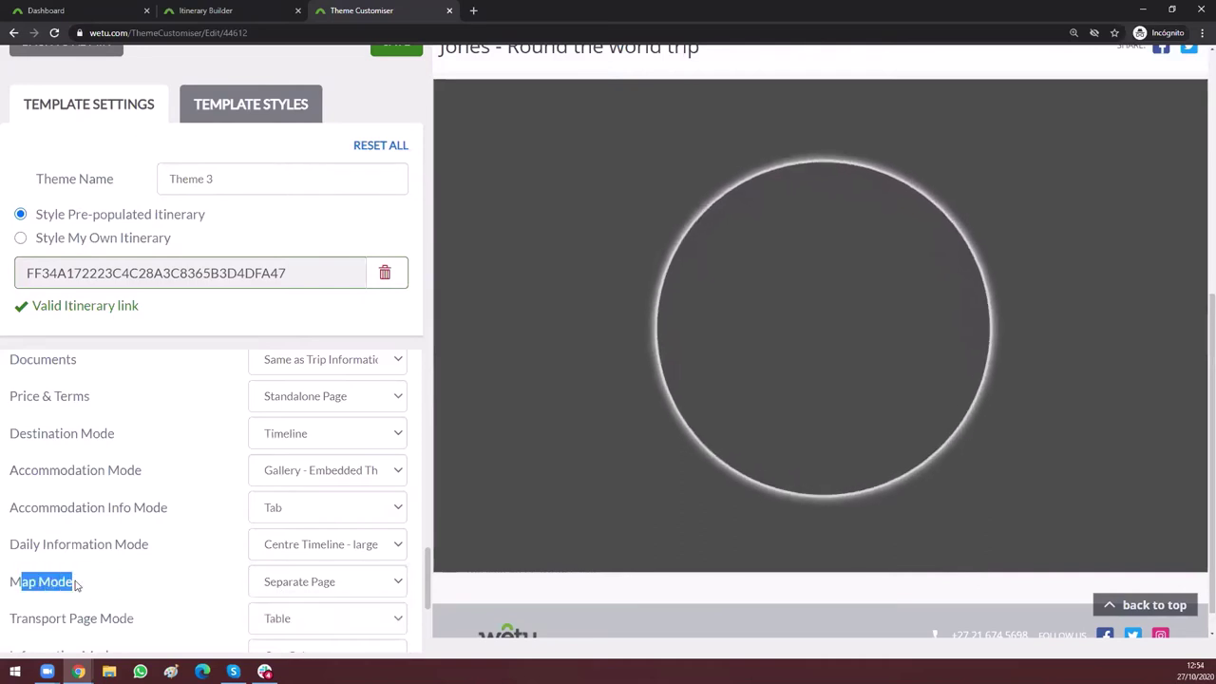
{"action": "scroll", "coordinate": [190, 551], "scroll_direction": "down", "scroll_amount": 1}
{"action": "left_click", "coordinate": [277, 530]}
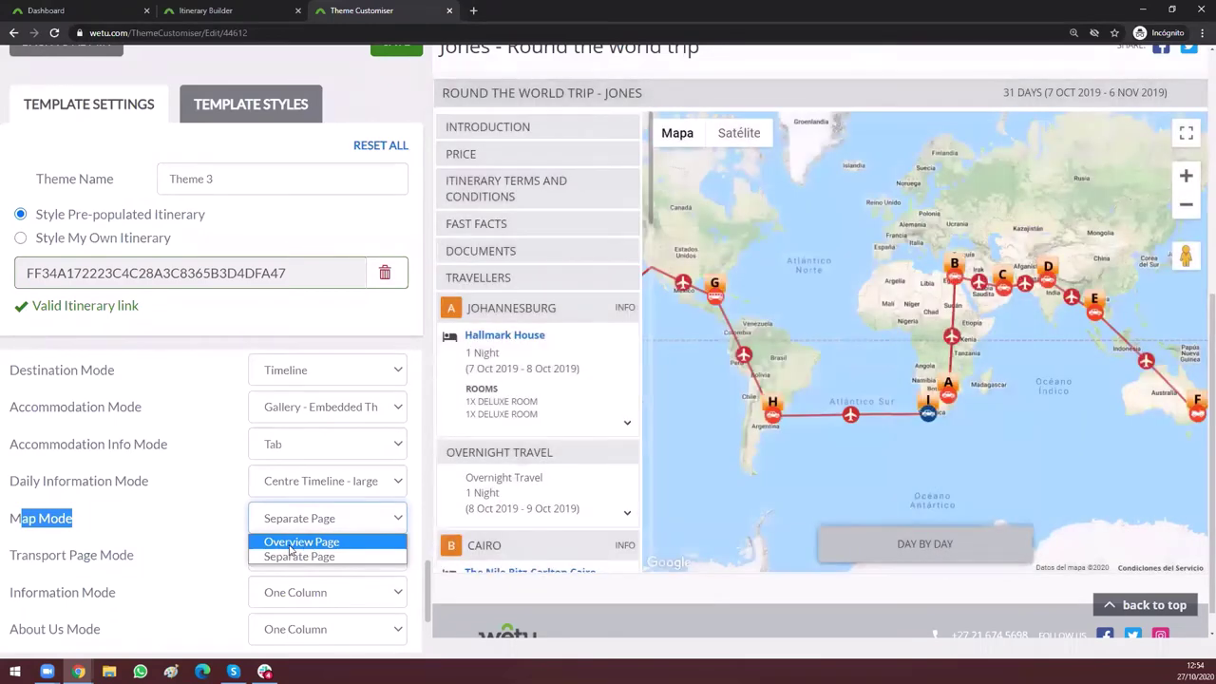
{"action": "left_click", "coordinate": [290, 546]}
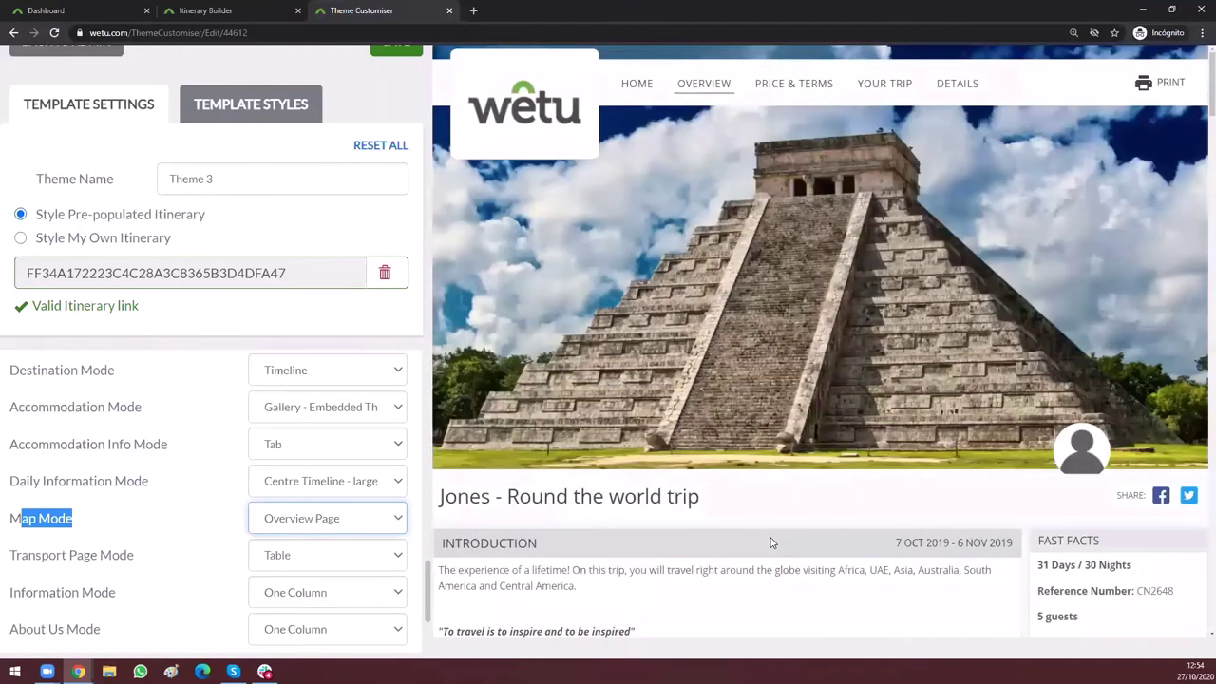
Step: Find the Your Travel Map section on the preview's overview page and inspect the route across the map
{"action": "scroll", "coordinate": [772, 542], "scroll_direction": "down", "scroll_amount": 3}
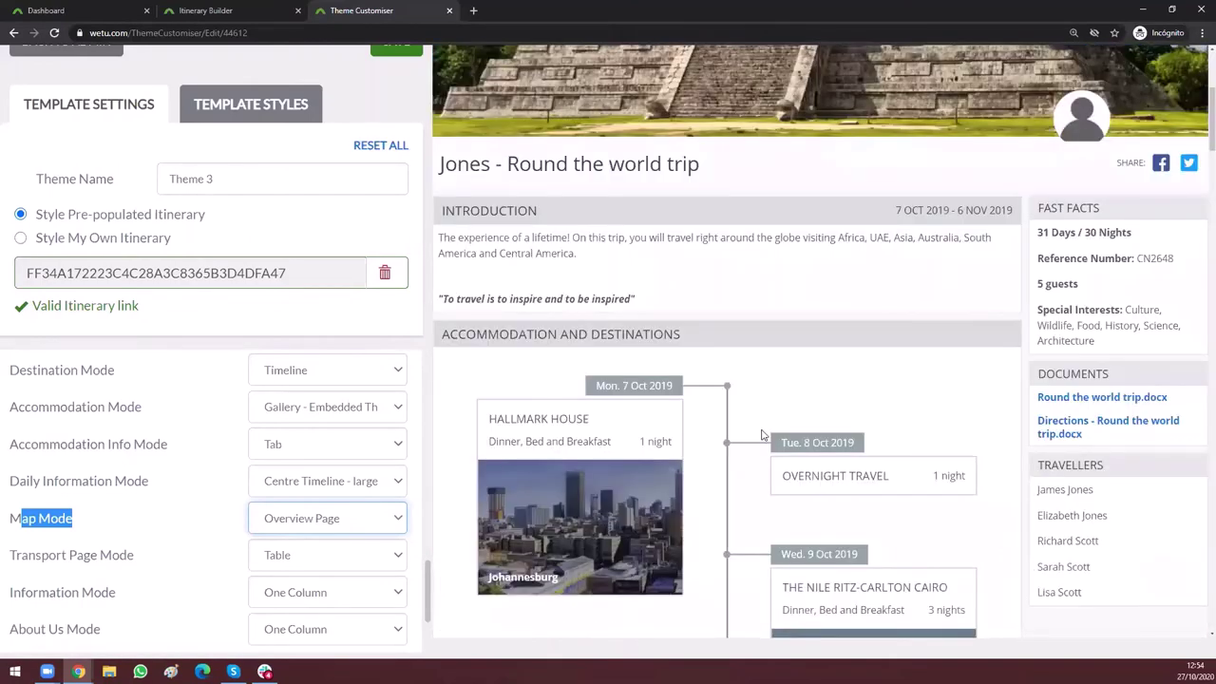
{"action": "scroll", "coordinate": [761, 434], "scroll_direction": "down", "scroll_amount": 2}
{"action": "scroll", "coordinate": [761, 434], "scroll_direction": "down", "scroll_amount": 15}
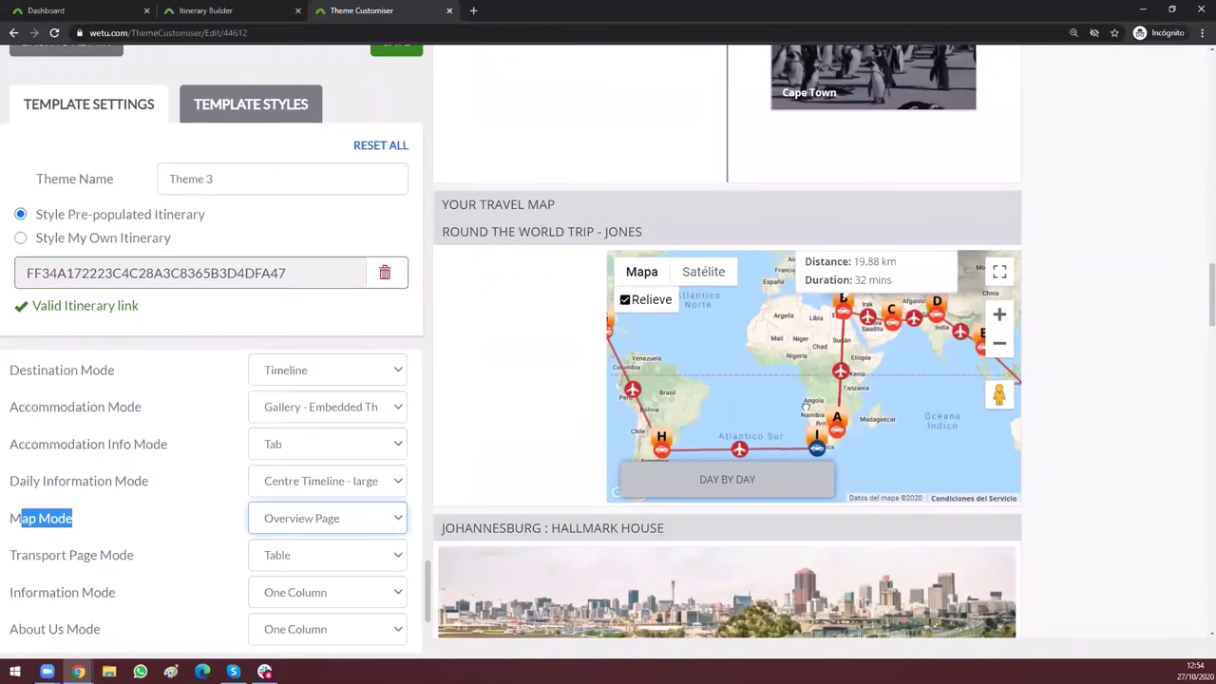
{"action": "left_click_drag", "start_coordinate": [1016, 418], "coordinate": [931, 409]}
{"action": "left_click_drag", "start_coordinate": [670, 425], "coordinate": [718, 410]}
{"action": "left_click_drag", "start_coordinate": [987, 410], "coordinate": [781, 408]}
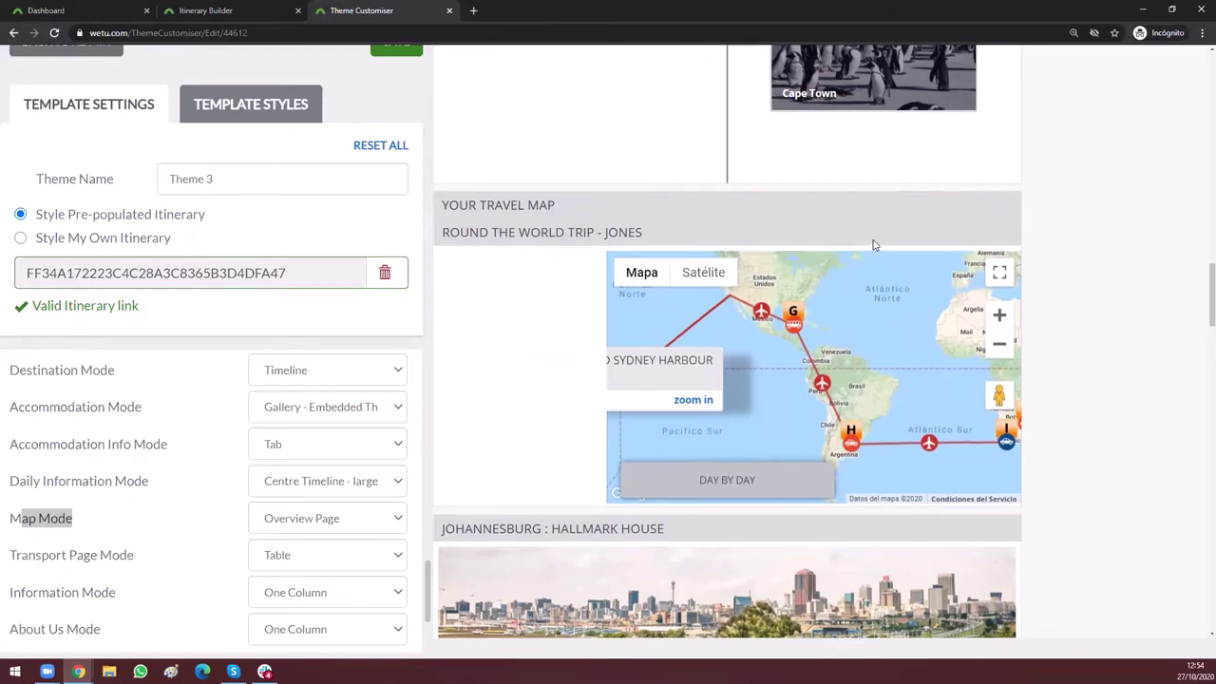
Step: Open the itinerary's Transport page from the Details section of the preview
{"action": "scroll", "coordinate": [874, 244], "scroll_direction": "up", "scroll_amount": 4}
{"action": "scroll", "coordinate": [874, 244], "scroll_direction": "up", "scroll_amount": 20}
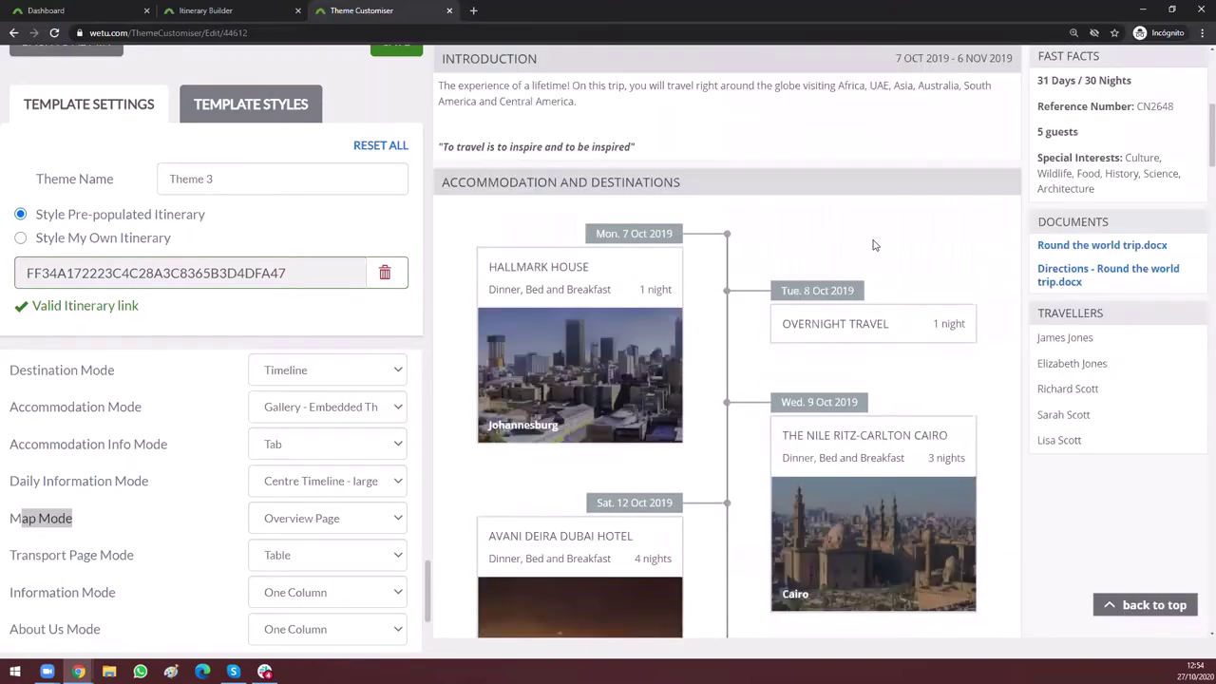
{"action": "scroll", "coordinate": [959, 95], "scroll_direction": "up", "scroll_amount": 3}
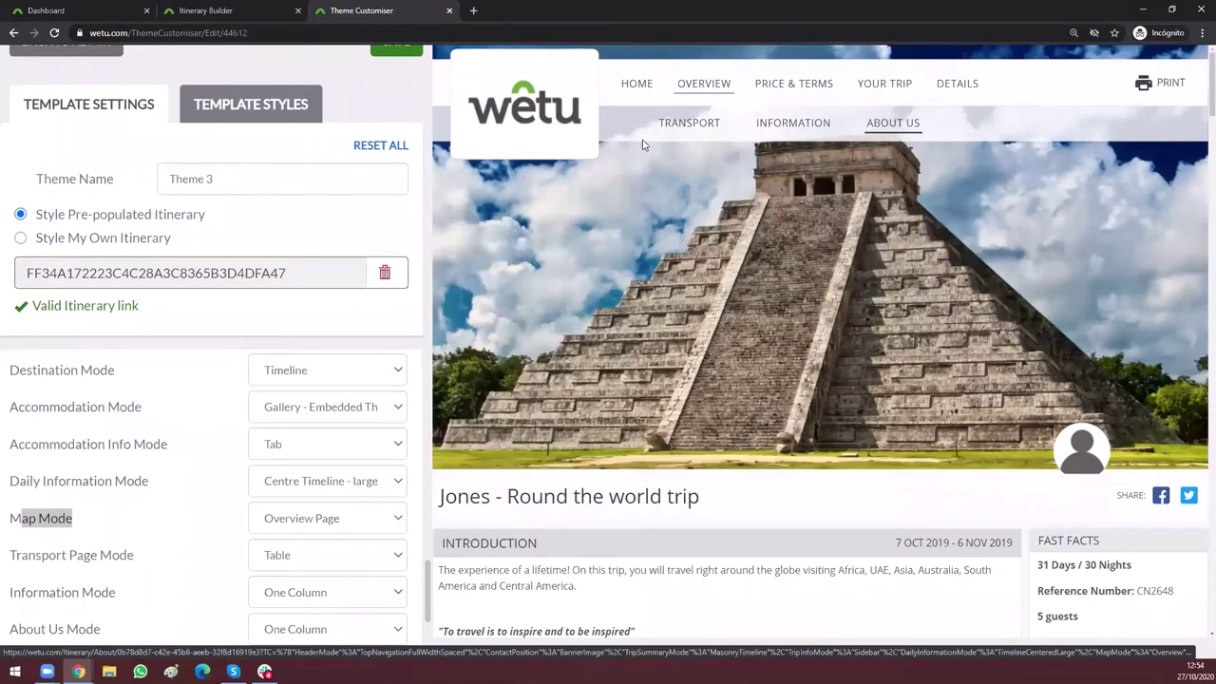
{"action": "left_click", "coordinate": [699, 115]}
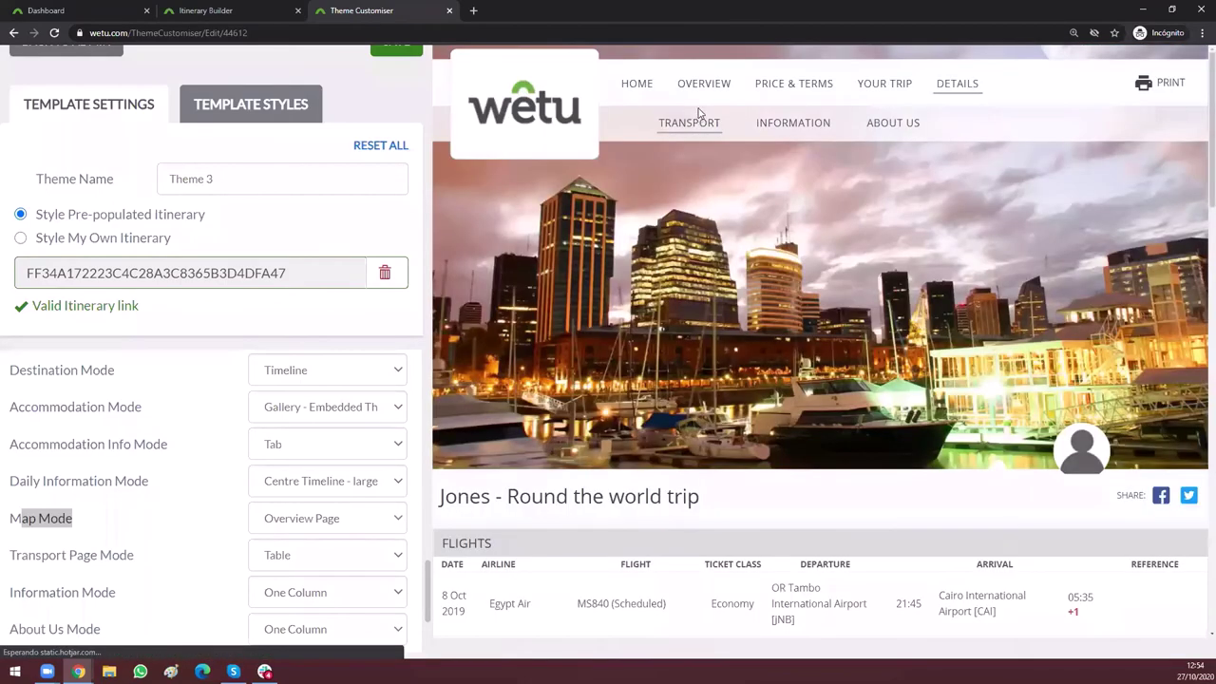
Step: Examine the Flights, Transfers and Car Hire tables on the Transport page with the current Transport Page Mode
{"action": "scroll", "coordinate": [628, 213], "scroll_direction": "down", "scroll_amount": 5}
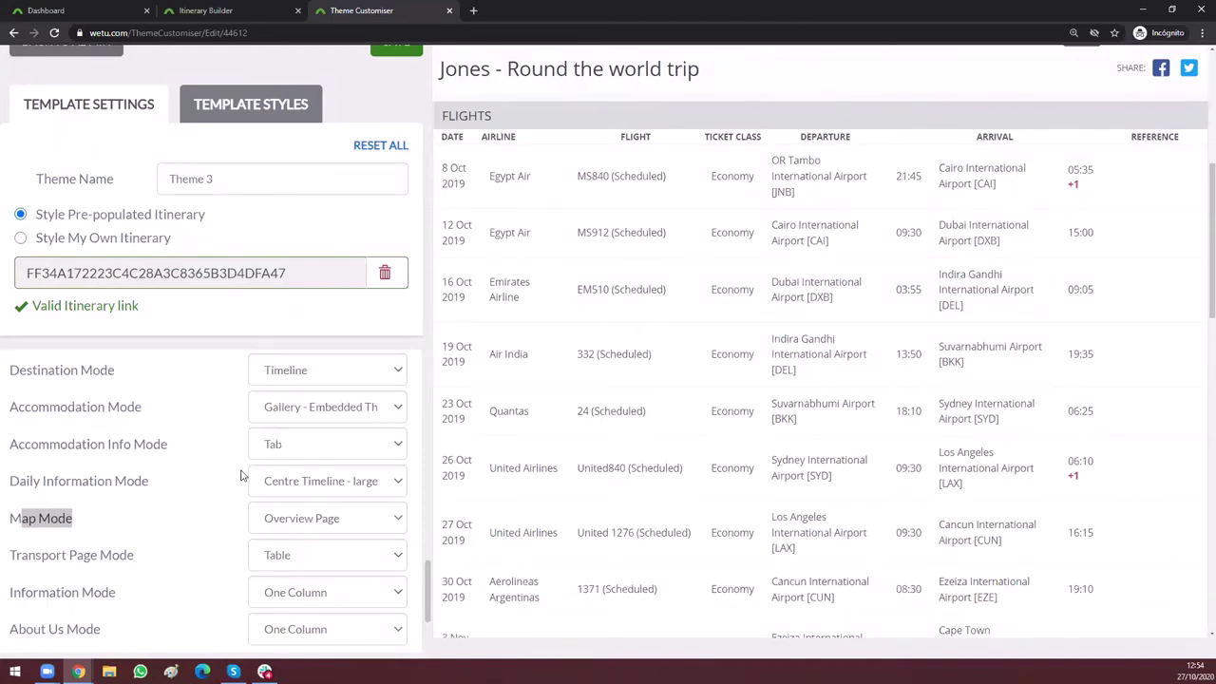
{"action": "left_click_drag", "start_coordinate": [23, 518], "coordinate": [74, 519]}
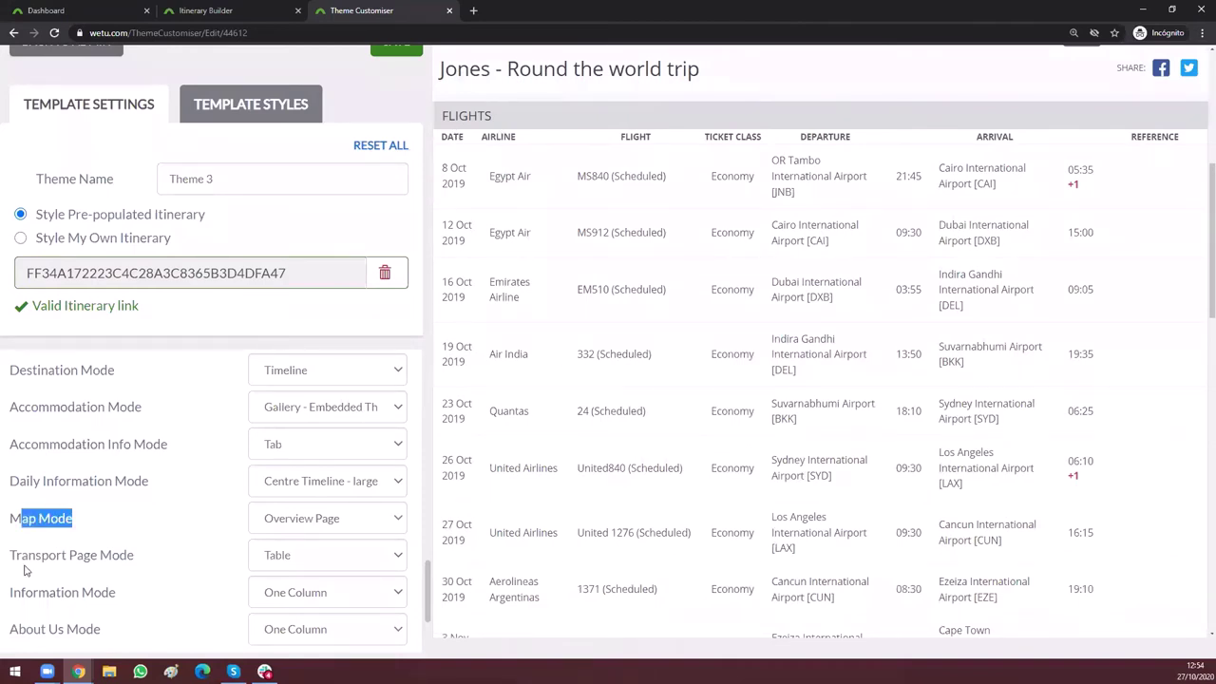
{"action": "left_click", "coordinate": [546, 345]}
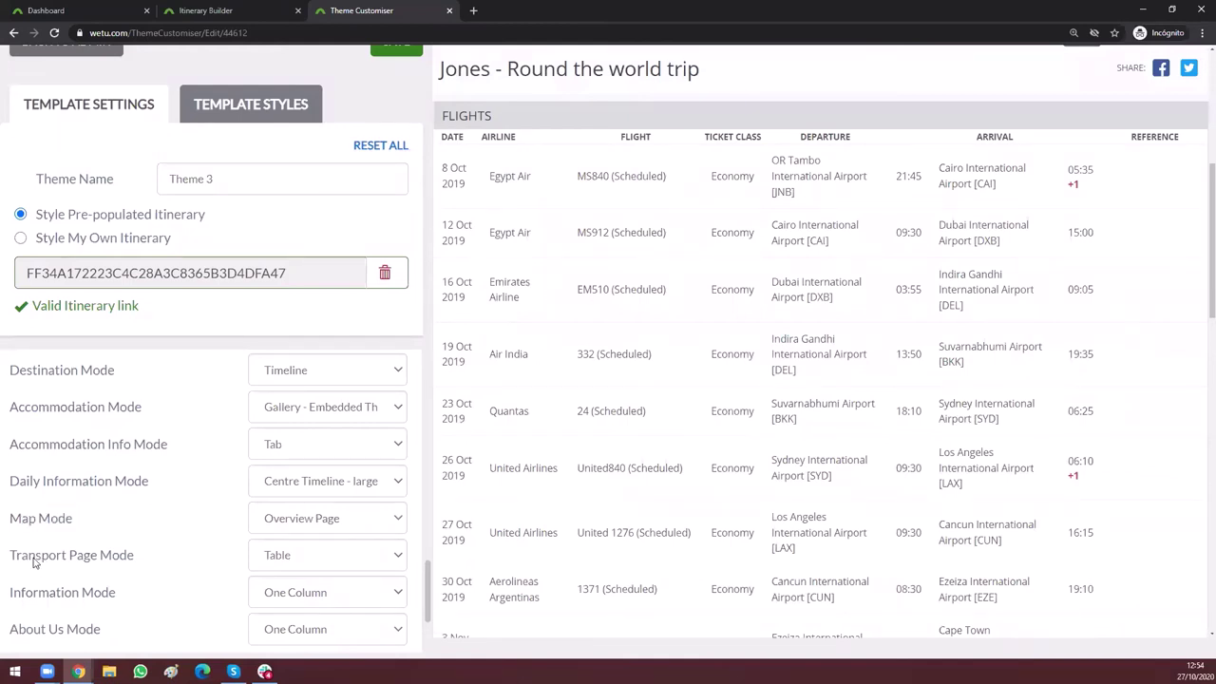
{"action": "left_click_drag", "start_coordinate": [133, 562], "coordinate": [9, 560]}
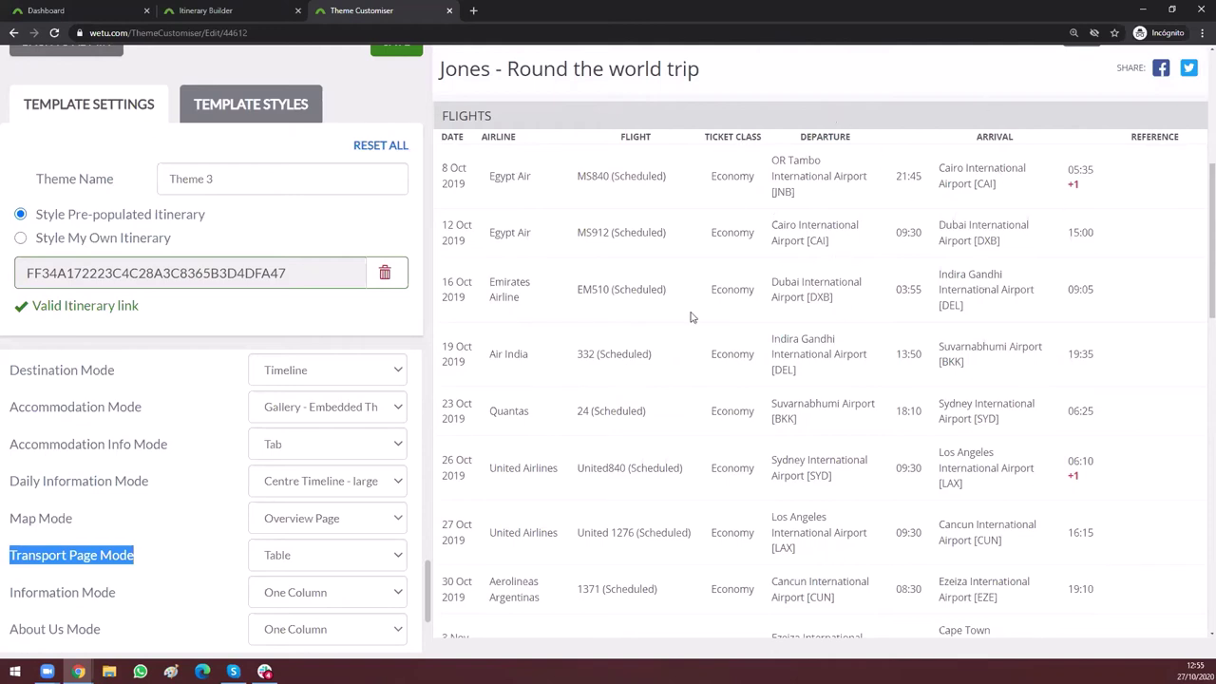
{"action": "scroll", "coordinate": [570, 317], "scroll_direction": "down", "scroll_amount": 2}
{"action": "scroll", "coordinate": [465, 271], "scroll_direction": "down", "scroll_amount": 2}
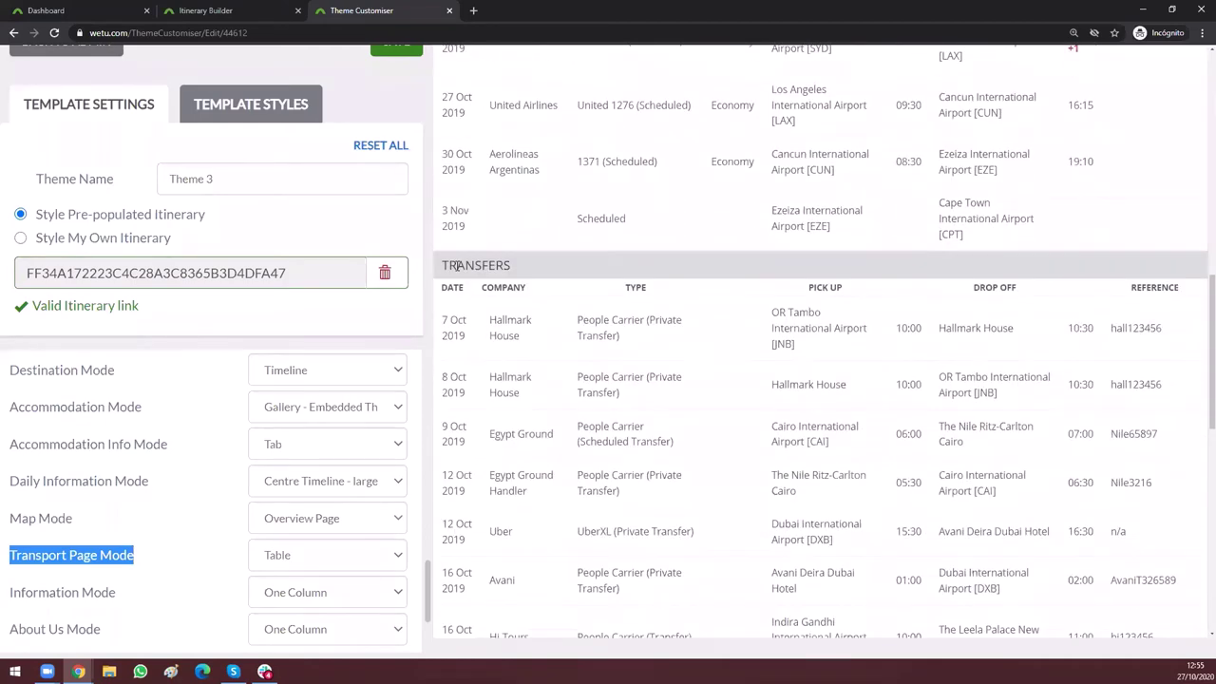
{"action": "left_click_drag", "start_coordinate": [448, 264], "coordinate": [556, 268]}
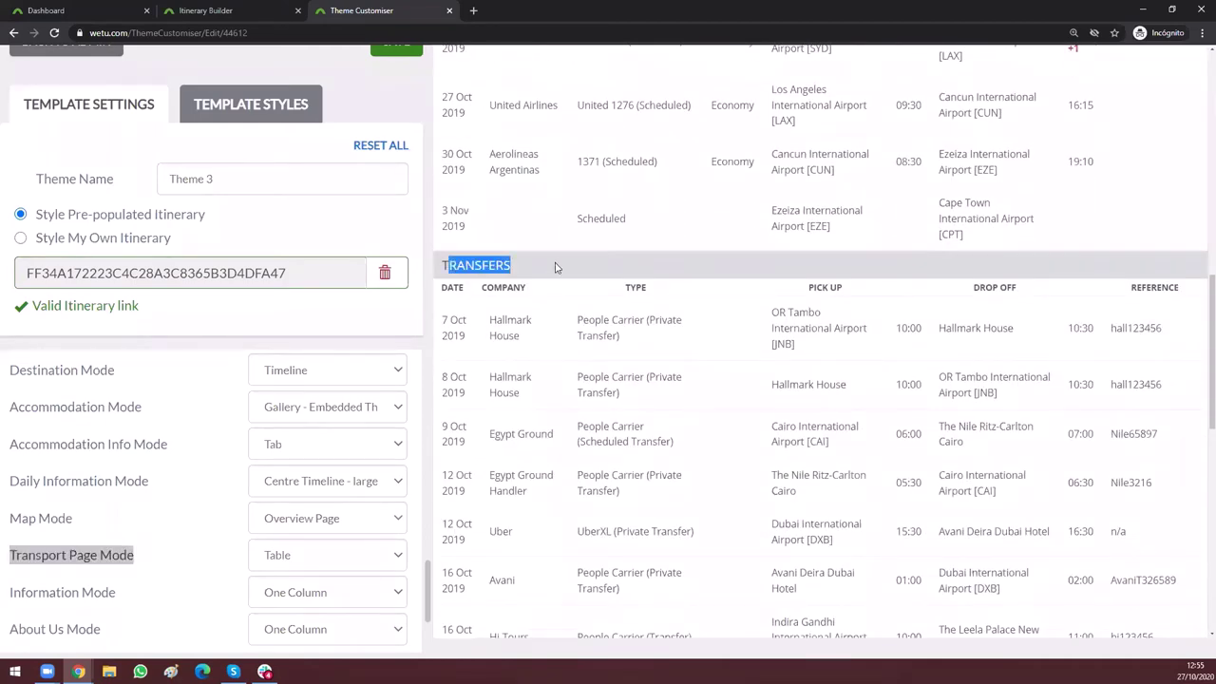
{"action": "scroll", "coordinate": [556, 268], "scroll_direction": "down", "scroll_amount": 2}
{"action": "scroll", "coordinate": [555, 268], "scroll_direction": "down", "scroll_amount": 8}
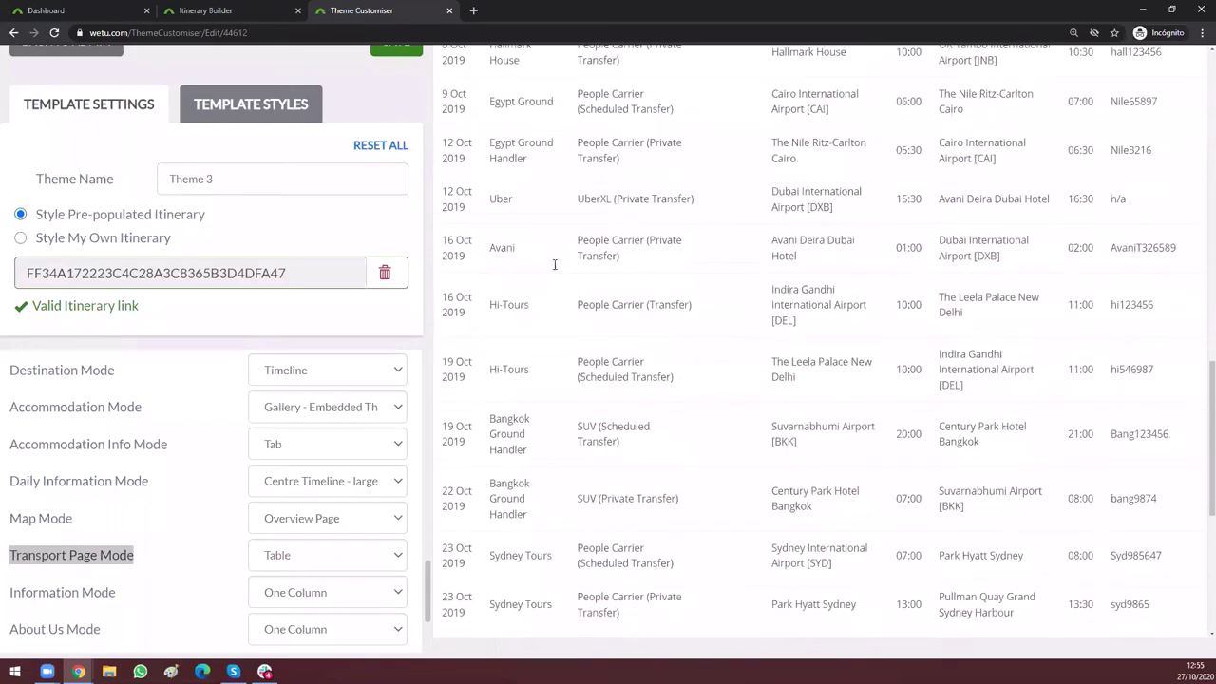
{"action": "triple_click", "coordinate": [493, 449]}
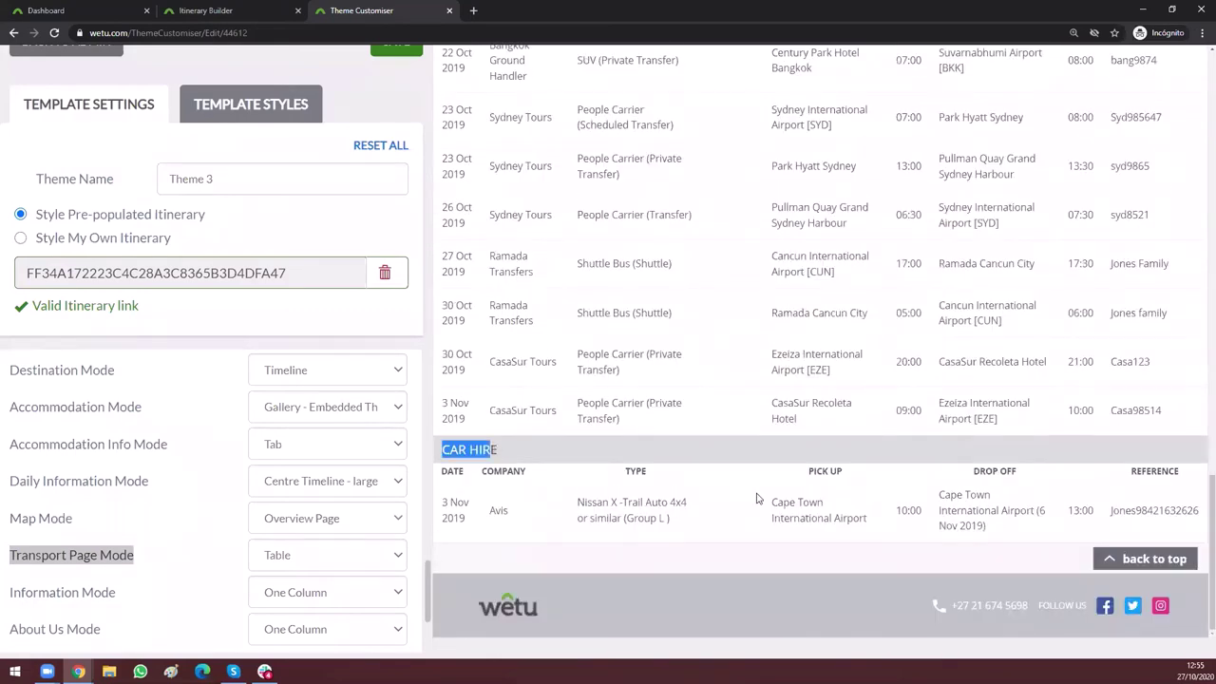
{"action": "left_click", "coordinate": [783, 498]}
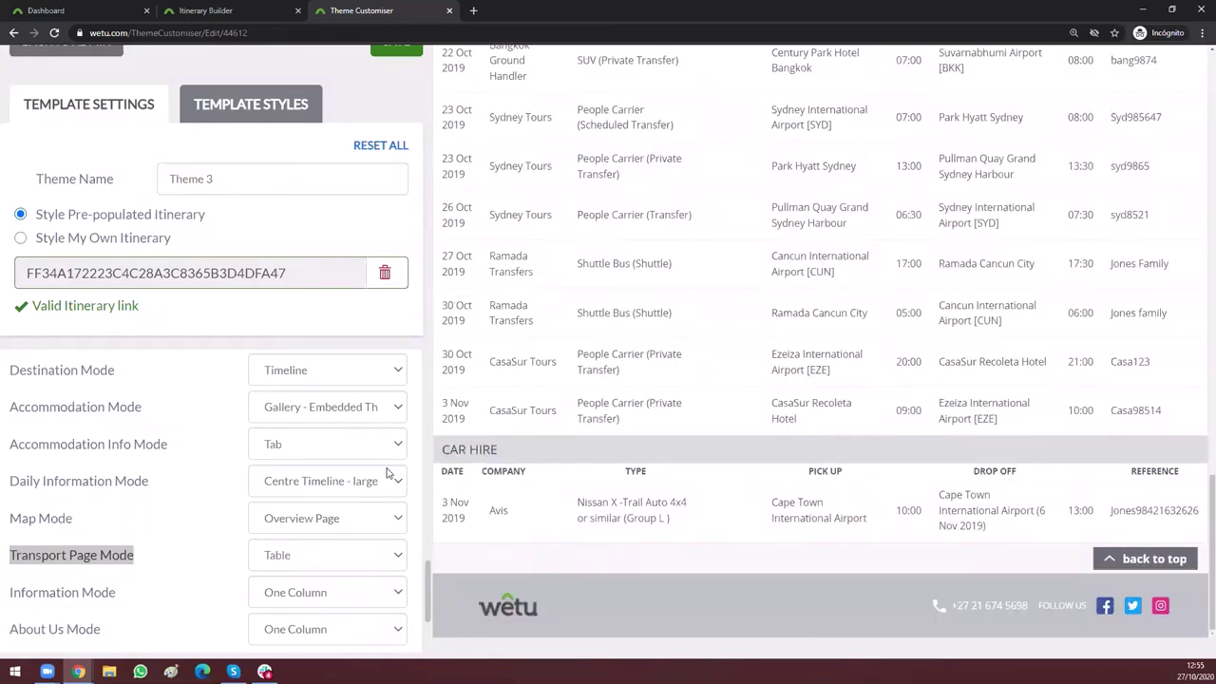
Step: Set the Transport Page Mode to Voucher with images and review the transfer and flight vouchers in the preview
{"action": "left_click", "coordinate": [300, 563]}
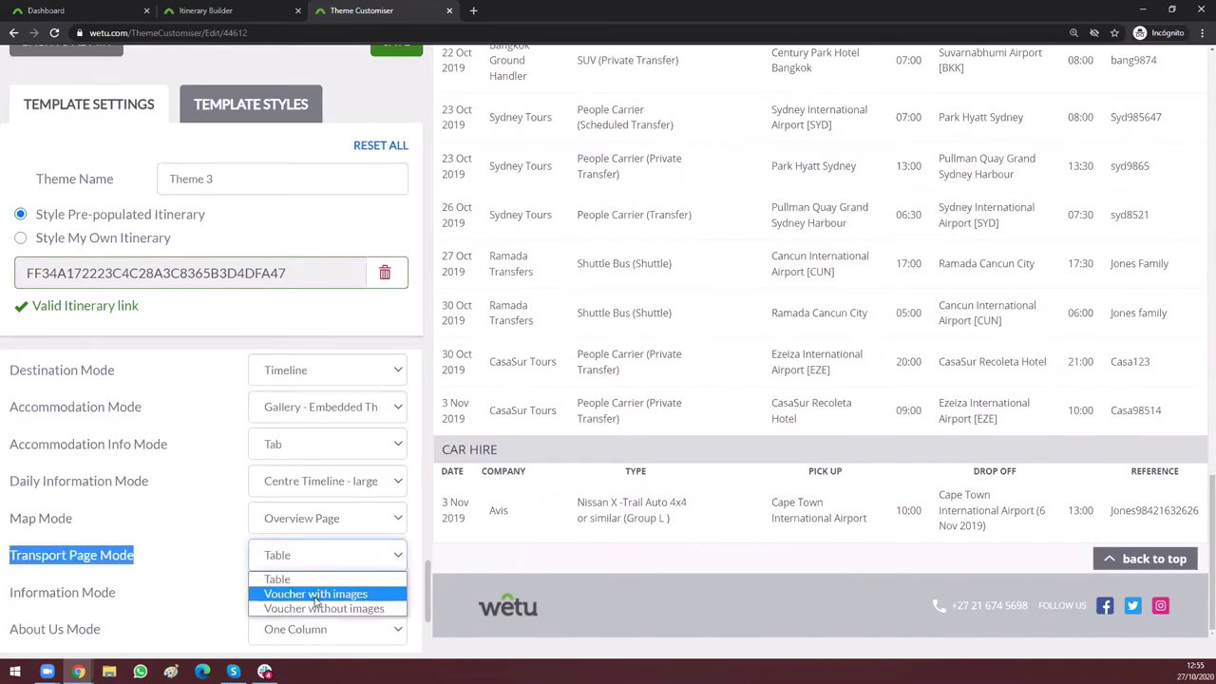
{"action": "left_click", "coordinate": [317, 594]}
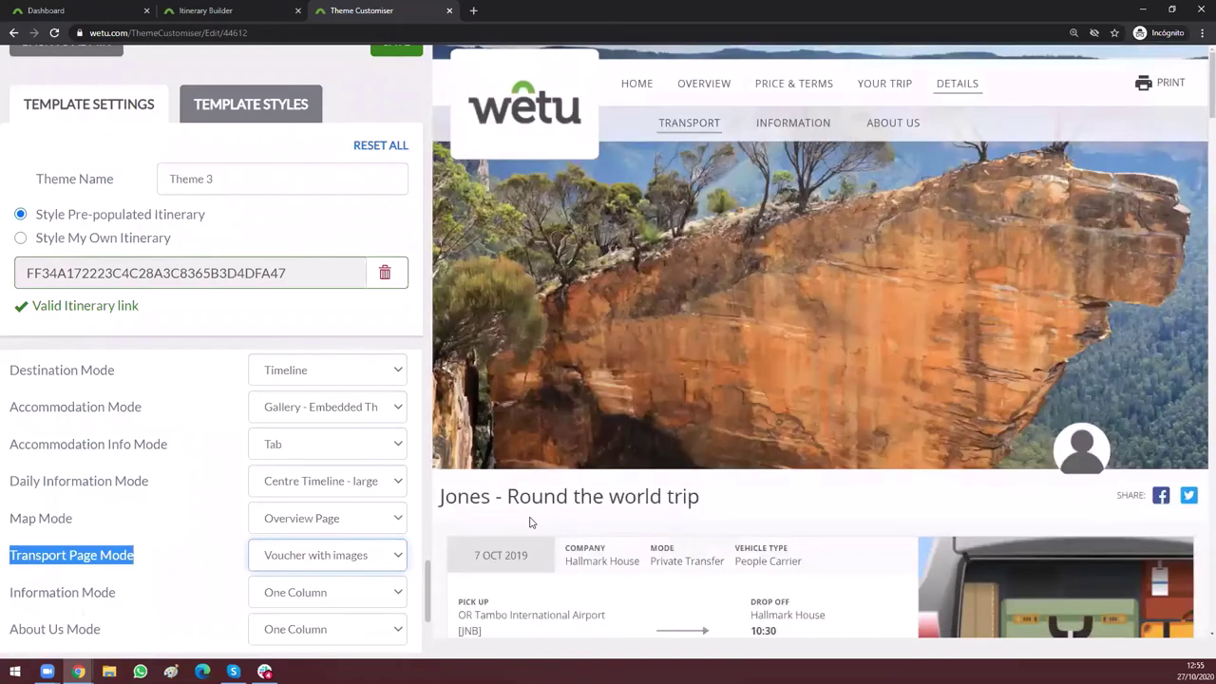
{"action": "scroll", "coordinate": [529, 521], "scroll_direction": "down", "scroll_amount": 1}
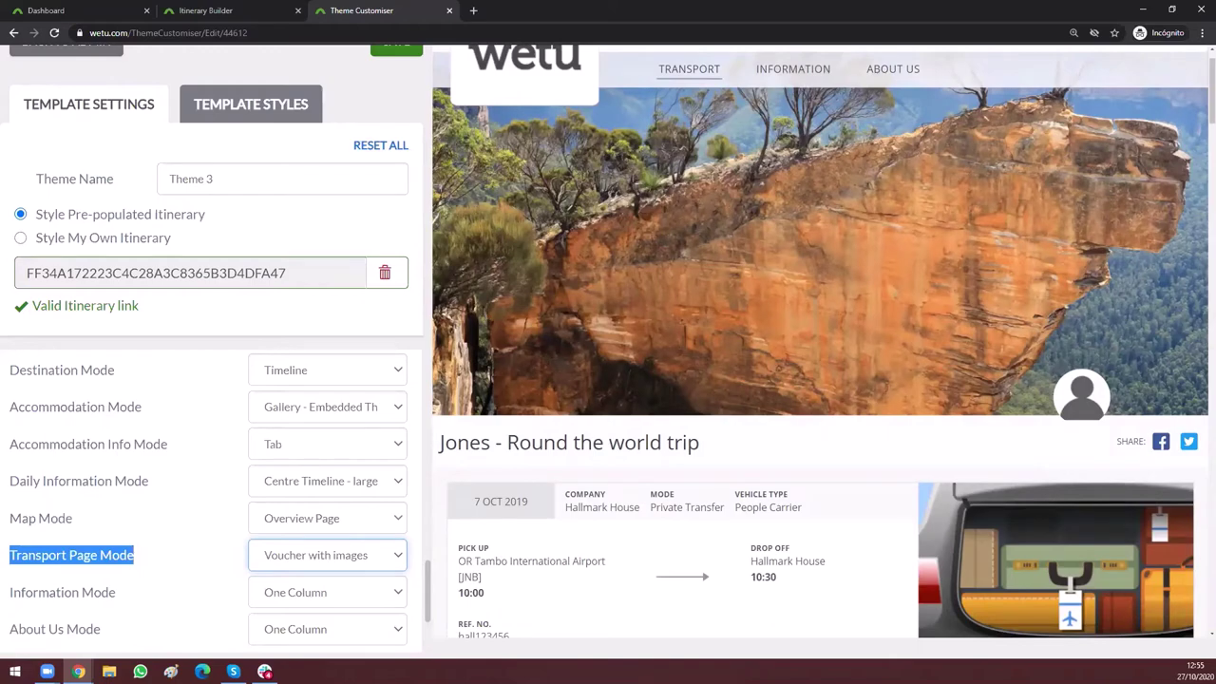
{"action": "scroll", "coordinate": [475, 322], "scroll_direction": "down", "scroll_amount": 3}
{"action": "left_click_drag", "start_coordinate": [475, 321], "coordinate": [850, 409]}
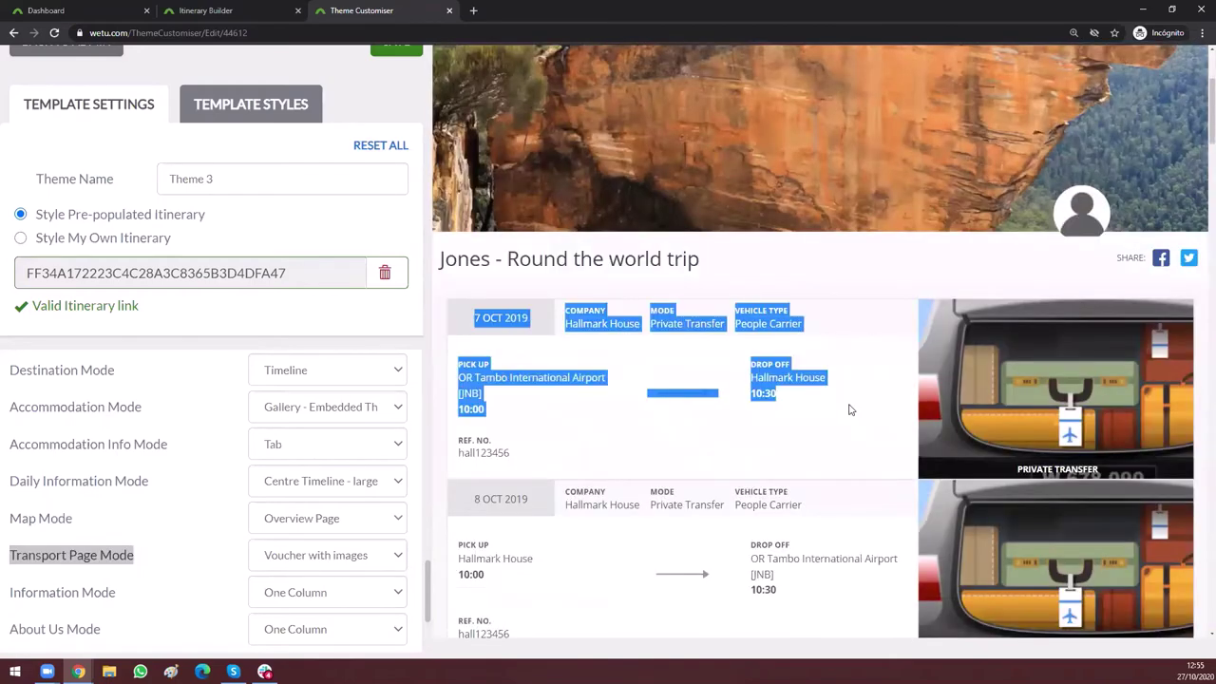
{"action": "left_click", "coordinate": [850, 409]}
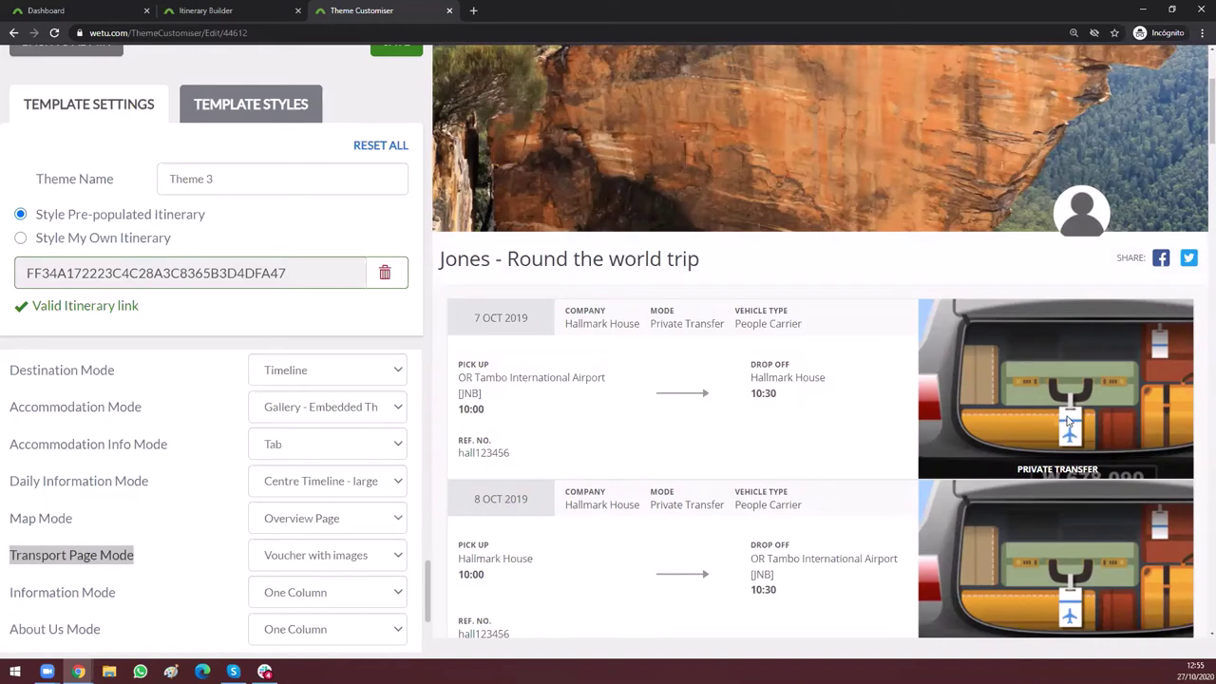
{"action": "scroll", "coordinate": [1067, 421], "scroll_direction": "down", "scroll_amount": 3}
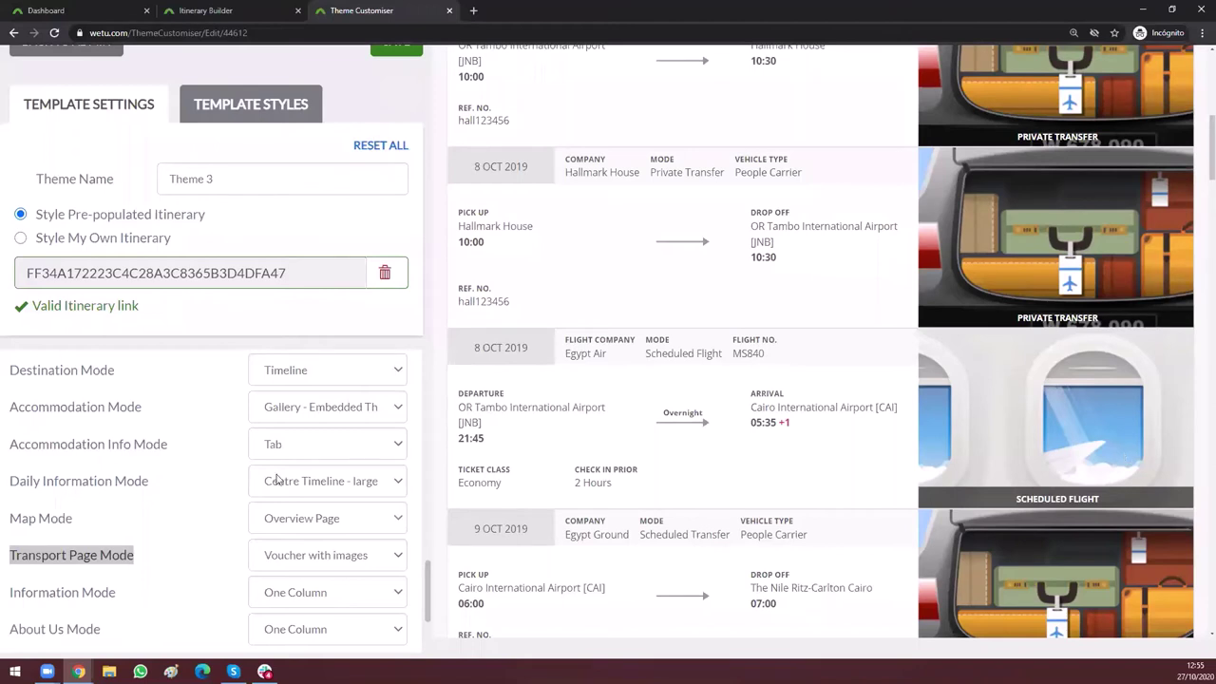
Step: Set the Transport Page Mode to Voucher without images and check the vouchers' reference numbers and ticket details in the preview
{"action": "left_click", "coordinate": [349, 558]}
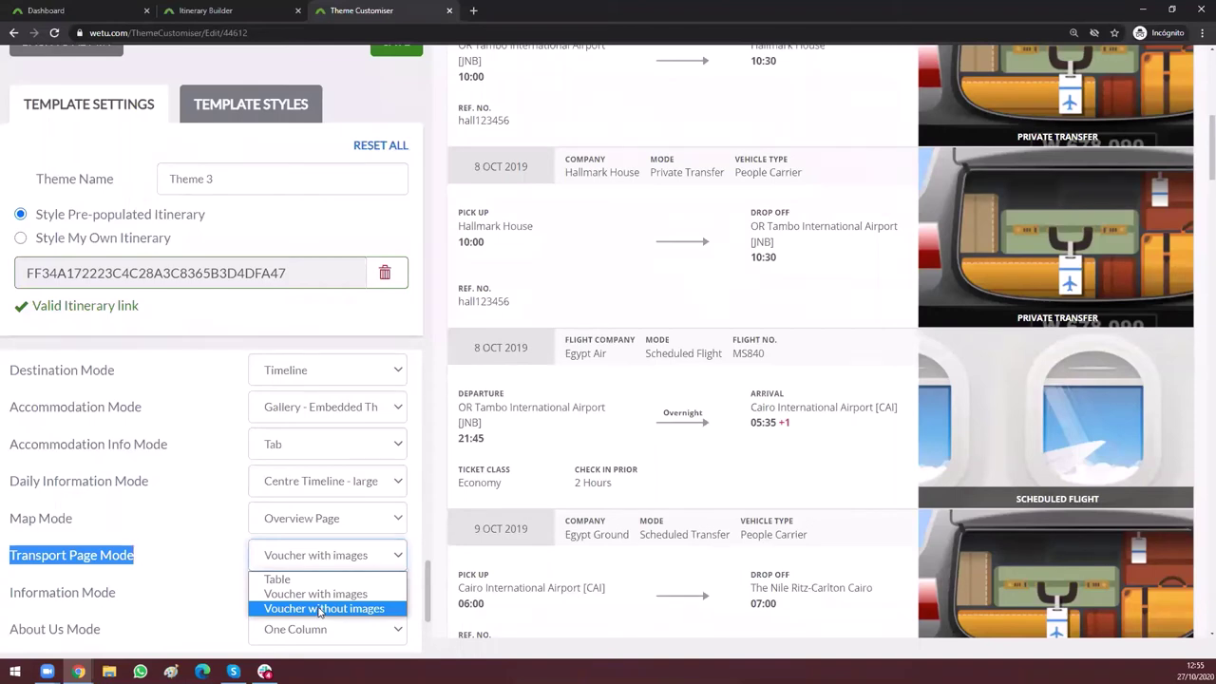
{"action": "left_click", "coordinate": [319, 609]}
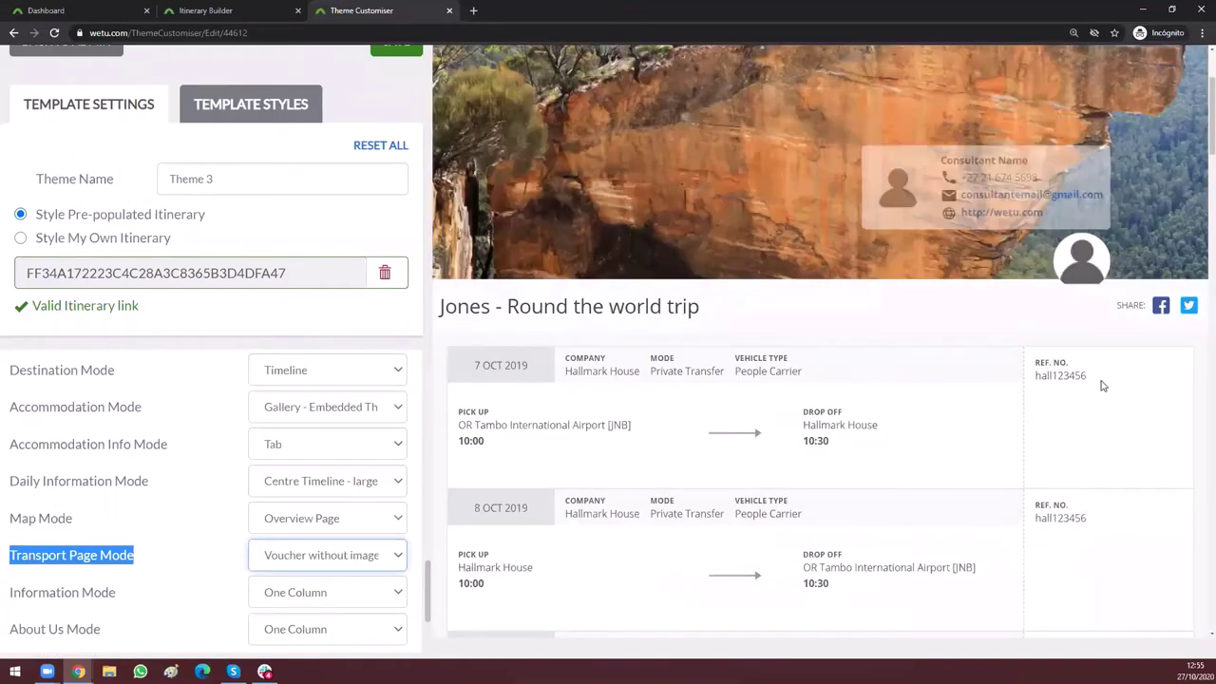
{"action": "left_click_drag", "start_coordinate": [1102, 381], "coordinate": [1062, 376]}
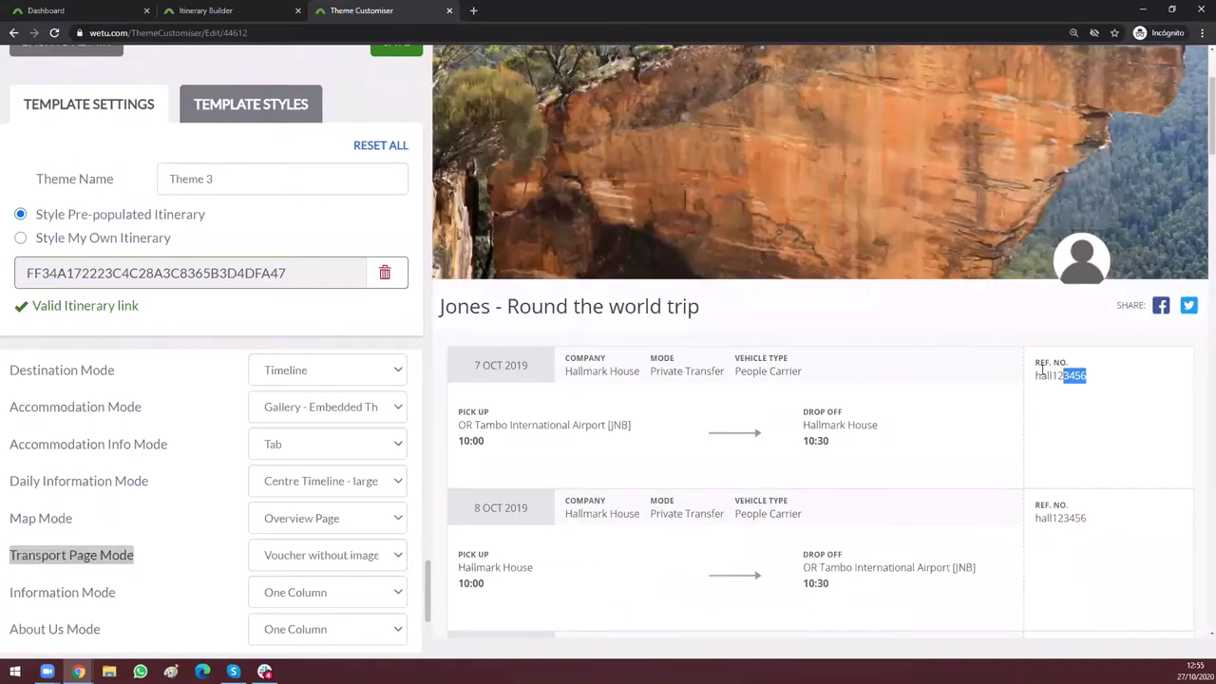
{"action": "left_click", "coordinate": [1035, 373]}
{"action": "triple_click", "coordinate": [1035, 363]}
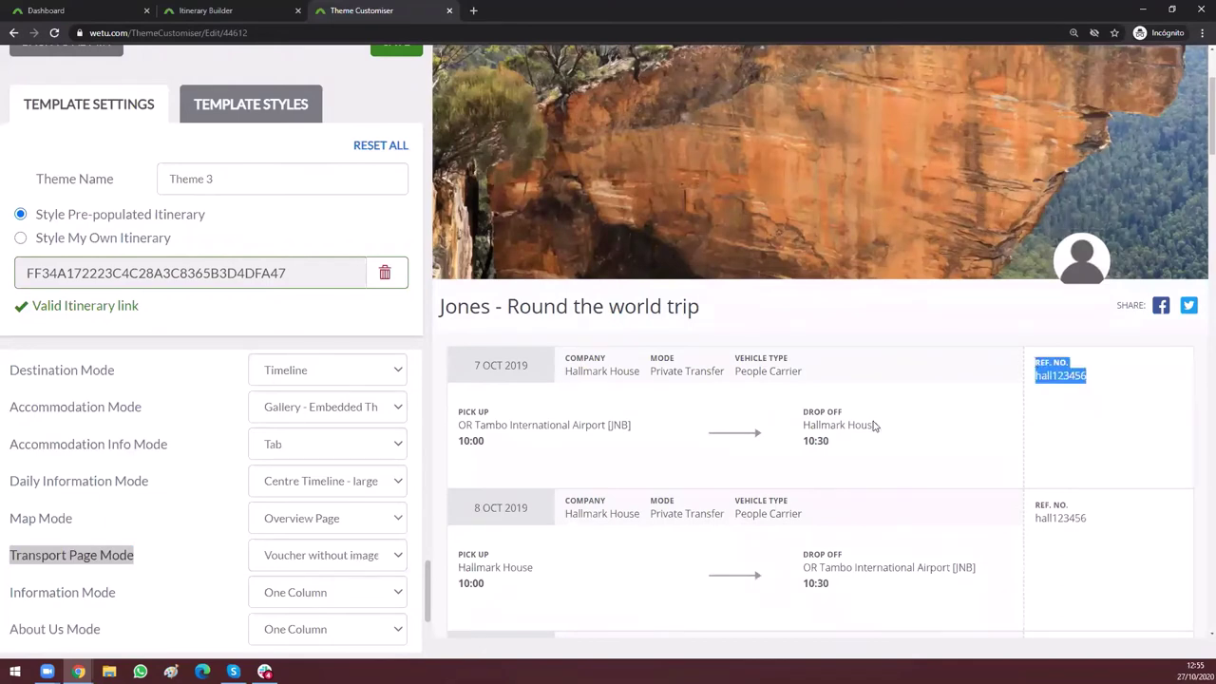
{"action": "scroll", "coordinate": [871, 394], "scroll_direction": "down", "scroll_amount": 1}
{"action": "scroll", "coordinate": [870, 395], "scroll_direction": "down", "scroll_amount": 2}
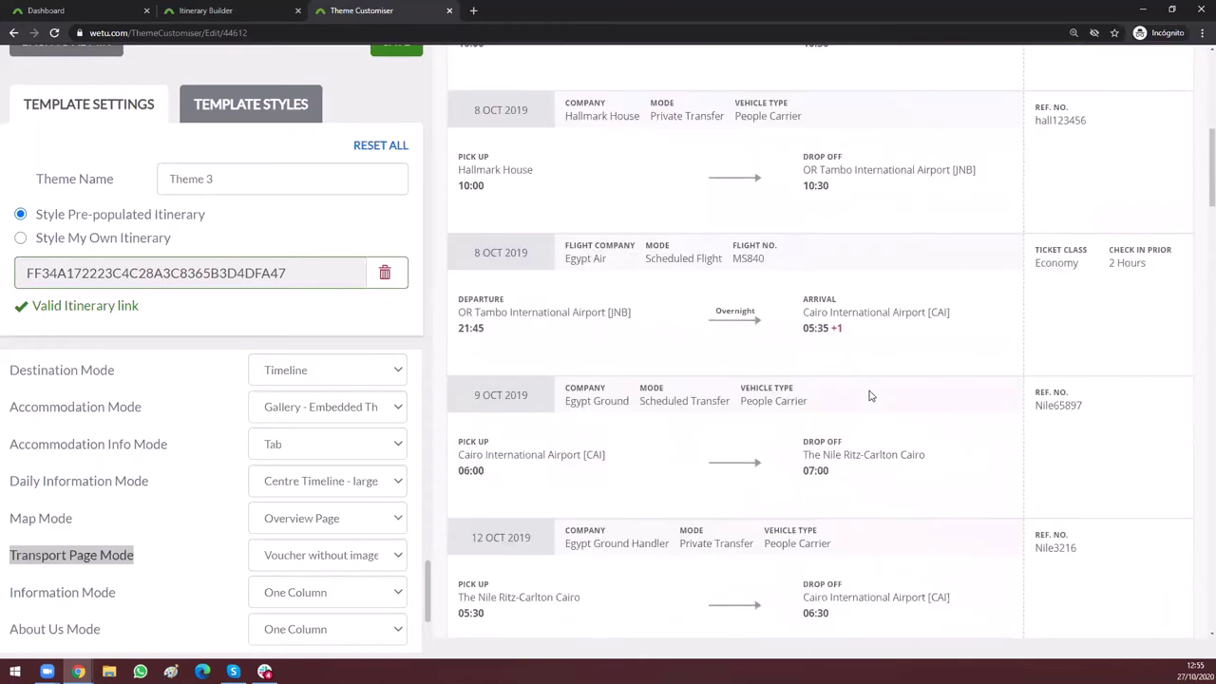
{"action": "scroll", "coordinate": [870, 395], "scroll_direction": "down", "scroll_amount": 4}
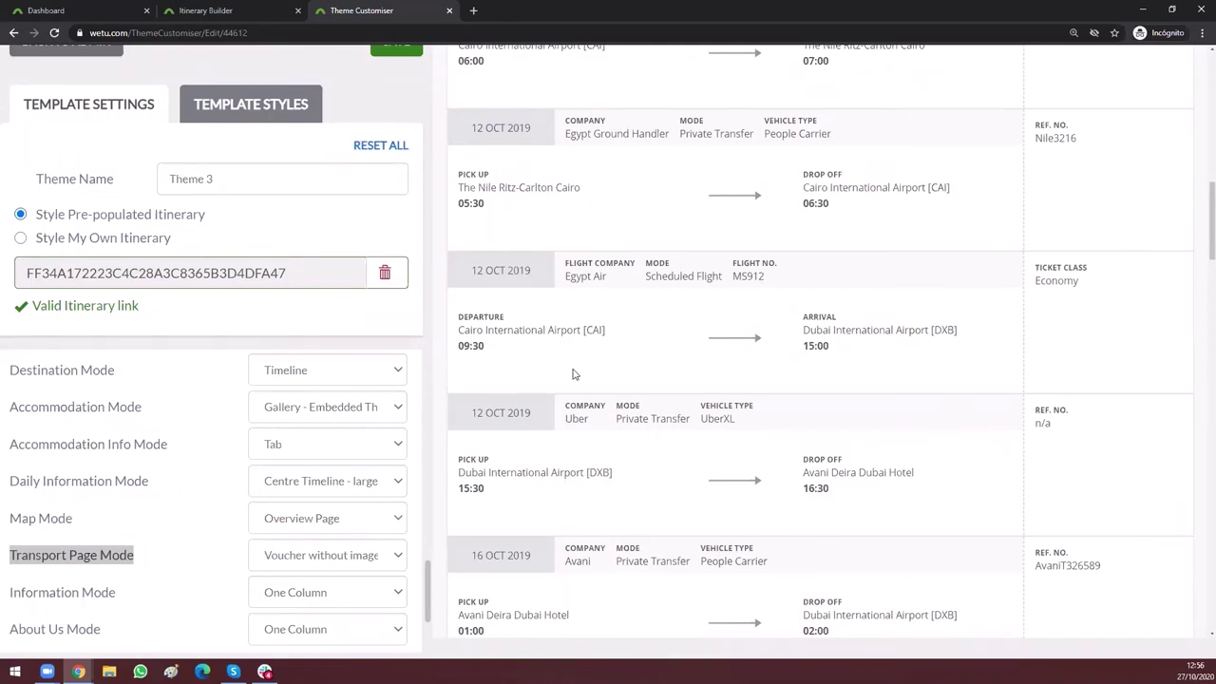
Step: Open the preview's Information page from the Details section and view its travel guidance and South Africa content
{"action": "left_click", "coordinate": [112, 562]}
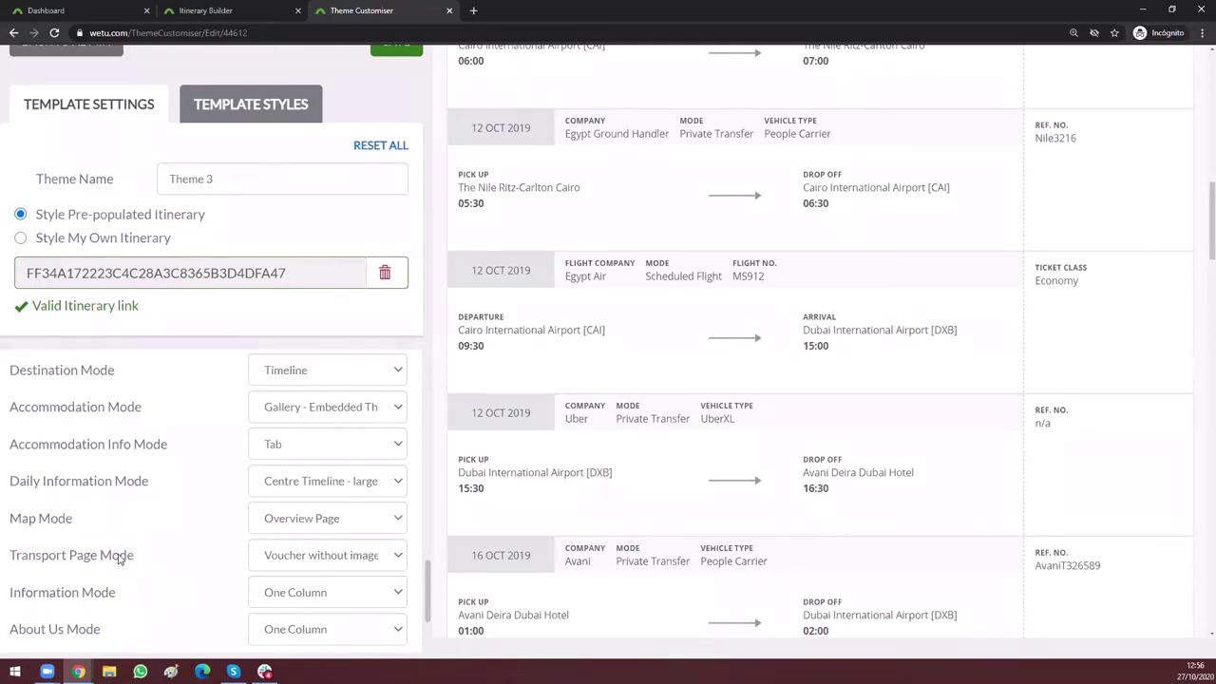
{"action": "scroll", "coordinate": [118, 559], "scroll_direction": "down", "scroll_amount": 1}
{"action": "scroll", "coordinate": [119, 559], "scroll_direction": "down", "scroll_amount": 1}
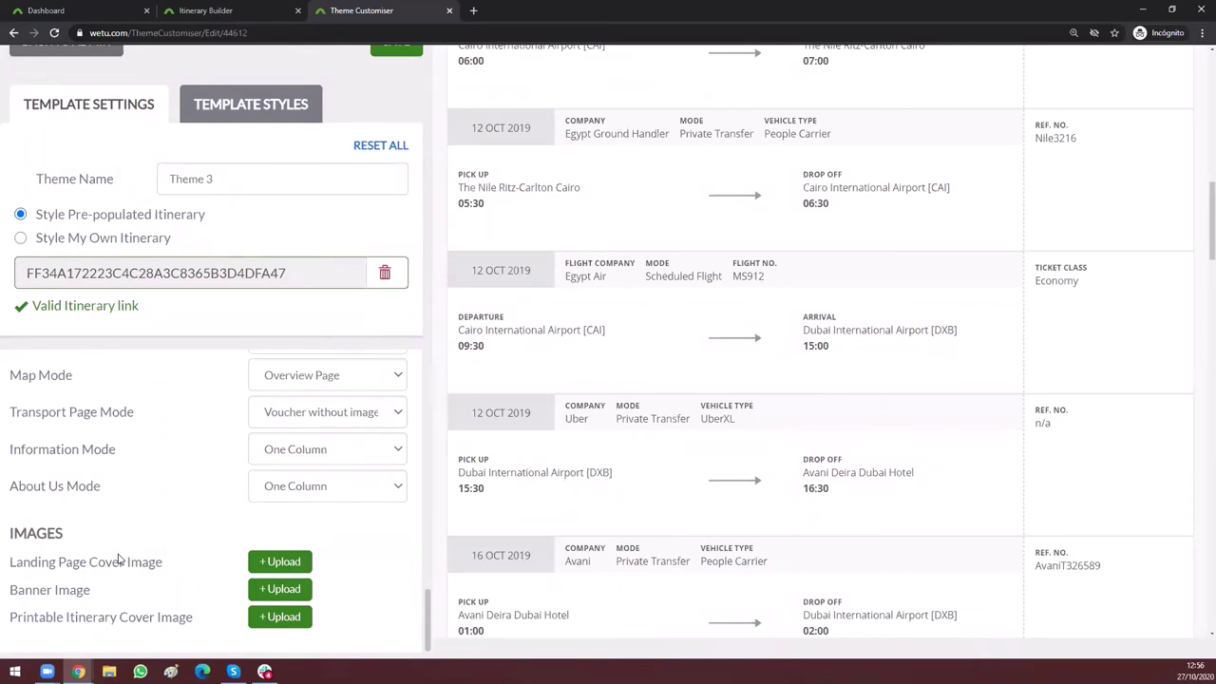
{"action": "scroll", "coordinate": [890, 260], "scroll_direction": "up", "scroll_amount": 10}
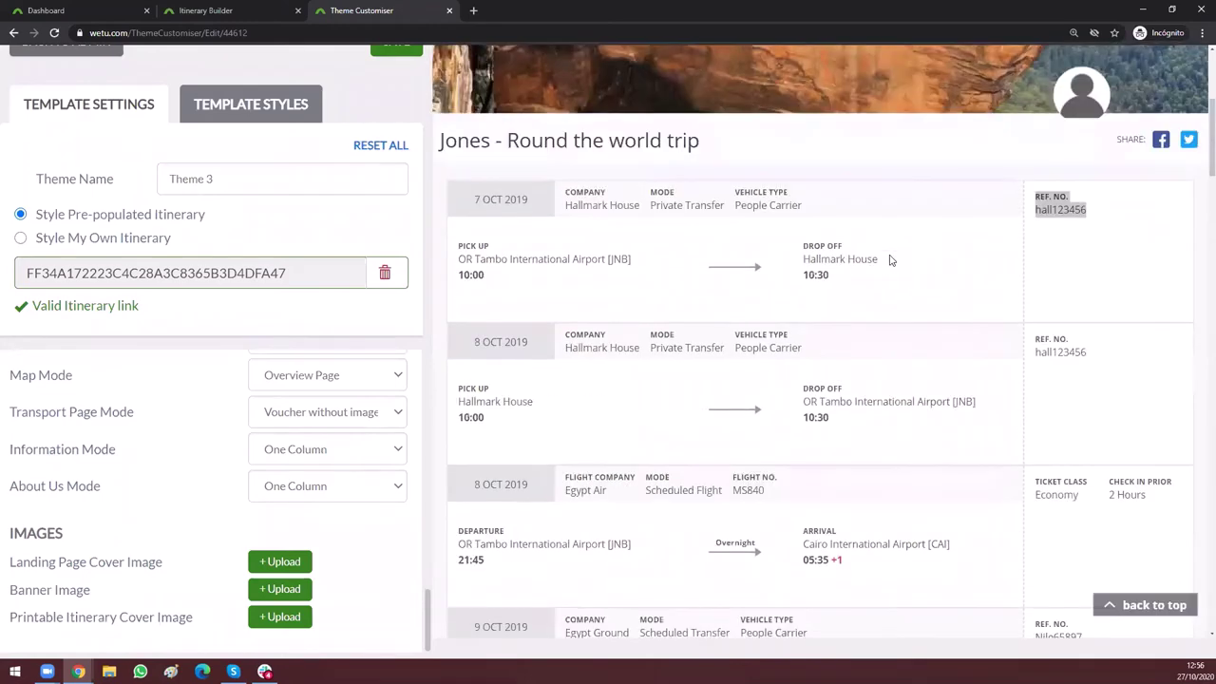
{"action": "scroll", "coordinate": [855, 304], "scroll_direction": "up", "scroll_amount": 3}
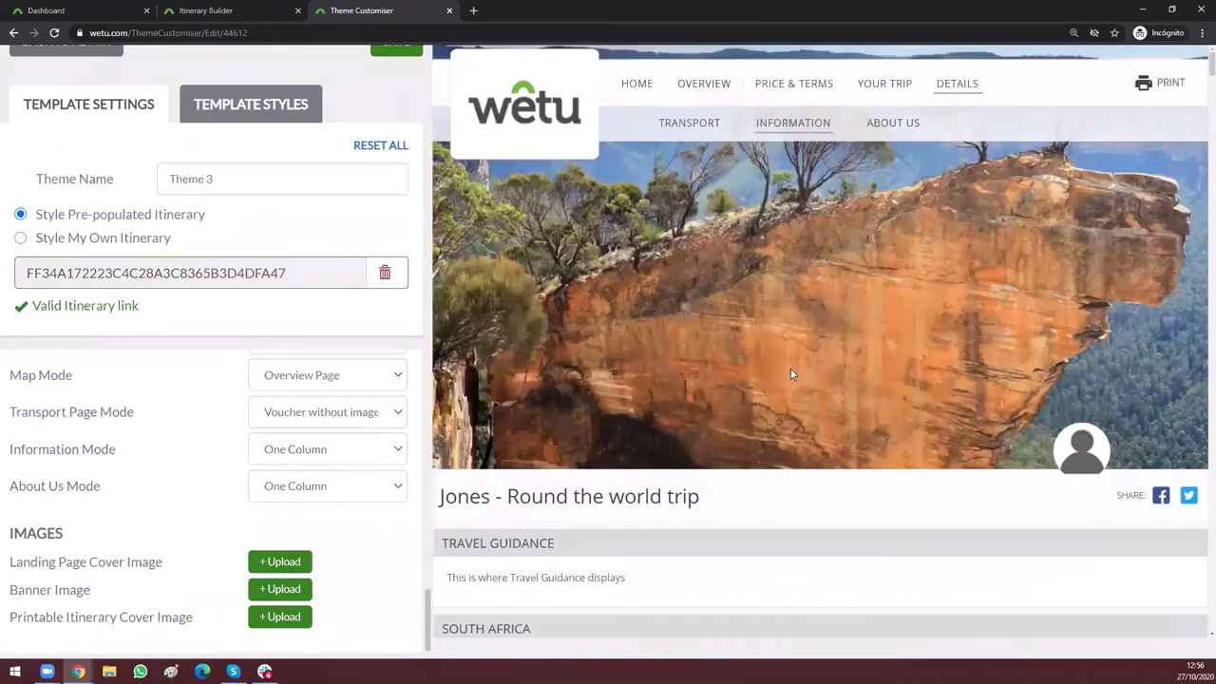
{"action": "scroll", "coordinate": [791, 370], "scroll_direction": "down", "scroll_amount": 4}
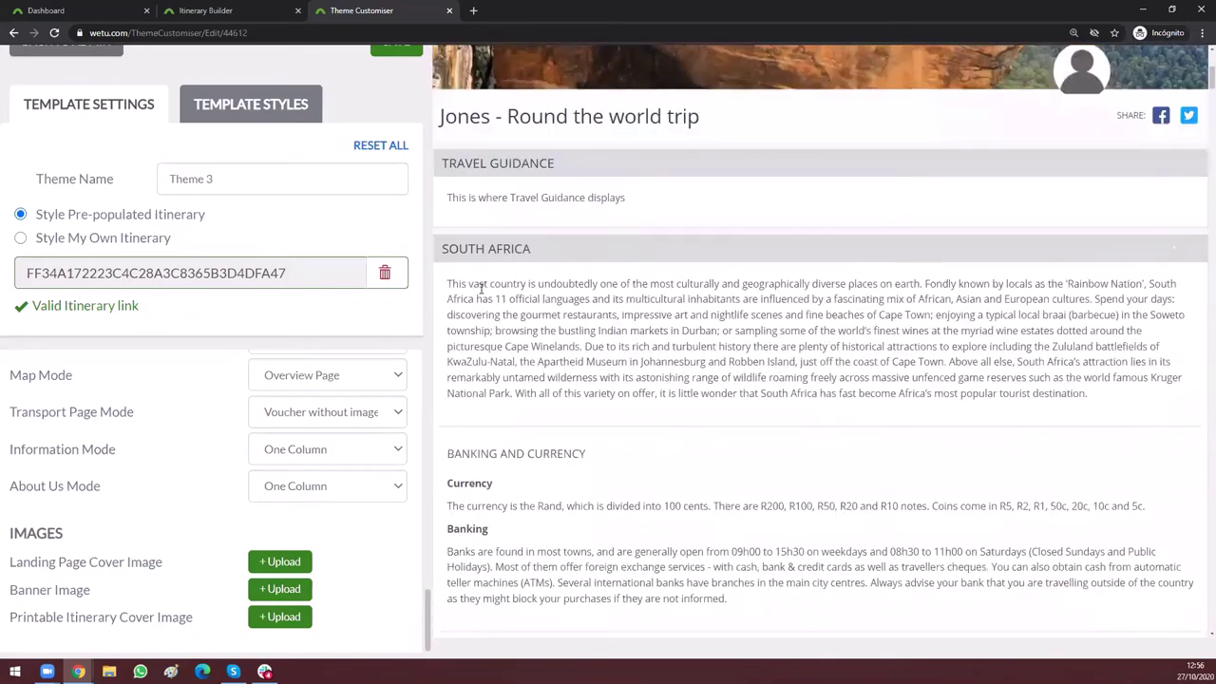
Step: Set the Information Mode to Two Column and compare the South Africa text layout on the preview's Information page
{"action": "left_click_drag", "start_coordinate": [448, 283], "coordinate": [1146, 414]}
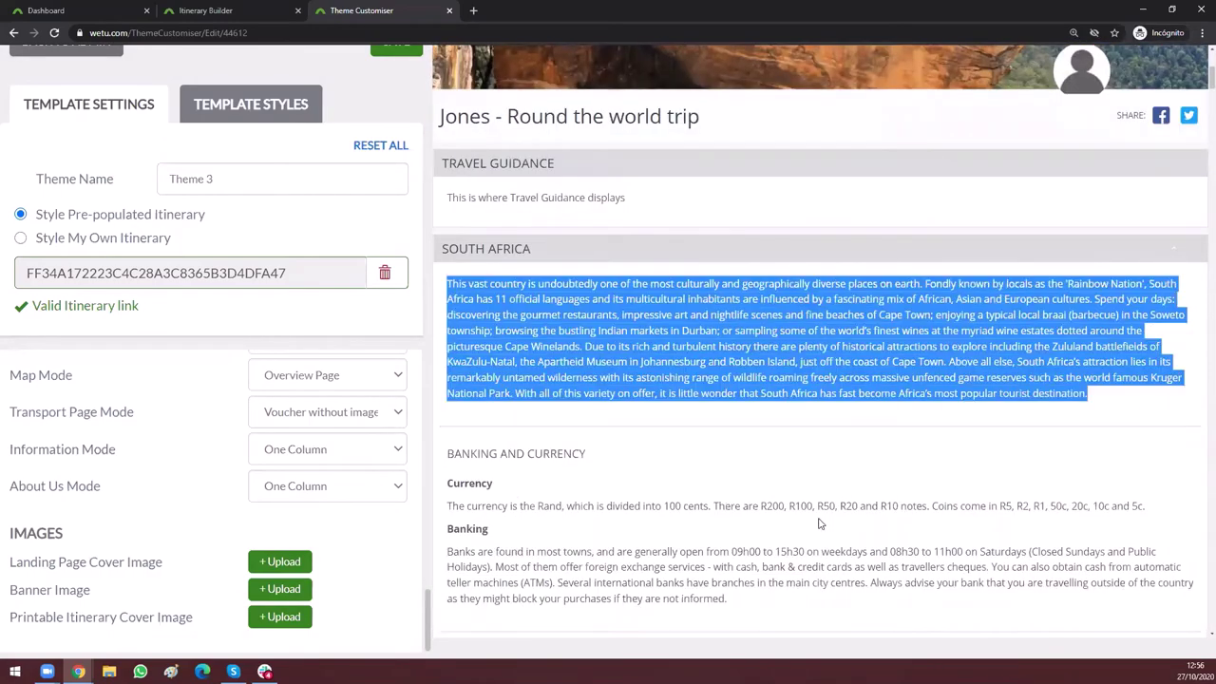
{"action": "left_click", "coordinate": [337, 457]}
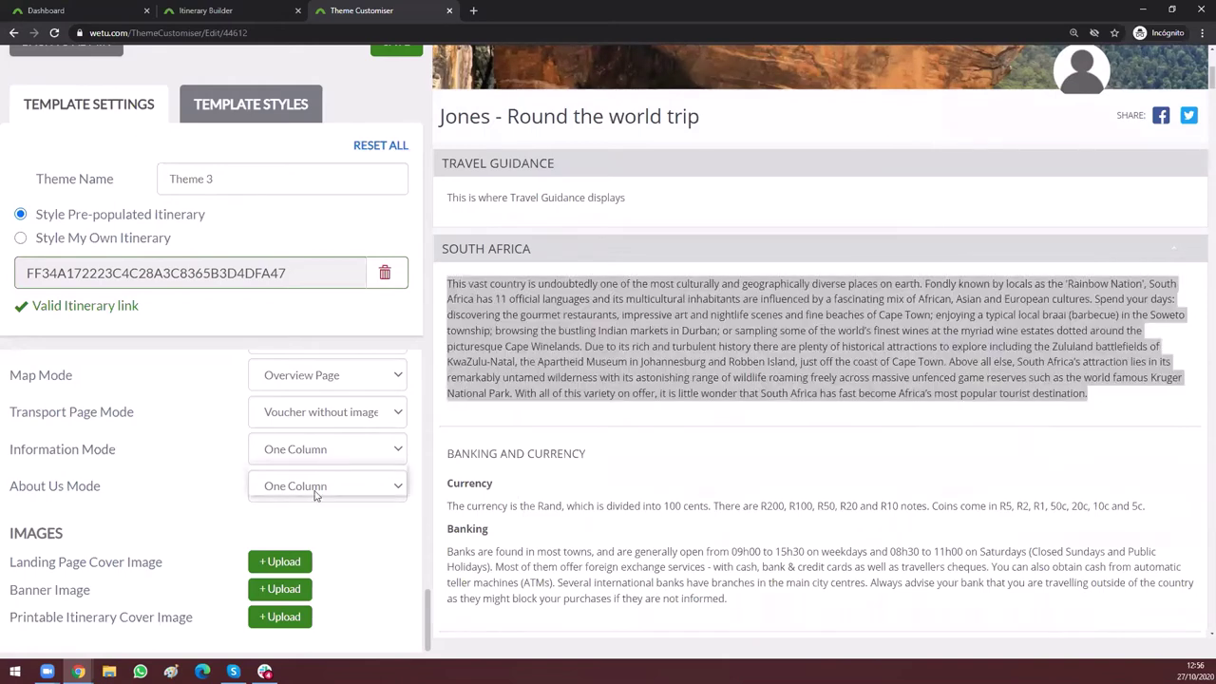
{"action": "left_click", "coordinate": [347, 489]}
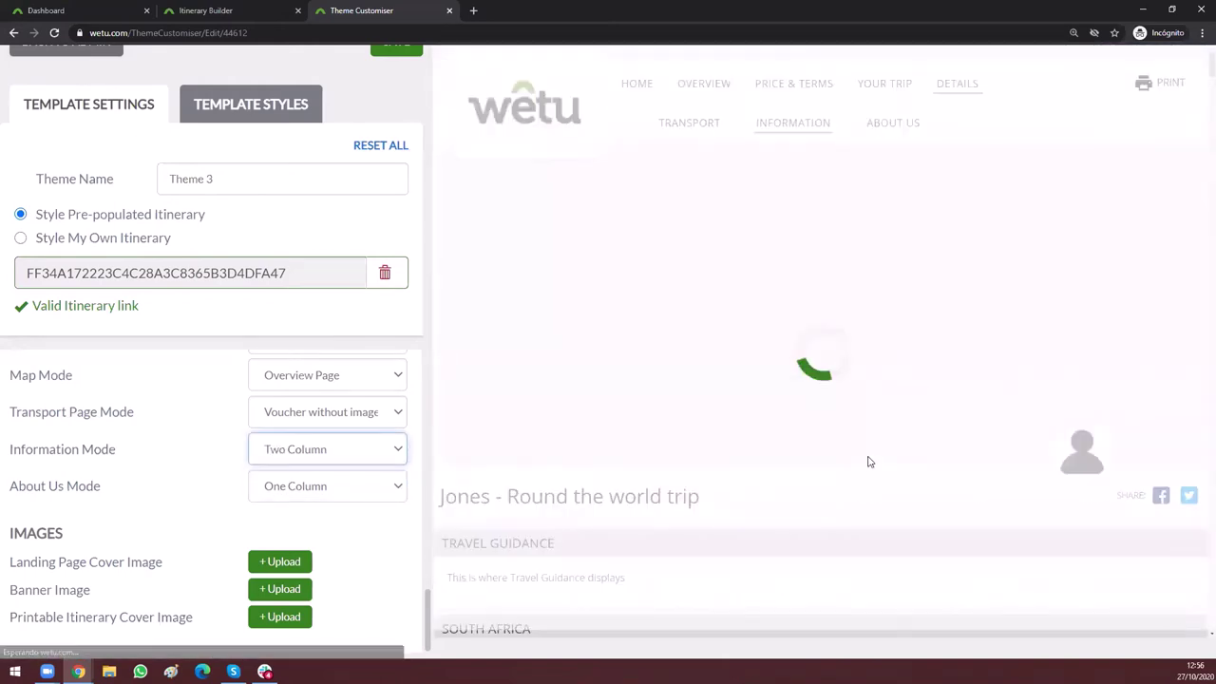
{"action": "scroll", "coordinate": [867, 461], "scroll_direction": "down", "scroll_amount": 5}
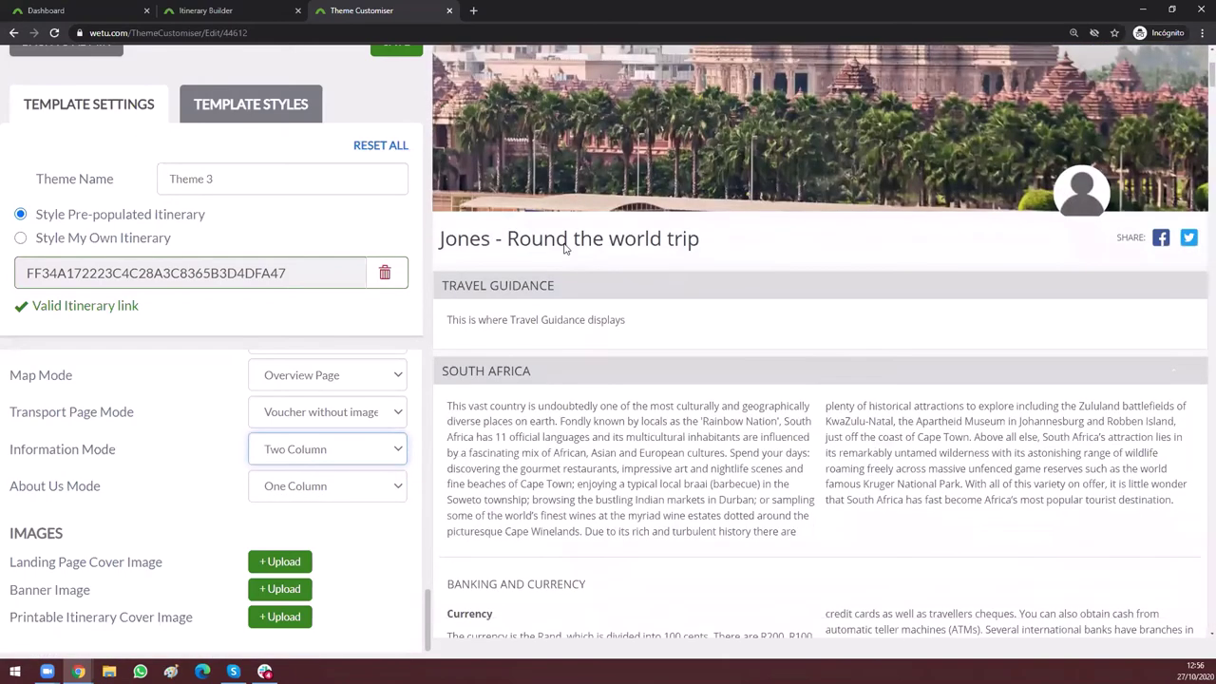
{"action": "left_click_drag", "start_coordinate": [462, 233], "coordinate": [1173, 335]}
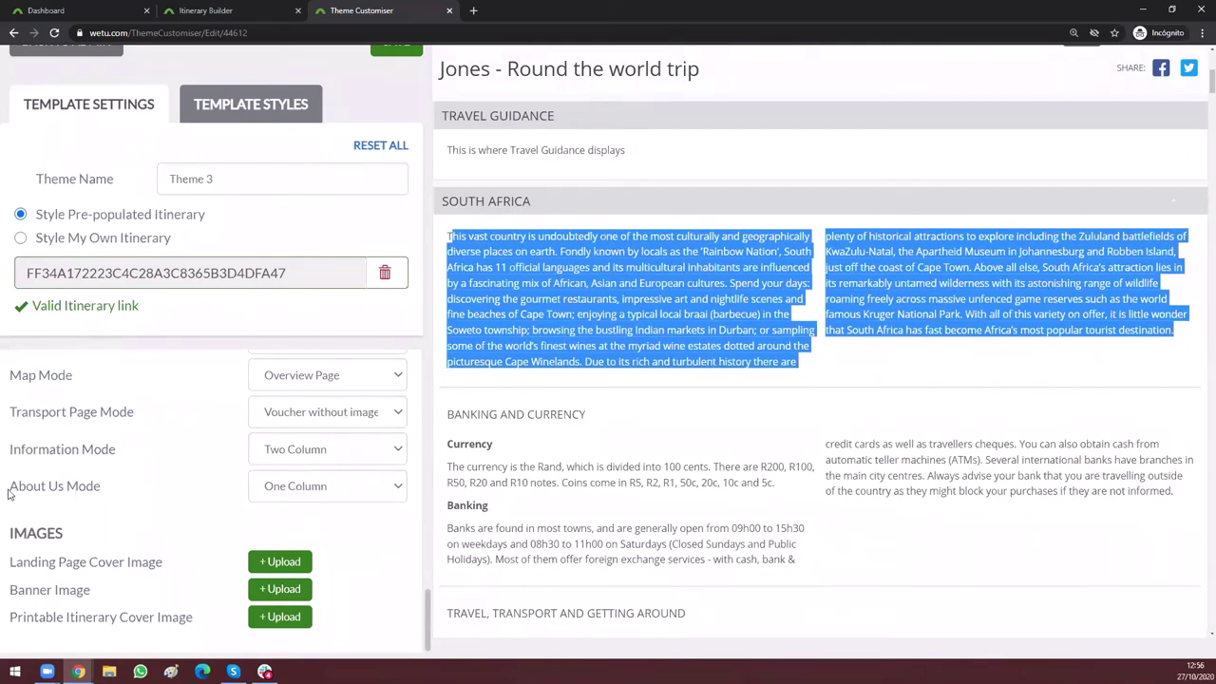
Step: Review the About Us Mode options and the landing page cover, banner and printable itinerary cover image settings
{"action": "left_click", "coordinate": [312, 487]}
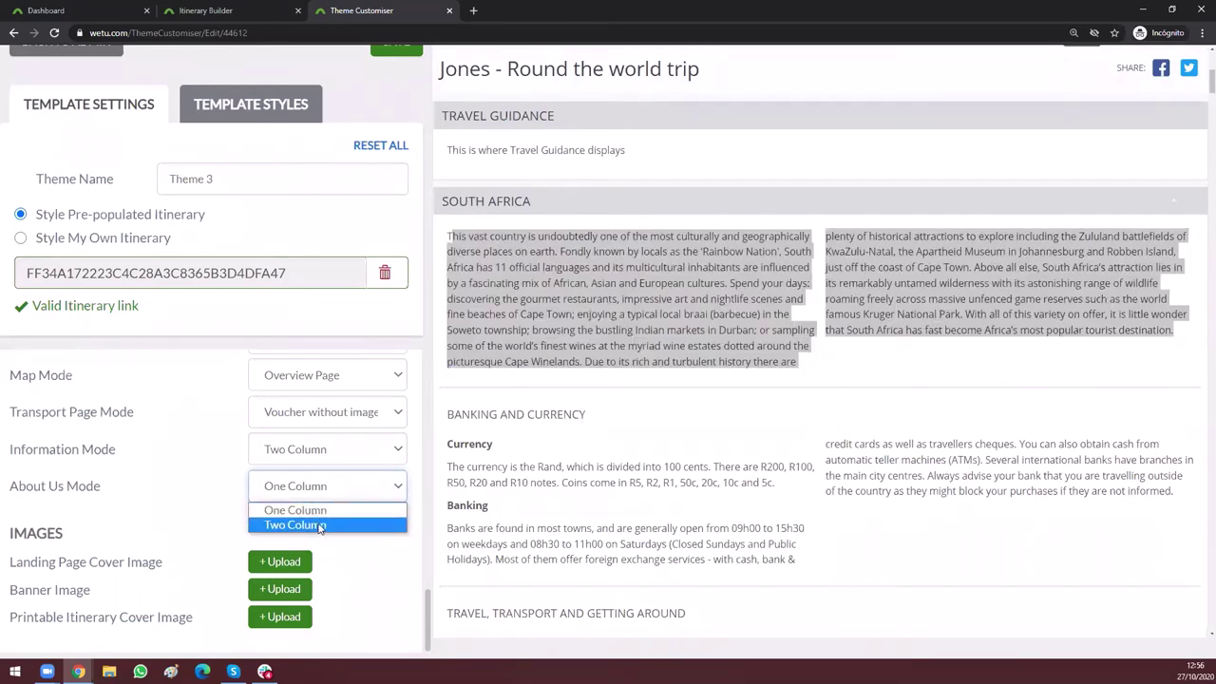
{"action": "left_click", "coordinate": [524, 482]}
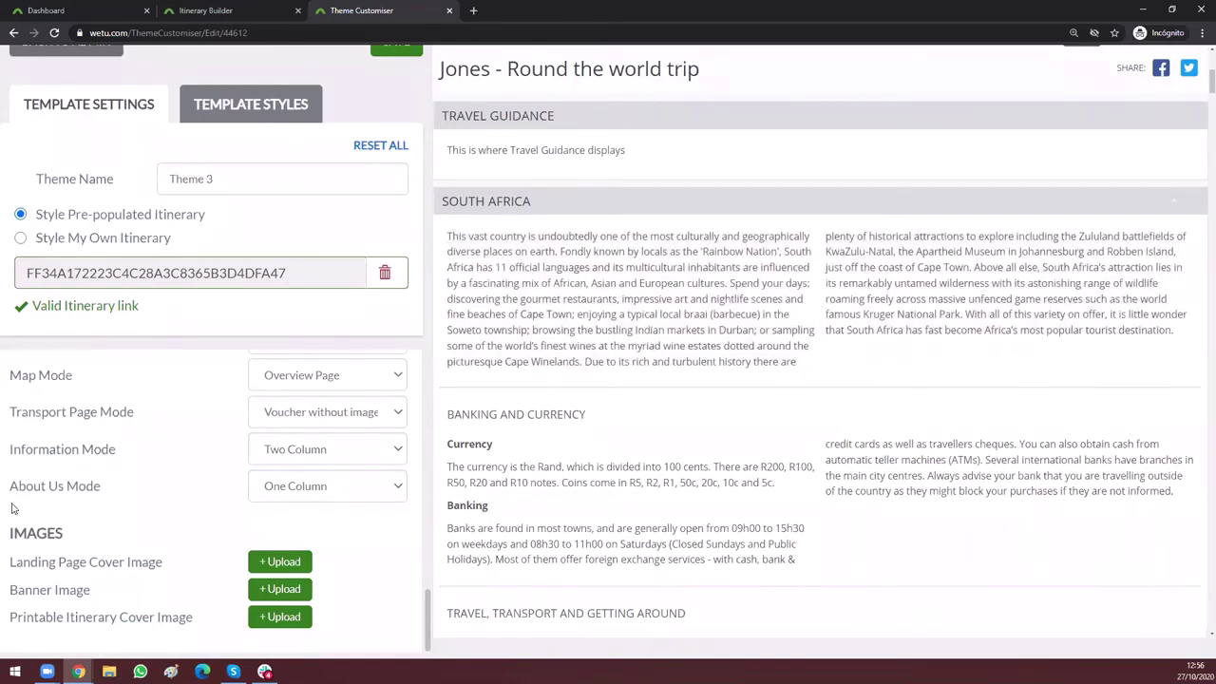
{"action": "double_click", "coordinate": [45, 535]}
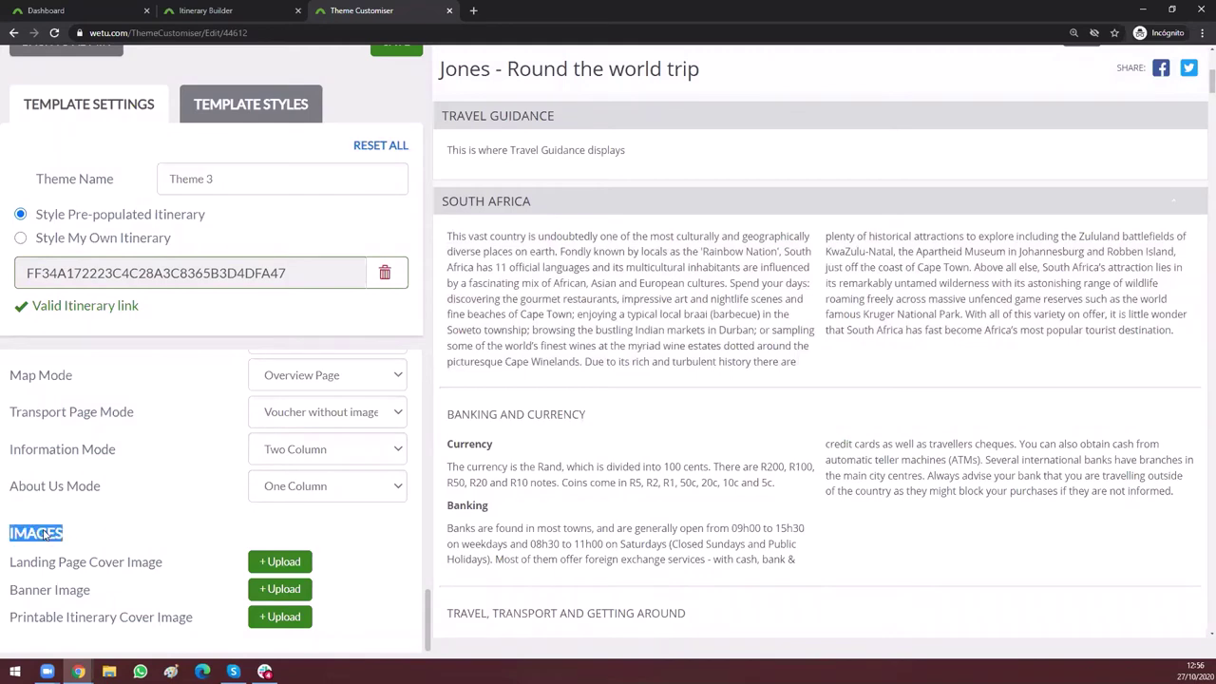
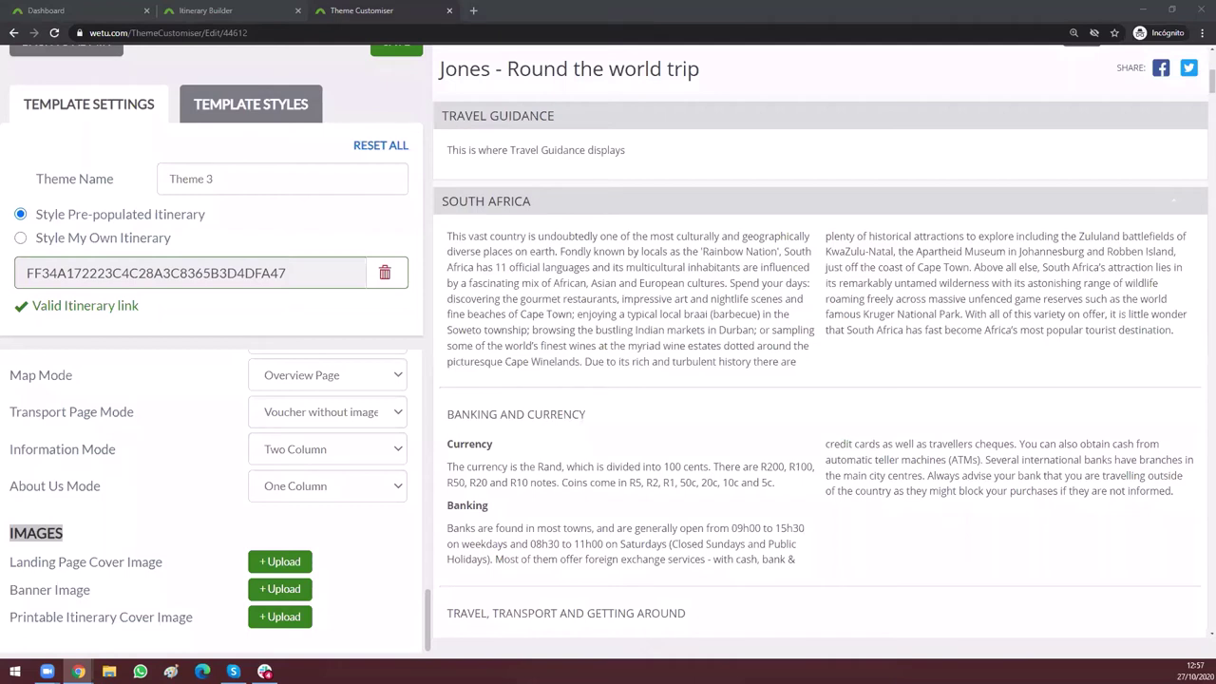
{"action": "triple_click", "coordinate": [28, 598]}
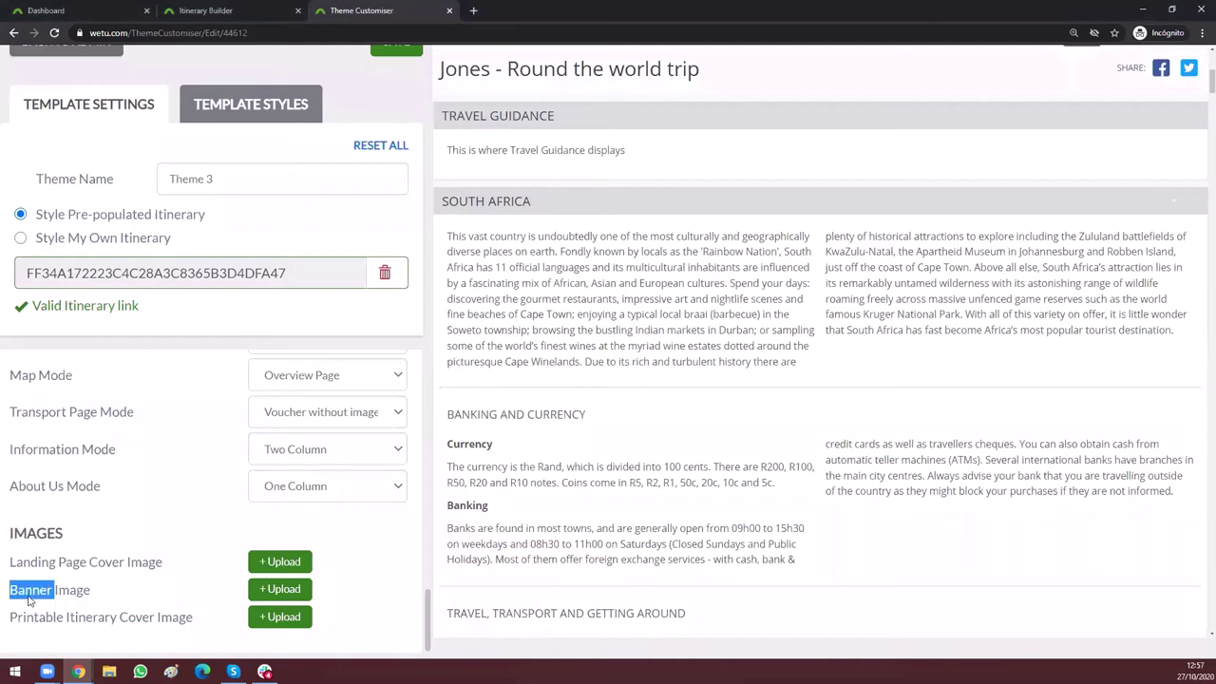
{"action": "triple_click", "coordinate": [57, 619]}
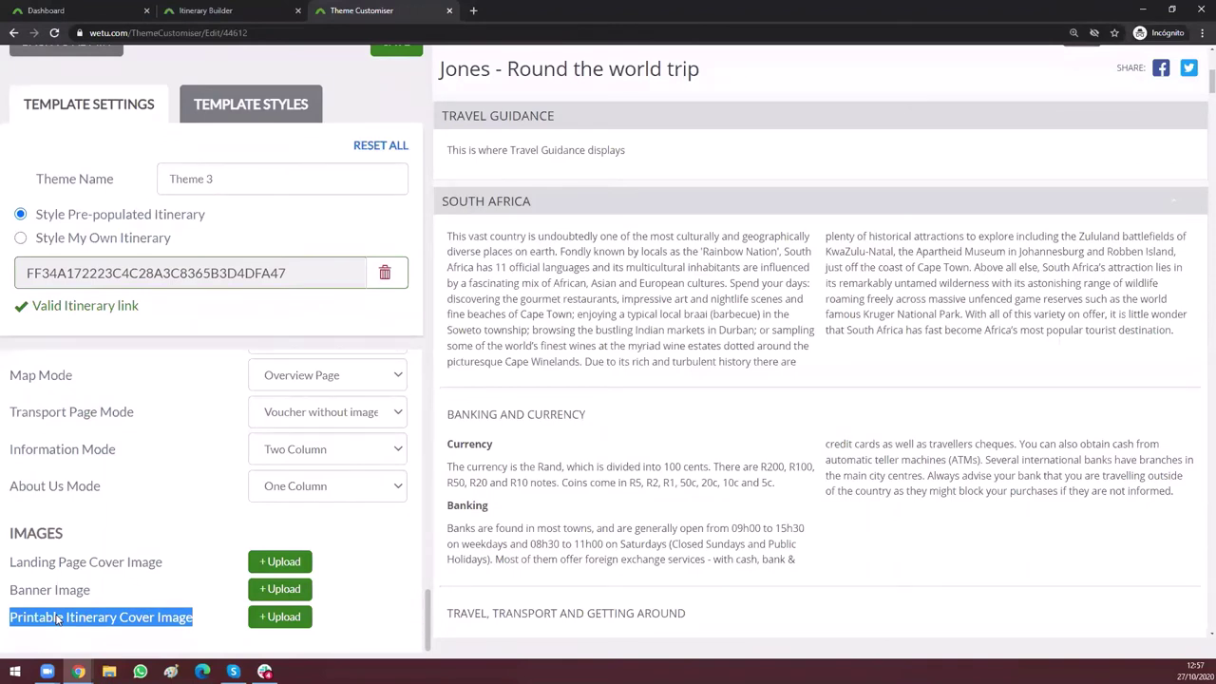
{"action": "triple_click", "coordinate": [38, 562]}
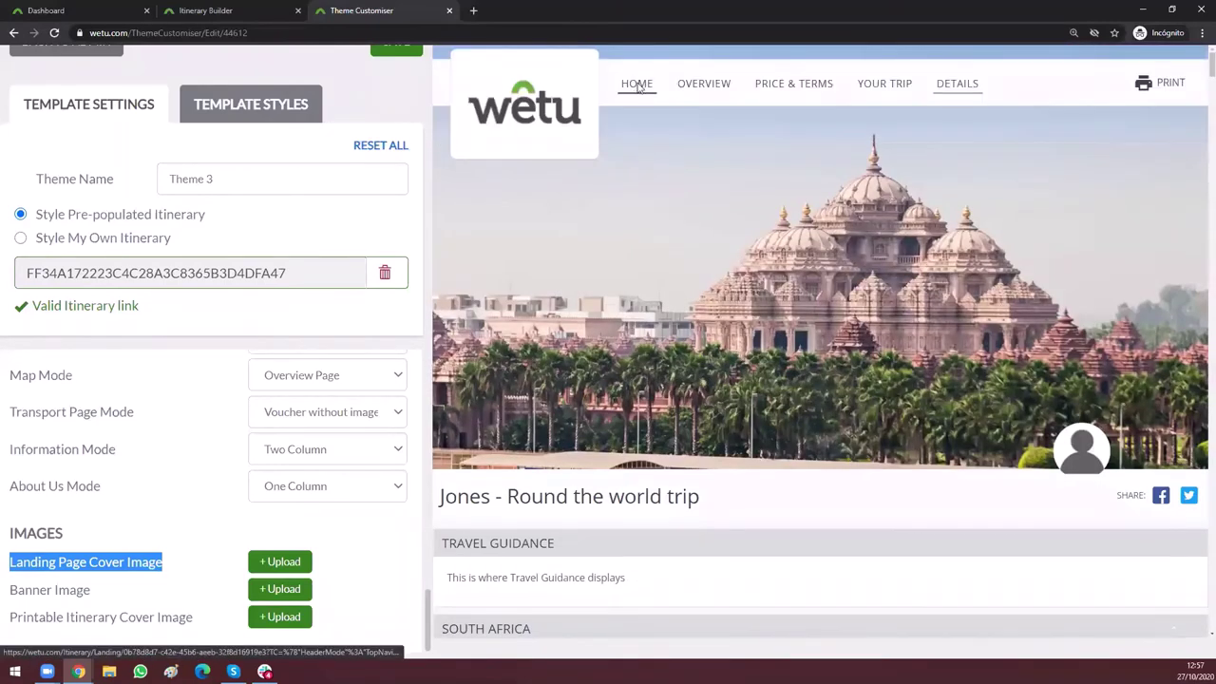
Step: Open the preview's Home page and upload Landing Page Cover Image.png from the Images folder as the Landing Page Cover Image
{"action": "left_click", "coordinate": [639, 87]}
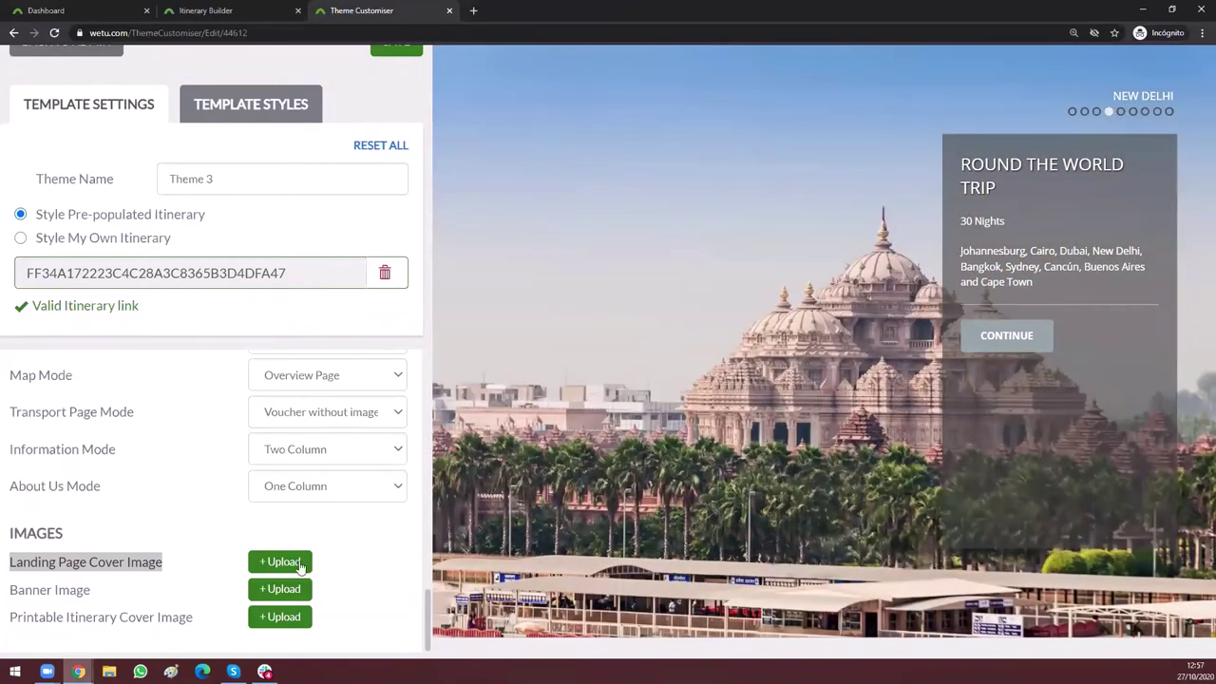
{"action": "left_click", "coordinate": [282, 563]}
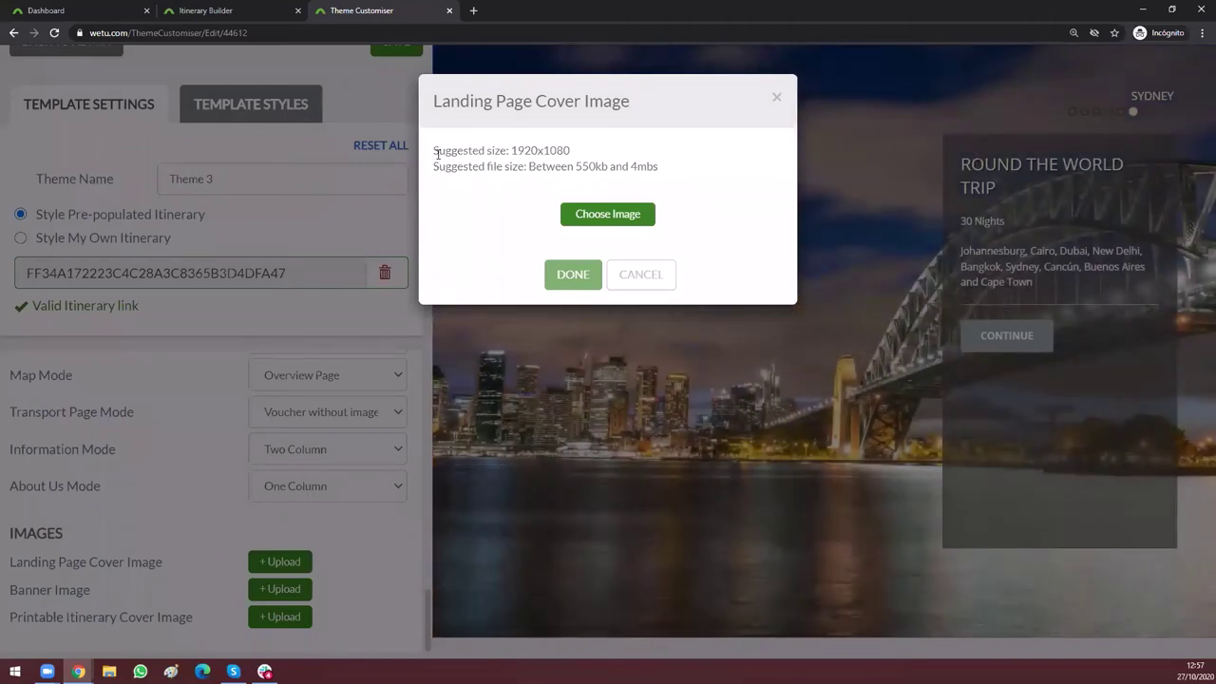
{"action": "left_click_drag", "start_coordinate": [436, 150], "coordinate": [637, 155]}
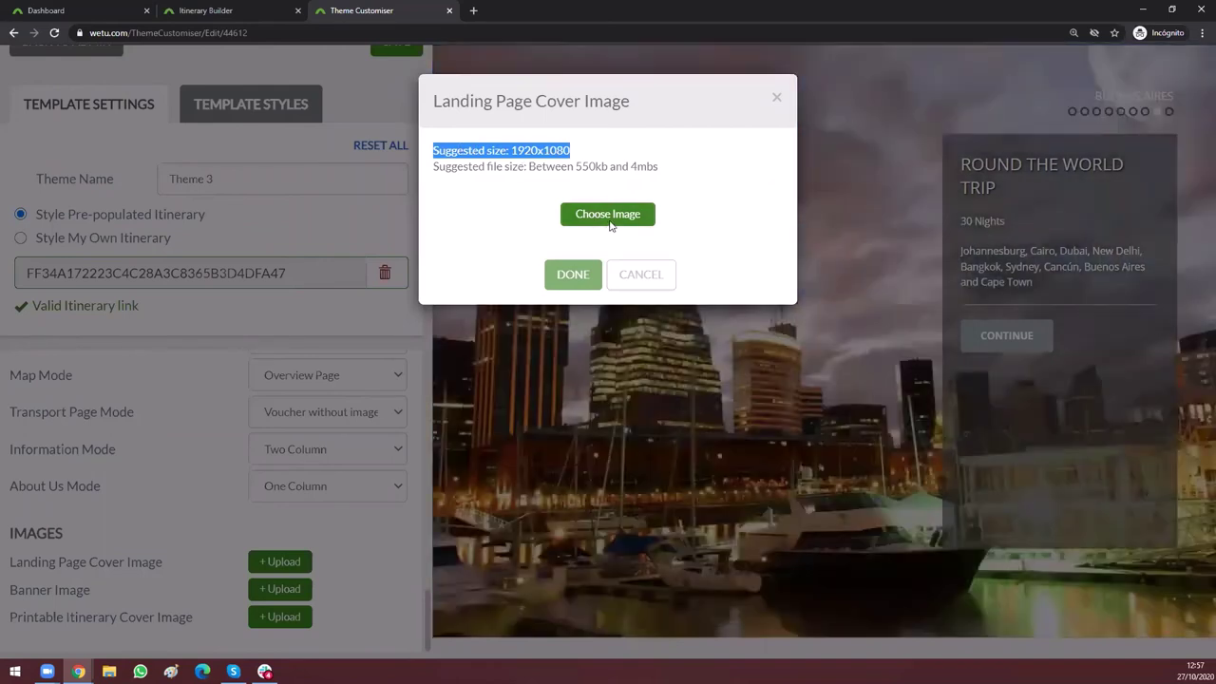
{"action": "left_click", "coordinate": [610, 225]}
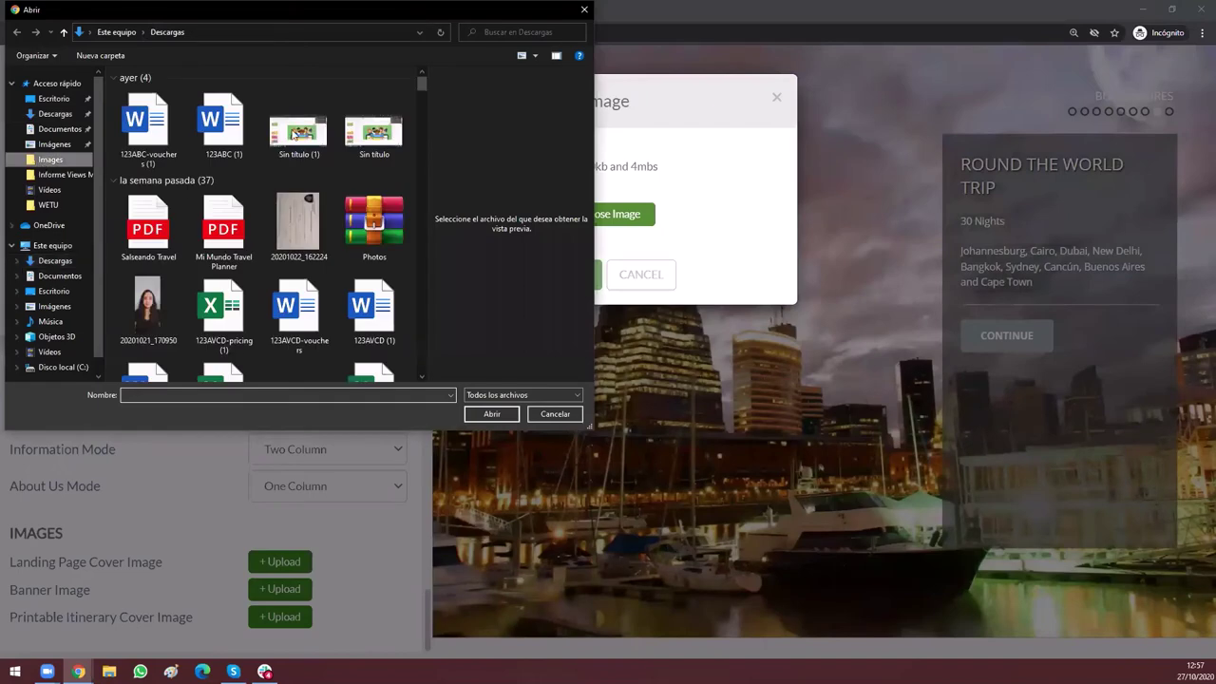
{"action": "left_click", "coordinate": [50, 159]}
{"action": "double_click", "coordinate": [225, 351]}
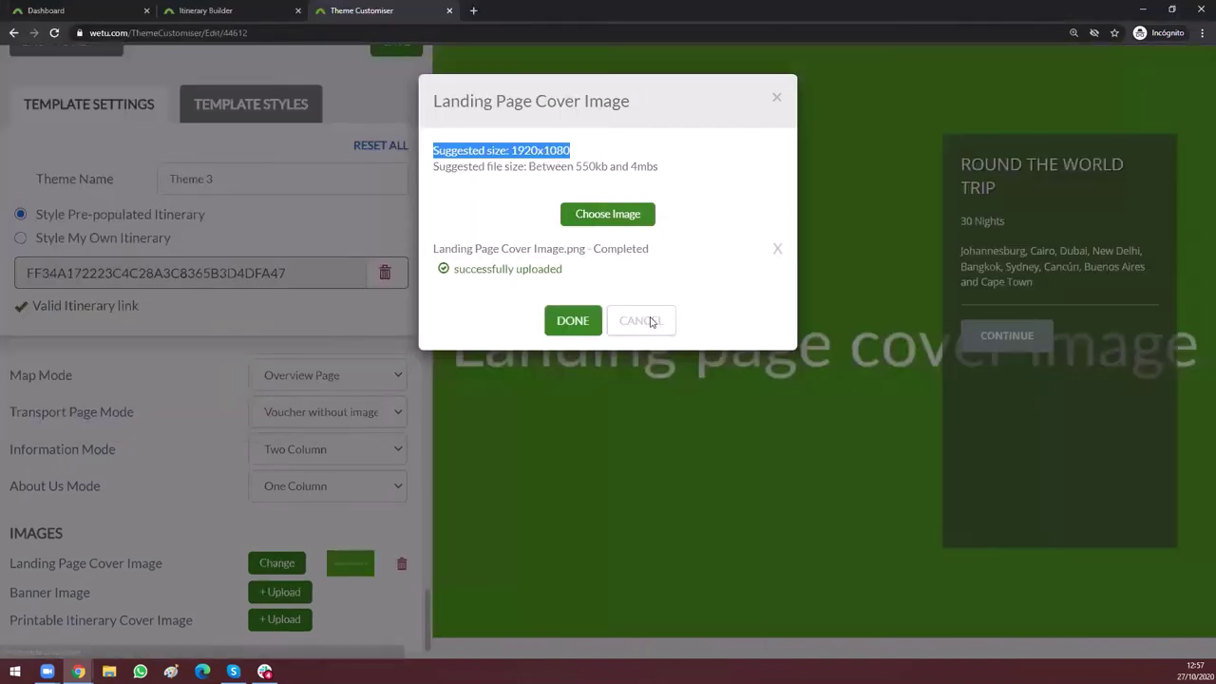
{"action": "left_click", "coordinate": [672, 346]}
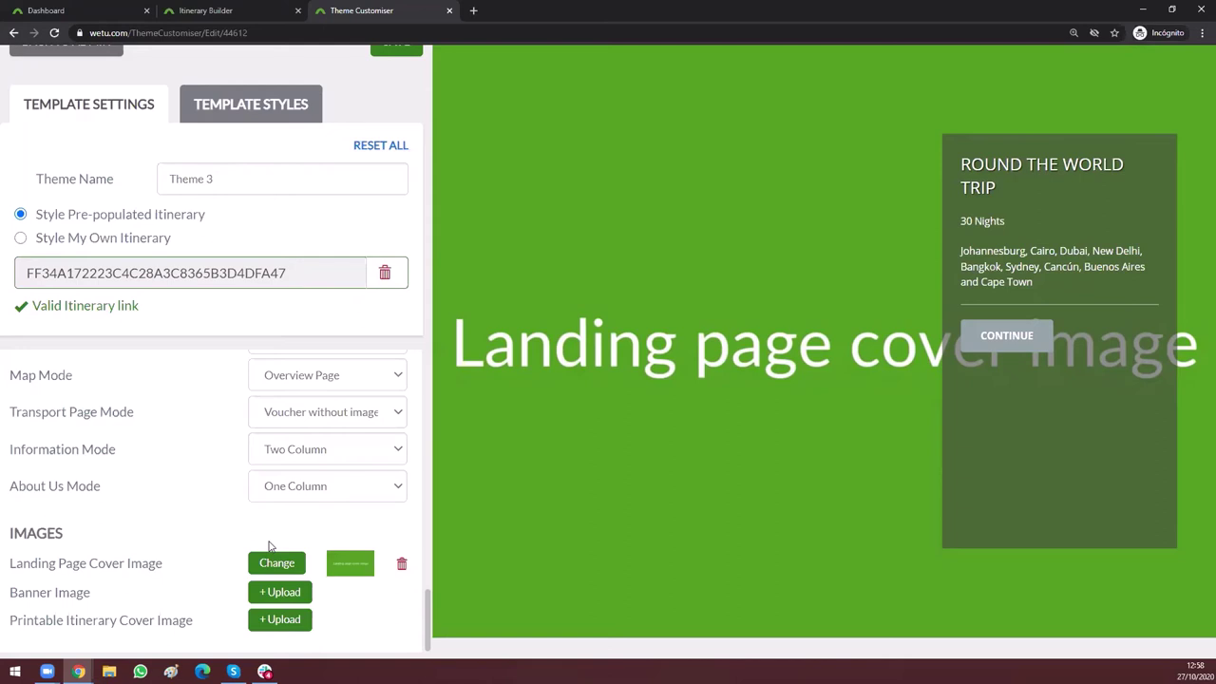
Step: Switch Display Slideshow on and back off to compare the destination slideshow with the custom cover image on the landing page
{"action": "scroll", "coordinate": [172, 550], "scroll_direction": "up", "scroll_amount": 5}
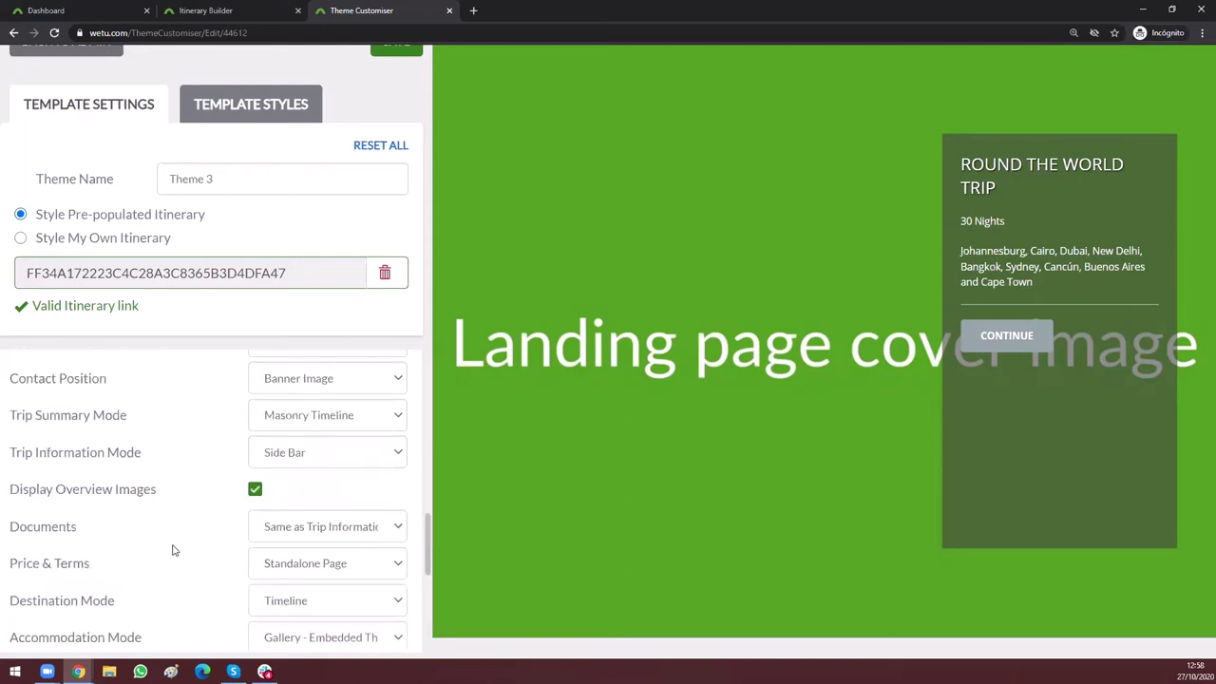
{"action": "scroll", "coordinate": [173, 549], "scroll_direction": "up", "scroll_amount": 6}
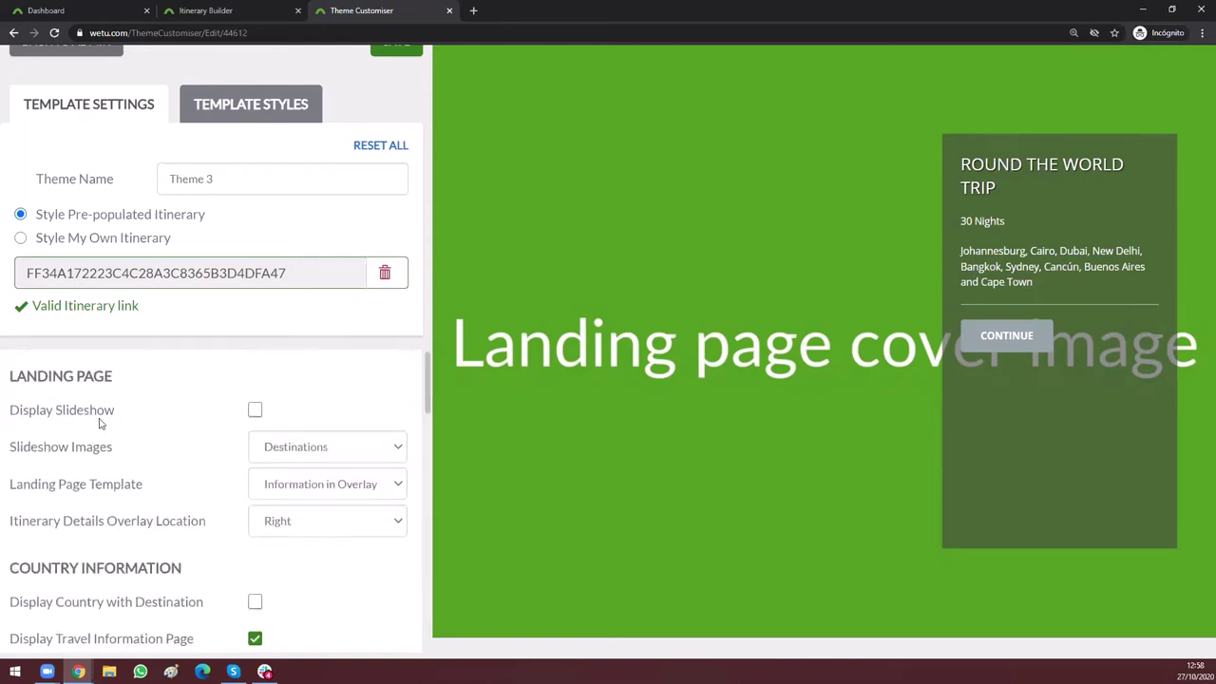
{"action": "left_click", "coordinate": [255, 410]}
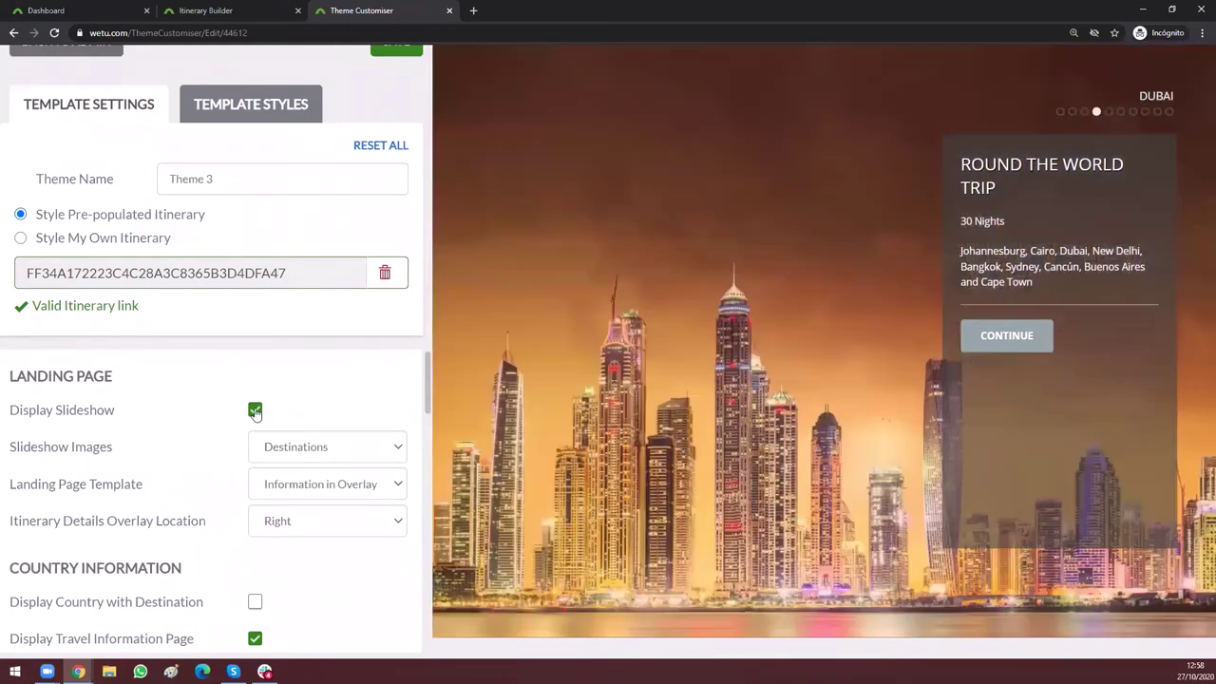
{"action": "left_click", "coordinate": [255, 412]}
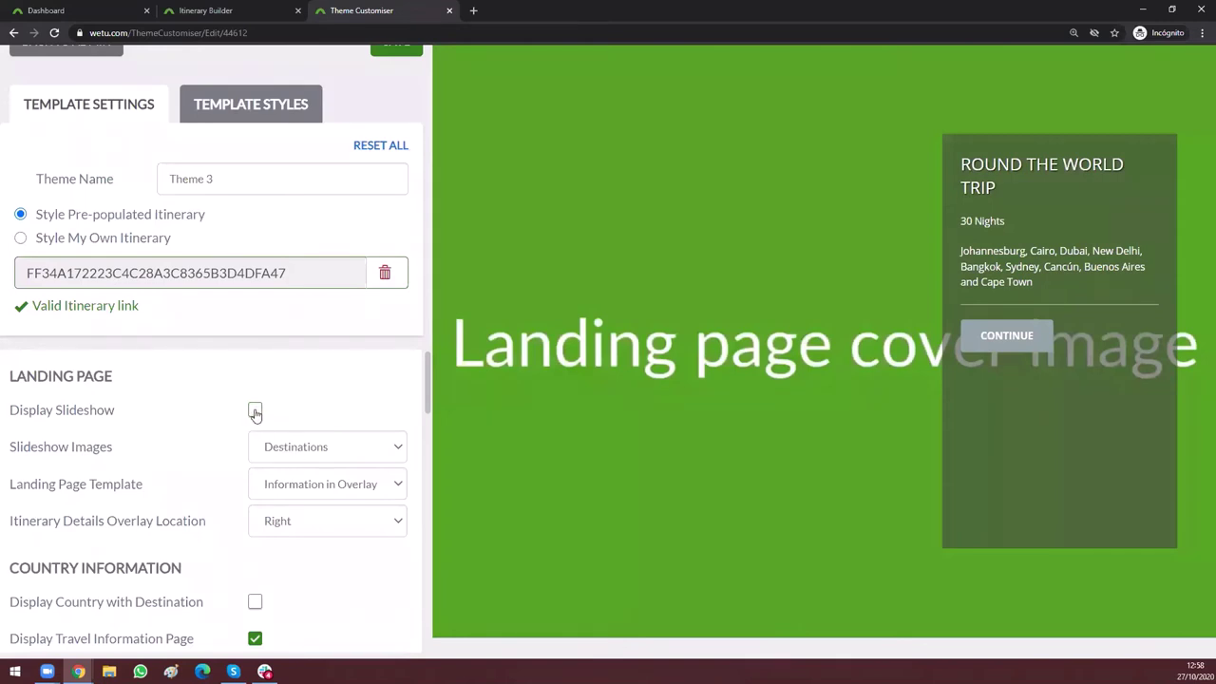
{"action": "left_click", "coordinate": [255, 412]}
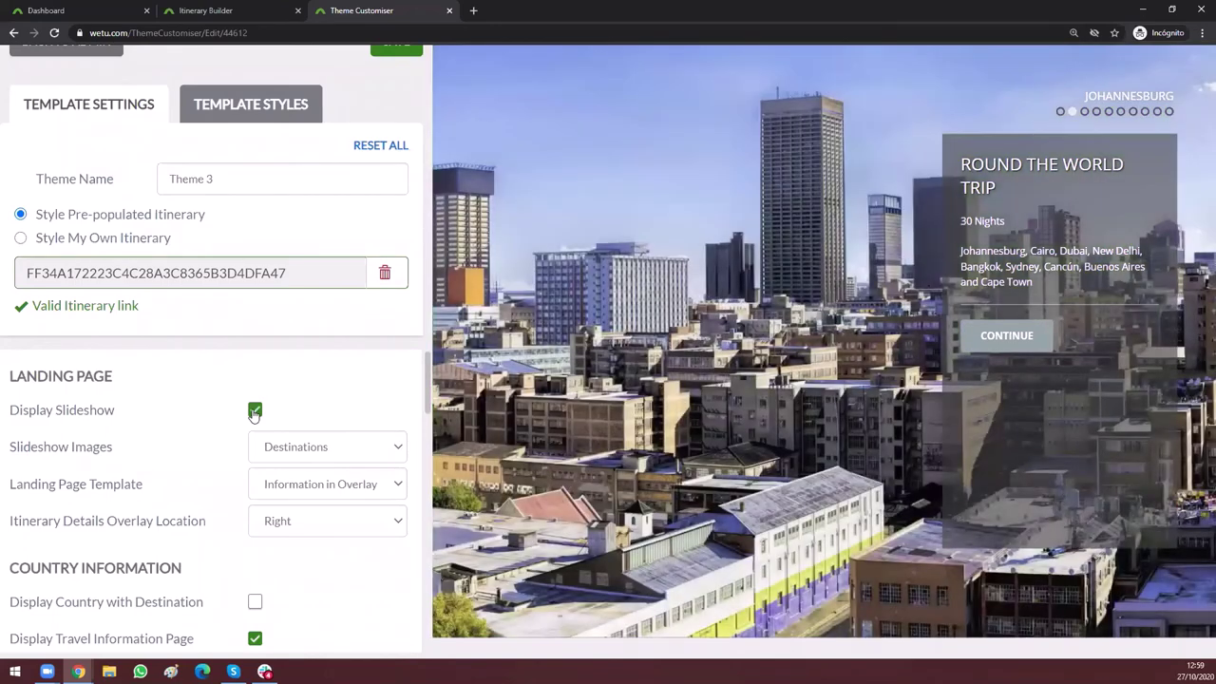
{"action": "left_click", "coordinate": [255, 411]}
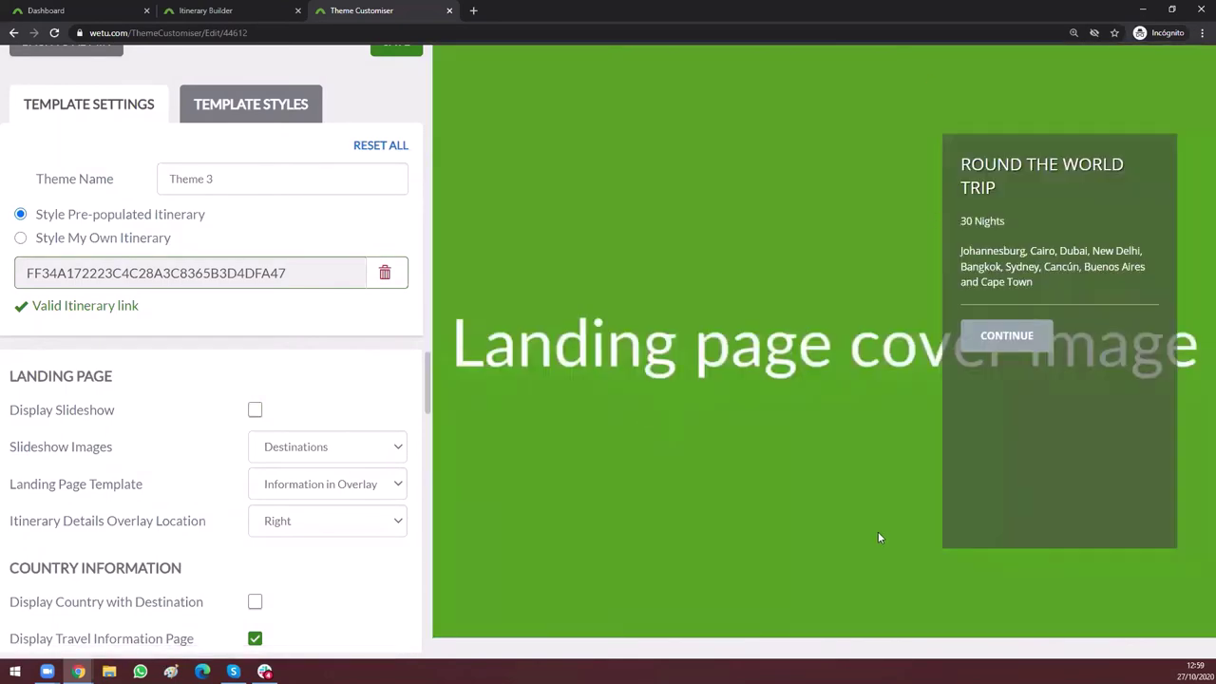
Step: Look at the default banner images on the preview's Overview, Daily Information and Information pages
{"action": "scroll", "coordinate": [193, 567], "scroll_direction": "down", "scroll_amount": 10}
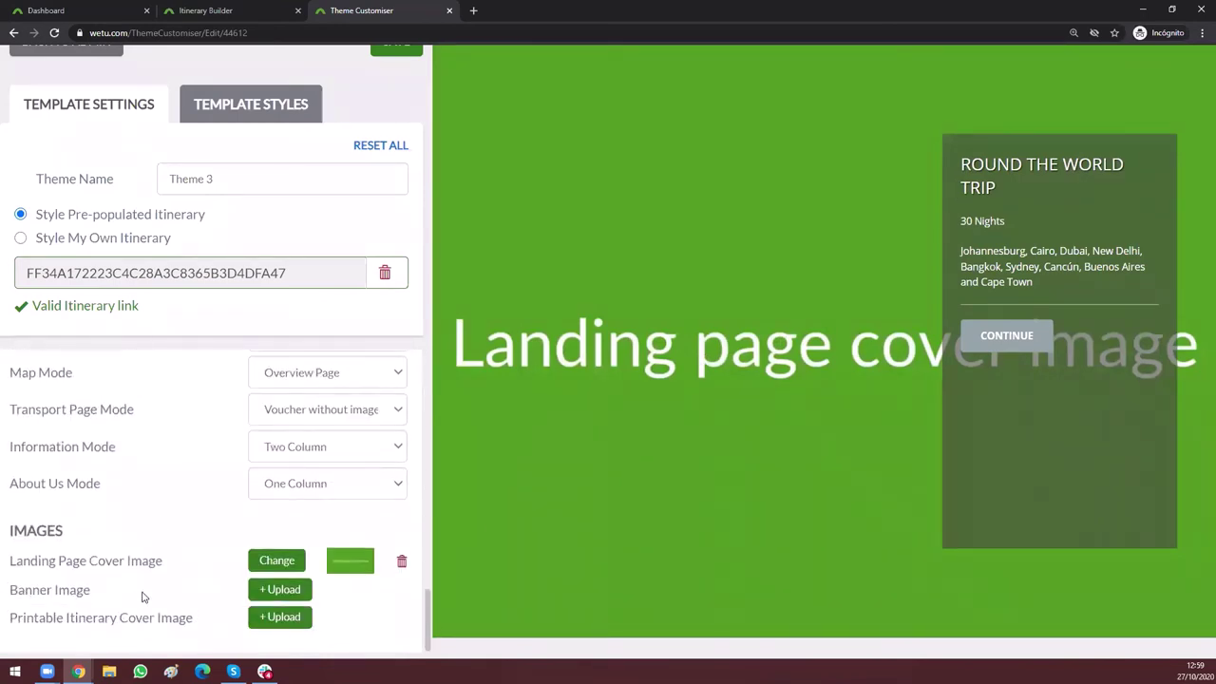
{"action": "left_click", "coordinate": [1006, 335]}
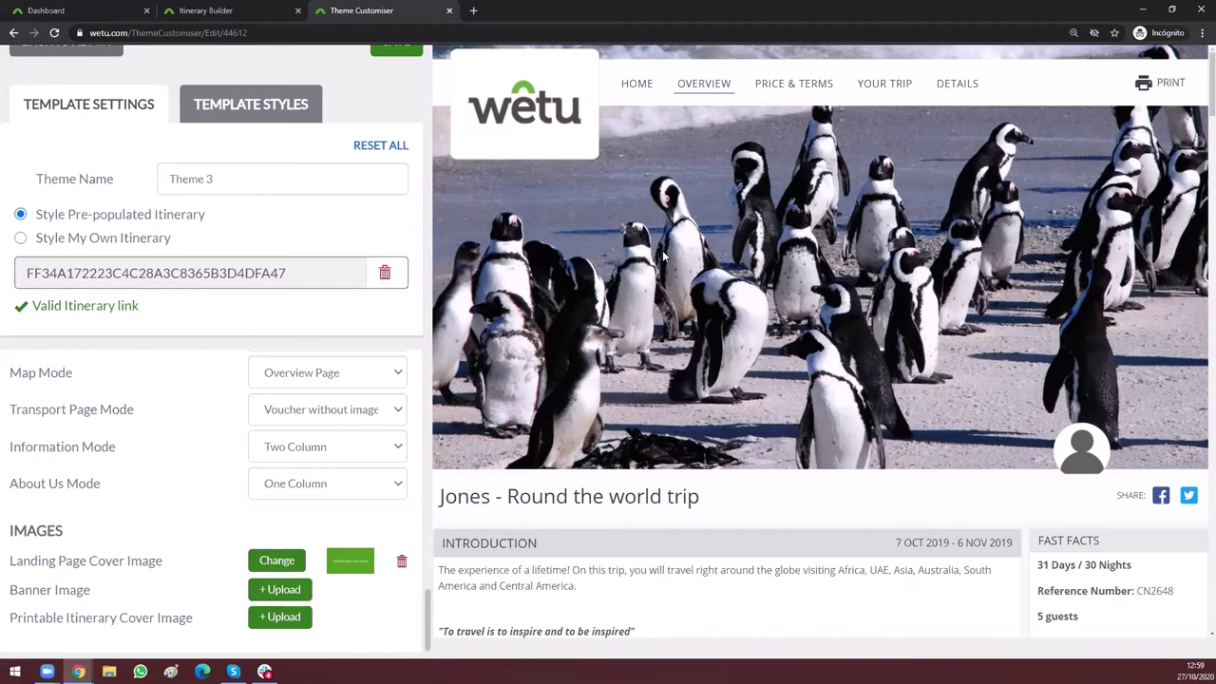
{"action": "mouse_move", "coordinate": [890, 86]}
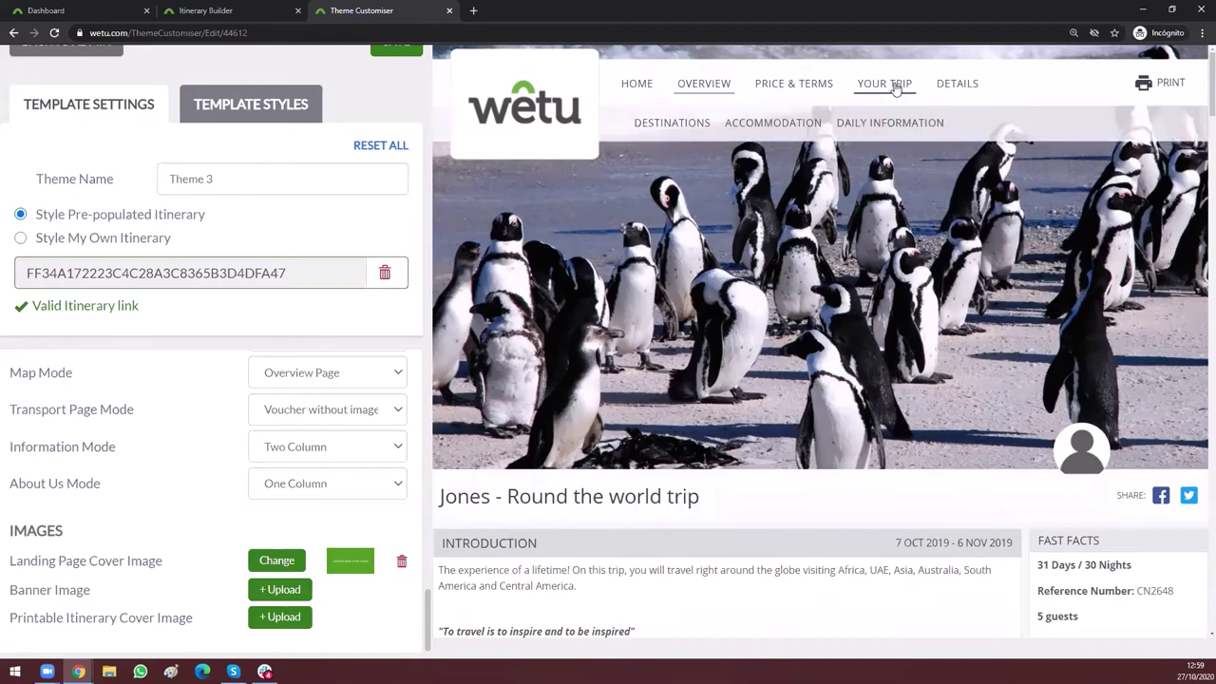
{"action": "left_click", "coordinate": [893, 123]}
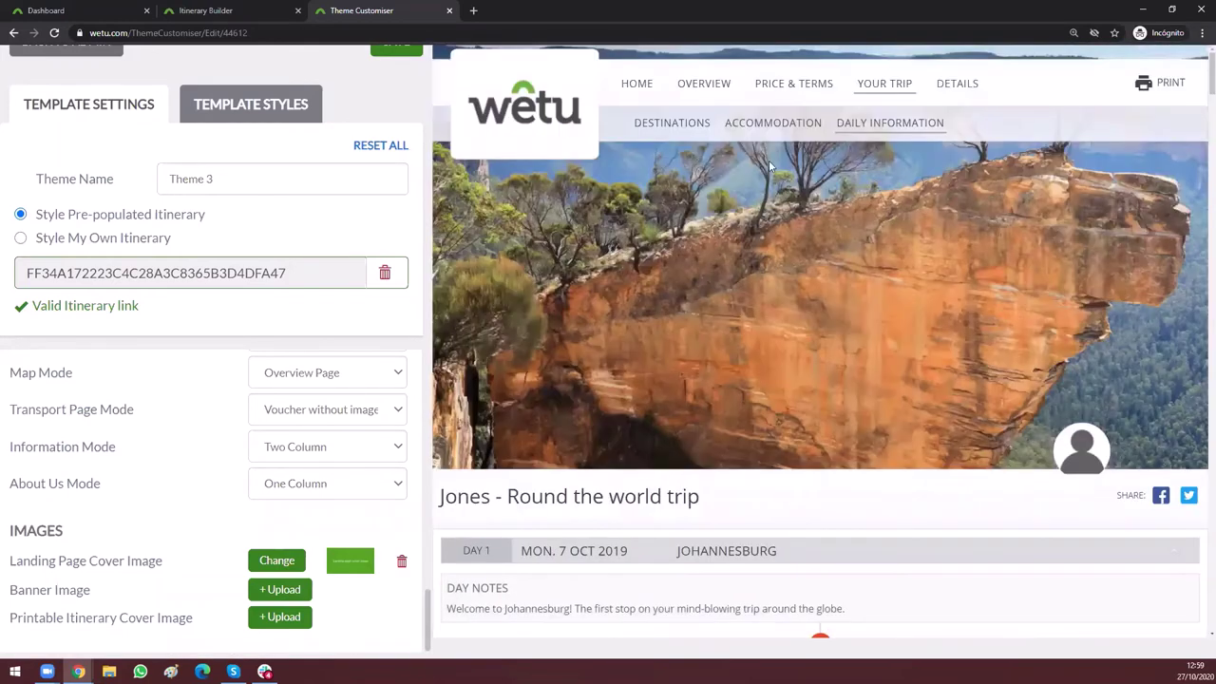
{"action": "mouse_move", "coordinate": [972, 83]}
{"action": "left_click", "coordinate": [793, 123]}
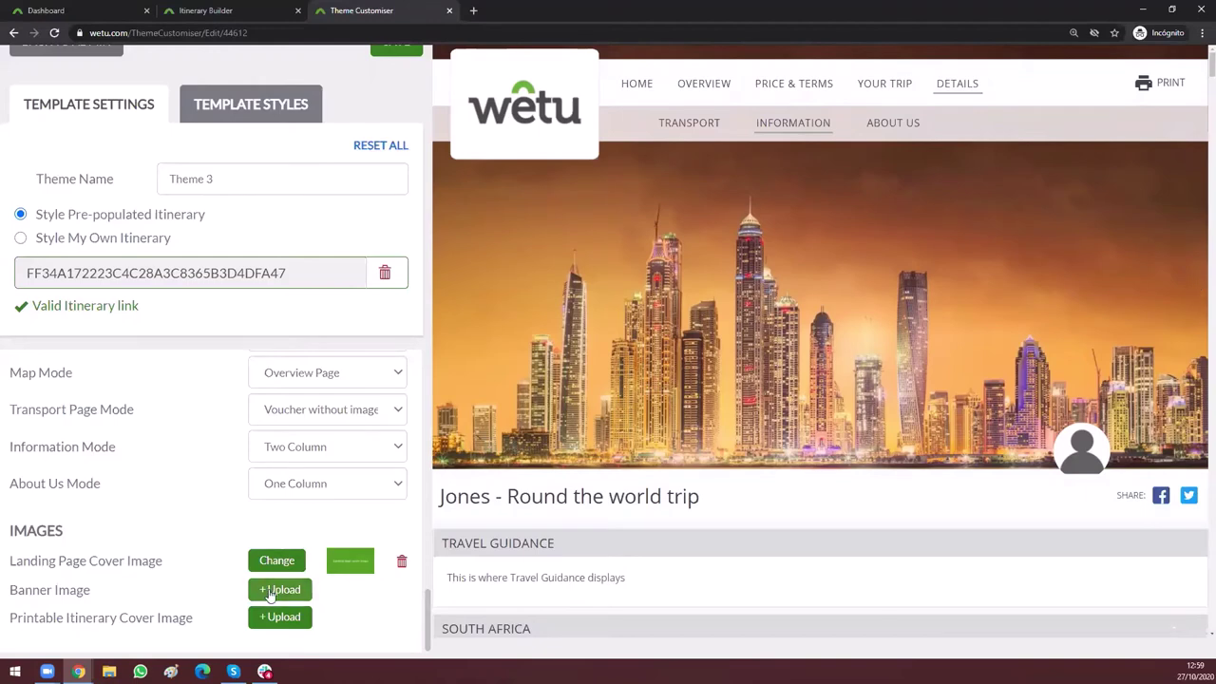
Step: Upload the green Custom Banner picture as the Banner Image and check it on the preview's Price & Terms page
{"action": "left_click", "coordinate": [304, 590]}
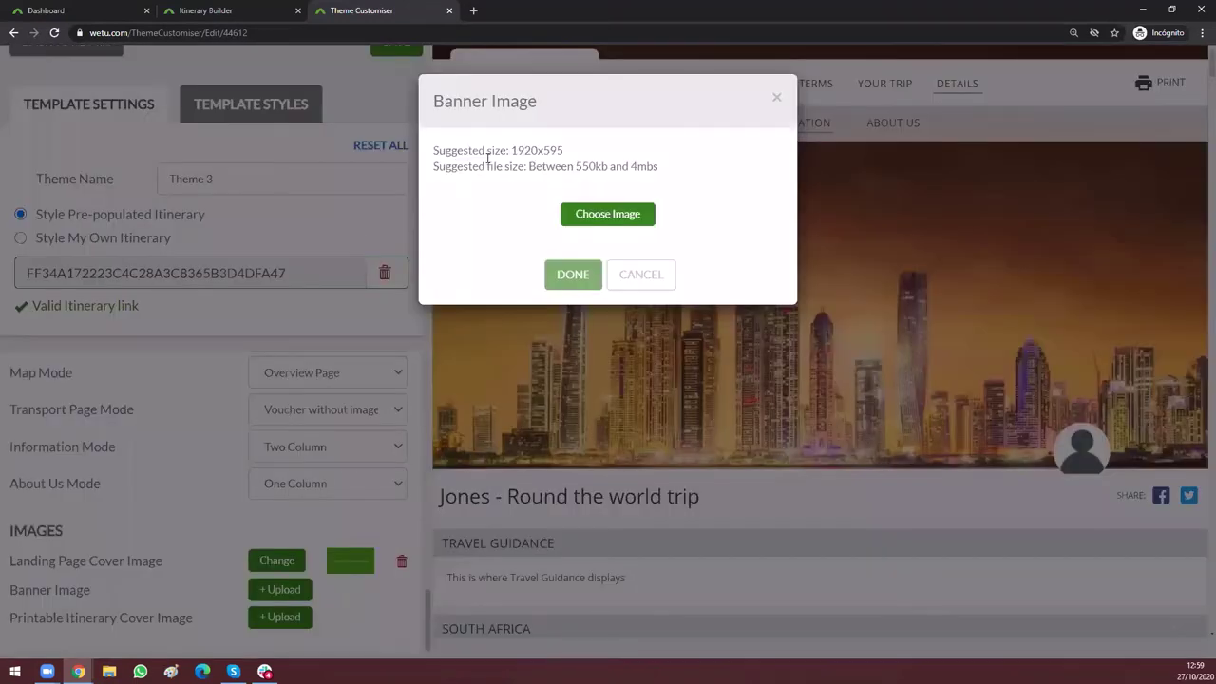
{"action": "left_click_drag", "start_coordinate": [439, 150], "coordinate": [565, 150]}
{"action": "left_click_drag", "start_coordinate": [702, 174], "coordinate": [703, 177]}
{"action": "left_click", "coordinate": [702, 177]}
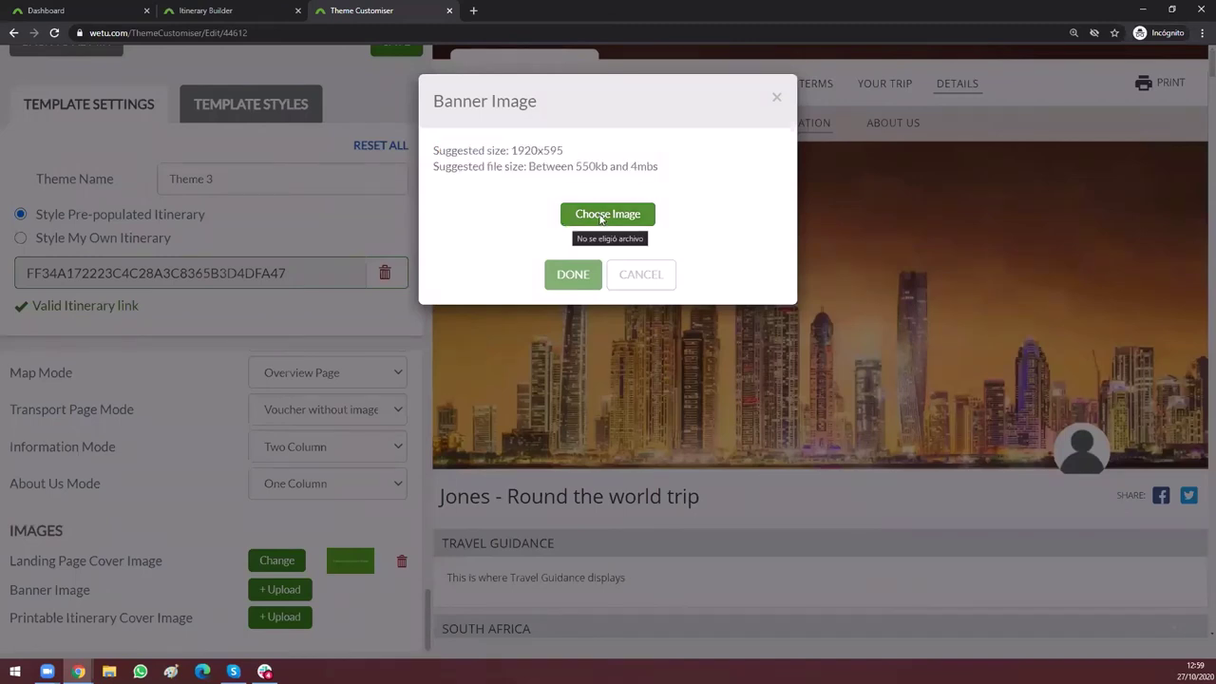
{"action": "left_click", "coordinate": [601, 217]}
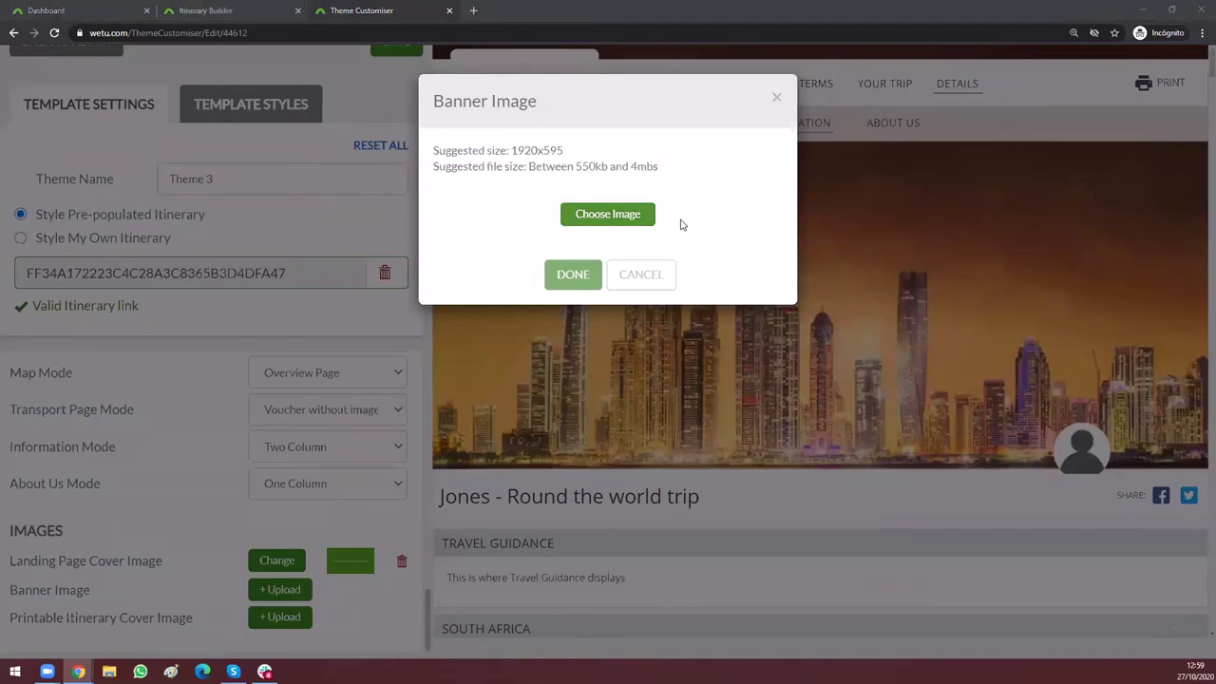
{"action": "double_click", "coordinate": [148, 273]}
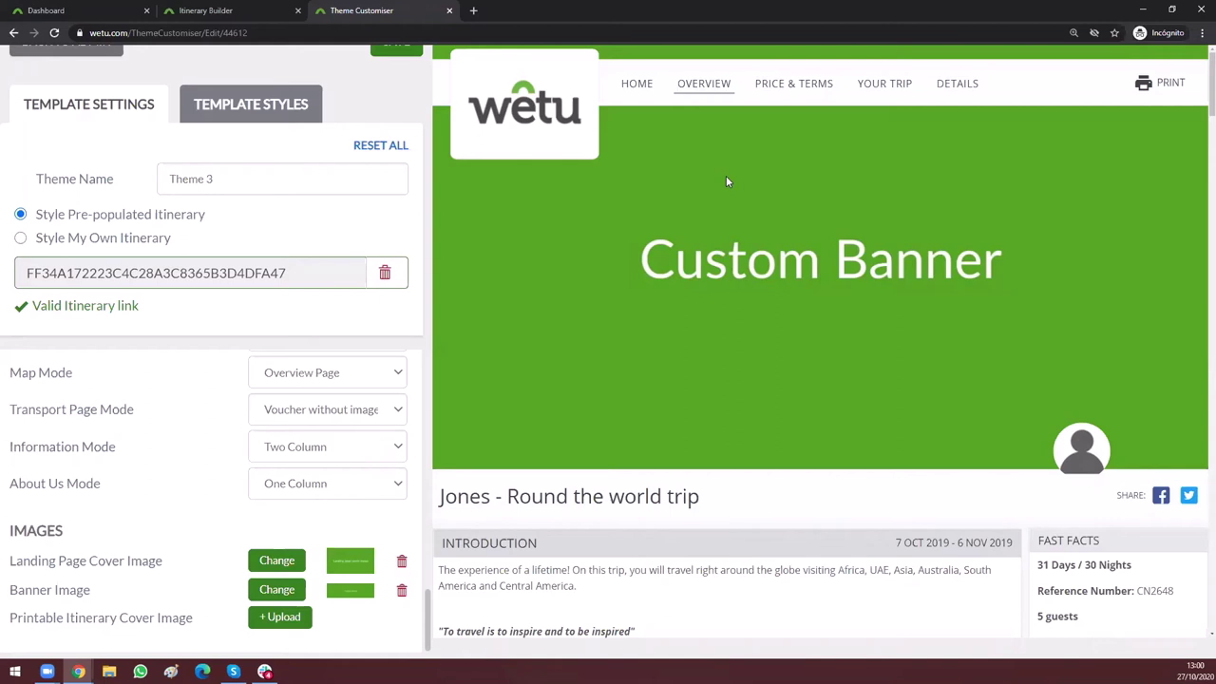
{"action": "left_click", "coordinate": [807, 88]}
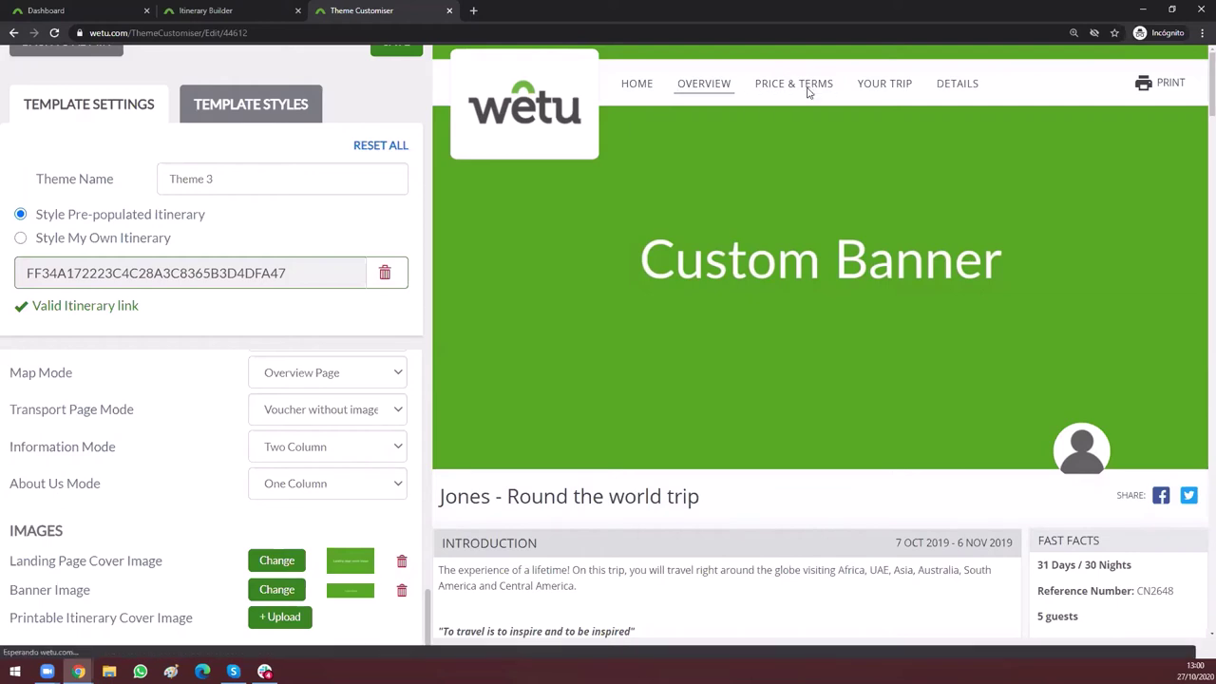
{"action": "mouse_move", "coordinate": [967, 93]}
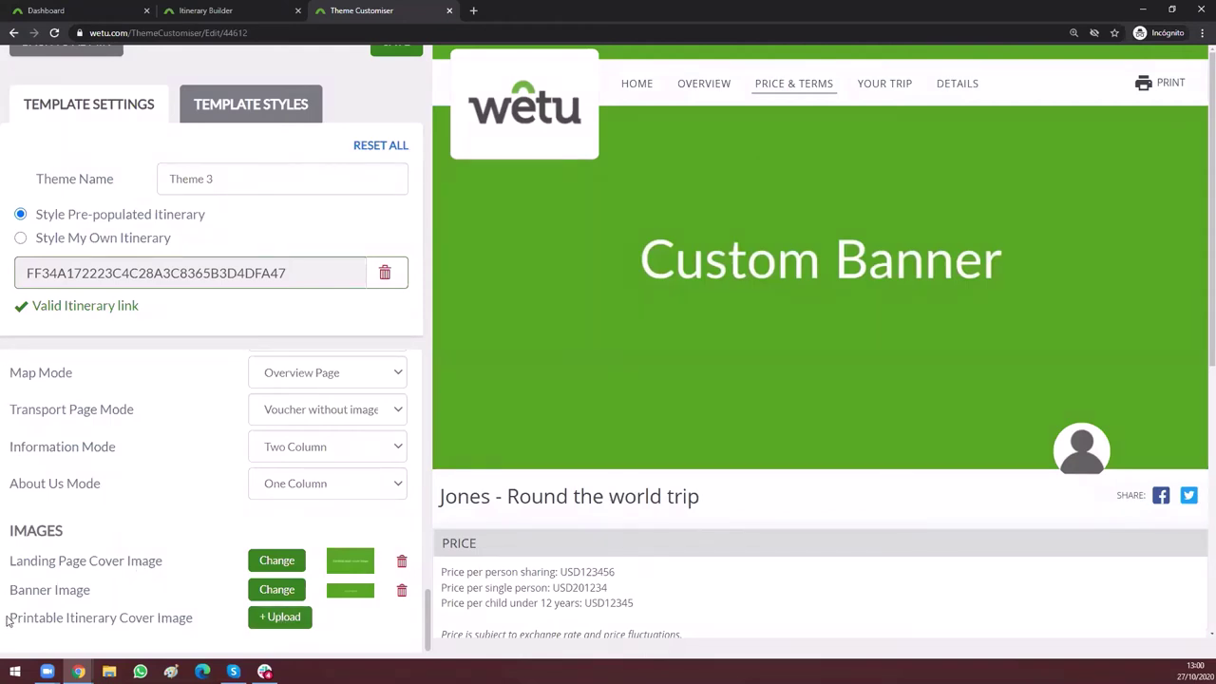
Step: Check the suggested sizes for the Printable Itinerary Cover Image upload and close the dialog without choosing a picture
{"action": "left_click_drag", "start_coordinate": [196, 618], "coordinate": [23, 619]}
{"action": "left_click", "coordinate": [52, 620]}
{"action": "left_click", "coordinate": [281, 626]}
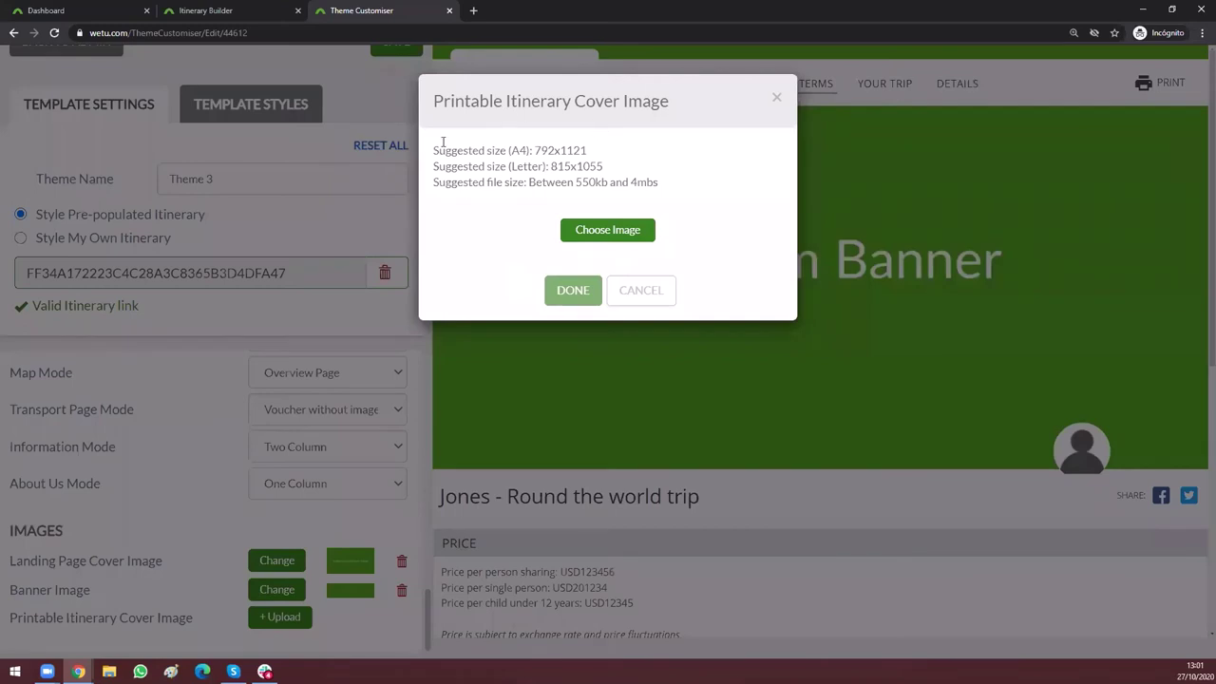
{"action": "left_click_drag", "start_coordinate": [434, 149], "coordinate": [678, 192]}
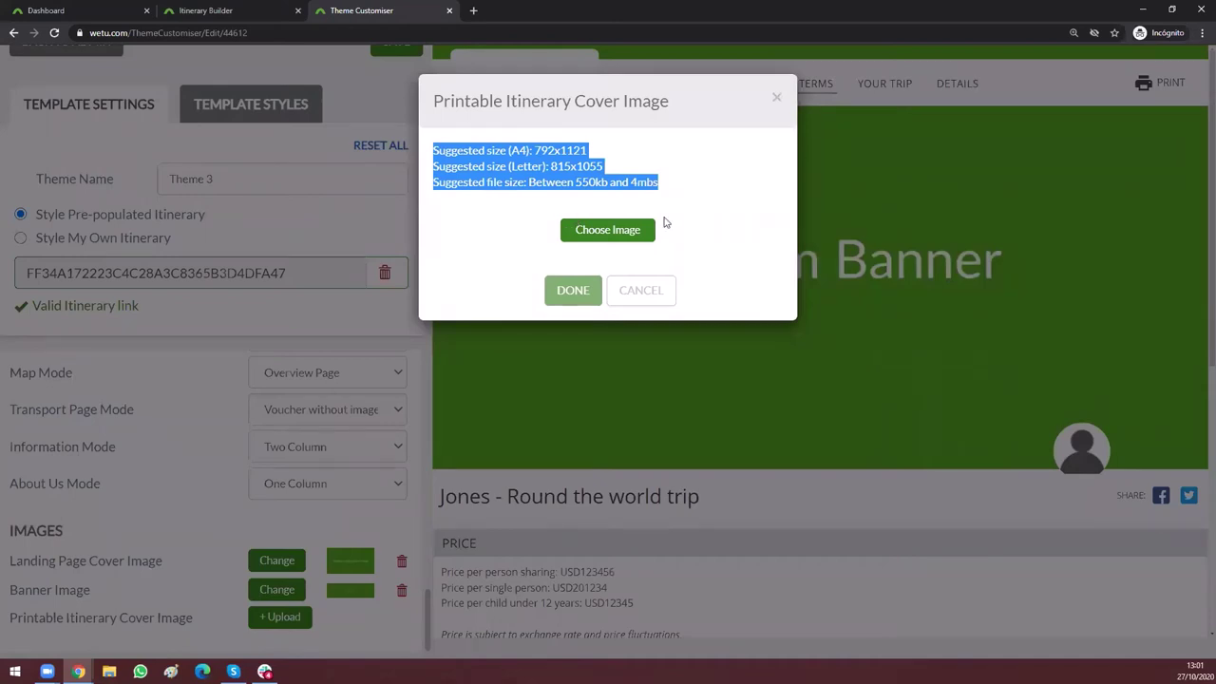
{"action": "left_click", "coordinate": [776, 99]}
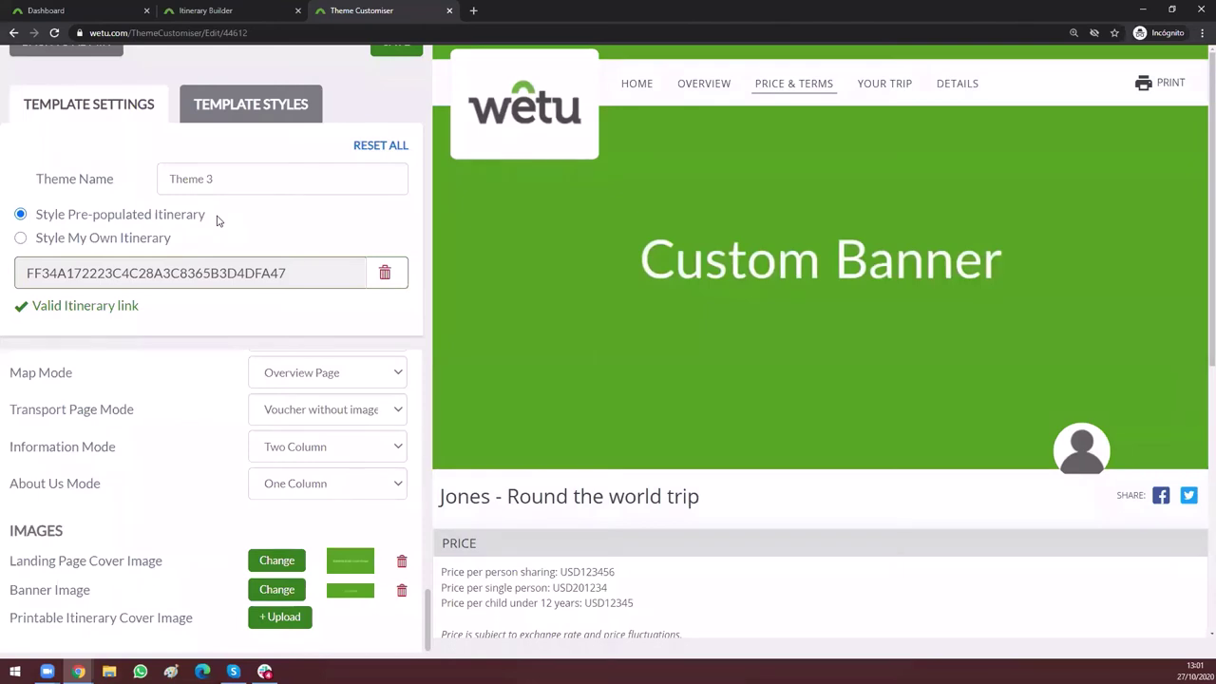
{"action": "double_click", "coordinate": [233, 182]}
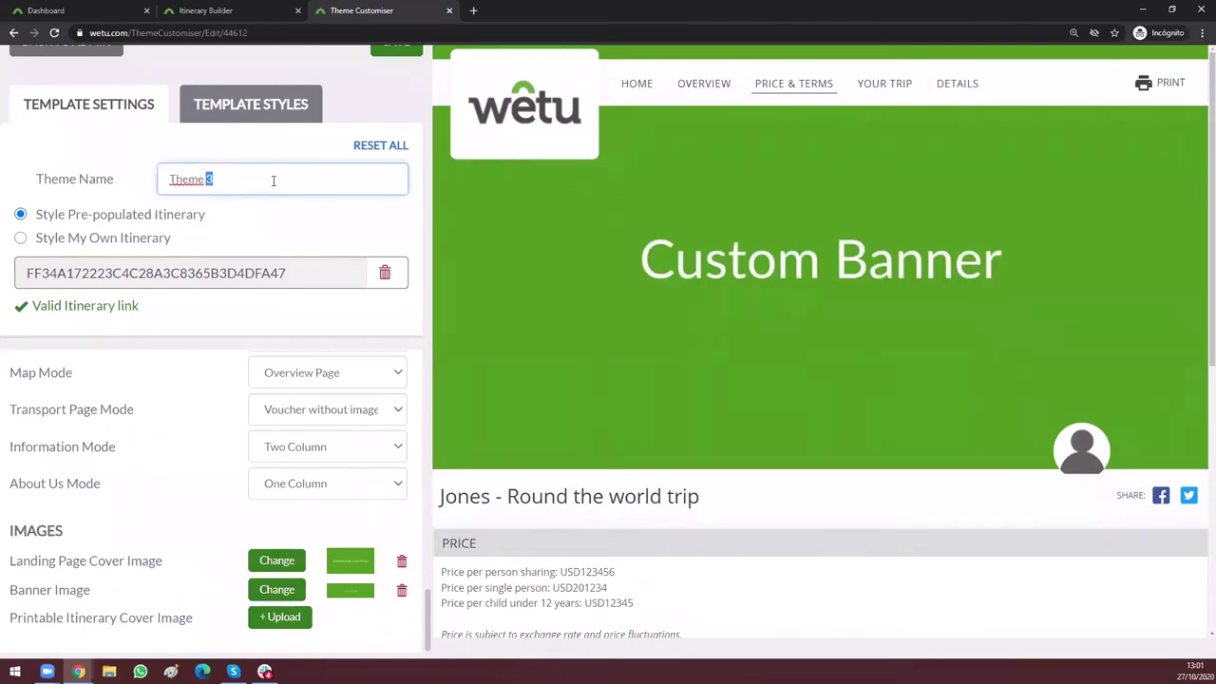
{"action": "left_click", "coordinate": [297, 181]}
{"action": "triple_click", "coordinate": [195, 181]}
{"action": "left_click", "coordinate": [272, 181]}
Step: Delete the custom Landing Page Cover Image and the custom Banner Image, confirming both deletions
{"action": "left_click", "coordinate": [402, 562]}
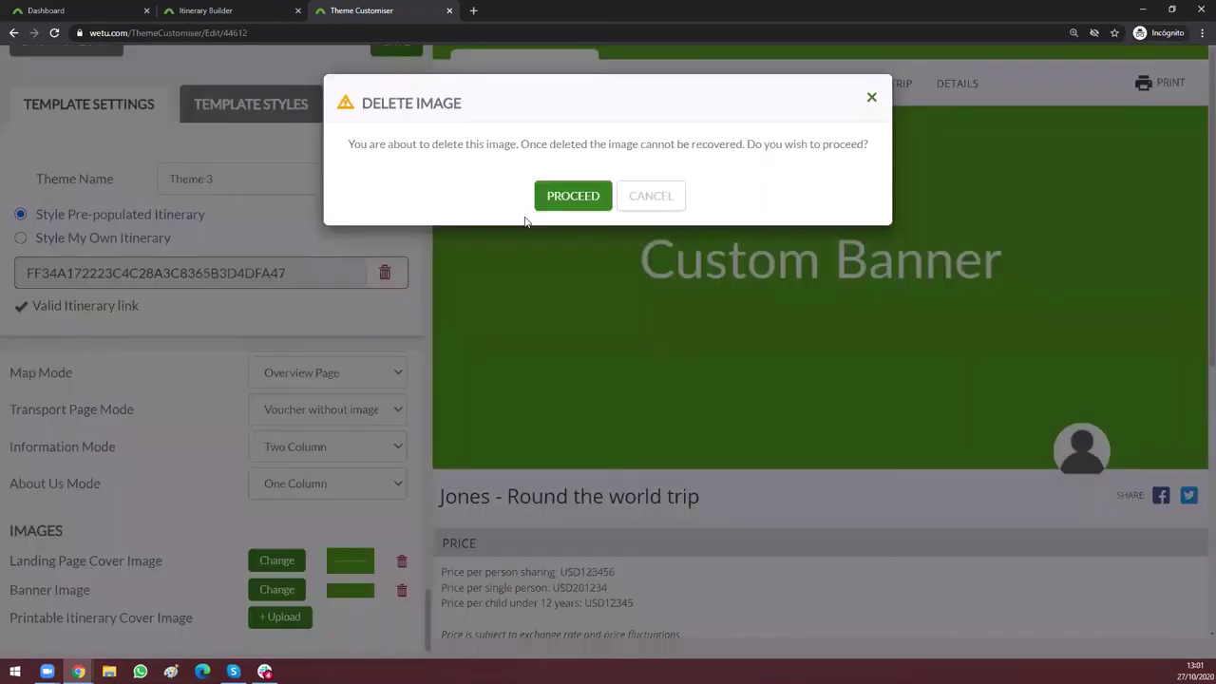
{"action": "key", "text": "Return"}
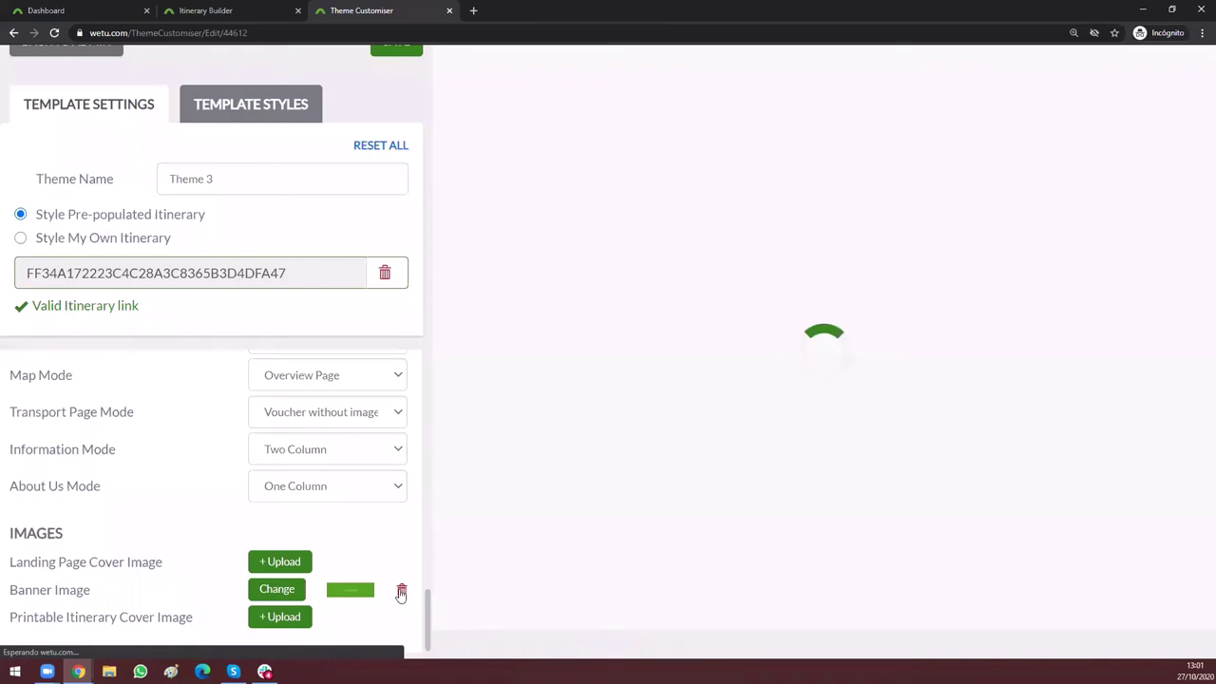
{"action": "key", "text": "Return"}
{"action": "key", "text": "Return"}
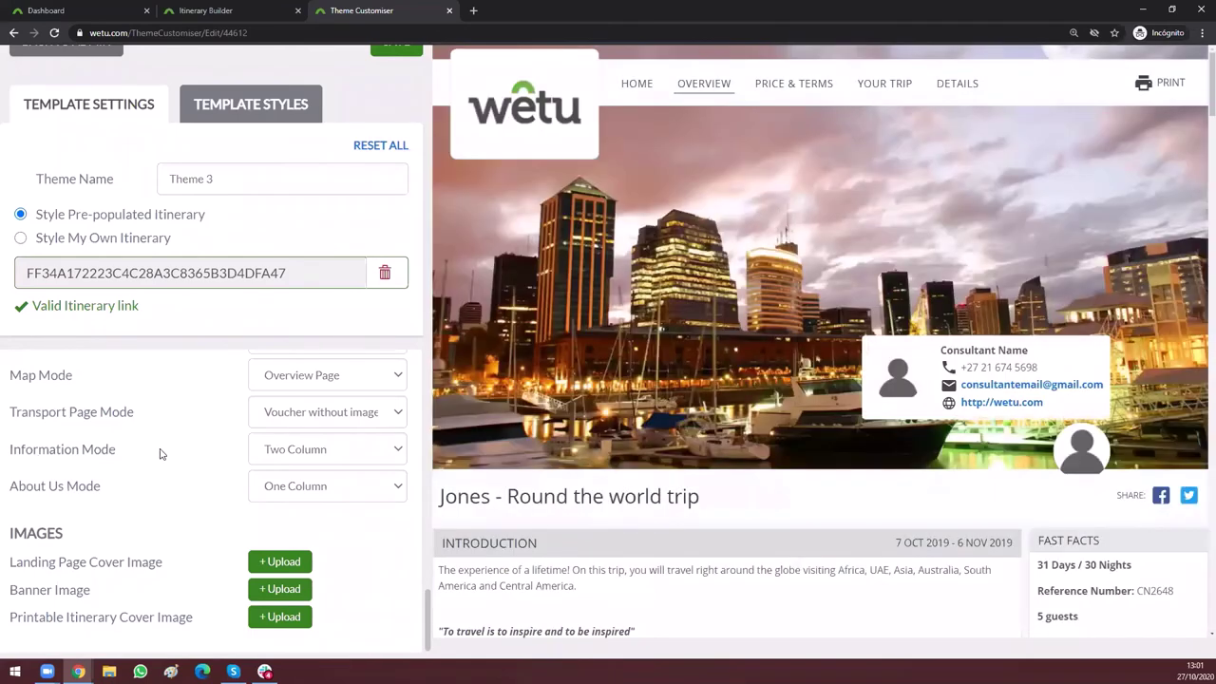
Step: Review the template settings, open the template styles and look through the list of Wetu default styles
{"action": "scroll", "coordinate": [146, 483], "scroll_direction": "up", "scroll_amount": 6}
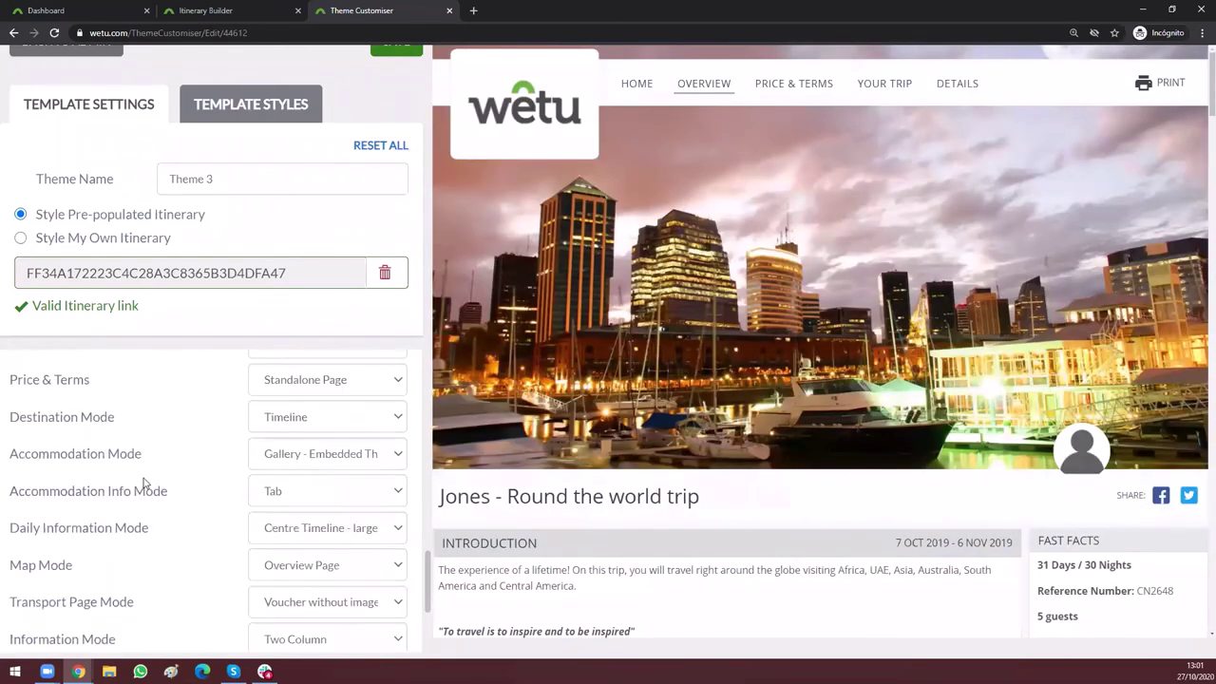
{"action": "scroll", "coordinate": [144, 480], "scroll_direction": "up", "scroll_amount": 6}
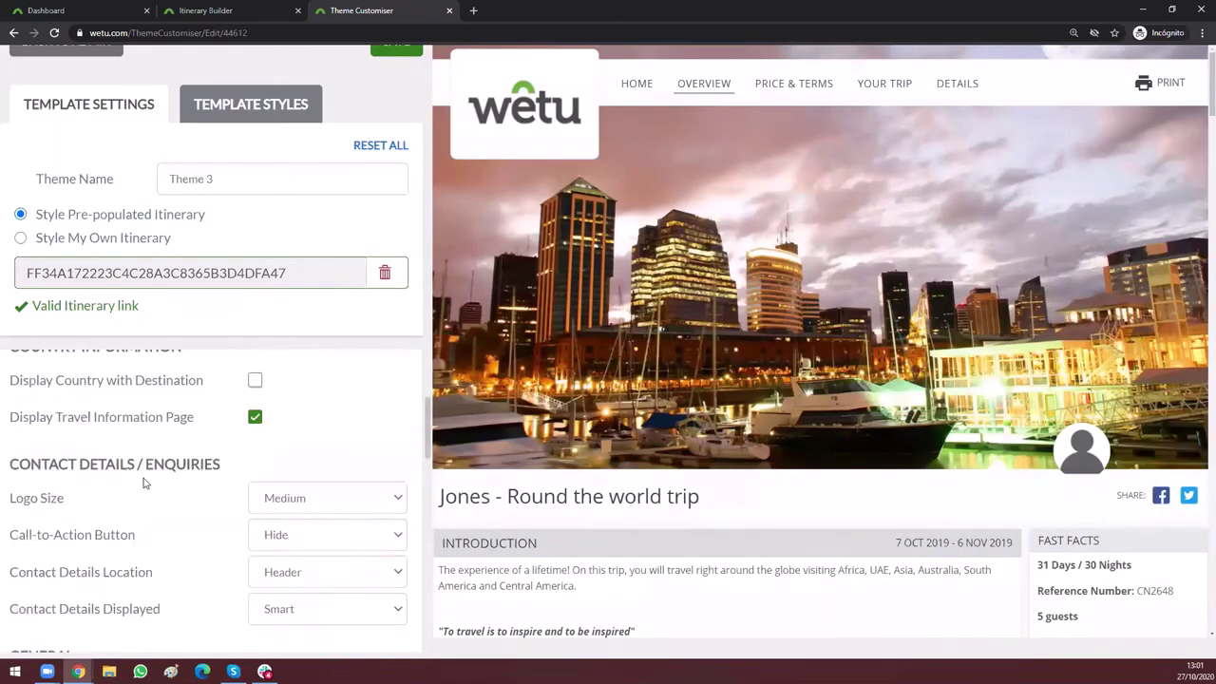
{"action": "left_click", "coordinate": [251, 104]}
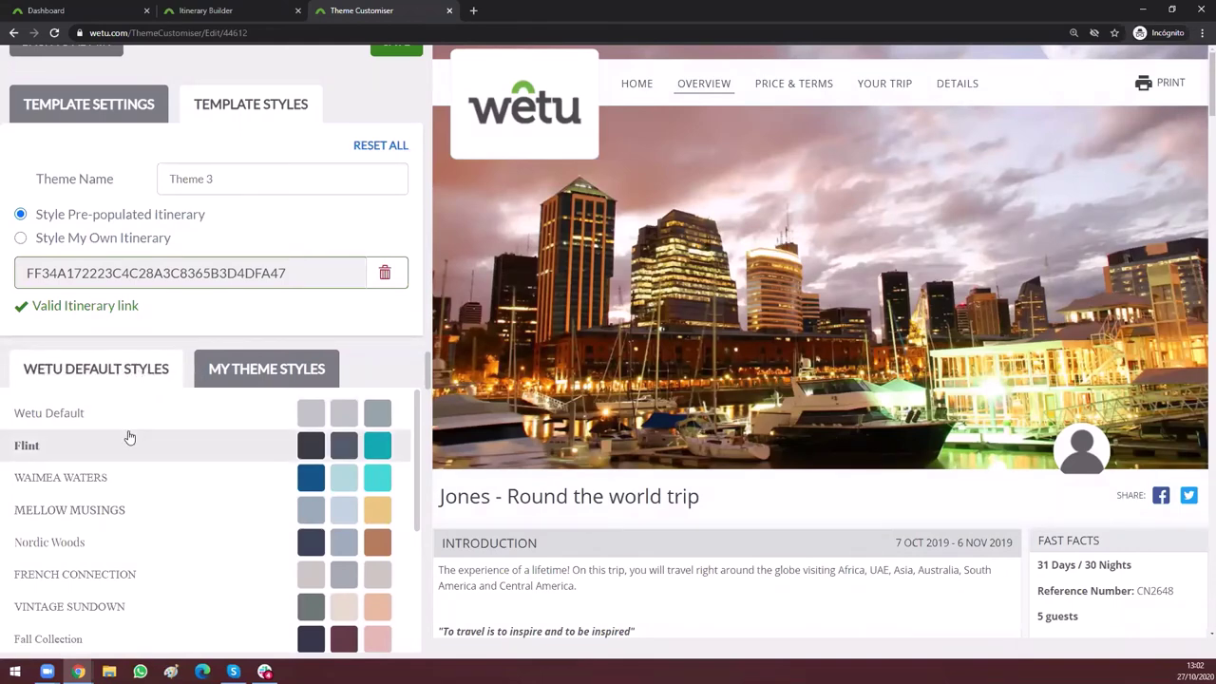
{"action": "scroll", "coordinate": [131, 439], "scroll_direction": "down", "scroll_amount": 3}
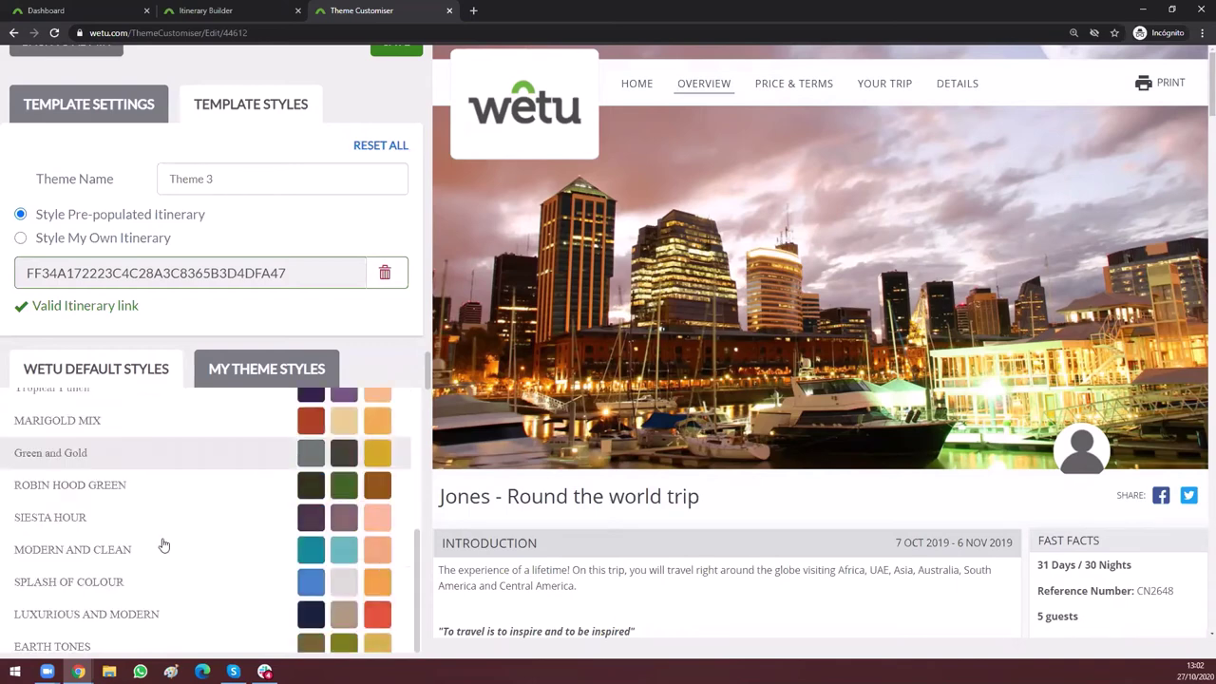
{"action": "scroll", "coordinate": [168, 591], "scroll_direction": "down", "scroll_amount": 3}
{"action": "scroll", "coordinate": [141, 516], "scroll_direction": "up", "scroll_amount": 3}
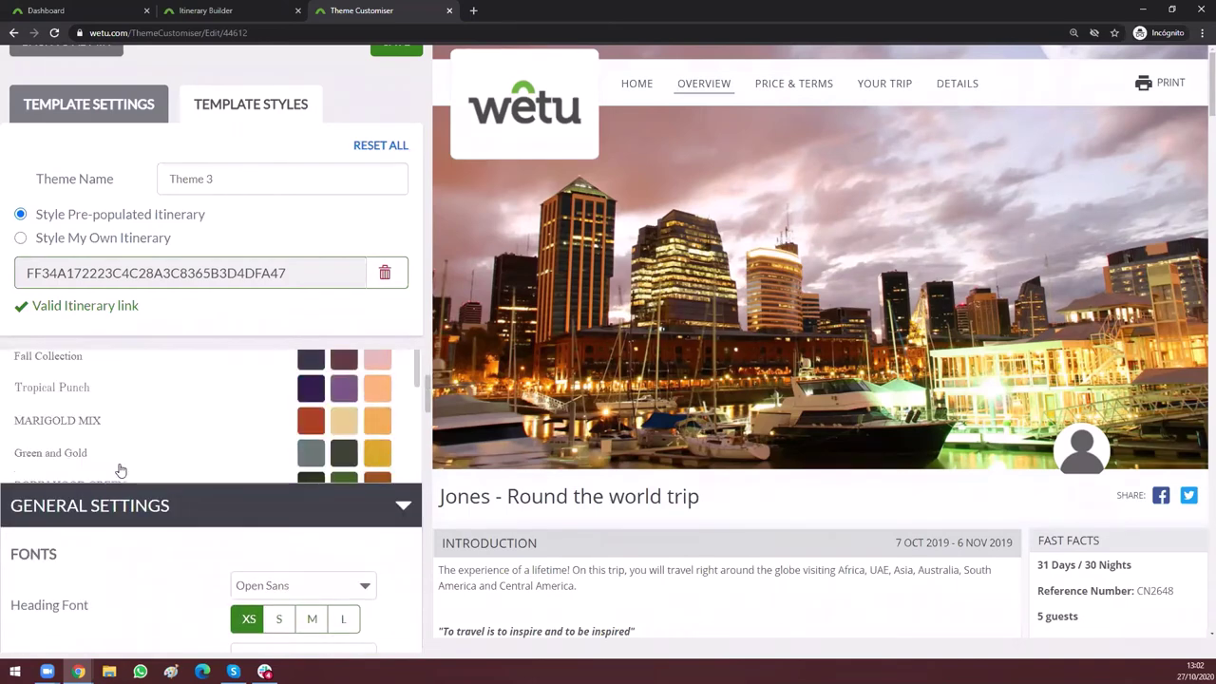
{"action": "scroll", "coordinate": [121, 470], "scroll_direction": "up", "scroll_amount": 6}
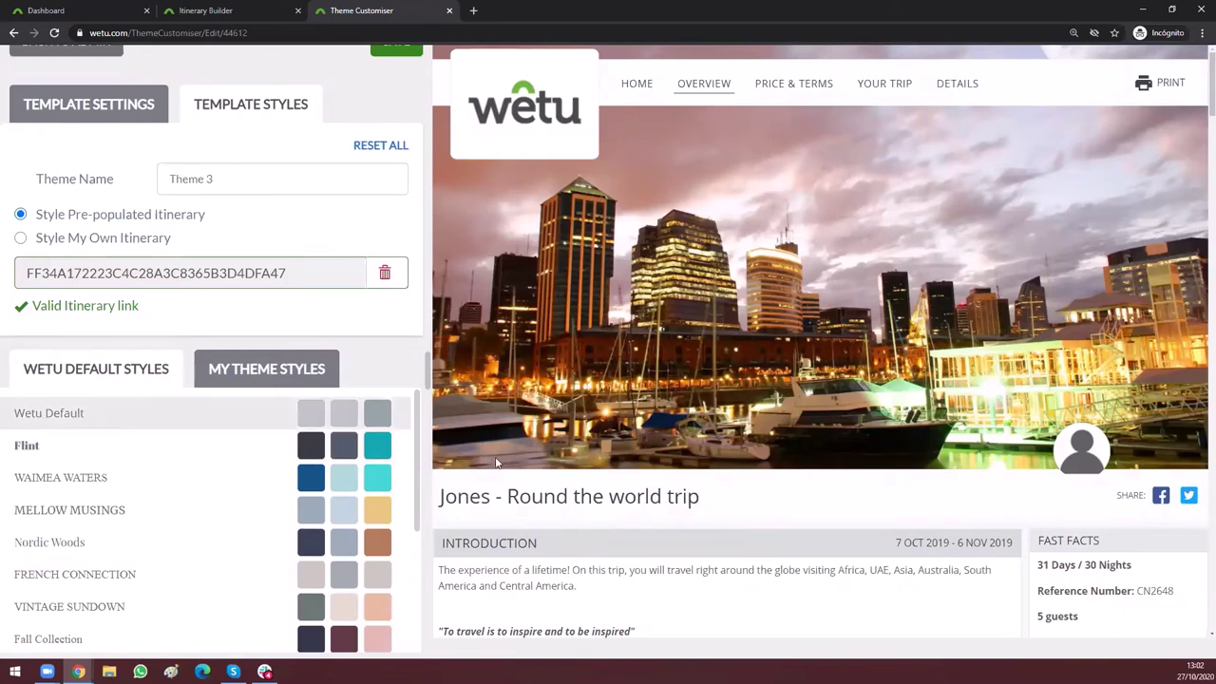
Step: Try the Vintage Sundown and Tropical Punch default styles and compare them on the preview's Overview page
{"action": "left_click", "coordinate": [121, 618]}
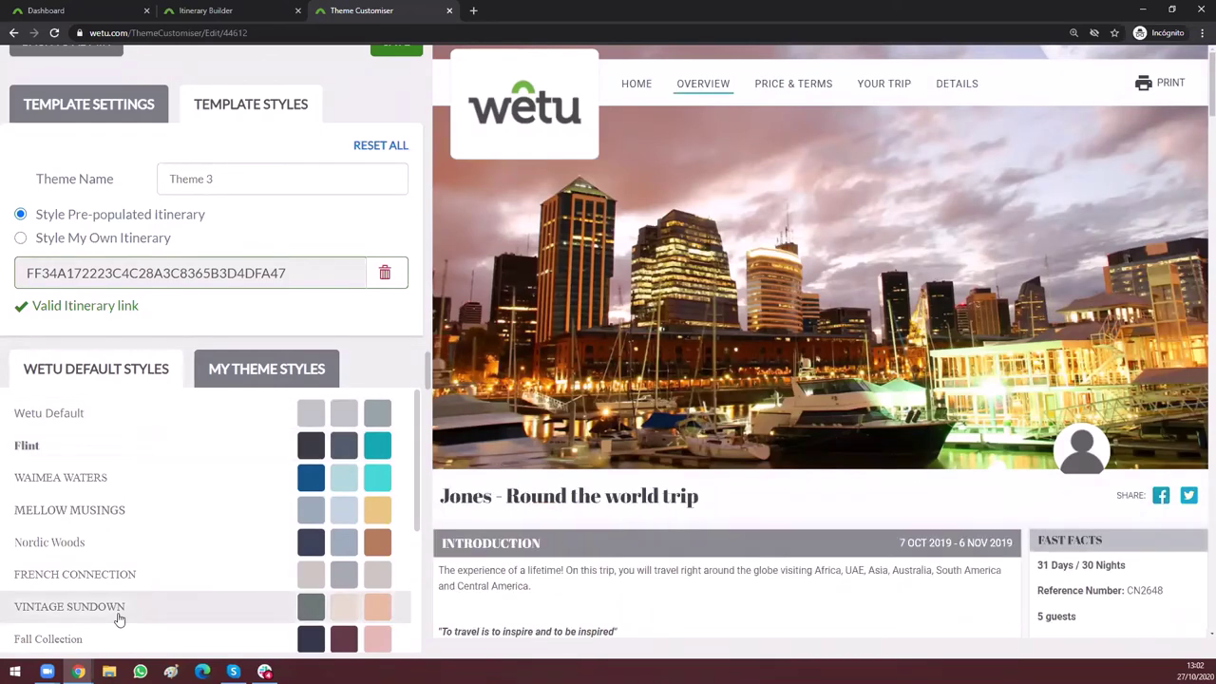
{"action": "left_click", "coordinate": [85, 547]}
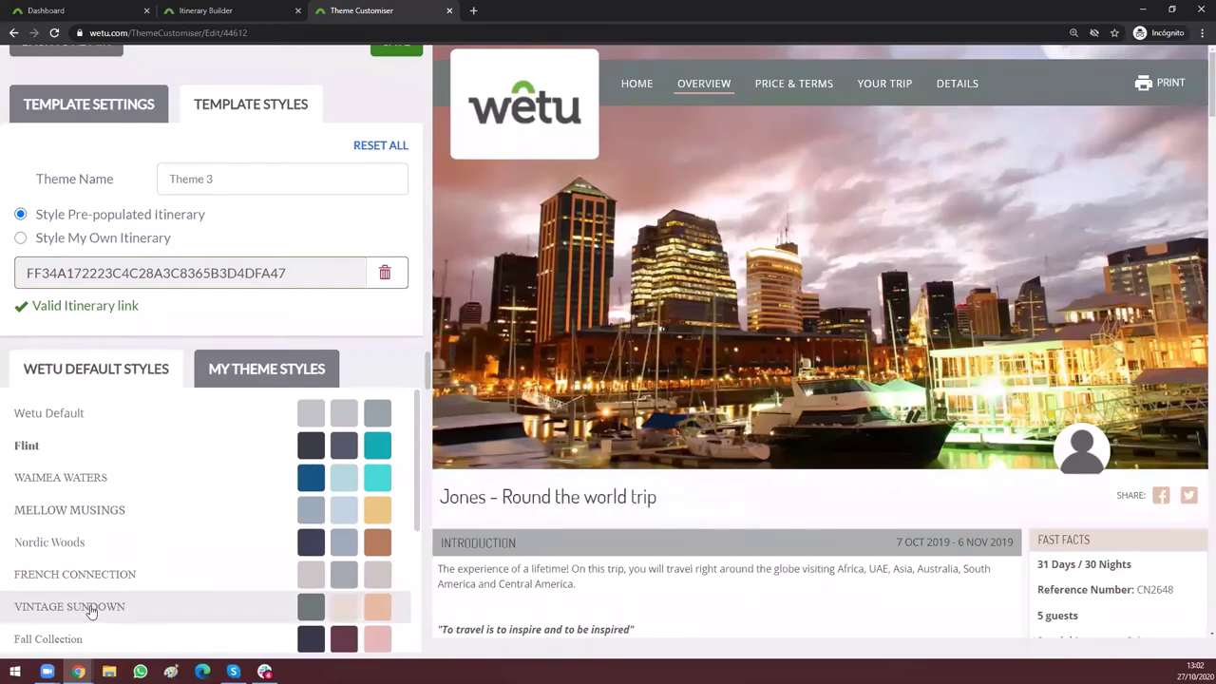
{"action": "scroll", "coordinate": [91, 611], "scroll_direction": "down", "scroll_amount": 1}
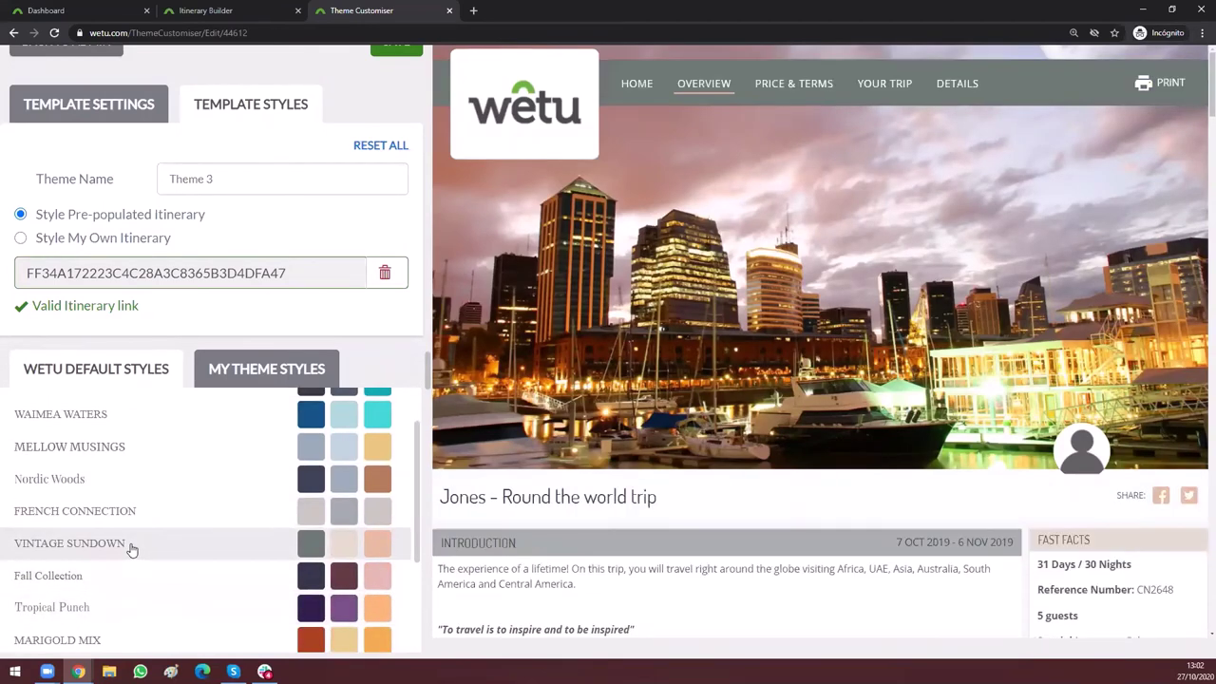
{"action": "scroll", "coordinate": [131, 549], "scroll_direction": "down", "scroll_amount": 2}
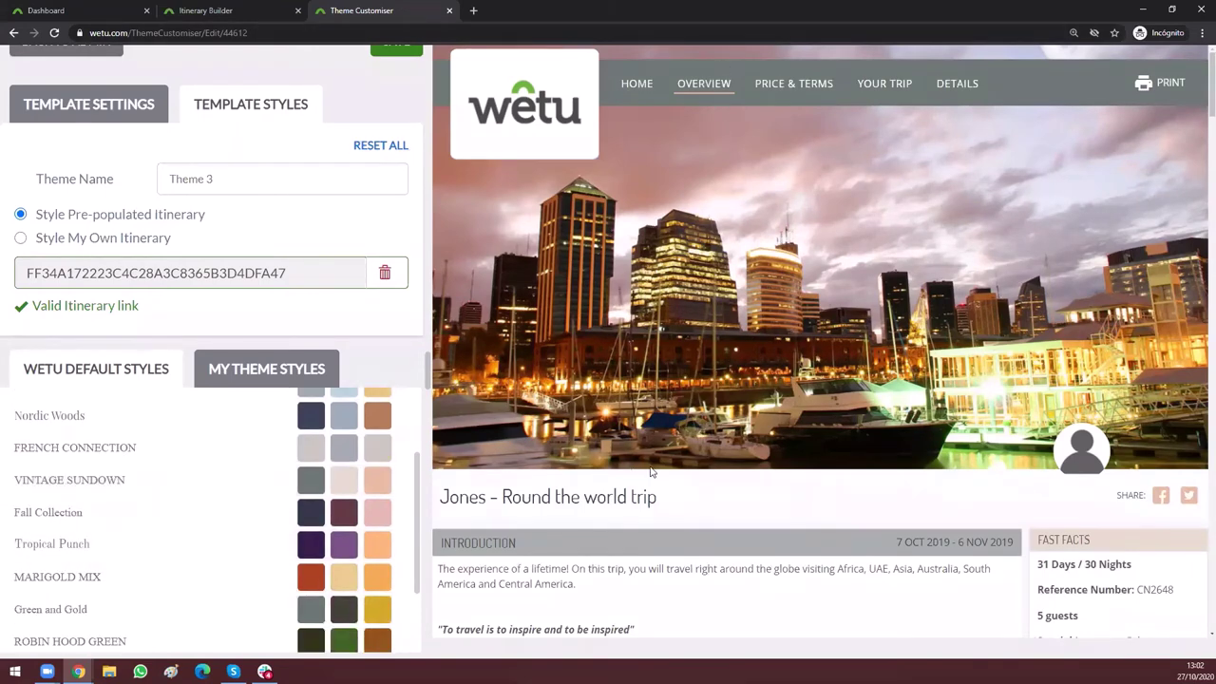
{"action": "scroll", "coordinate": [534, 525], "scroll_direction": "down", "scroll_amount": 4}
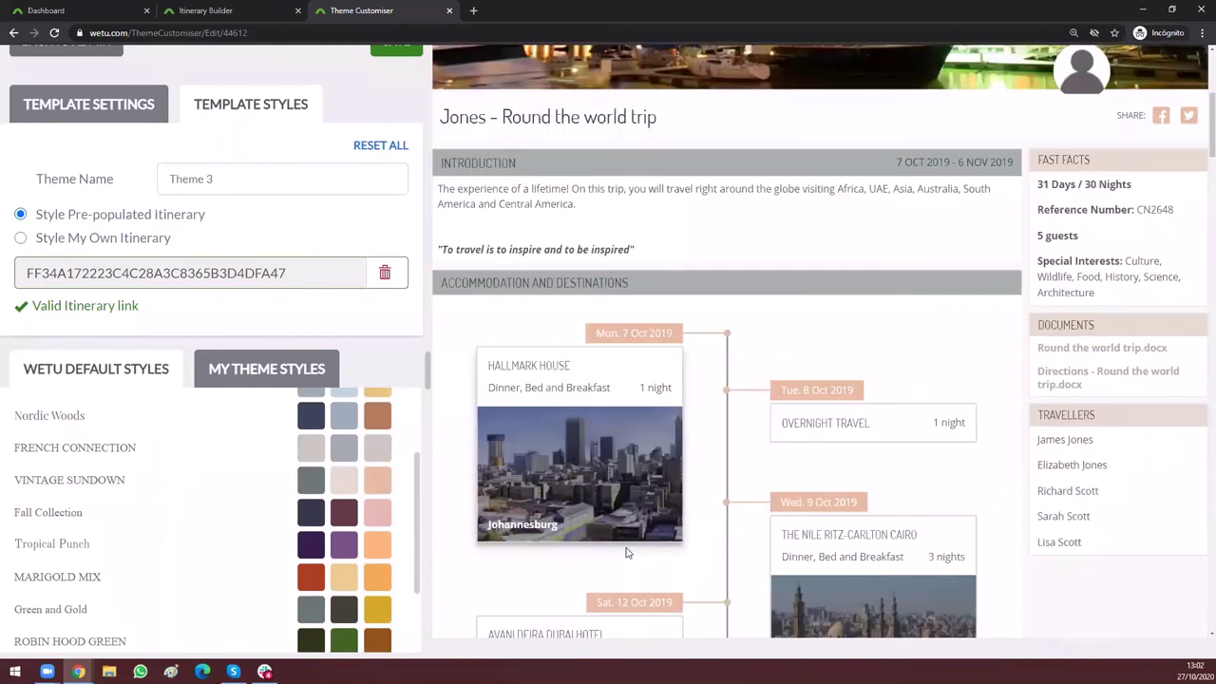
{"action": "left_click", "coordinate": [88, 545]}
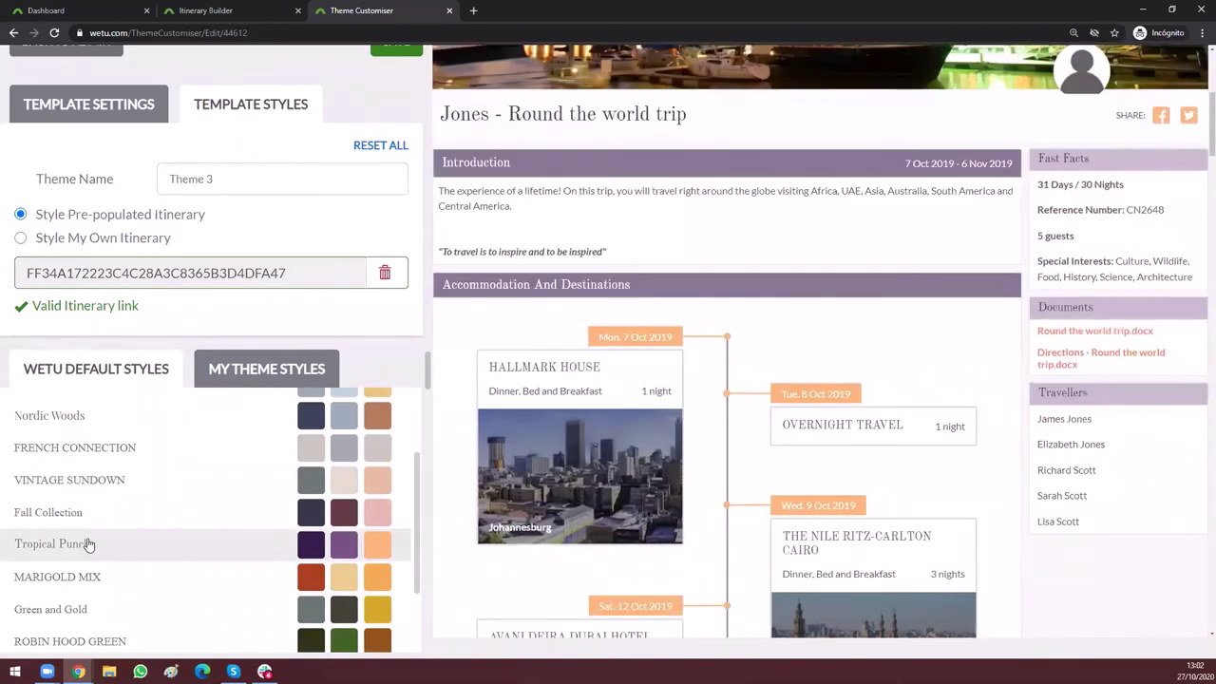
Step: Apply the Robin Hood Green default style and check it on the preview's Overview page
{"action": "scroll", "coordinate": [88, 560], "scroll_direction": "down", "scroll_amount": 2}
{"action": "left_click", "coordinate": [89, 580]}
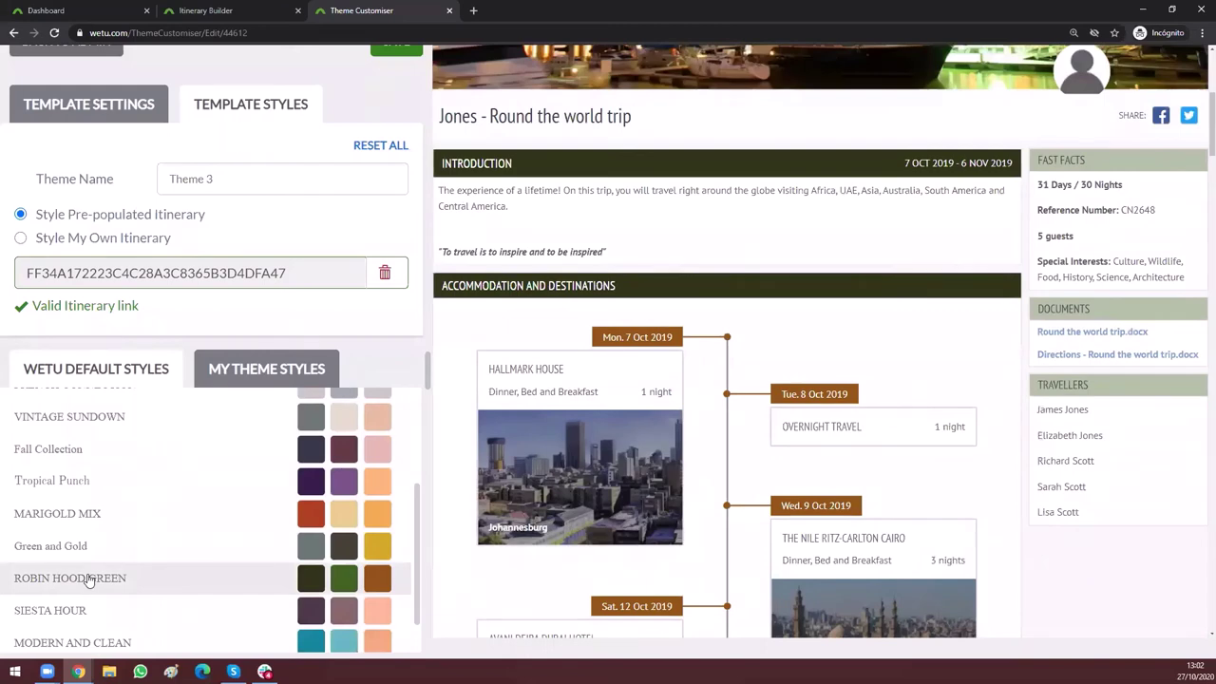
{"action": "scroll", "coordinate": [678, 337], "scroll_direction": "up", "scroll_amount": 1}
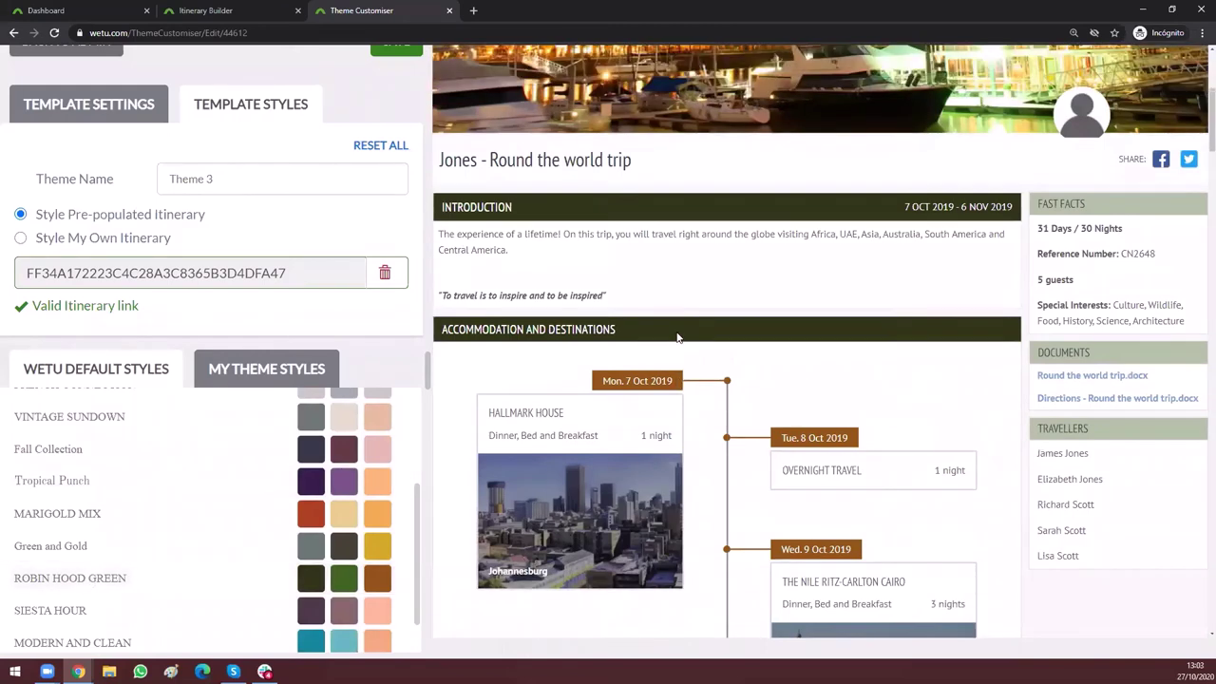
{"action": "scroll", "coordinate": [677, 337], "scroll_direction": "up", "scroll_amount": 4}
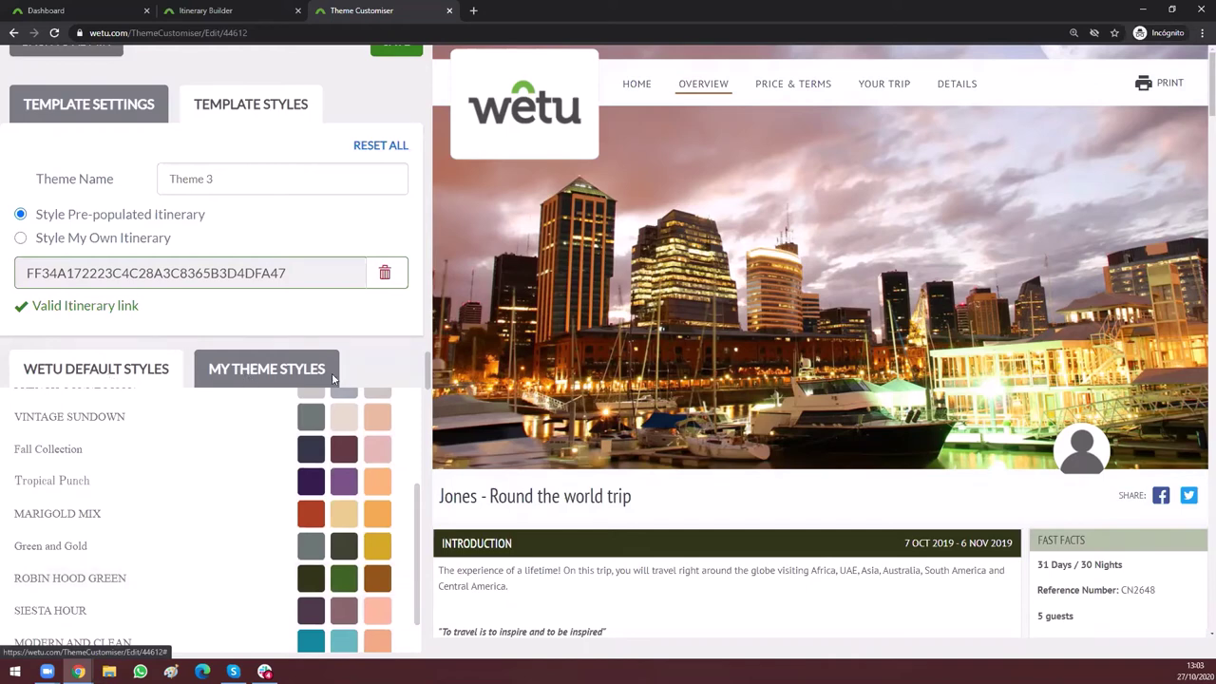
Step: Look at the saved styles under My Theme Styles and return to the Wetu default styles
{"action": "left_click", "coordinate": [264, 375]}
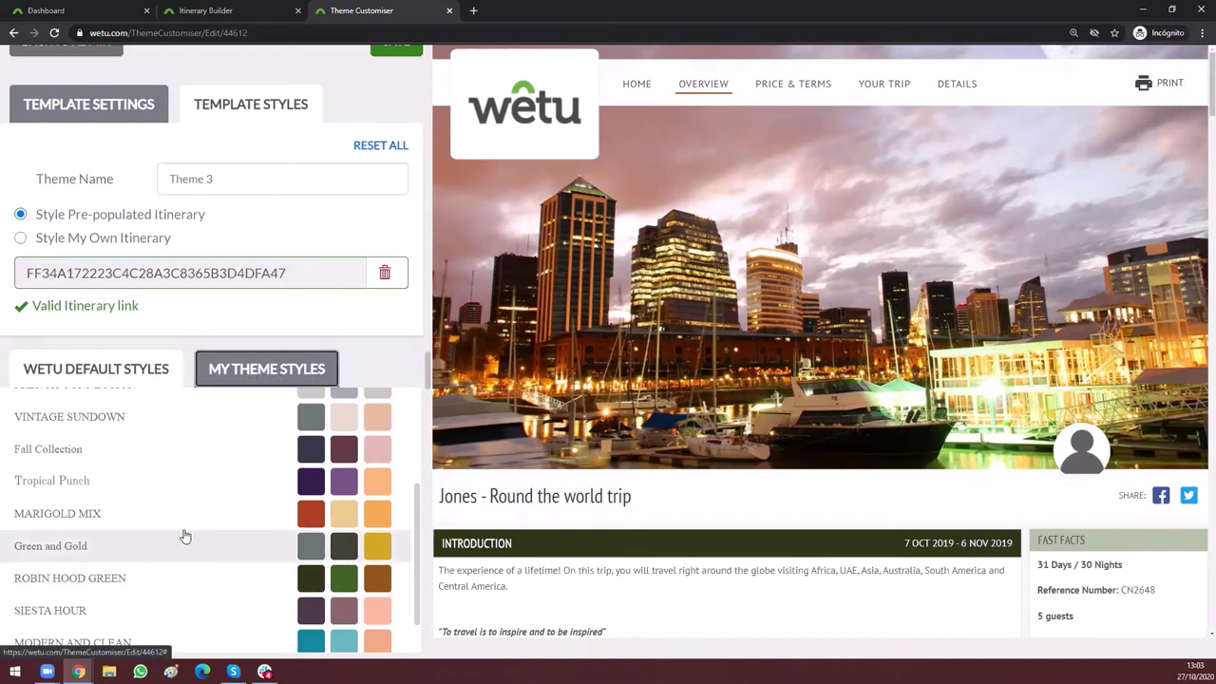
{"action": "left_click", "coordinate": [302, 374]}
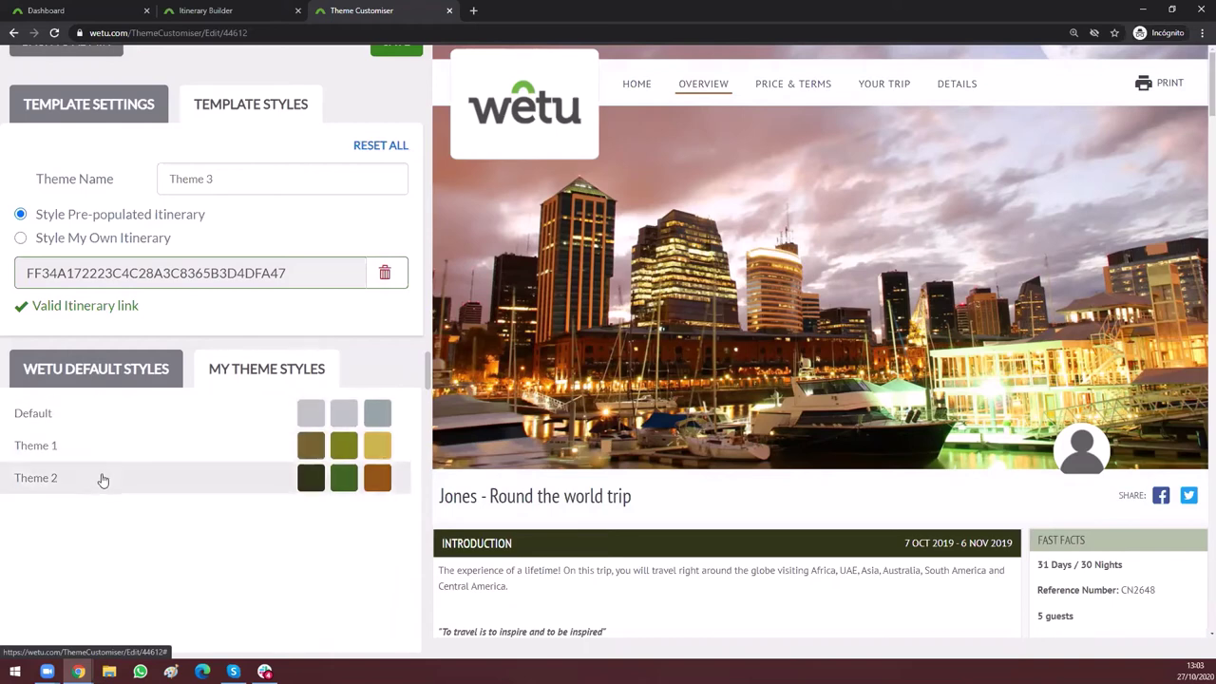
{"action": "left_click", "coordinate": [100, 375]}
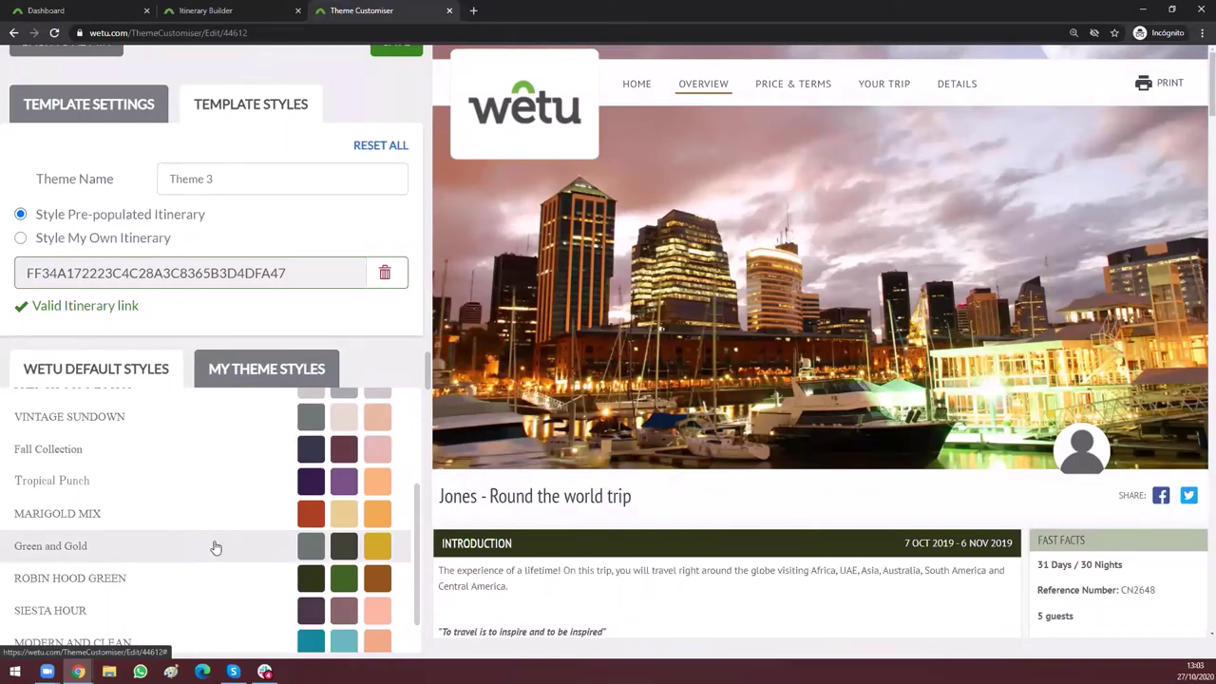
Step: Browse the available typefaces in the General Settings and set the Heading Font to Lato
{"action": "scroll", "coordinate": [215, 547], "scroll_direction": "down", "scroll_amount": 3}
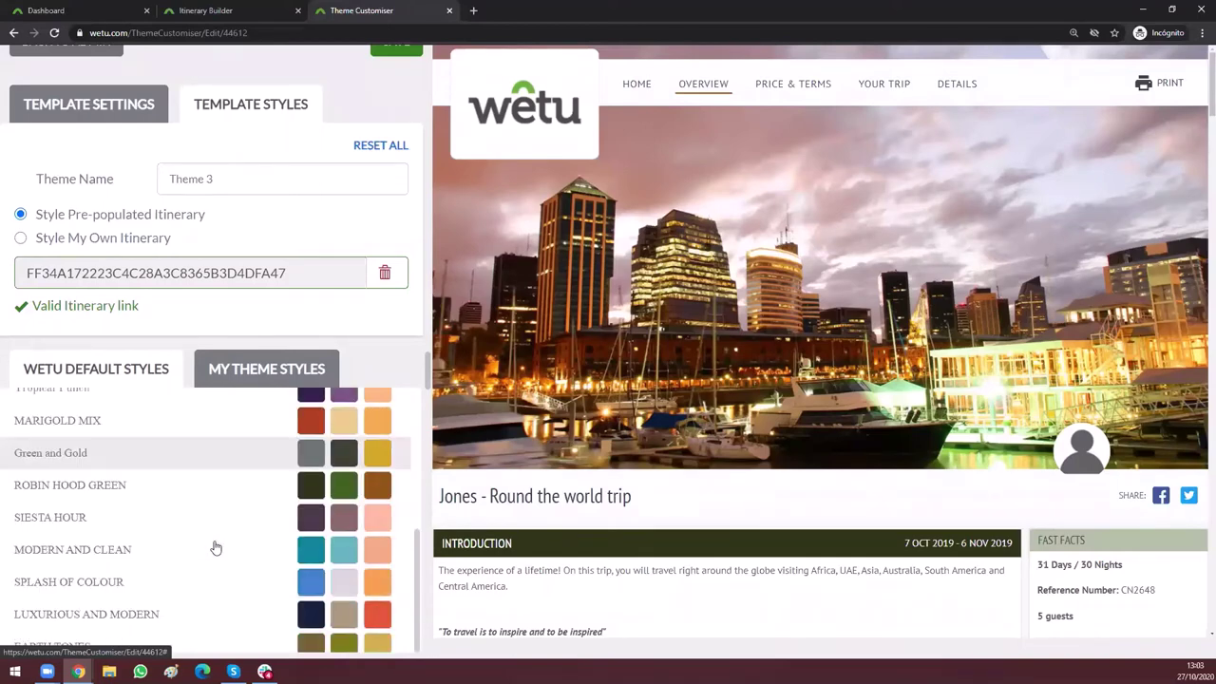
{"action": "scroll", "coordinate": [370, 563], "scroll_direction": "down", "scroll_amount": 2}
{"action": "scroll", "coordinate": [370, 563], "scroll_direction": "down", "scroll_amount": 2}
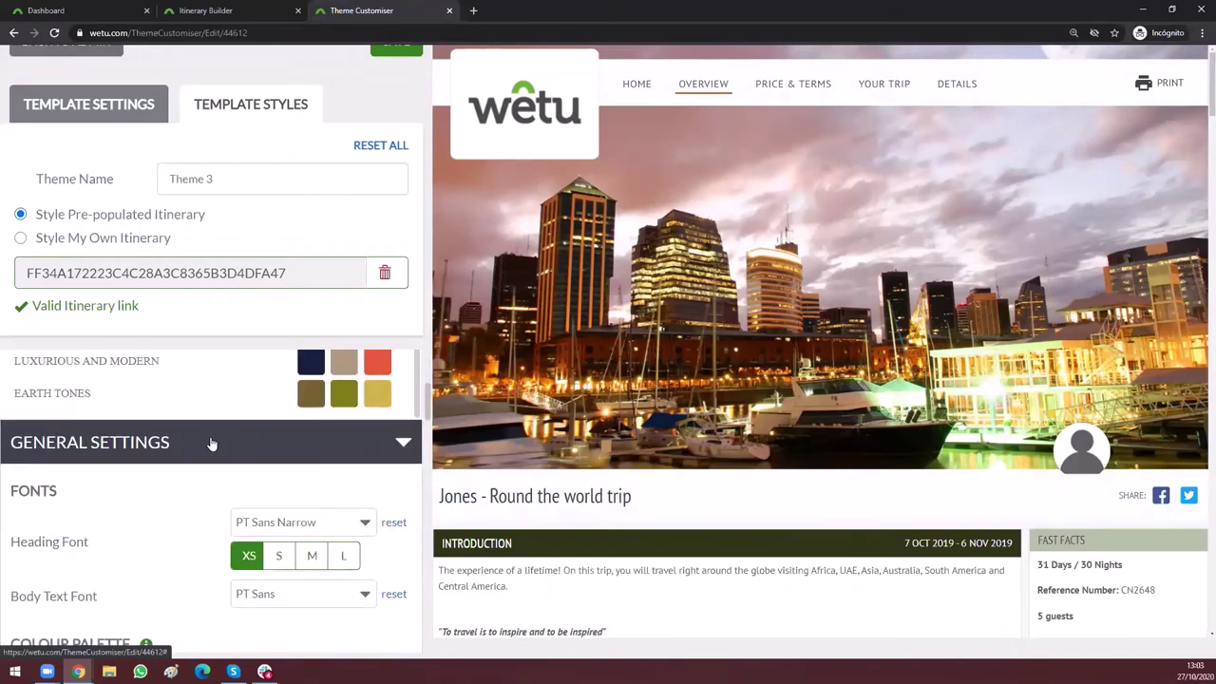
{"action": "scroll", "coordinate": [211, 443], "scroll_direction": "down", "scroll_amount": 1}
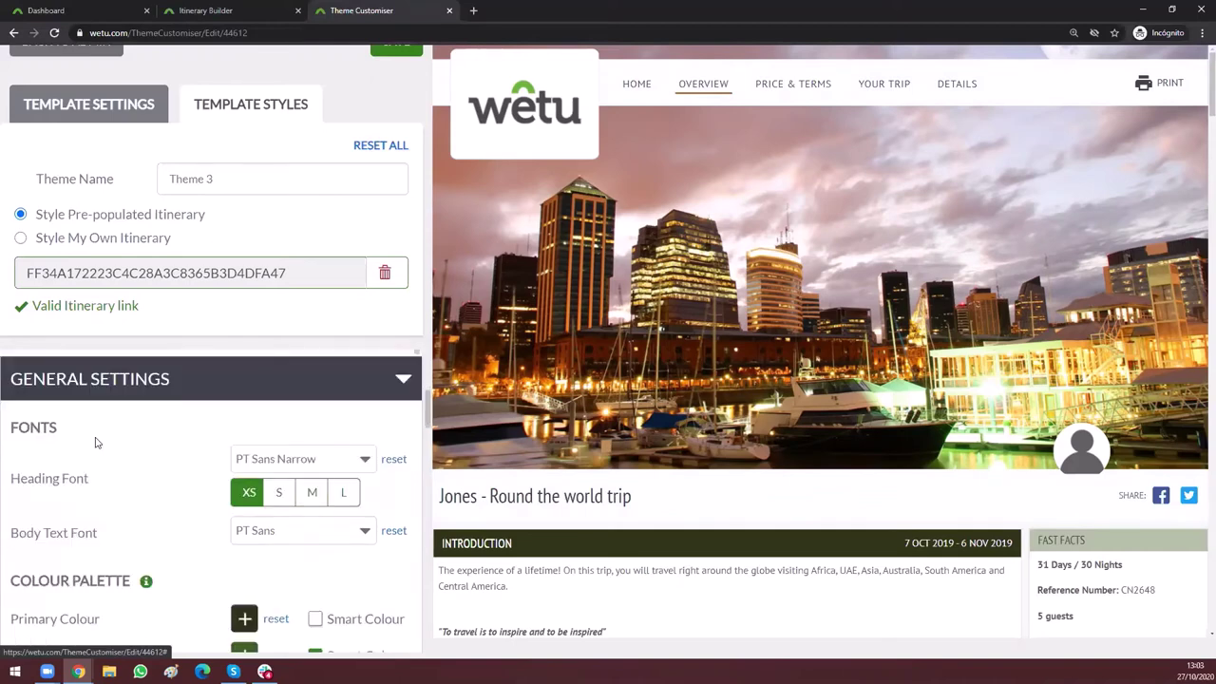
{"action": "left_click_drag", "start_coordinate": [12, 424], "coordinate": [89, 427]}
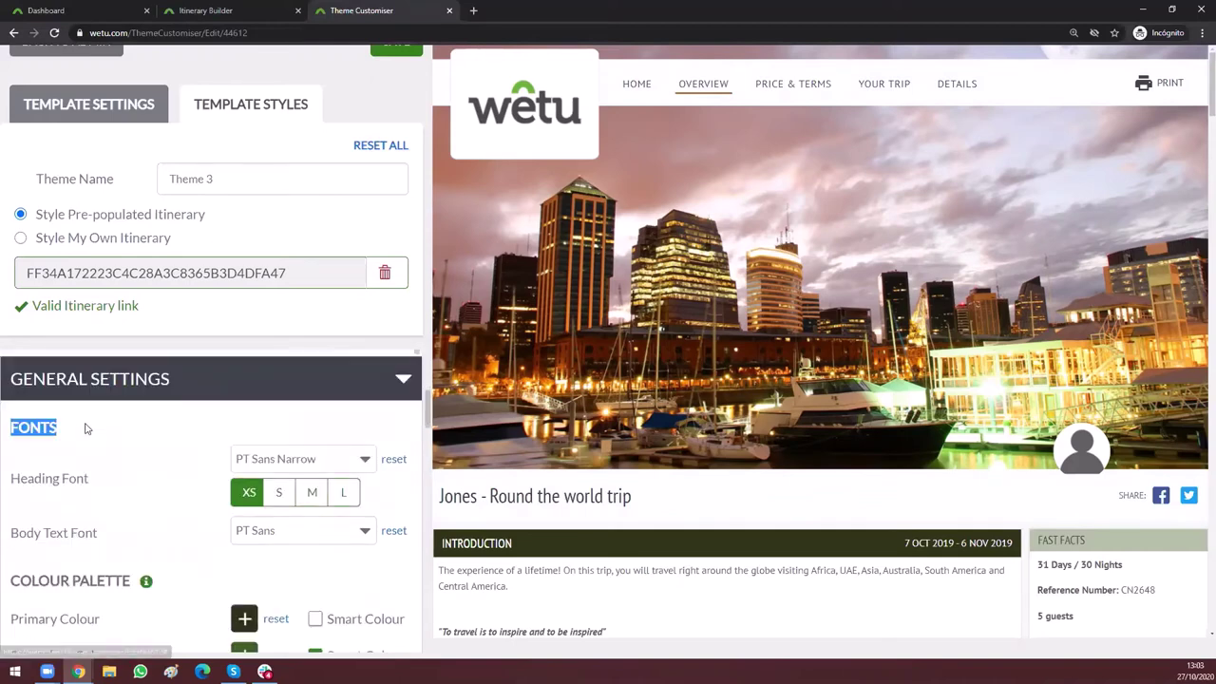
{"action": "left_click", "coordinate": [270, 461]}
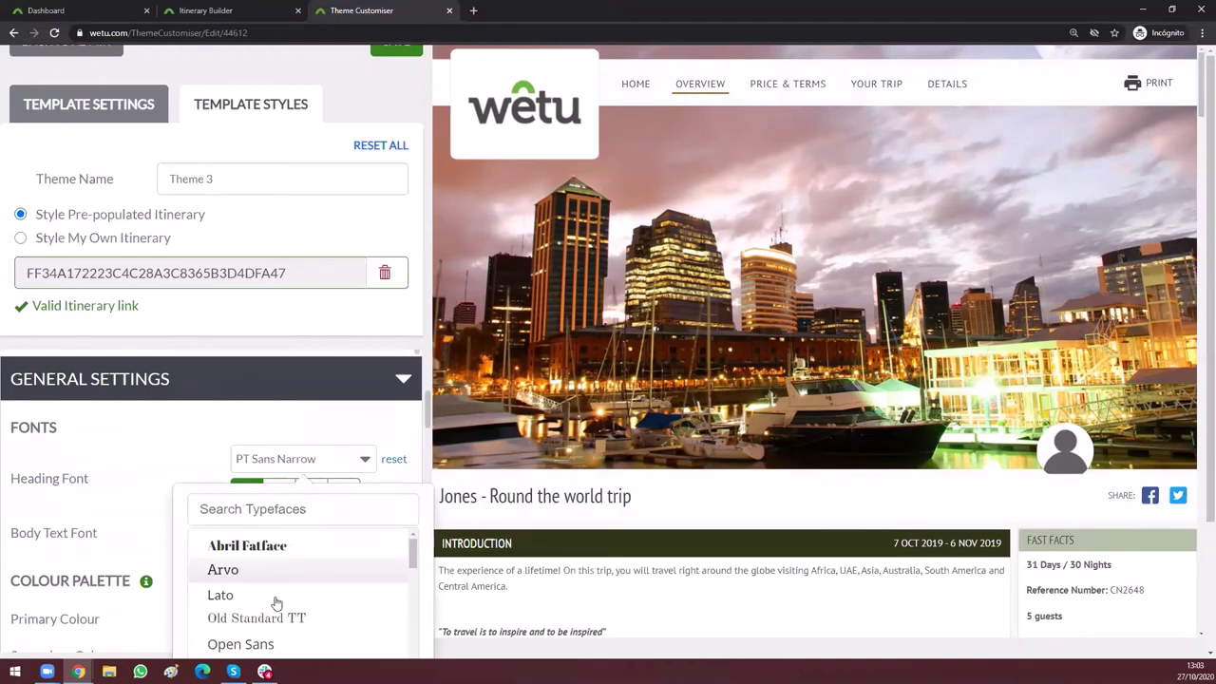
{"action": "scroll", "coordinate": [277, 603], "scroll_direction": "down", "scroll_amount": 2}
{"action": "scroll", "coordinate": [275, 603], "scroll_direction": "down", "scroll_amount": 3}
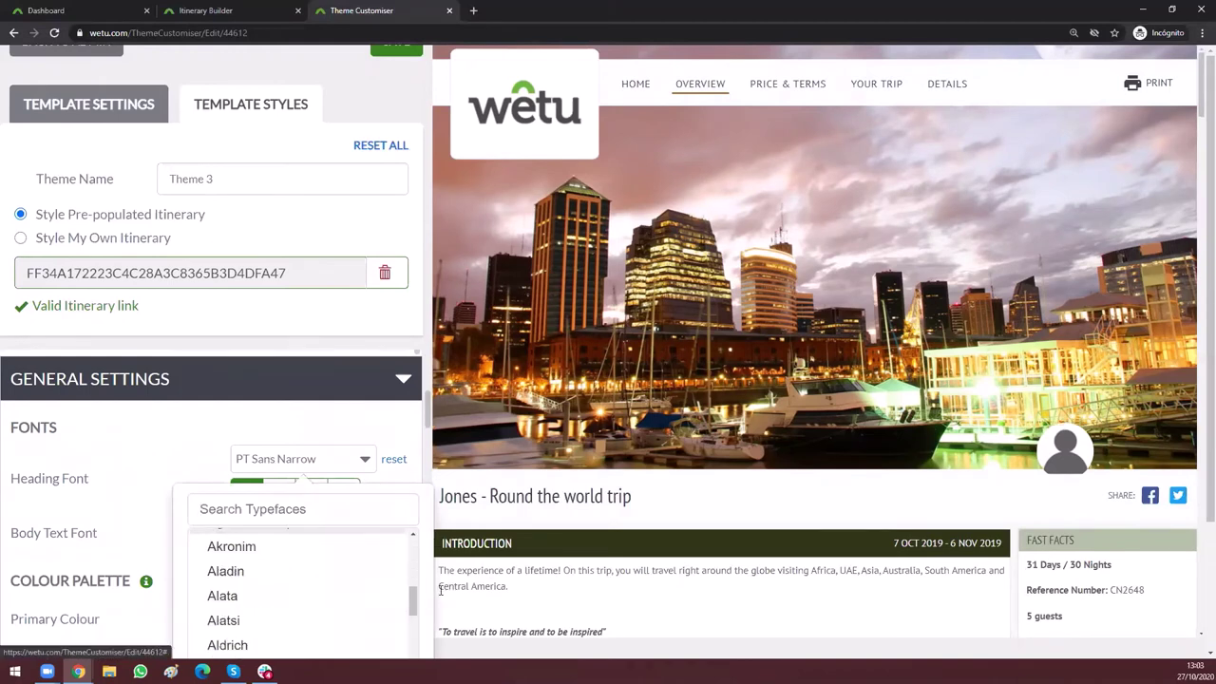
{"action": "scroll", "coordinate": [495, 596], "scroll_direction": "down", "scroll_amount": 1}
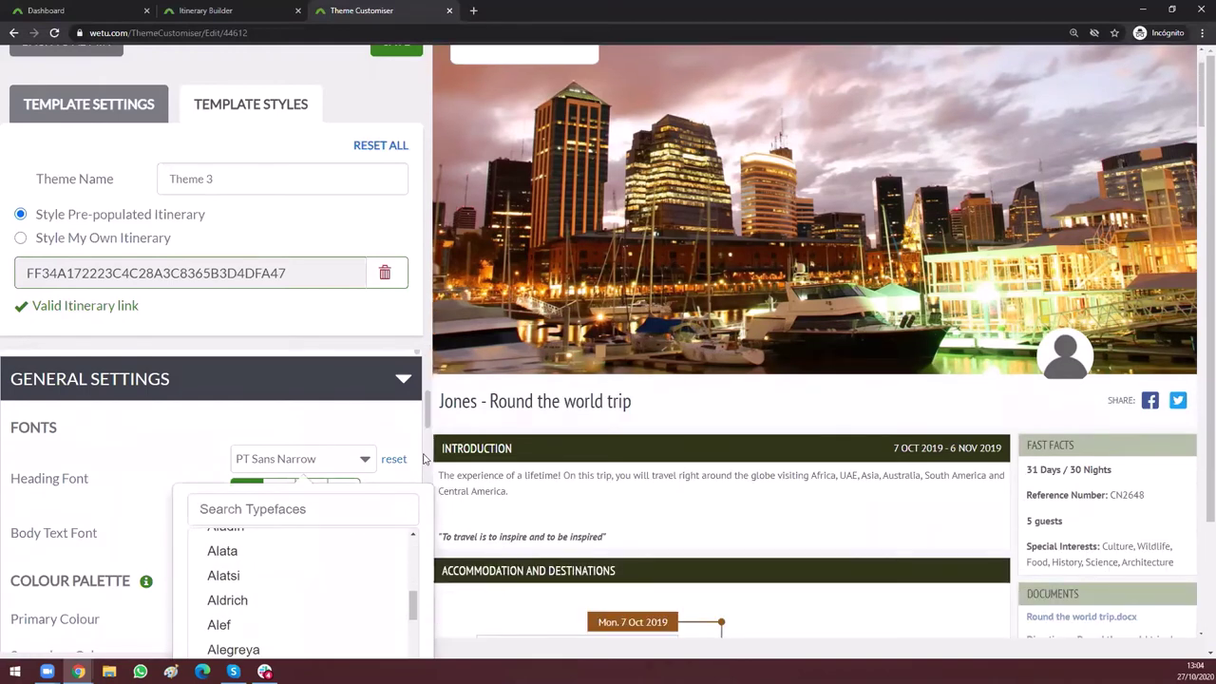
{"action": "scroll", "coordinate": [424, 458], "scroll_direction": "down", "scroll_amount": 1}
{"action": "scroll", "coordinate": [424, 458], "scroll_direction": "up", "scroll_amount": 2}
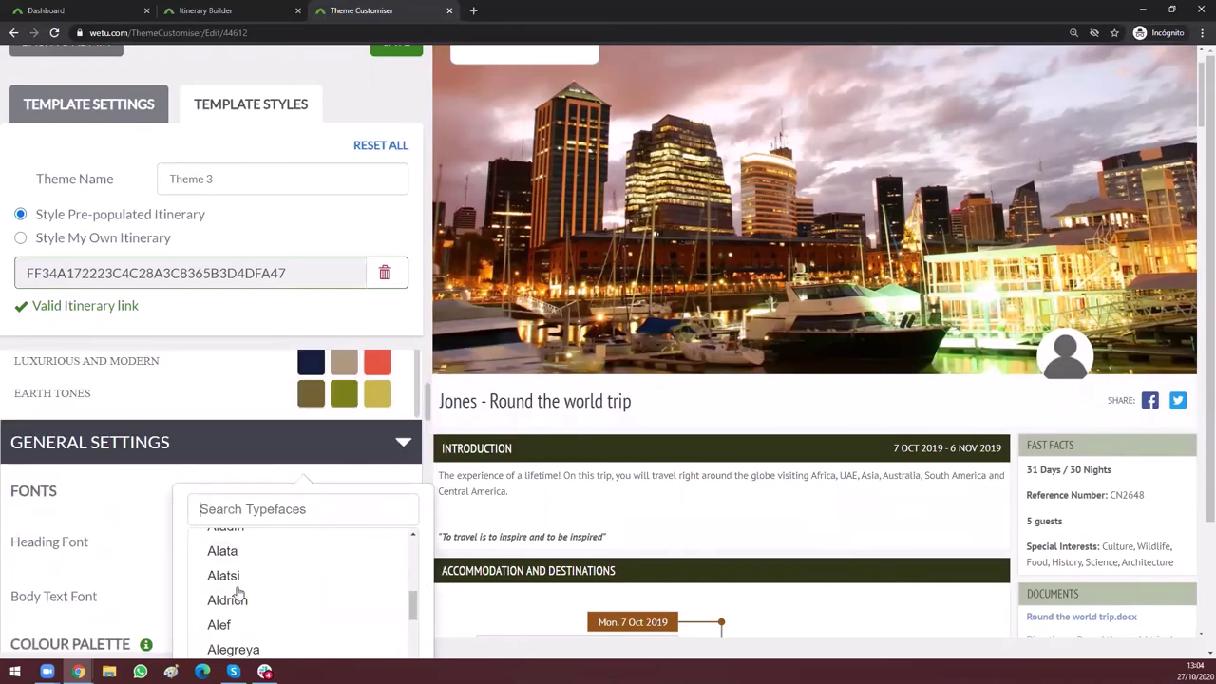
{"action": "scroll", "coordinate": [235, 579], "scroll_direction": "up", "scroll_amount": 2}
{"action": "scroll", "coordinate": [229, 555], "scroll_direction": "up", "scroll_amount": 3}
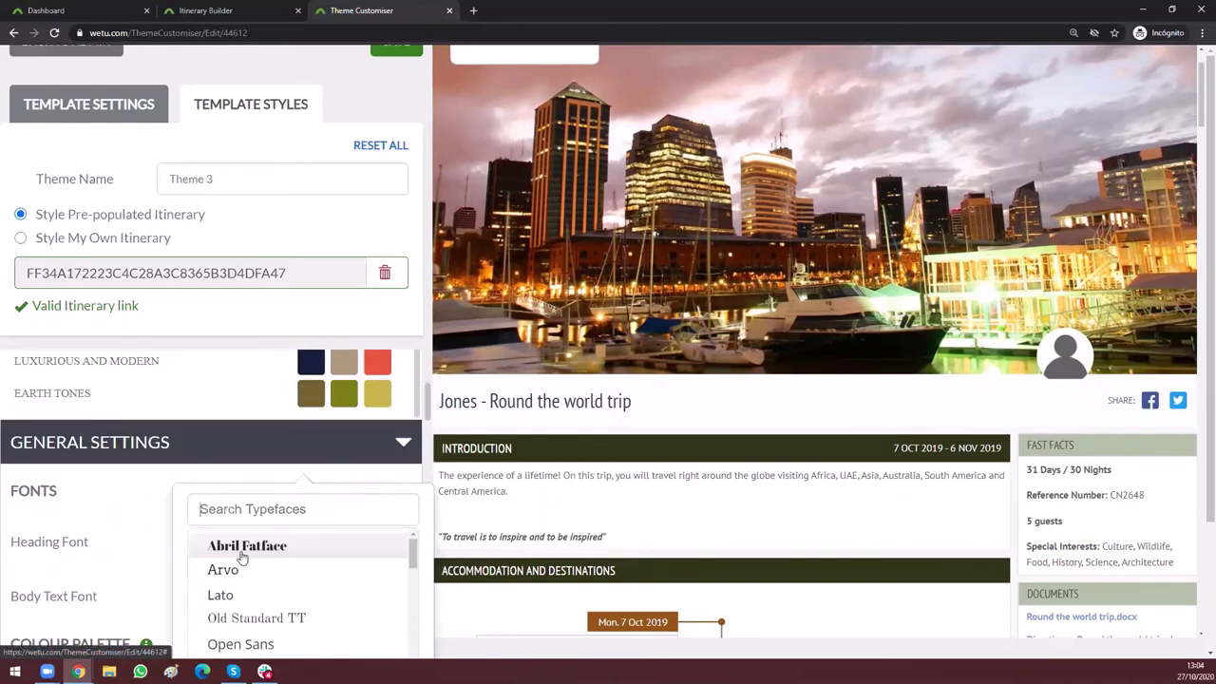
{"action": "left_click", "coordinate": [267, 600]}
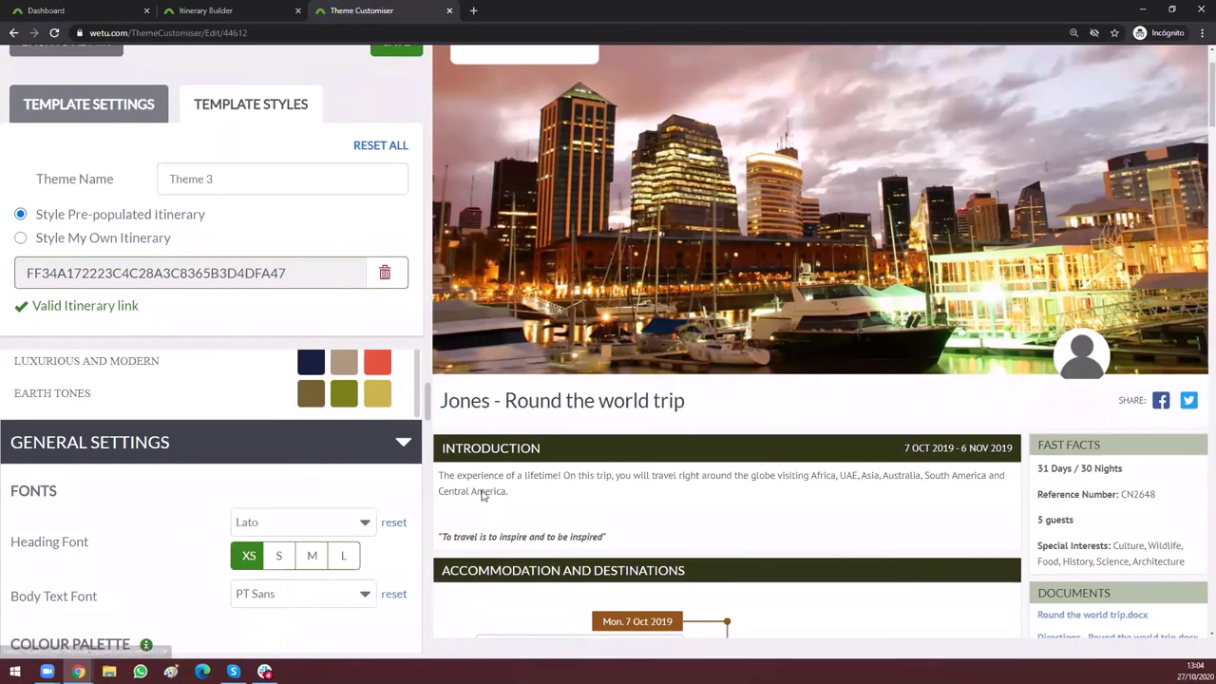
Step: Try PT Serif as the Heading Font and check it on the preview's title and section headings
{"action": "left_click", "coordinate": [361, 526]}
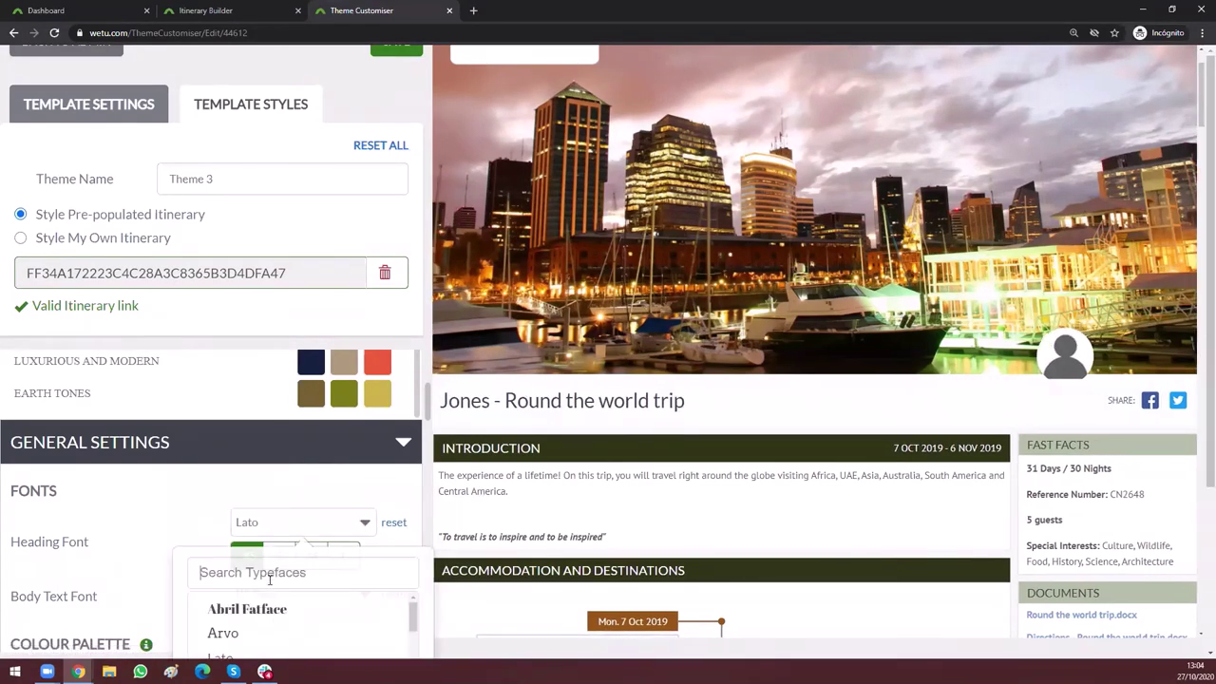
{"action": "scroll", "coordinate": [276, 613], "scroll_direction": "down", "scroll_amount": 3}
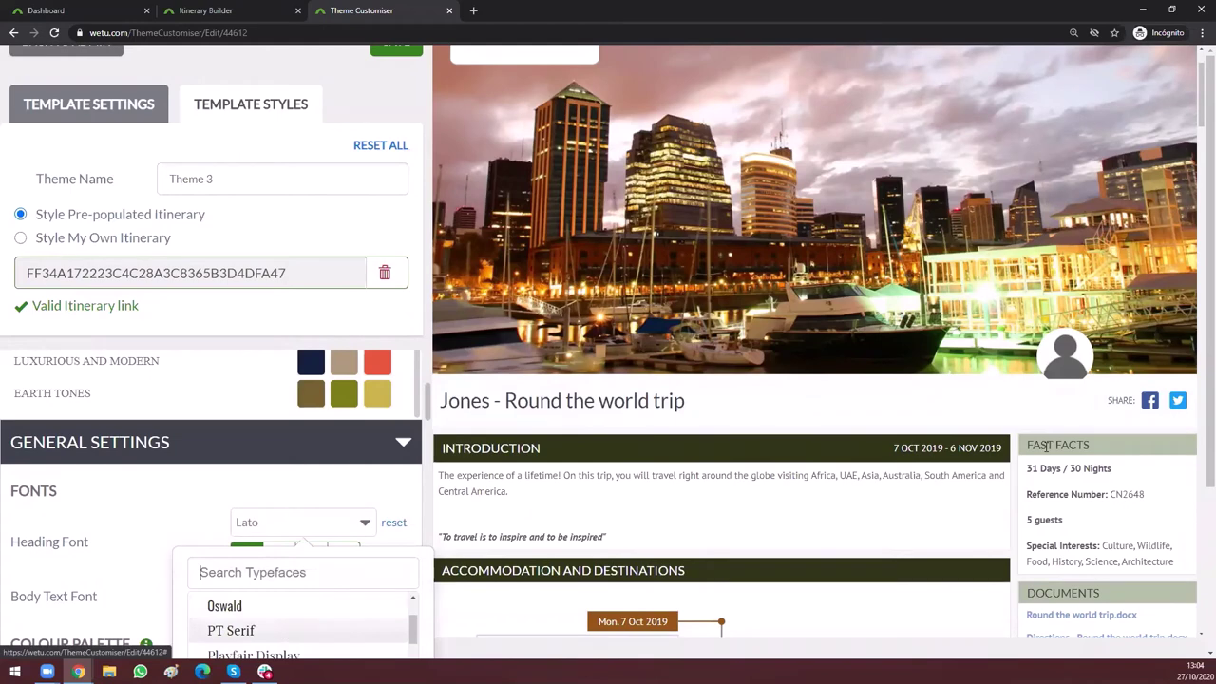
{"action": "left_click_drag", "start_coordinate": [1045, 446], "coordinate": [473, 434]}
{"action": "left_click", "coordinate": [510, 454]}
{"action": "left_click_drag", "start_coordinate": [633, 401], "coordinate": [479, 400]}
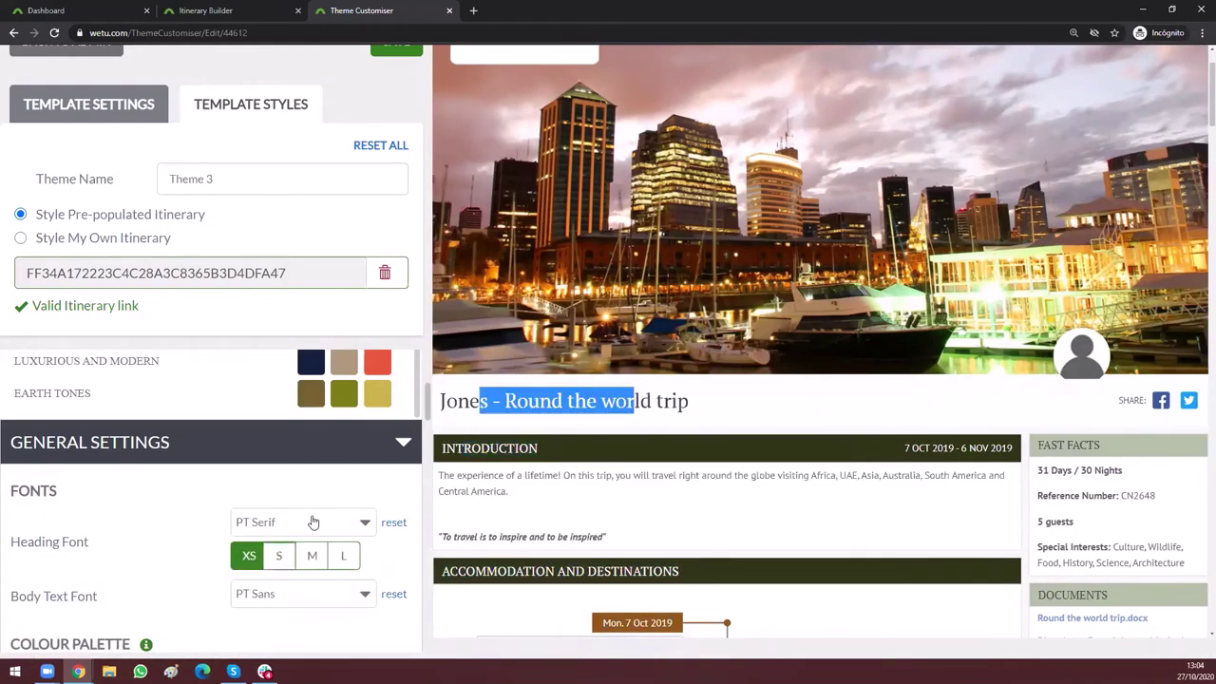
Step: Set the Heading Font to Open Sans
{"action": "left_click", "coordinate": [285, 589]}
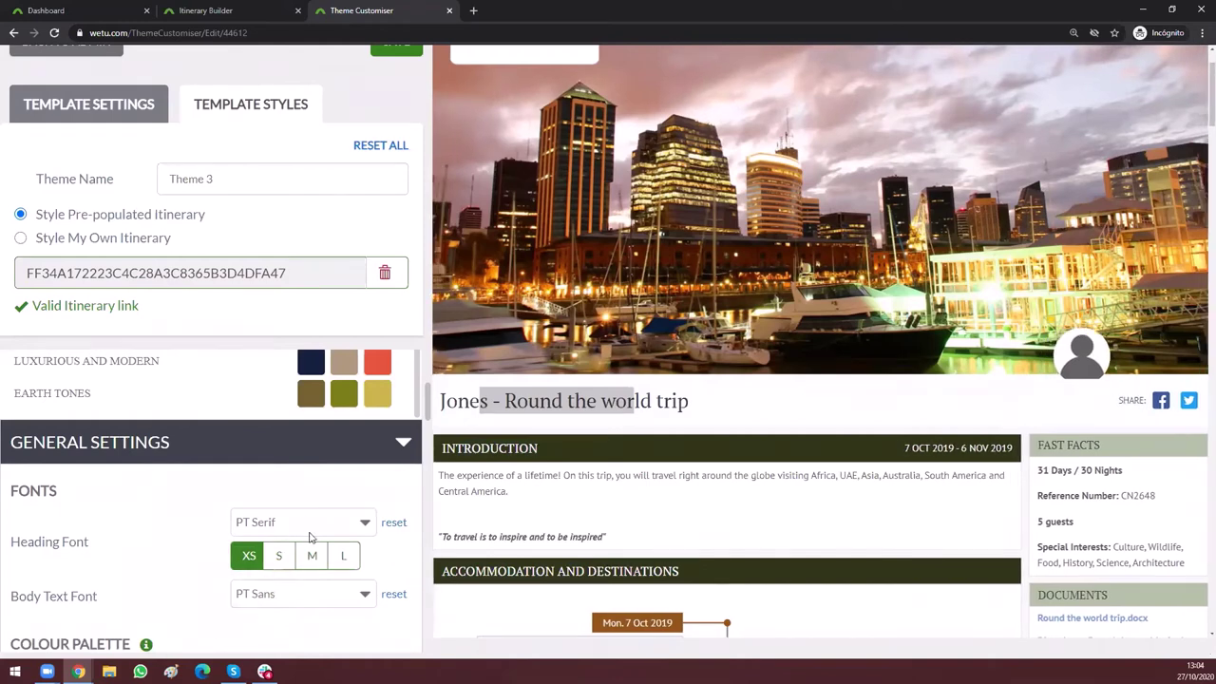
{"action": "left_click", "coordinate": [304, 524]}
{"action": "left_click", "coordinate": [206, 535]}
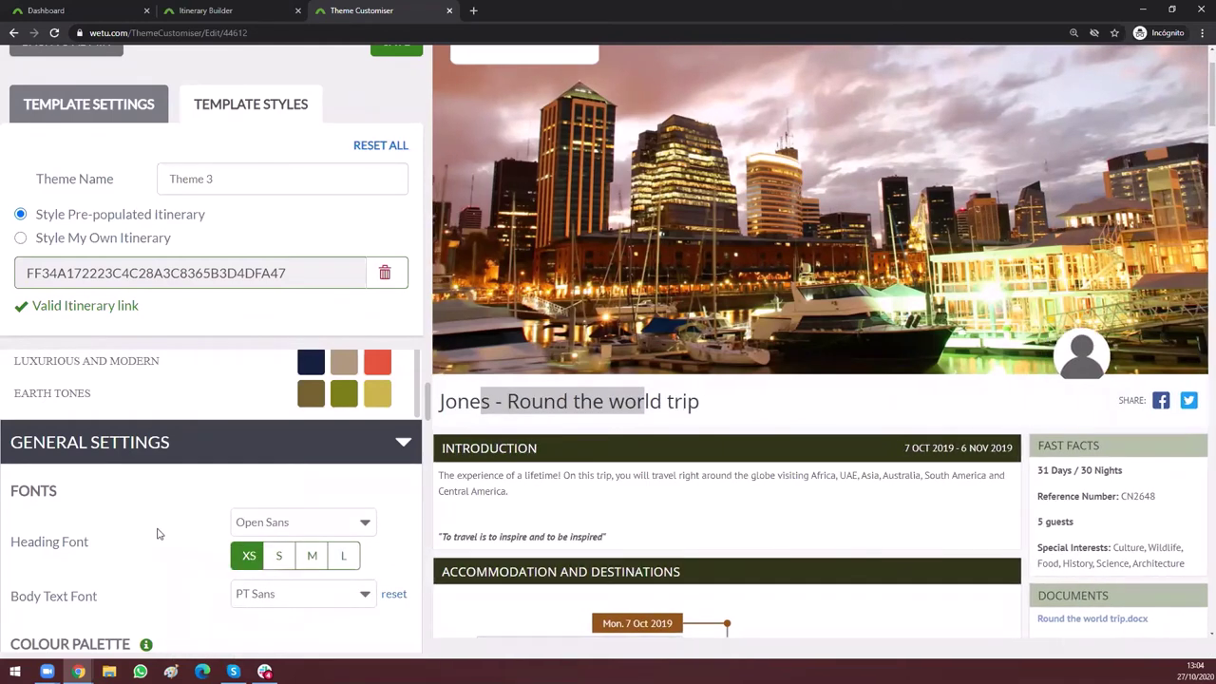
Step: Try Noto Serif as the Body Text Font on the preview's body text, and return it to PT Sans
{"action": "triple_click", "coordinate": [99, 596]}
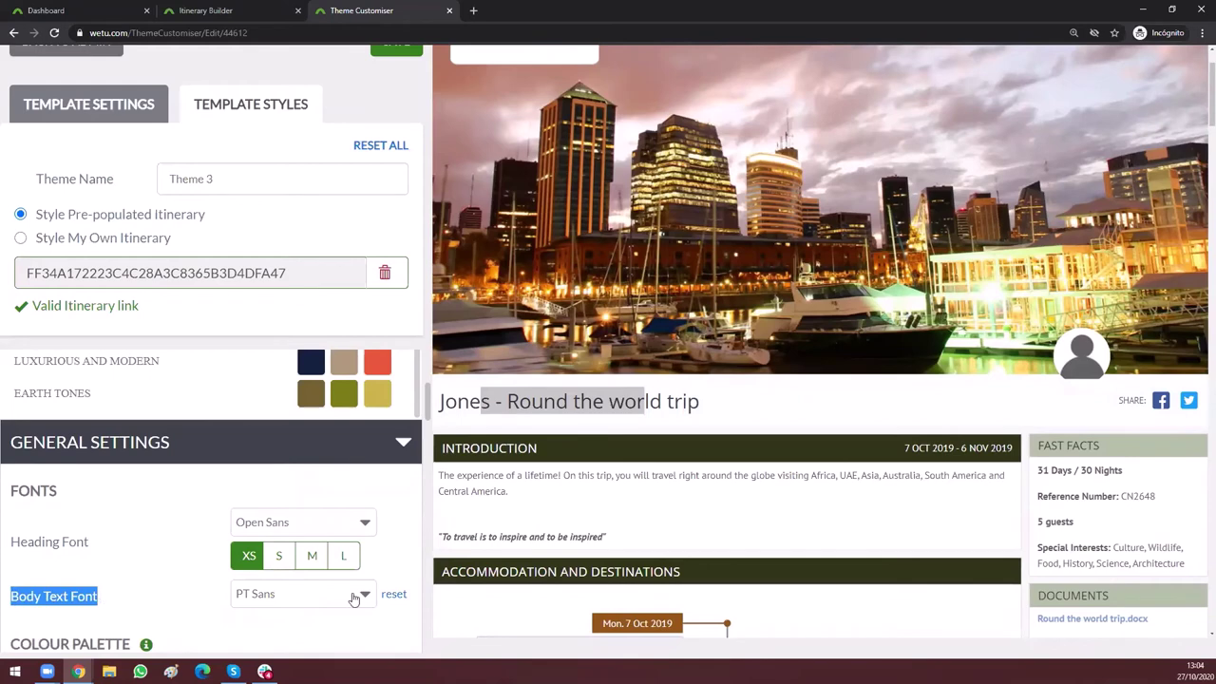
{"action": "triple_click", "coordinate": [482, 470]}
{"action": "left_click_drag", "start_coordinate": [1065, 469], "coordinate": [1143, 564]}
{"action": "left_click", "coordinate": [275, 606]}
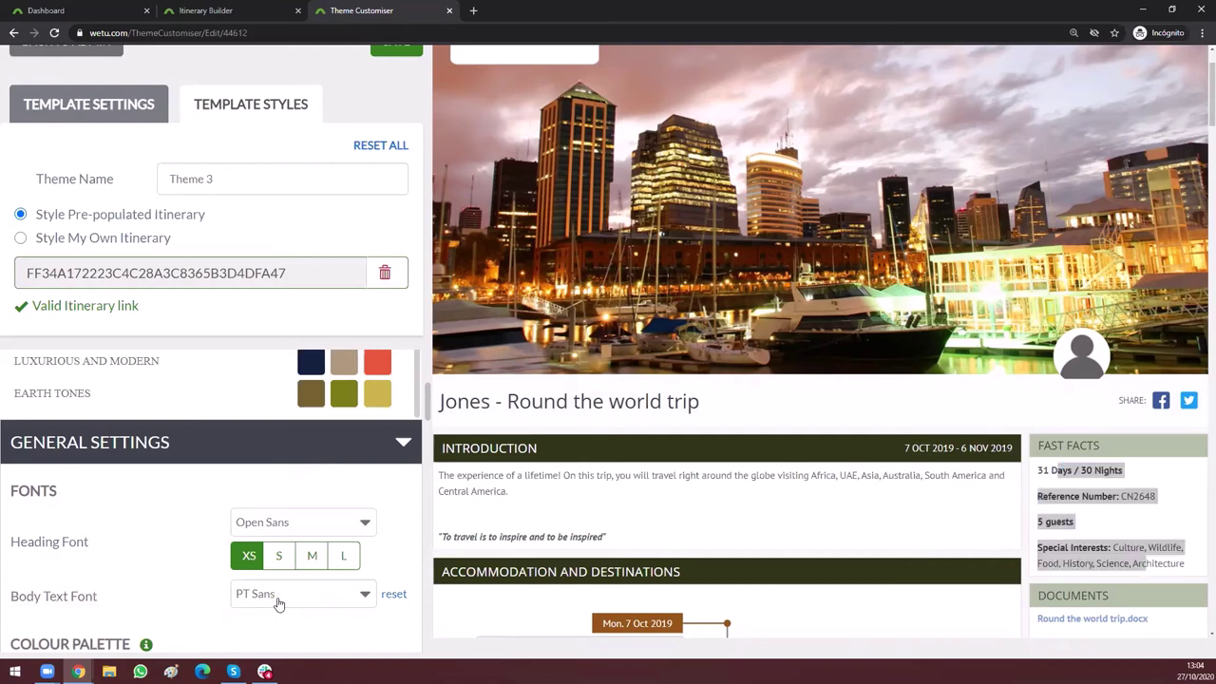
{"action": "scroll", "coordinate": [288, 603], "scroll_direction": "down", "scroll_amount": 1}
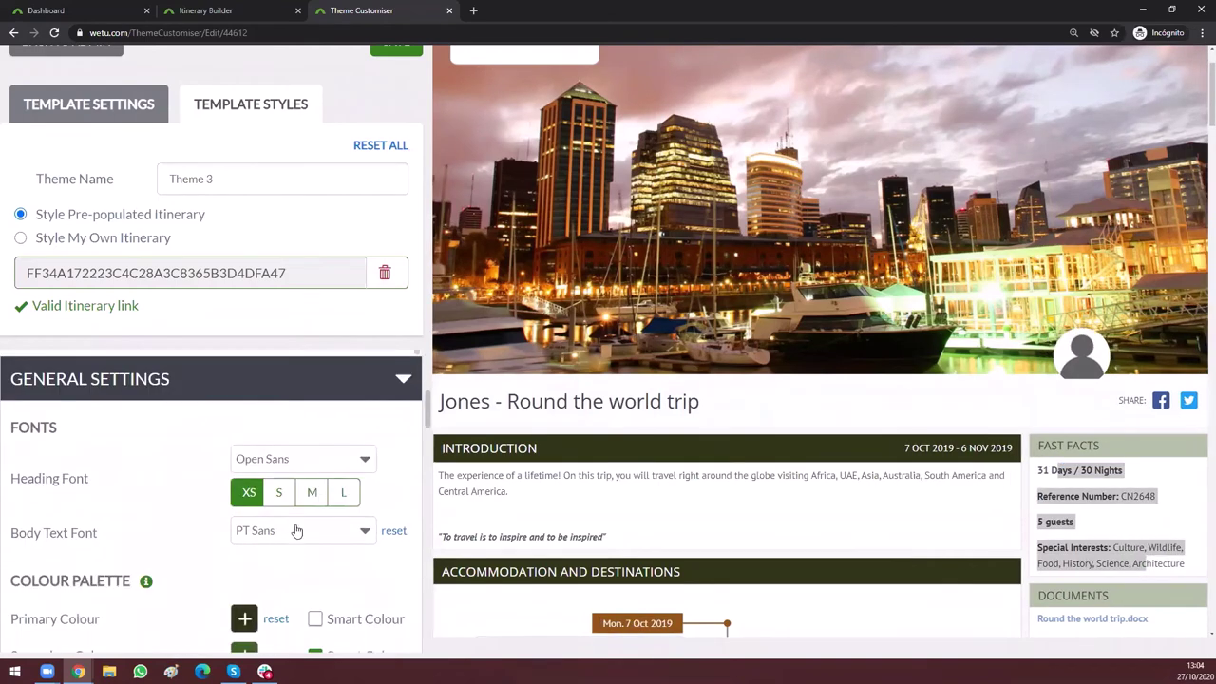
{"action": "left_click", "coordinate": [359, 530]}
{"action": "scroll", "coordinate": [356, 475], "scroll_direction": "down", "scroll_amount": 2}
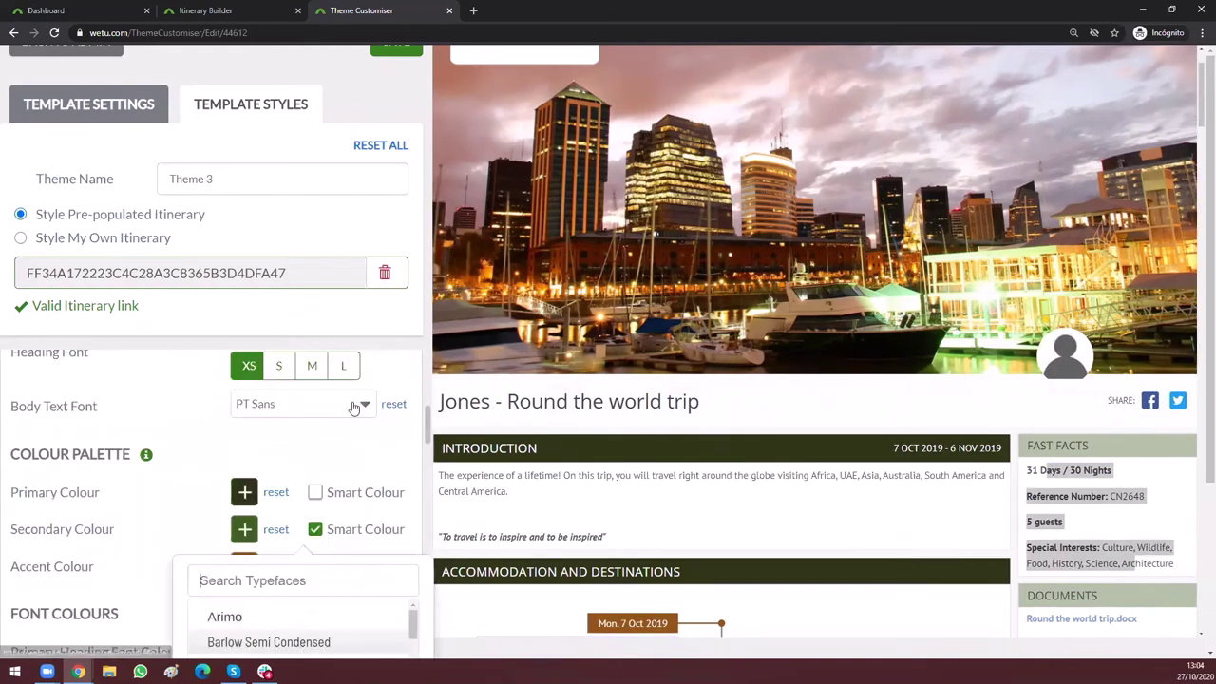
{"action": "left_click", "coordinate": [168, 420]}
{"action": "left_click", "coordinate": [285, 409]}
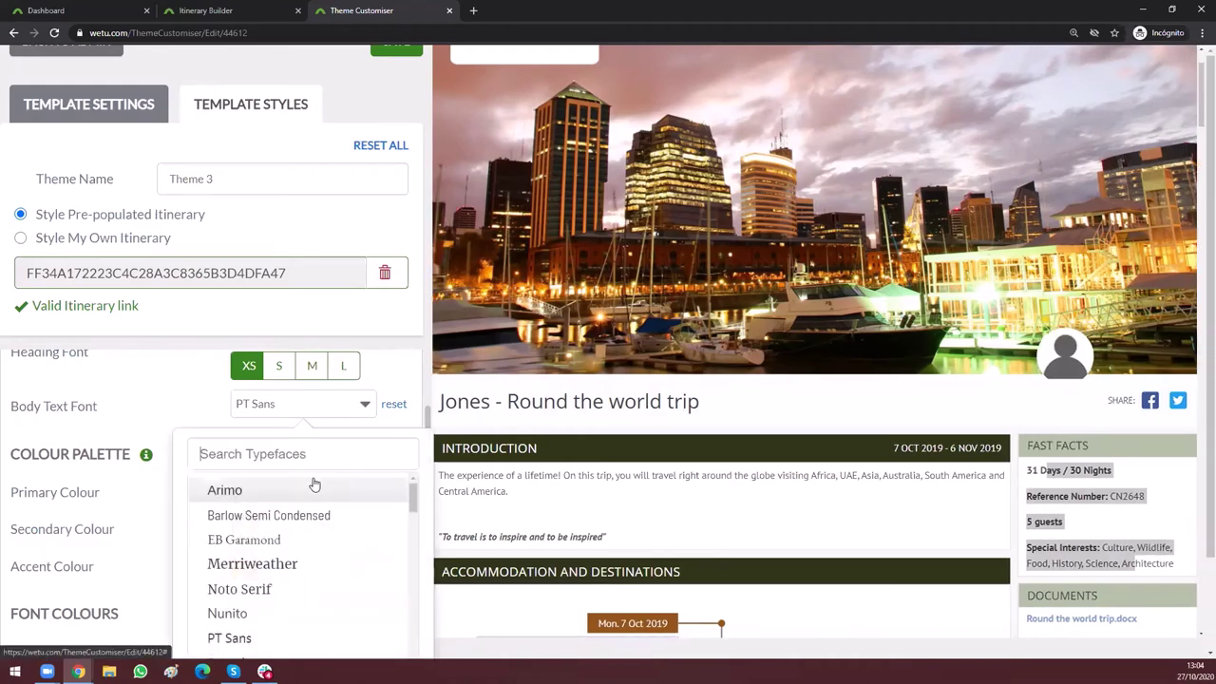
{"action": "left_click", "coordinate": [291, 589]}
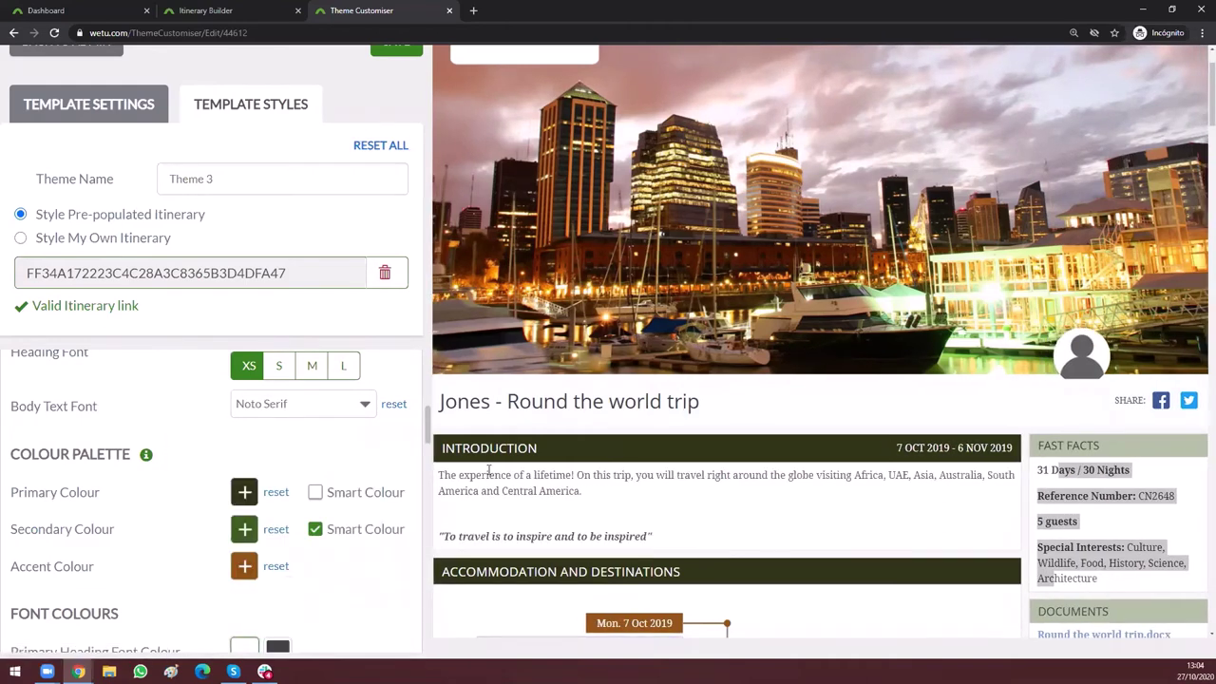
{"action": "left_click", "coordinate": [300, 409]}
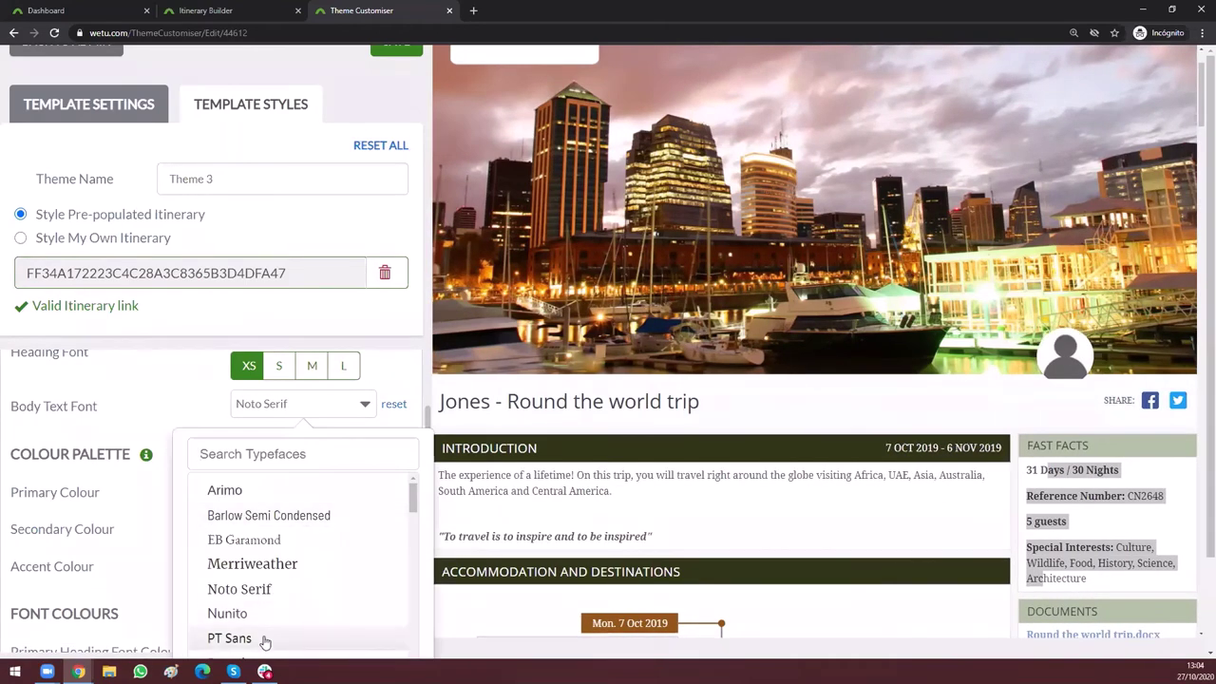
{"action": "left_click", "coordinate": [264, 643]}
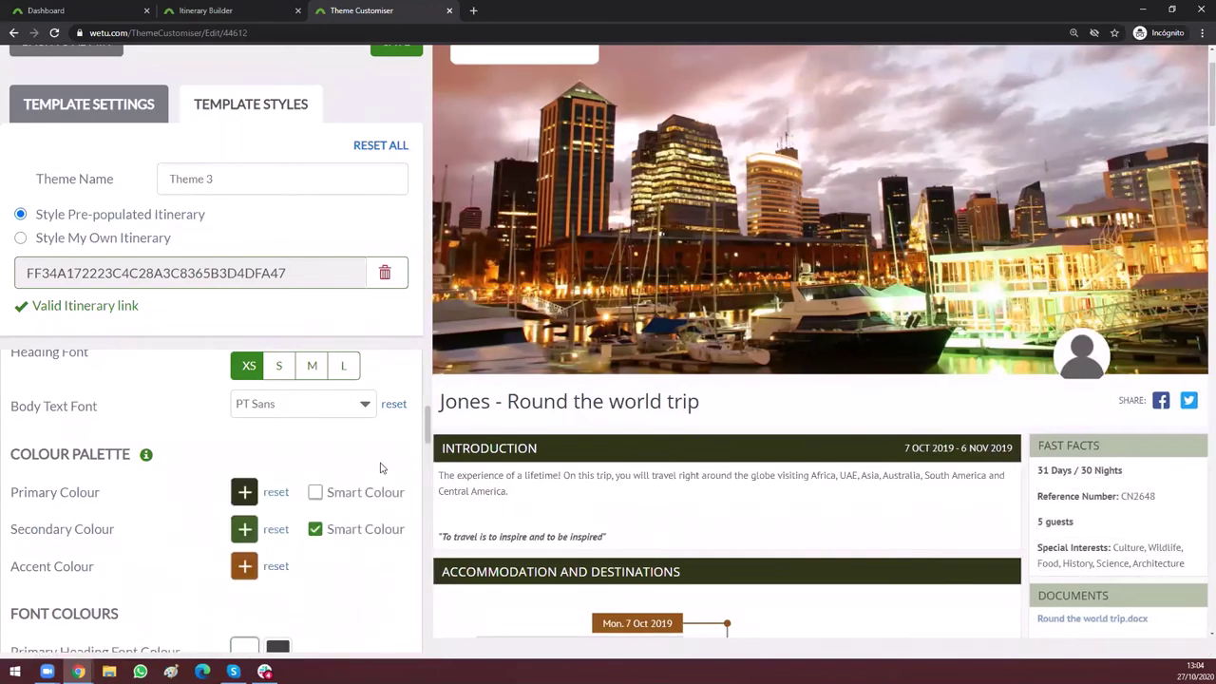
Step: Try the S, M and L heading sizes on the preview's title and Introduction heading, and return the size to XS
{"action": "scroll", "coordinate": [138, 409], "scroll_direction": "up", "scroll_amount": 1}
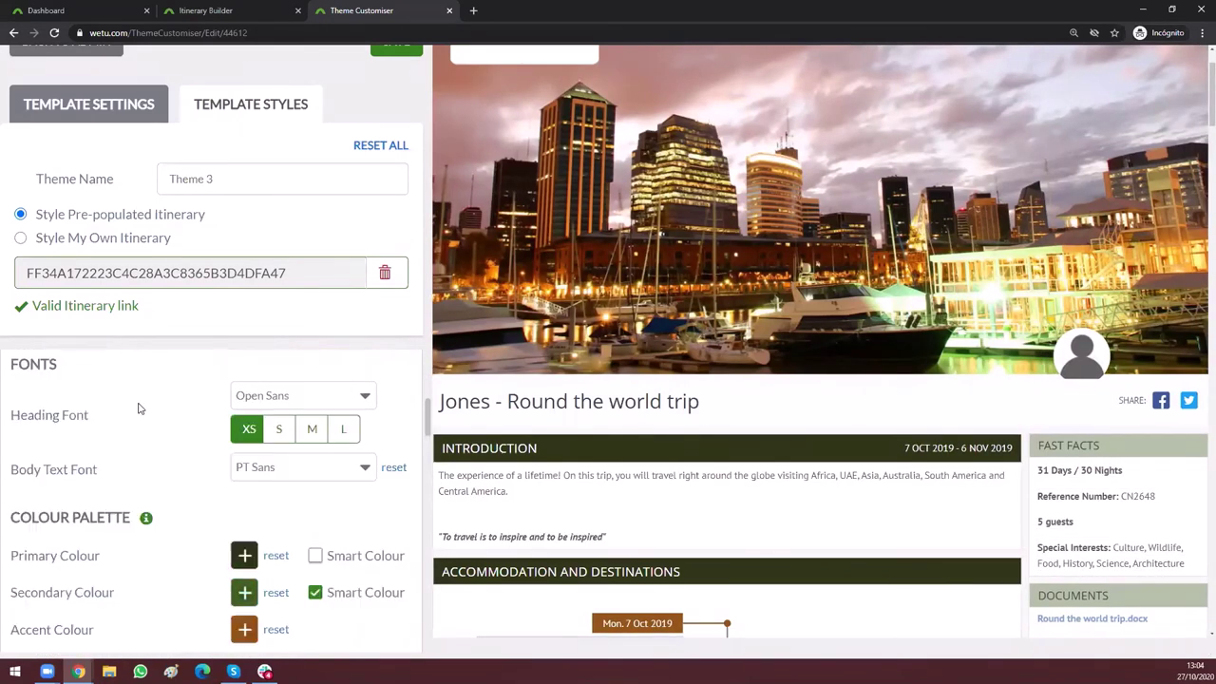
{"action": "left_click", "coordinate": [278, 429]}
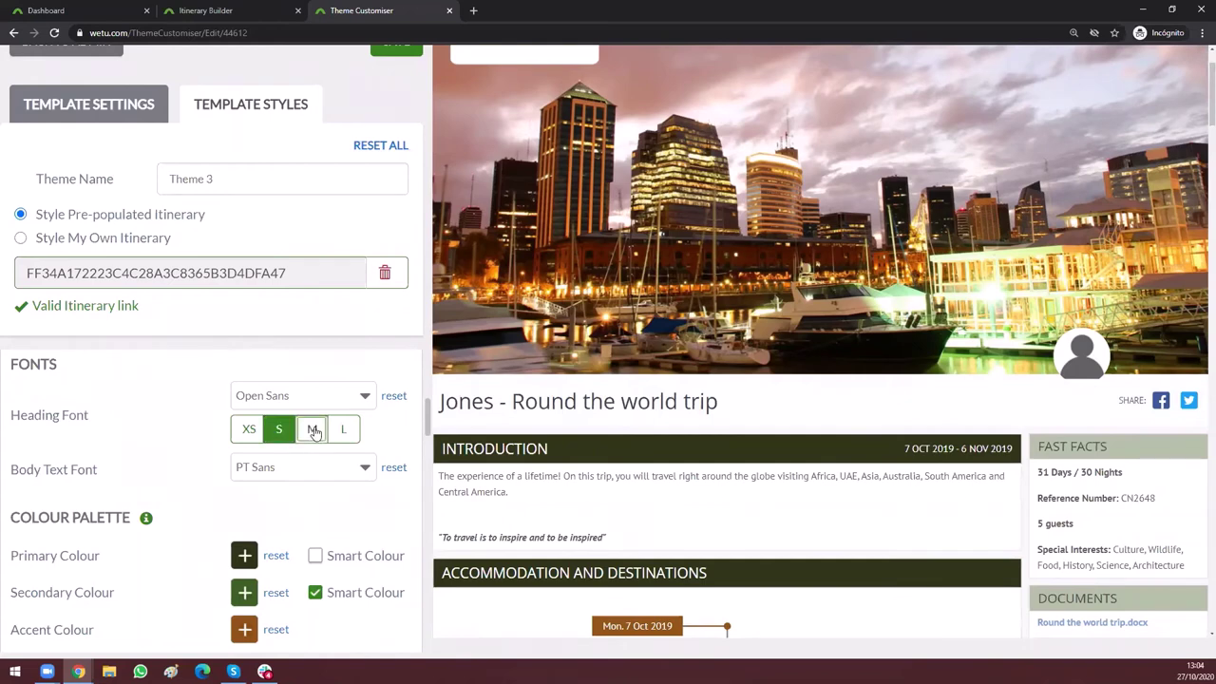
{"action": "left_click", "coordinate": [312, 429]}
{"action": "left_click", "coordinate": [343, 429]}
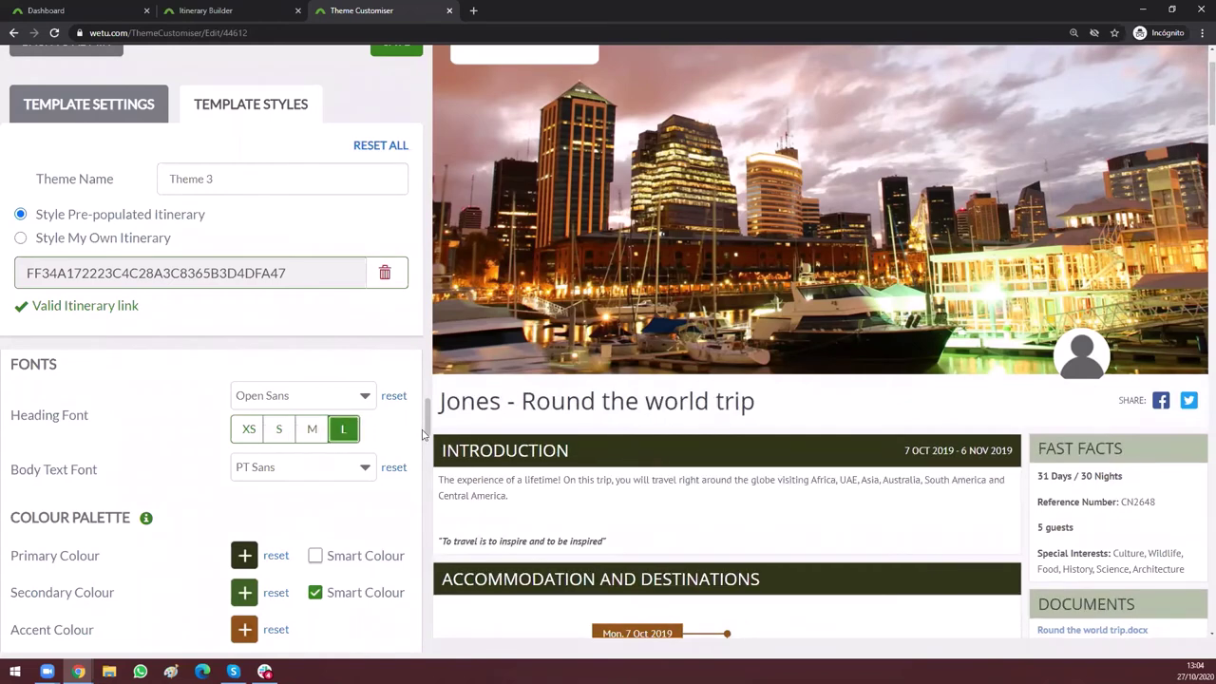
{"action": "left_click_drag", "start_coordinate": [439, 400], "coordinate": [795, 405]}
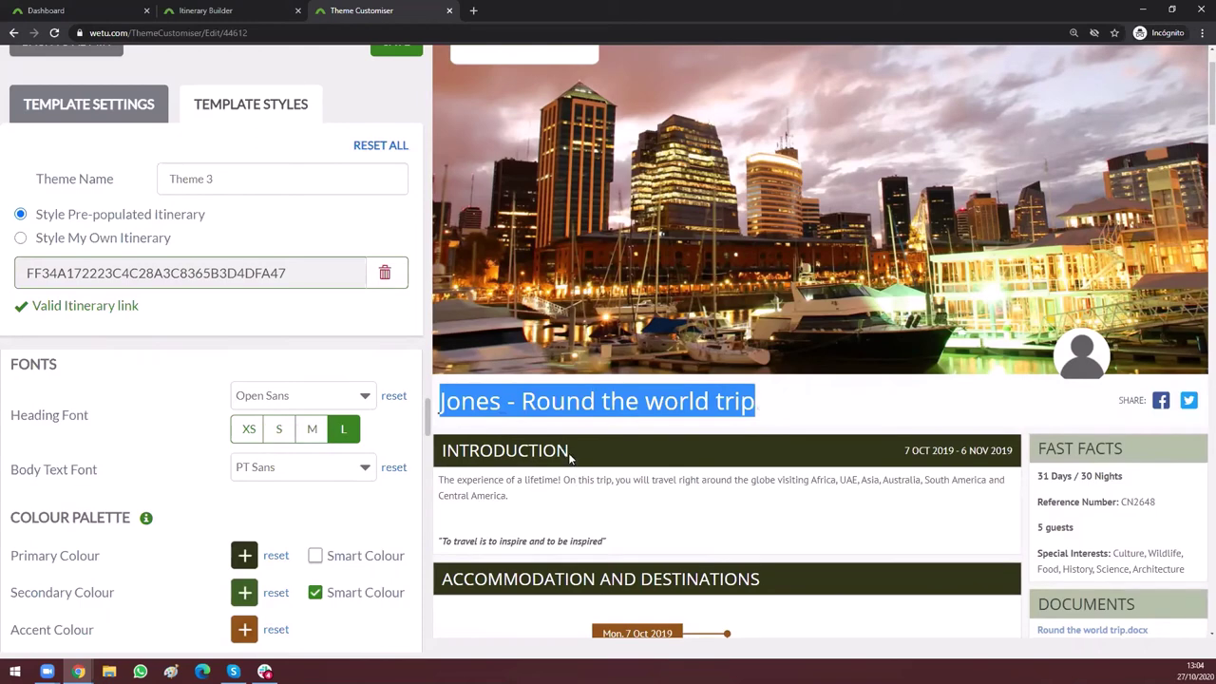
{"action": "left_click_drag", "start_coordinate": [445, 450], "coordinate": [569, 451]}
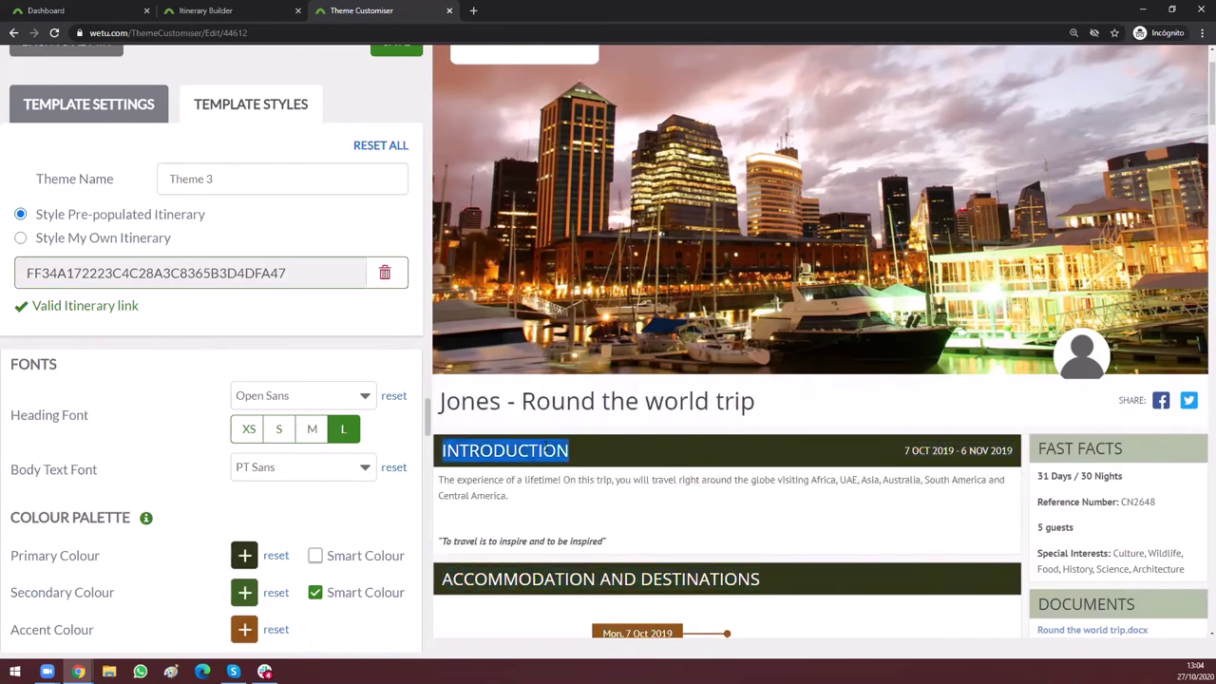
{"action": "left_click", "coordinate": [501, 402]}
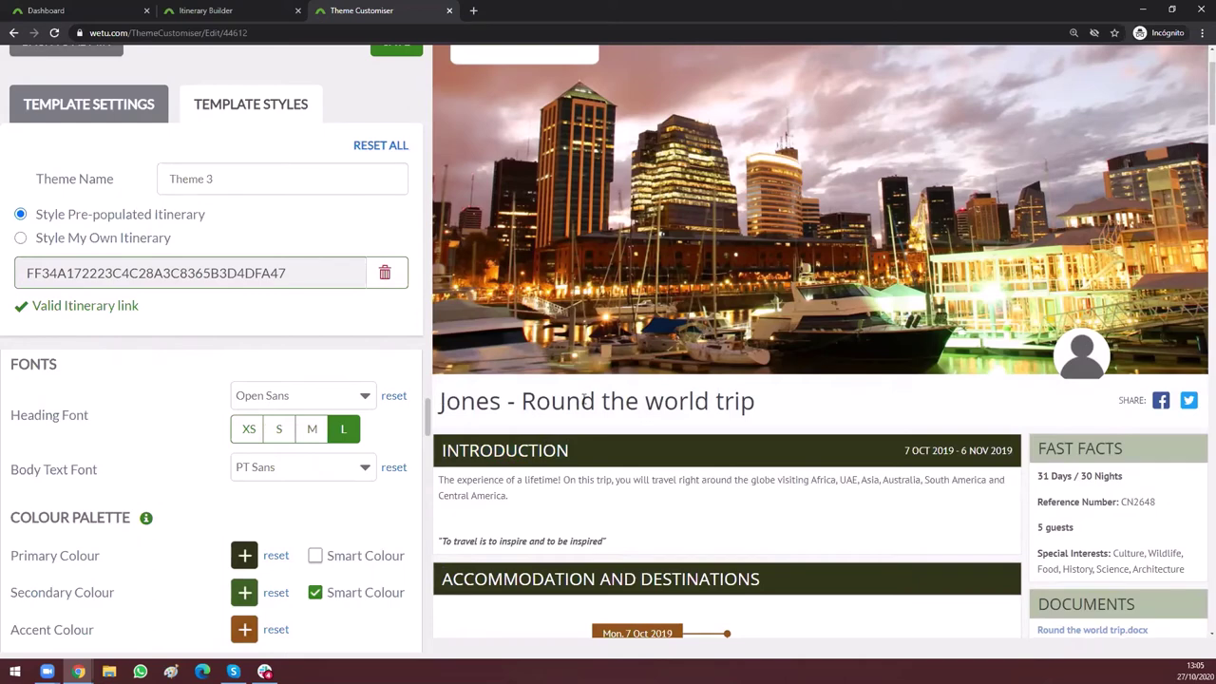
{"action": "triple_click", "coordinate": [586, 400]}
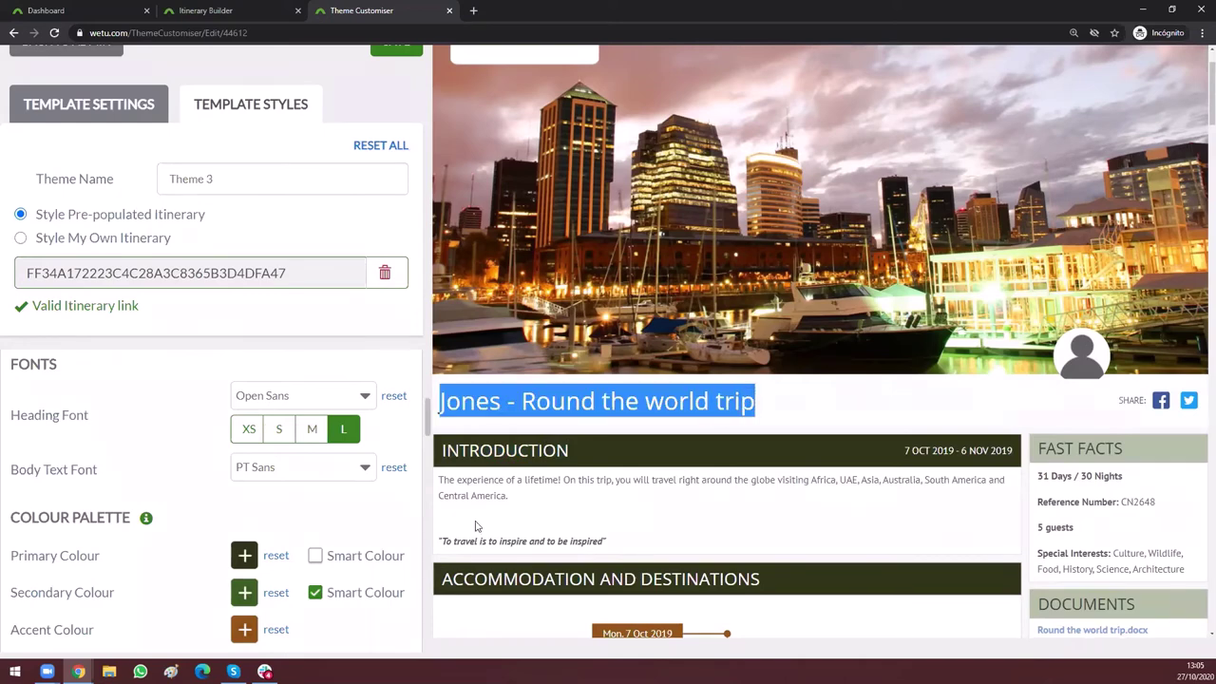
{"action": "left_click", "coordinate": [247, 429]}
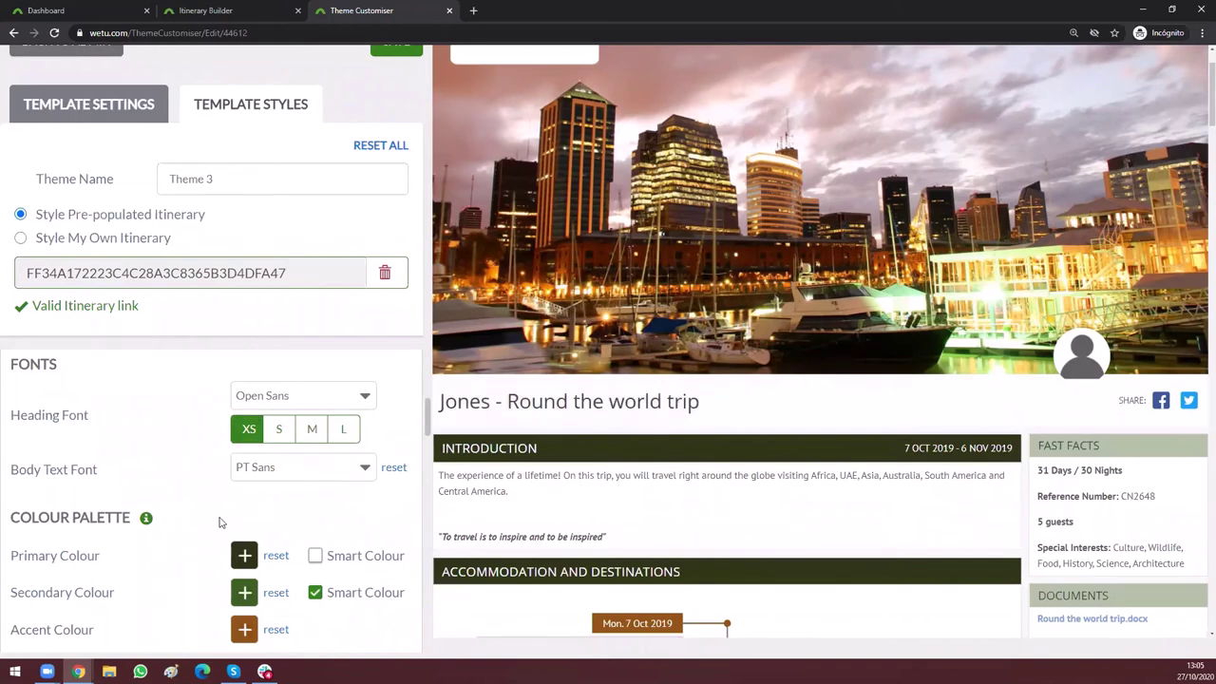
Step: Set the Primary Colour in the Colour Palette to a bright magenta and check it on the preview's Introduction heading bar
{"action": "scroll", "coordinate": [45, 415], "scroll_direction": "down", "scroll_amount": 1}
{"action": "scroll", "coordinate": [45, 415], "scroll_direction": "down", "scroll_amount": 2}
{"action": "scroll", "coordinate": [5, 393], "scroll_direction": "up", "scroll_amount": 1}
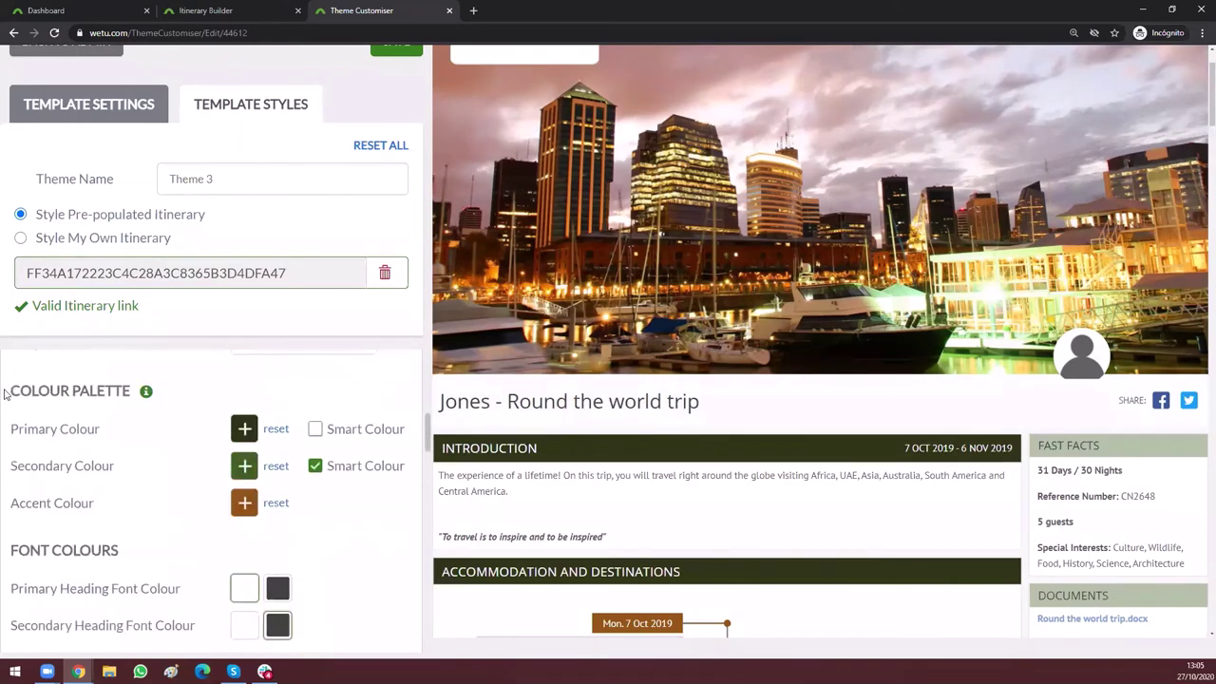
{"action": "left_click_drag", "start_coordinate": [131, 390], "coordinate": [10, 386]}
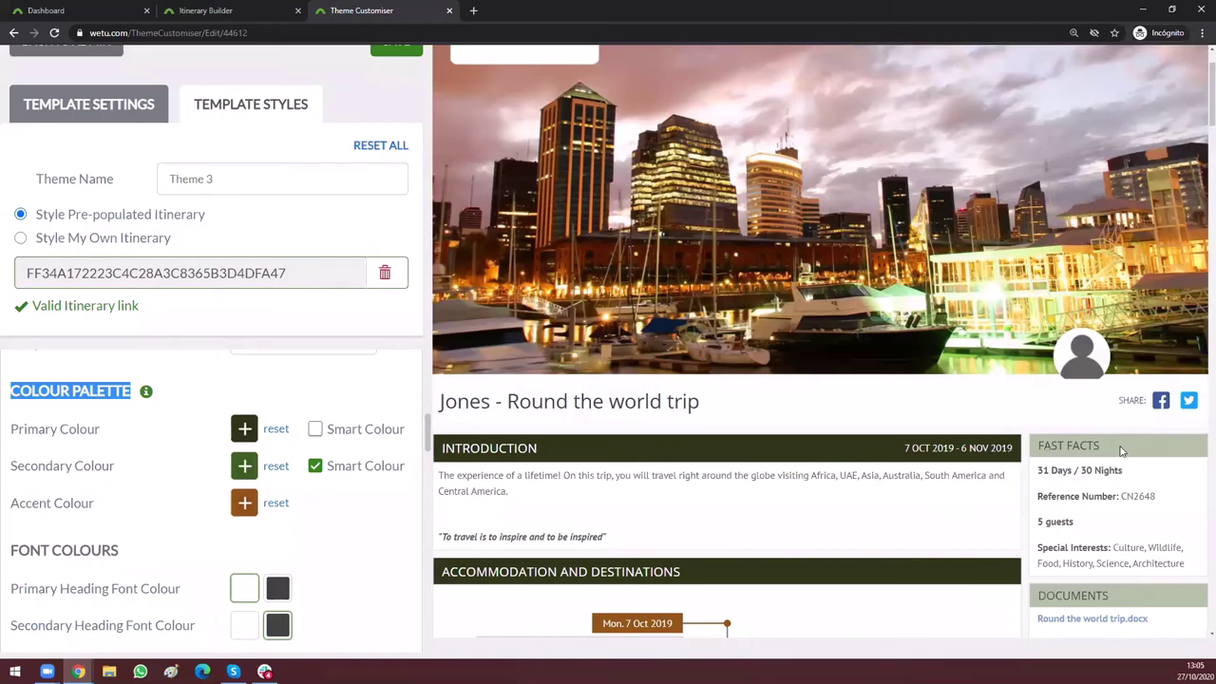
{"action": "scroll", "coordinate": [996, 220], "scroll_direction": "up", "scroll_amount": 1}
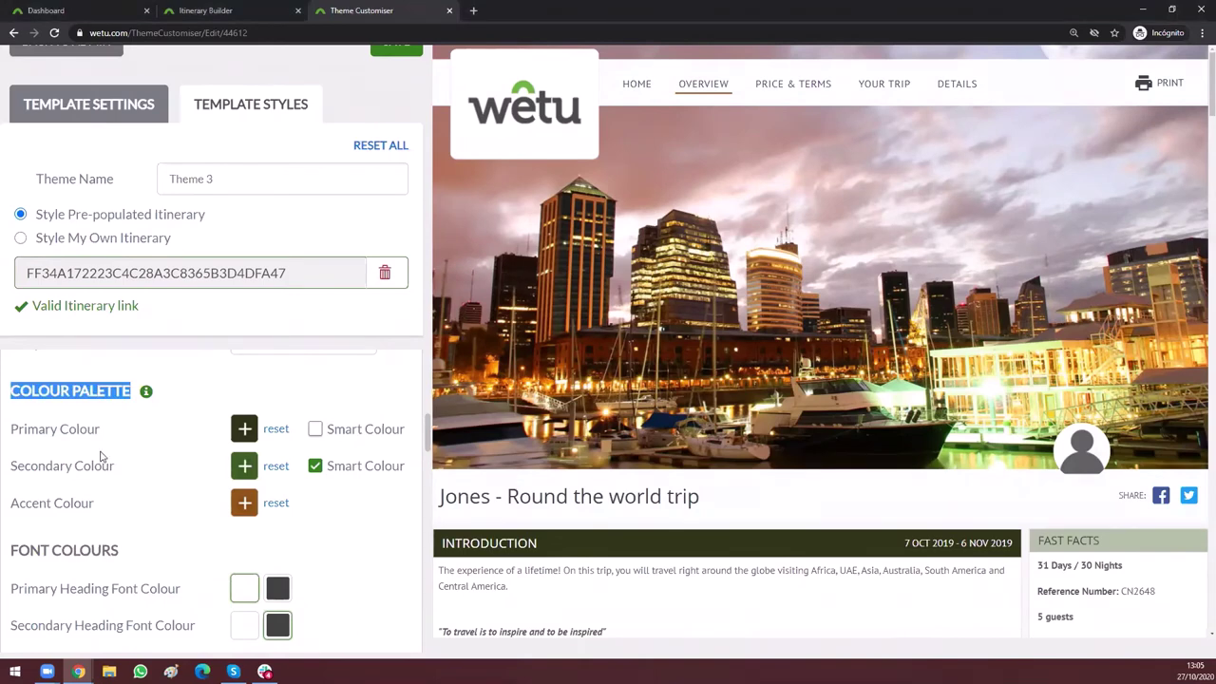
{"action": "left_click", "coordinate": [18, 397]}
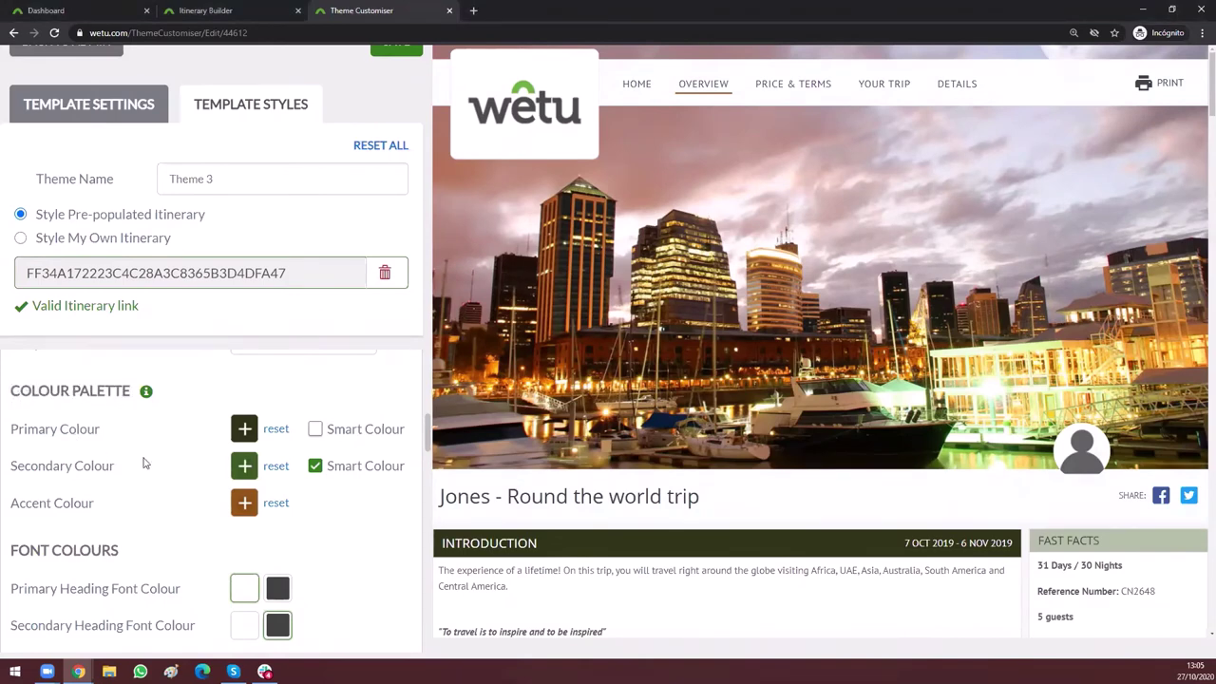
{"action": "left_click", "coordinate": [245, 432]}
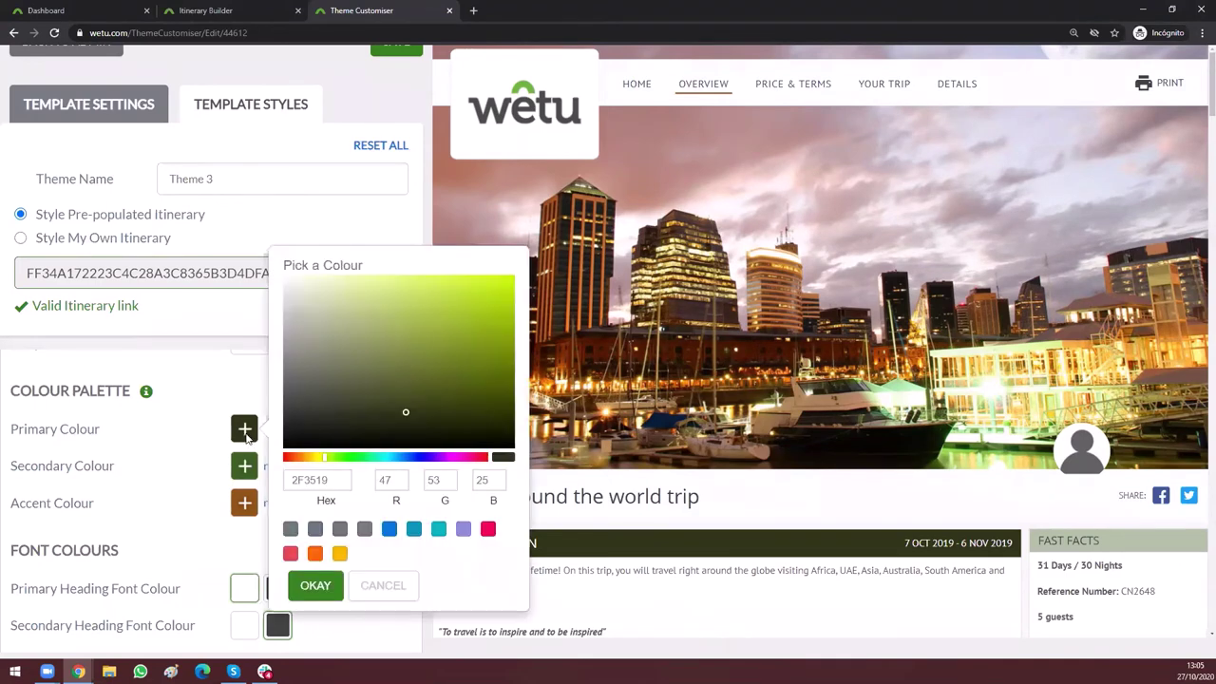
{"action": "left_click", "coordinate": [455, 460]}
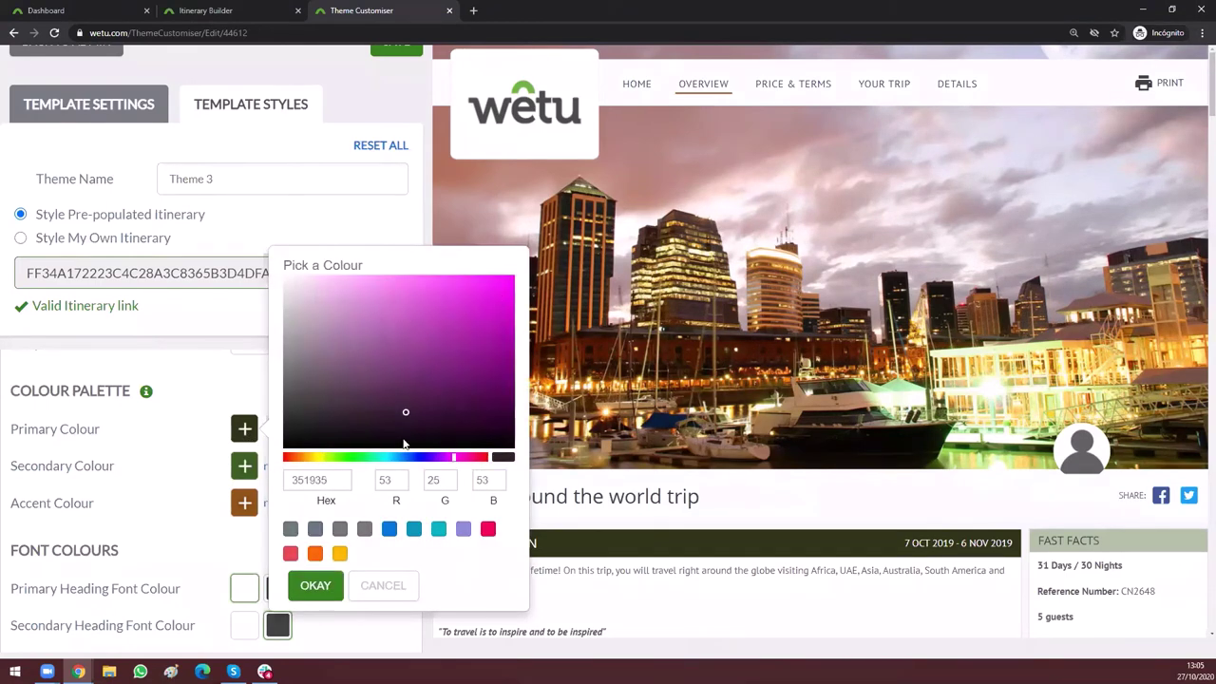
{"action": "left_click", "coordinate": [496, 291]}
{"action": "left_click", "coordinate": [316, 586]}
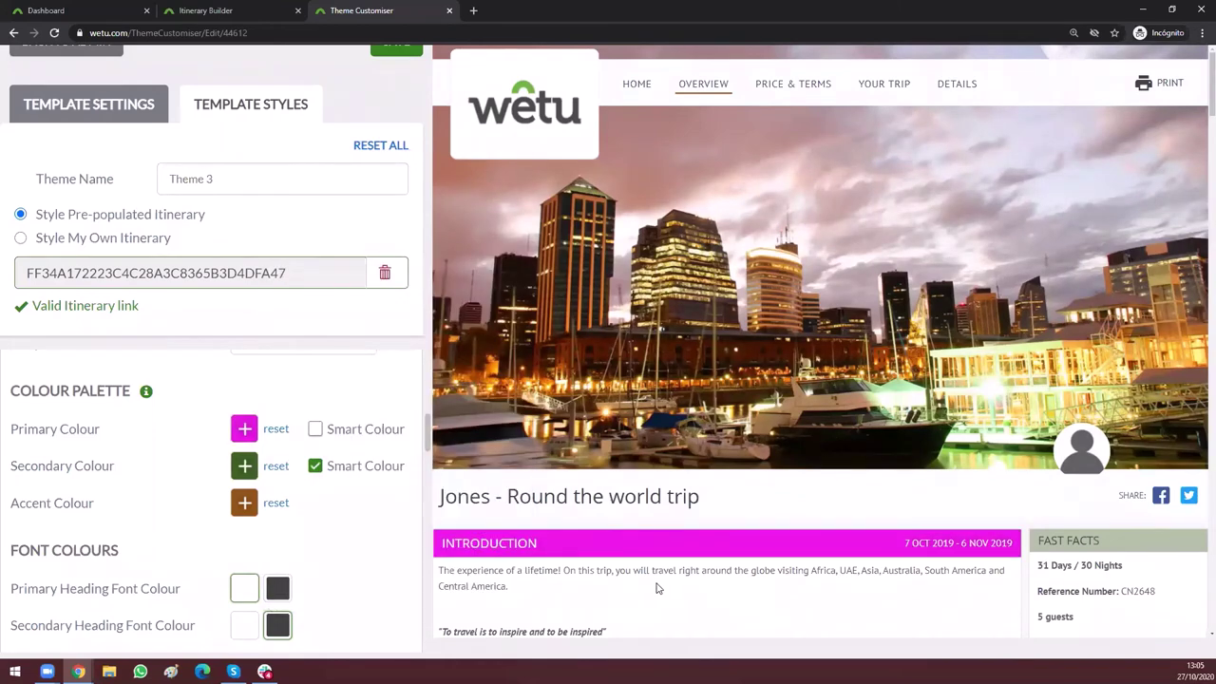
{"action": "triple_click", "coordinate": [64, 429]}
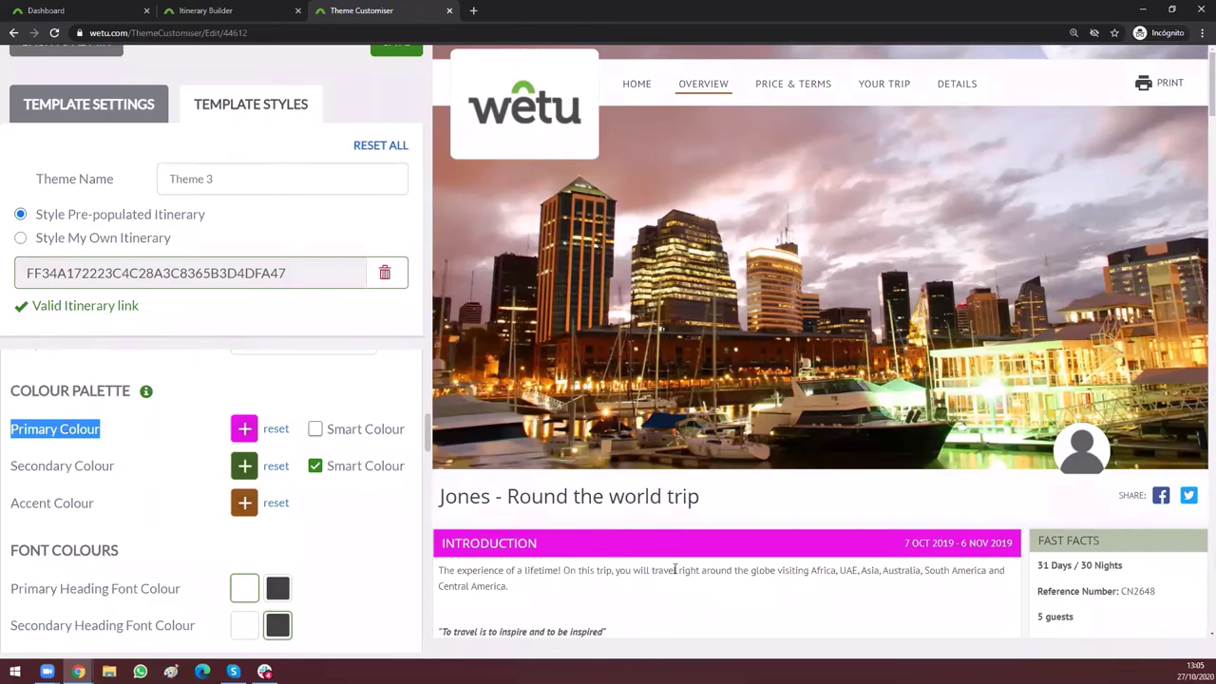
{"action": "double_click", "coordinate": [447, 545]}
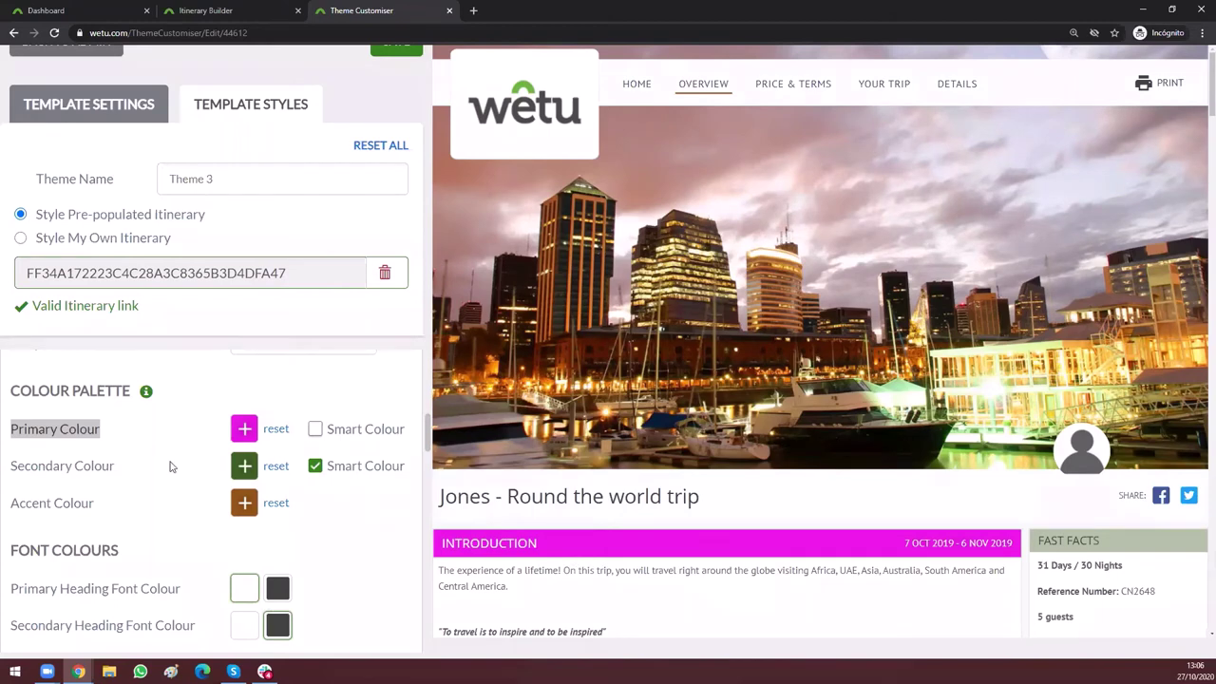
Step: Open the Accommodation page under Your Trip in the preview and view the Your Stay and Your Rooms headings of Hallmark House
{"action": "left_click_drag", "start_coordinate": [17, 466], "coordinate": [181, 475]}
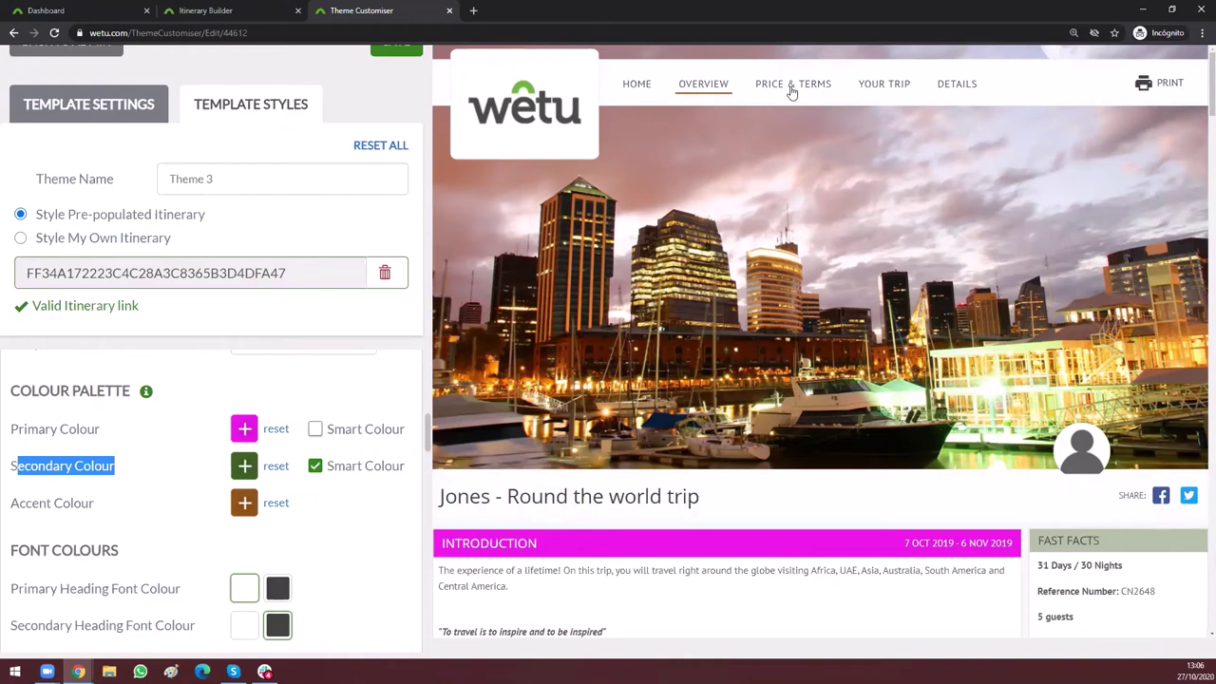
{"action": "mouse_move", "coordinate": [882, 83]}
{"action": "left_click", "coordinate": [769, 126]}
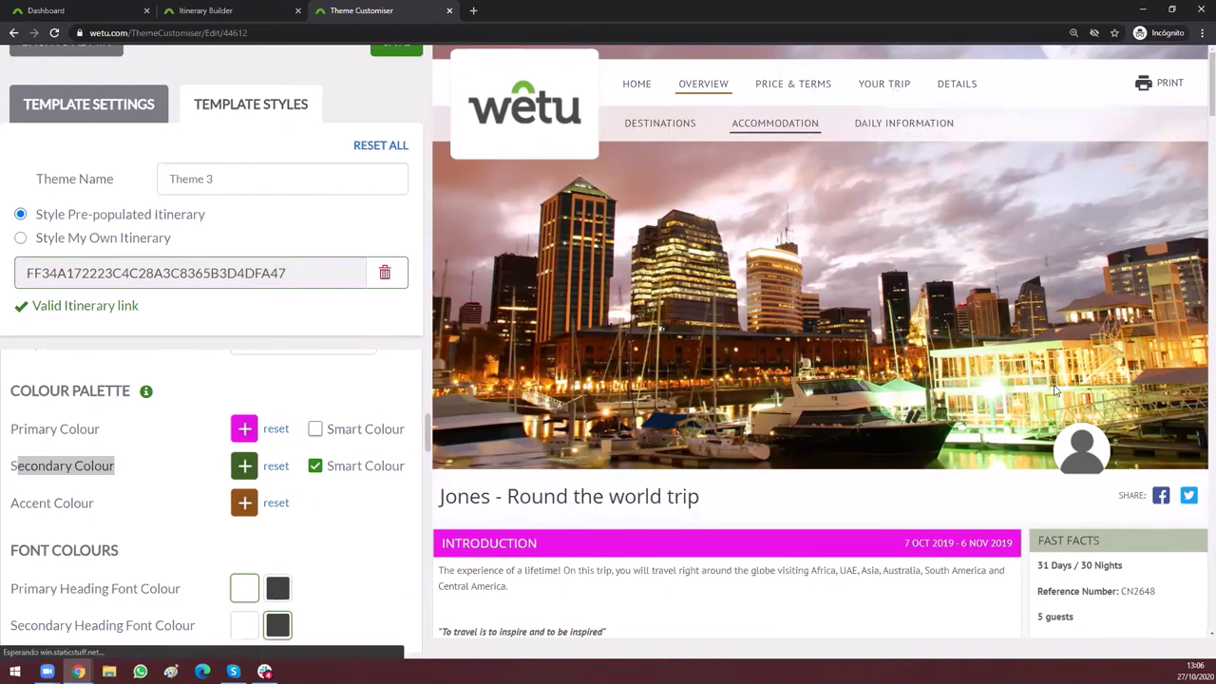
{"action": "scroll", "coordinate": [978, 432], "scroll_direction": "down", "scroll_amount": 3}
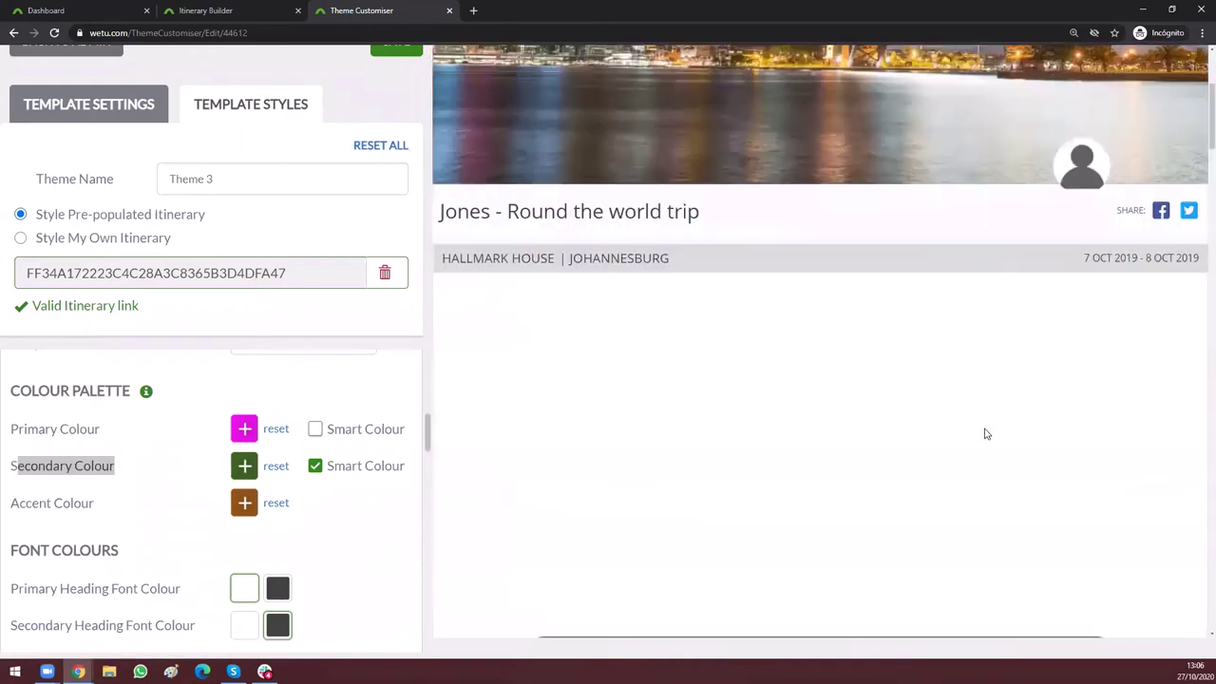
{"action": "scroll", "coordinate": [741, 375], "scroll_direction": "down", "scroll_amount": 6}
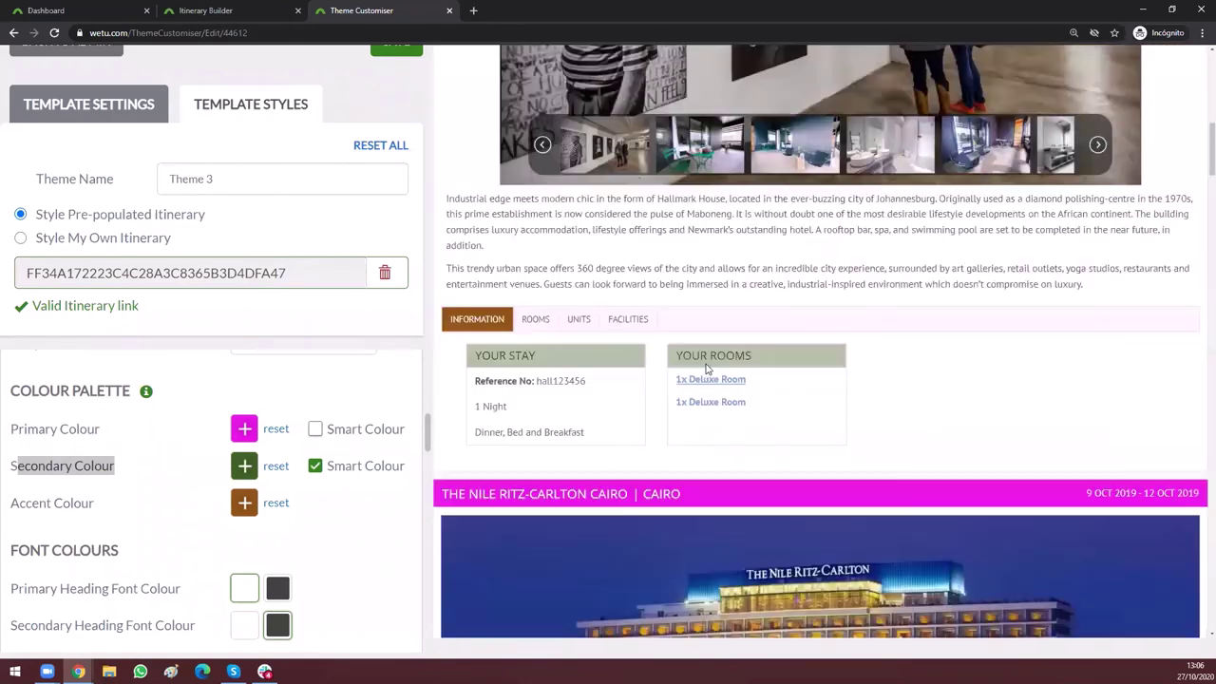
Step: Set the Secondary Colour in the Colour Palette to bright green, hex 67E811
{"action": "left_click", "coordinate": [238, 469]}
{"action": "left_click", "coordinate": [497, 336]}
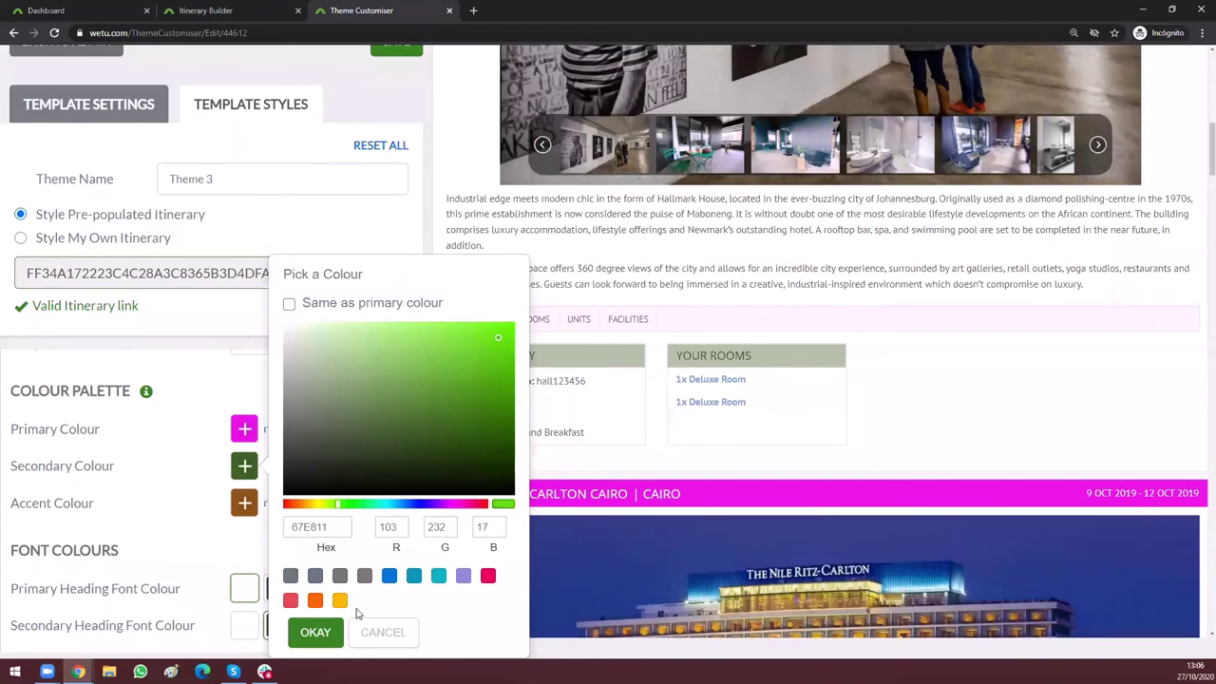
{"action": "left_click", "coordinate": [315, 632]}
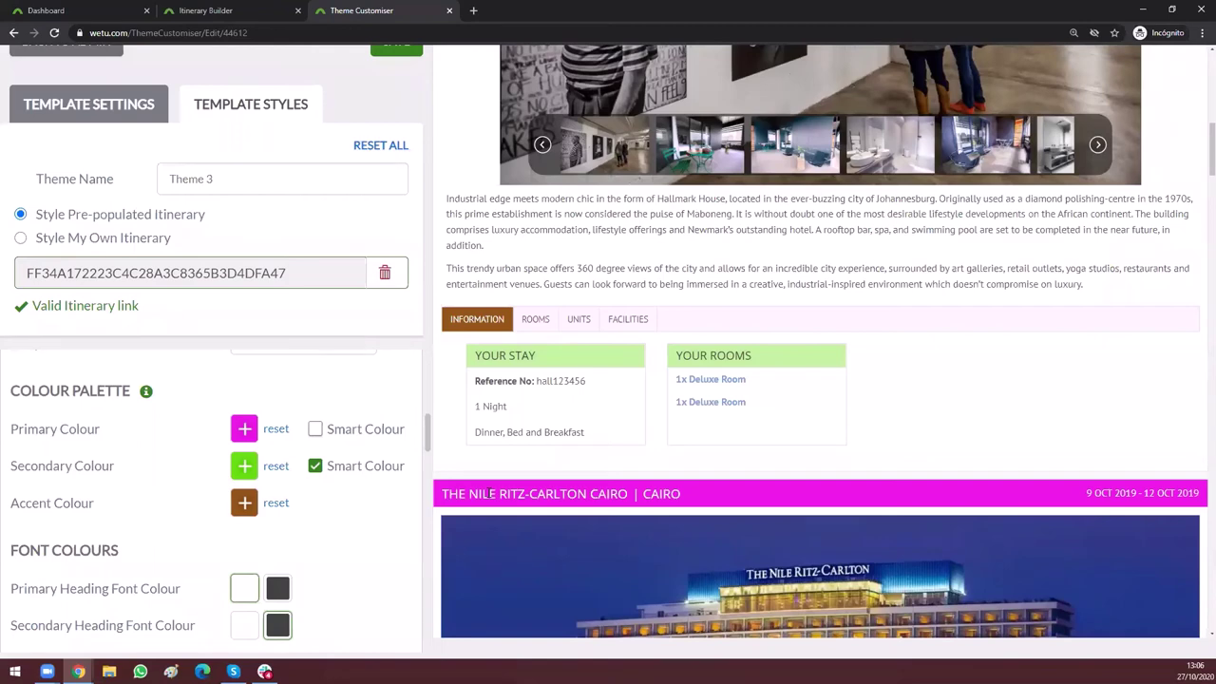
Step: Compare Smart Colour on and off for the Primary and Secondary Colours in the preview, and leave it off for both
{"action": "left_click", "coordinate": [316, 429]}
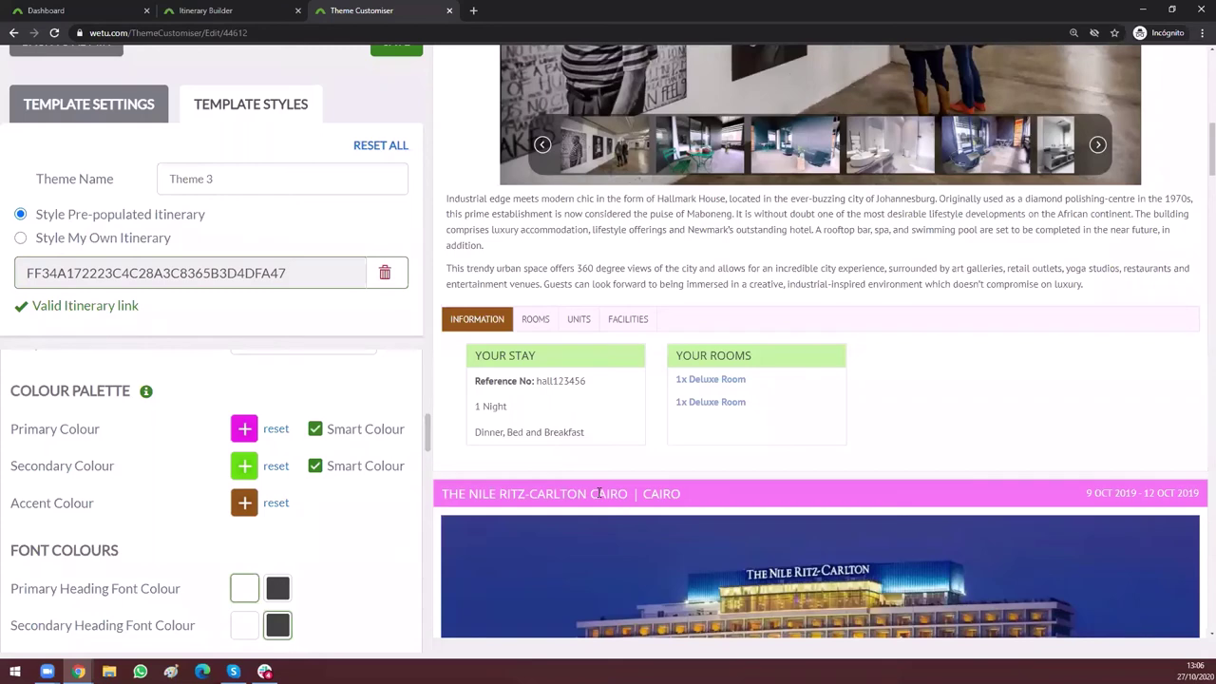
{"action": "left_click", "coordinate": [316, 467]}
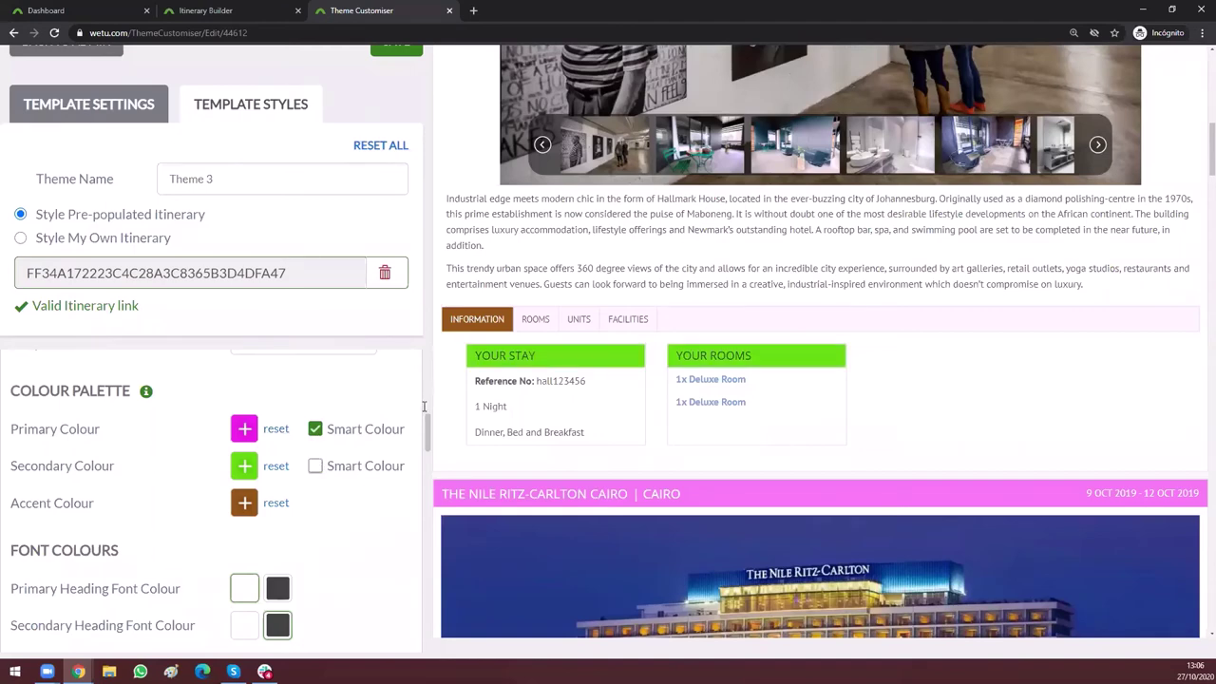
{"action": "left_click", "coordinate": [315, 466]}
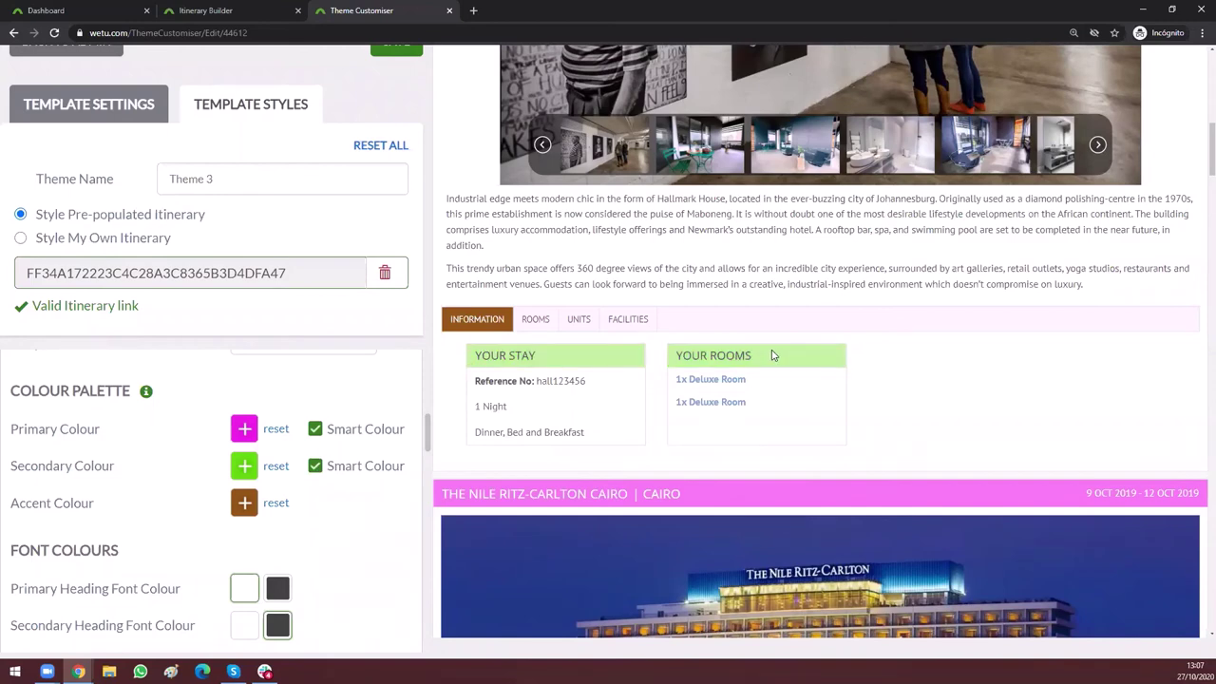
{"action": "left_click", "coordinate": [315, 466]}
{"action": "left_click", "coordinate": [316, 428]}
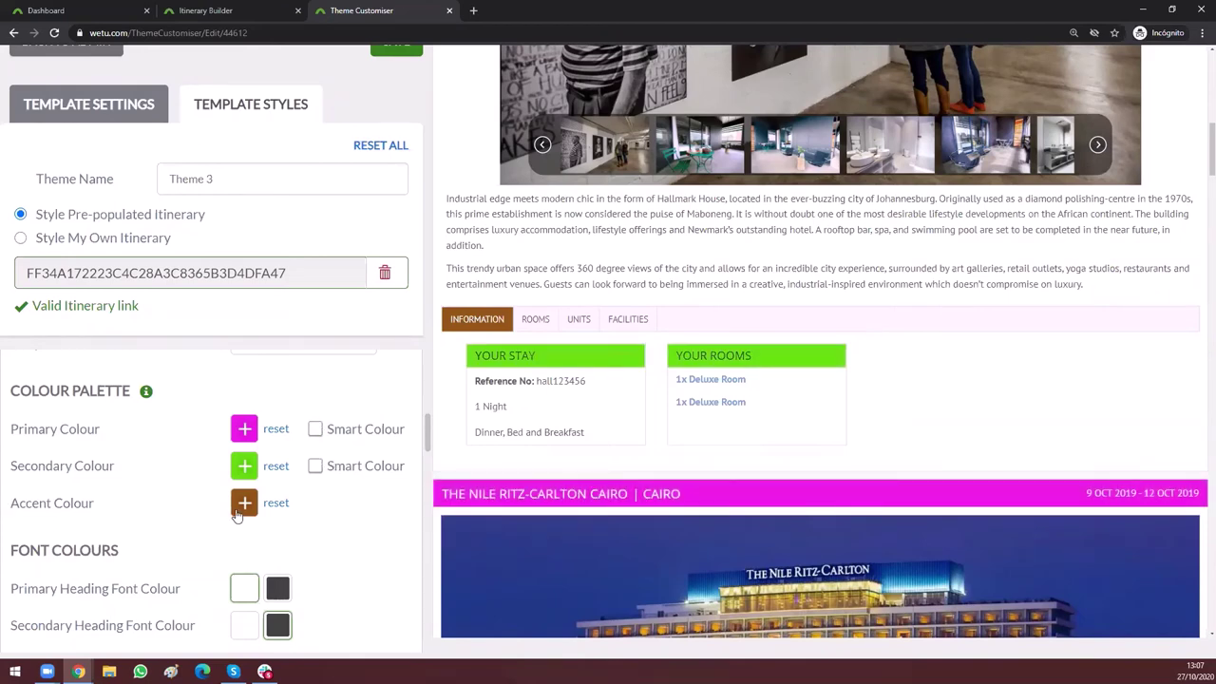
Step: Set the Accent Colour to a bright yellow and check it on the preview's navigation underlines and Information tab
{"action": "left_click", "coordinate": [498, 321]}
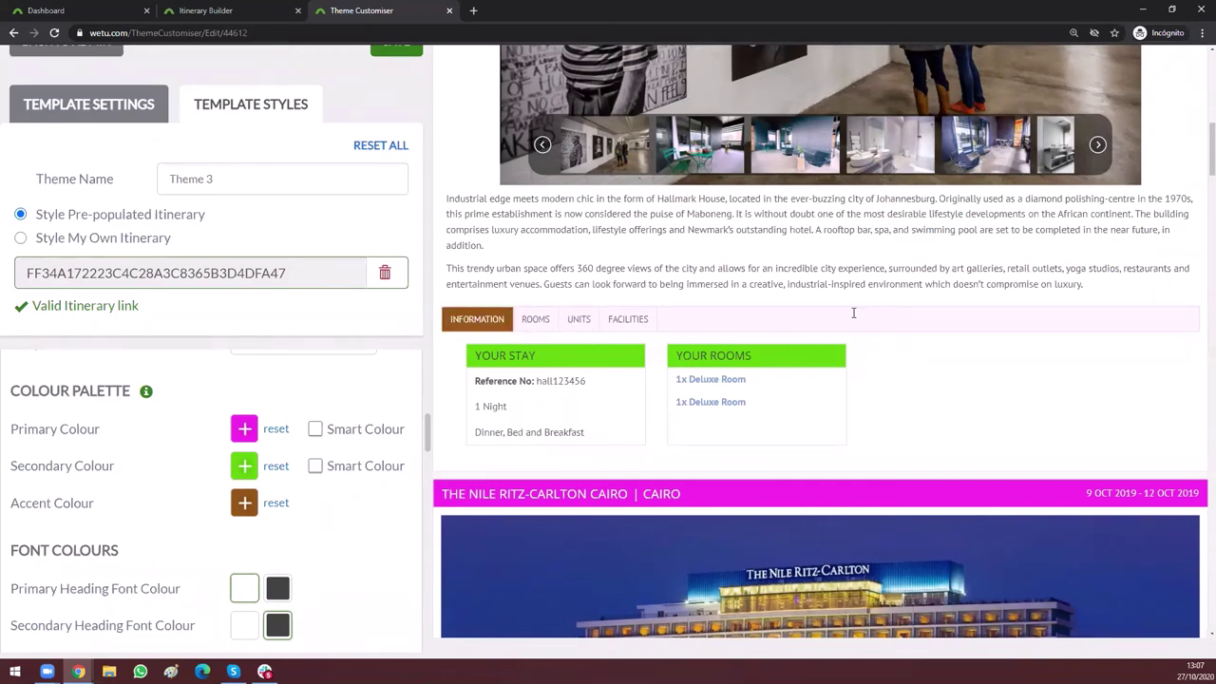
{"action": "scroll", "coordinate": [853, 312], "scroll_direction": "up", "scroll_amount": 8}
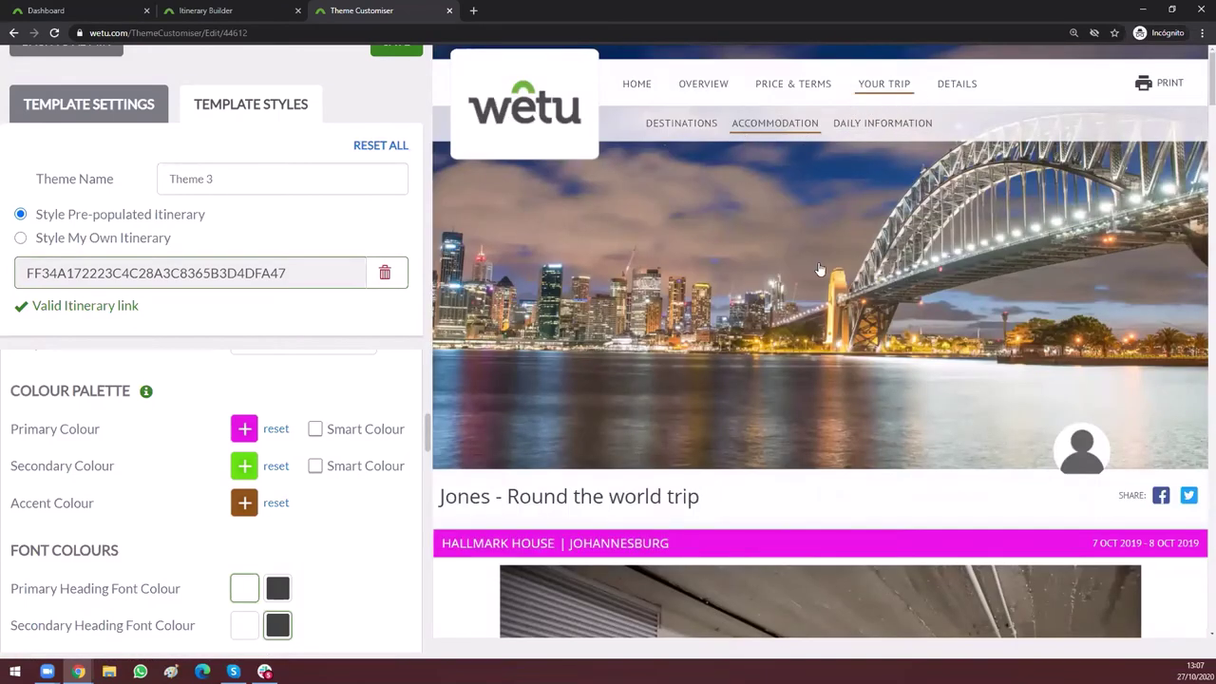
{"action": "left_click", "coordinate": [246, 503]}
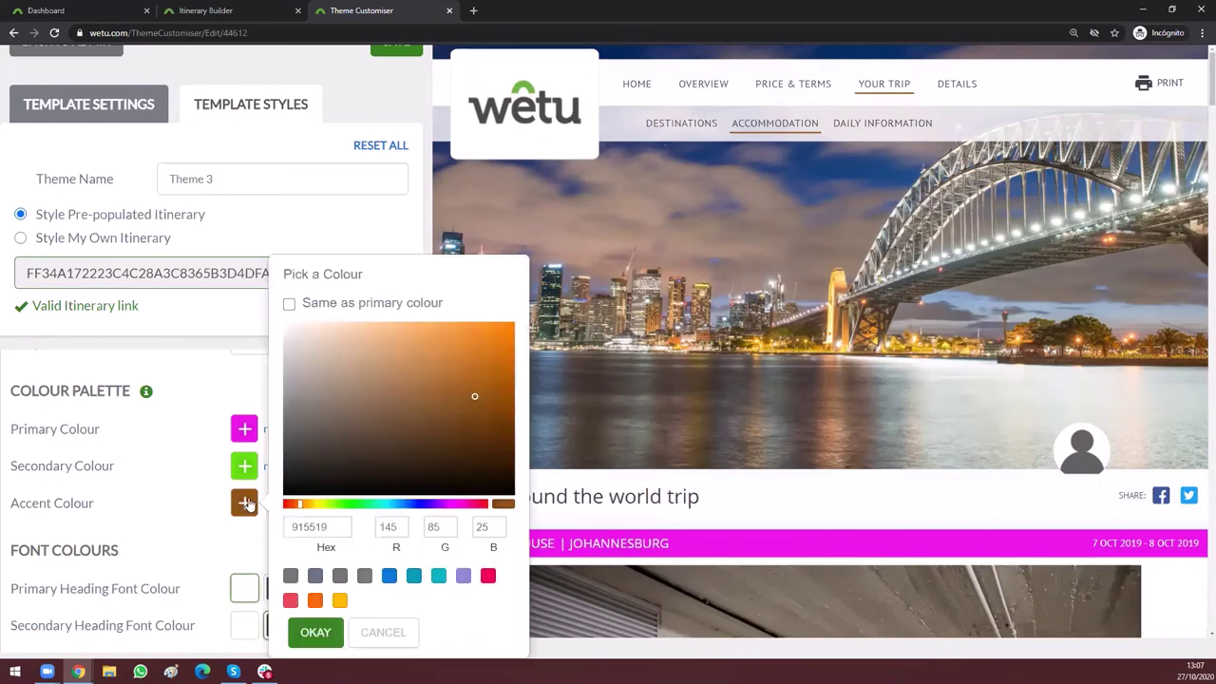
{"action": "left_click", "coordinate": [498, 346]}
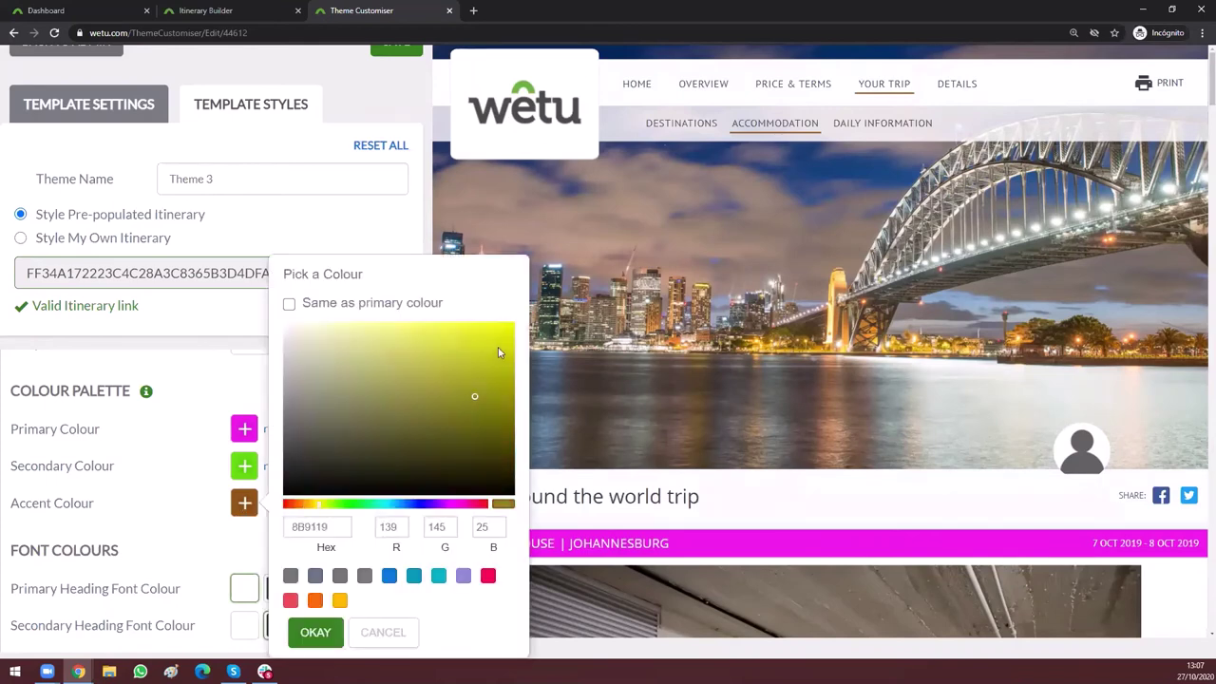
{"action": "left_click", "coordinate": [318, 634]}
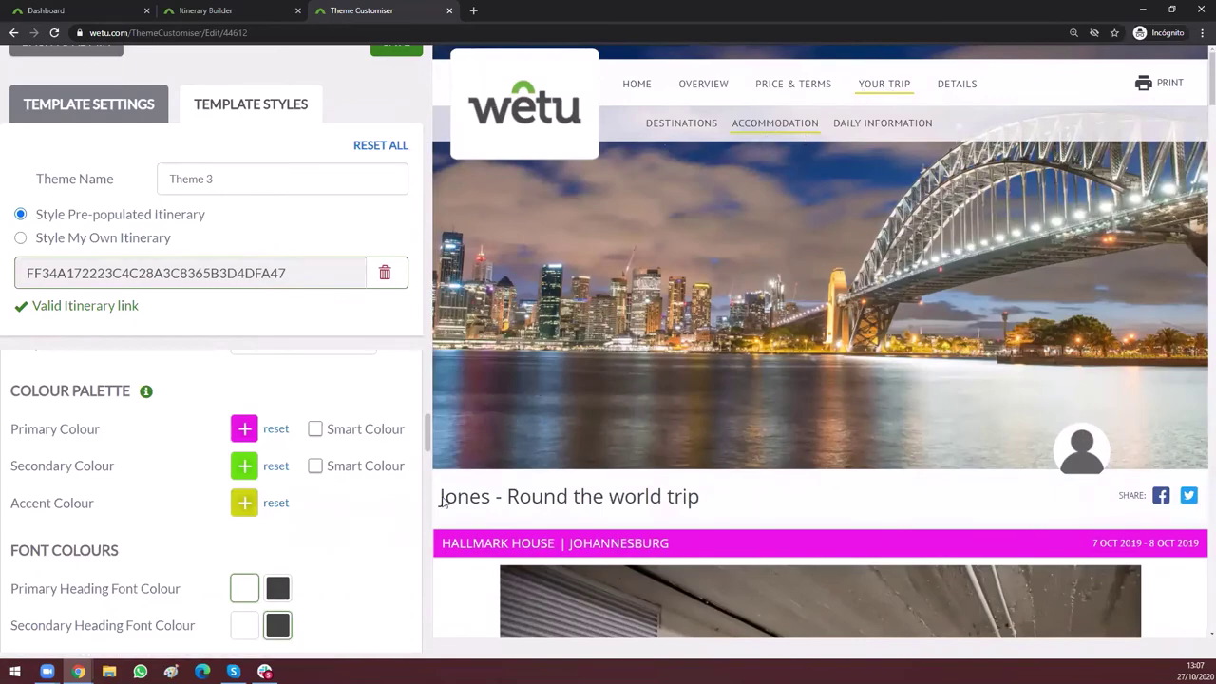
{"action": "scroll", "coordinate": [442, 503], "scroll_direction": "down", "scroll_amount": 7}
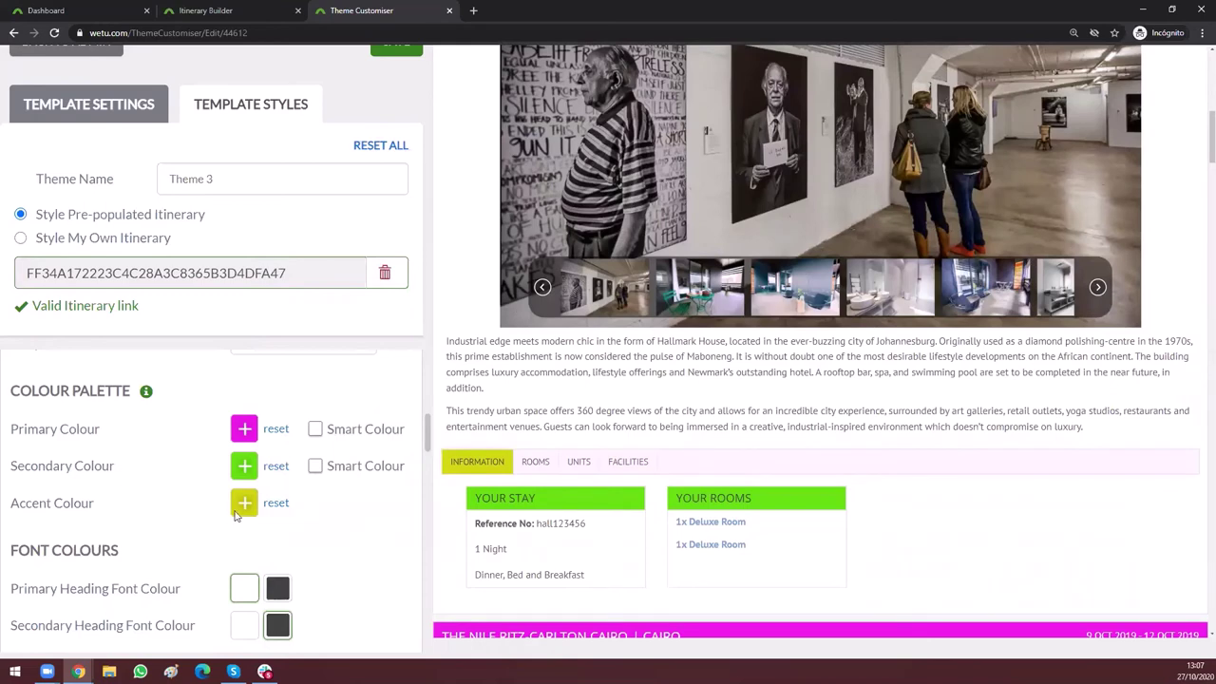
Step: Compare White and Charcoal for the Primary and Secondary Heading Font Colours on the preview headings, and leave both on Charcoal
{"action": "scroll", "coordinate": [99, 464], "scroll_direction": "down", "scroll_amount": 2}
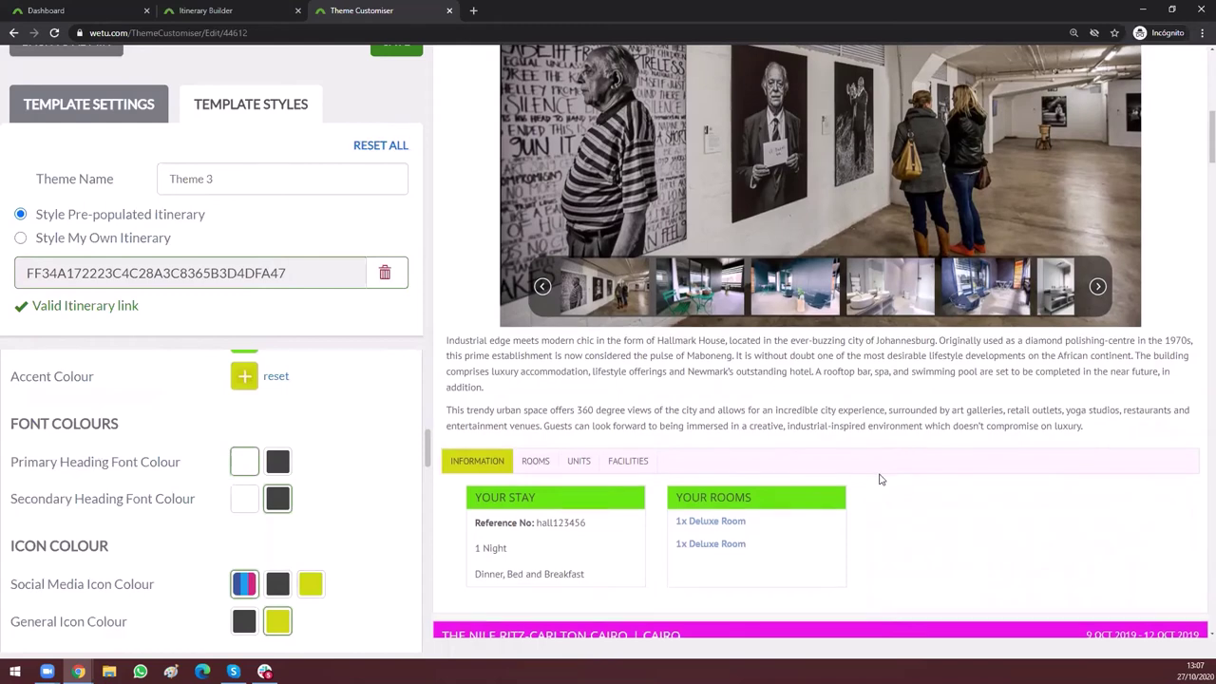
{"action": "scroll", "coordinate": [611, 477], "scroll_direction": "down", "scroll_amount": 2}
{"action": "left_click_drag", "start_coordinate": [440, 447], "coordinate": [774, 449]}
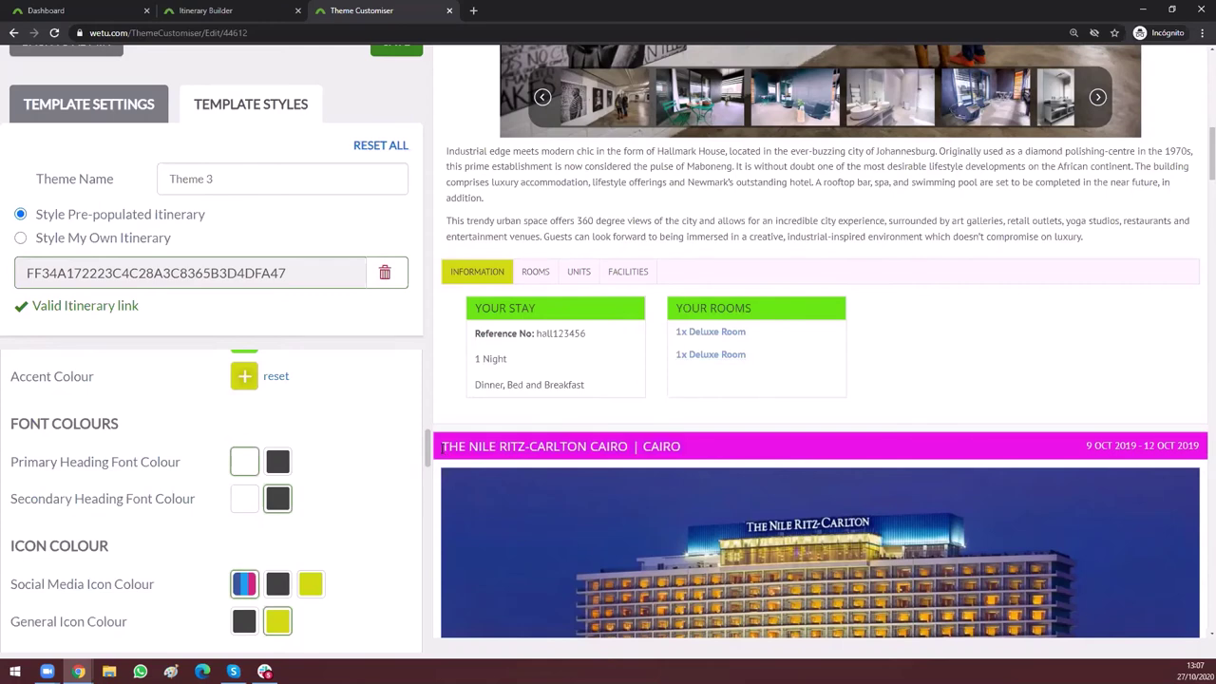
{"action": "left_click_drag", "start_coordinate": [442, 450], "coordinate": [807, 451]}
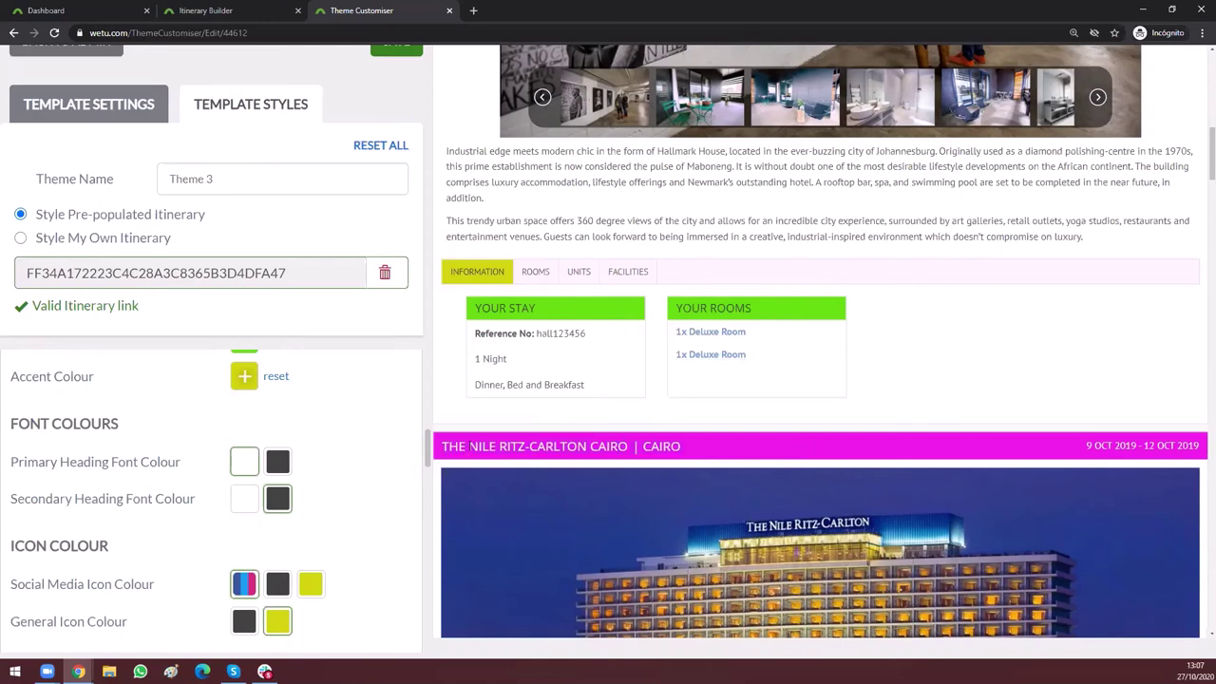
{"action": "left_click", "coordinate": [277, 462]}
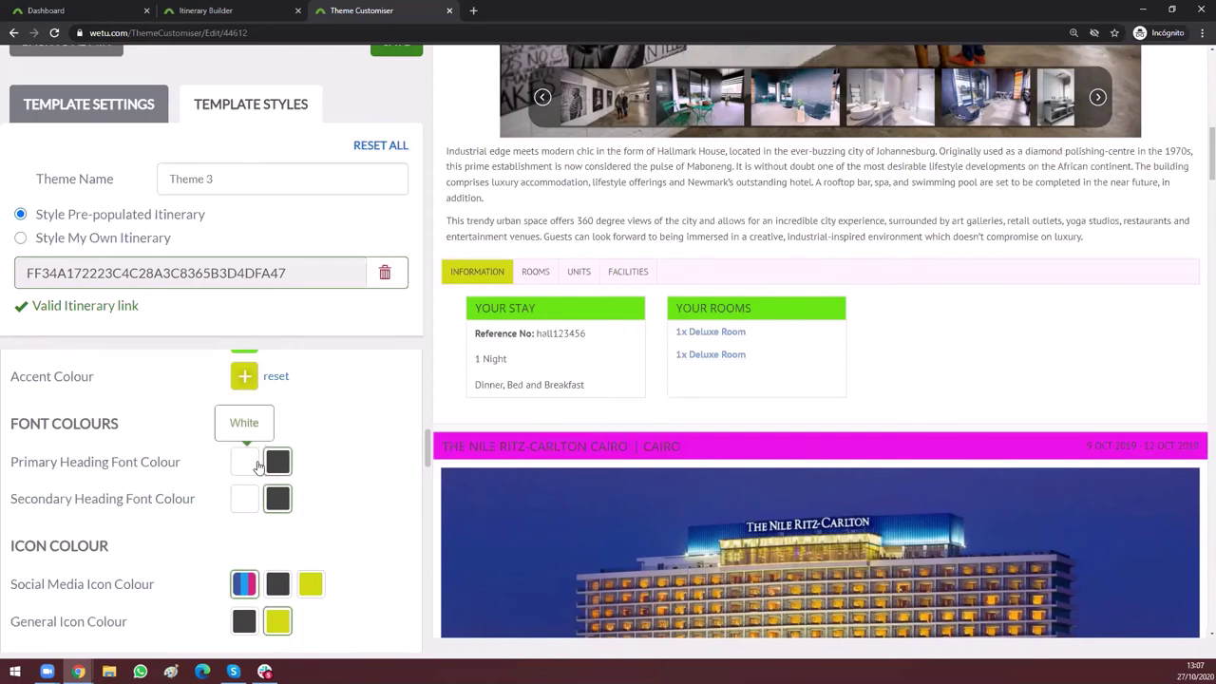
{"action": "left_click", "coordinate": [244, 464]}
{"action": "left_click", "coordinate": [280, 470]}
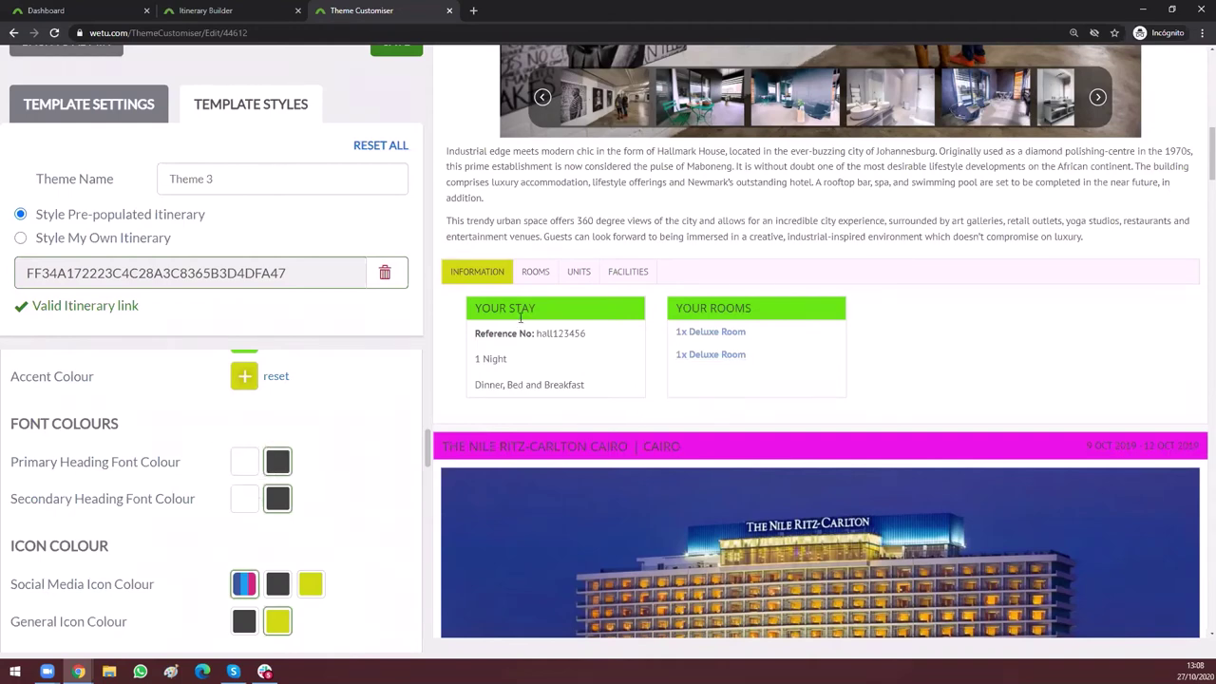
{"action": "left_click_drag", "start_coordinate": [582, 311], "coordinate": [795, 307]}
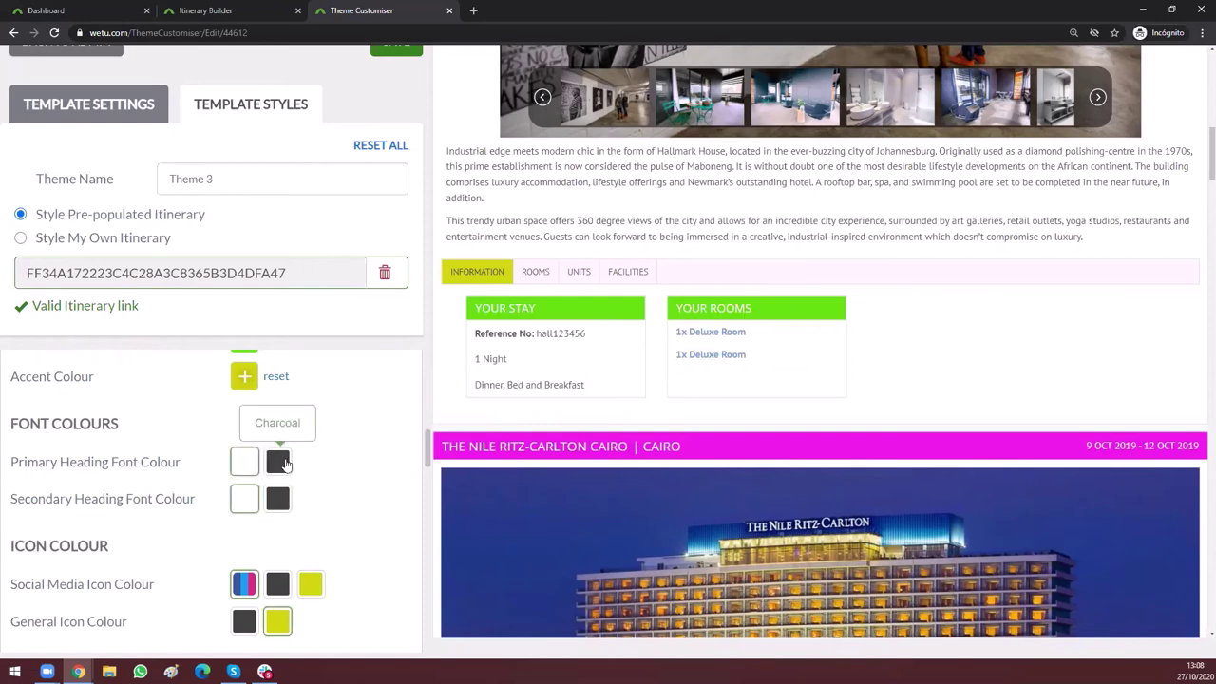
{"action": "left_click", "coordinate": [281, 501]}
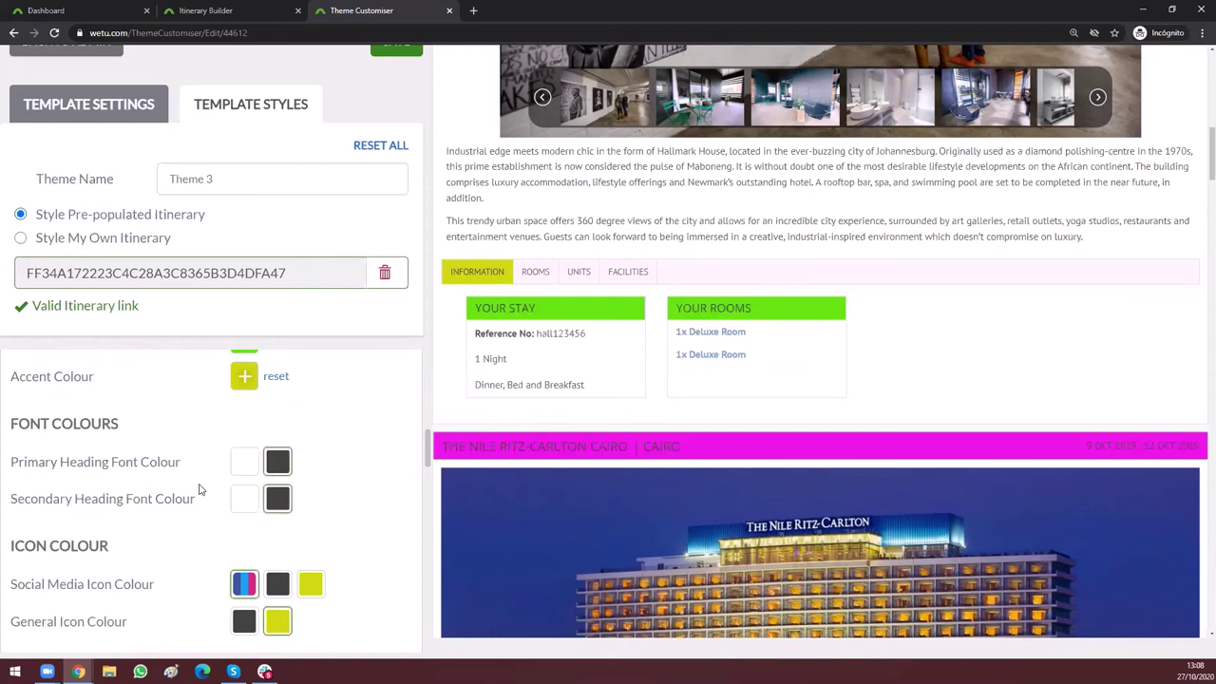
Step: Try Standard and Charcoal for the Social Media Icon Colour on the preview's share icons, and set it to the yellow accent colour
{"action": "scroll", "coordinate": [371, 481], "scroll_direction": "down", "scroll_amount": 2}
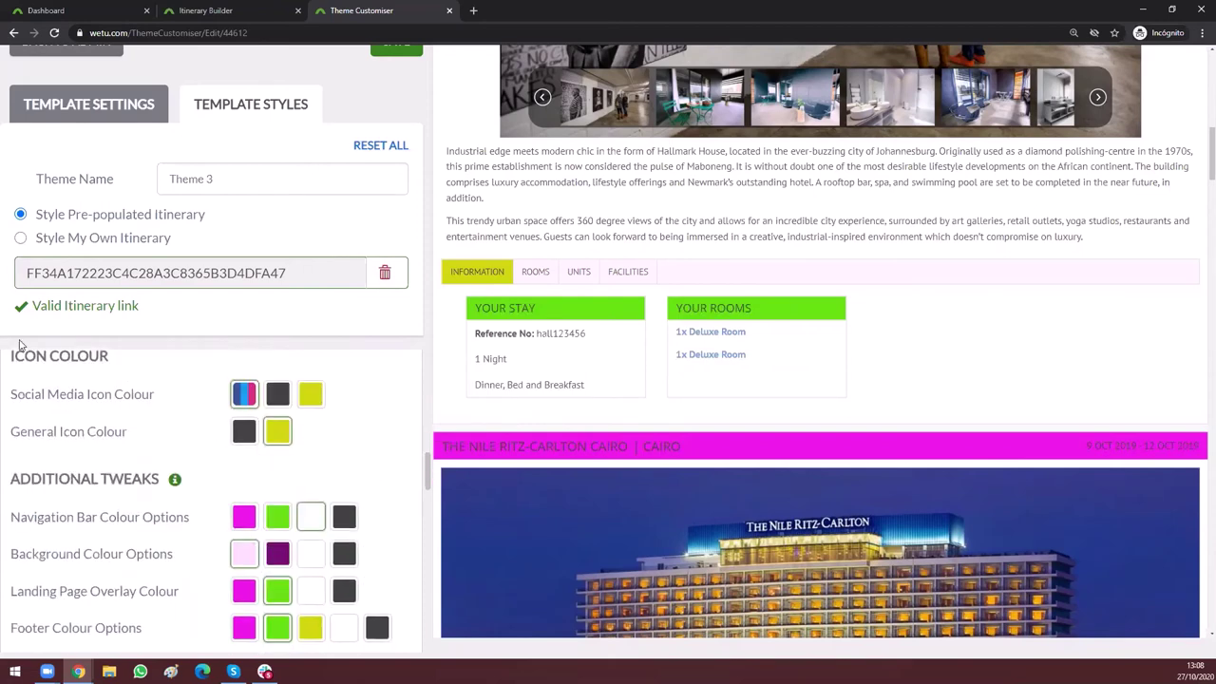
{"action": "left_click", "coordinate": [245, 394]}
{"action": "scroll", "coordinate": [1123, 344], "scroll_direction": "up", "scroll_amount": 10}
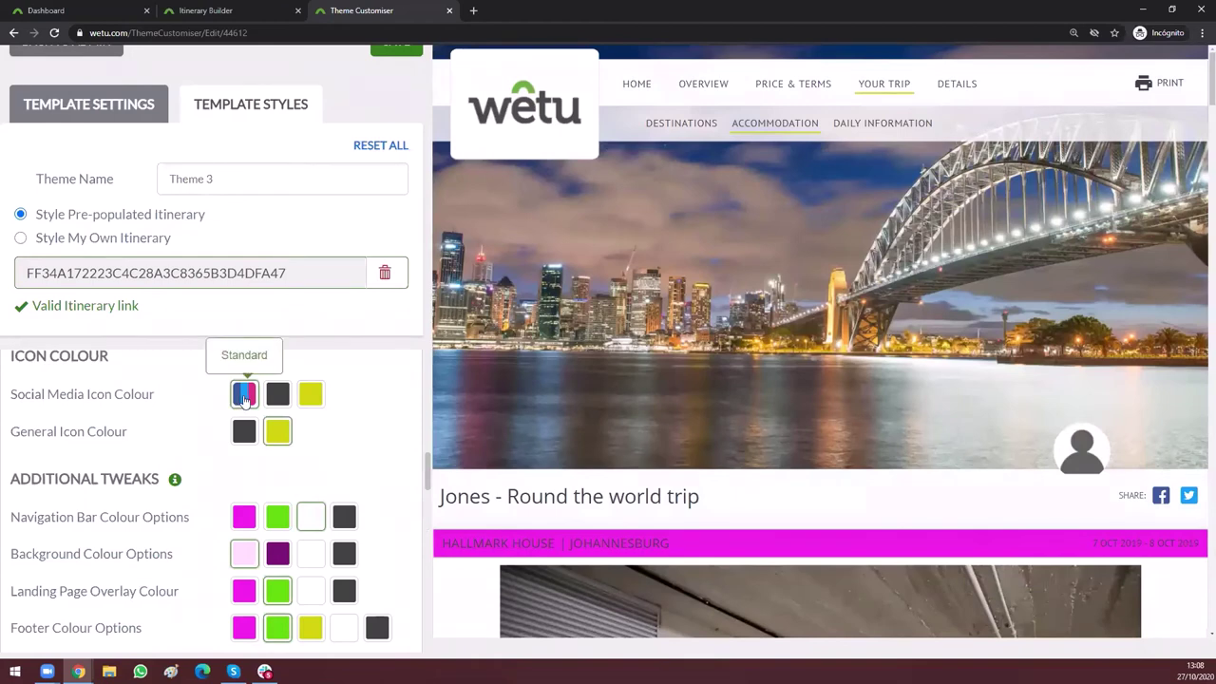
{"action": "left_click", "coordinate": [278, 397]}
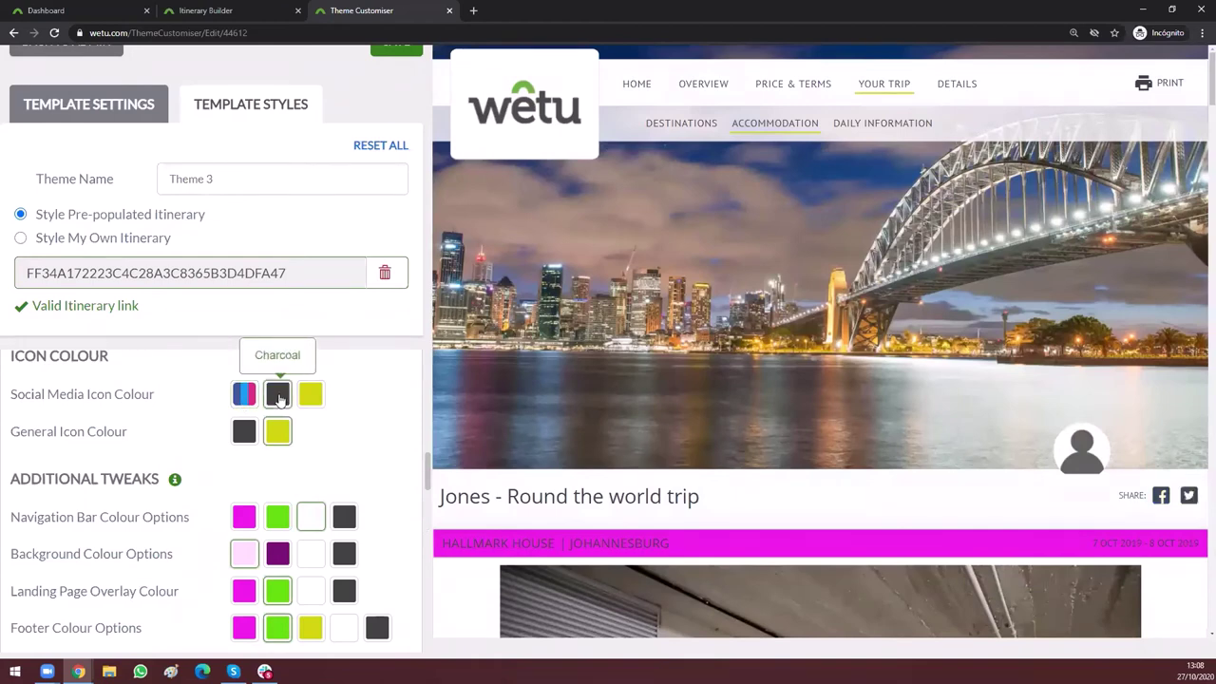
{"action": "left_click", "coordinate": [309, 397]}
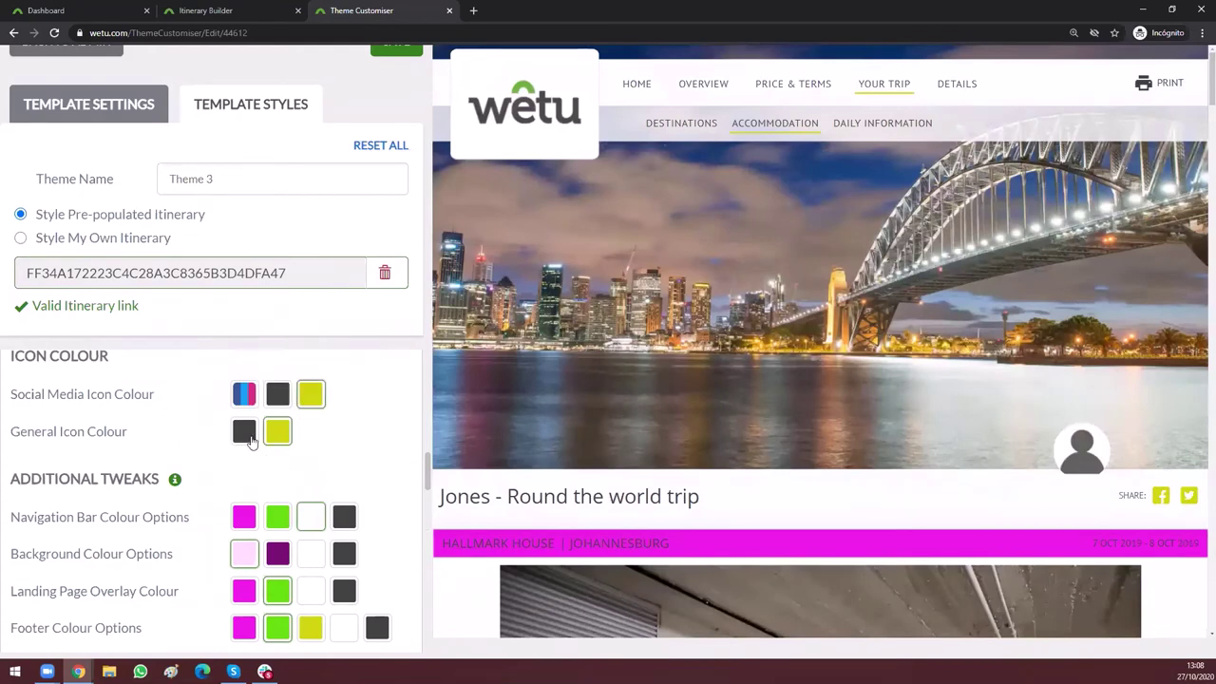
Step: Compare Charcoal and the yellow accent as General Icon Colour on the consultant contact card, and set it to Charcoal
{"action": "left_click", "coordinate": [244, 431]}
{"action": "mouse_move", "coordinate": [1080, 453]}
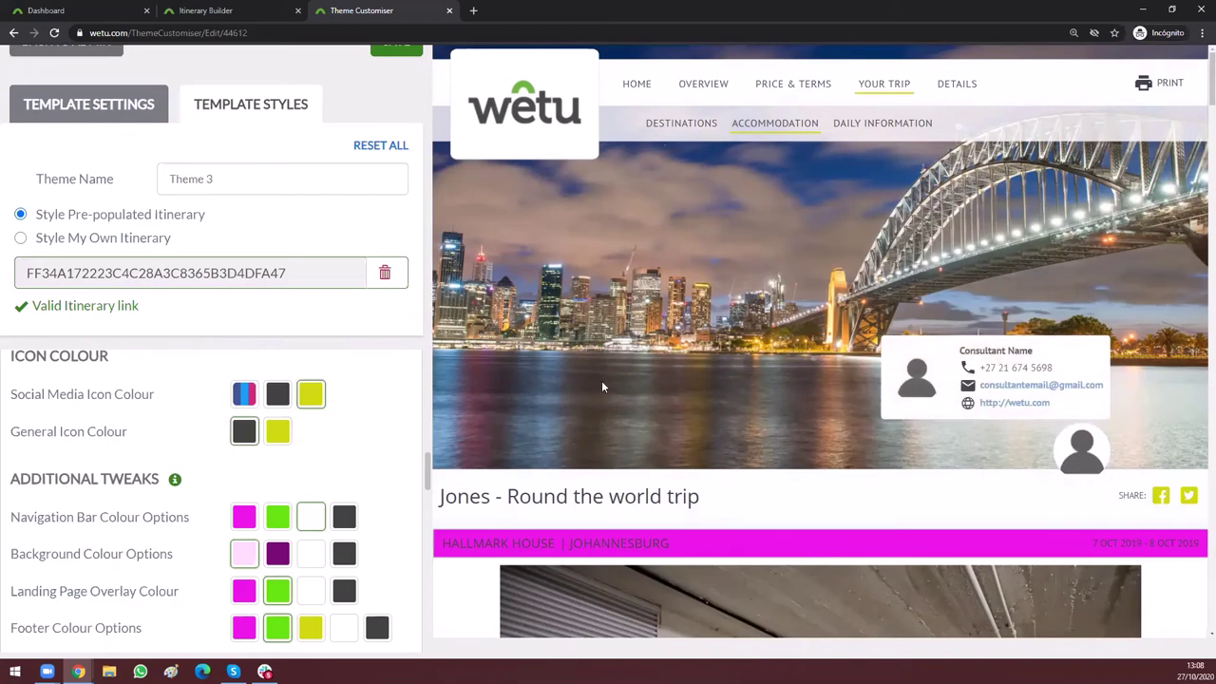
{"action": "left_click", "coordinate": [278, 437]}
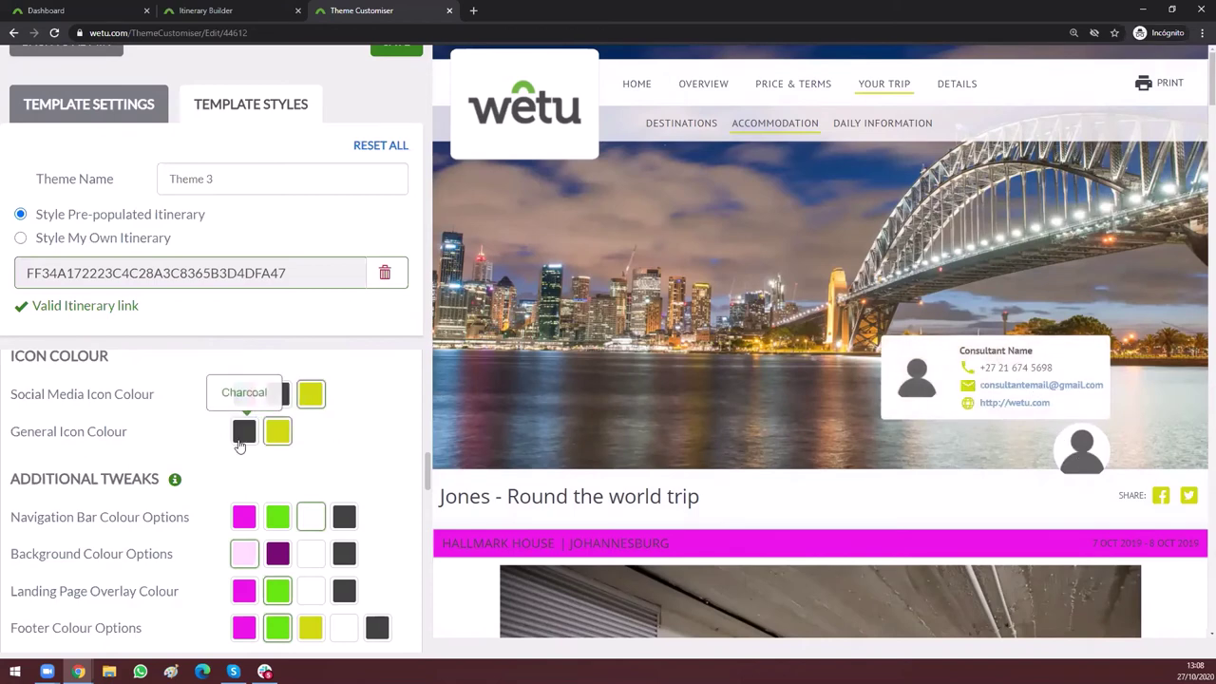
{"action": "mouse_move", "coordinate": [1092, 454]}
{"action": "left_click", "coordinate": [244, 431]}
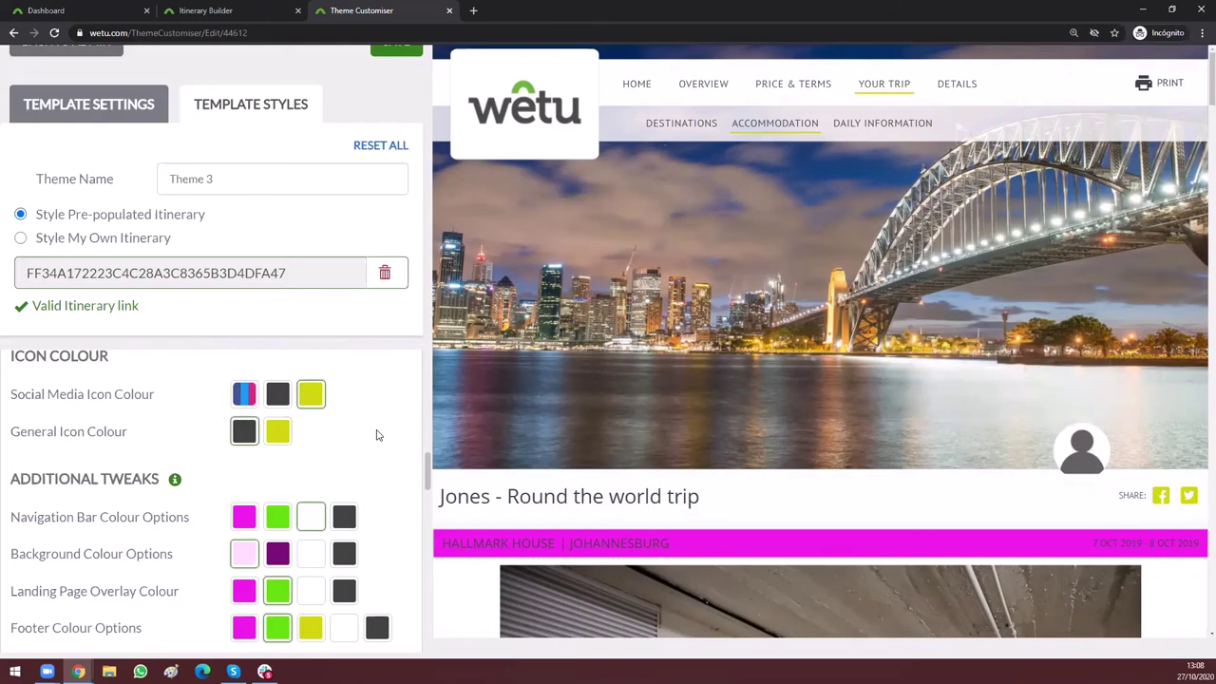
Step: Try the Primary, green and White Navigation Bar Colour Options on the preview's menu bar, and set the bar to charcoal
{"action": "scroll", "coordinate": [376, 435], "scroll_direction": "down", "scroll_amount": 2}
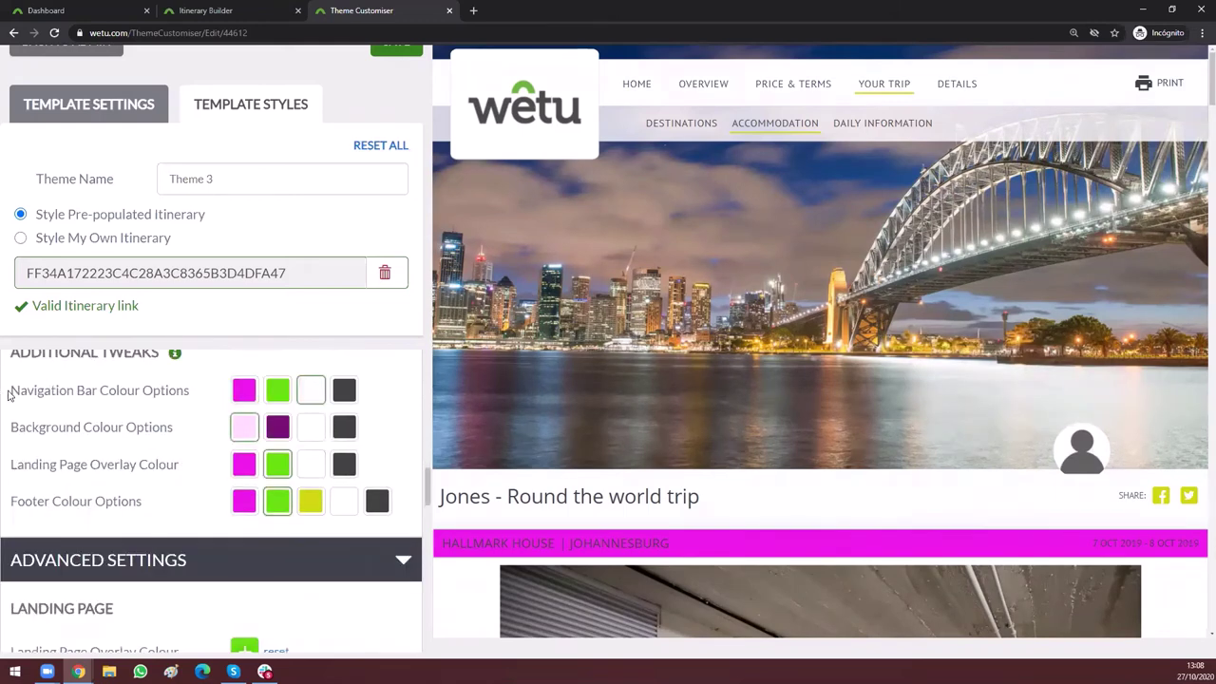
{"action": "left_click_drag", "start_coordinate": [107, 390], "coordinate": [318, 391]}
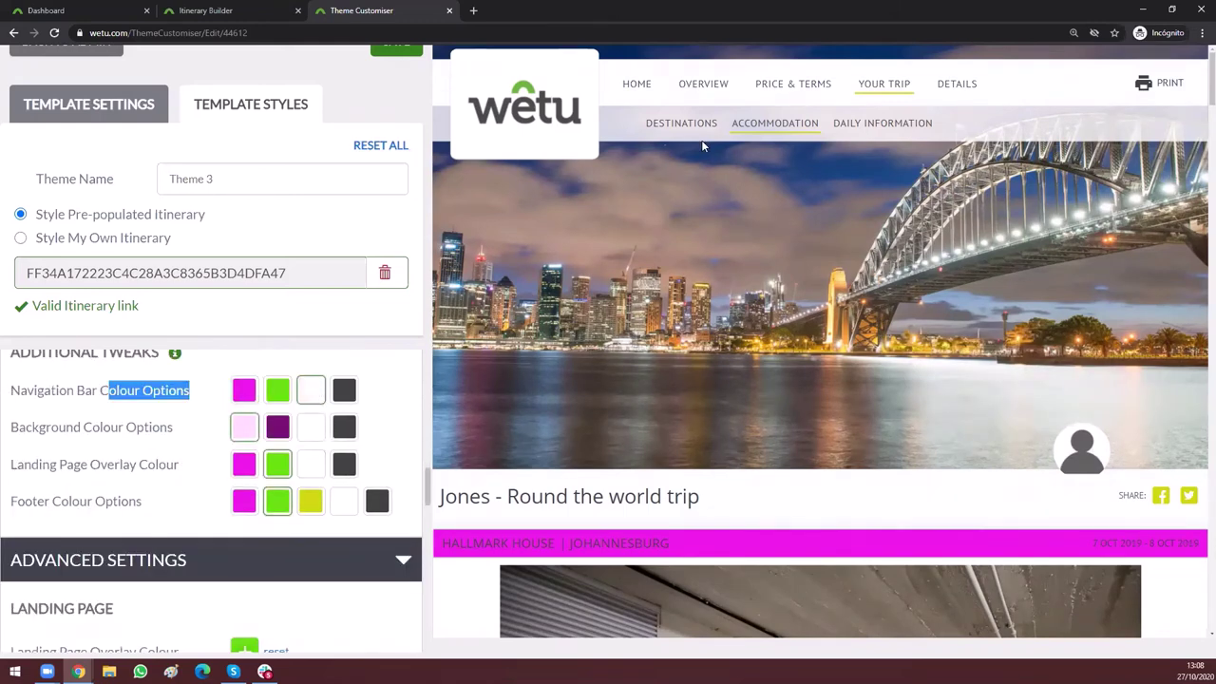
{"action": "left_click", "coordinate": [837, 84]}
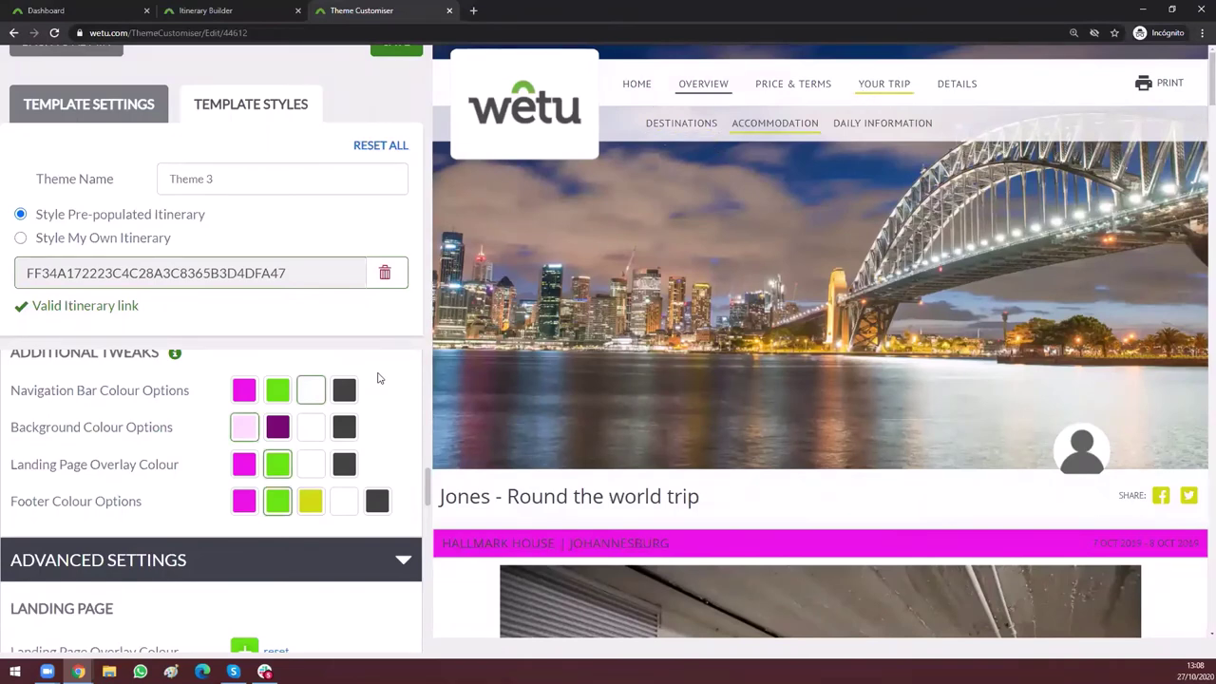
{"action": "left_click", "coordinate": [245, 392]}
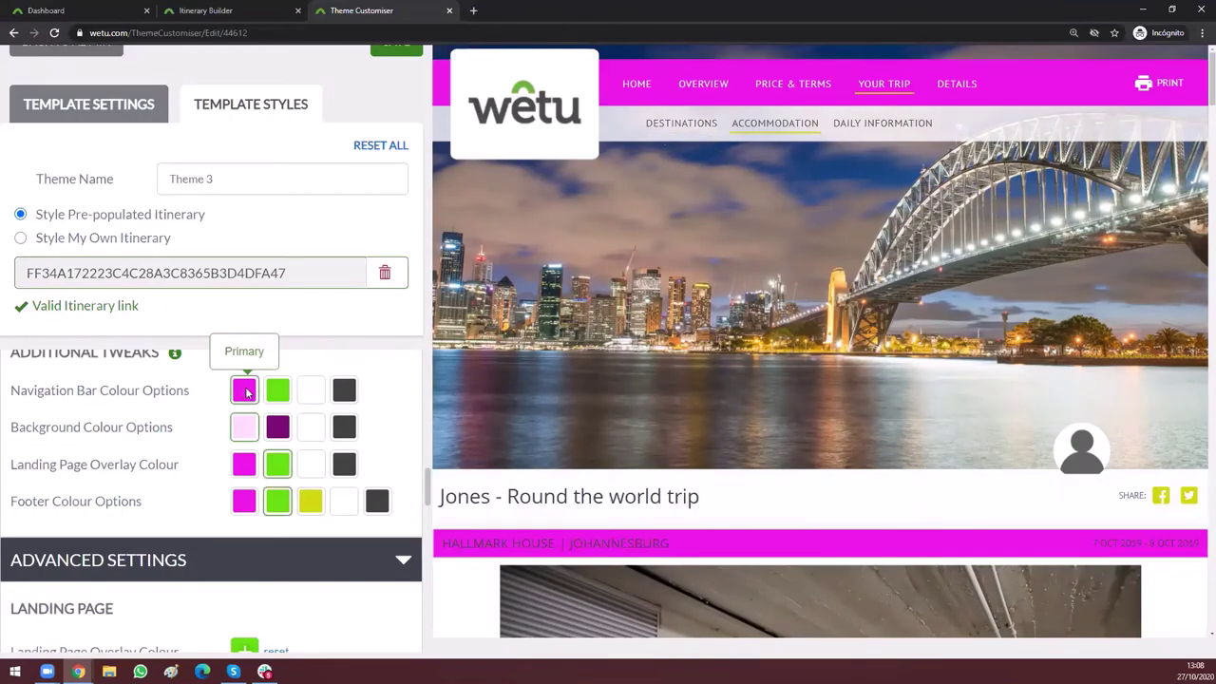
{"action": "left_click", "coordinate": [277, 391]}
{"action": "left_click", "coordinate": [310, 391]}
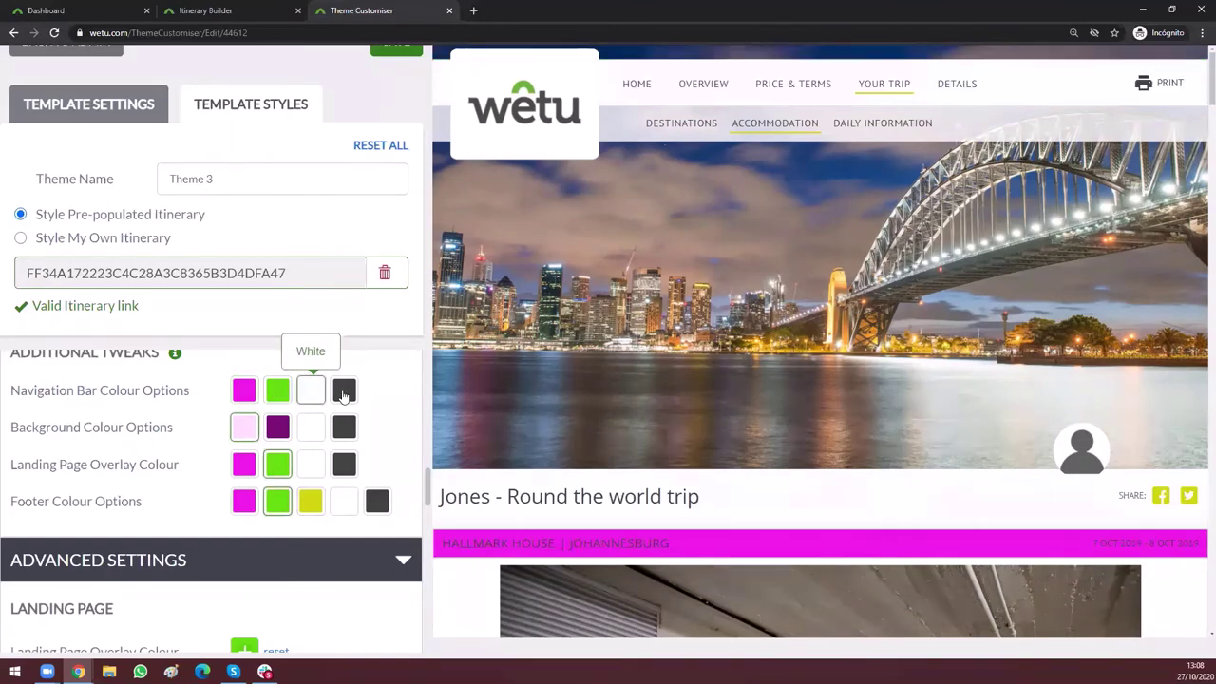
{"action": "left_click", "coordinate": [345, 393]}
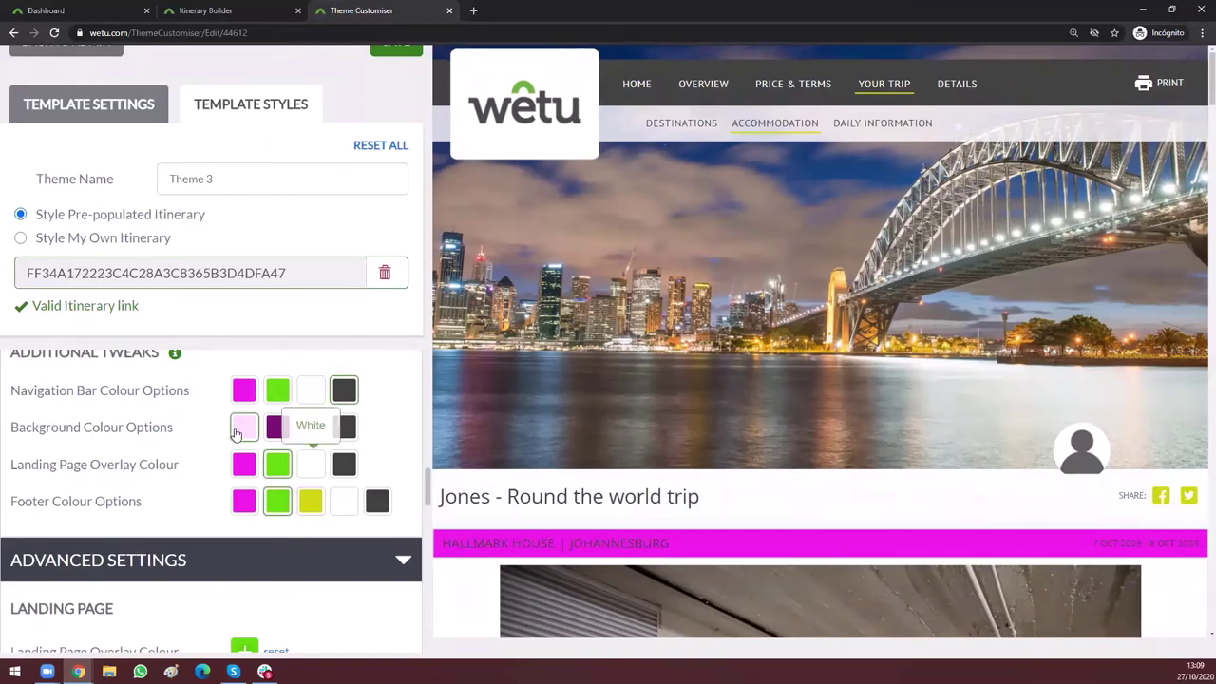
Step: Try dark purple under Background Colour Options, set the background to charcoal, and check it around the preview's Accommodation page content
{"action": "left_click", "coordinate": [277, 426]}
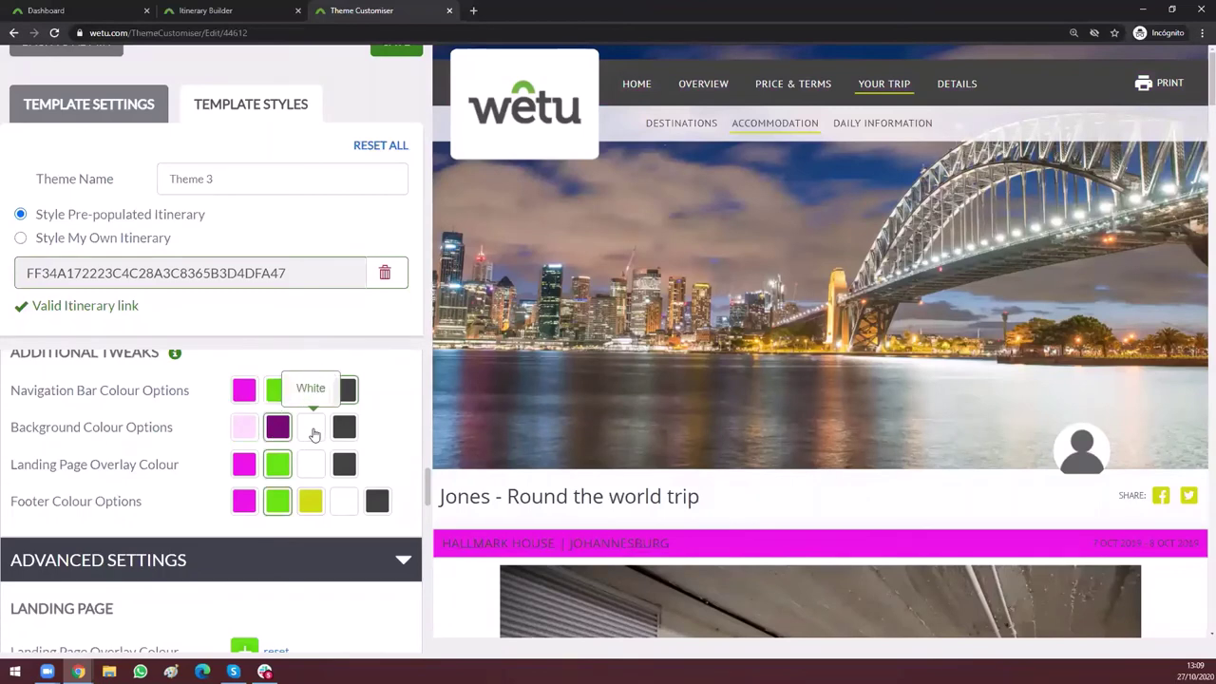
{"action": "left_click", "coordinate": [344, 426]}
{"action": "scroll", "coordinate": [130, 508], "scroll_direction": "down", "scroll_amount": 6}
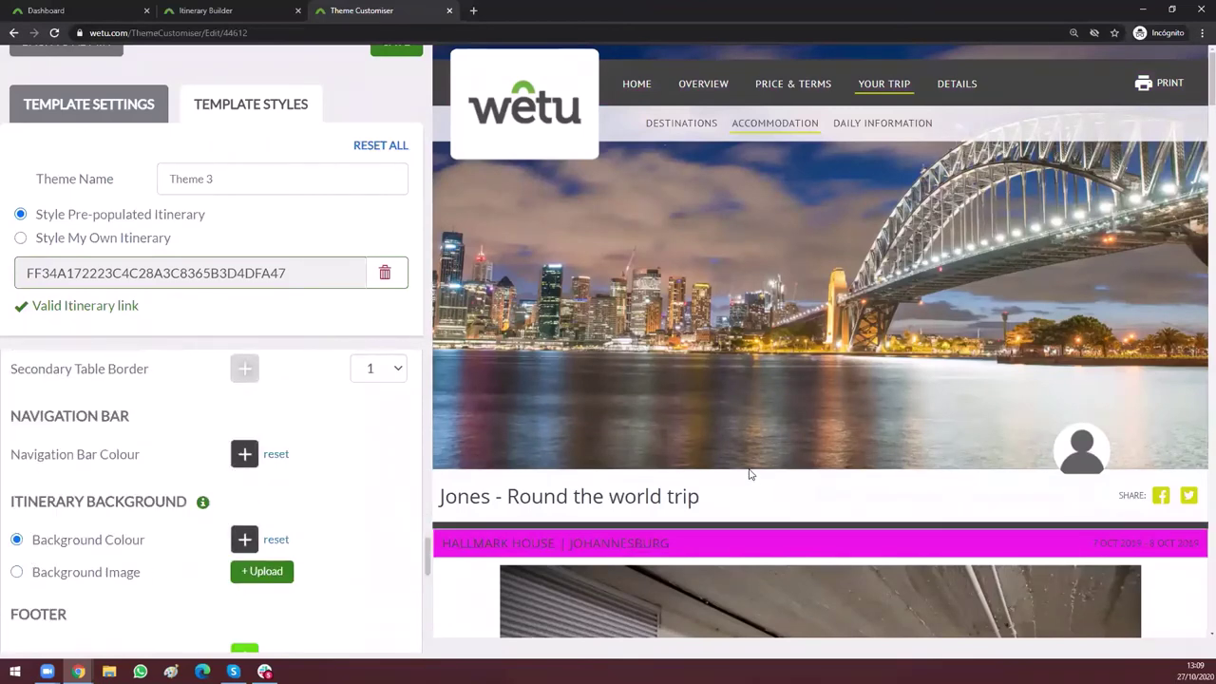
{"action": "scroll", "coordinate": [777, 190], "scroll_direction": "down", "scroll_amount": 3}
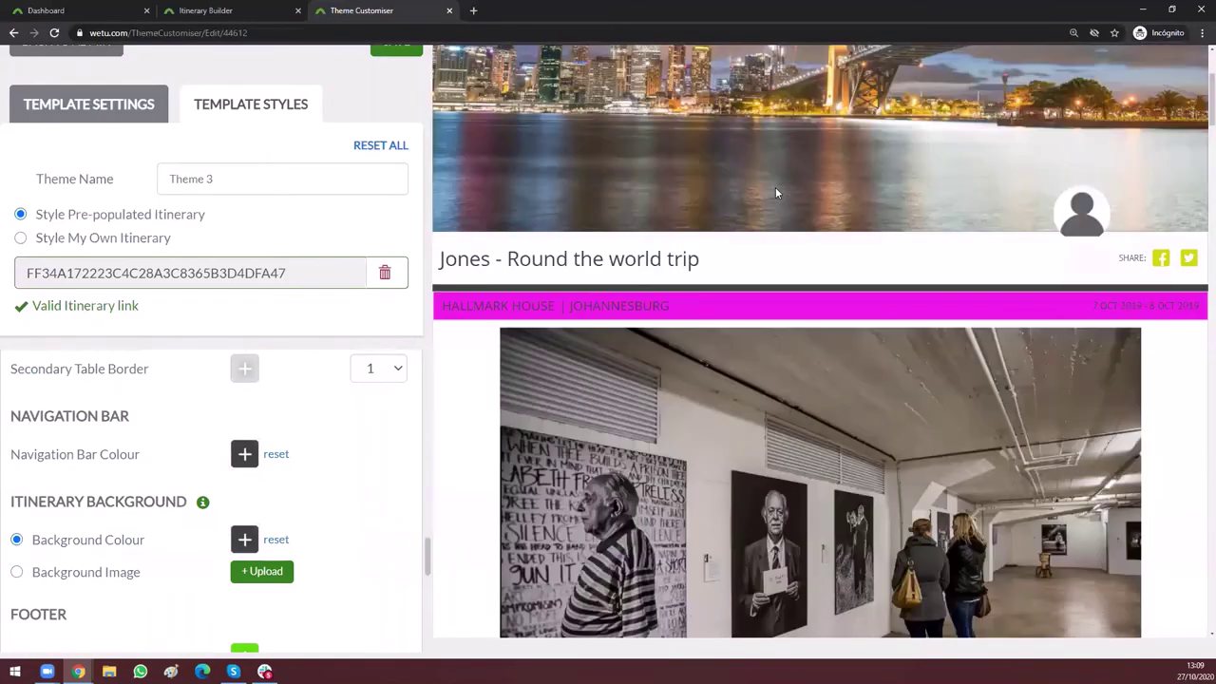
Step: Check the charcoal background around the content of the preview's Overview page
{"action": "scroll", "coordinate": [775, 193], "scroll_direction": "up", "scroll_amount": 3}
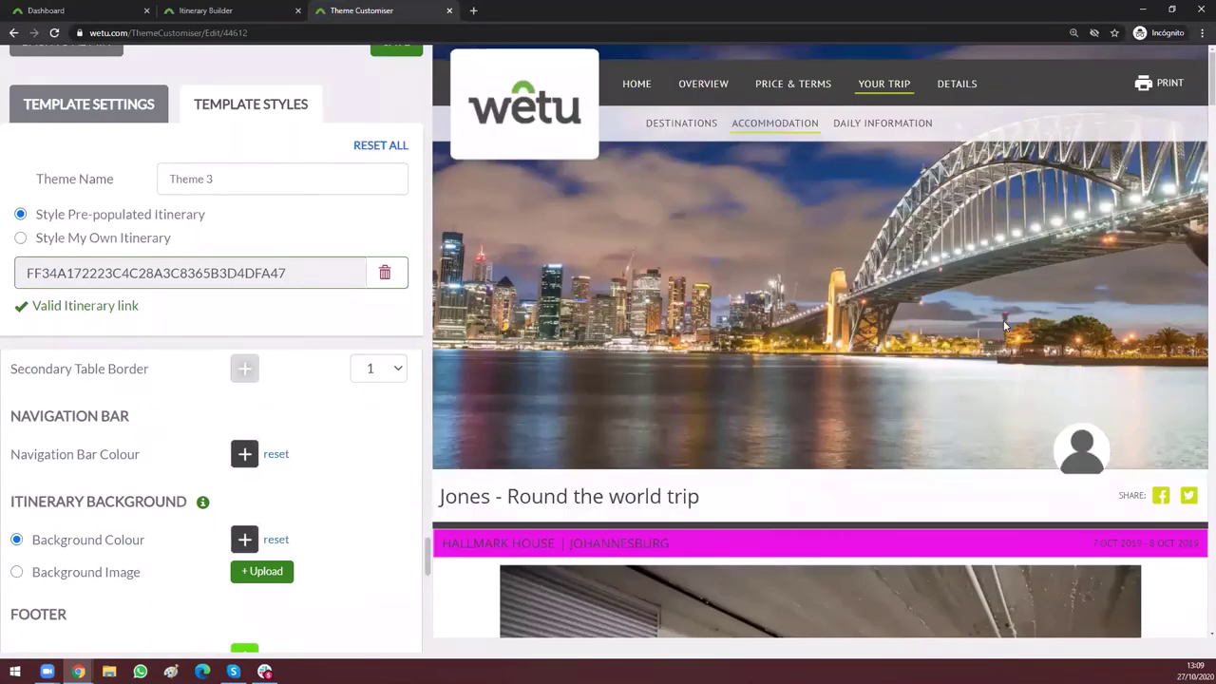
{"action": "left_click", "coordinate": [731, 87]}
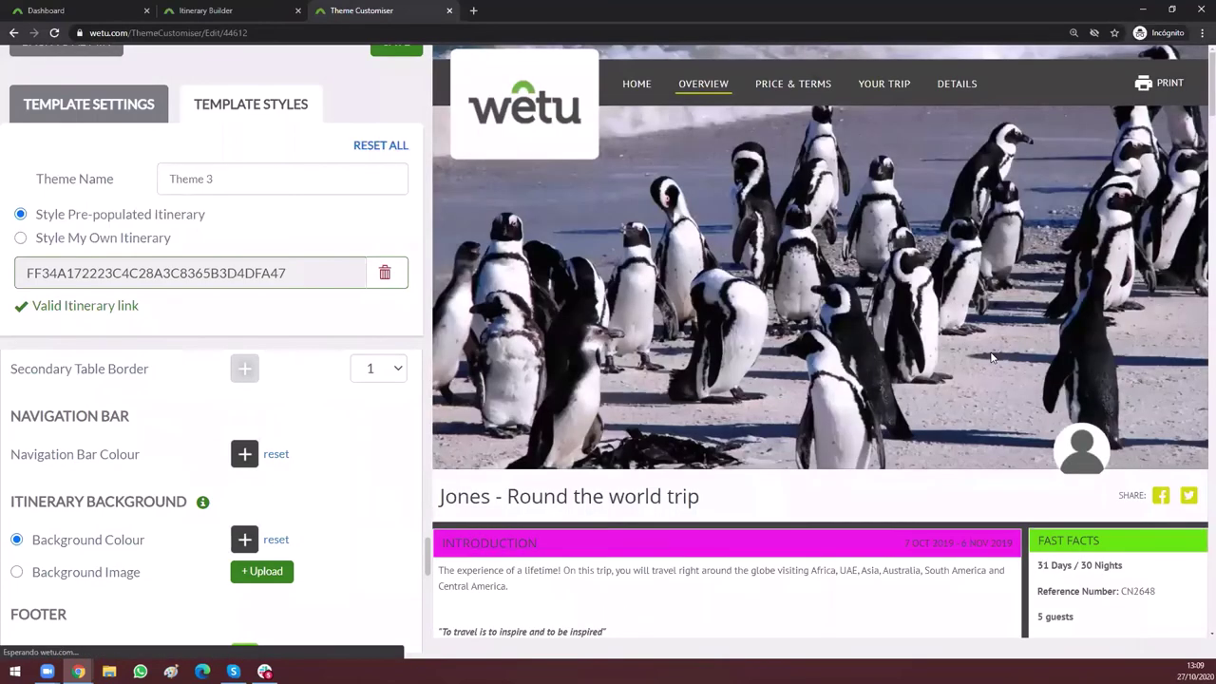
{"action": "scroll", "coordinate": [1029, 363], "scroll_direction": "down", "scroll_amount": 7}
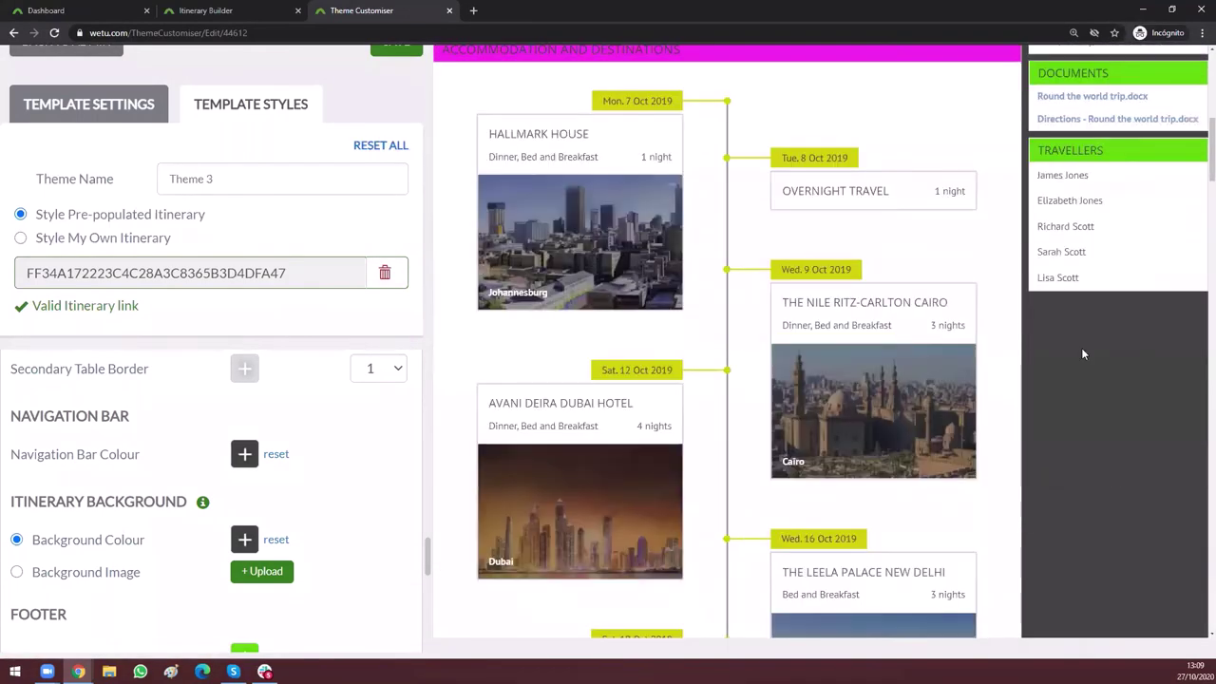
Step: Try the Light, dark purple and white Background Colour Options on the Overview page, and set the background back to charcoal
{"action": "scroll", "coordinate": [271, 456], "scroll_direction": "up", "scroll_amount": 5}
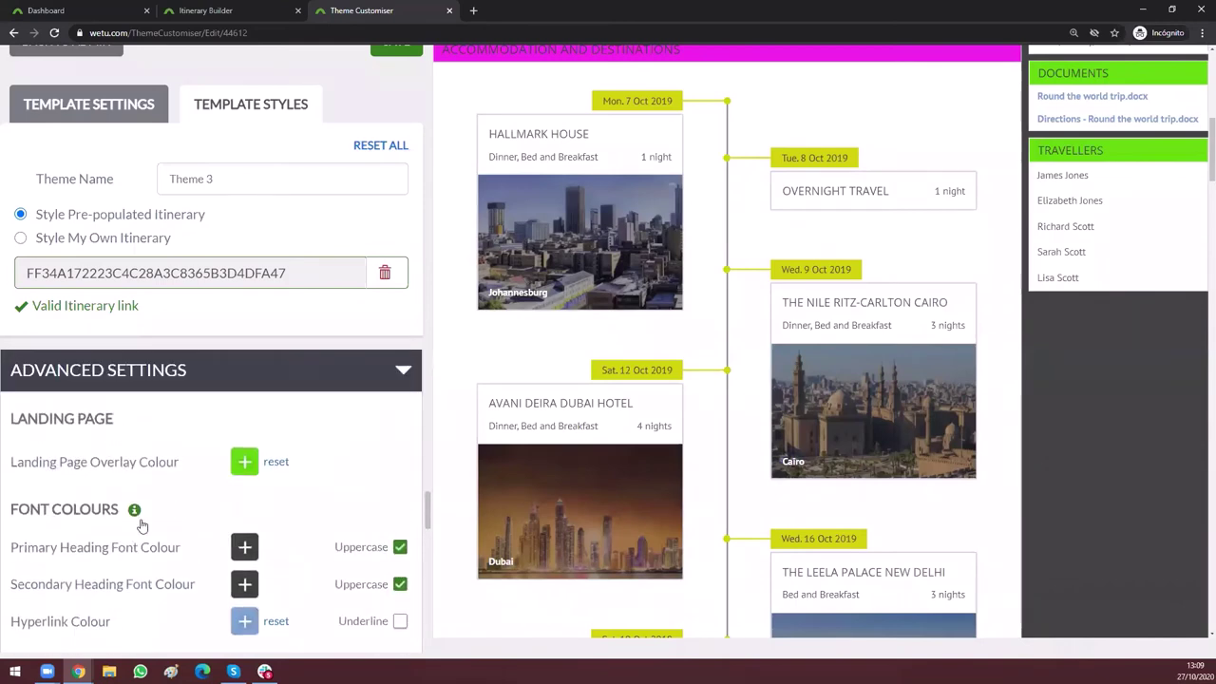
{"action": "scroll", "coordinate": [226, 472], "scroll_direction": "up", "scroll_amount": 5}
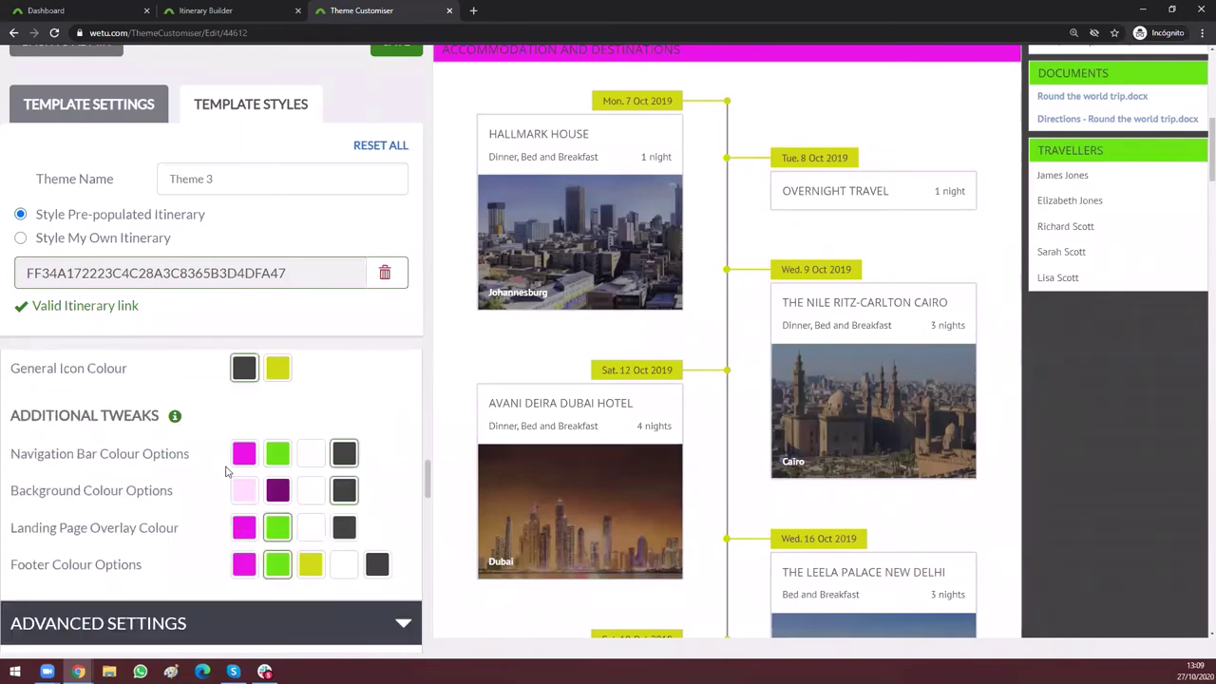
{"action": "left_click", "coordinate": [251, 490]}
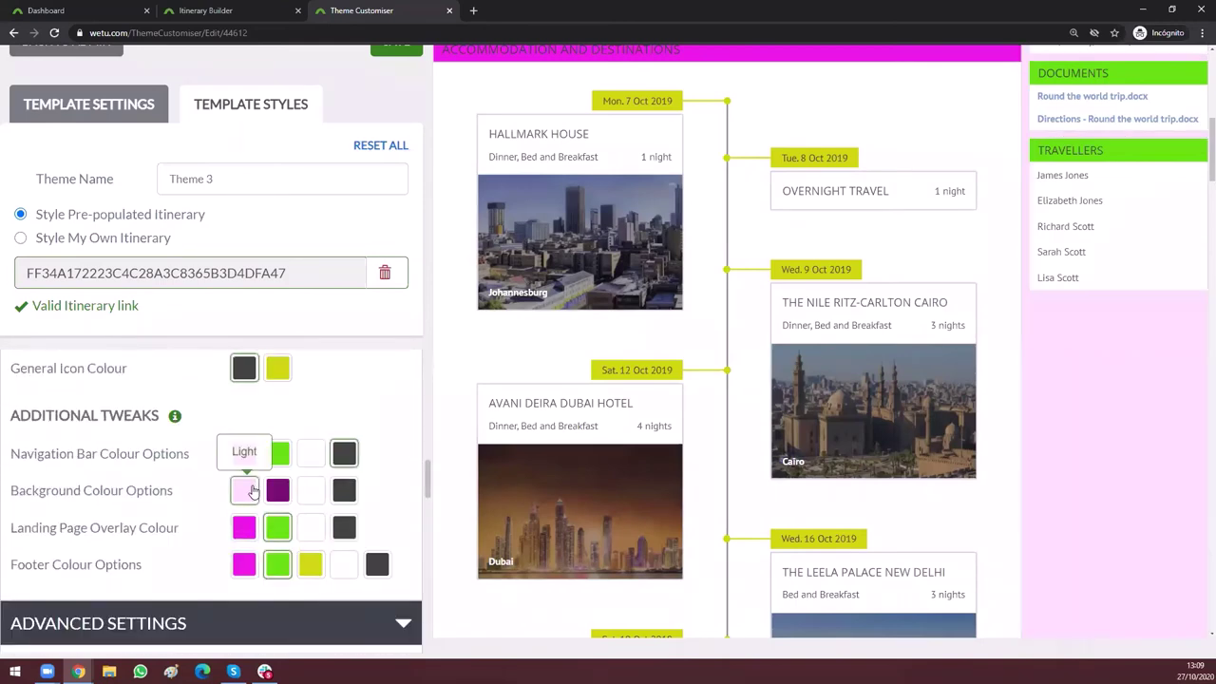
{"action": "left_click", "coordinate": [275, 498]}
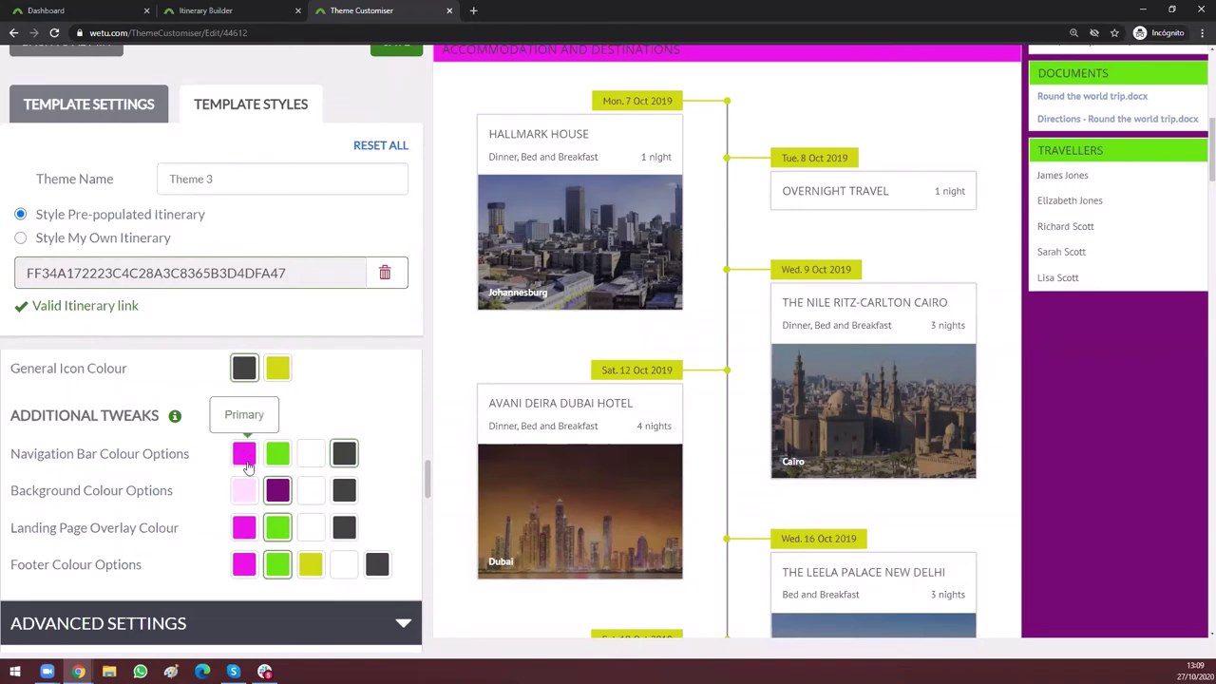
{"action": "left_click", "coordinate": [315, 494]}
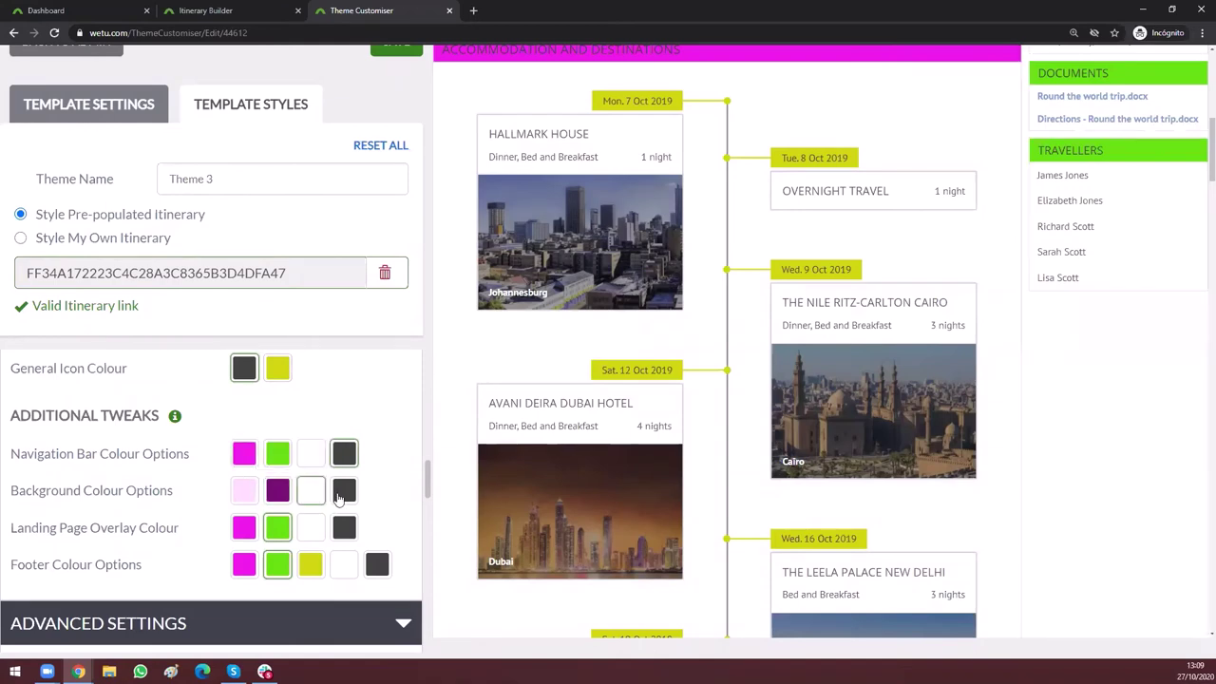
{"action": "left_click", "coordinate": [343, 491]}
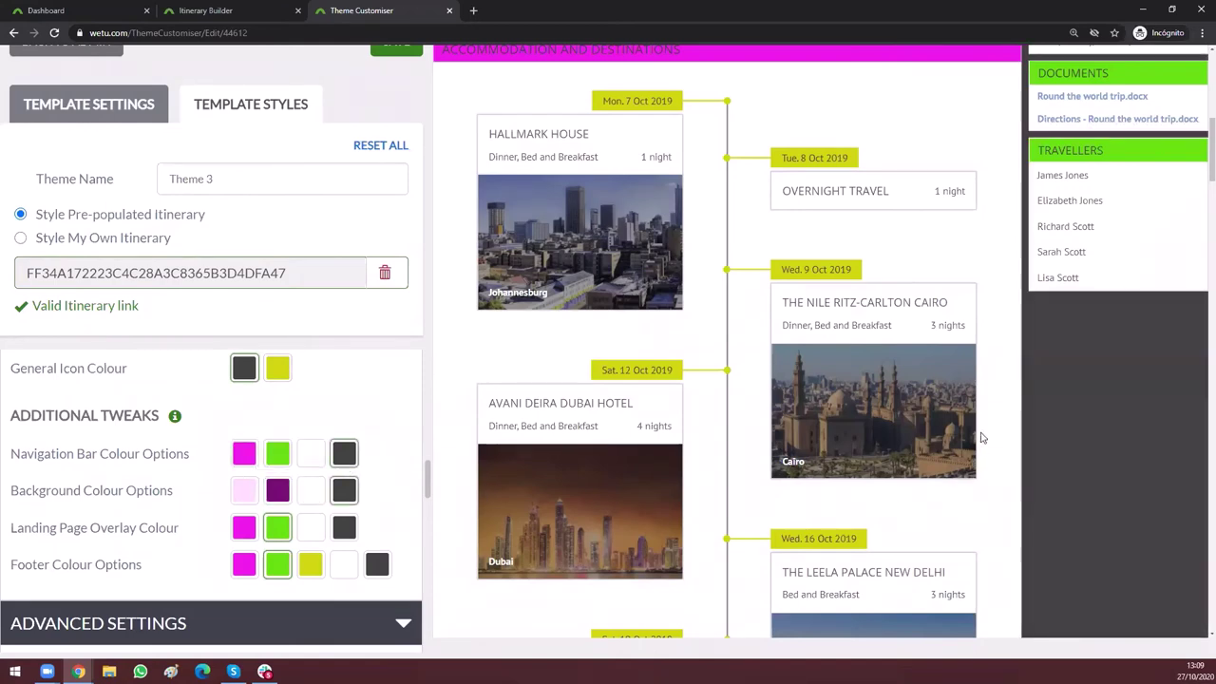
{"action": "scroll", "coordinate": [1113, 379], "scroll_direction": "up", "scroll_amount": 1}
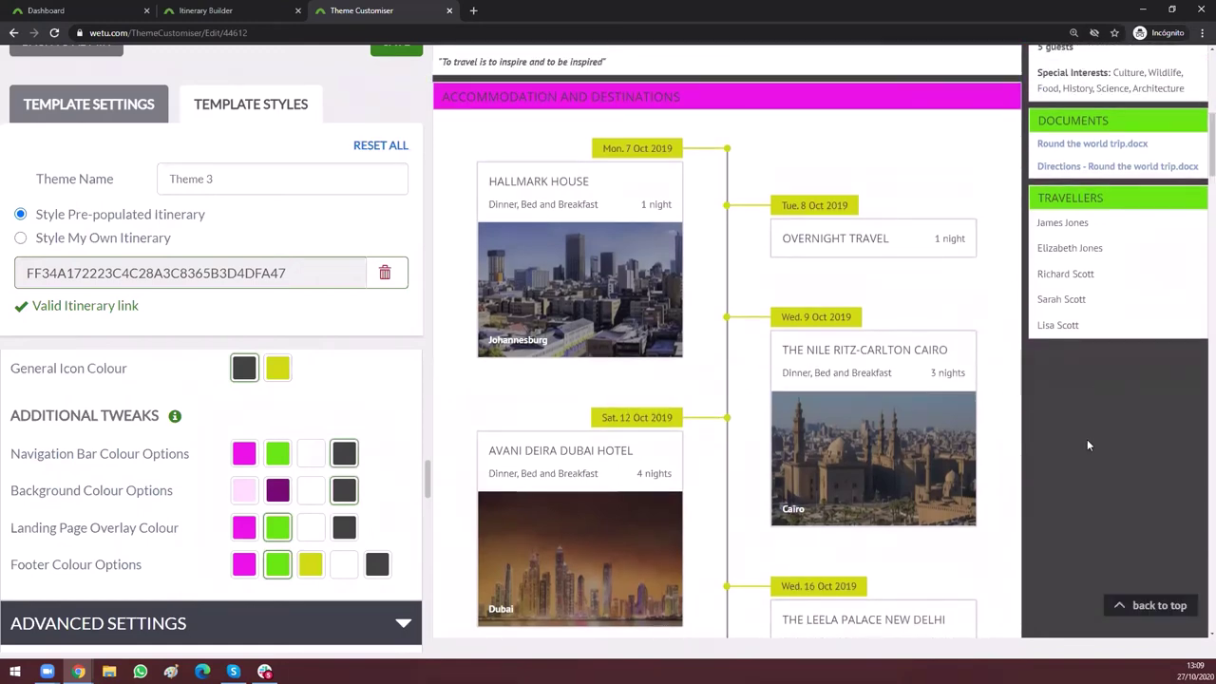
{"action": "scroll", "coordinate": [1087, 438], "scroll_direction": "up", "scroll_amount": 1}
{"action": "scroll", "coordinate": [1082, 439], "scroll_direction": "up", "scroll_amount": 2}
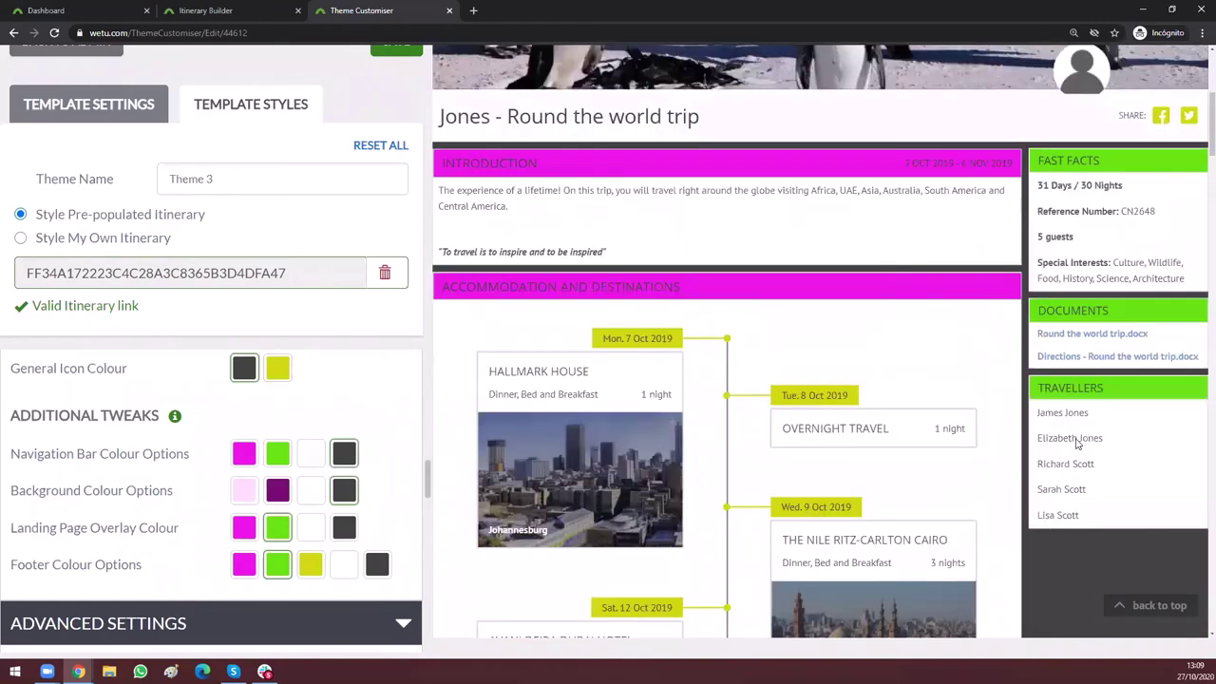
{"action": "scroll", "coordinate": [1078, 438], "scroll_direction": "down", "scroll_amount": 3}
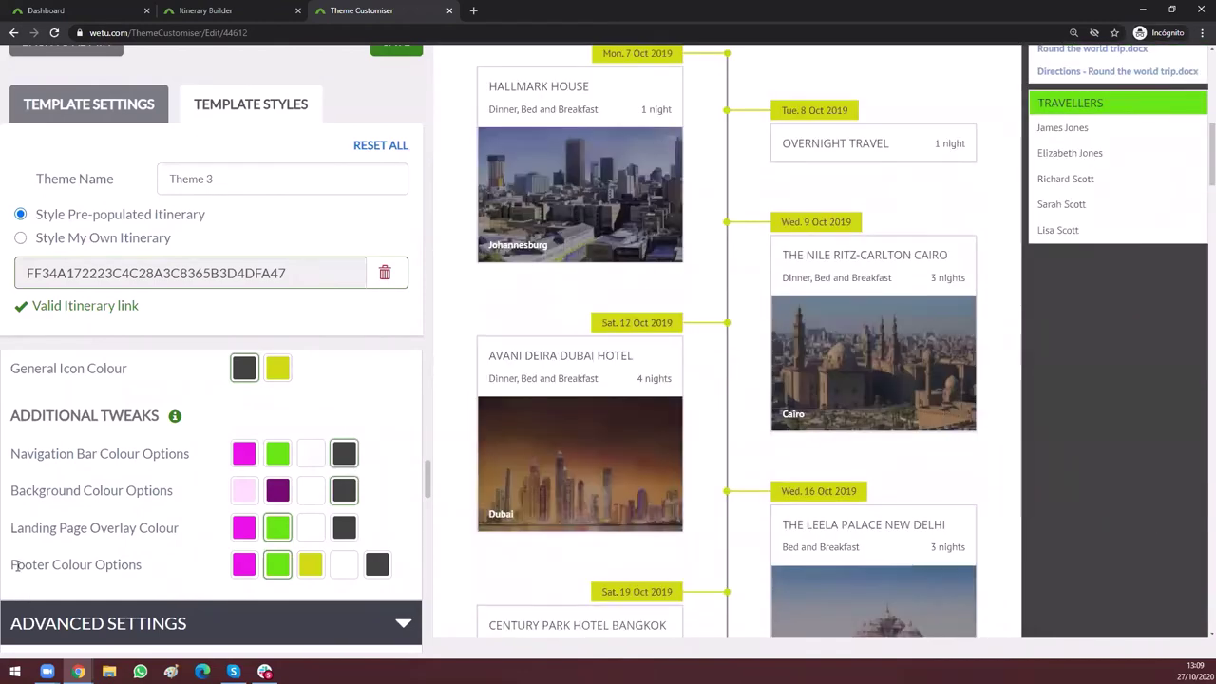
Step: Compare the Primary, green, yellow accent and white Footer Colour Options on the preview's footer, and set the footer to charcoal
{"action": "triple_click", "coordinate": [102, 564]}
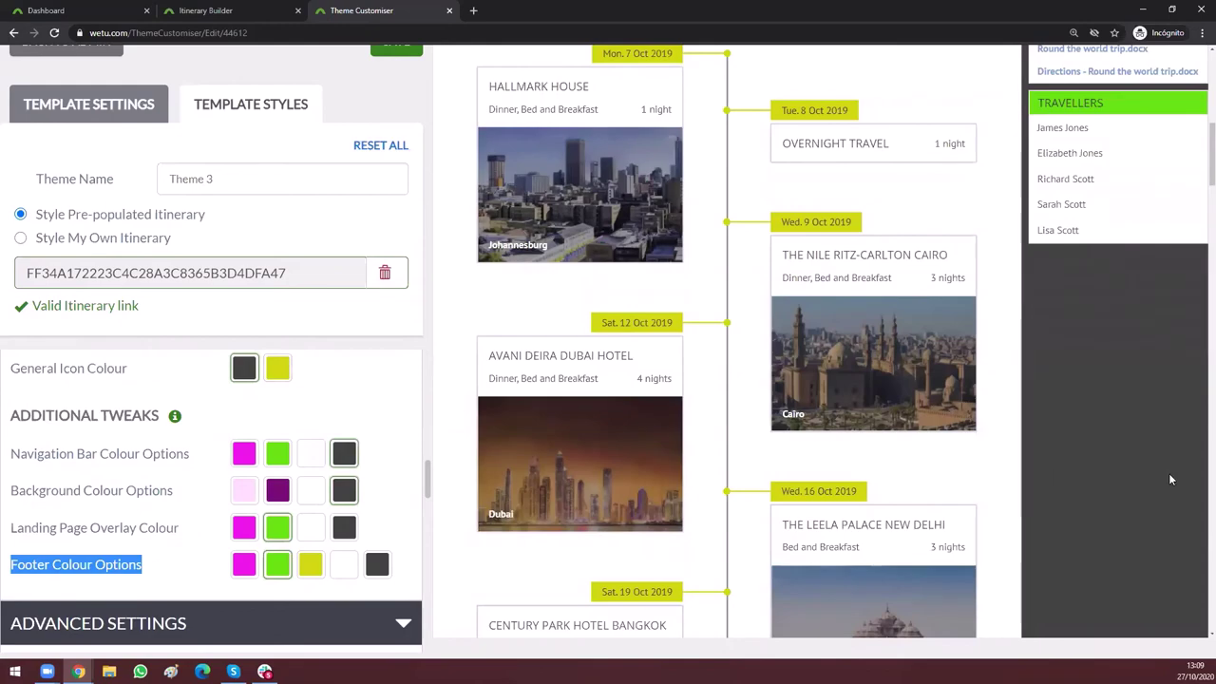
{"action": "scroll", "coordinate": [1113, 478], "scroll_direction": "down", "scroll_amount": 10}
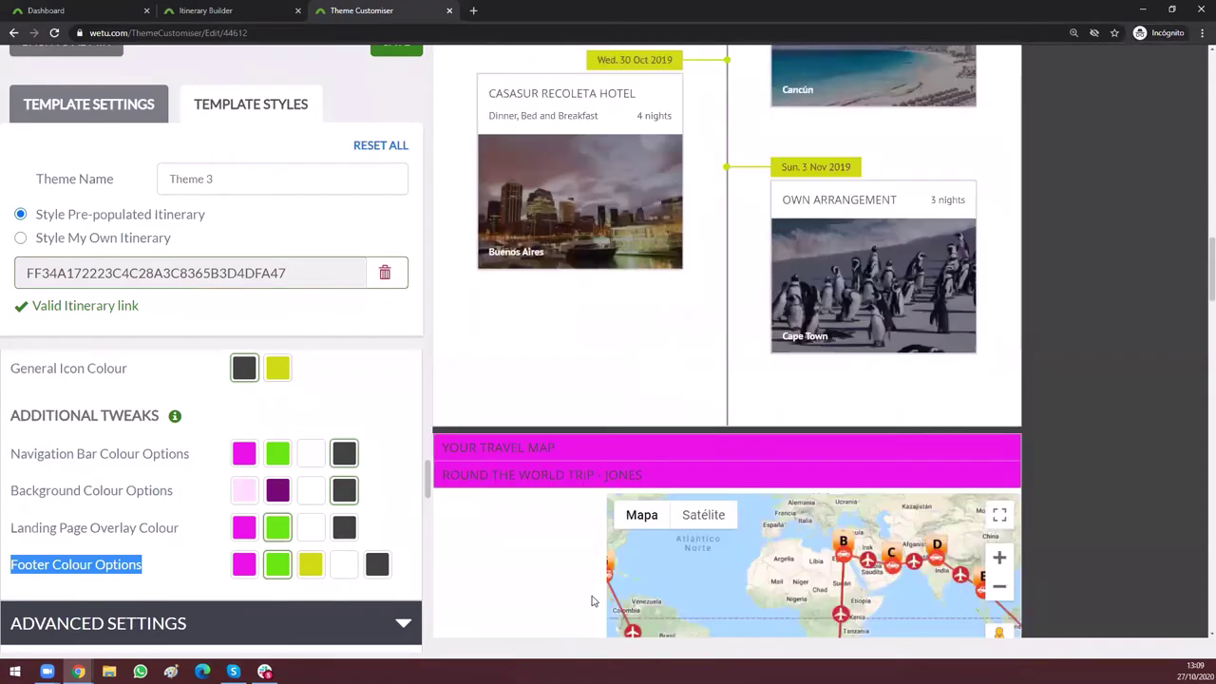
{"action": "scroll", "coordinate": [591, 601], "scroll_direction": "down", "scroll_amount": 10}
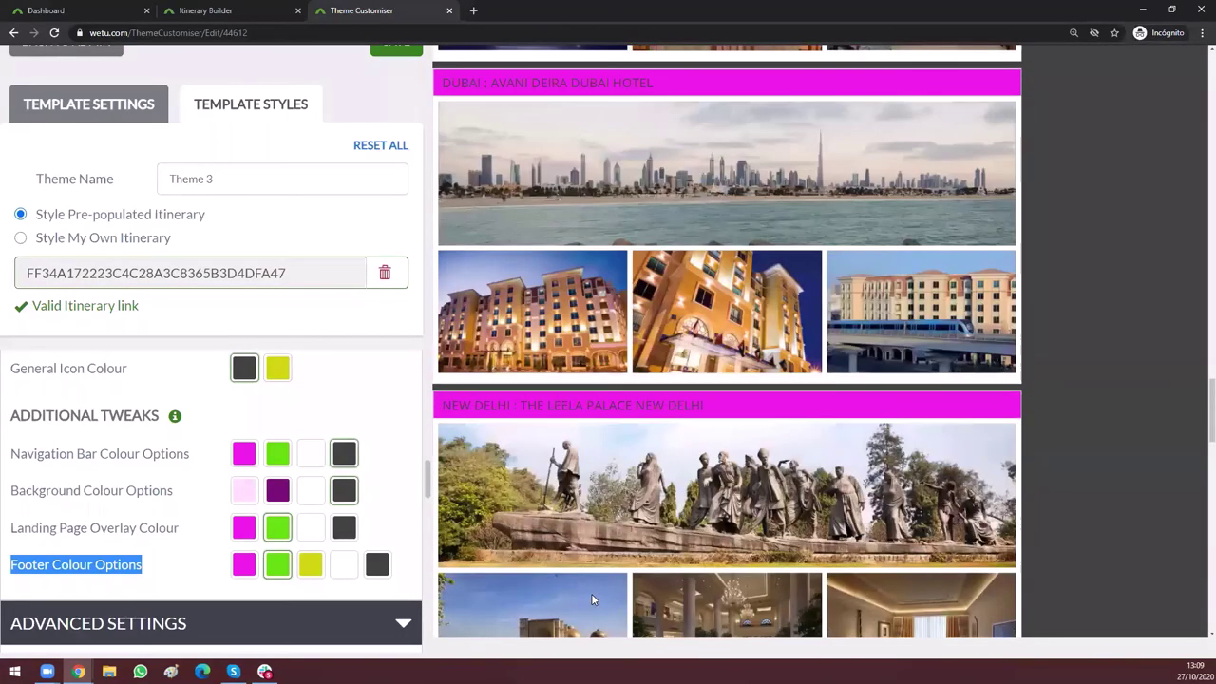
{"action": "scroll", "coordinate": [590, 593], "scroll_direction": "down", "scroll_amount": 10}
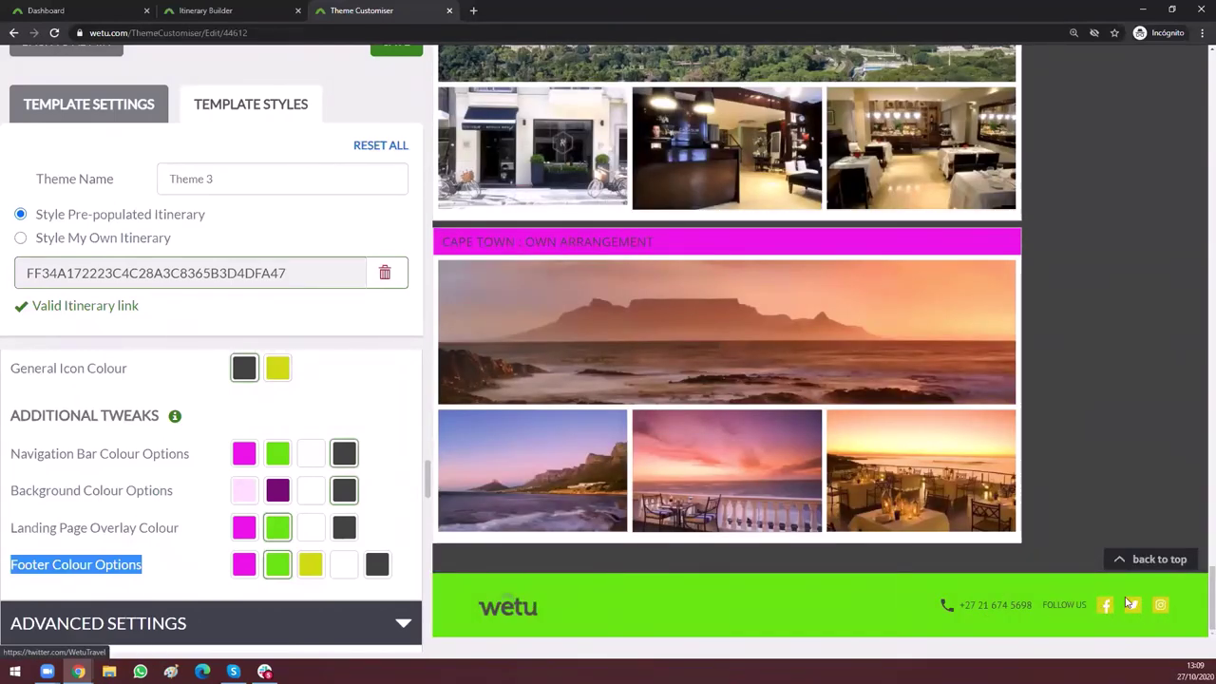
{"action": "left_click", "coordinate": [243, 566]}
{"action": "left_click", "coordinate": [244, 566]}
{"action": "left_click", "coordinate": [277, 566]}
{"action": "left_click", "coordinate": [310, 566]}
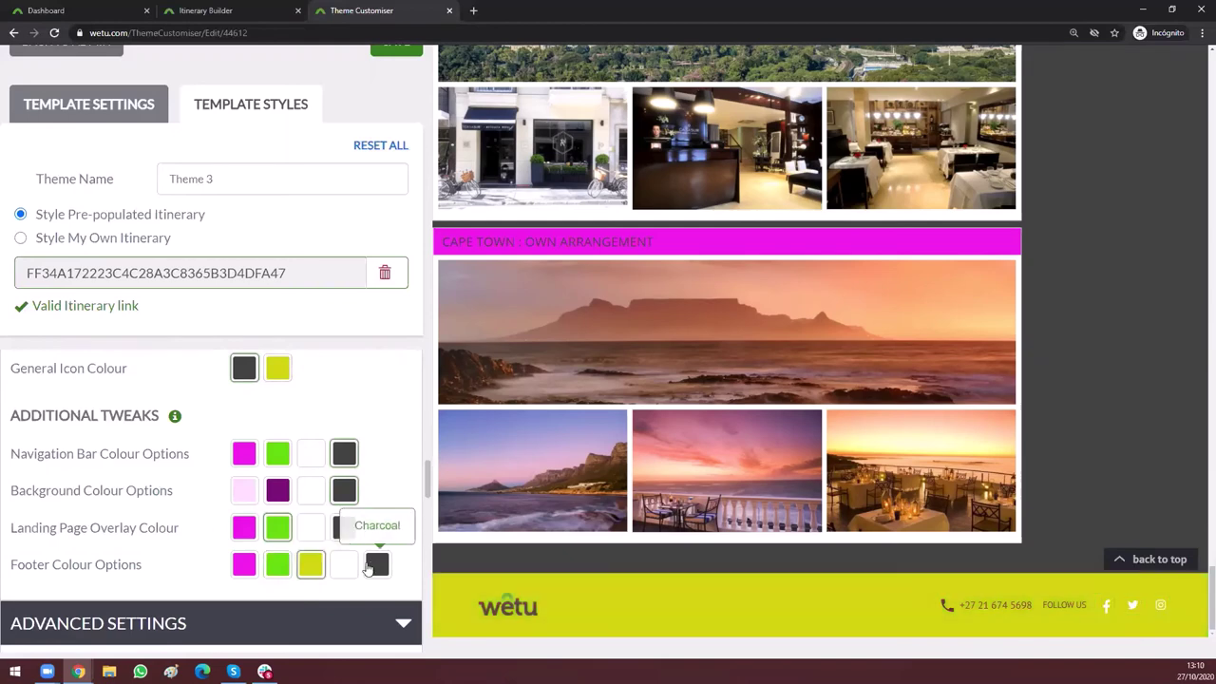
{"action": "left_click", "coordinate": [346, 568]}
{"action": "left_click", "coordinate": [376, 568]}
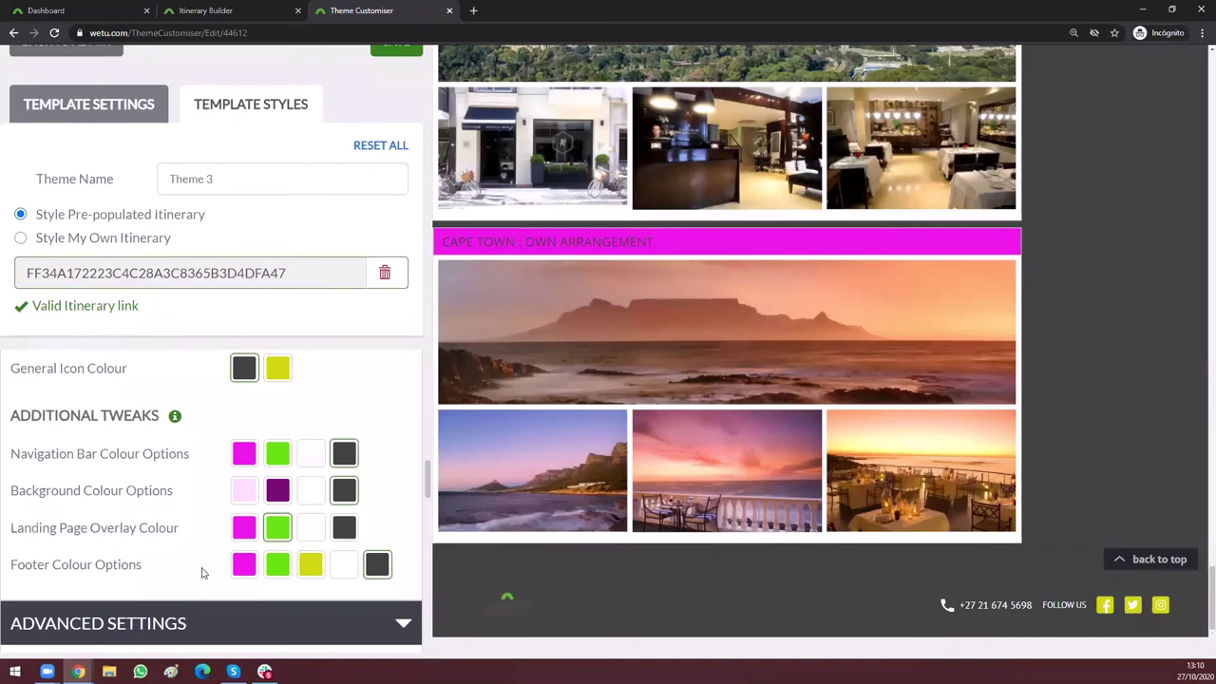
Step: Bring up the Landing Page options under Advanced Settings and show the landing page in the preview
{"action": "scroll", "coordinate": [134, 564], "scroll_direction": "down", "scroll_amount": 1}
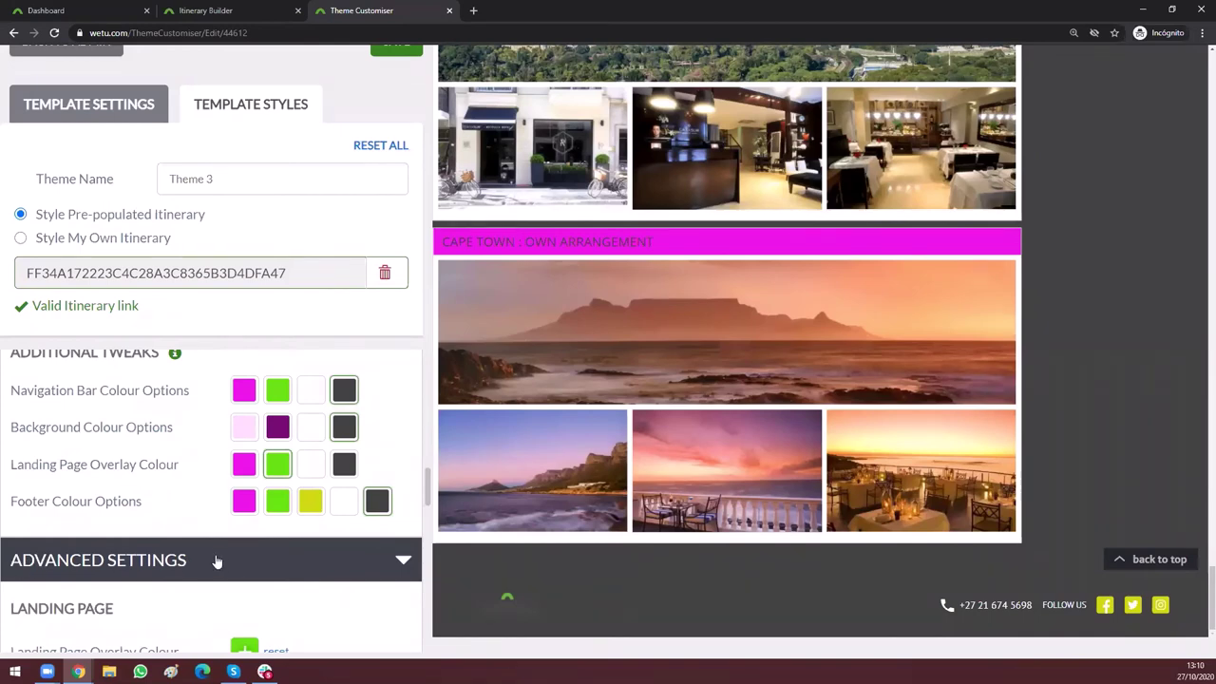
{"action": "scroll", "coordinate": [216, 562], "scroll_direction": "down", "scroll_amount": 3}
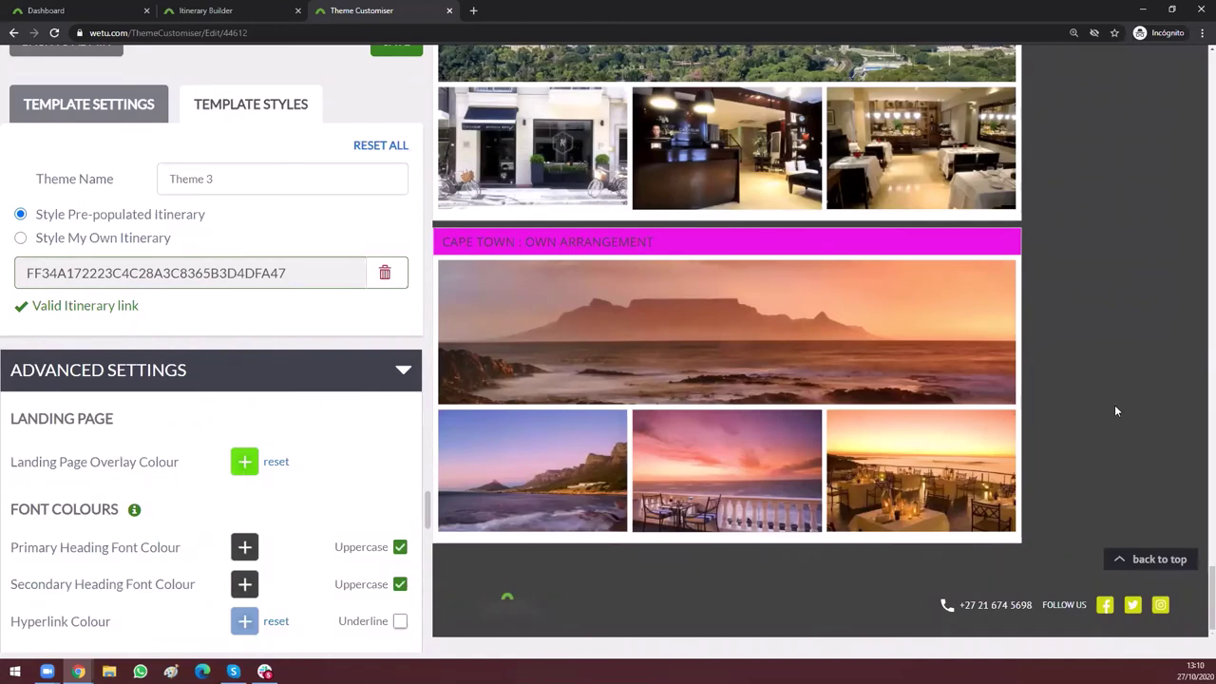
{"action": "scroll", "coordinate": [1116, 410], "scroll_direction": "up", "scroll_amount": 10}
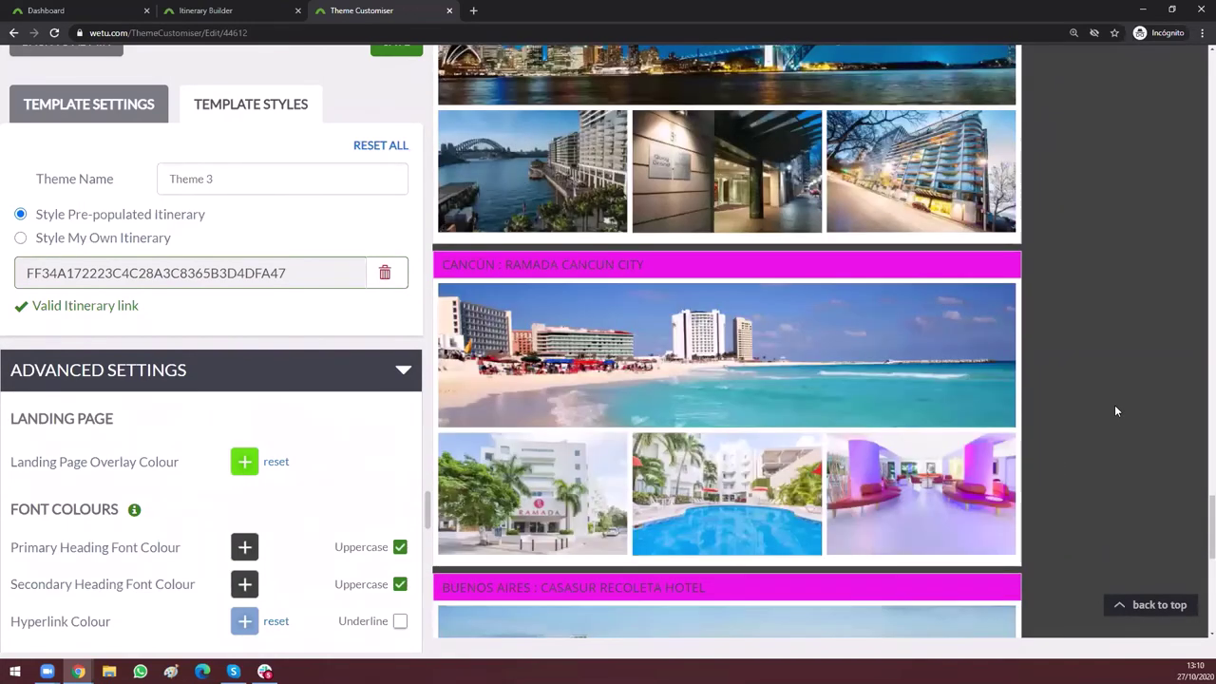
{"action": "scroll", "coordinate": [1116, 410], "scroll_direction": "up", "scroll_amount": 15}
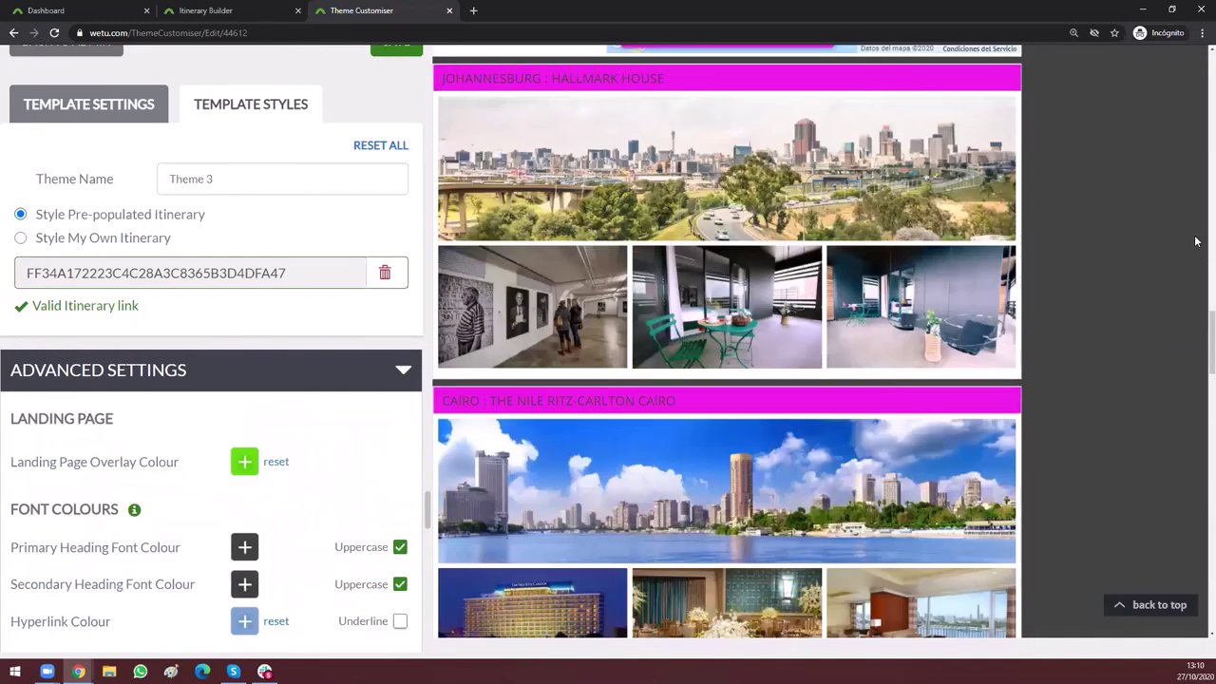
{"action": "scroll", "coordinate": [1196, 241], "scroll_direction": "up", "scroll_amount": 5}
{"action": "scroll", "coordinate": [1197, 271], "scroll_direction": "up", "scroll_amount": 10}
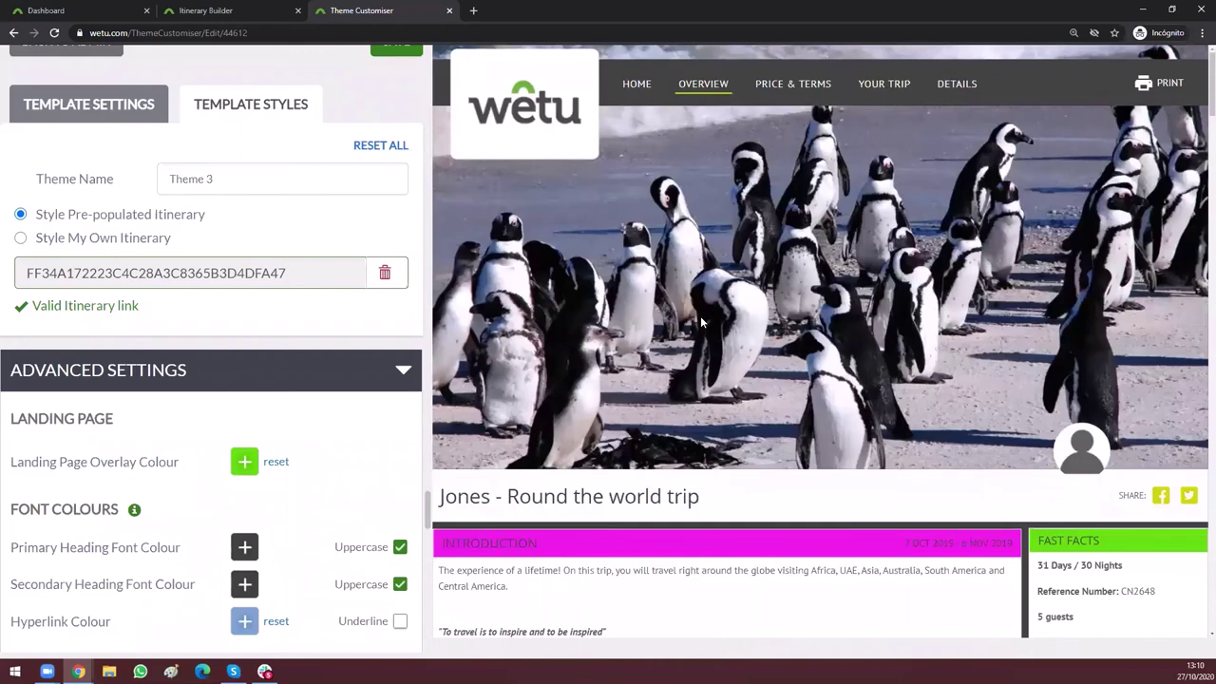
{"action": "left_click", "coordinate": [635, 87]}
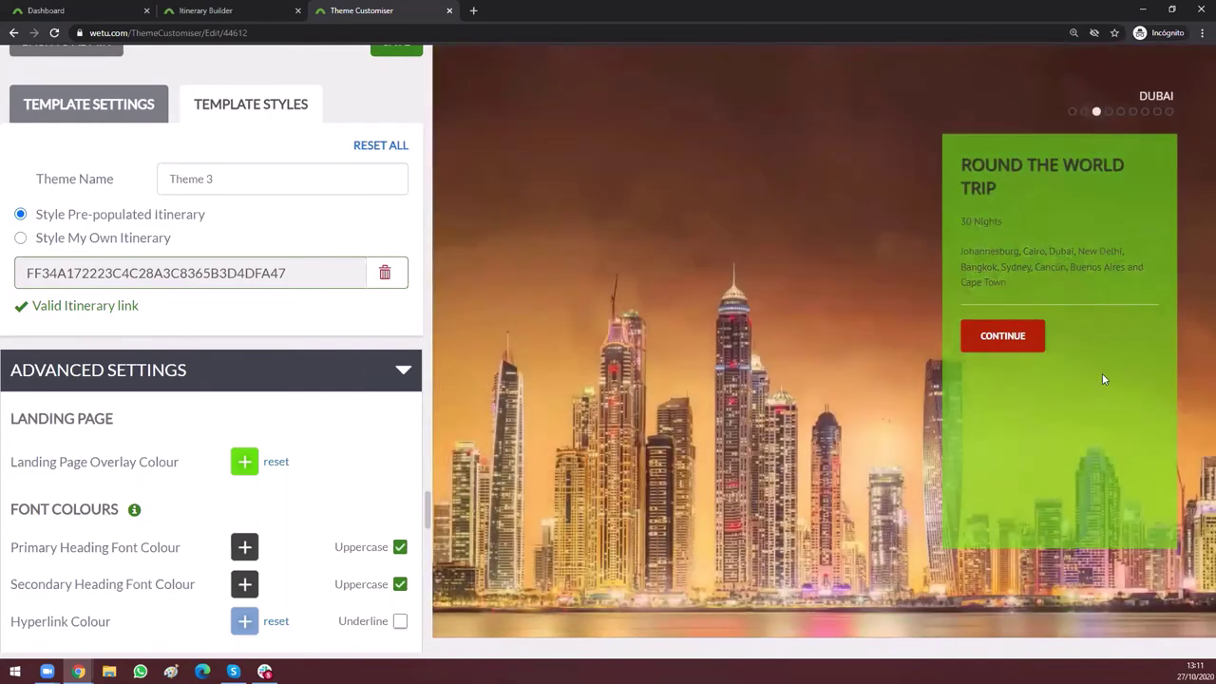
Step: Set the Landing Page Overlay Colour to slate grey 677689
{"action": "left_click", "coordinate": [245, 463]}
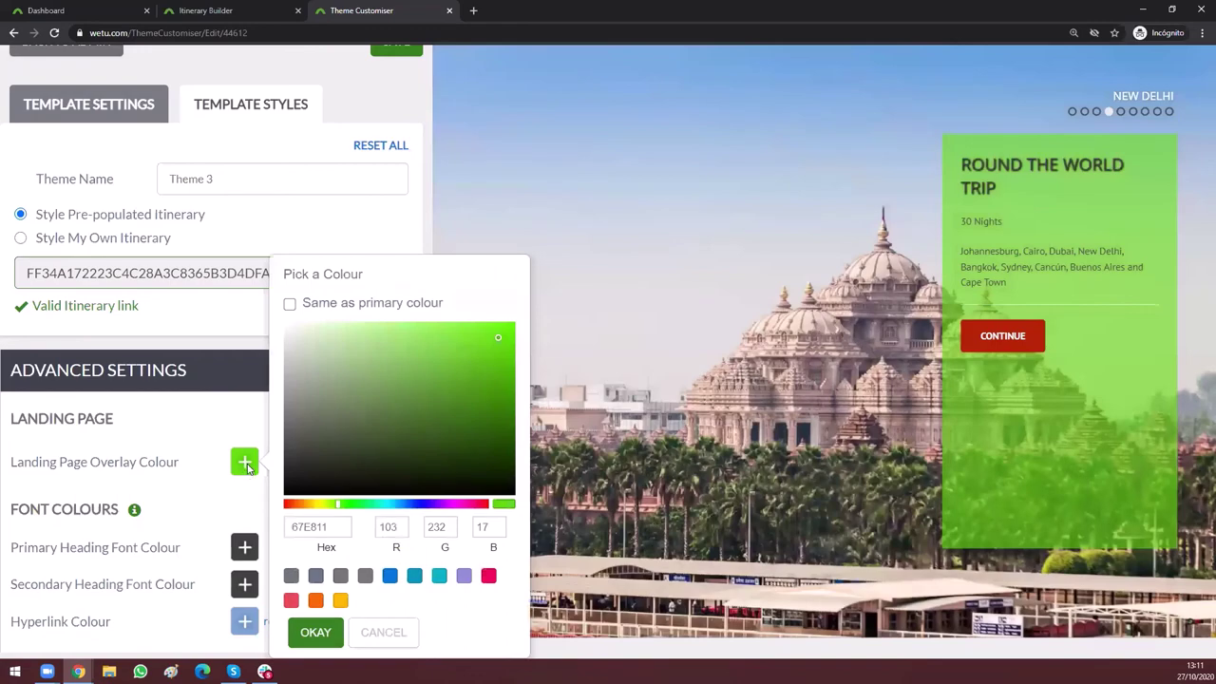
{"action": "left_click", "coordinate": [315, 575]}
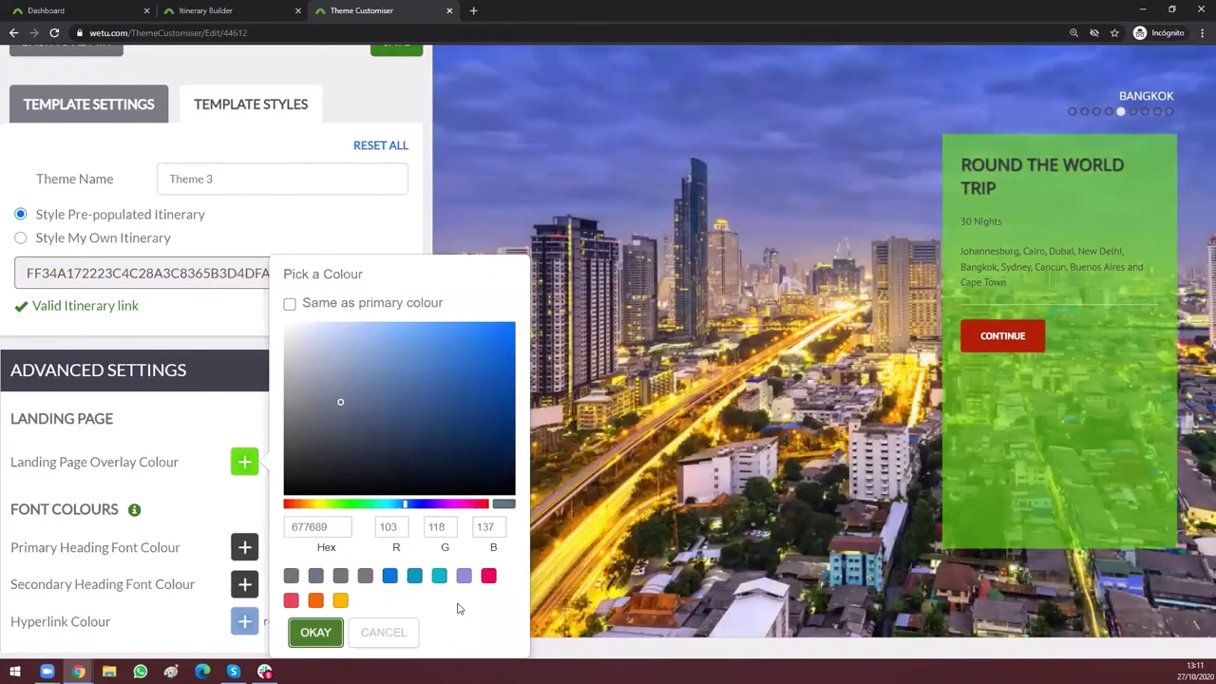
{"action": "left_click", "coordinate": [314, 632]}
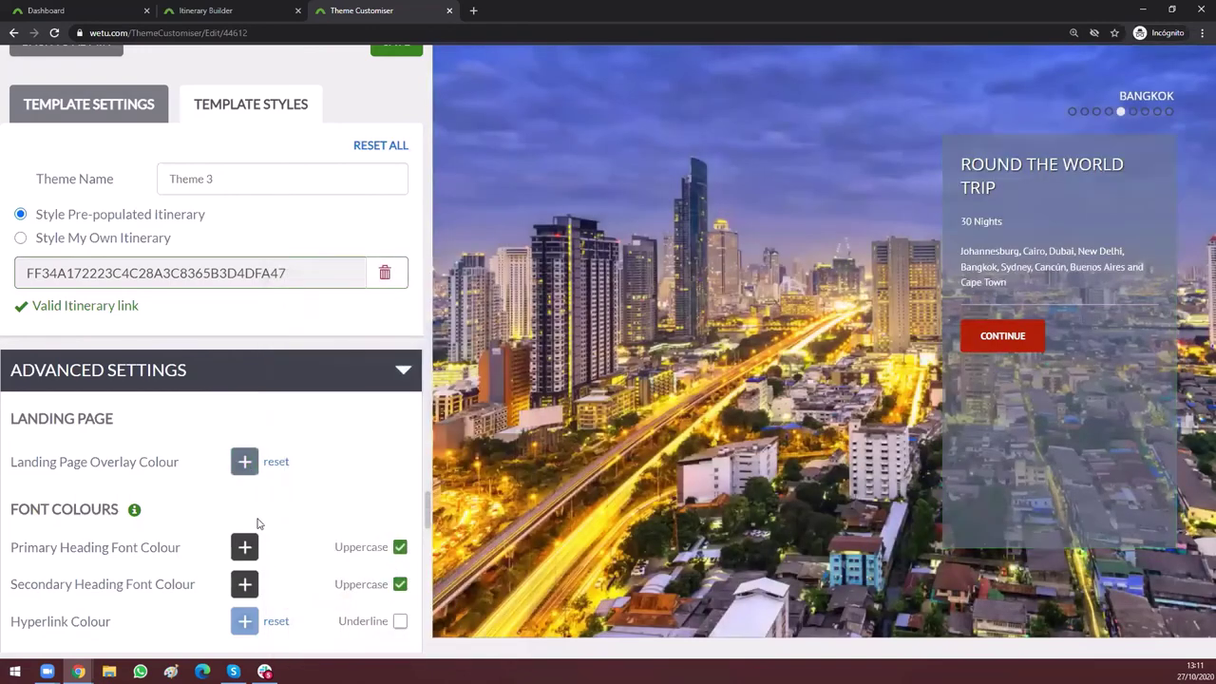
Step: Try several blue shades for the Landing Page Overlay Colour, and set it to the light grey-blue with RGB 157, 168, 182
{"action": "left_click", "coordinate": [245, 462]}
{"action": "left_click", "coordinate": [359, 344]}
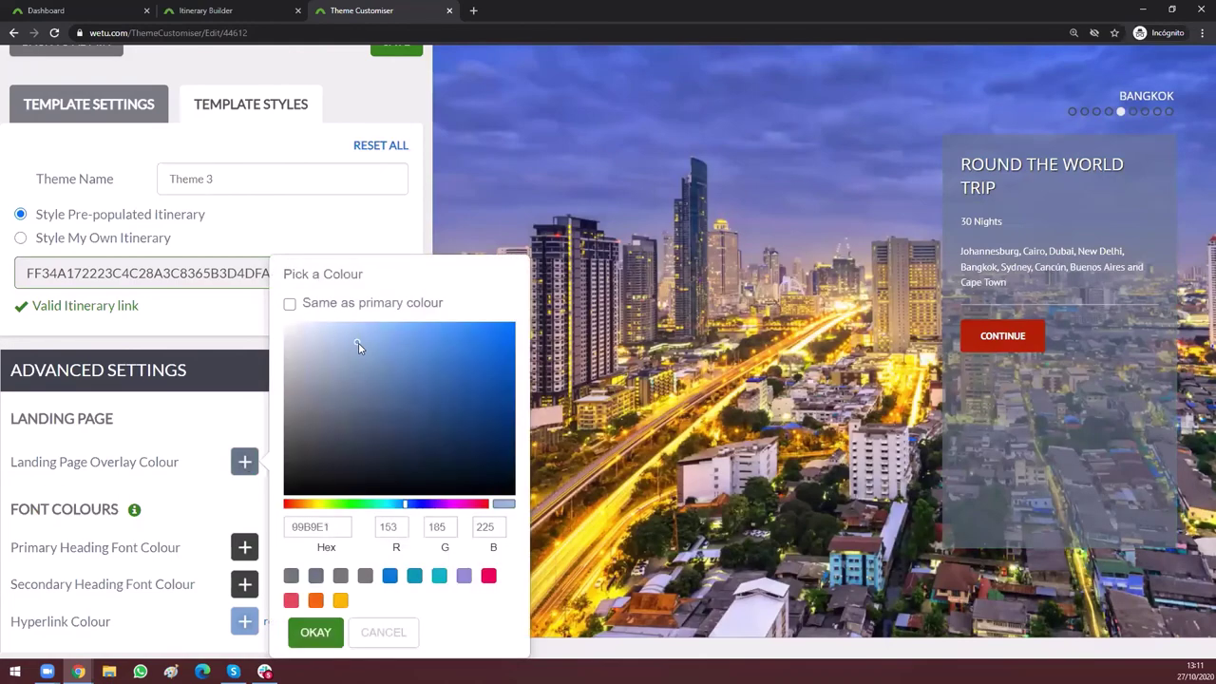
{"action": "left_click", "coordinate": [427, 451]}
{"action": "mouse_move", "coordinate": [395, 389]}
{"action": "left_mouse_down"}
{"action": "mouse_move", "coordinate": [397, 402]}
{"action": "mouse_move", "coordinate": [444, 378]}
{"action": "left_mouse_up"}
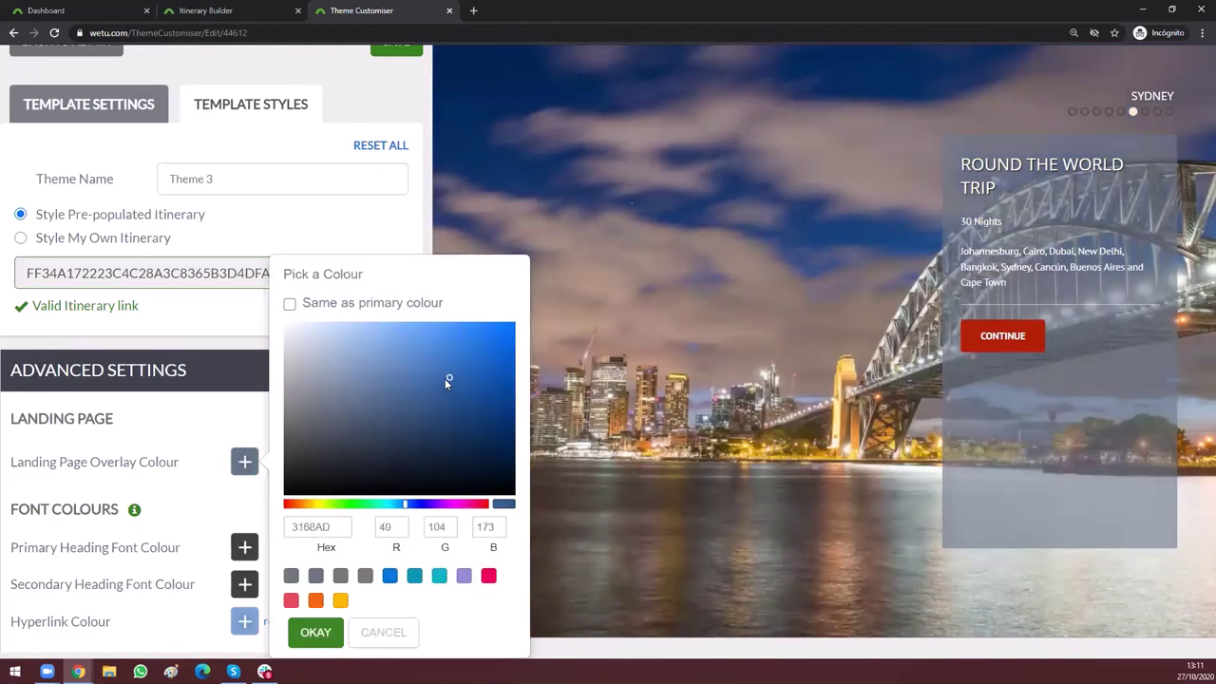
{"action": "double_click", "coordinate": [326, 525]}
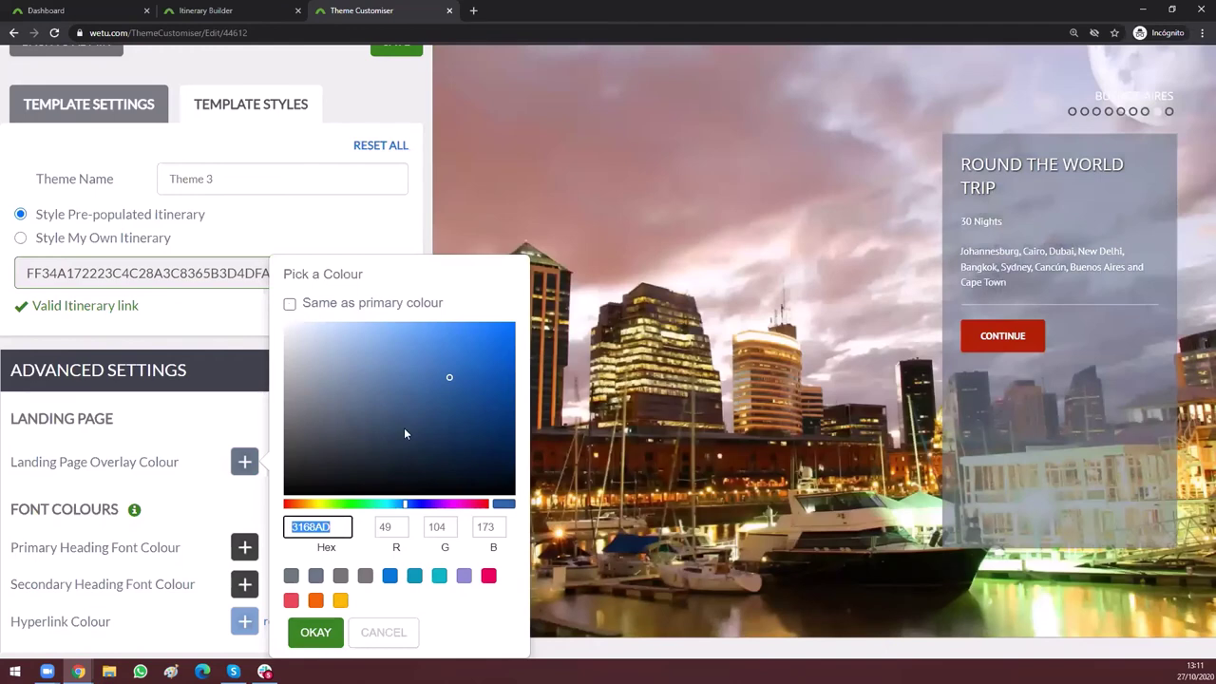
{"action": "left_click", "coordinate": [404, 427]}
{"action": "left_click", "coordinate": [395, 378]}
{"action": "left_click", "coordinate": [315, 372]}
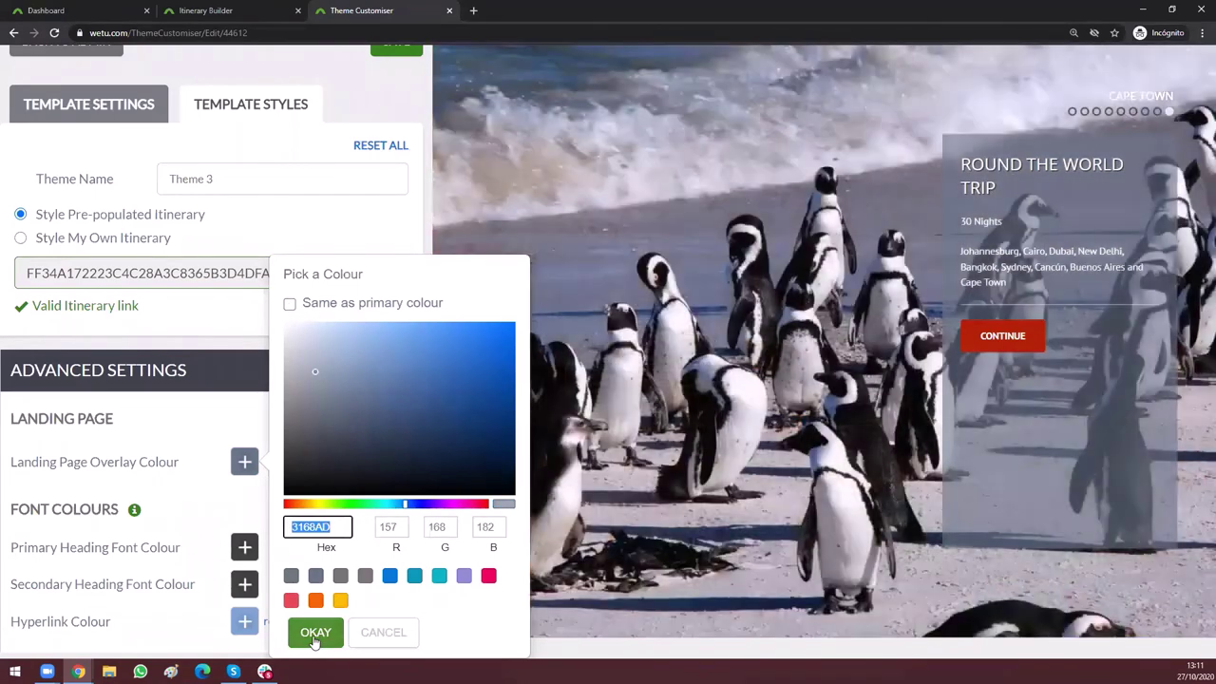
{"action": "left_click", "coordinate": [314, 638]}
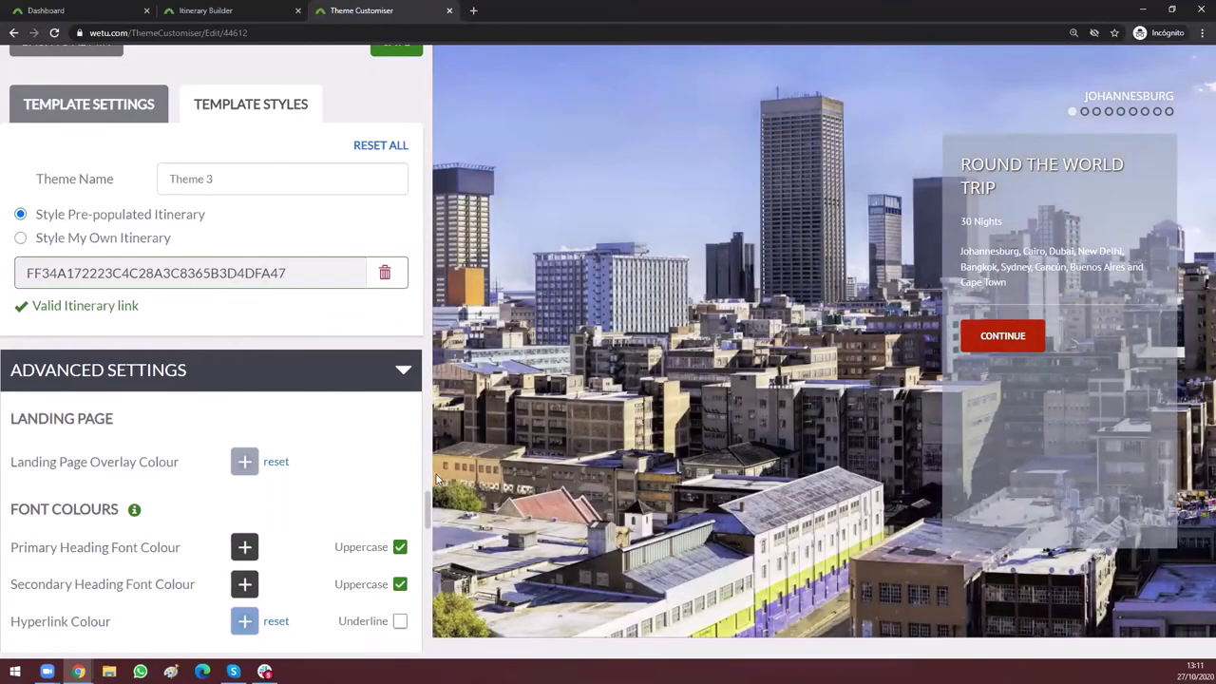
Step: Continue from the landing page to the preview's Overview page and examine the Introduction and Fast Facts headings
{"action": "left_click", "coordinate": [1022, 334]}
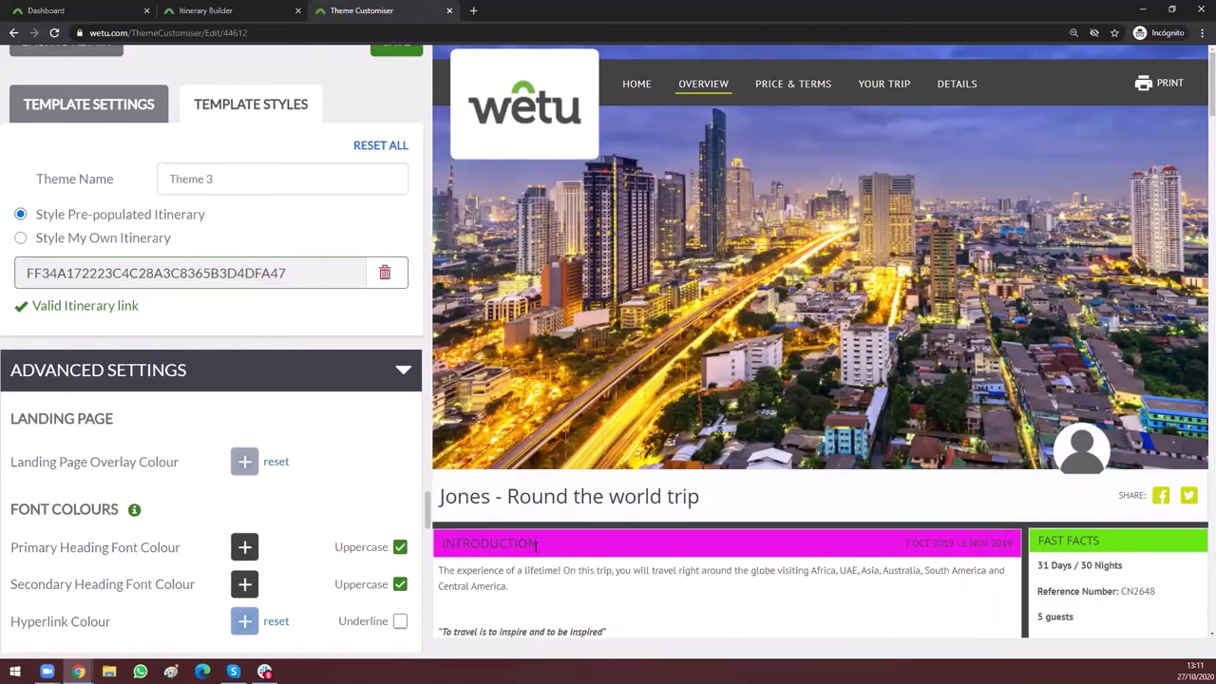
{"action": "left_click_drag", "start_coordinate": [546, 548], "coordinate": [467, 549]}
{"action": "left_click", "coordinate": [439, 541]}
{"action": "double_click", "coordinate": [442, 543]}
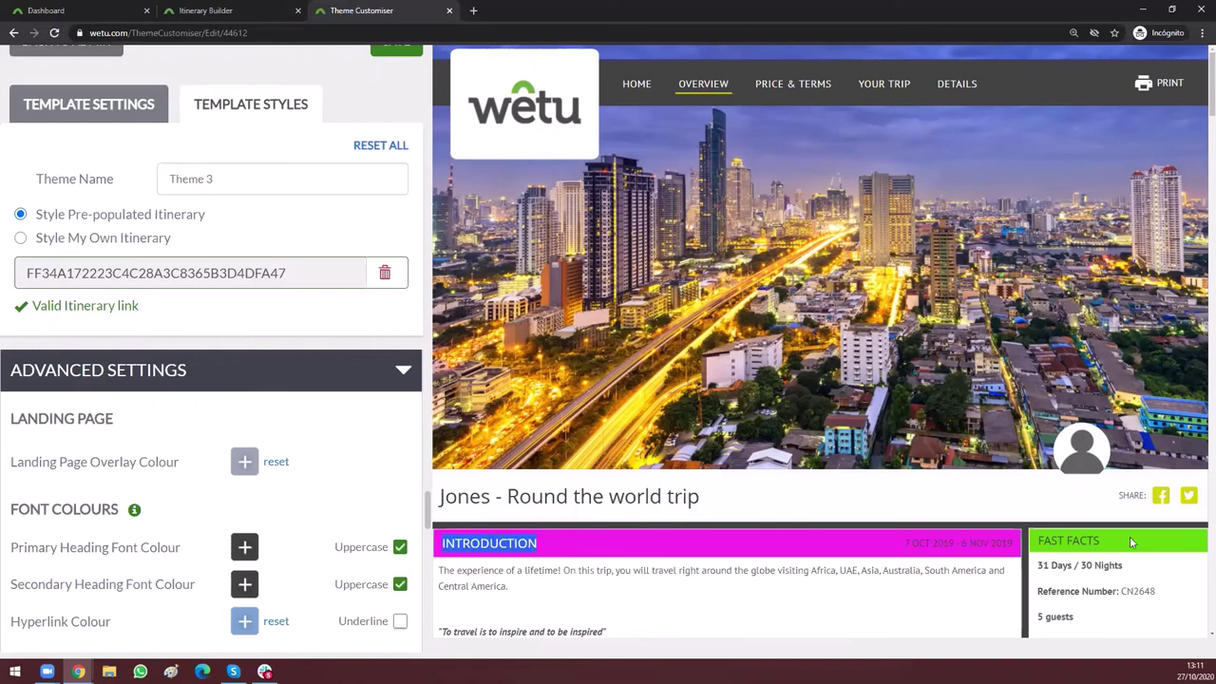
{"action": "left_click_drag", "start_coordinate": [1102, 540], "coordinate": [1040, 541]}
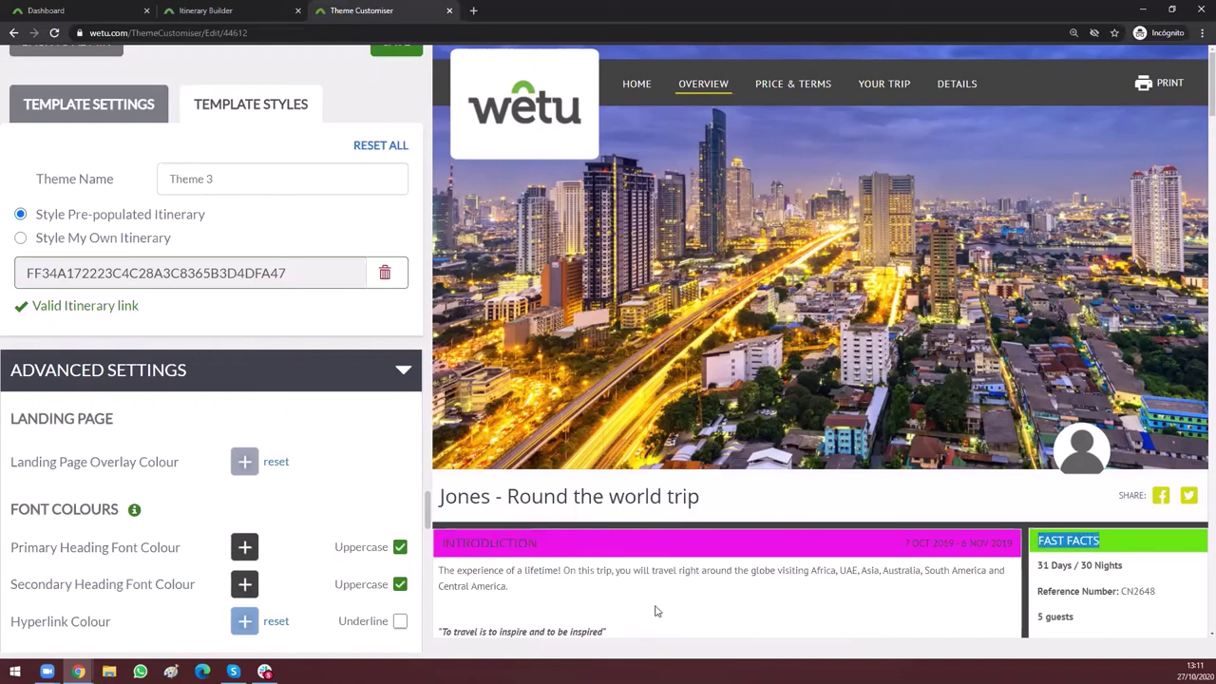
{"action": "left_click", "coordinate": [408, 607]}
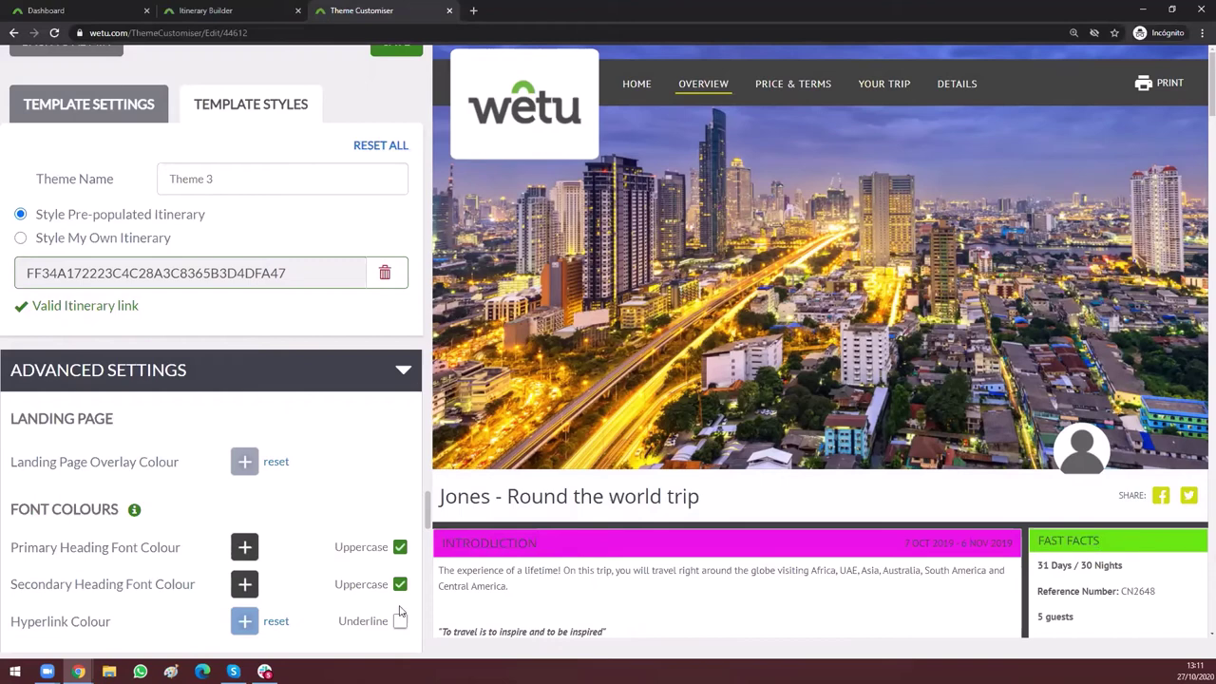
{"action": "left_click", "coordinate": [244, 548]}
{"action": "left_click", "coordinate": [492, 335]}
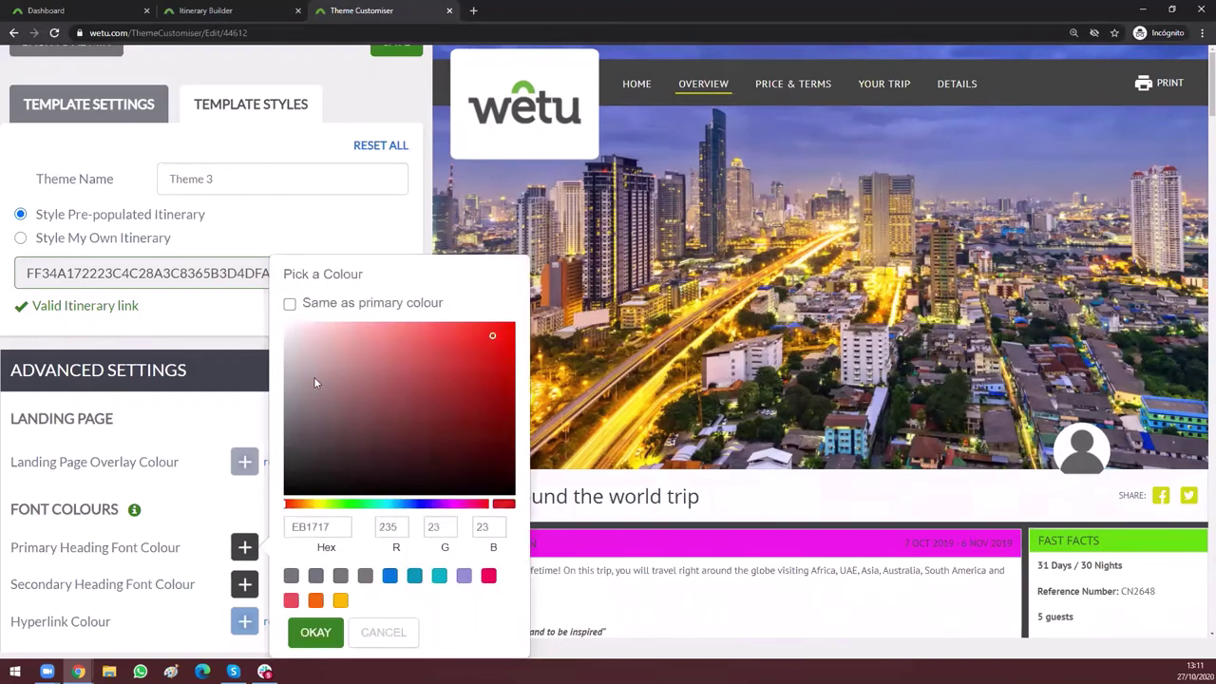
{"action": "left_click", "coordinate": [432, 346]}
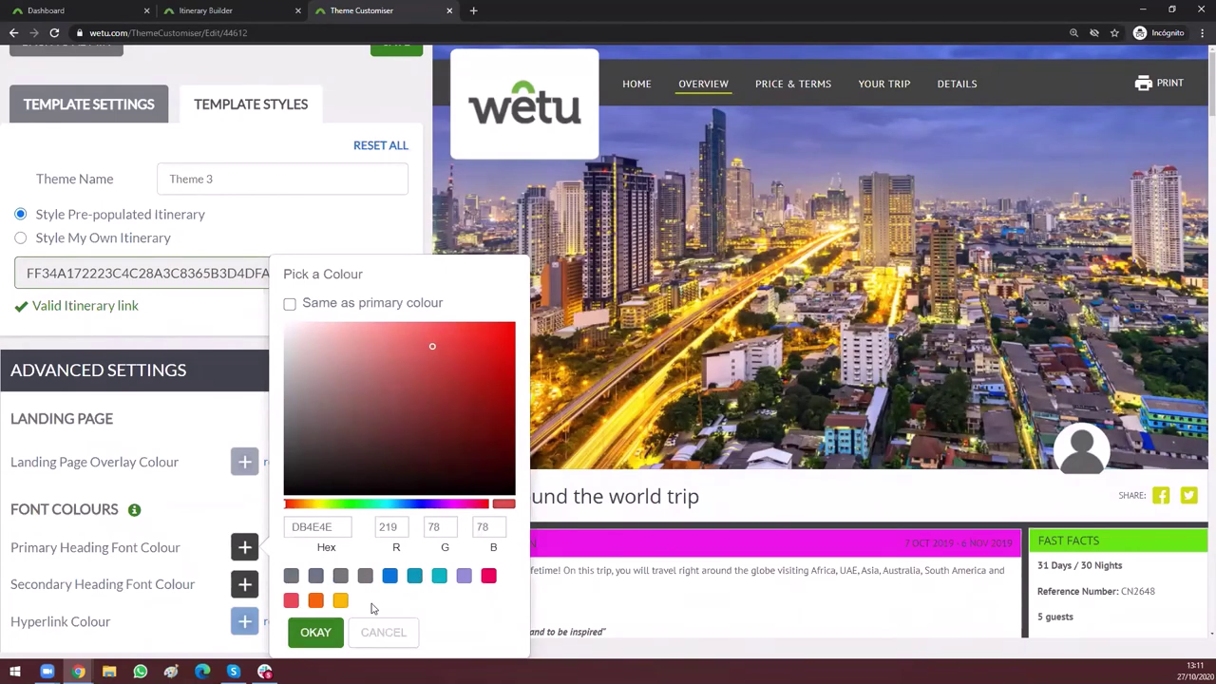
{"action": "left_click", "coordinate": [393, 630]}
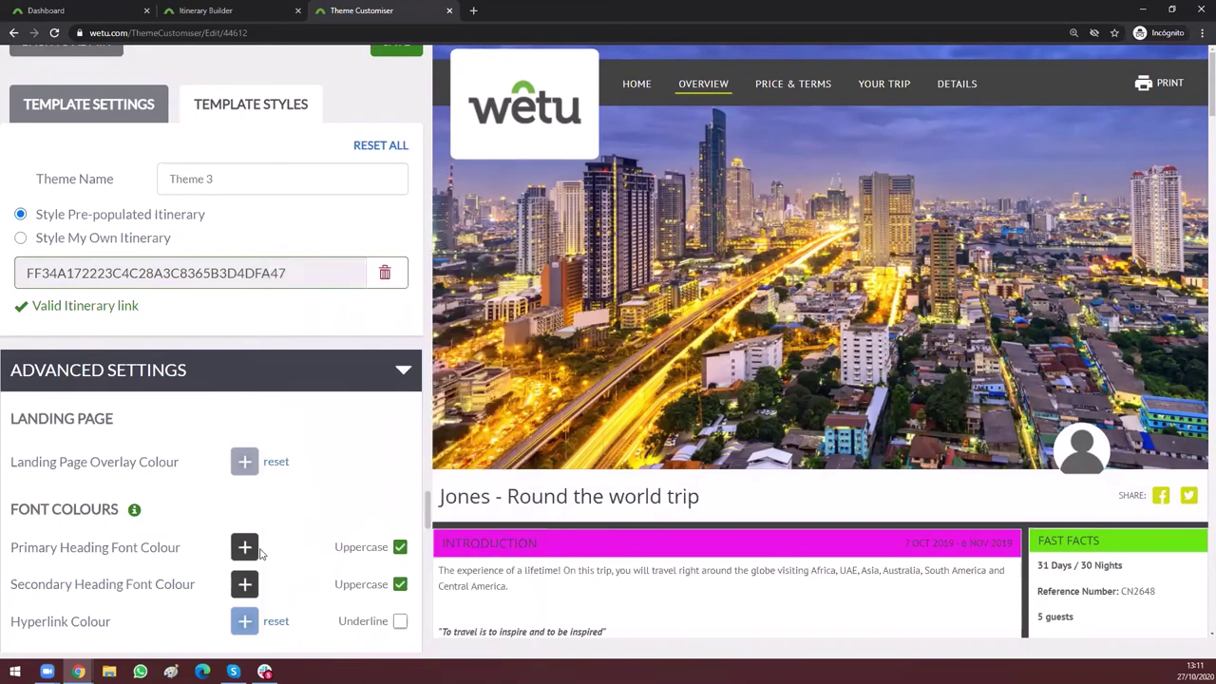
Step: Try red ED1C1C for the Primary Heading Font Colour, and set it to near-black
{"action": "left_click", "coordinate": [246, 549]}
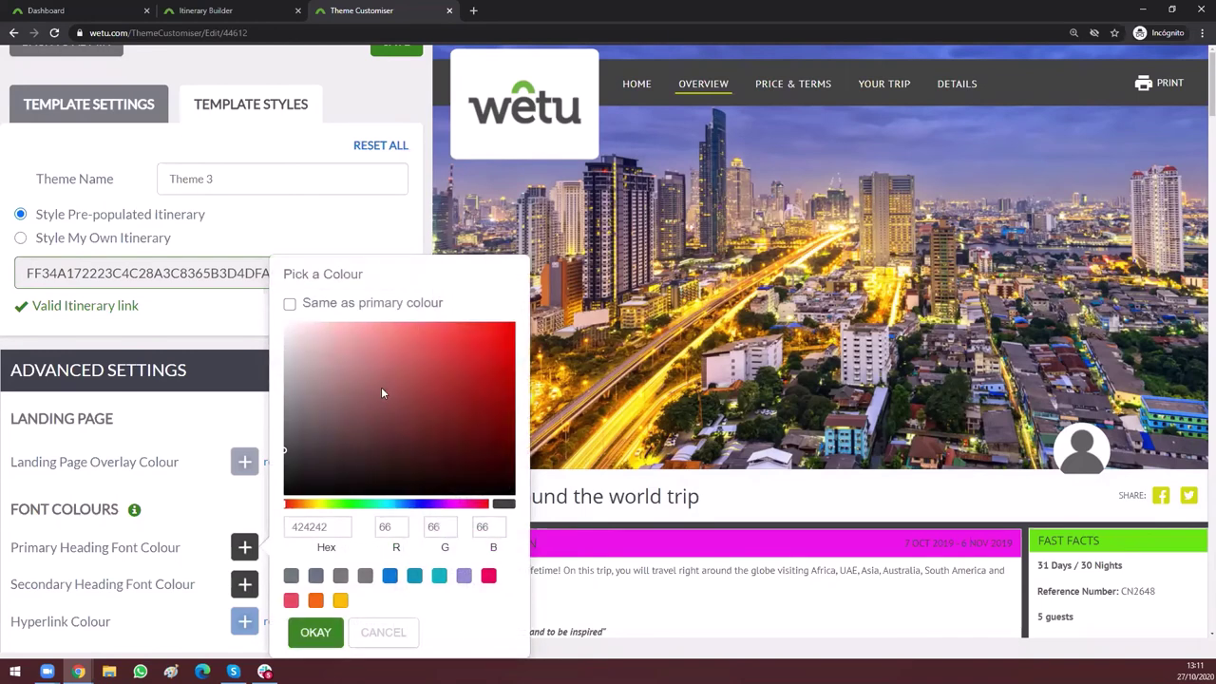
{"action": "left_click", "coordinate": [303, 633]}
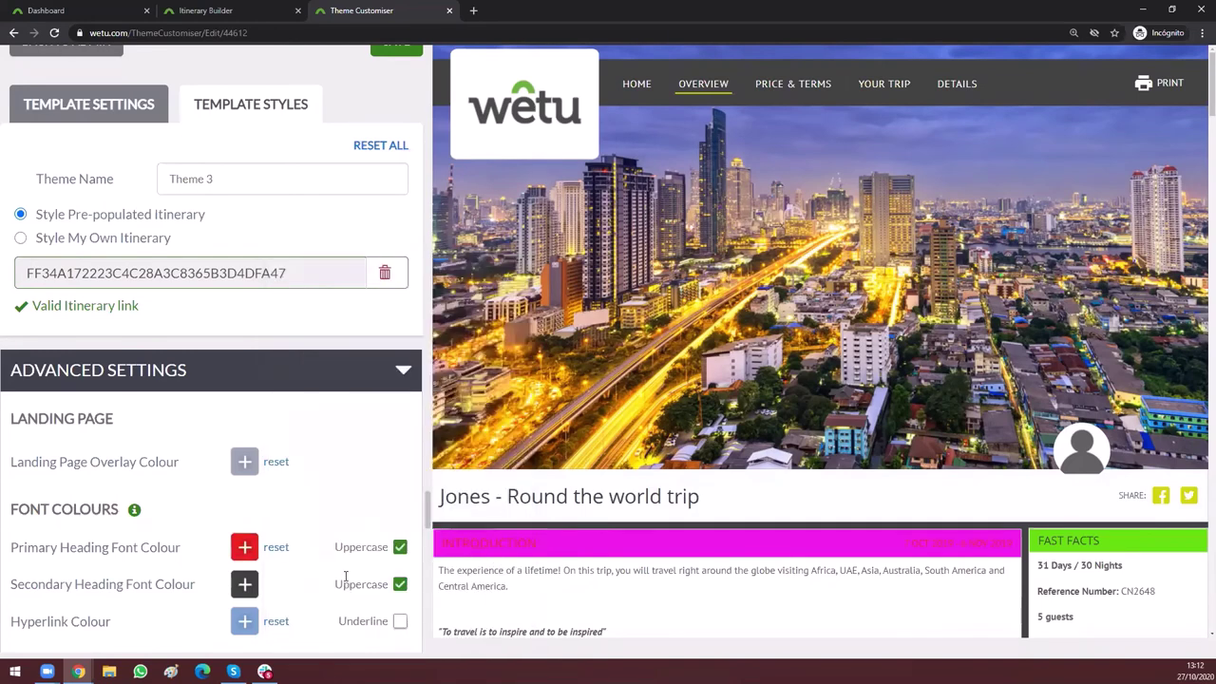
{"action": "left_click", "coordinate": [250, 548]}
{"action": "left_click", "coordinate": [298, 484]}
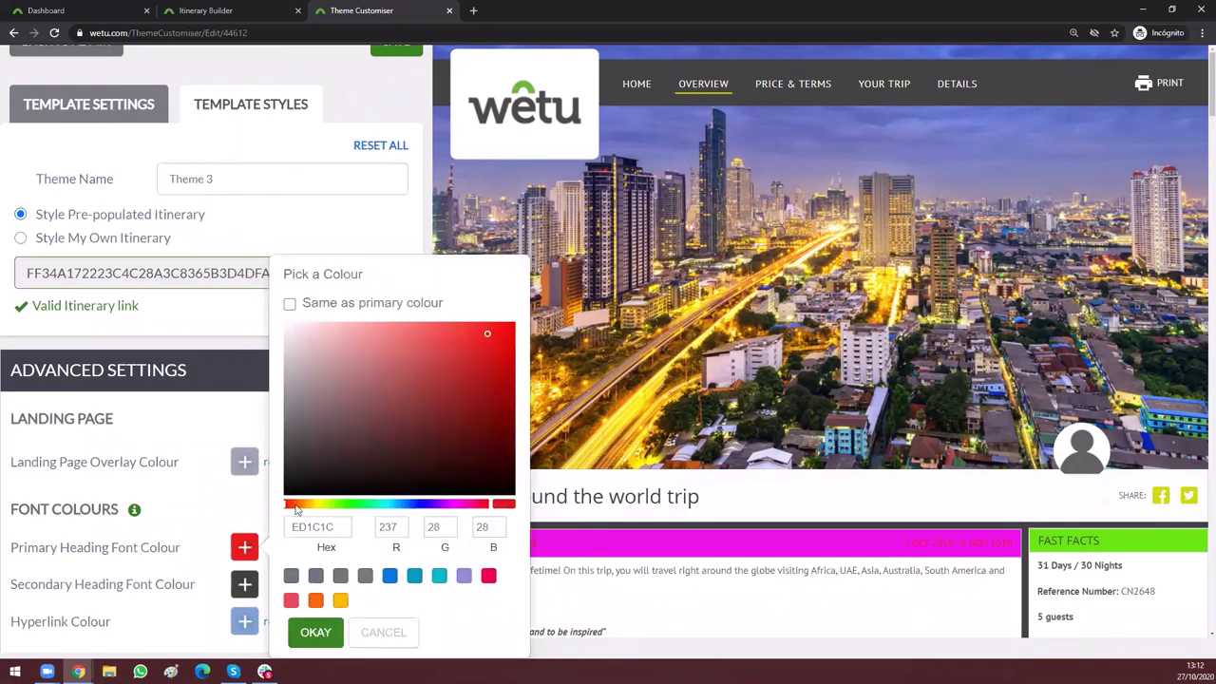
{"action": "left_click", "coordinate": [317, 632]}
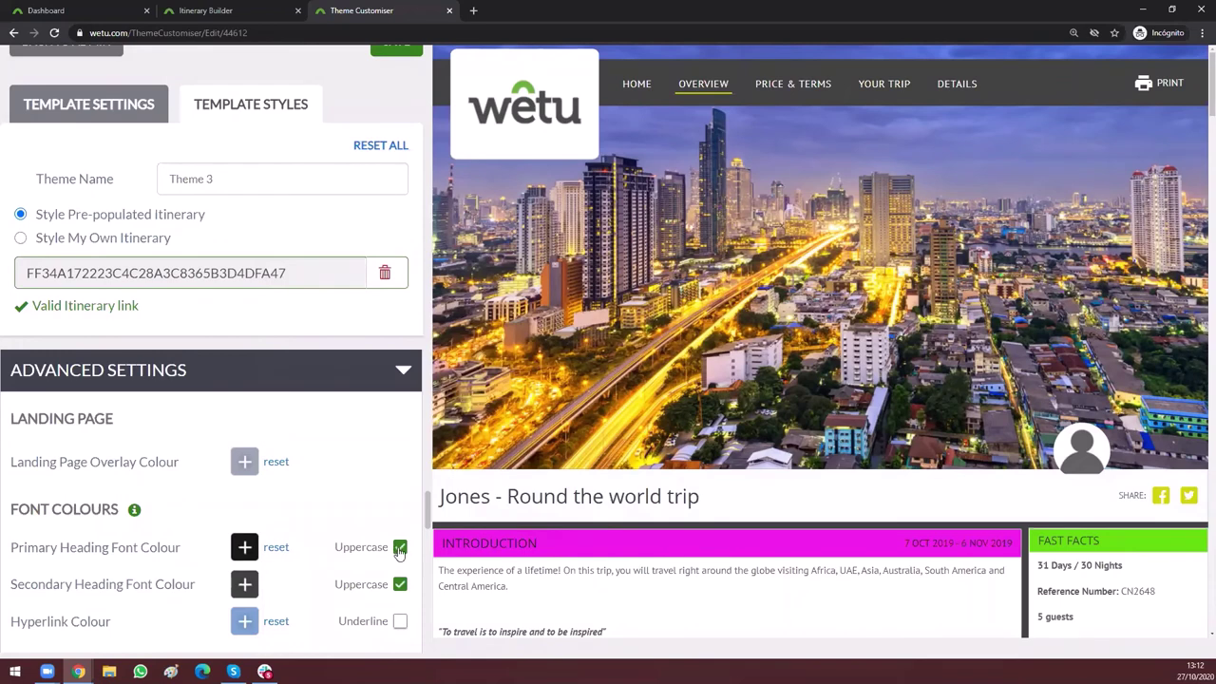
Step: Try the primary and secondary headings without Uppercase, turning the option back on for each
{"action": "left_click", "coordinate": [399, 549]}
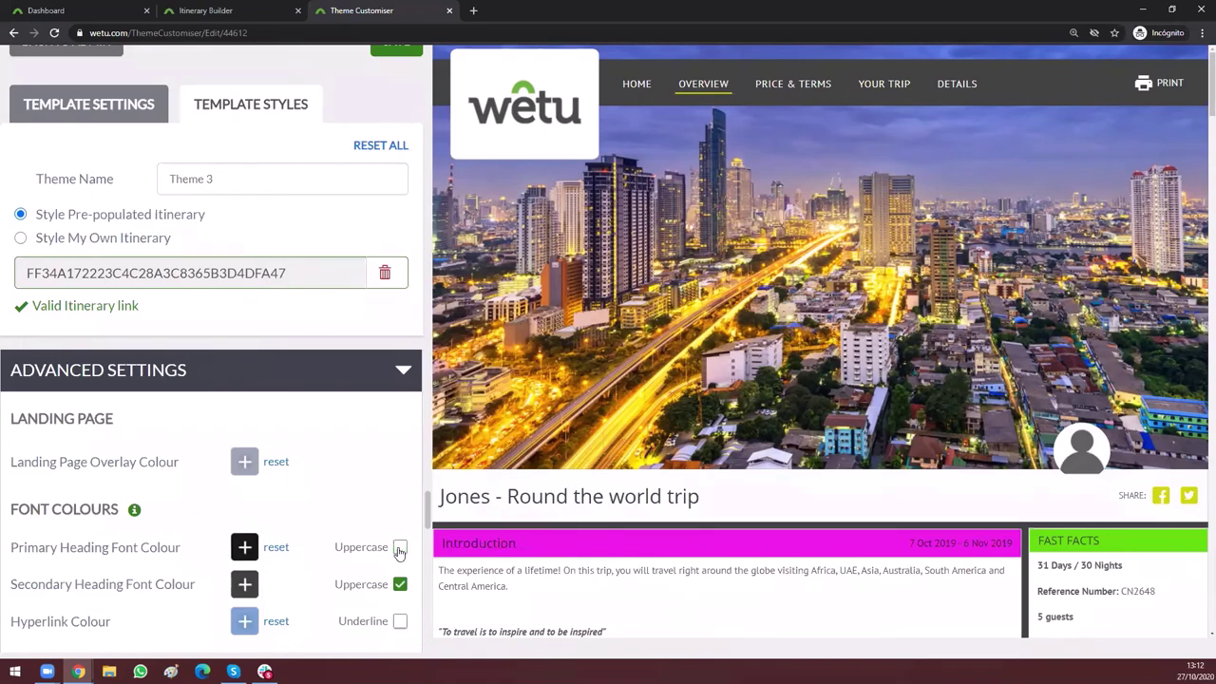
{"action": "left_click", "coordinate": [400, 549]}
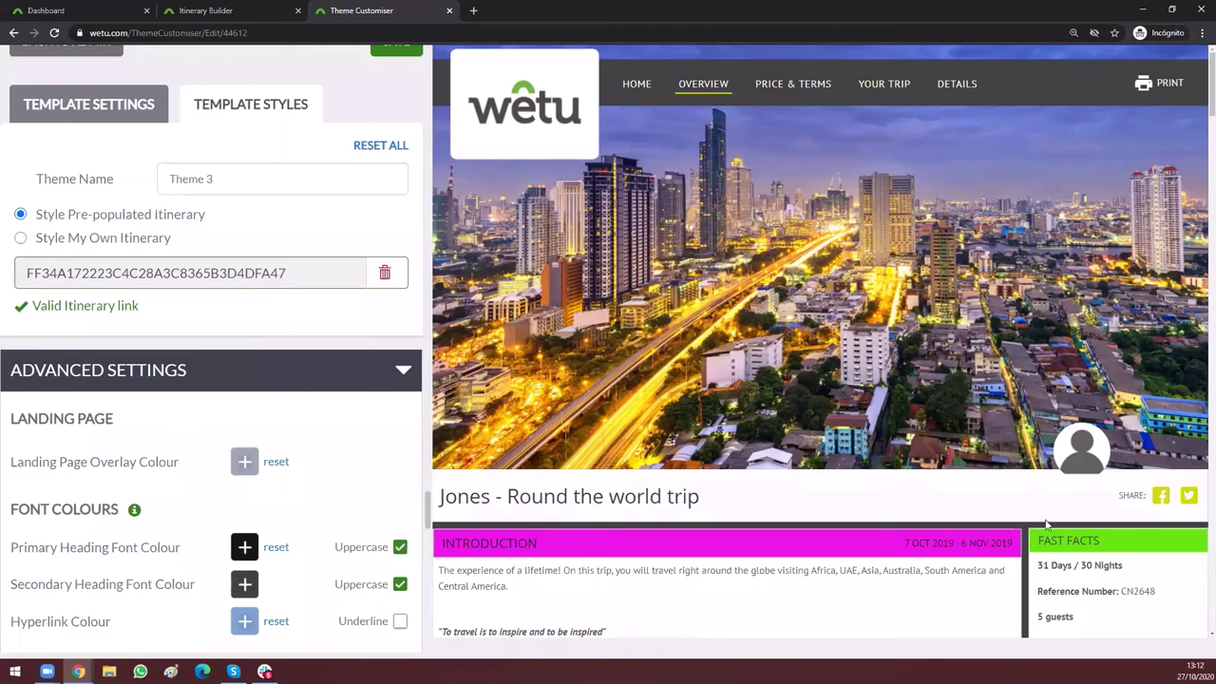
{"action": "left_click", "coordinate": [400, 586]}
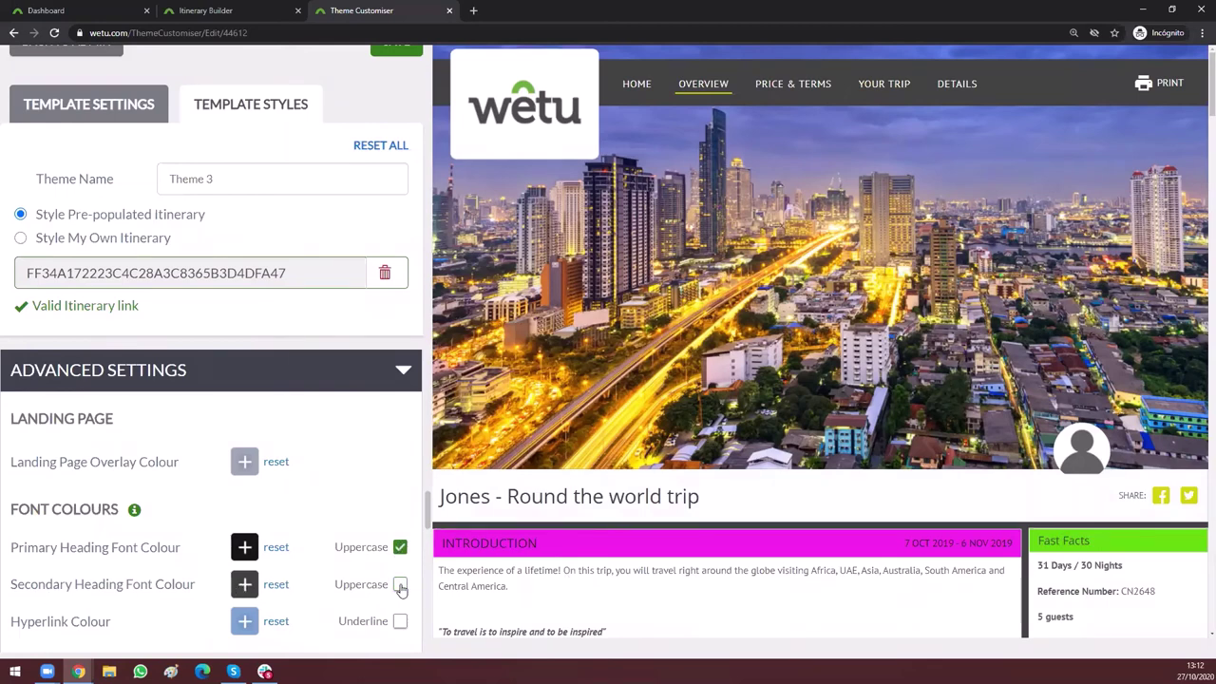
{"action": "left_click", "coordinate": [400, 586]}
Step: Set the Hyperlink Colour to blue 0871E9 and check the Documents links in the preview
{"action": "scroll", "coordinate": [313, 575], "scroll_direction": "down", "scroll_amount": 2}
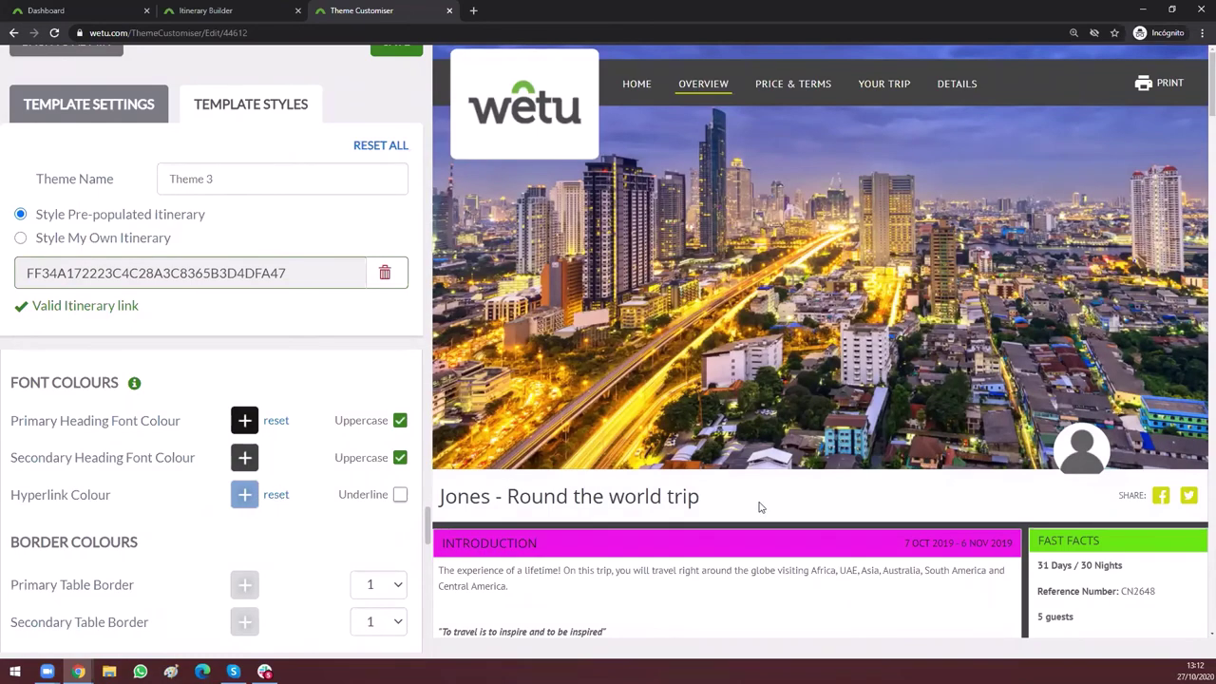
{"action": "scroll", "coordinate": [903, 509], "scroll_direction": "down", "scroll_amount": 2}
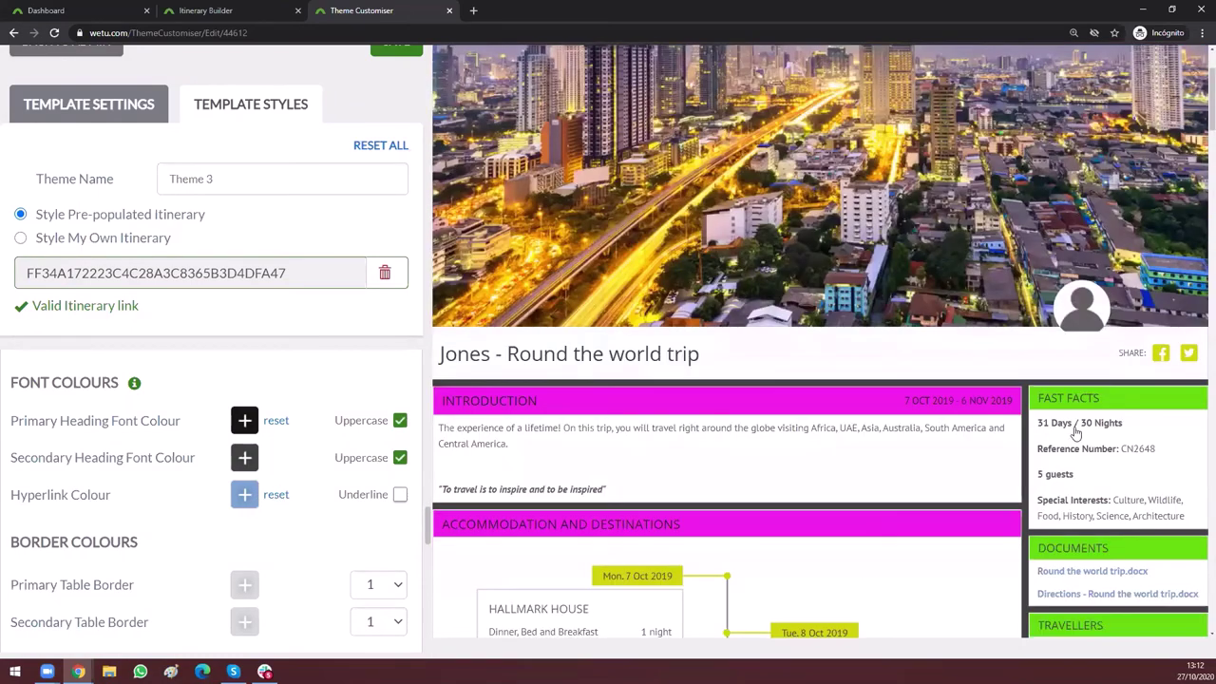
{"action": "scroll", "coordinate": [1078, 432], "scroll_direction": "down", "scroll_amount": 2}
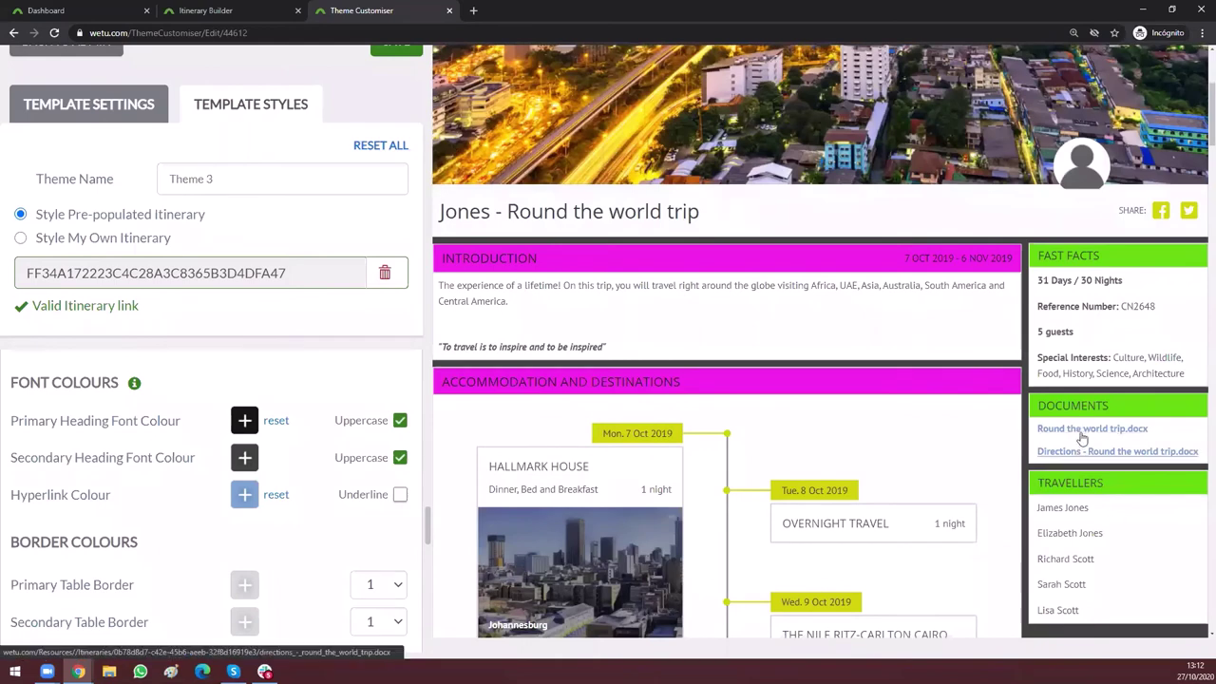
{"action": "left_click", "coordinate": [245, 495]}
{"action": "left_click", "coordinate": [506, 338]}
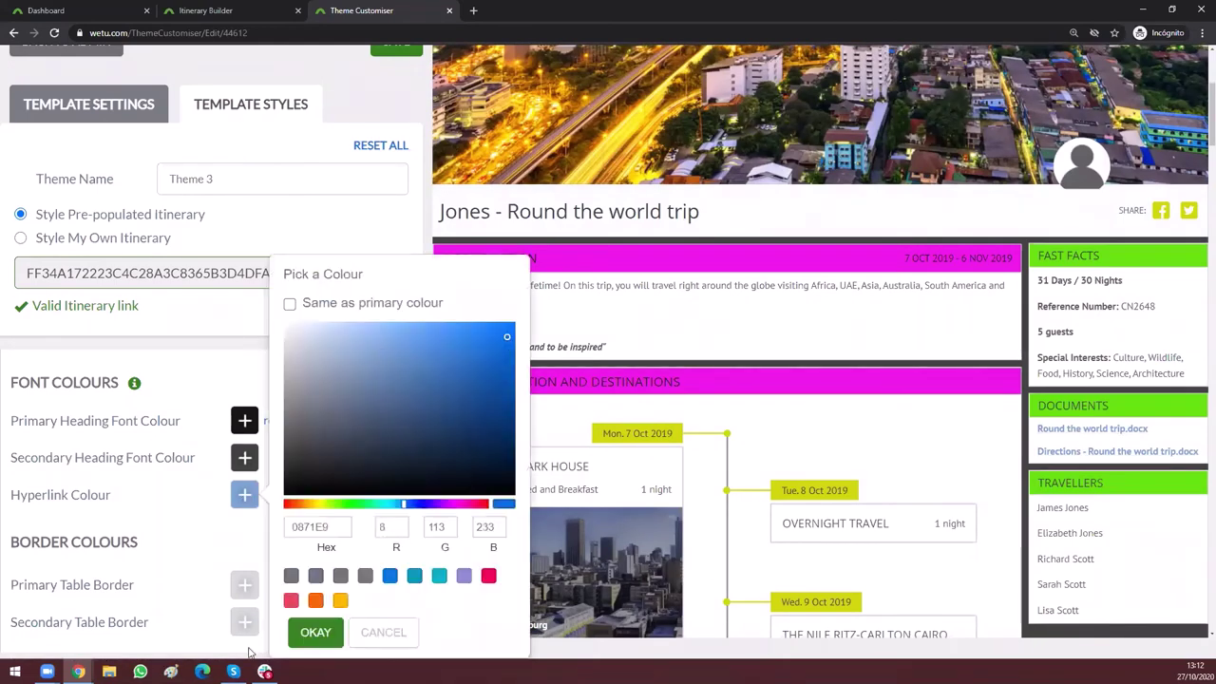
{"action": "left_click", "coordinate": [1109, 410]}
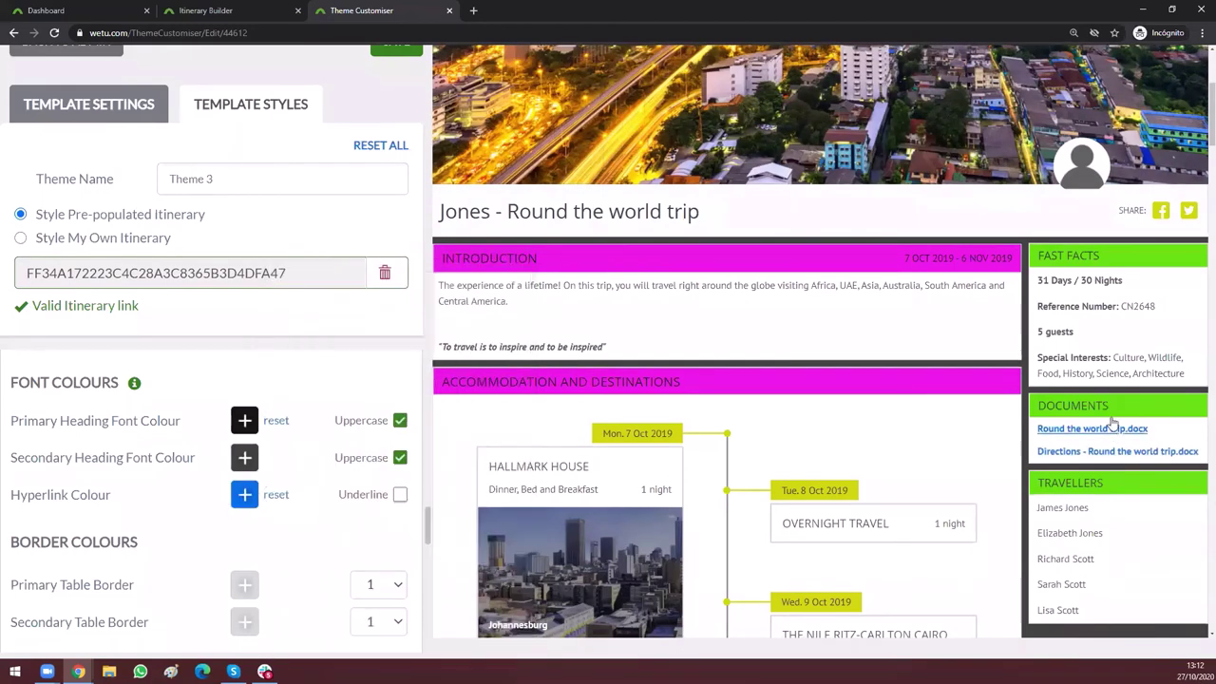
Step: Set the Hyperlink Colour to a very dark green and turn on Underline for hyperlinks
{"action": "left_click", "coordinate": [245, 495]}
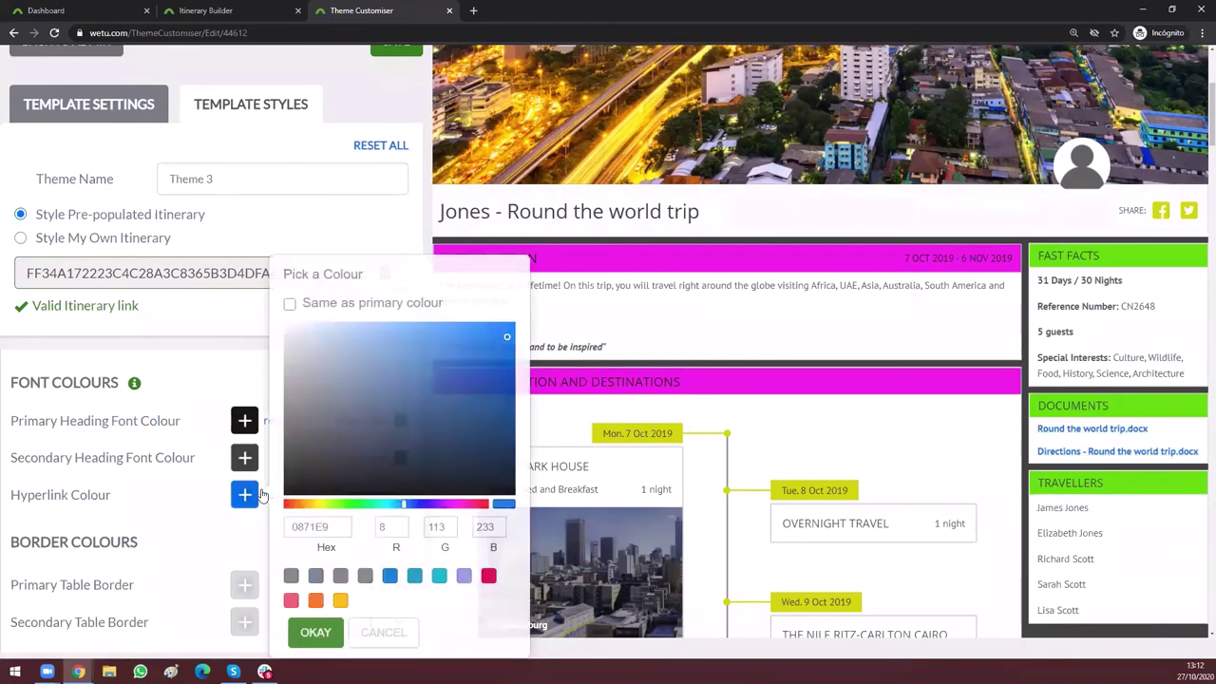
{"action": "left_click_drag", "start_coordinate": [350, 503], "coordinate": [372, 503]}
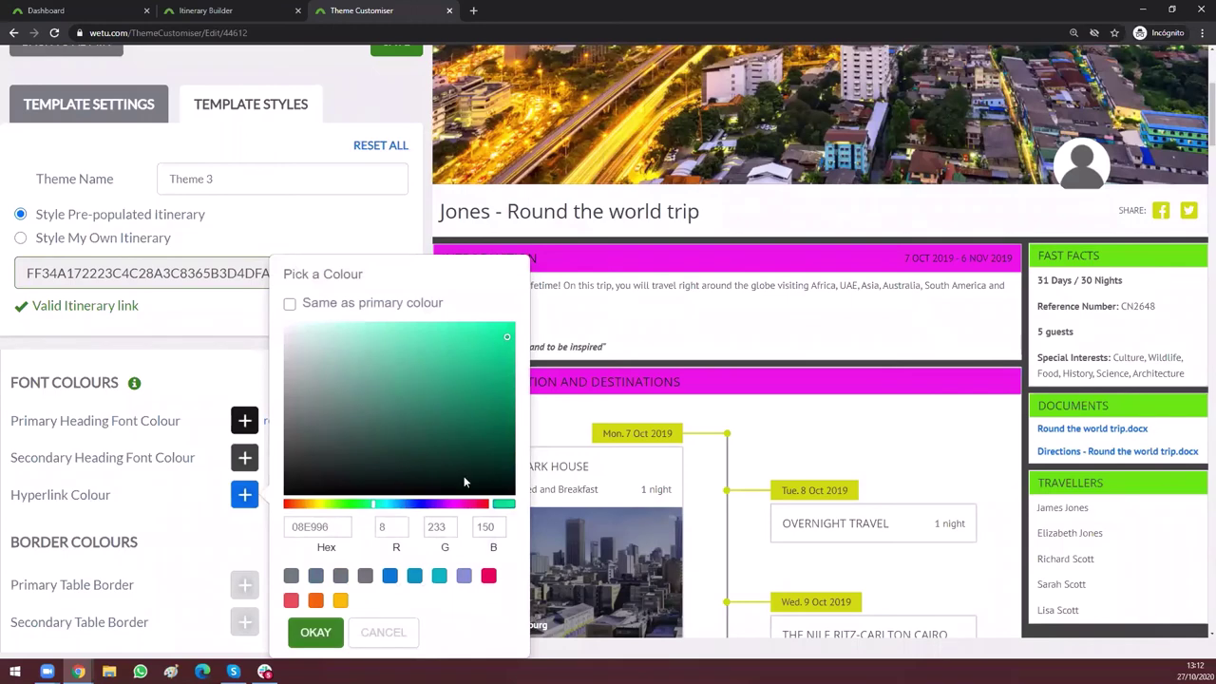
{"action": "left_click", "coordinate": [315, 632]}
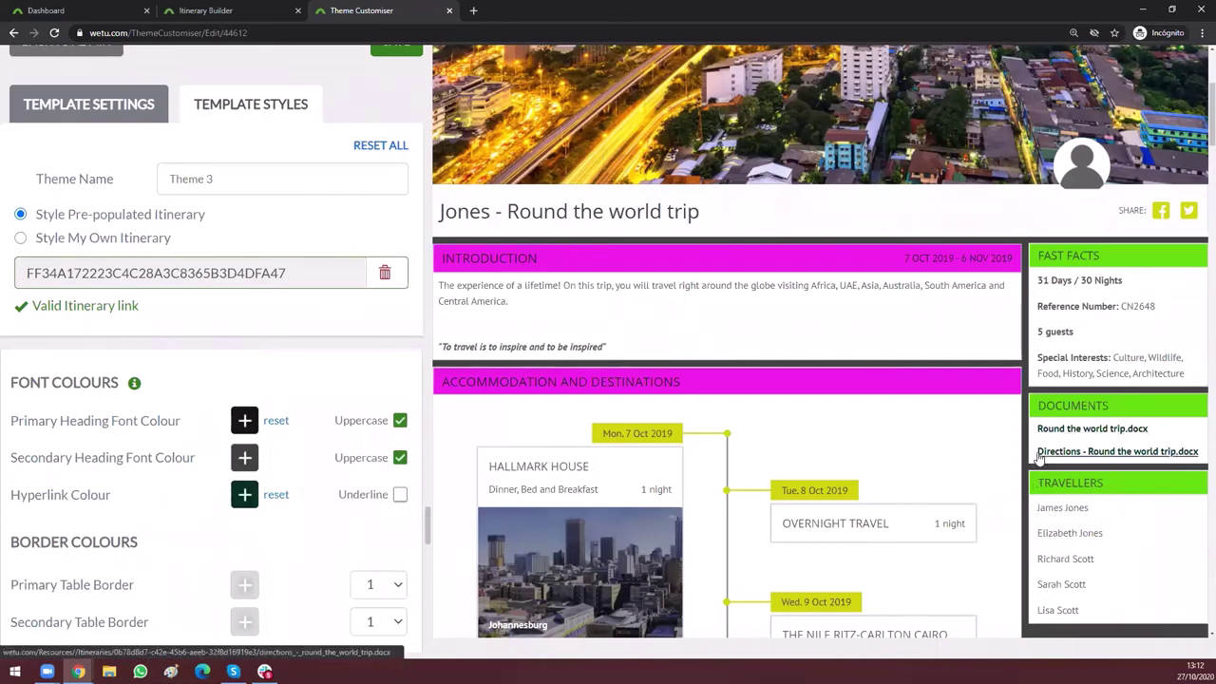
{"action": "left_click", "coordinate": [400, 498]}
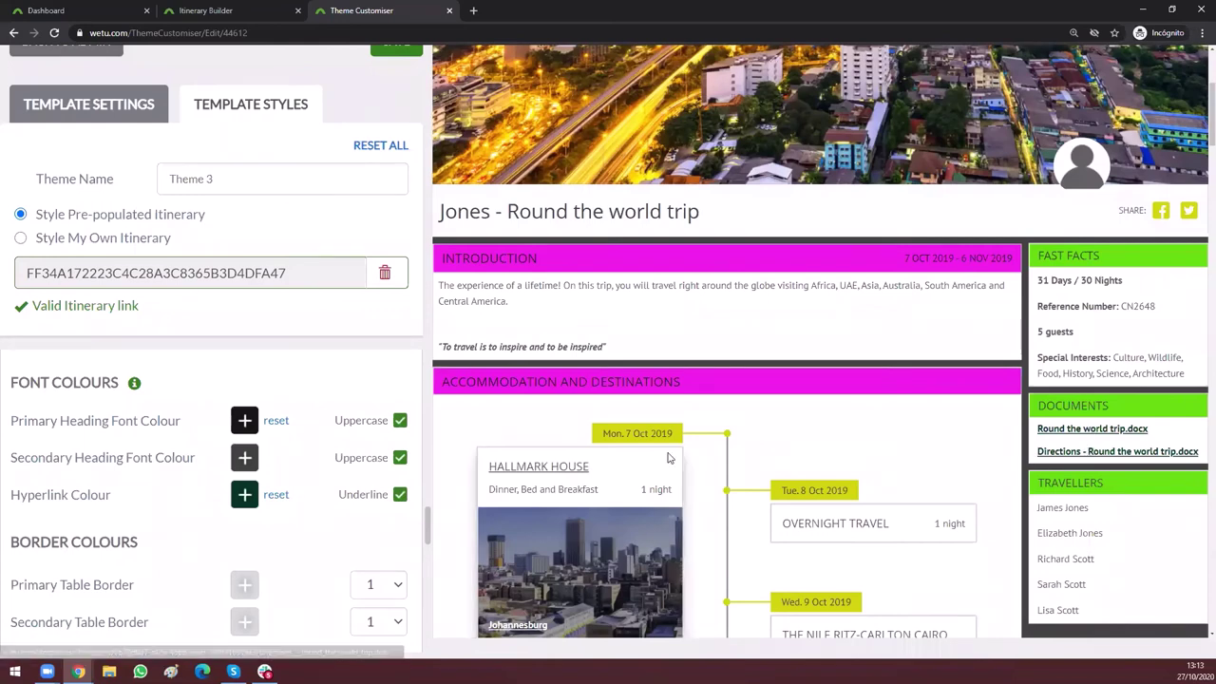
Step: Set the Primary Table Border to orange with a width of 3 under Border Colours
{"action": "scroll", "coordinate": [3, 528], "scroll_direction": "down", "scroll_amount": 1}
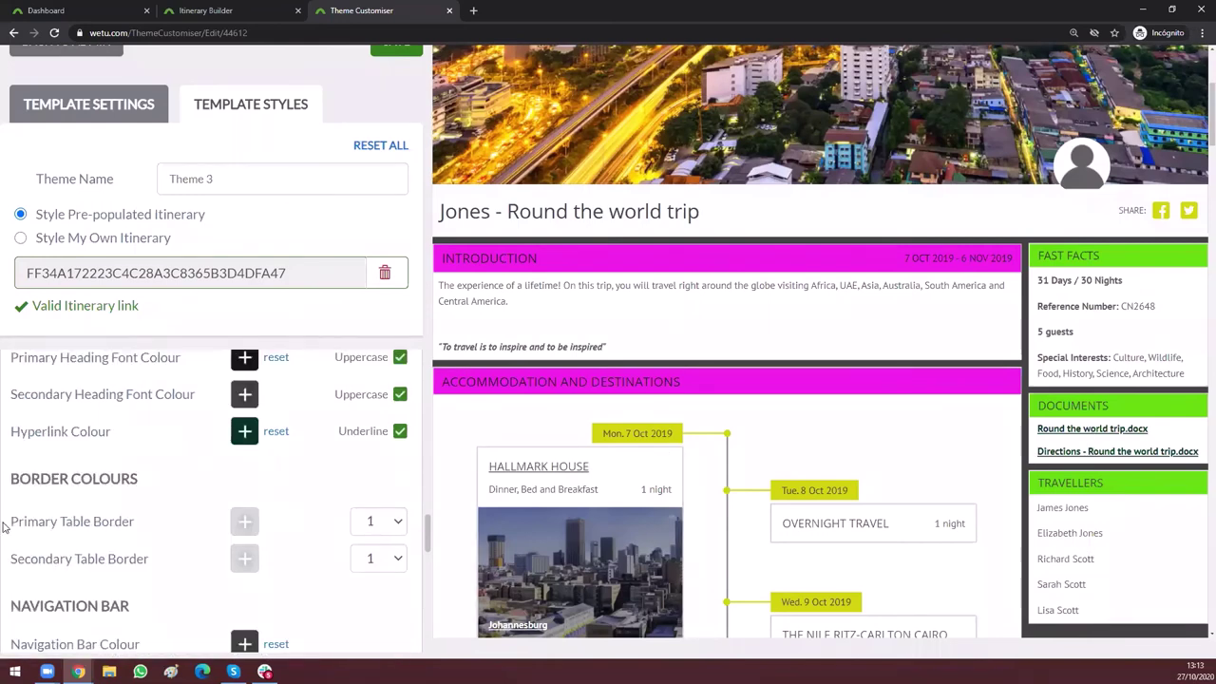
{"action": "scroll", "coordinate": [2, 528], "scroll_direction": "down", "scroll_amount": 1}
{"action": "left_click_drag", "start_coordinate": [11, 415], "coordinate": [148, 417]}
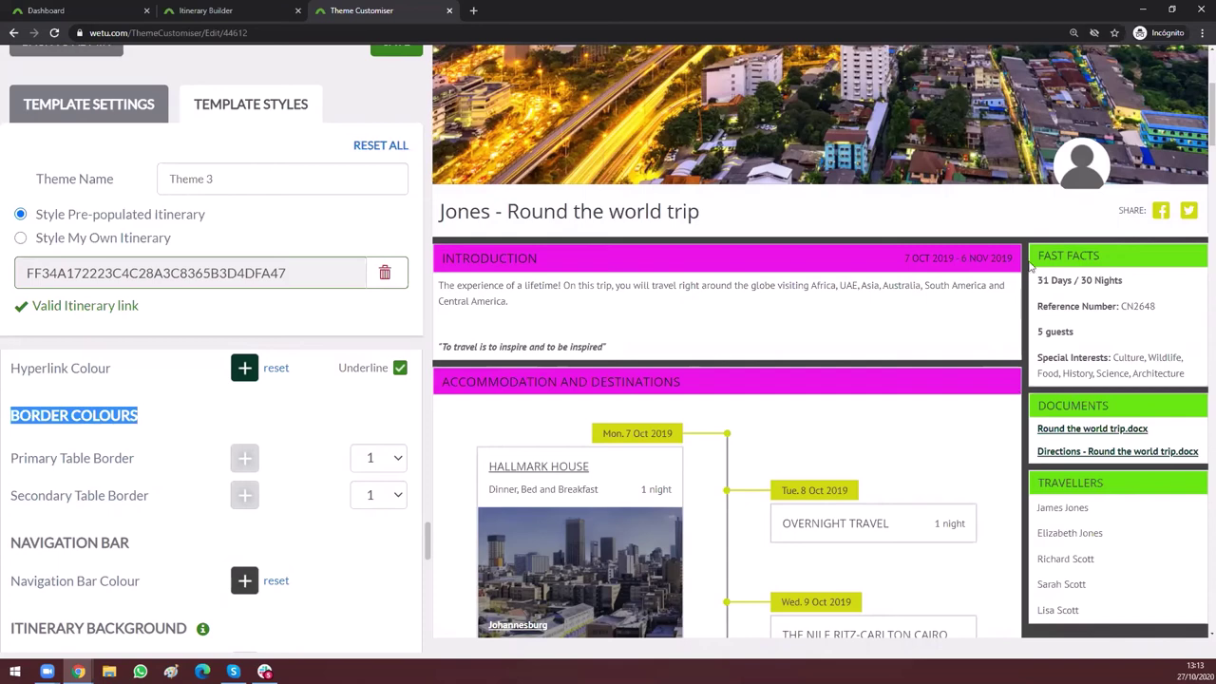
{"action": "left_click", "coordinate": [244, 458]}
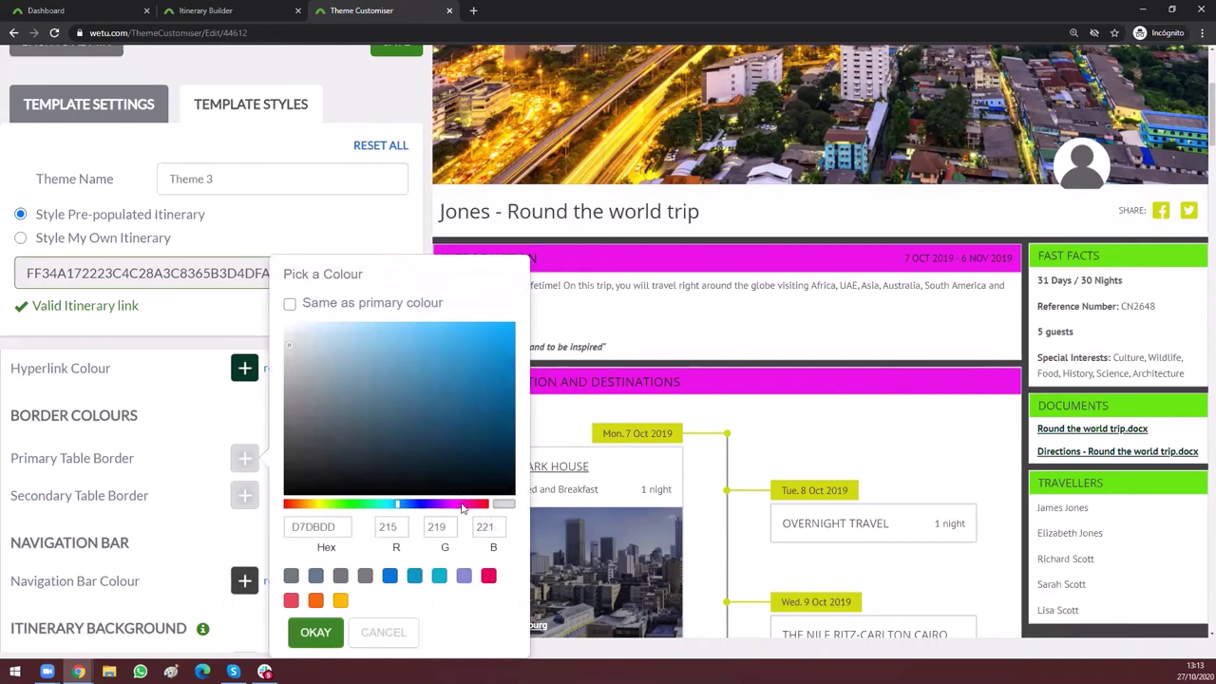
{"action": "left_click", "coordinate": [306, 503]}
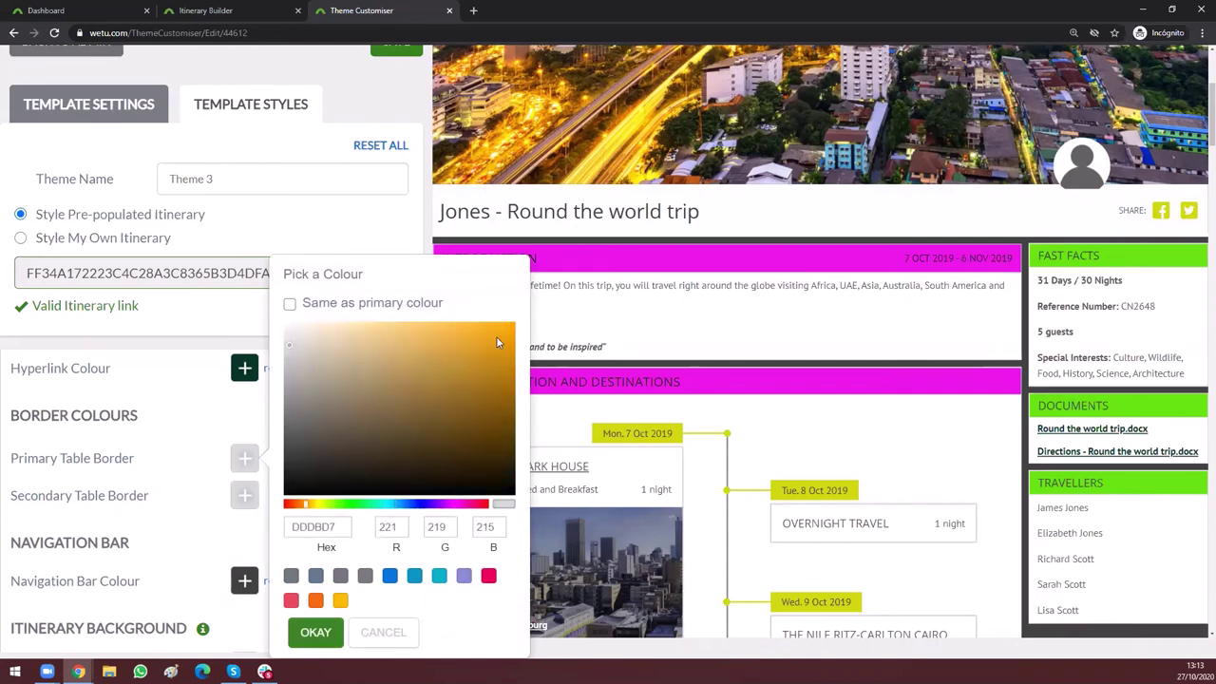
{"action": "left_click", "coordinate": [497, 338]}
{"action": "left_click", "coordinate": [317, 633]}
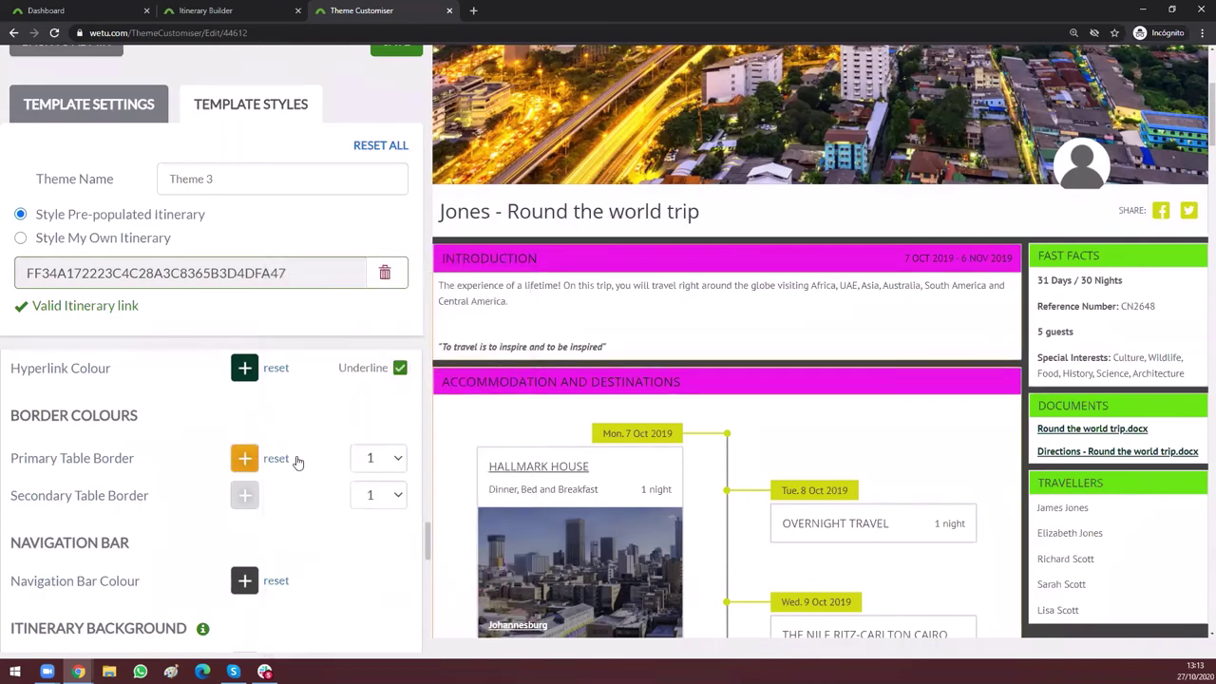
{"action": "left_click", "coordinate": [382, 459]}
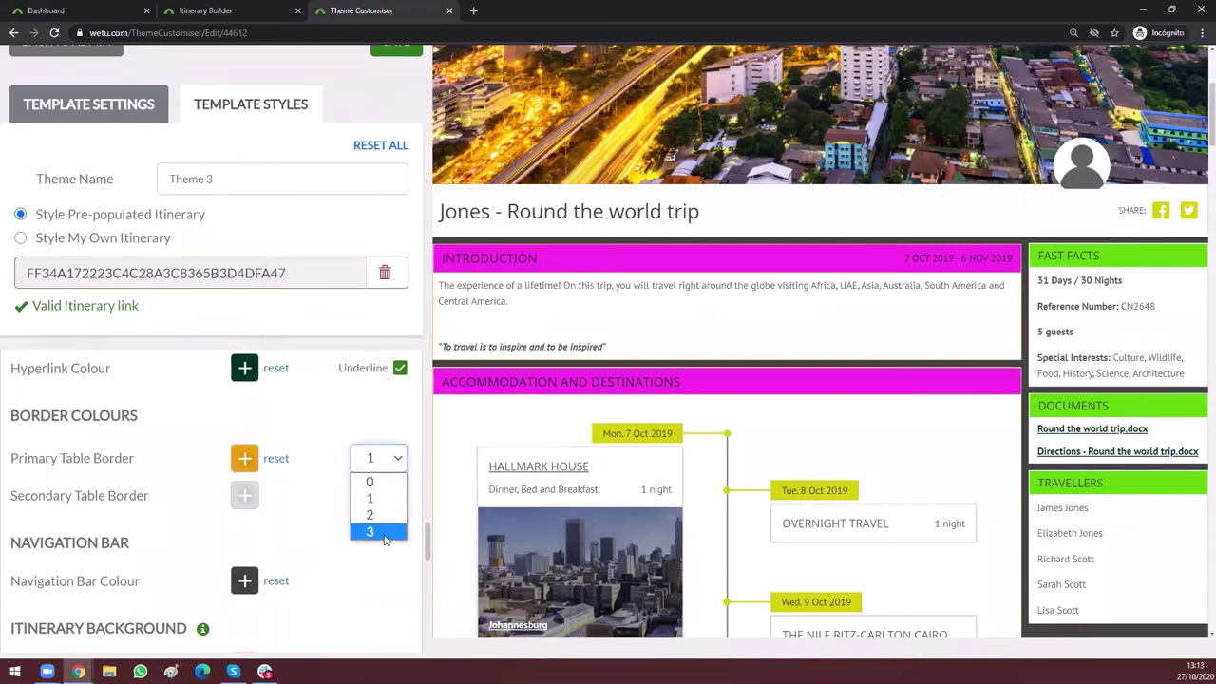
{"action": "left_click", "coordinate": [380, 533]}
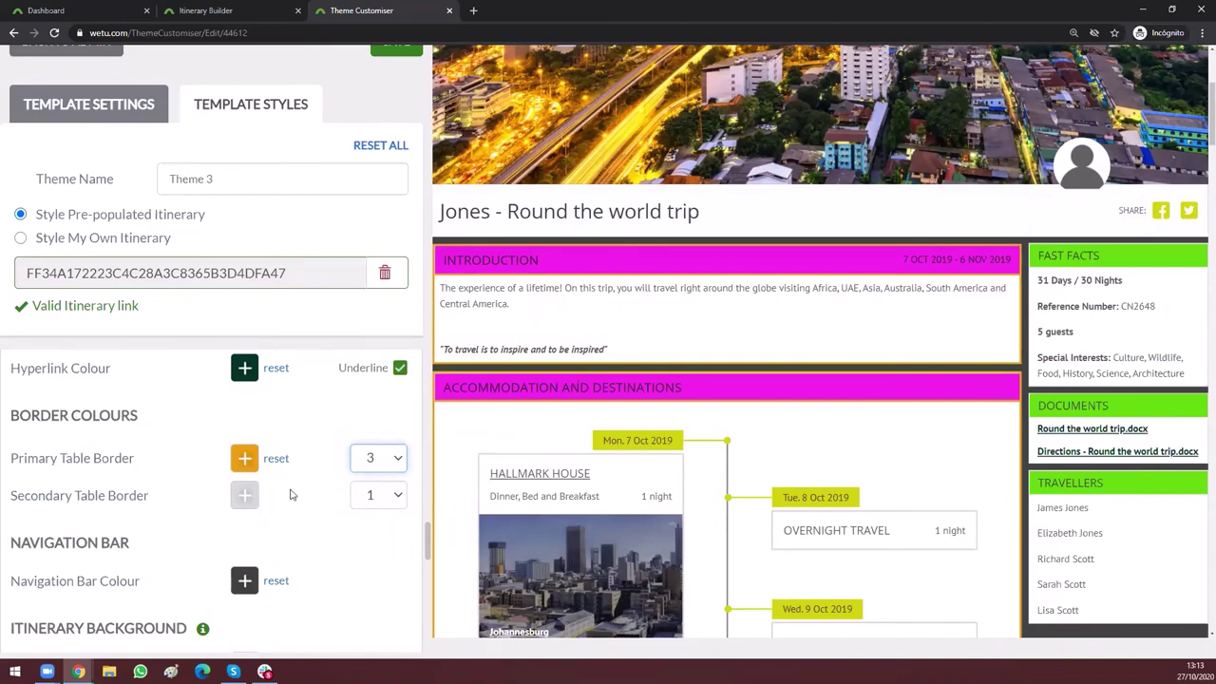
Step: Set the Secondary Table Border to a width of 3 and a medium blue colour
{"action": "left_click", "coordinate": [378, 495]}
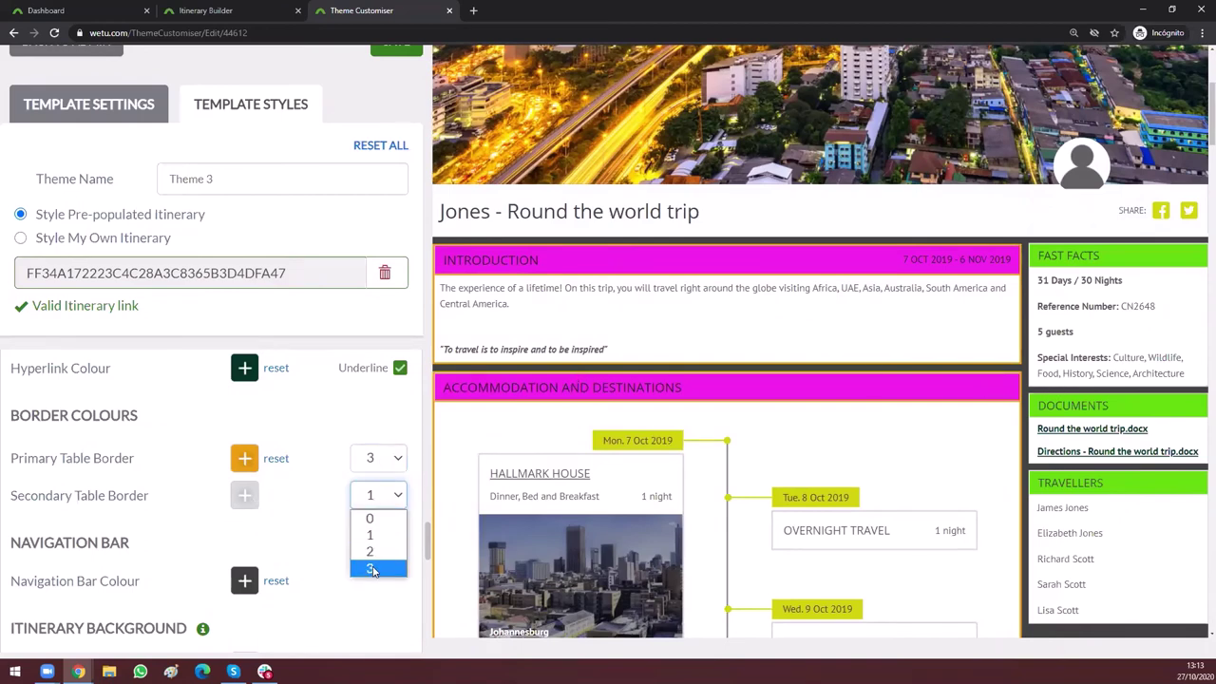
{"action": "left_click", "coordinate": [373, 568]}
{"action": "left_click", "coordinate": [245, 495]}
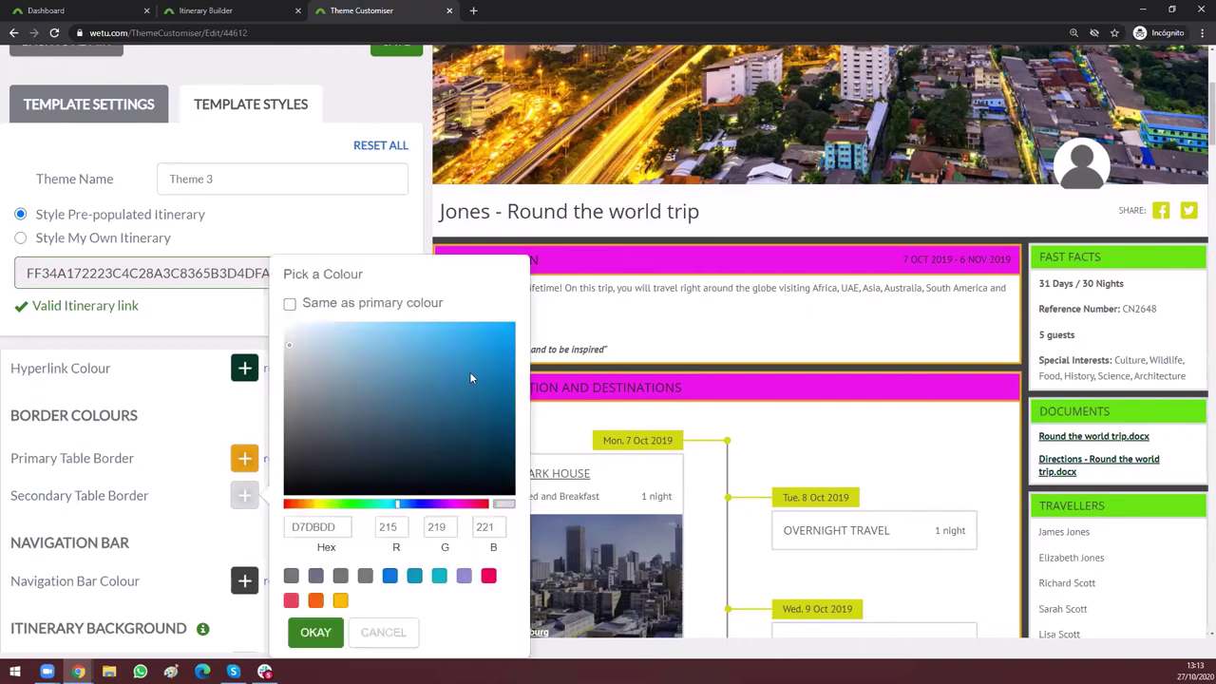
{"action": "left_click", "coordinate": [315, 632]}
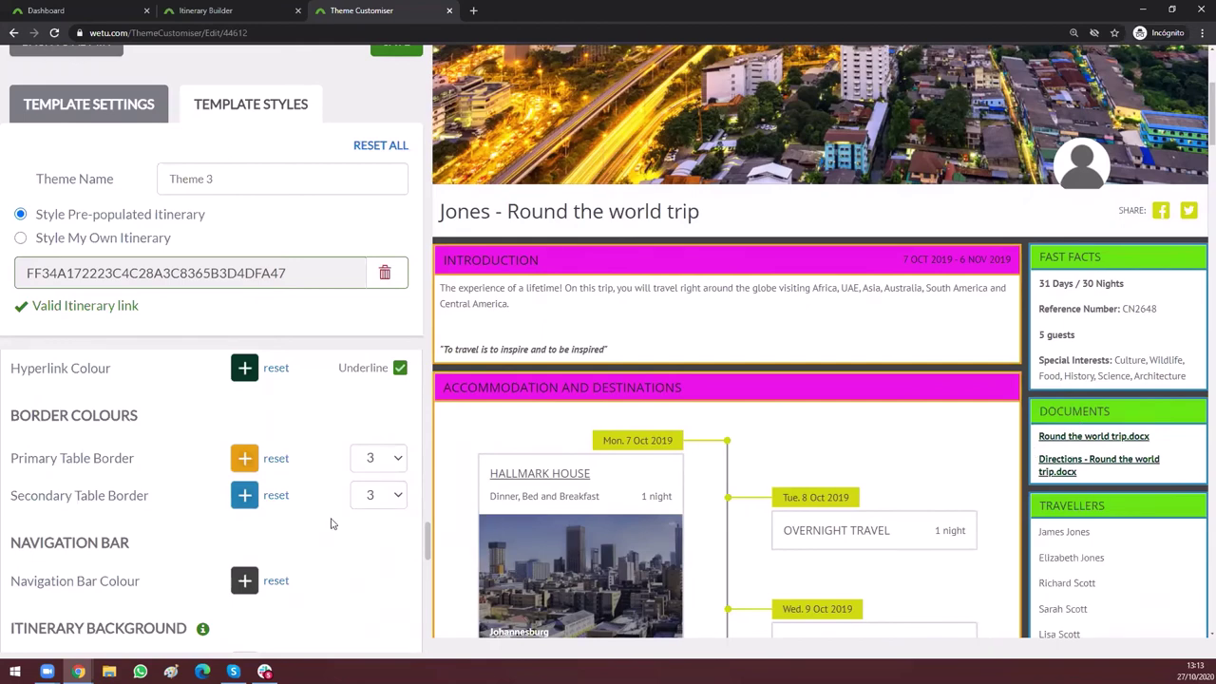
Step: Set the Navigation Bar Colour to the fourth preset grey and check the Overview page in the preview
{"action": "scroll", "coordinate": [332, 523], "scroll_direction": "down", "scroll_amount": 2}
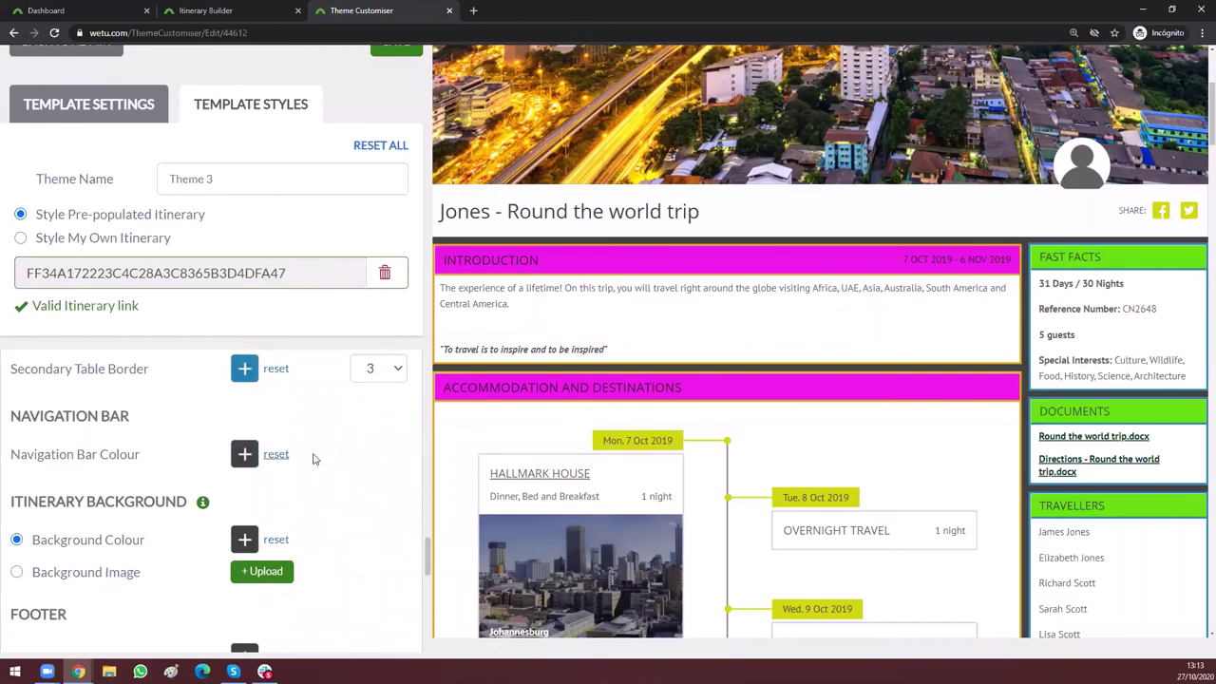
{"action": "scroll", "coordinate": [1058, 90], "scroll_direction": "up", "scroll_amount": 3}
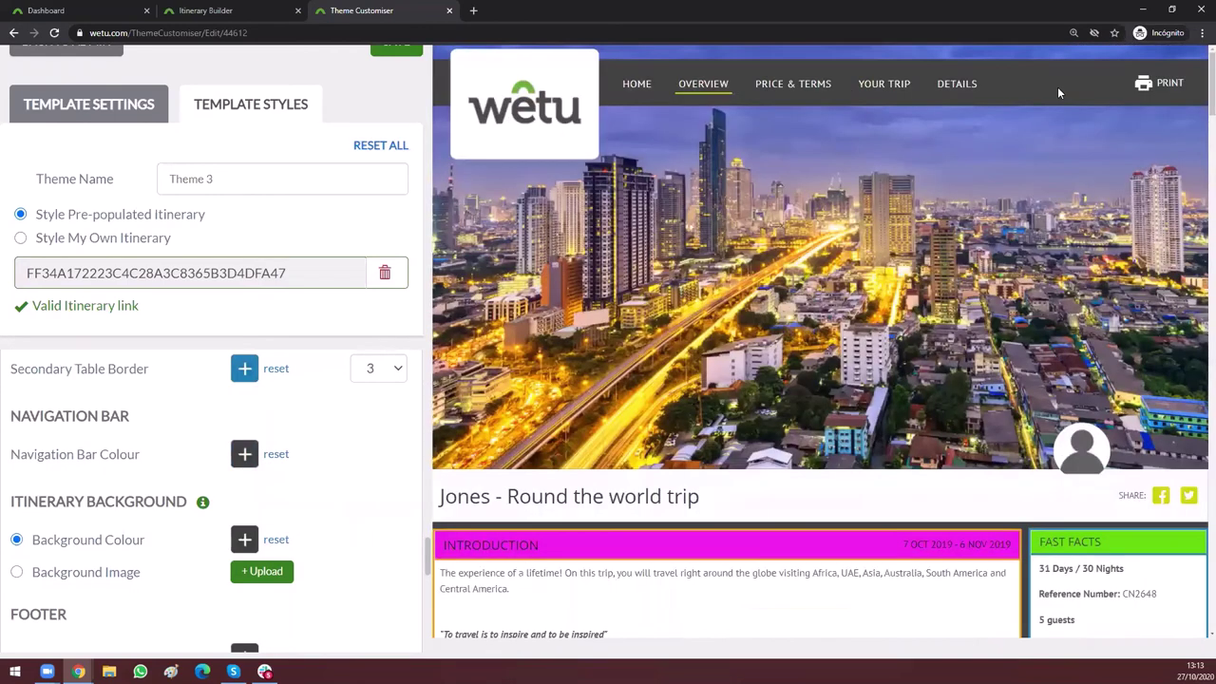
{"action": "left_click", "coordinate": [246, 456]}
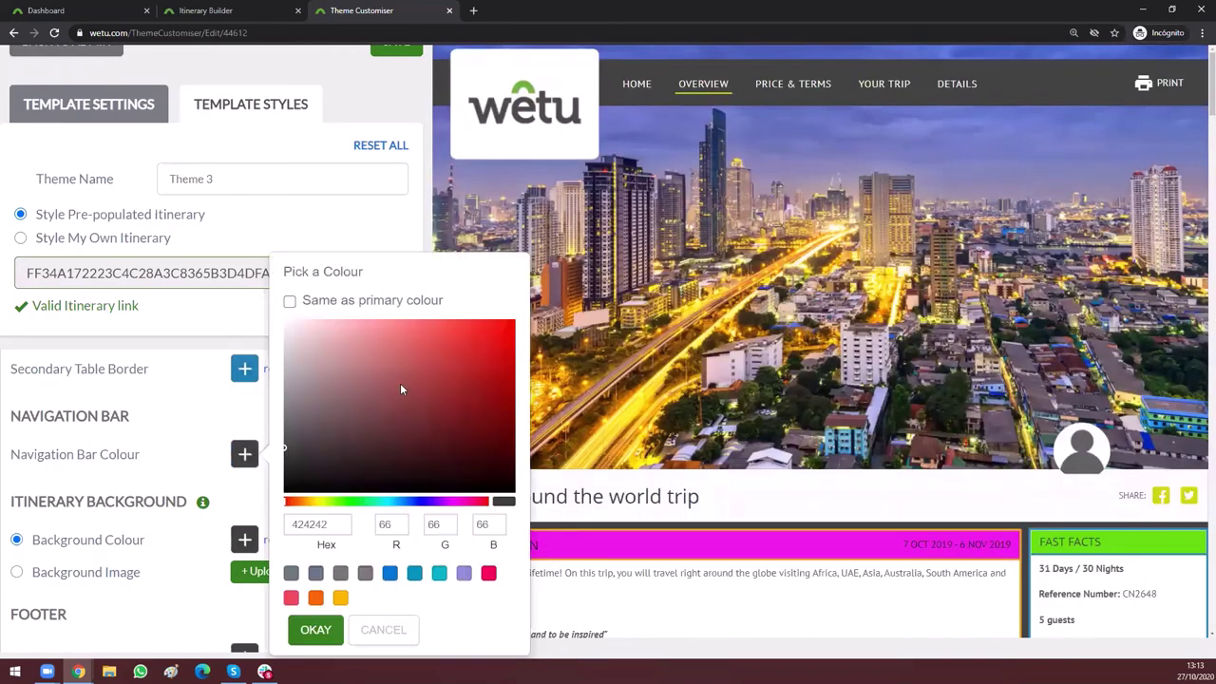
{"action": "left_click", "coordinate": [347, 332]}
{"action": "left_click", "coordinate": [419, 367]}
{"action": "left_click", "coordinate": [366, 575]}
{"action": "left_click", "coordinate": [309, 629]}
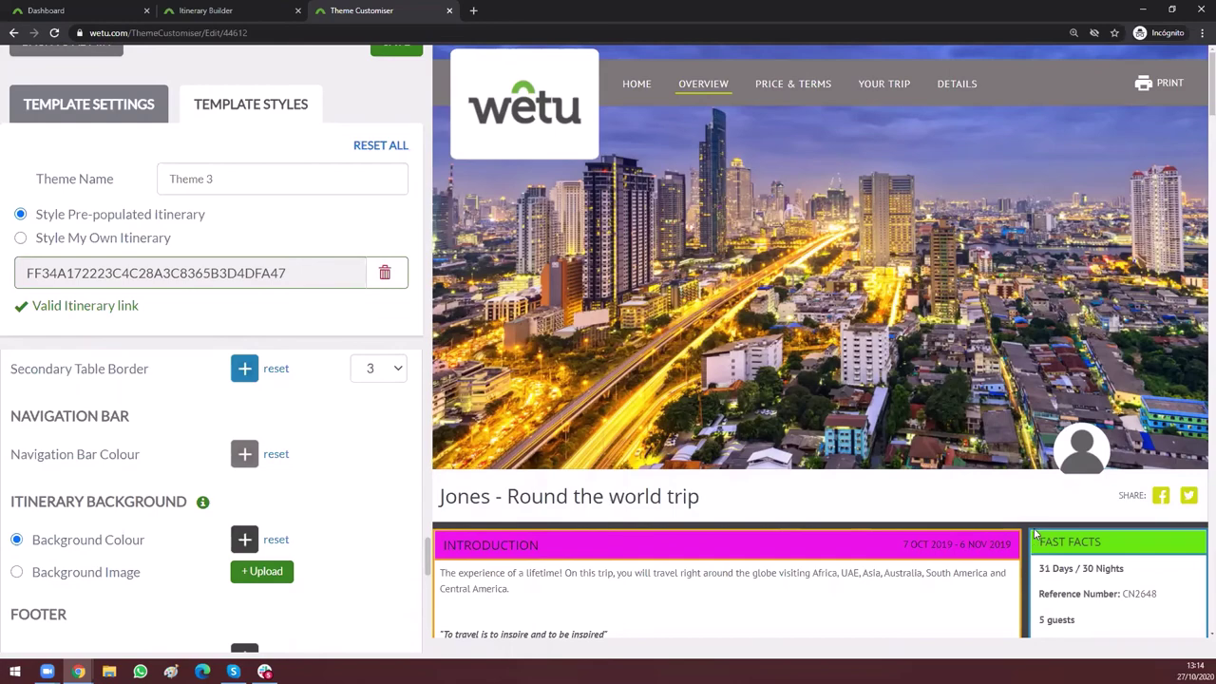
{"action": "scroll", "coordinate": [1035, 535], "scroll_direction": "down", "scroll_amount": 6}
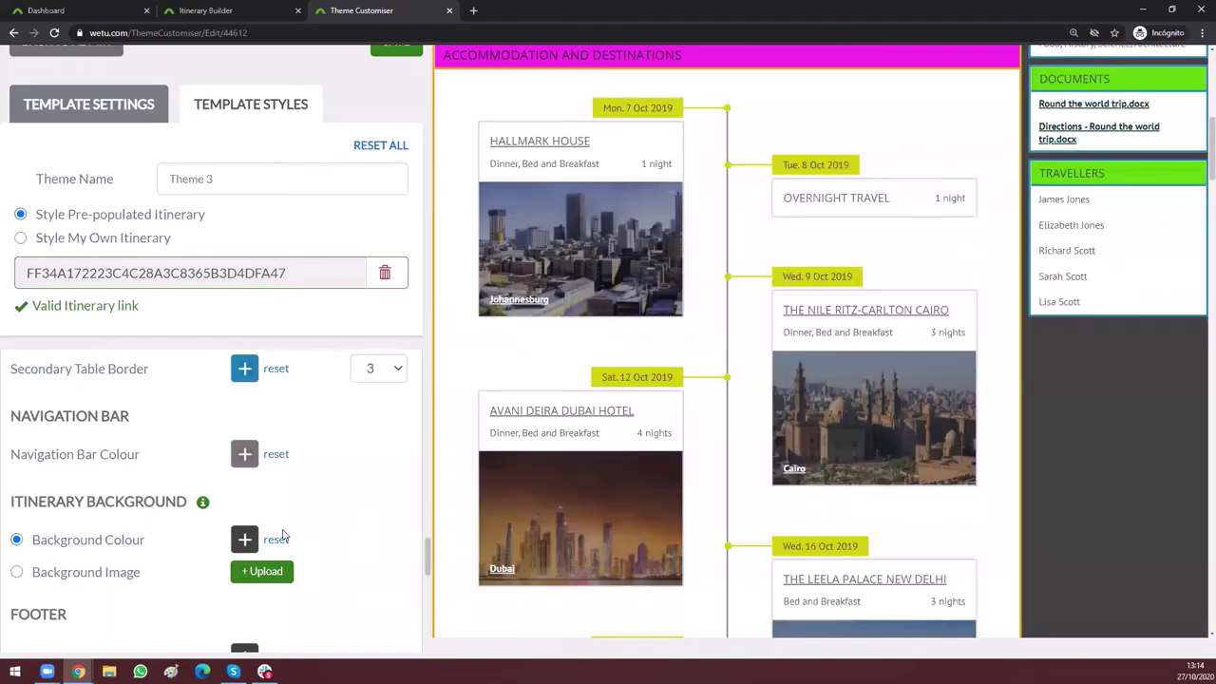
Step: Switch the itinerary background to Background Image, upload 1.jpg for it and check the result down the preview page
{"action": "left_click", "coordinate": [244, 539]}
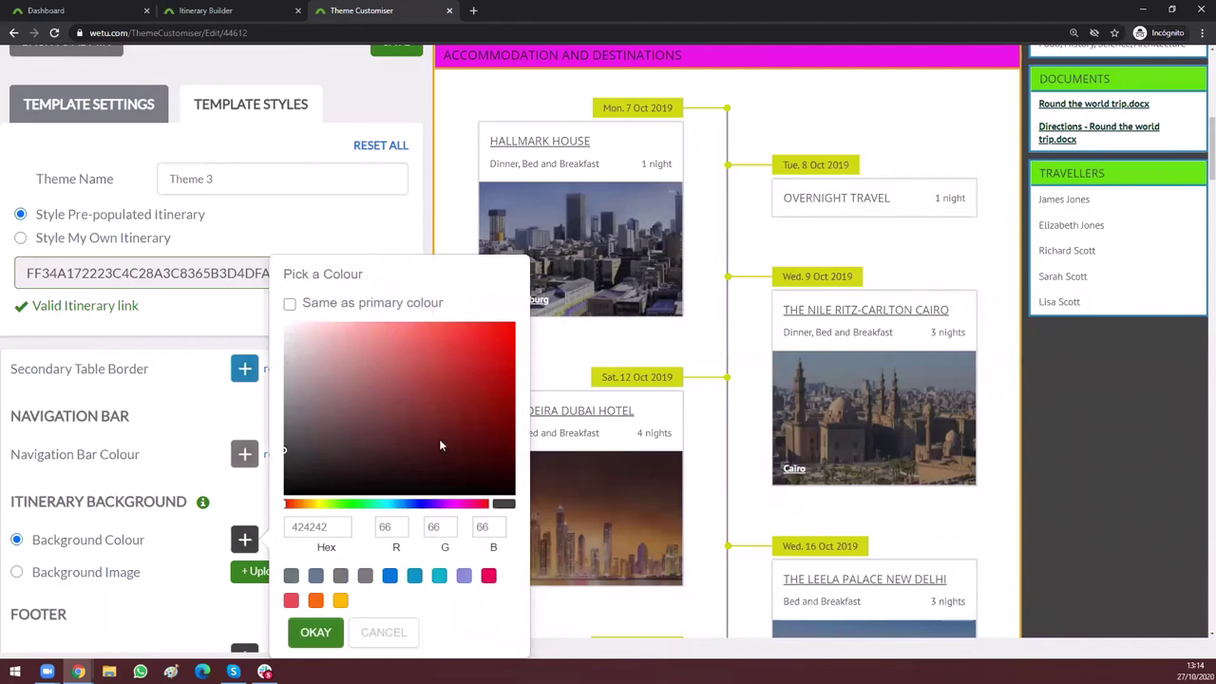
{"action": "left_click", "coordinate": [317, 631]}
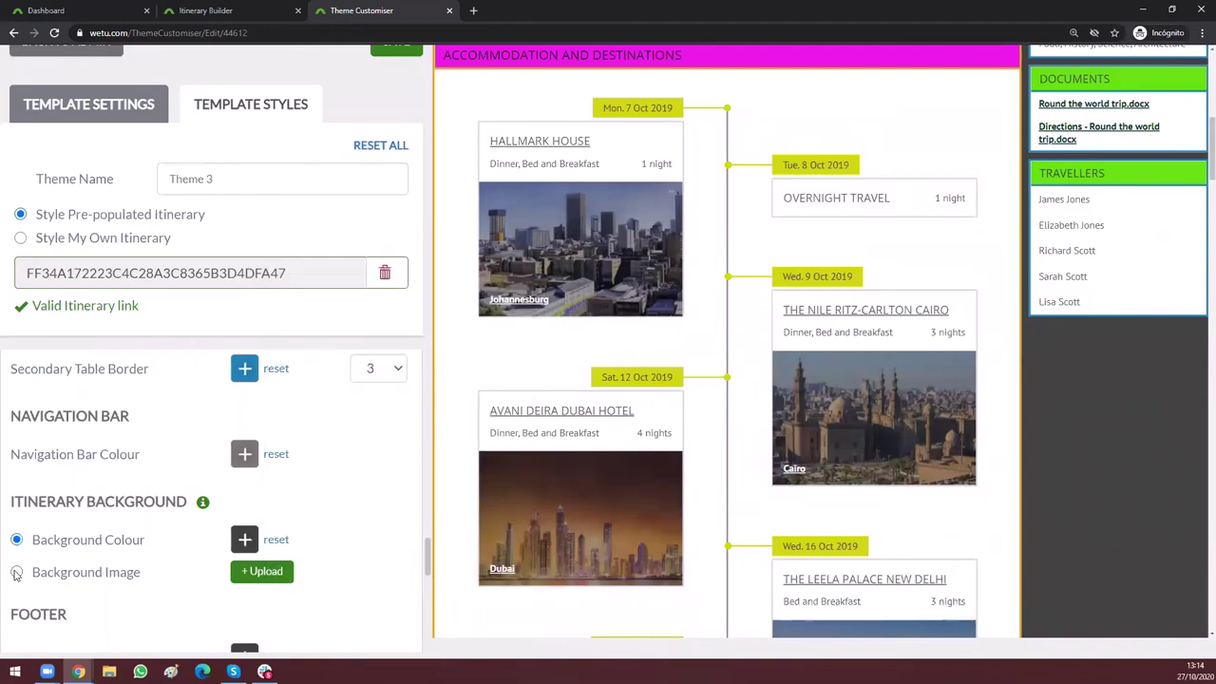
{"action": "left_click", "coordinate": [16, 572]}
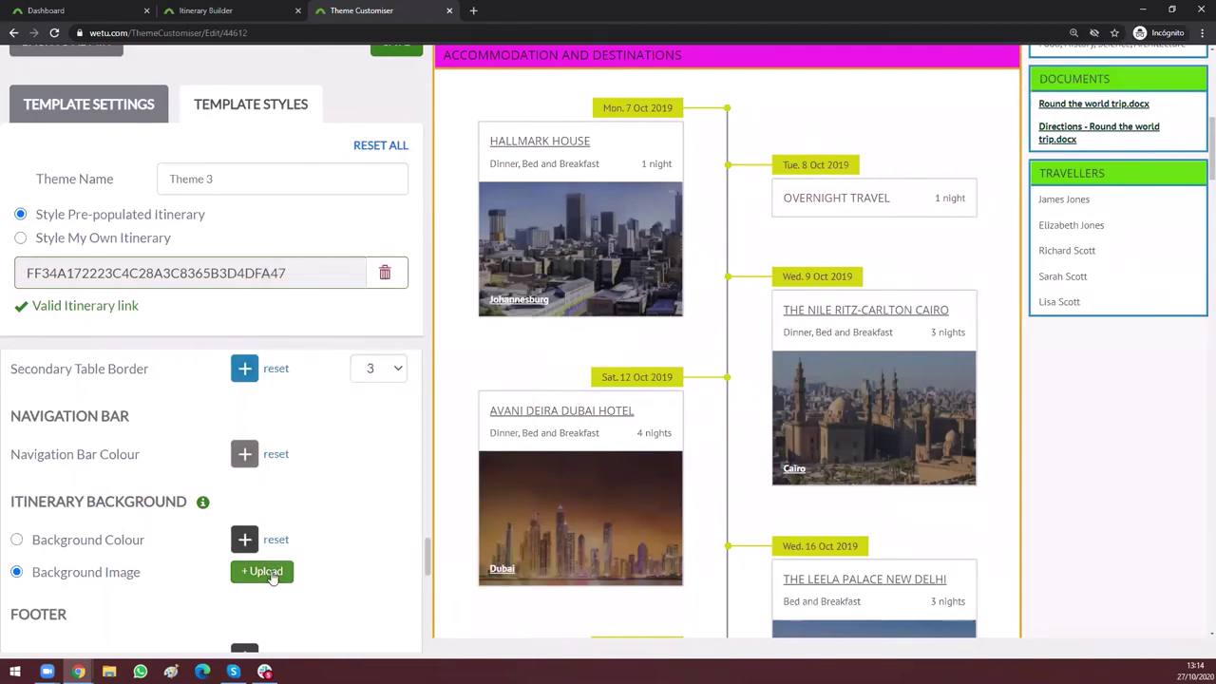
{"action": "left_click", "coordinate": [270, 573]}
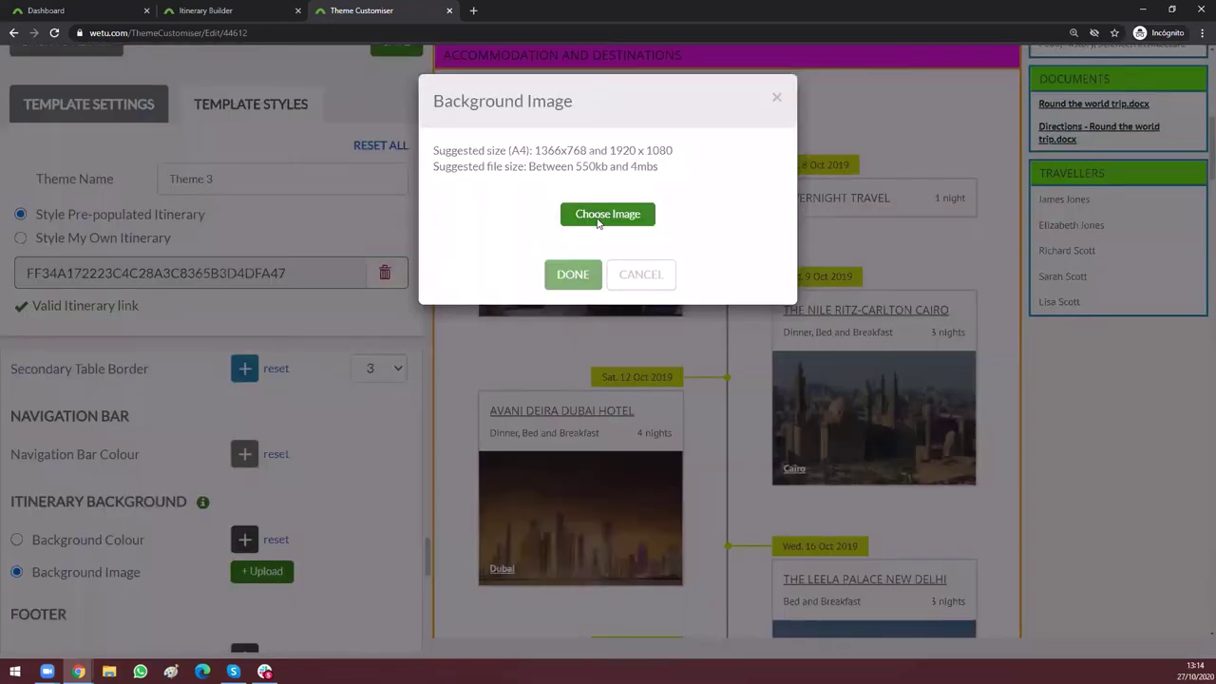
{"action": "left_click", "coordinate": [599, 220]}
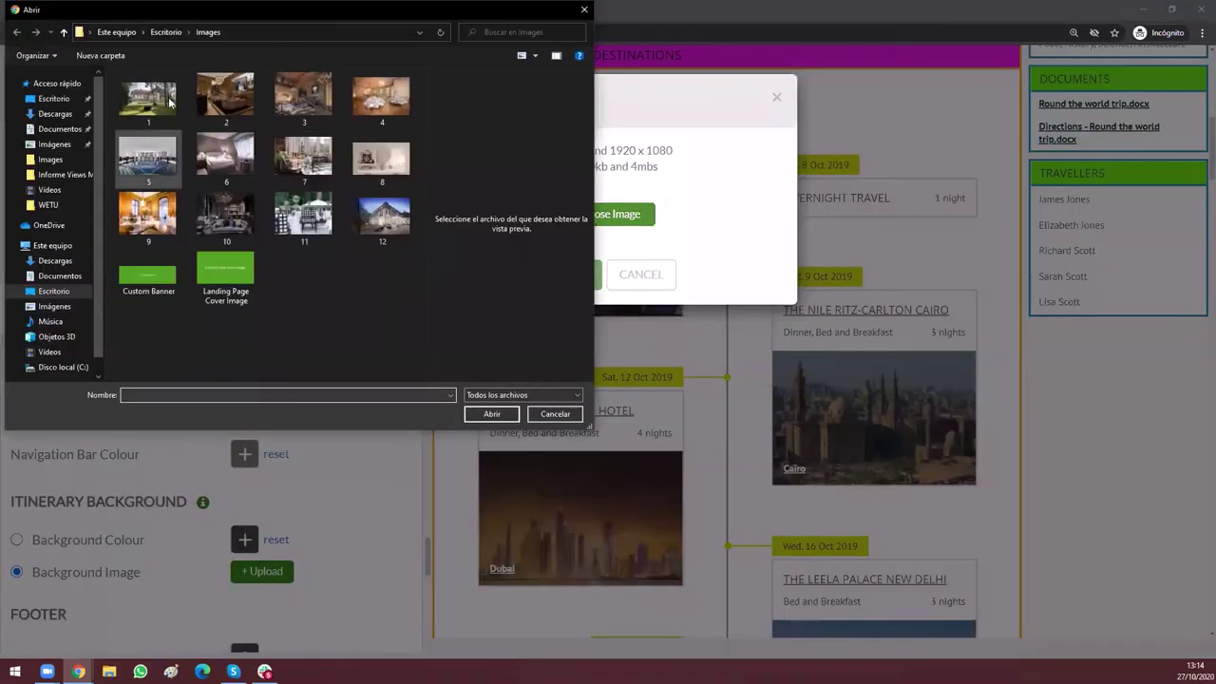
{"action": "double_click", "coordinate": [171, 99]}
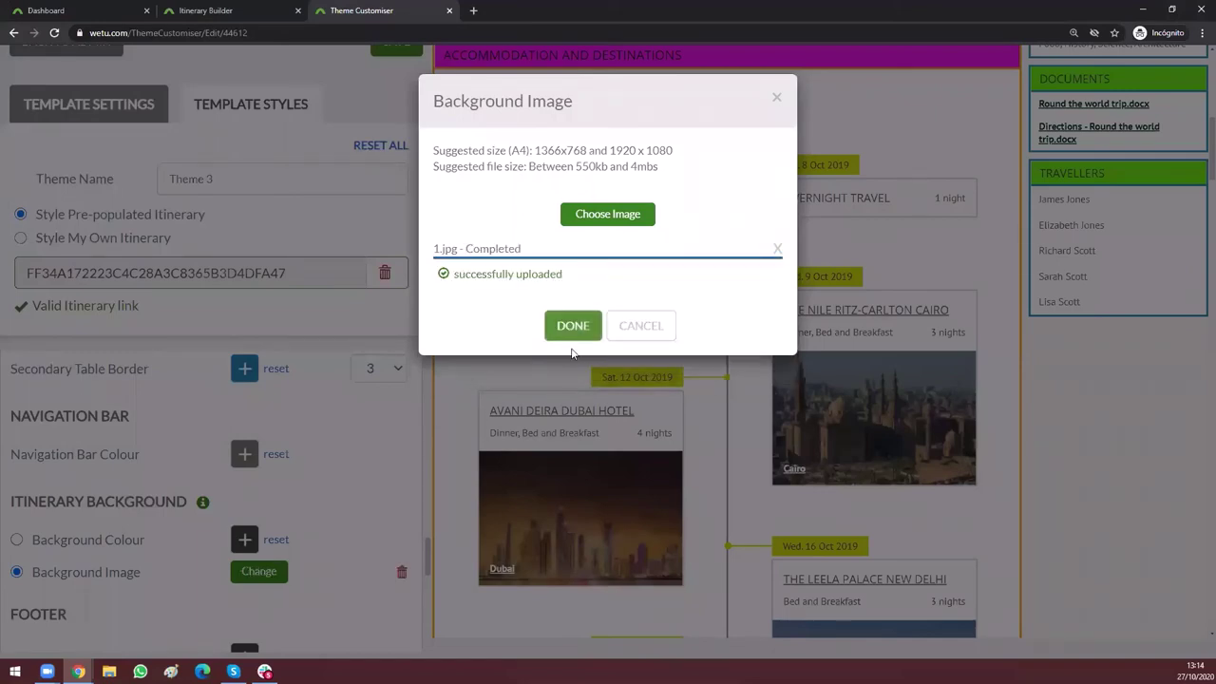
{"action": "left_click", "coordinate": [1103, 436]}
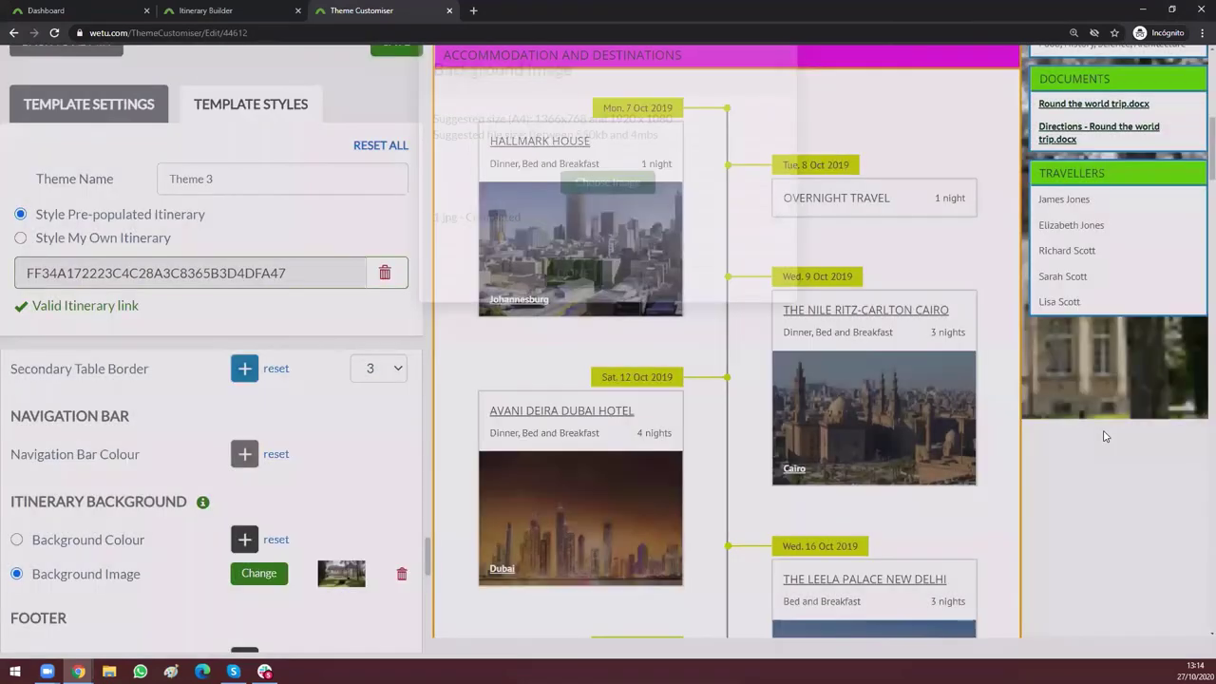
{"action": "scroll", "coordinate": [1103, 436], "scroll_direction": "down", "scroll_amount": 1}
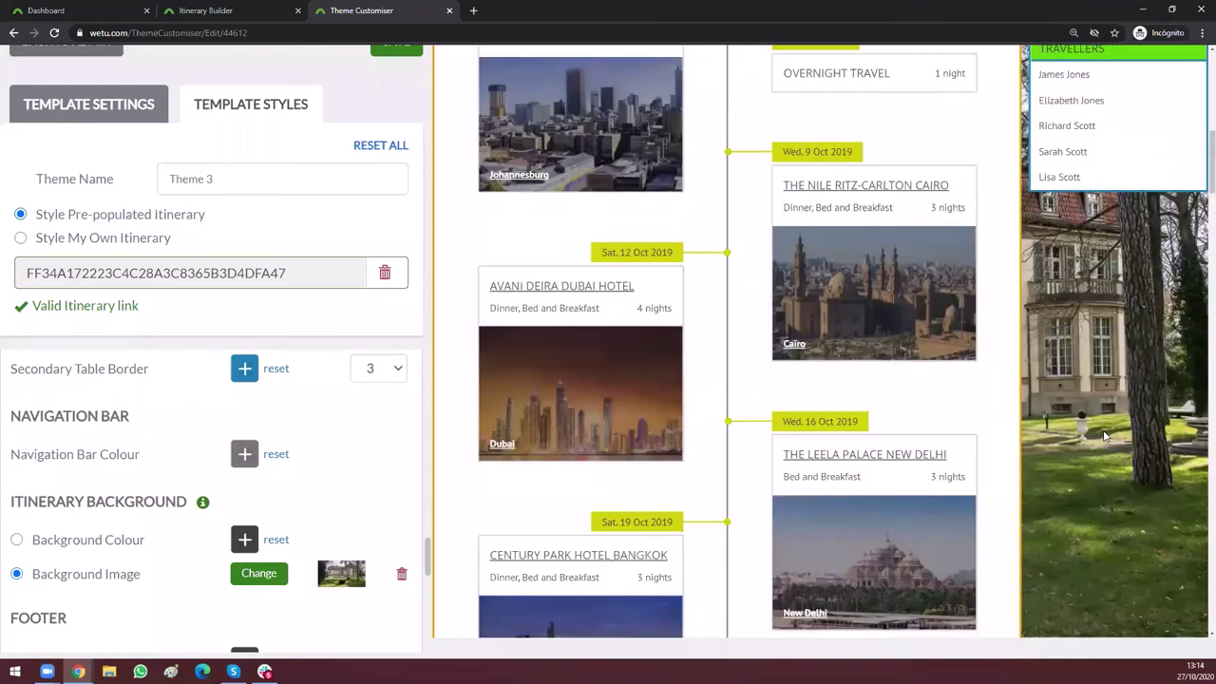
{"action": "scroll", "coordinate": [1105, 436], "scroll_direction": "down", "scroll_amount": 10}
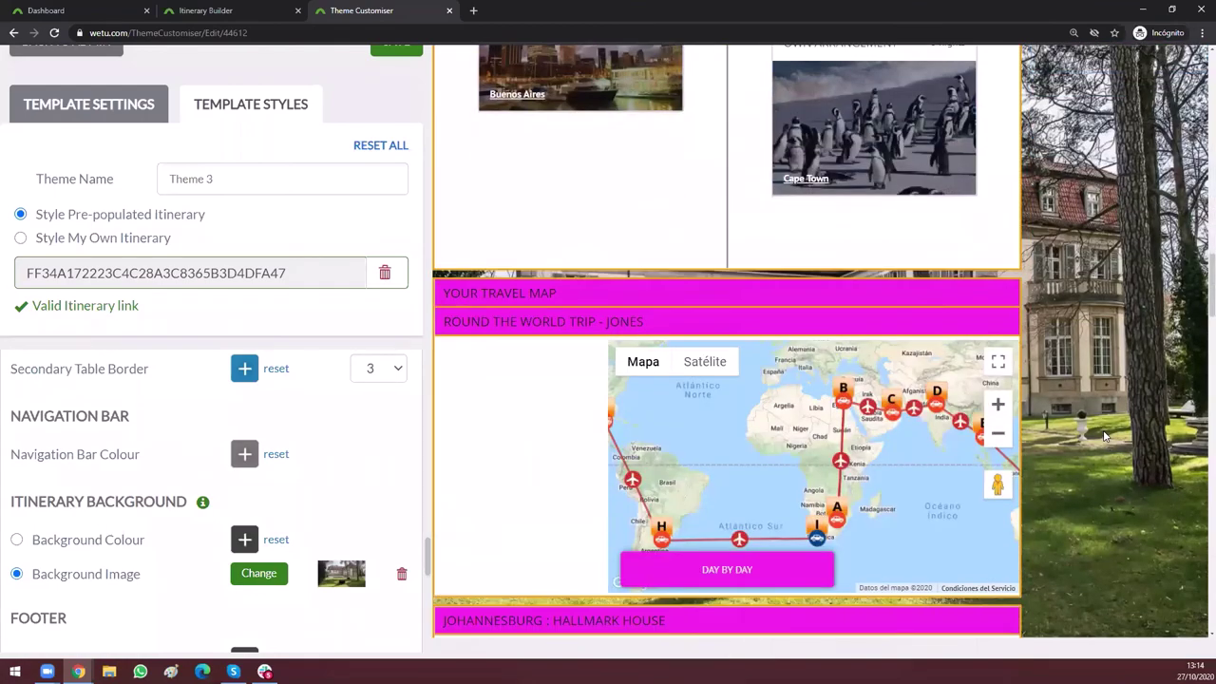
{"action": "scroll", "coordinate": [1105, 436], "scroll_direction": "down", "scroll_amount": 10}
{"action": "scroll", "coordinate": [402, 391], "scroll_direction": "down", "scroll_amount": 1}
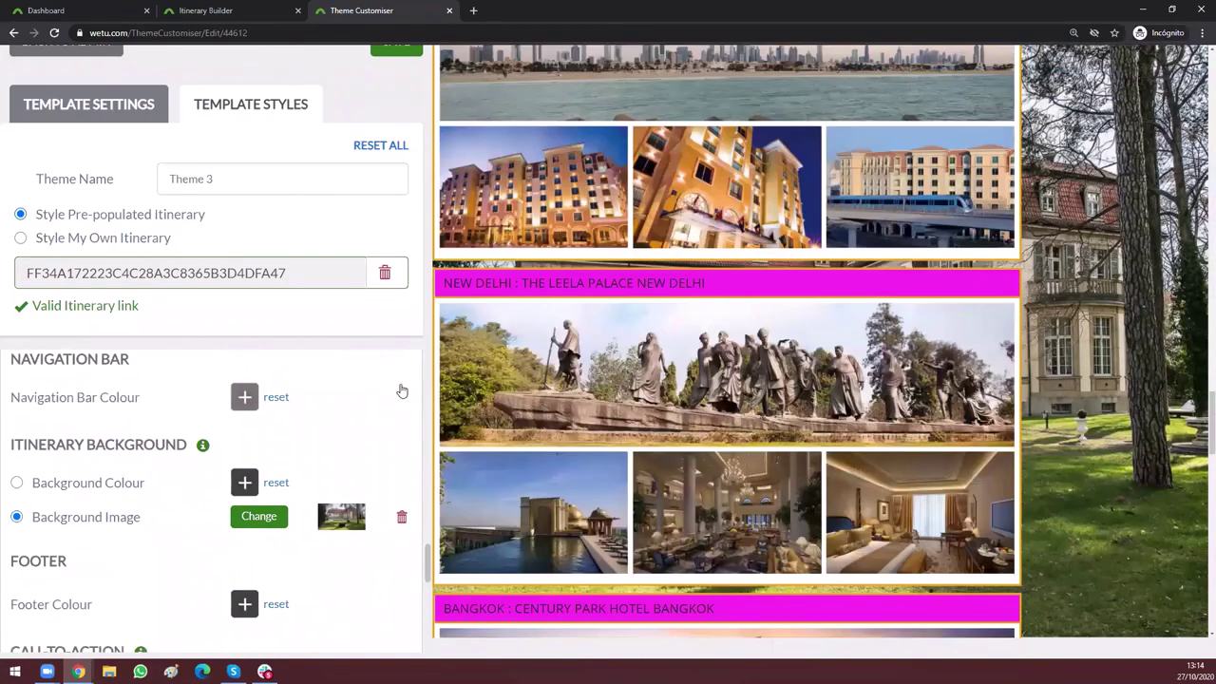
Step: Delete the uploaded background image from the itinerary background
{"action": "scroll", "coordinate": [401, 390], "scroll_direction": "down", "scroll_amount": 2}
{"action": "left_click", "coordinate": [402, 384]}
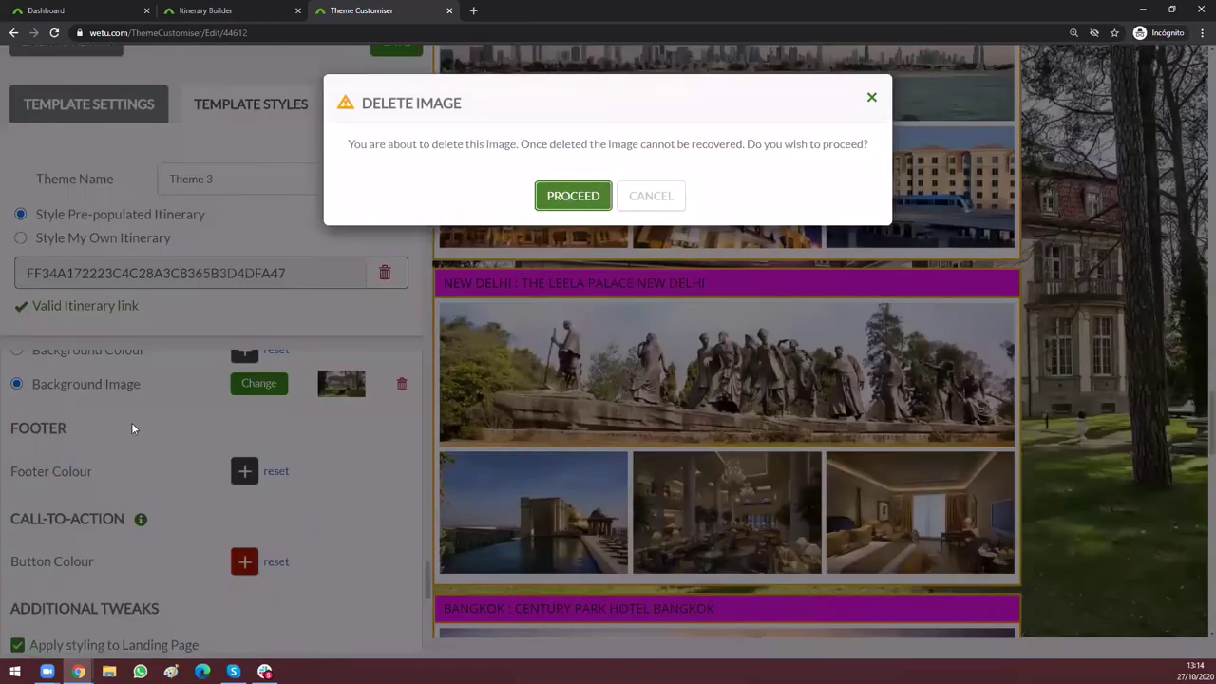
{"action": "key", "text": "Return"}
Step: Bring the page footer into view in the preview and set the Footer Colour to dark red 753333
{"action": "double_click", "coordinate": [95, 424]}
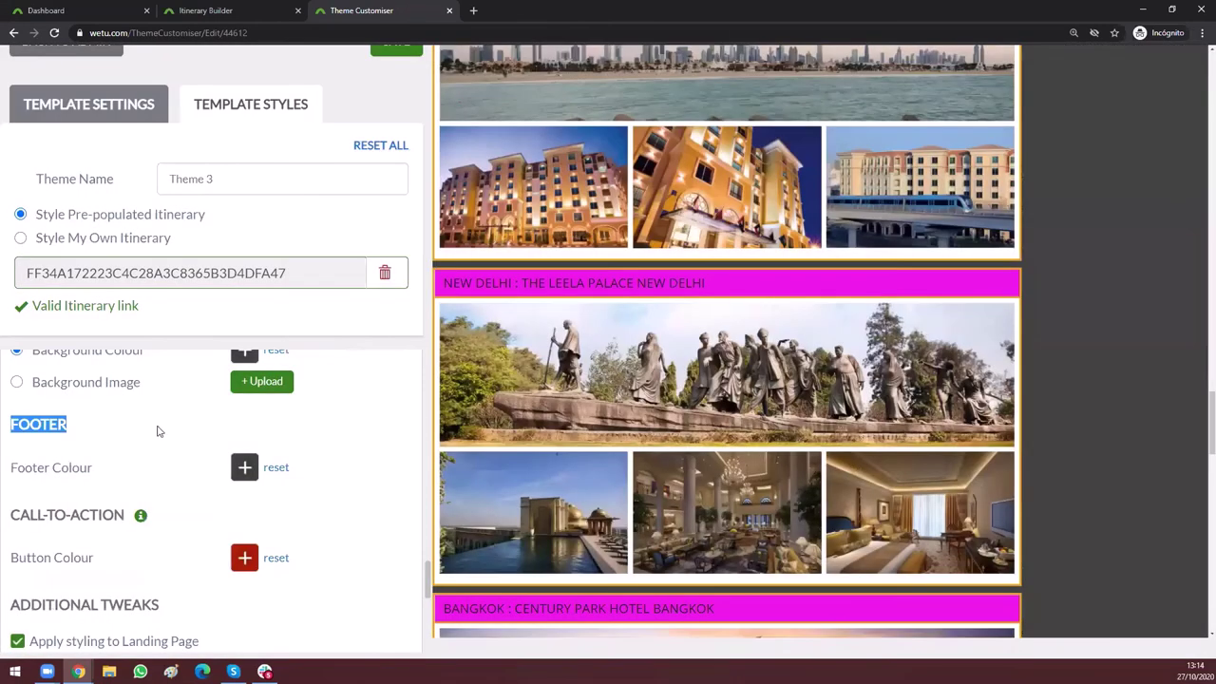
{"action": "left_click", "coordinate": [492, 573]}
{"action": "scroll", "coordinate": [1197, 503], "scroll_direction": "down", "scroll_amount": 5}
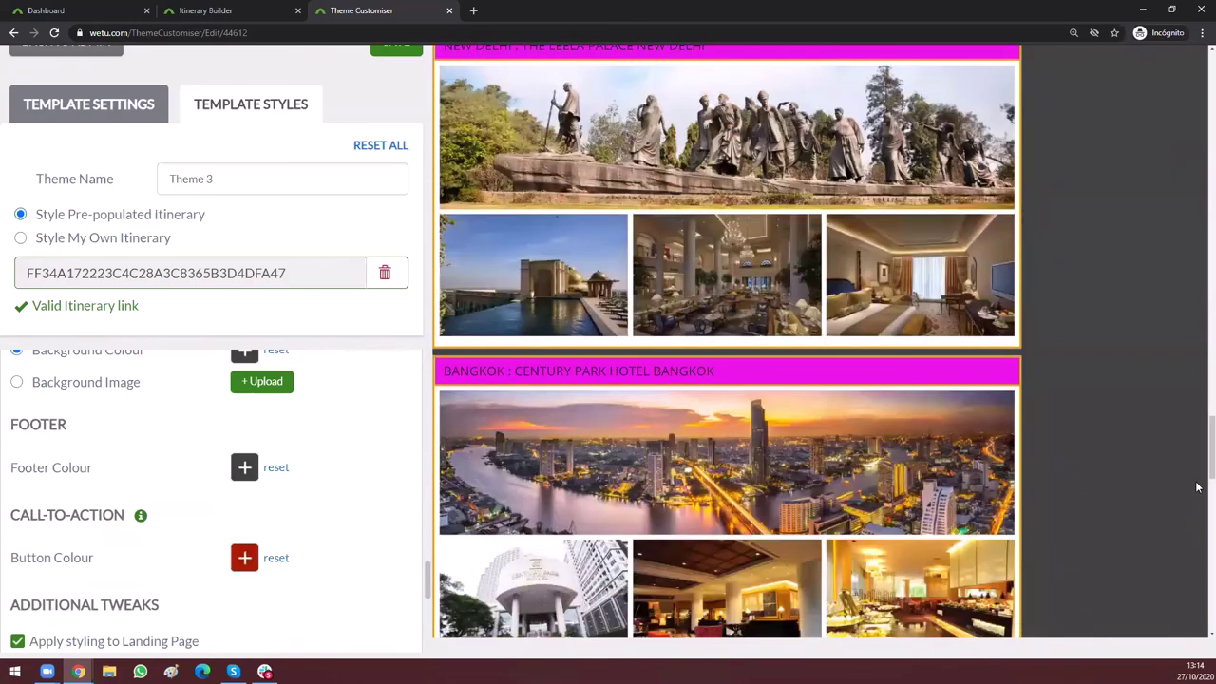
{"action": "scroll", "coordinate": [1151, 632], "scroll_direction": "down", "scroll_amount": 2}
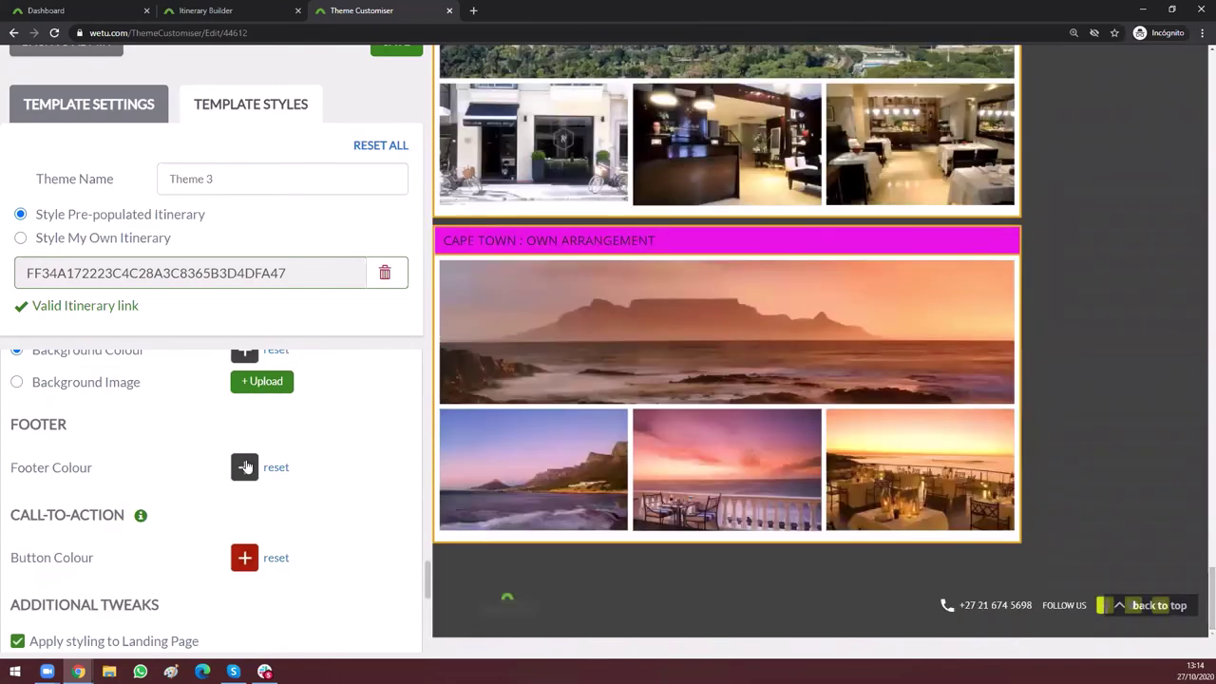
{"action": "left_click", "coordinate": [244, 466]}
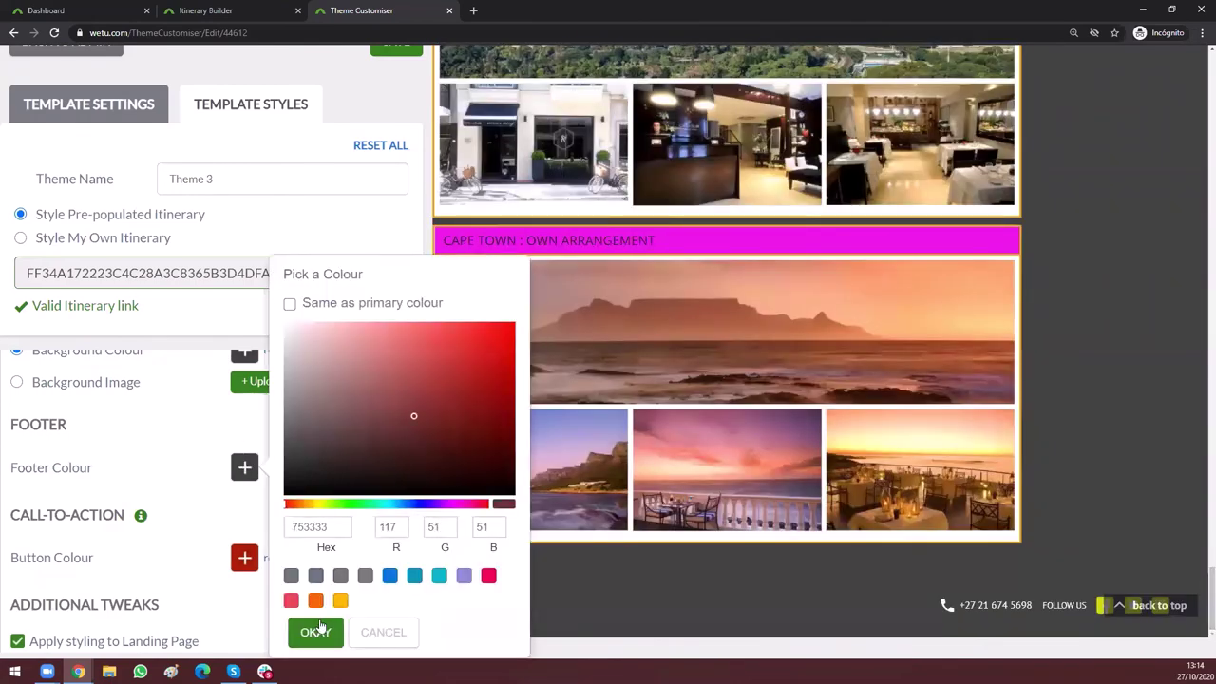
{"action": "left_click", "coordinate": [314, 631]}
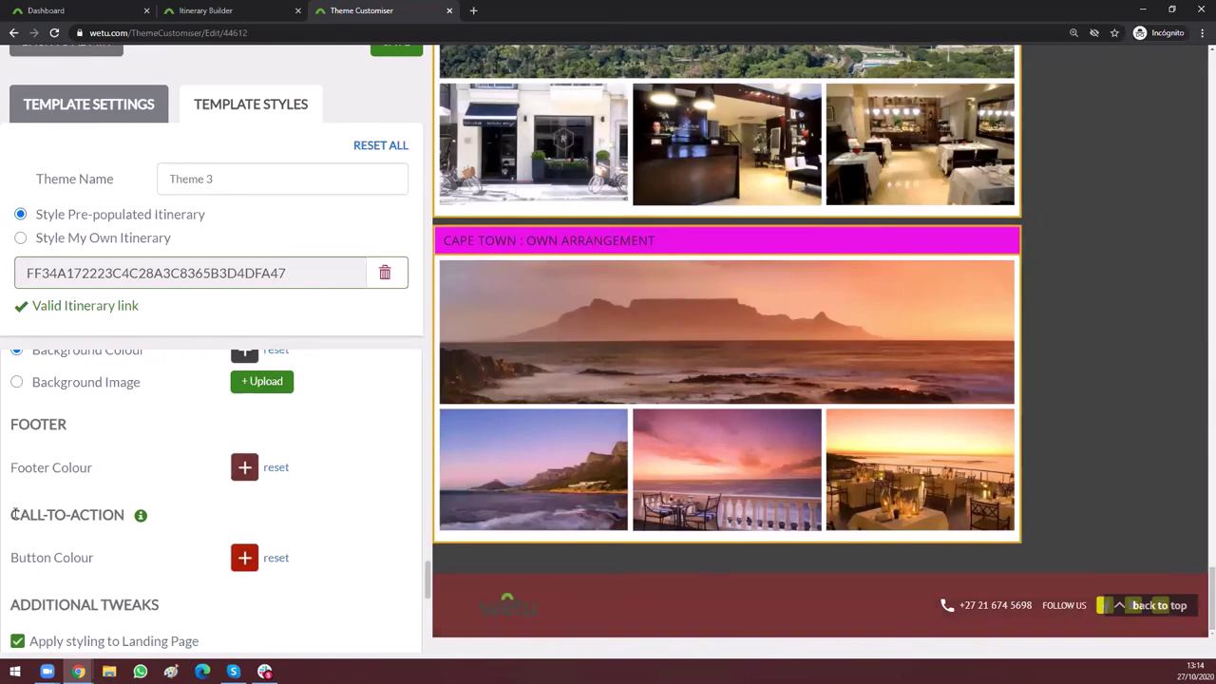
Step: Show the itinerary's Home landing page in the preview to examine its call-to-action button
{"action": "triple_click", "coordinate": [230, 513]}
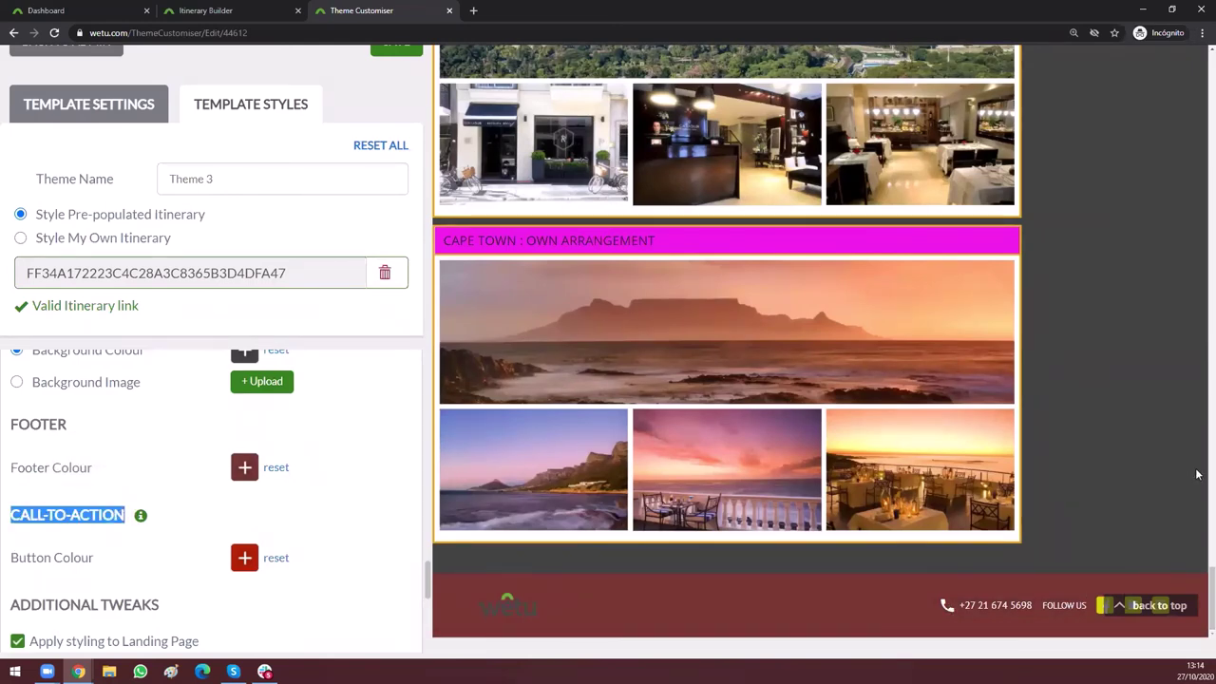
{"action": "left_click_drag", "start_coordinate": [1197, 602], "coordinate": [1181, 150]}
{"action": "scroll", "coordinate": [1180, 151], "scroll_direction": "up", "scroll_amount": 10}
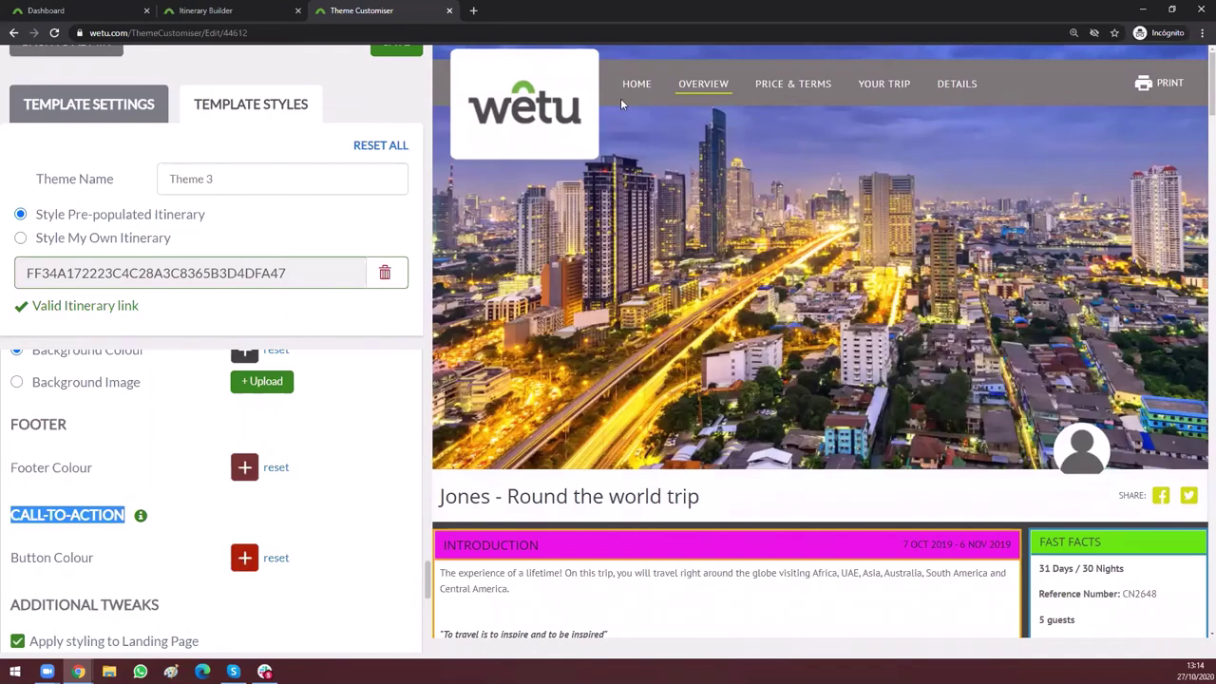
{"action": "left_click", "coordinate": [817, 185]}
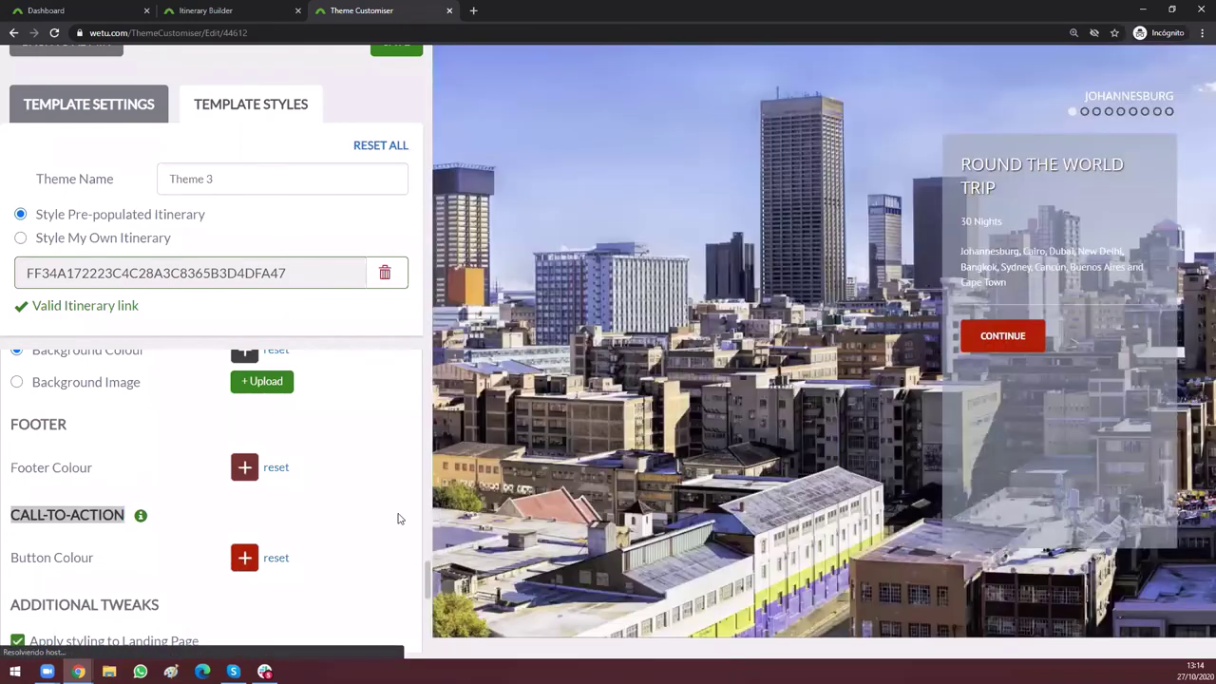
Step: Set the call-to-action Button Colour to olive green 909A20
{"action": "left_click", "coordinate": [251, 559]}
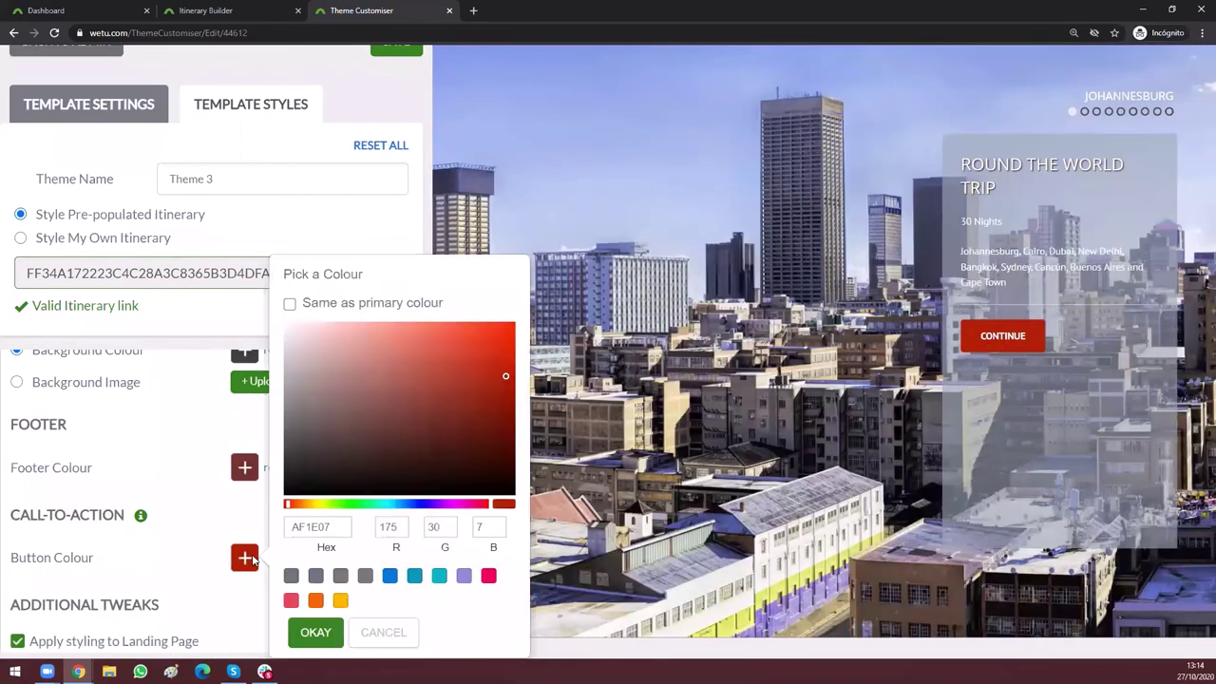
{"action": "left_click", "coordinate": [447, 433]}
{"action": "left_click", "coordinate": [320, 504]}
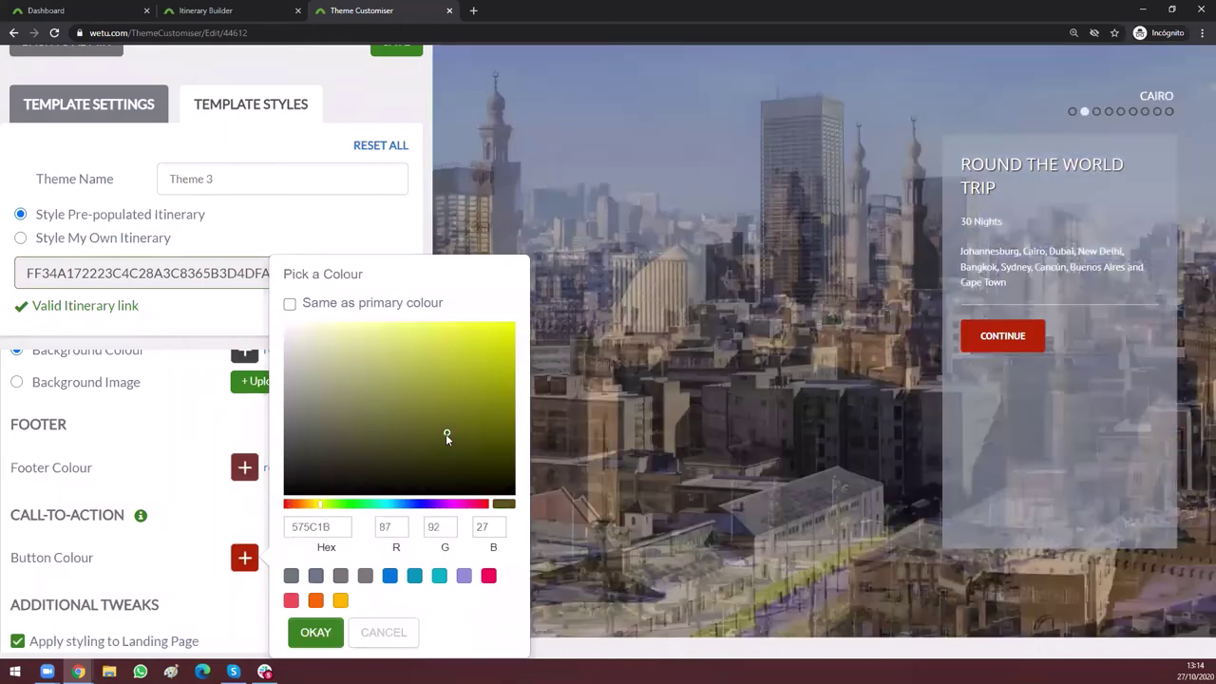
{"action": "left_click", "coordinate": [464, 388]}
{"action": "left_click", "coordinate": [315, 632]}
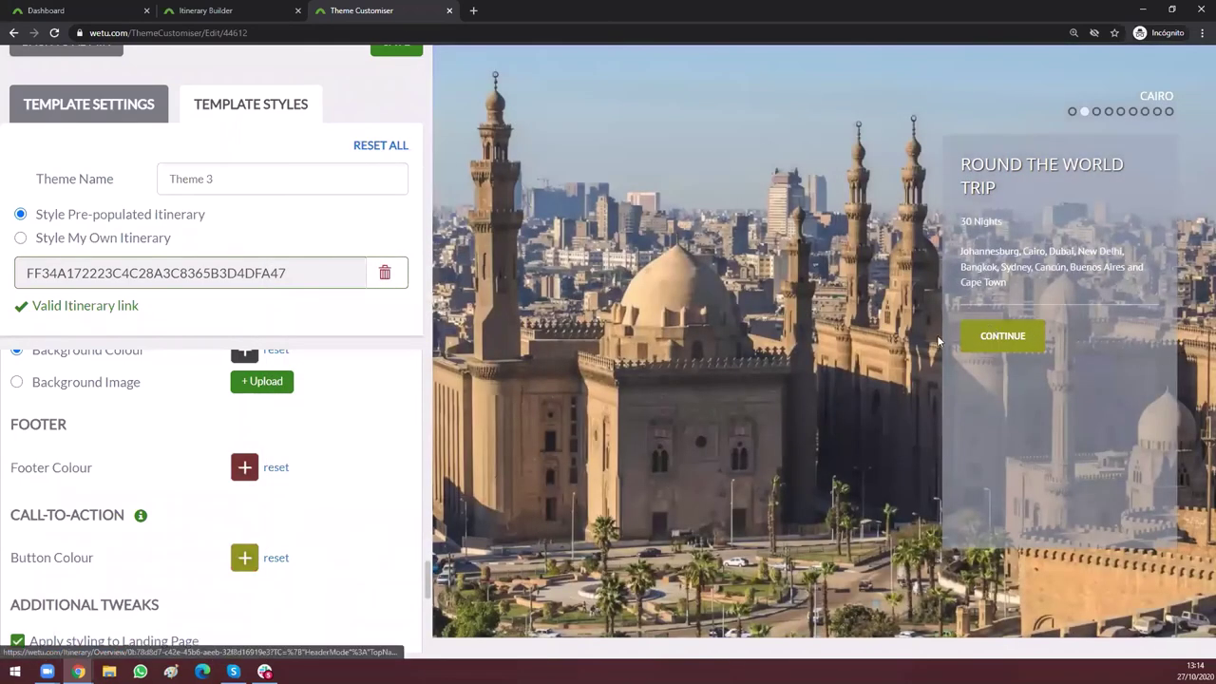
Step: Change the call-to-action Button Colour to a bright yellow
{"action": "left_click", "coordinate": [245, 562]}
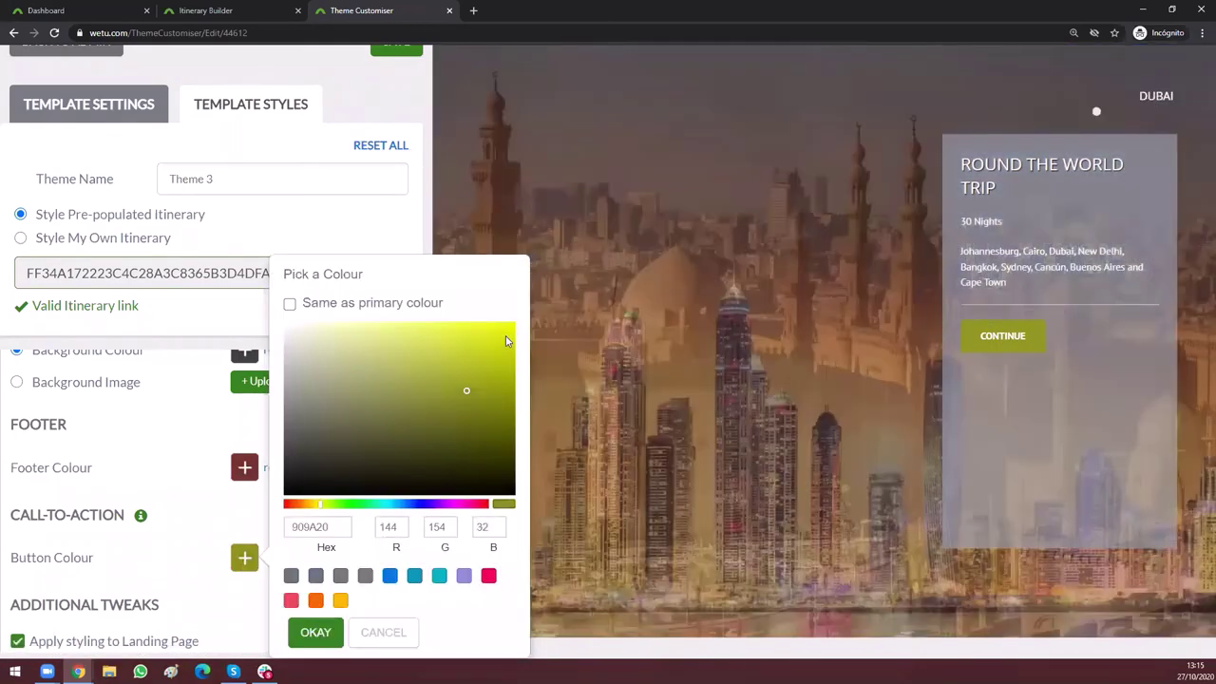
{"action": "left_click", "coordinate": [506, 340]}
{"action": "left_click", "coordinate": [315, 632]}
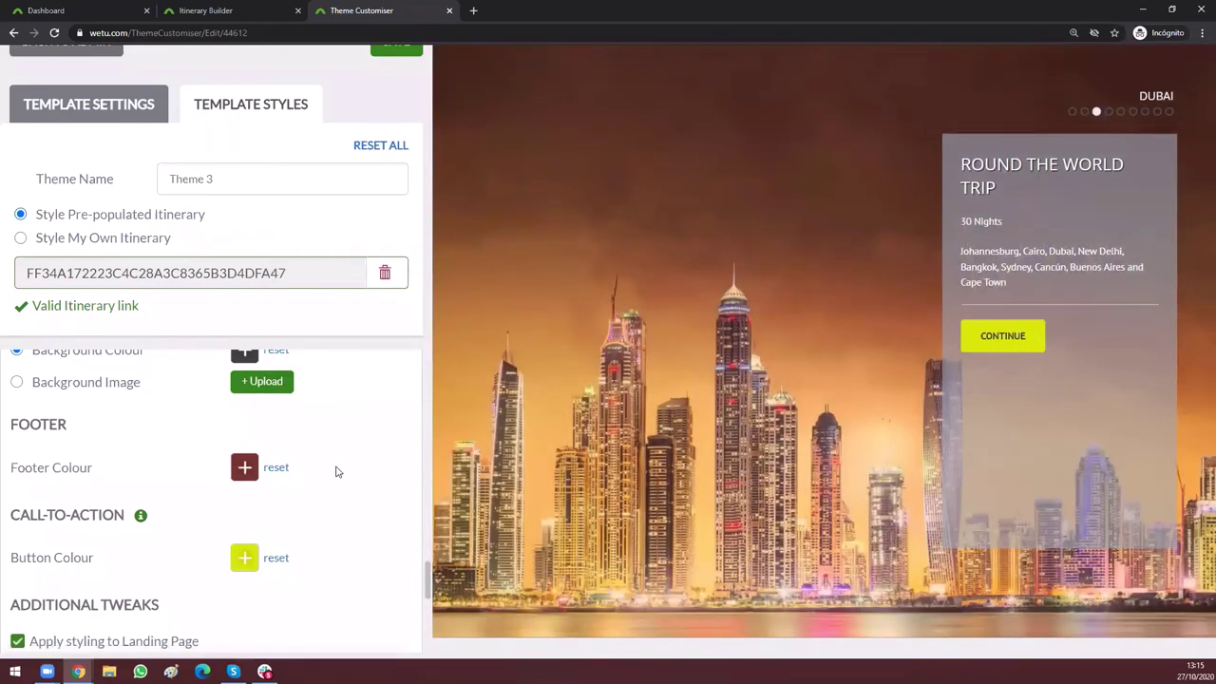
Step: Turn off Apply styling to Landing Page under Additional Tweaks
{"action": "scroll", "coordinate": [335, 472], "scroll_direction": "down", "scroll_amount": 2}
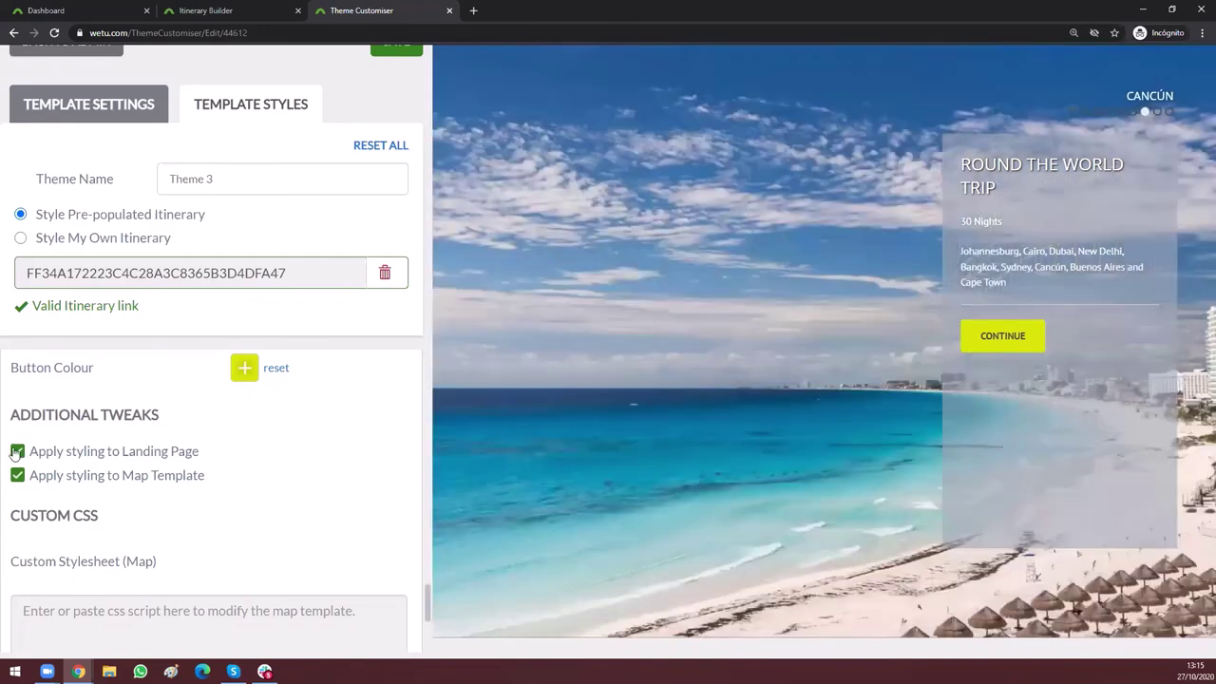
{"action": "left_click", "coordinate": [17, 451]}
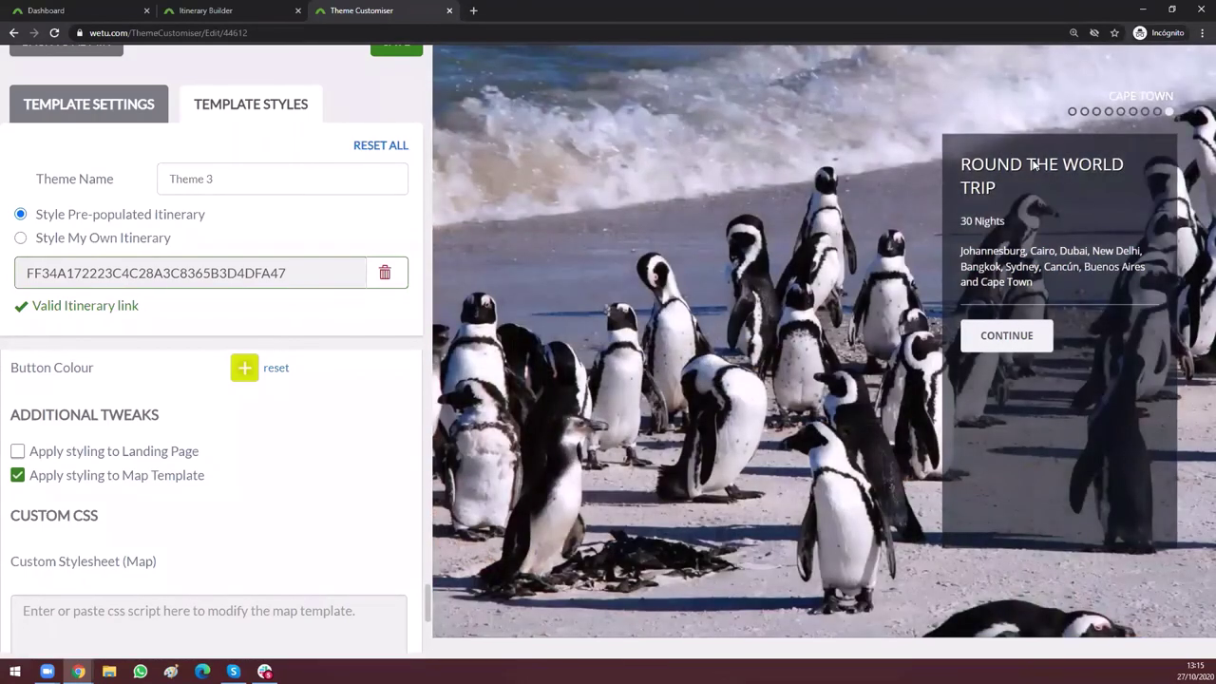
Step: Load the travel map on the preview's Overview page, turn off Apply styling to Map Template and check the map's look
{"action": "left_click", "coordinate": [995, 338]}
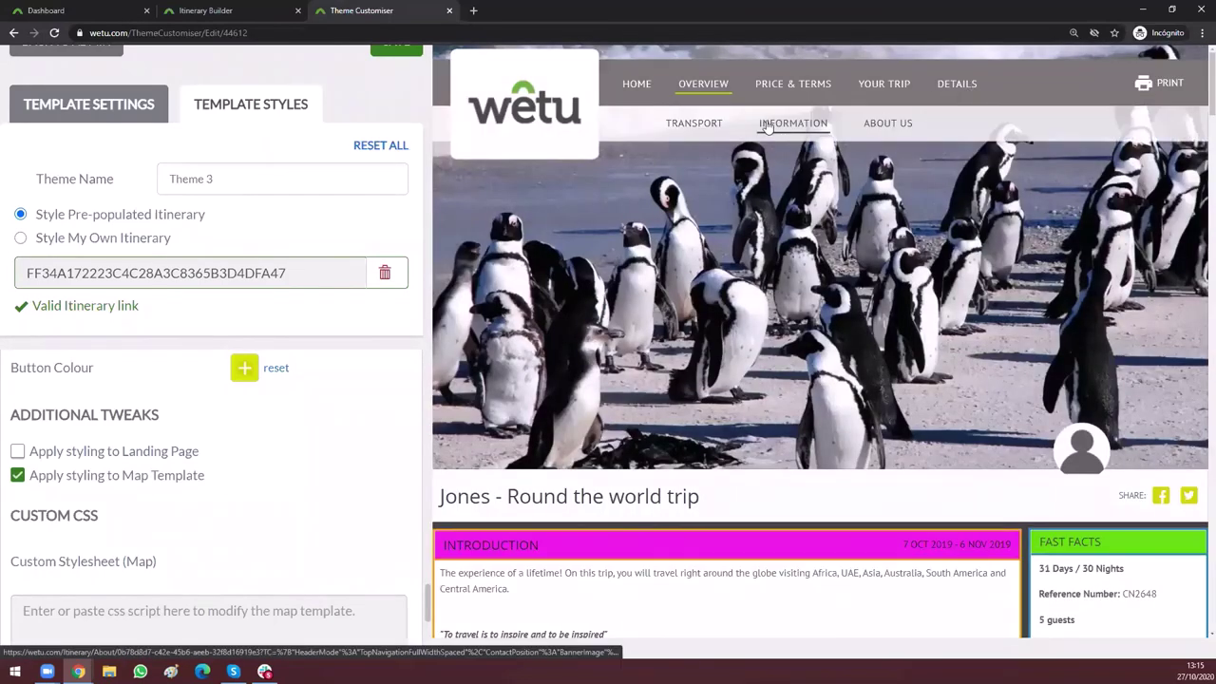
{"action": "scroll", "coordinate": [794, 446], "scroll_direction": "down", "scroll_amount": 20}
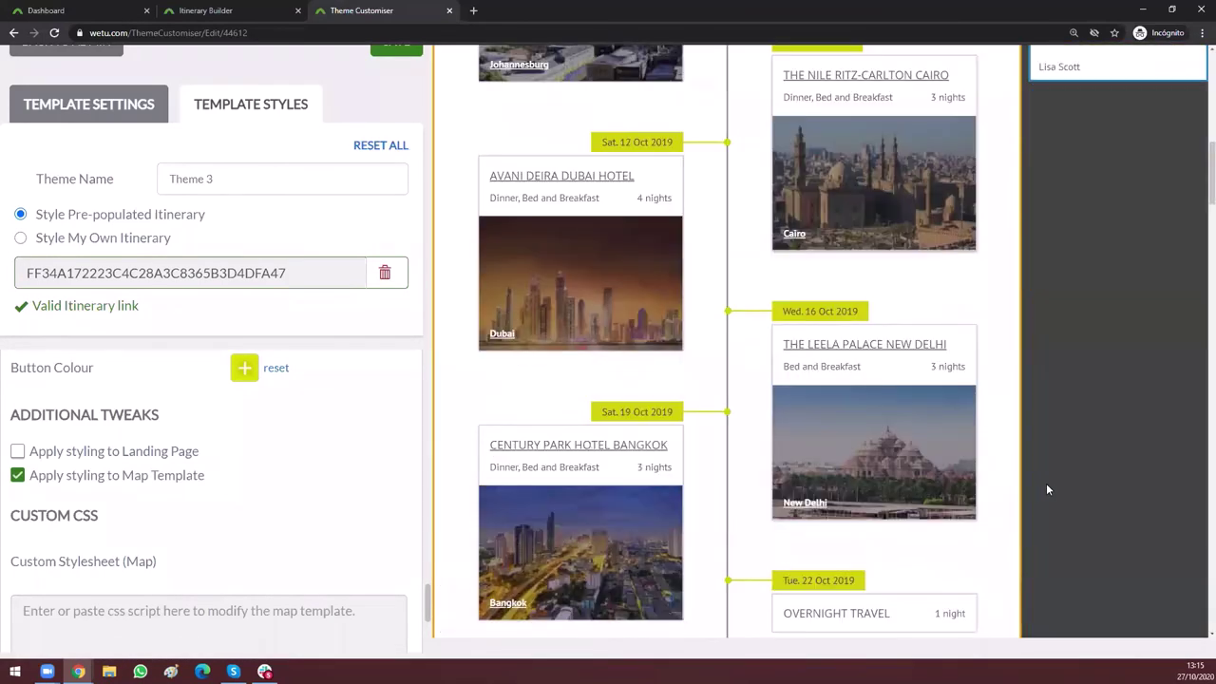
{"action": "scroll", "coordinate": [1049, 488], "scroll_direction": "down", "scroll_amount": 3}
{"action": "scroll", "coordinate": [1035, 427], "scroll_direction": "up", "scroll_amount": 2}
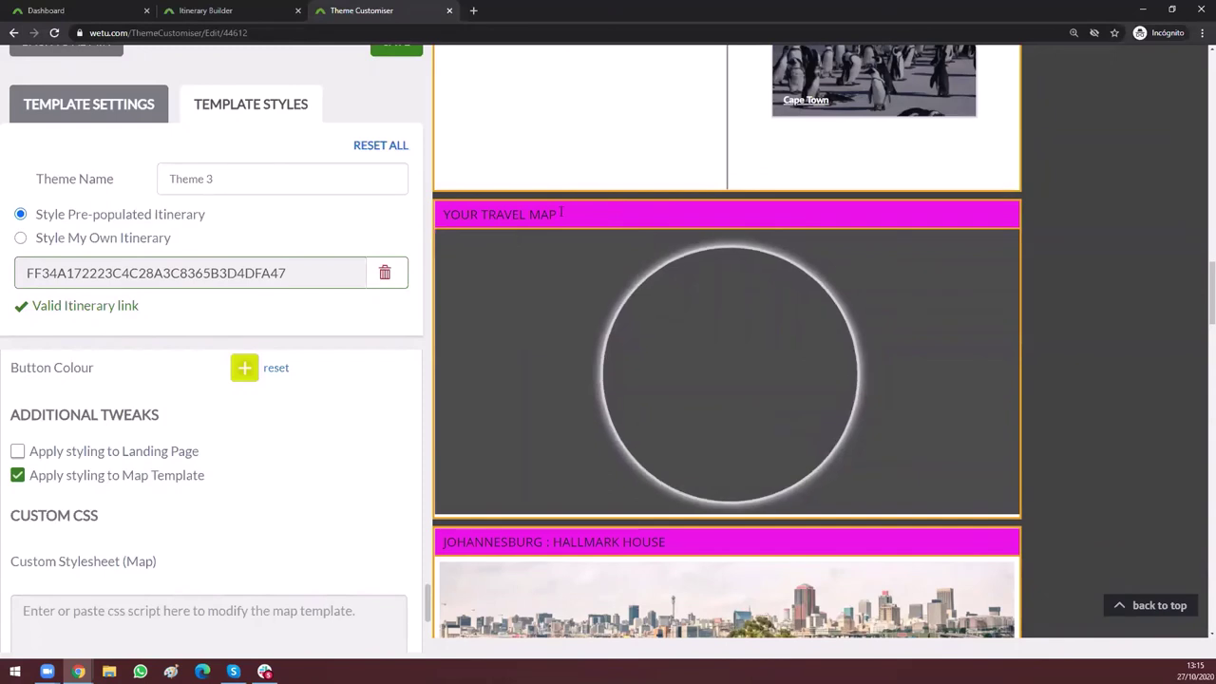
{"action": "left_click", "coordinate": [748, 470]}
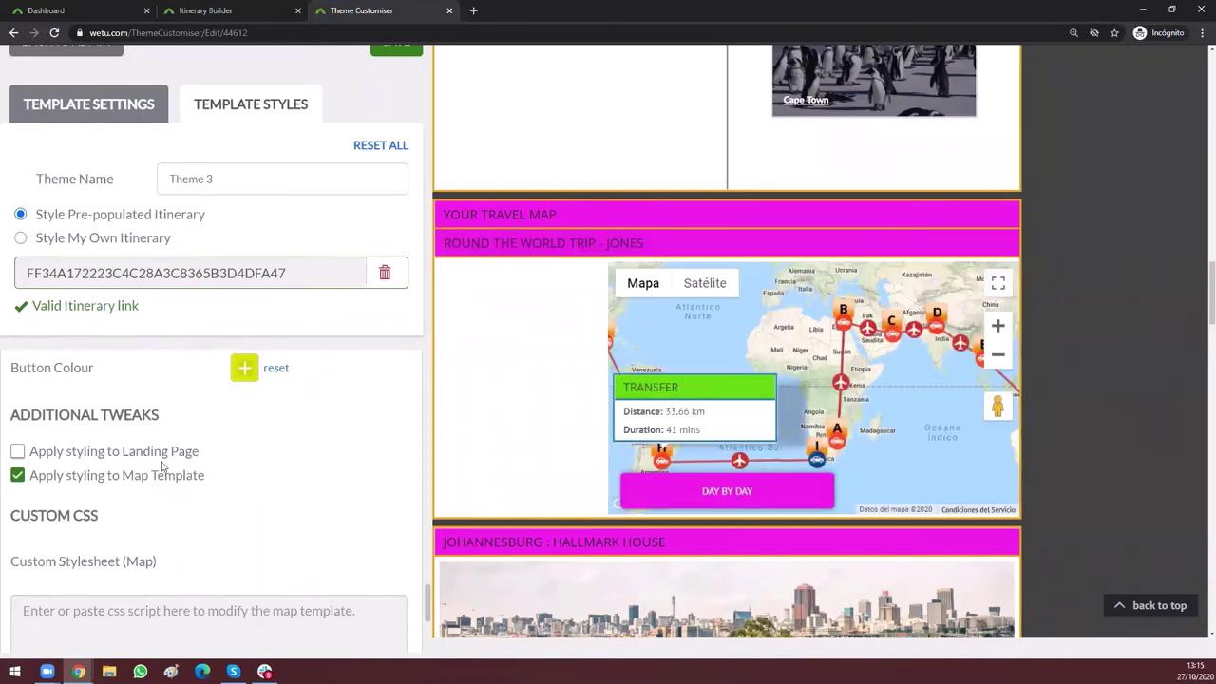
{"action": "left_click", "coordinate": [17, 477]}
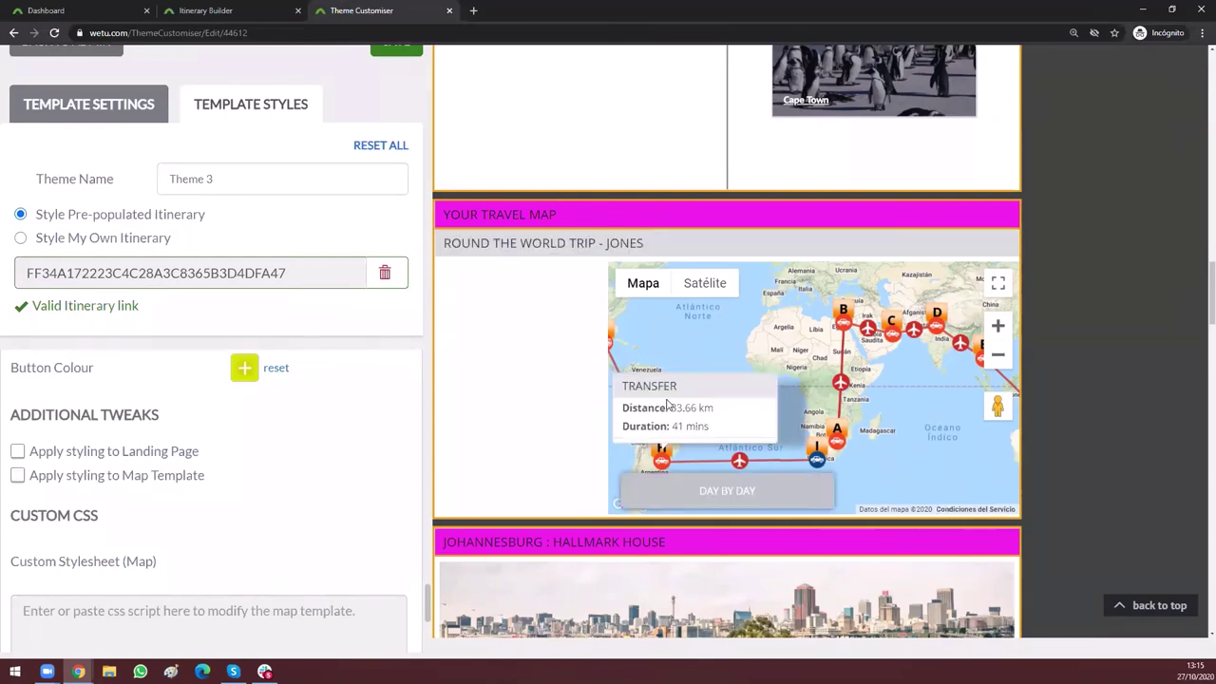
{"action": "left_click", "coordinate": [750, 456]}
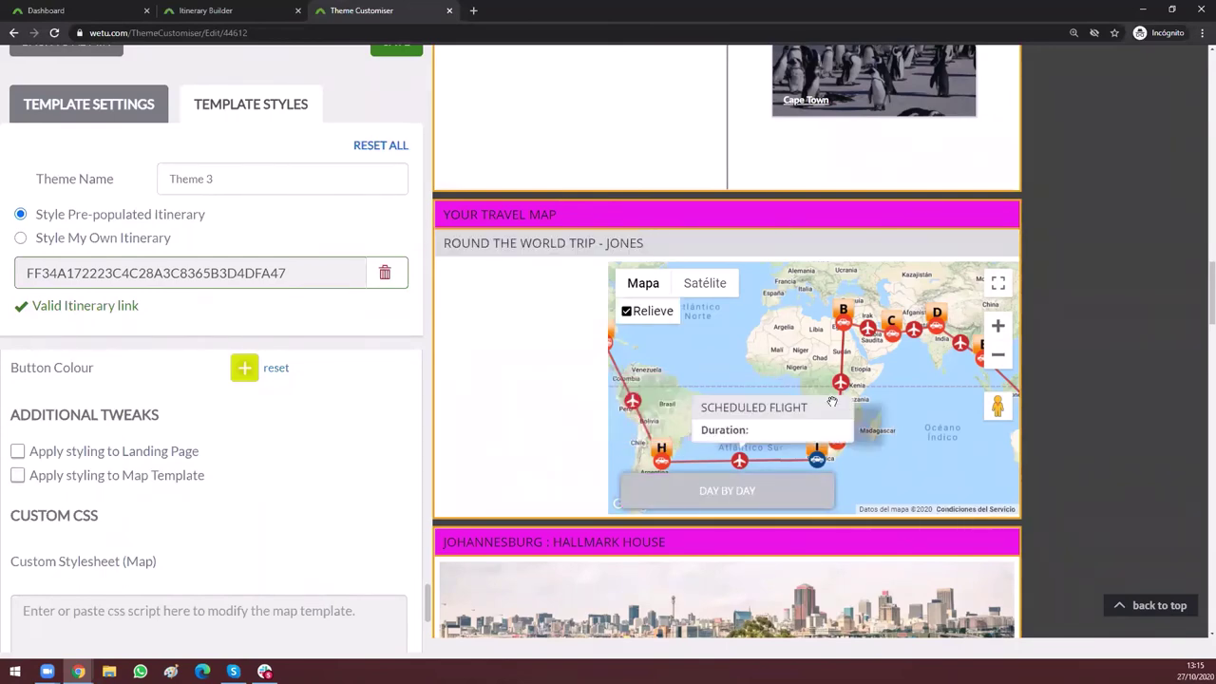
{"action": "left_click_drag", "start_coordinate": [927, 426], "coordinate": [892, 420]}
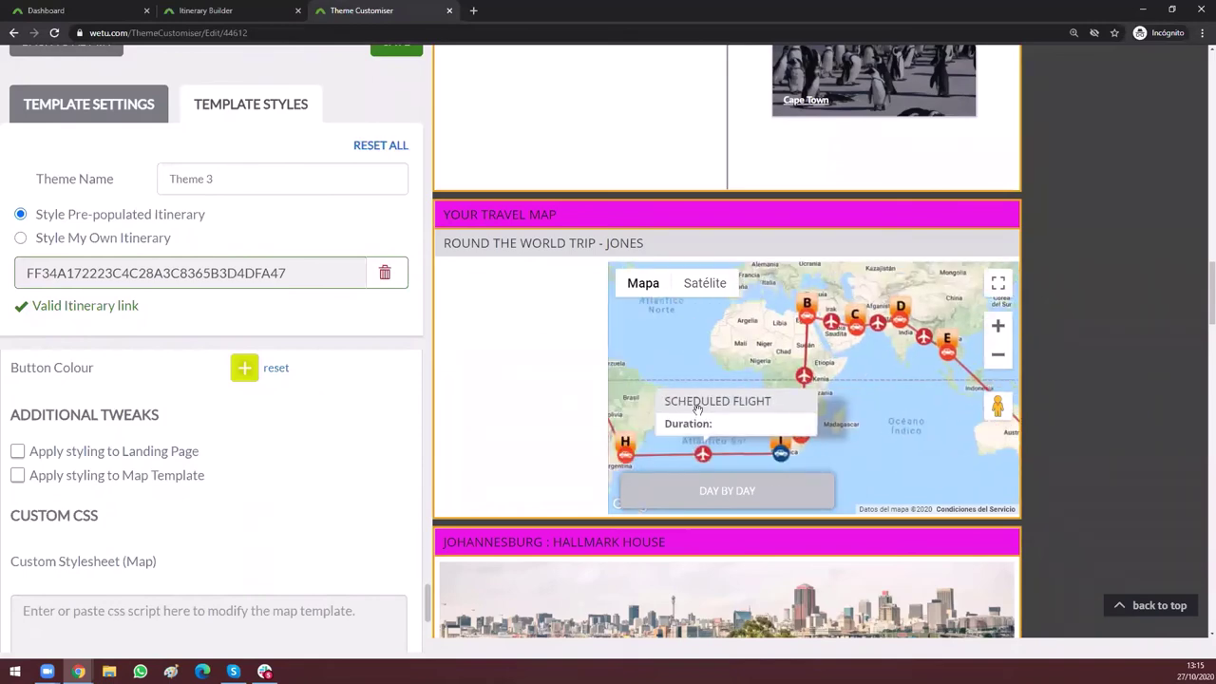
Step: Examine the Custom CSS section with its map and general stylesheet fields
{"action": "scroll", "coordinate": [253, 482], "scroll_direction": "down", "scroll_amount": 2}
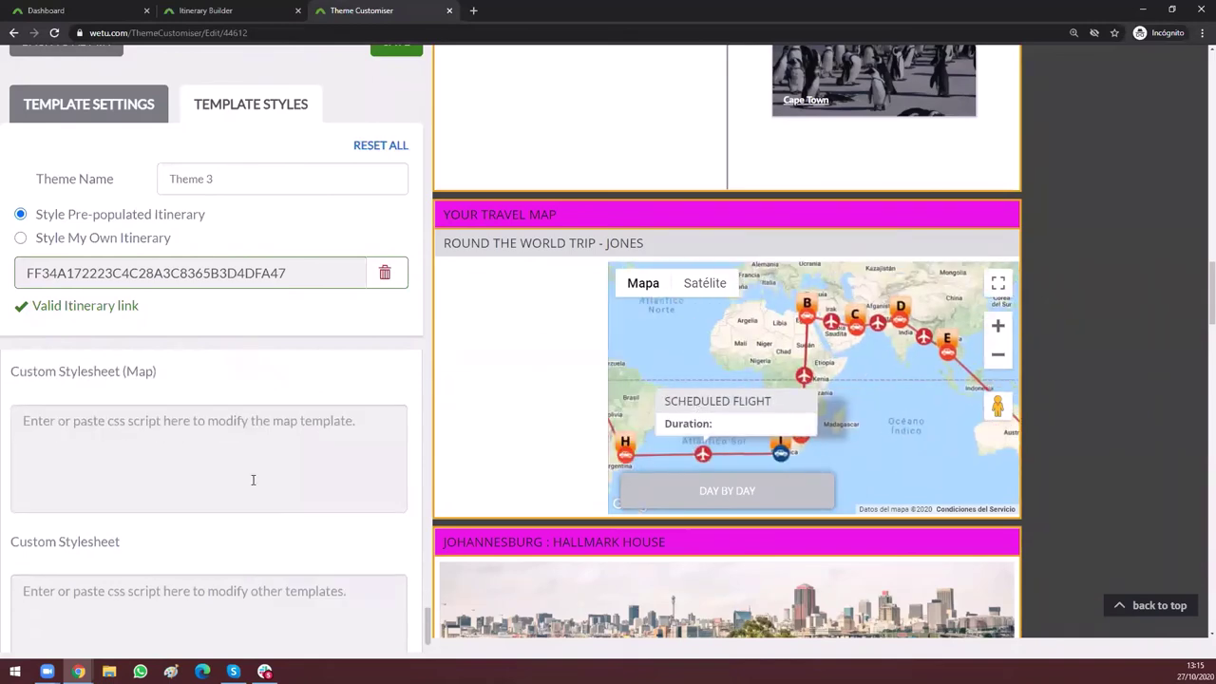
{"action": "scroll", "coordinate": [252, 481], "scroll_direction": "up", "scroll_amount": 1}
{"action": "left_click_drag", "start_coordinate": [10, 391], "coordinate": [118, 393]}
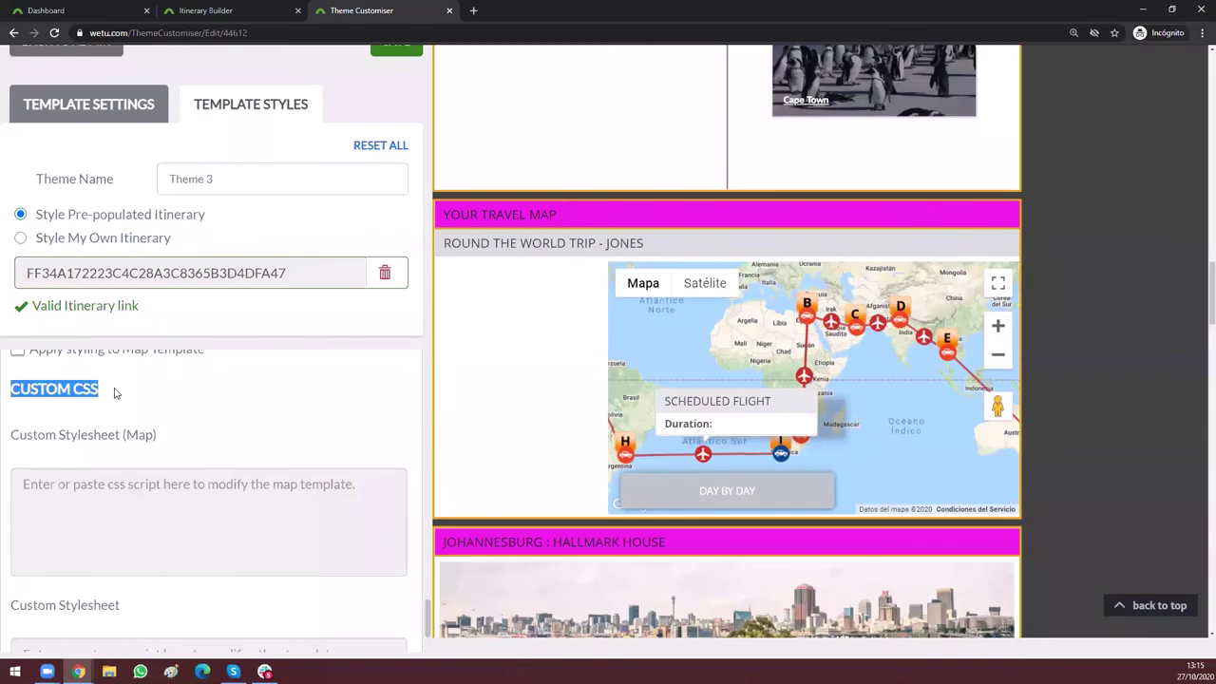
Step: Review the general Custom Stylesheet field and check the preview's Overview page, including the consultant contact card
{"action": "scroll", "coordinate": [1138, 360], "scroll_direction": "down", "scroll_amount": 5}
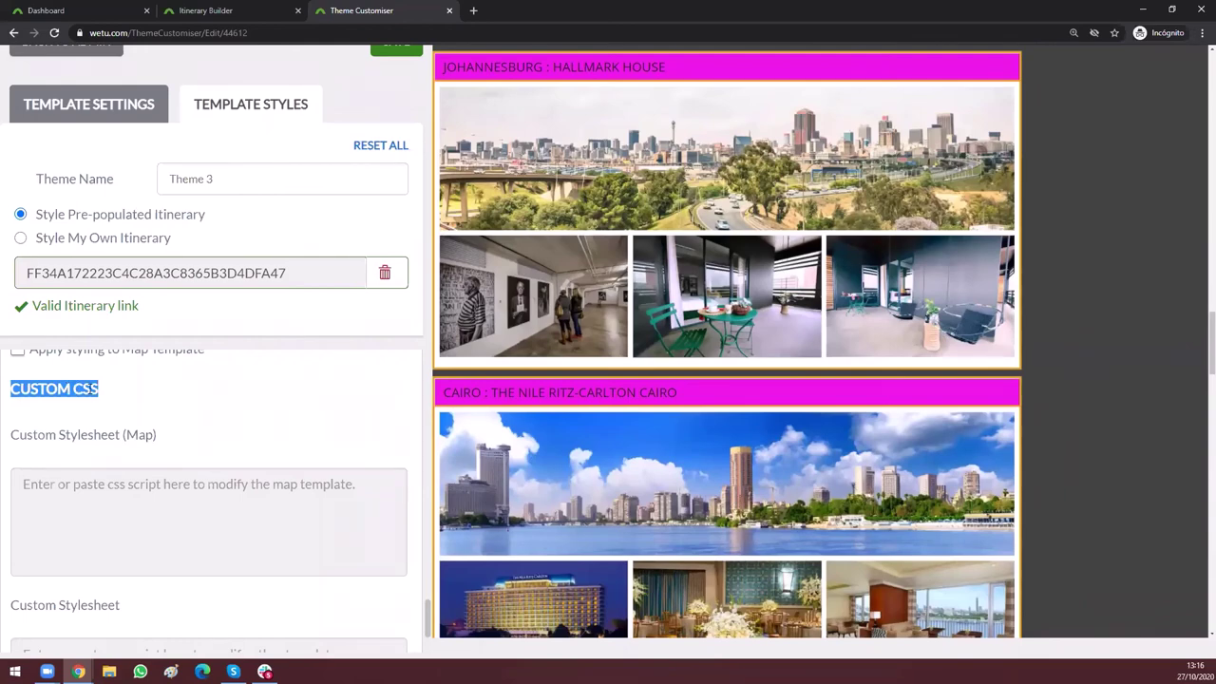
{"action": "double_click", "coordinate": [86, 390]}
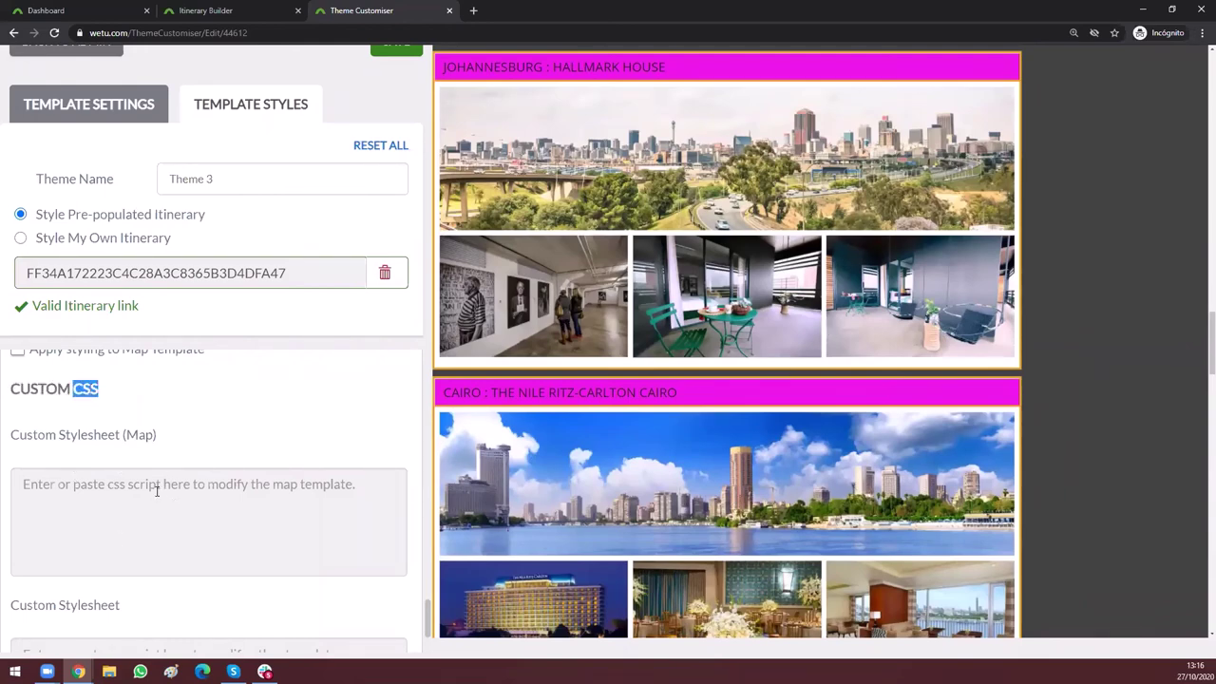
{"action": "scroll", "coordinate": [59, 516], "scroll_direction": "down", "scroll_amount": 1}
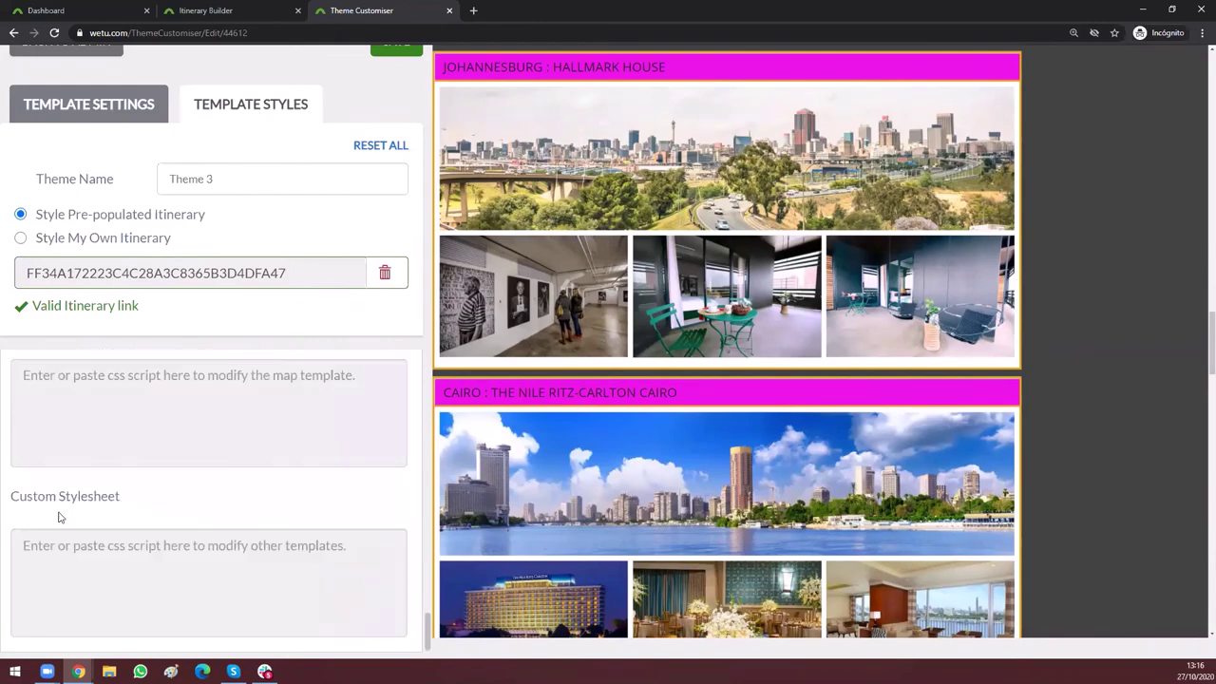
{"action": "left_click_drag", "start_coordinate": [39, 496], "coordinate": [143, 504]}
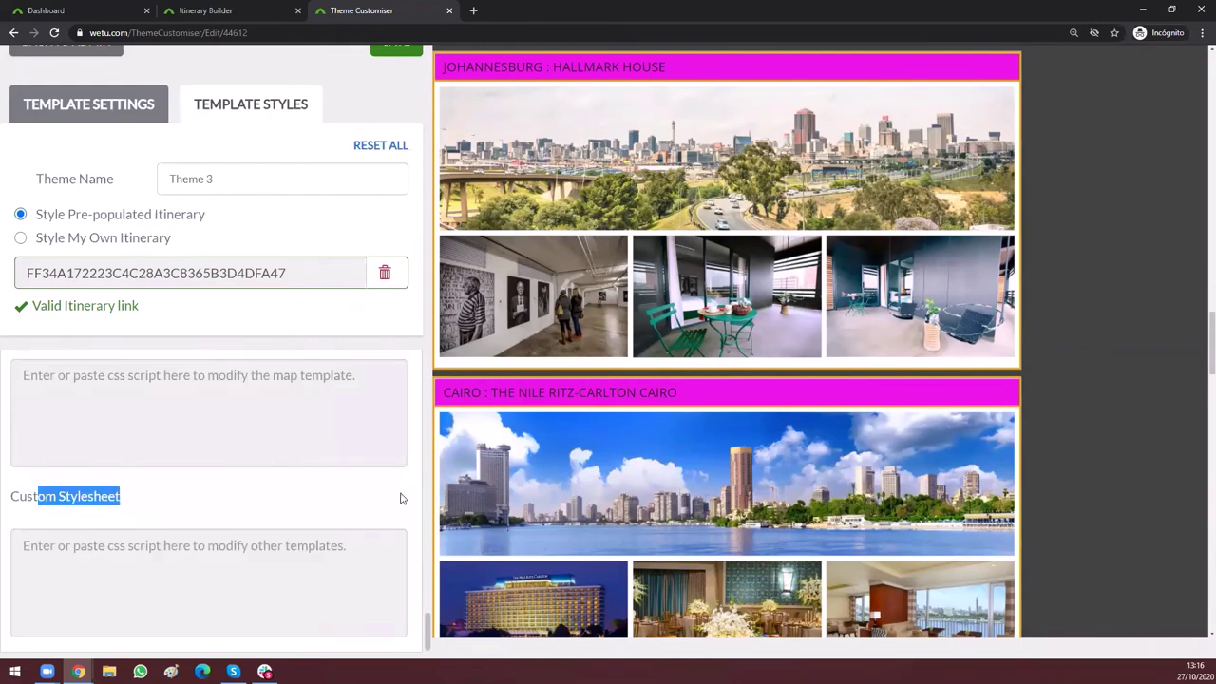
{"action": "scroll", "coordinate": [1104, 435], "scroll_direction": "up", "scroll_amount": 15}
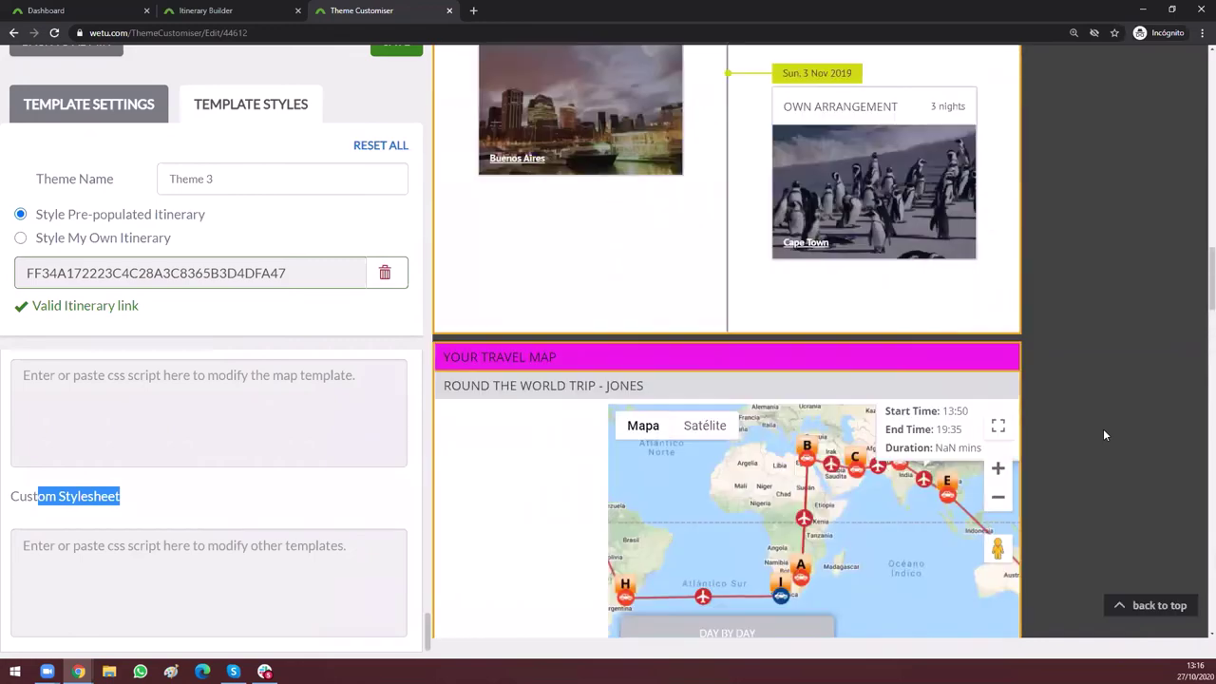
{"action": "scroll", "coordinate": [1105, 435], "scroll_direction": "up", "scroll_amount": 5}
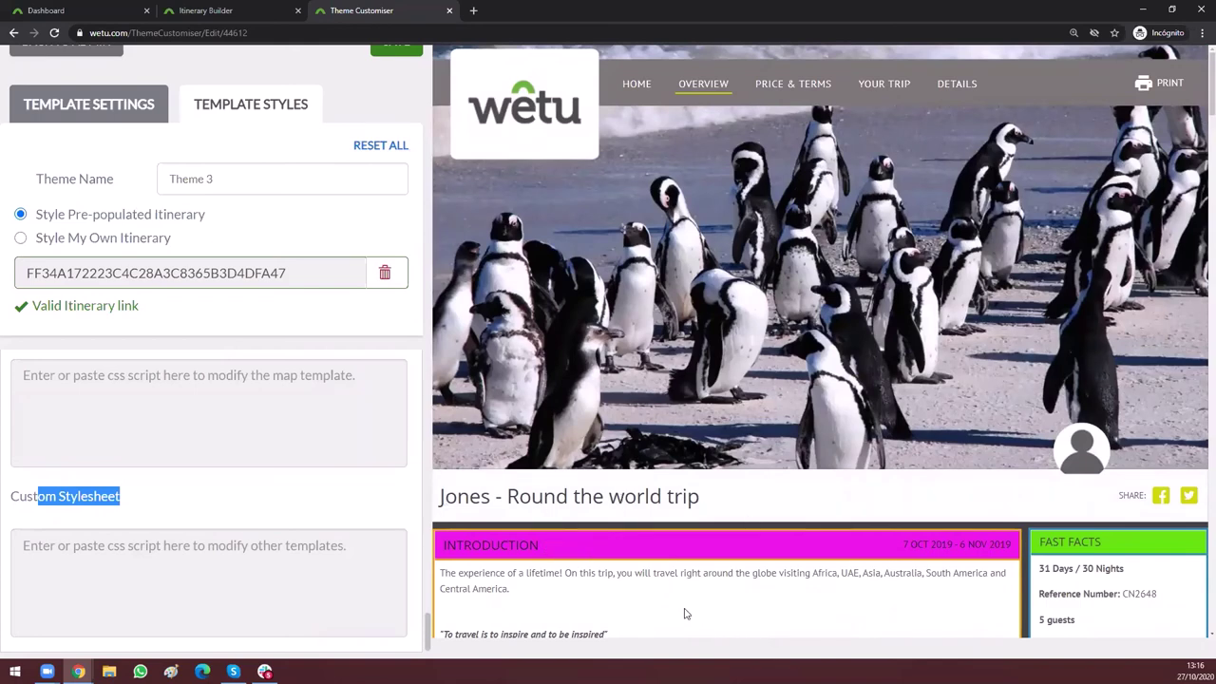
{"action": "left_click", "coordinate": [1081, 446]}
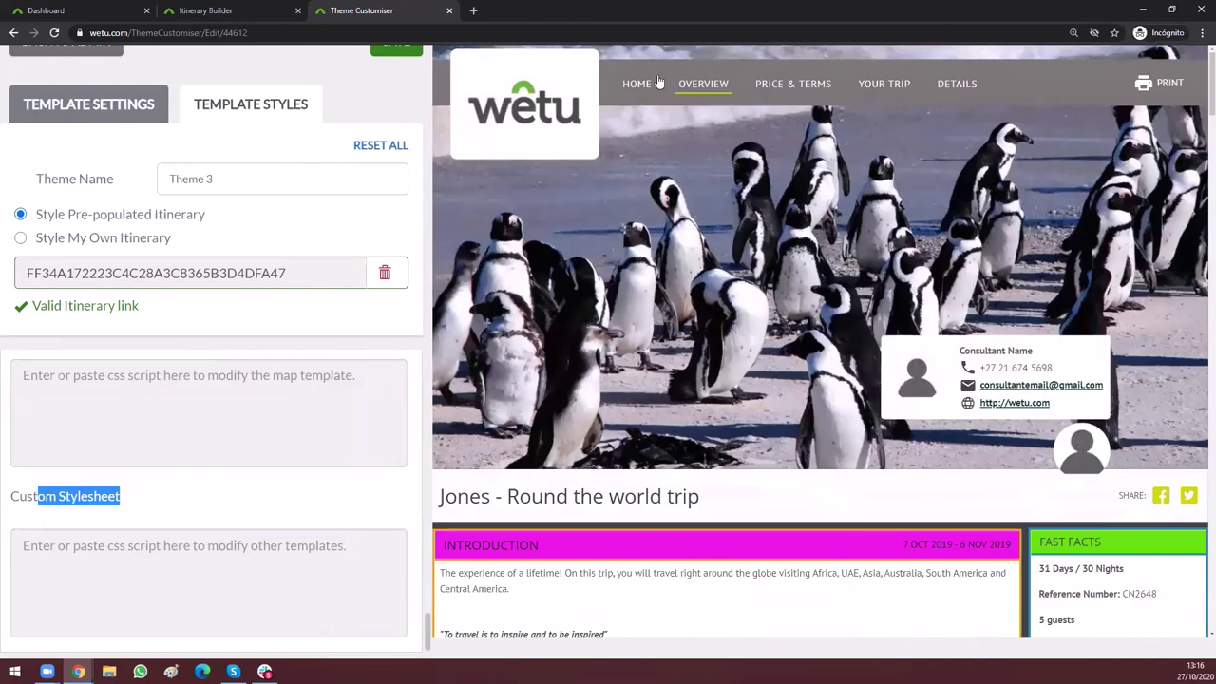
{"action": "left_click", "coordinate": [568, 540]}
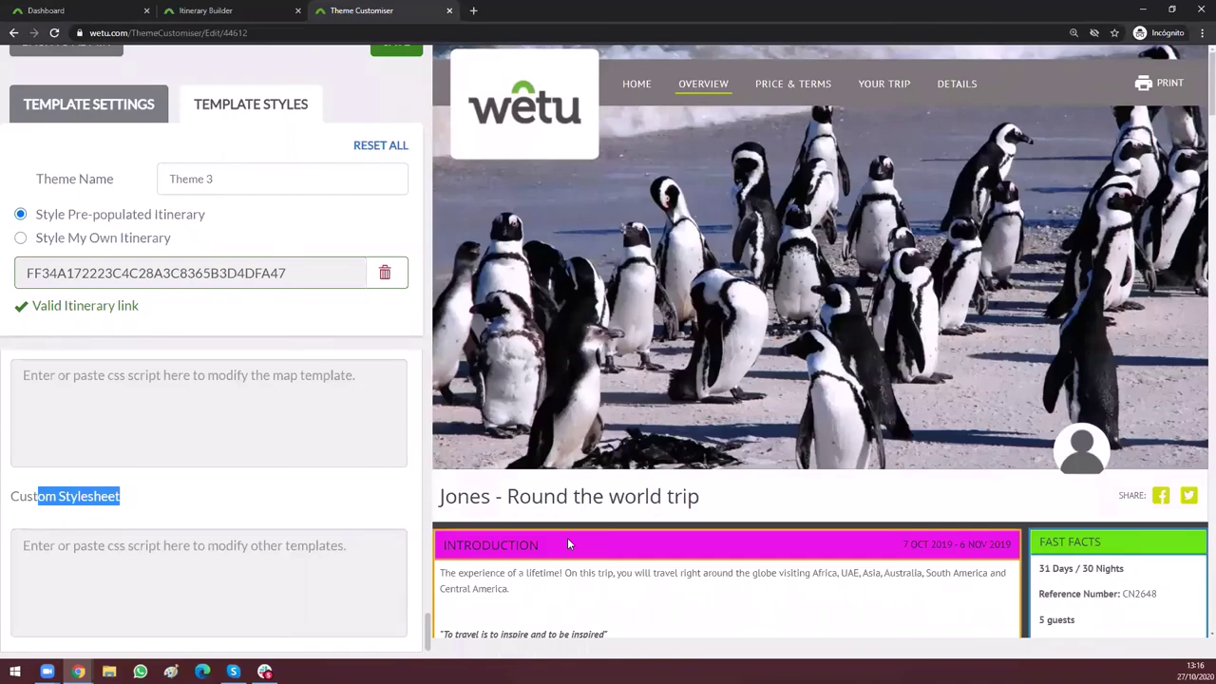
{"action": "left_click", "coordinate": [133, 544]}
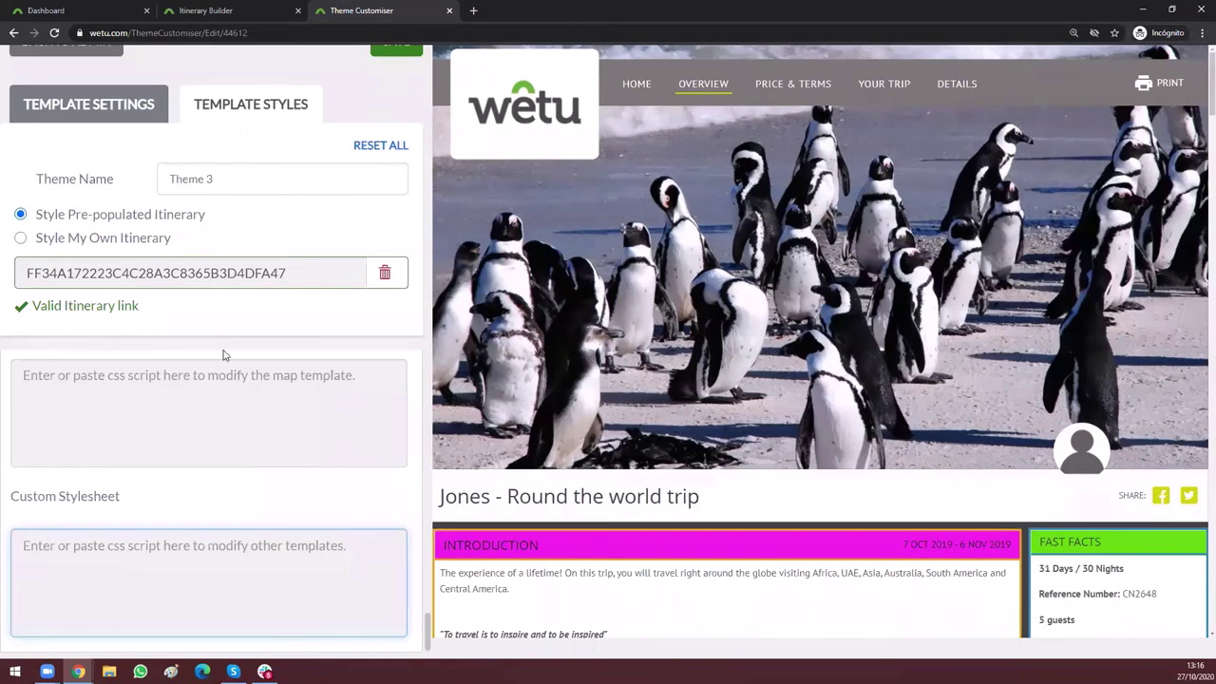
Step: Reset all template styling and save Theme 3, confirming that the existing information is overwritten
{"action": "scroll", "coordinate": [218, 403], "scroll_direction": "down", "scroll_amount": 5}
{"action": "scroll", "coordinate": [218, 403], "scroll_direction": "up", "scroll_amount": 10}
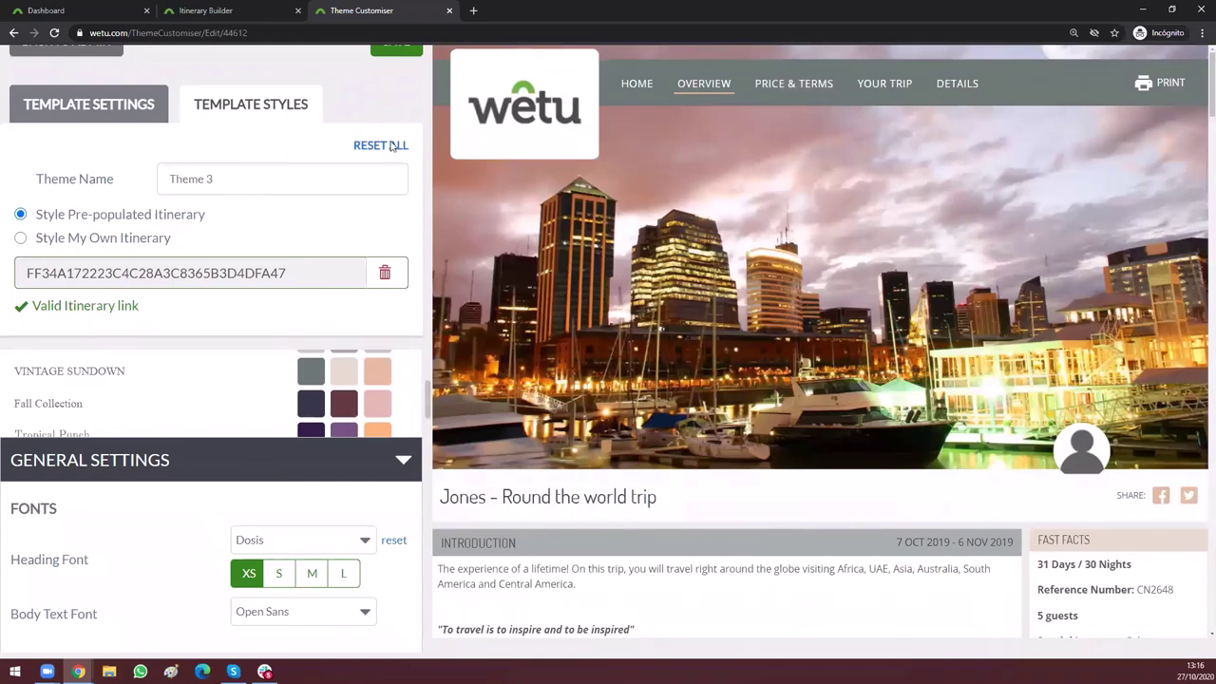
{"action": "scroll", "coordinate": [426, 332], "scroll_direction": "up", "scroll_amount": 3}
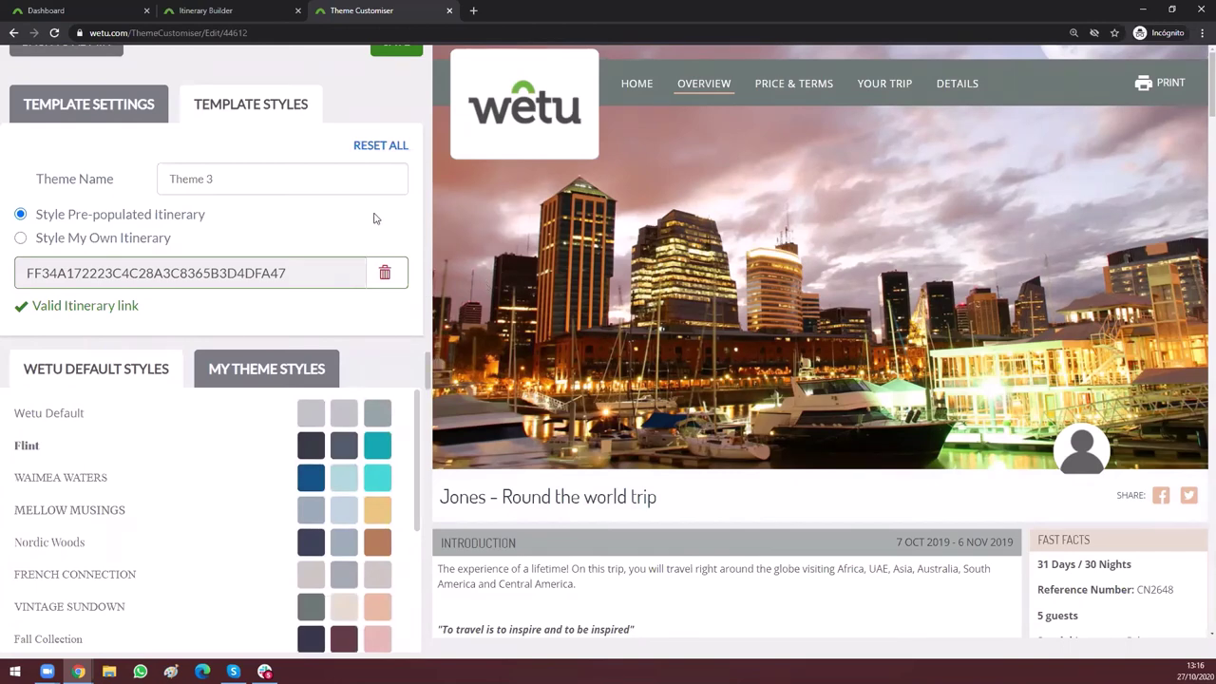
{"action": "left_click", "coordinate": [403, 54]}
{"action": "left_click", "coordinate": [403, 55]}
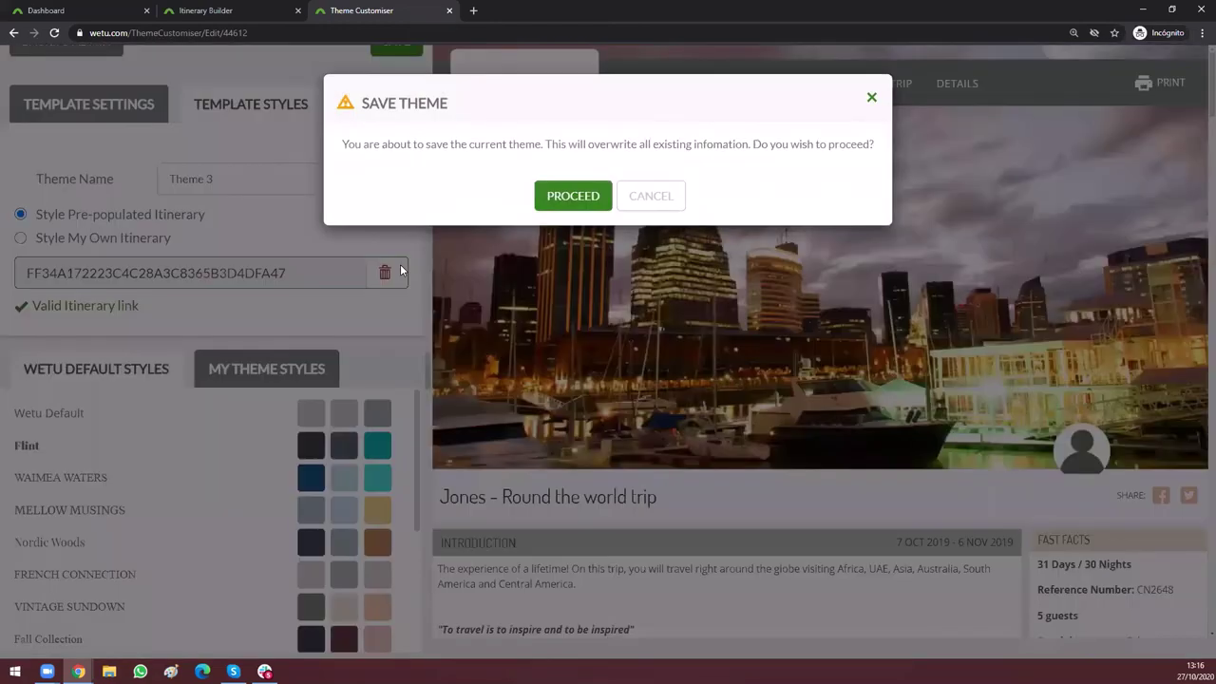
{"action": "left_click", "coordinate": [572, 196]}
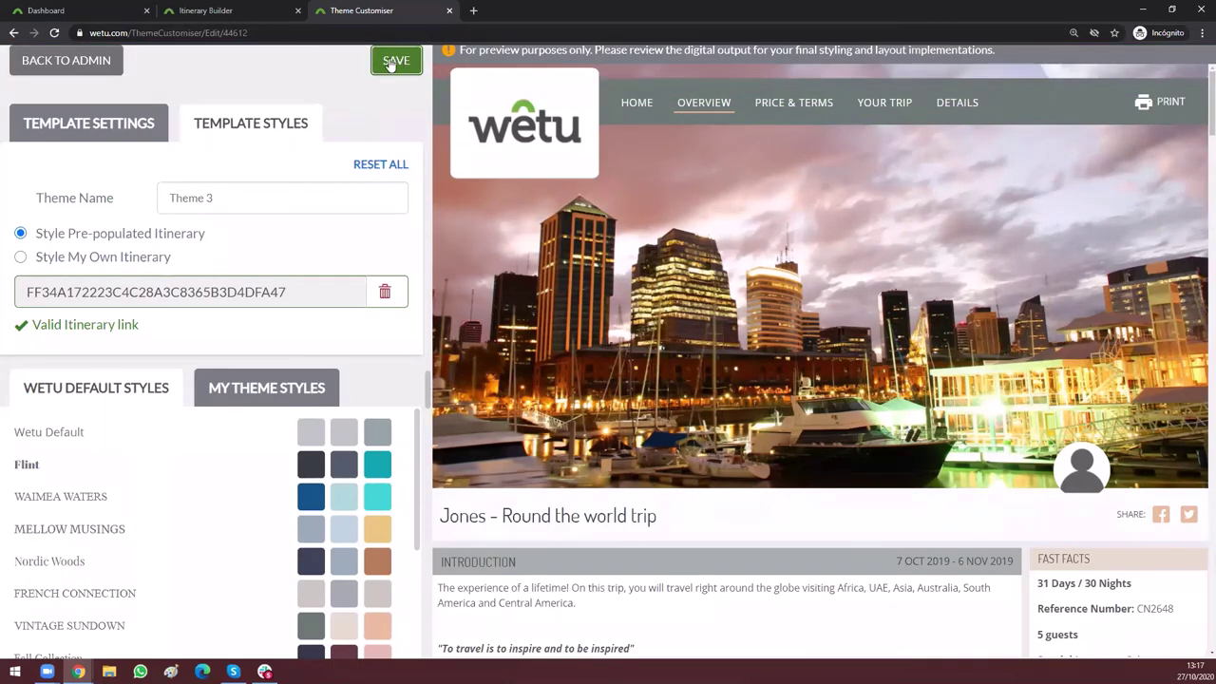
{"action": "left_click", "coordinate": [393, 61]}
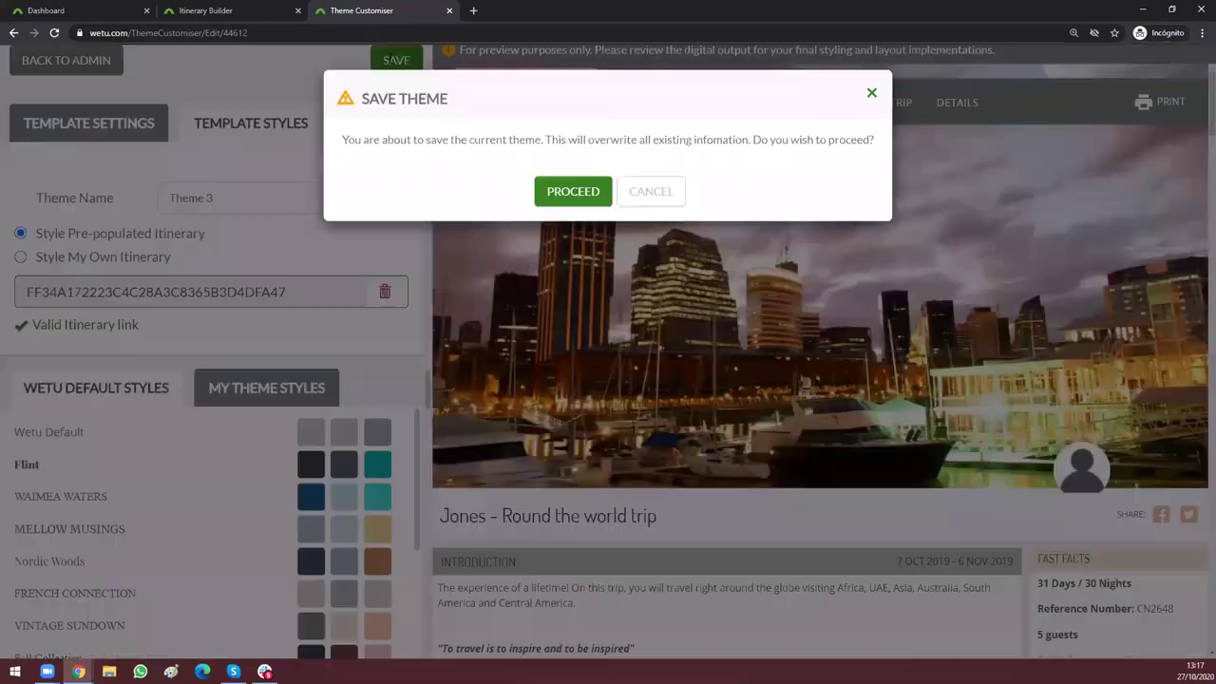
{"action": "left_click", "coordinate": [572, 197]}
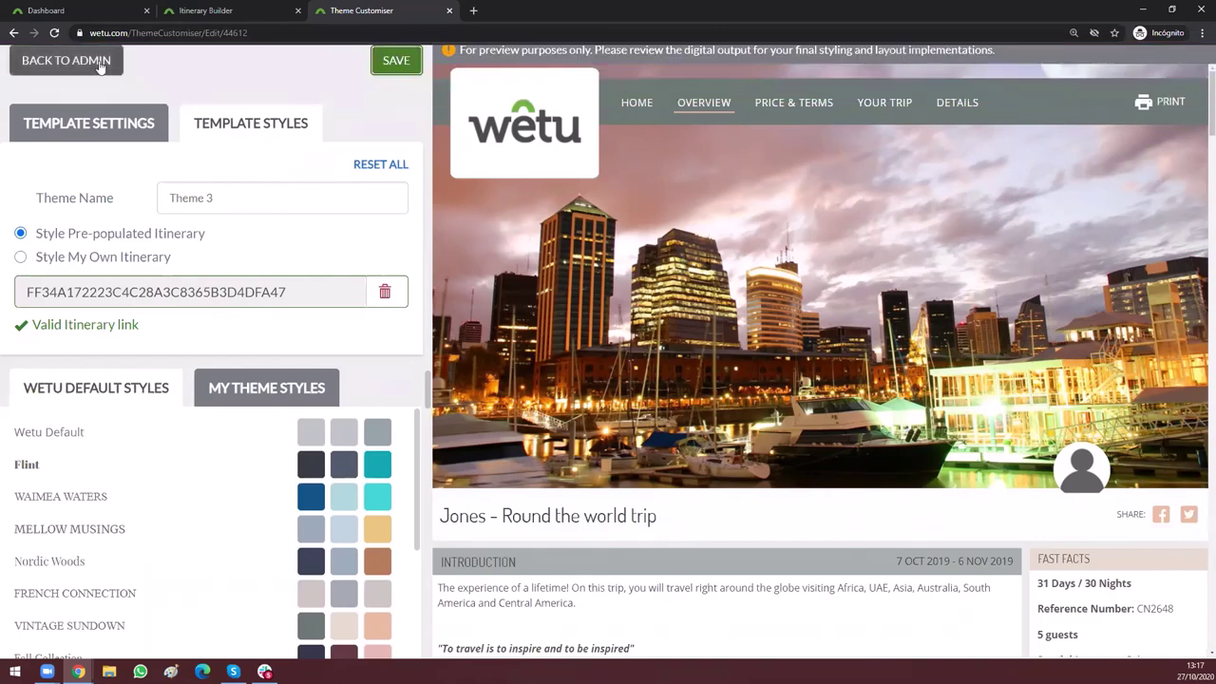
Step: Return to the admin Themes page and locate Theme 3 among the Classic themes
{"action": "left_click", "coordinate": [68, 65]}
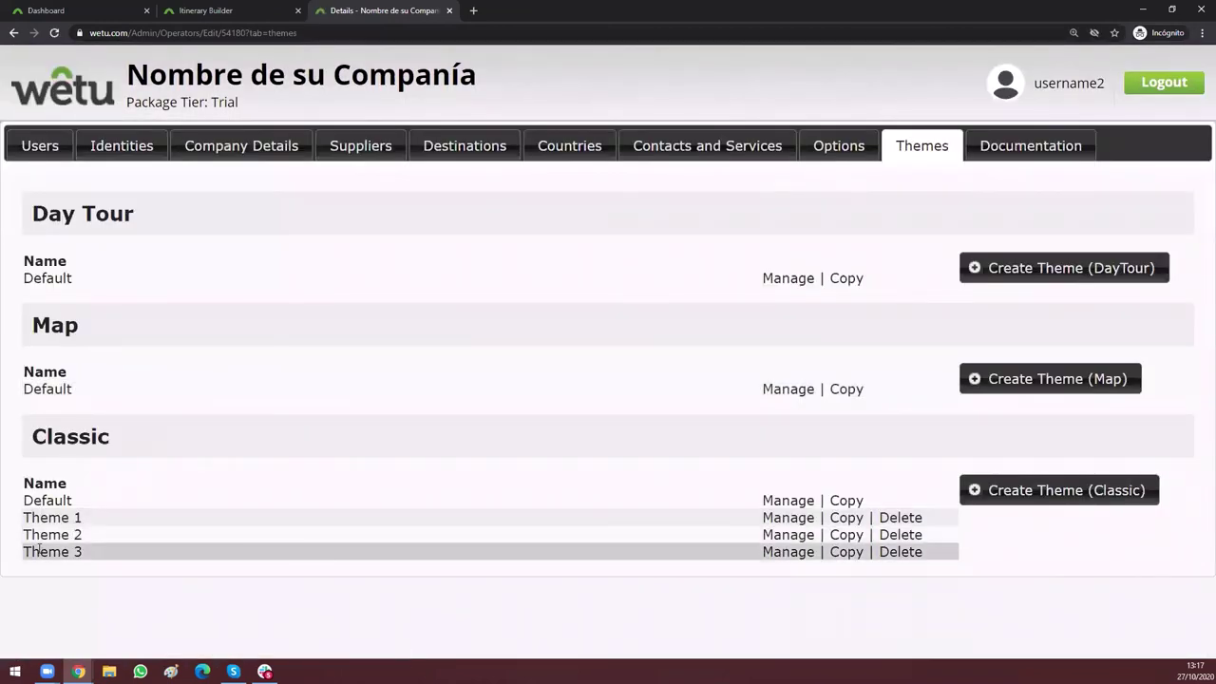
{"action": "left_click_drag", "start_coordinate": [111, 557], "coordinate": [23, 552]}
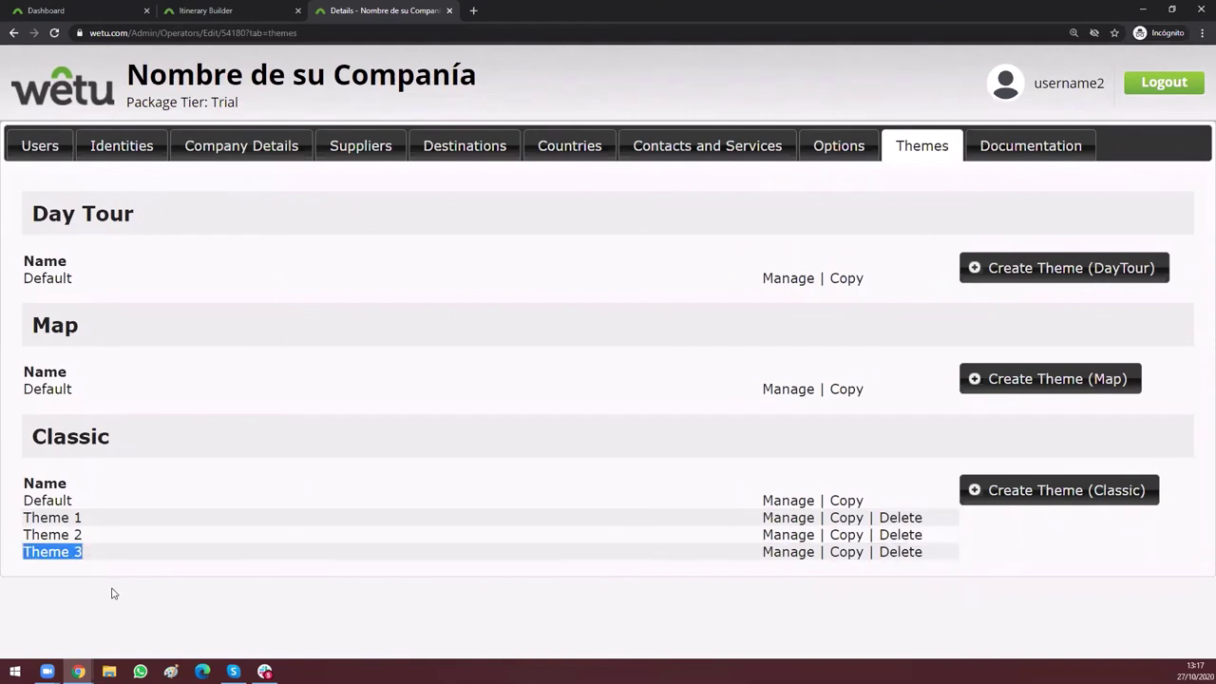
{"action": "left_click", "coordinate": [109, 594]}
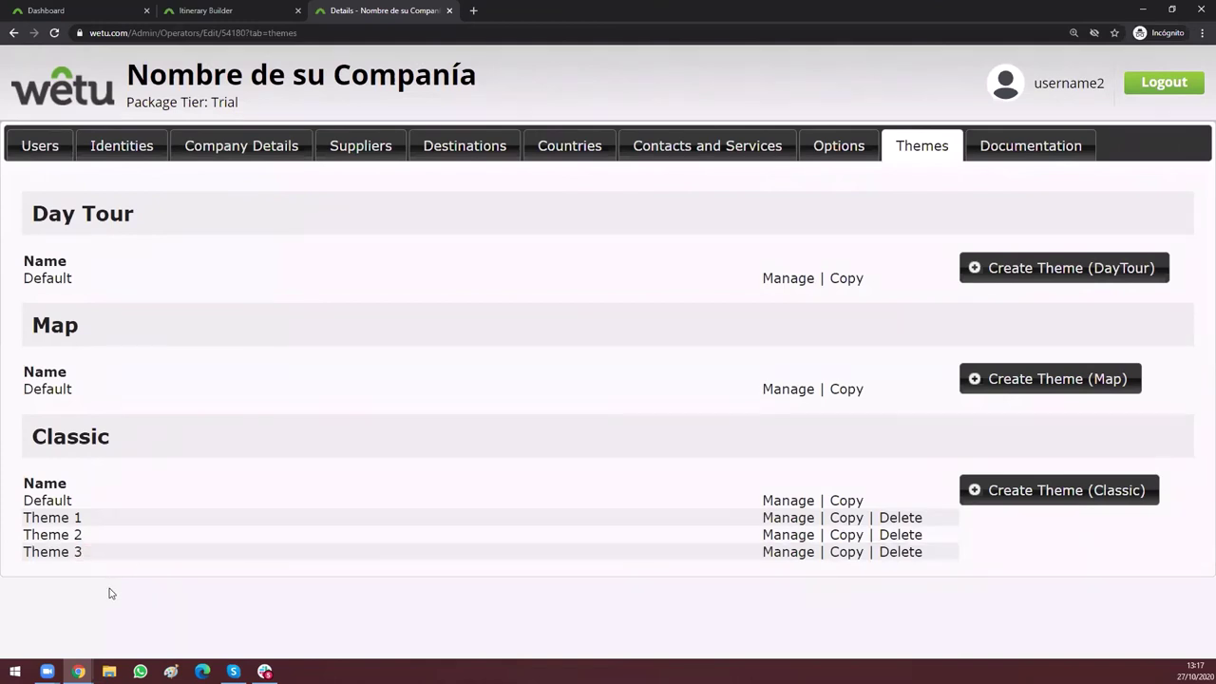
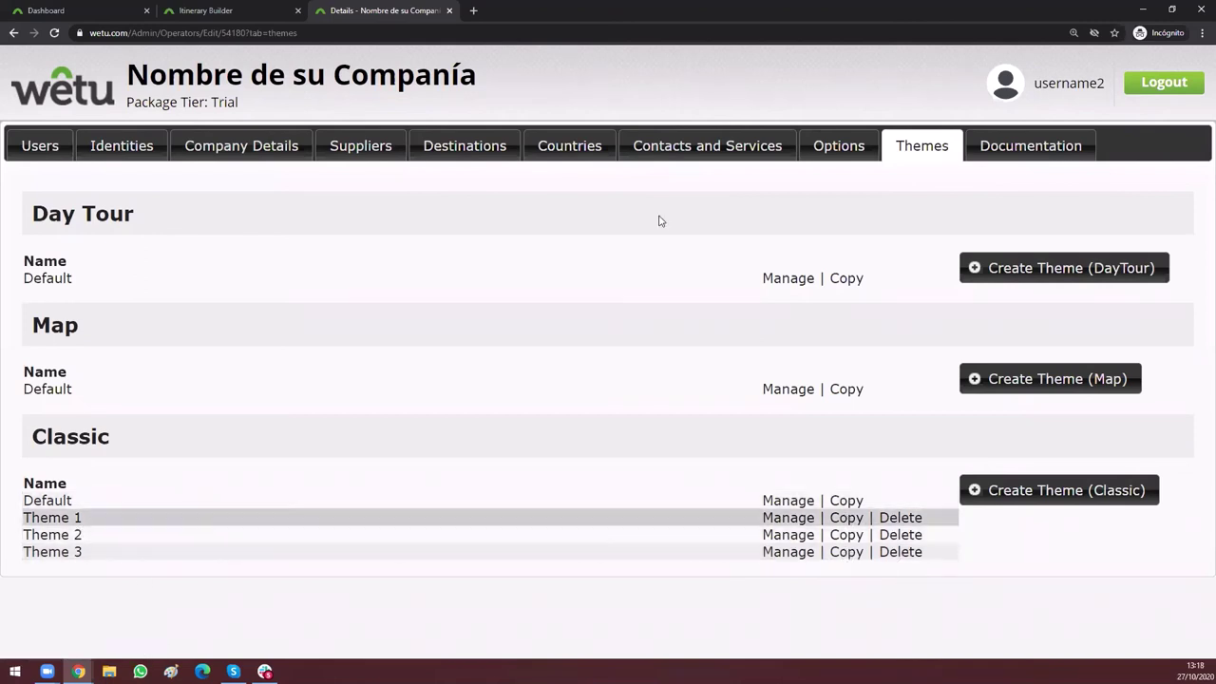
Step: Open the topmost existing personal itinerary, Colombia y Costa Rica, in the Itinerary Builder and view its available Theme options
{"action": "left_click", "coordinate": [226, 7]}
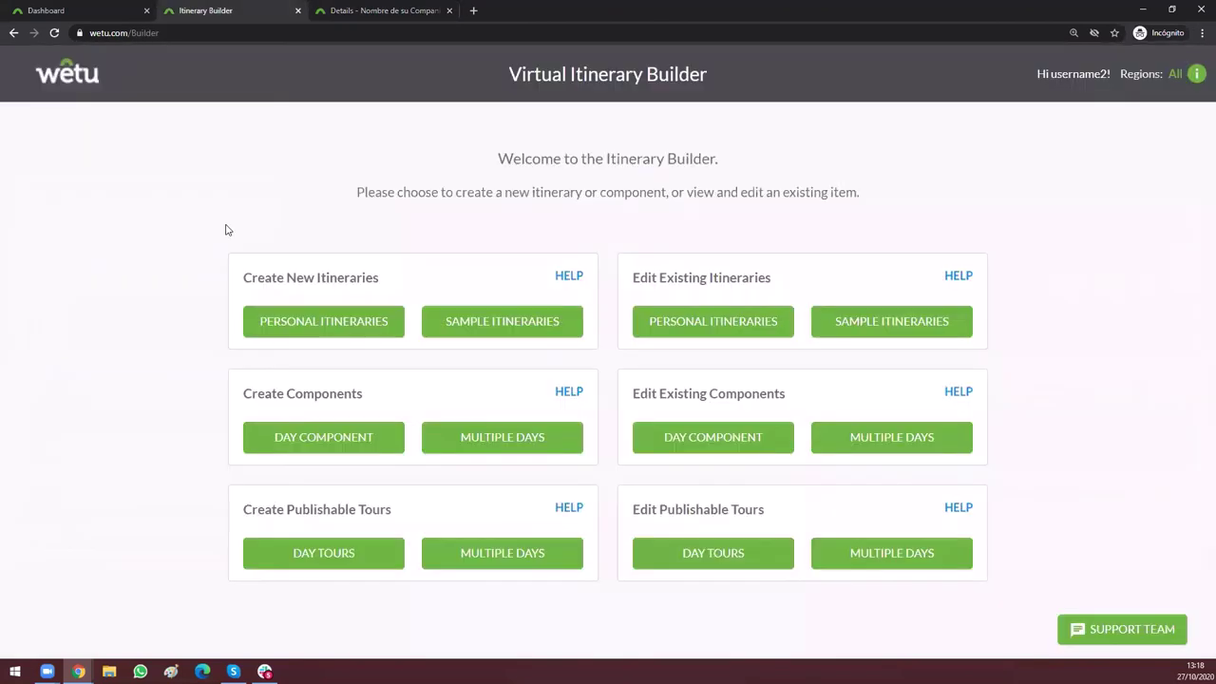
{"action": "left_click", "coordinate": [736, 338]}
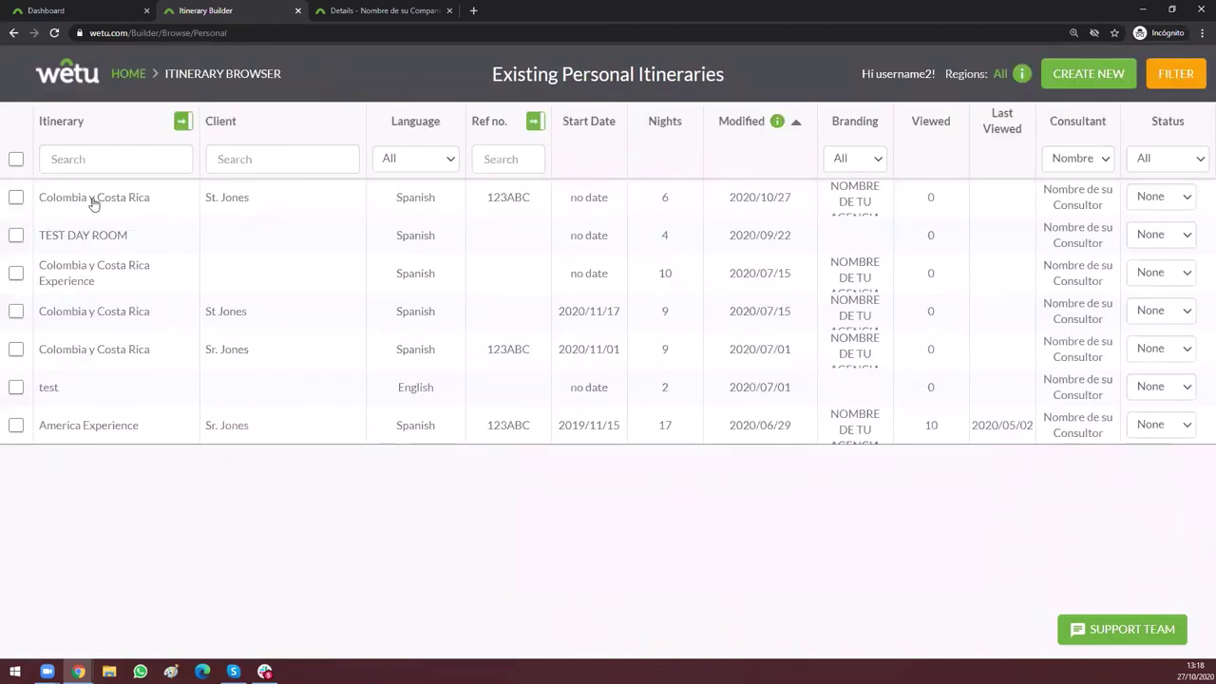
{"action": "left_click", "coordinate": [93, 199]}
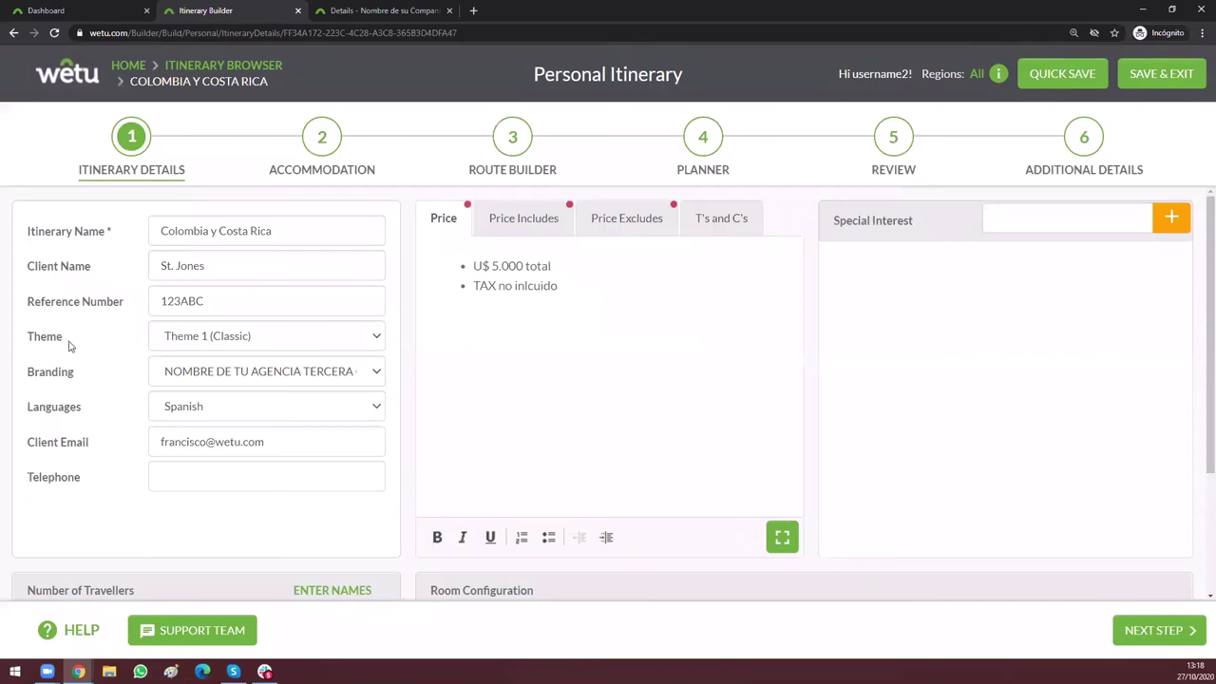
{"action": "left_click", "coordinate": [207, 344]}
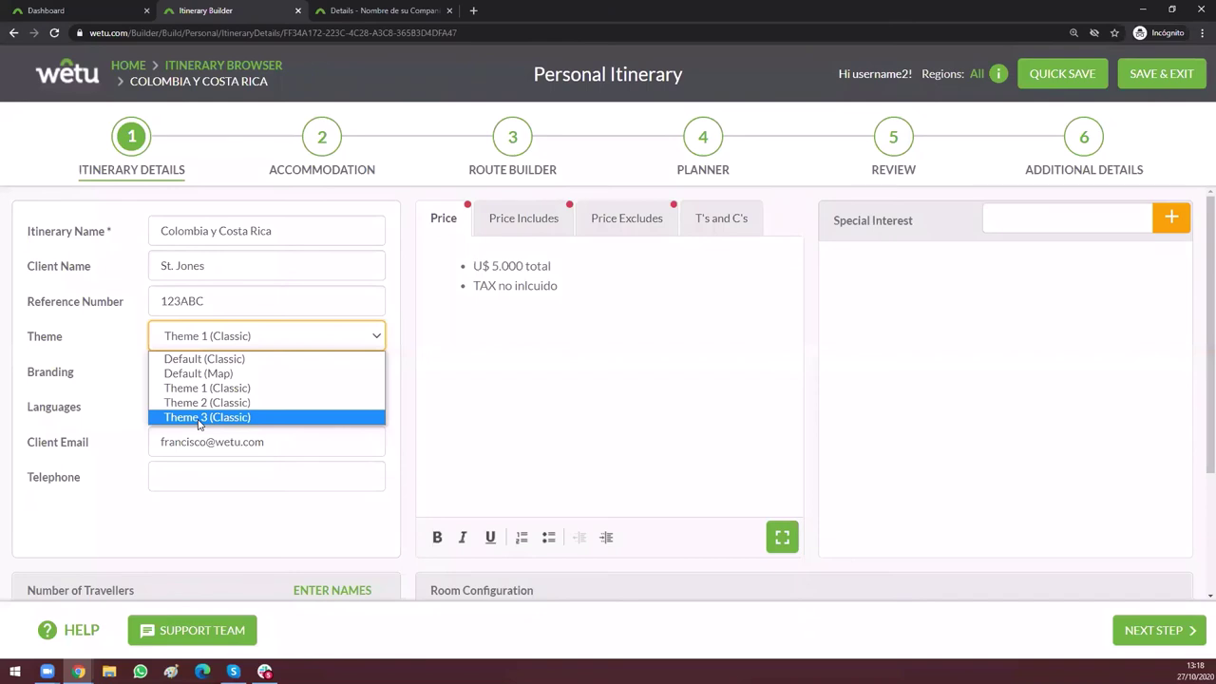
{"action": "left_click", "coordinate": [431, 351]}
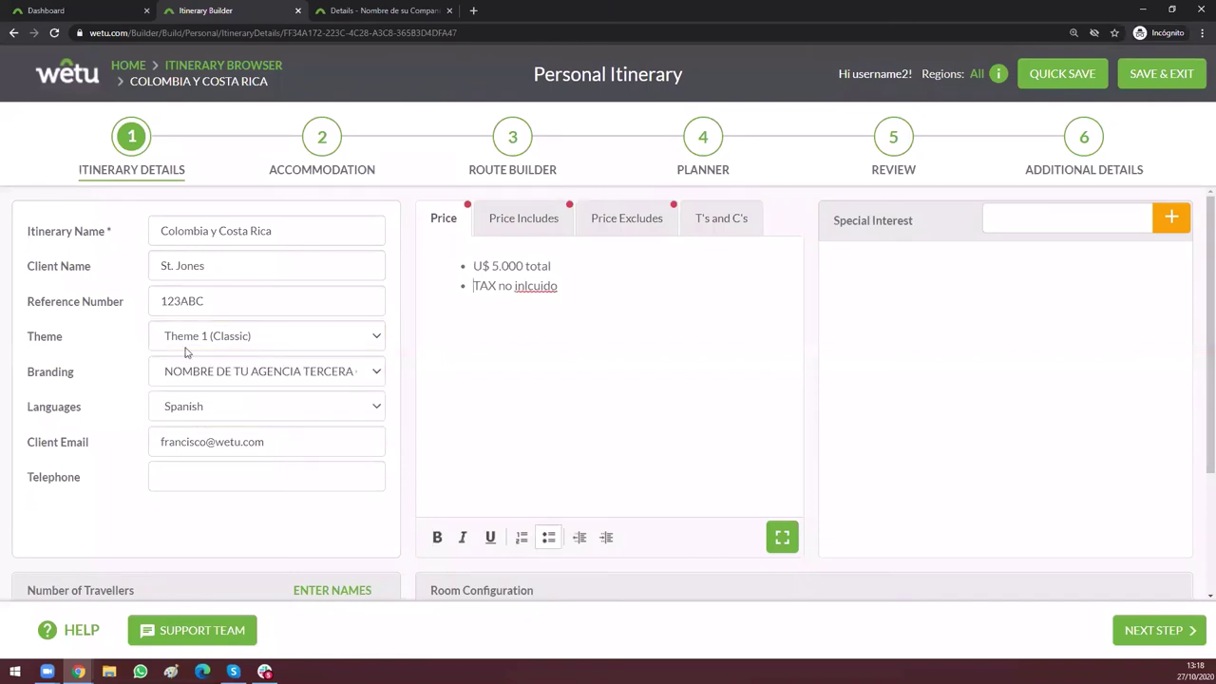
Step: Quick save the itinerary, preview it from Additional Details and continue from its landing page to the Resumen page
{"action": "left_click", "coordinate": [1087, 72]}
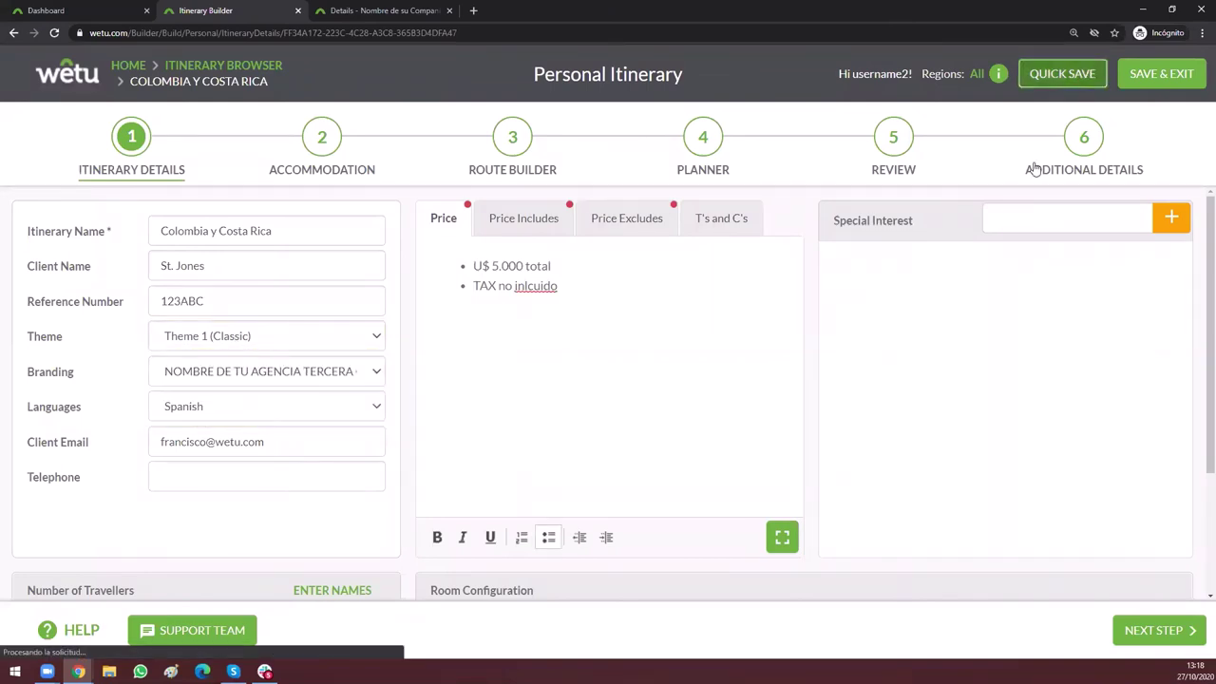
{"action": "left_click", "coordinate": [1086, 136]}
{"action": "scroll", "coordinate": [969, 330], "scroll_direction": "down", "scroll_amount": 3}
{"action": "left_click", "coordinate": [1033, 516]}
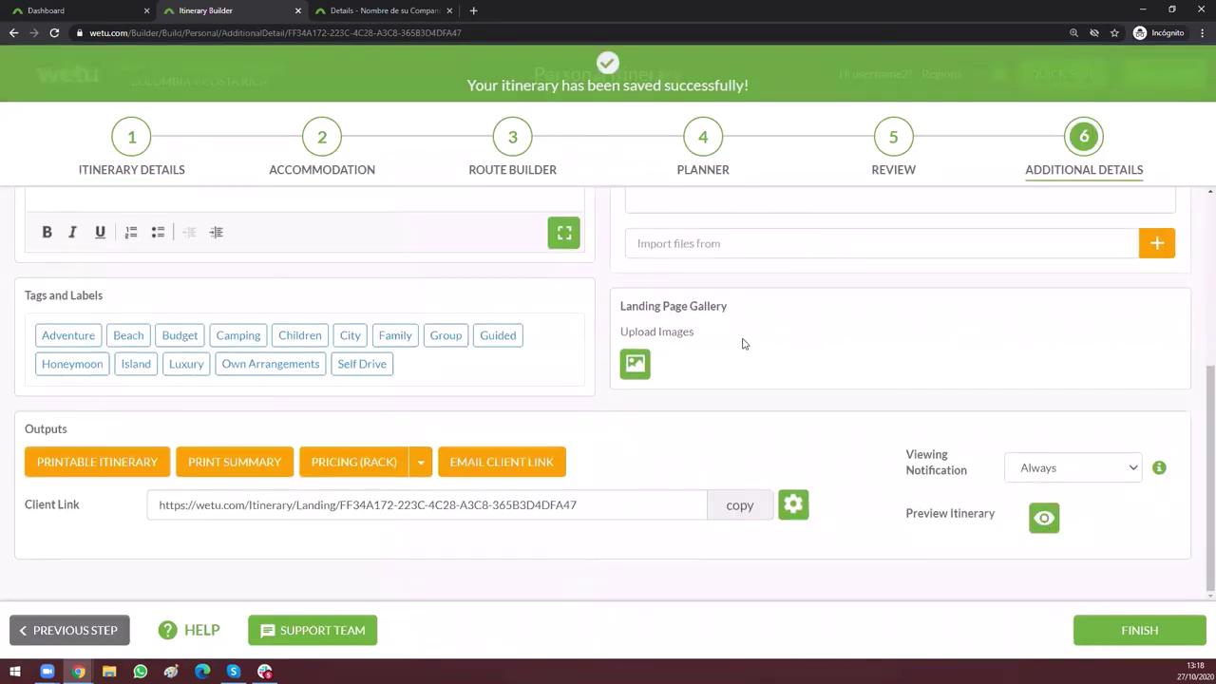
{"action": "left_click", "coordinate": [612, 226]}
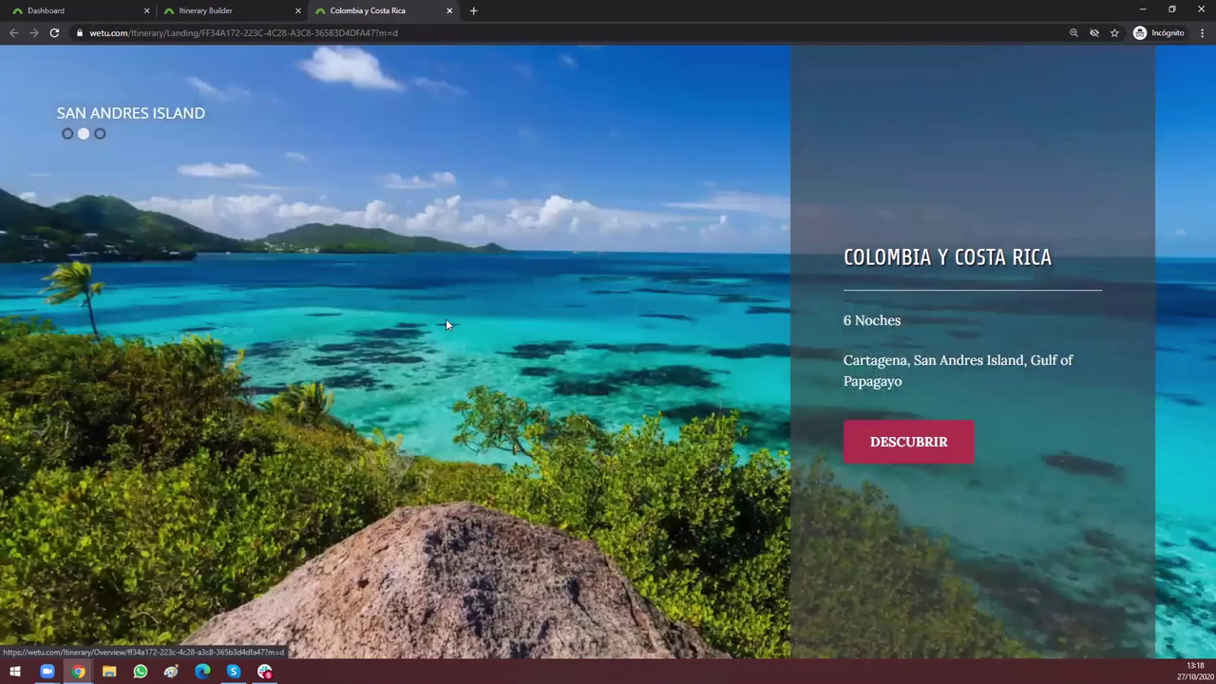
{"action": "left_click", "coordinate": [446, 324]}
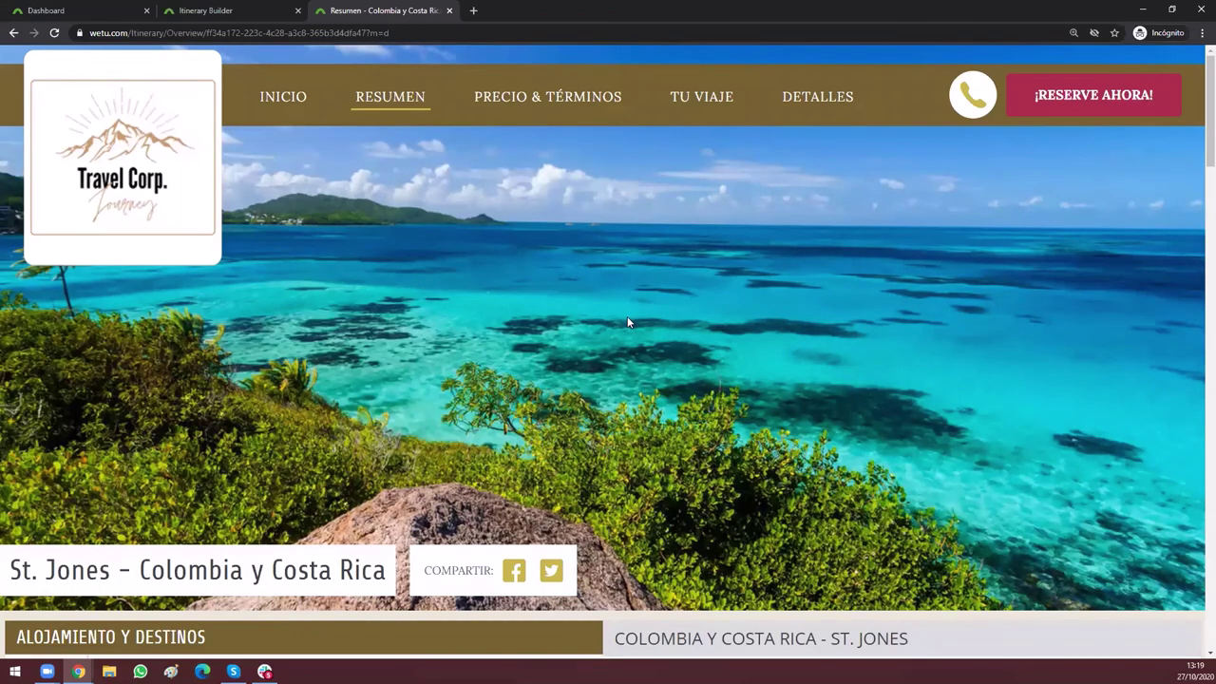
Step: Examine the Resumen page's accommodation list, map, legend and hotel galleries, switching between Datos Básicos and Viajeros
{"action": "scroll", "coordinate": [475, 292], "scroll_direction": "down", "scroll_amount": 2}
{"action": "scroll", "coordinate": [558, 262], "scroll_direction": "down", "scroll_amount": 2}
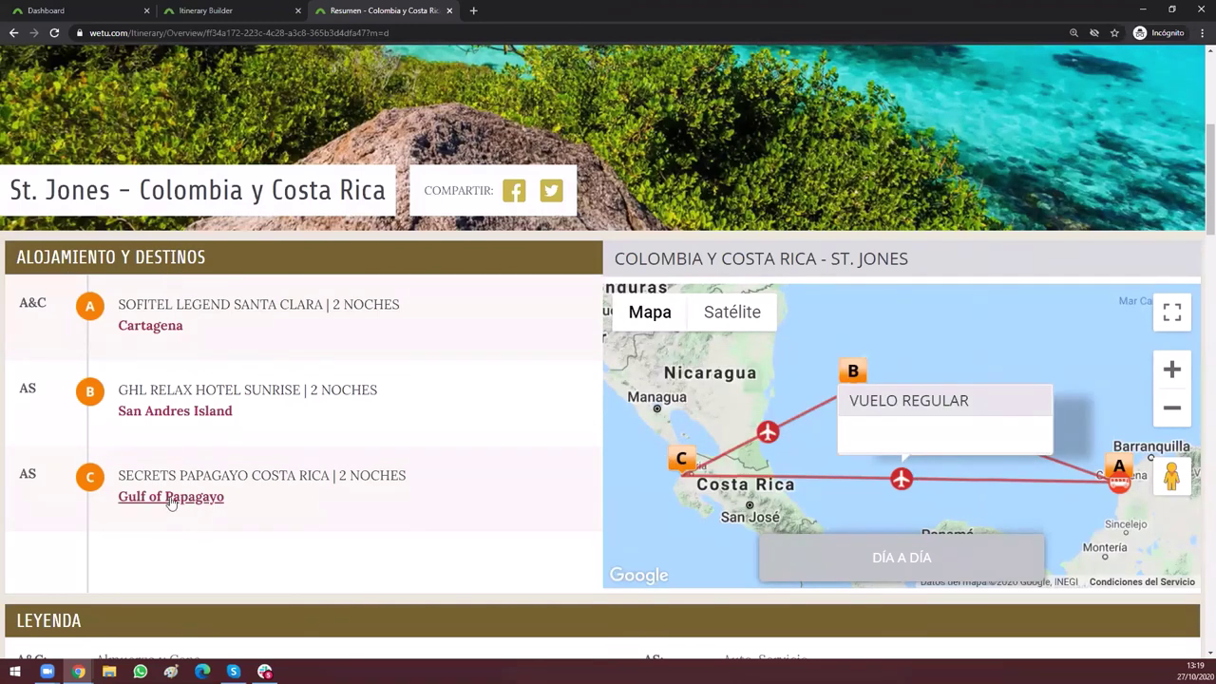
{"action": "scroll", "coordinate": [456, 467], "scroll_direction": "down", "scroll_amount": 5}
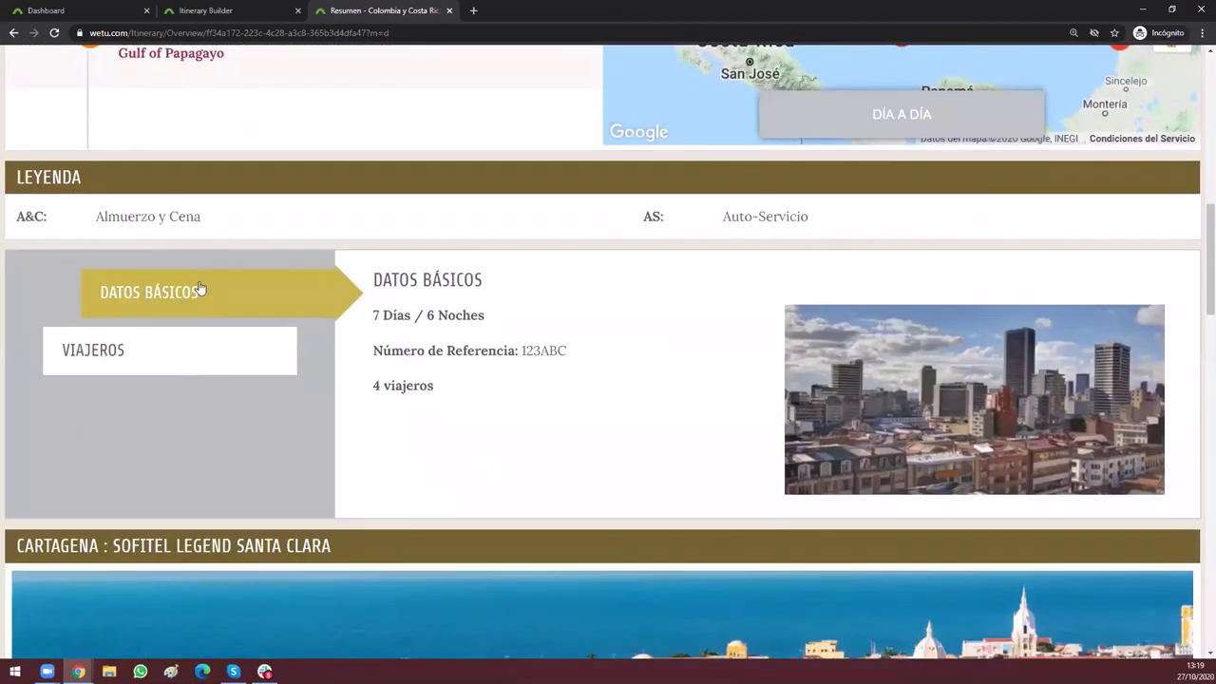
{"action": "left_click", "coordinate": [195, 350]}
{"action": "left_click", "coordinate": [193, 298]}
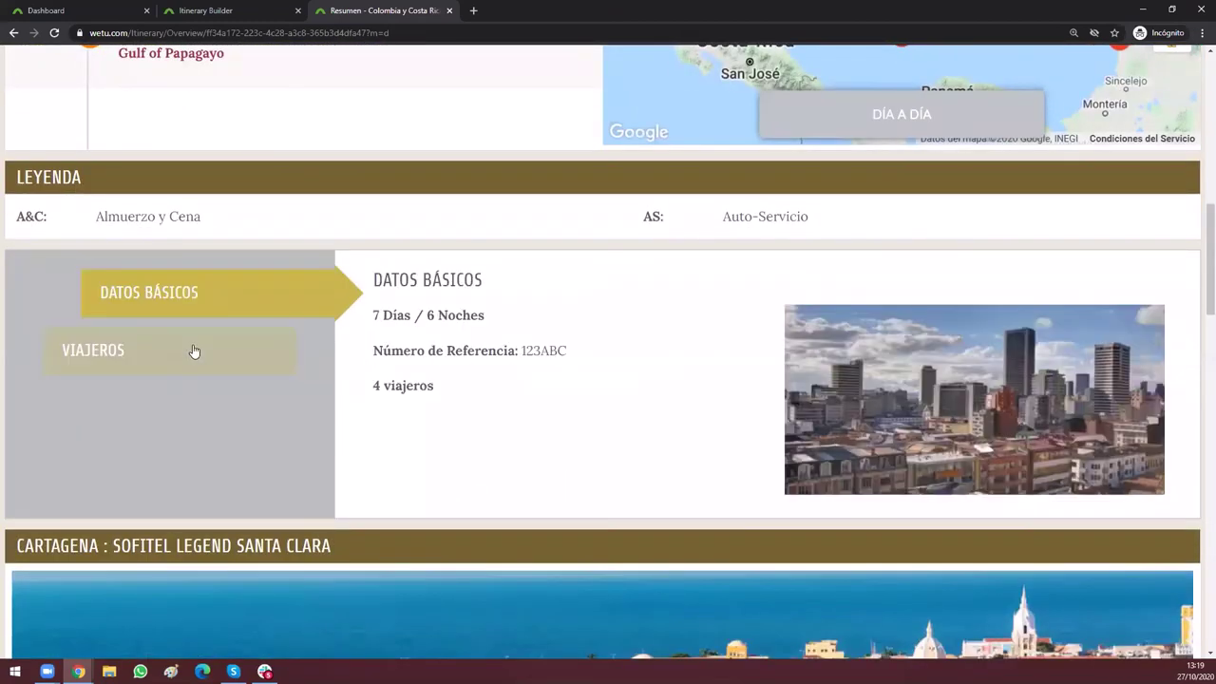
{"action": "left_click", "coordinate": [195, 351]}
{"action": "left_click", "coordinate": [203, 294]}
{"action": "left_click", "coordinate": [202, 351]}
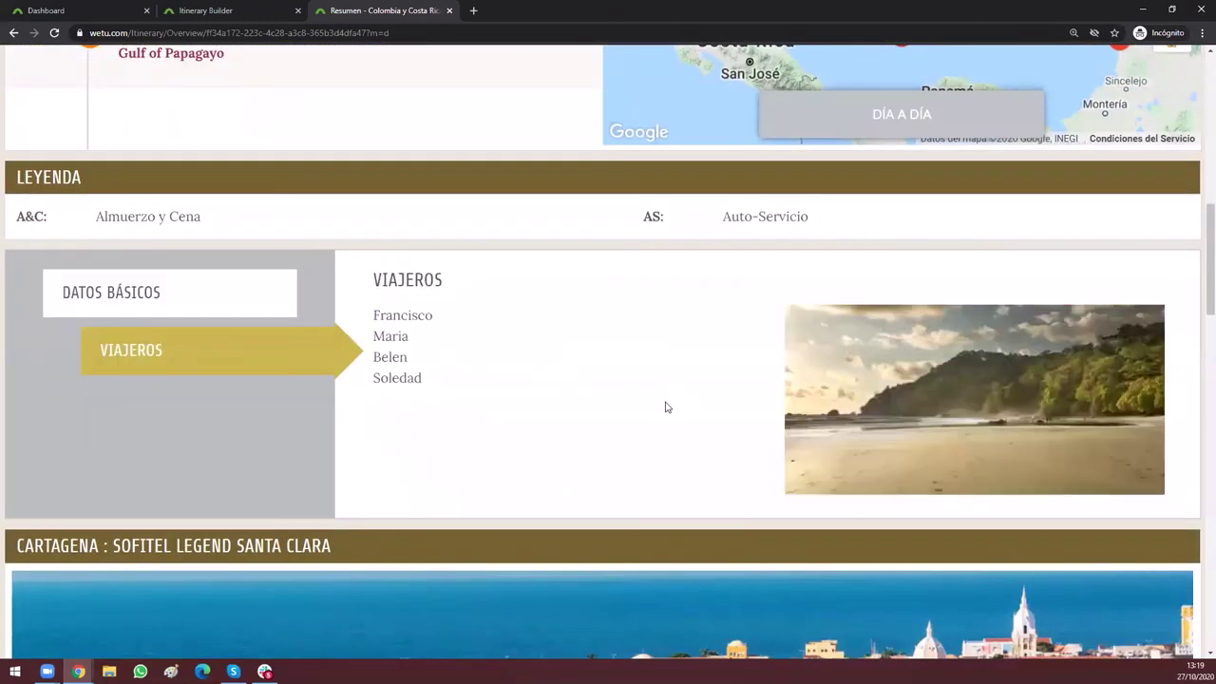
{"action": "scroll", "coordinate": [873, 222], "scroll_direction": "down", "scroll_amount": 3}
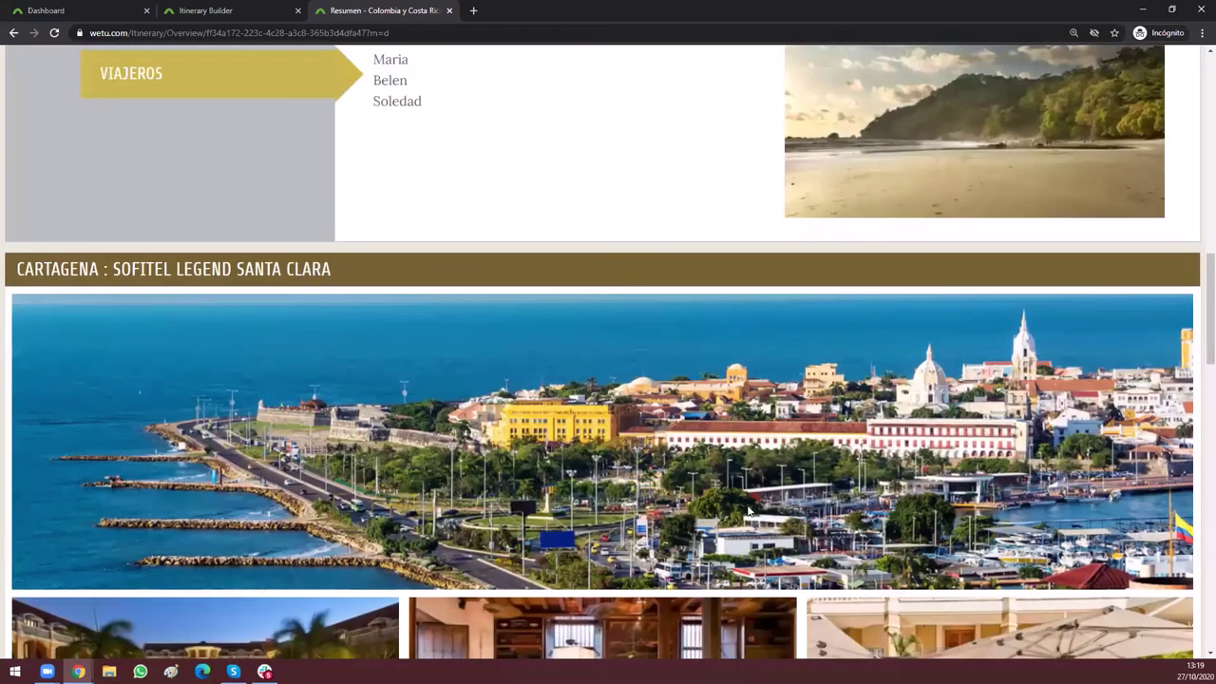
{"action": "scroll", "coordinate": [747, 511], "scroll_direction": "down", "scroll_amount": 3}
{"action": "scroll", "coordinate": [747, 511], "scroll_direction": "down", "scroll_amount": 7}
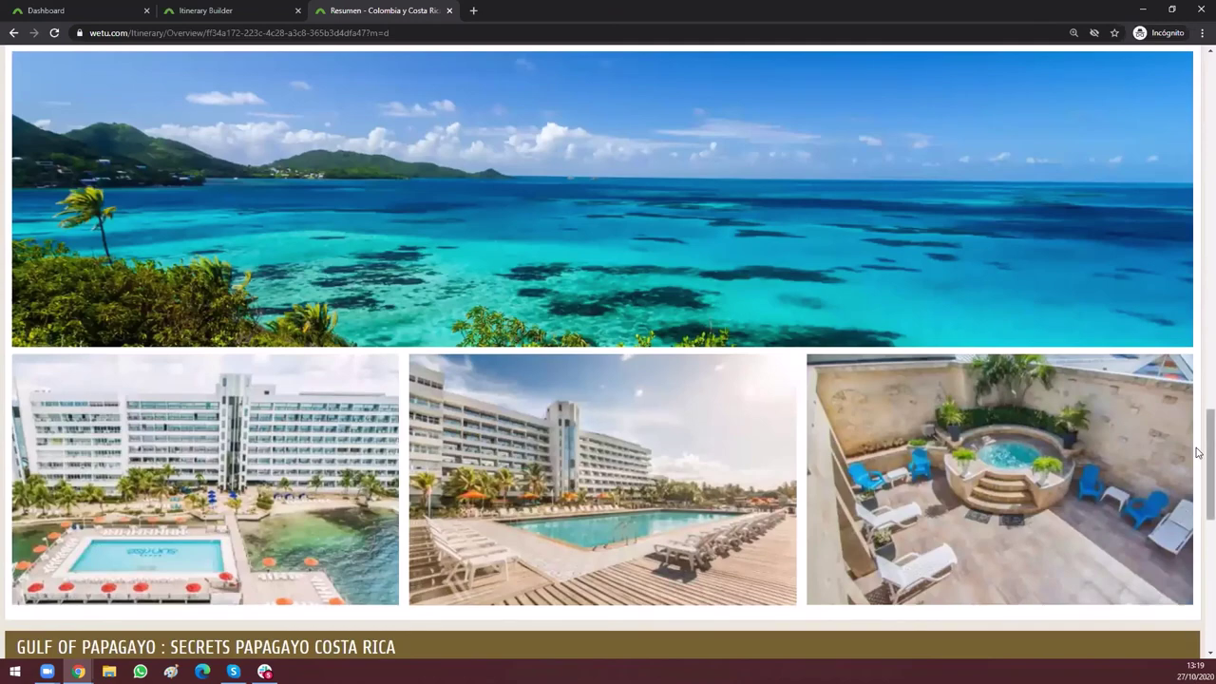
{"action": "scroll", "coordinate": [579, 87], "scroll_direction": "up", "scroll_amount": 15}
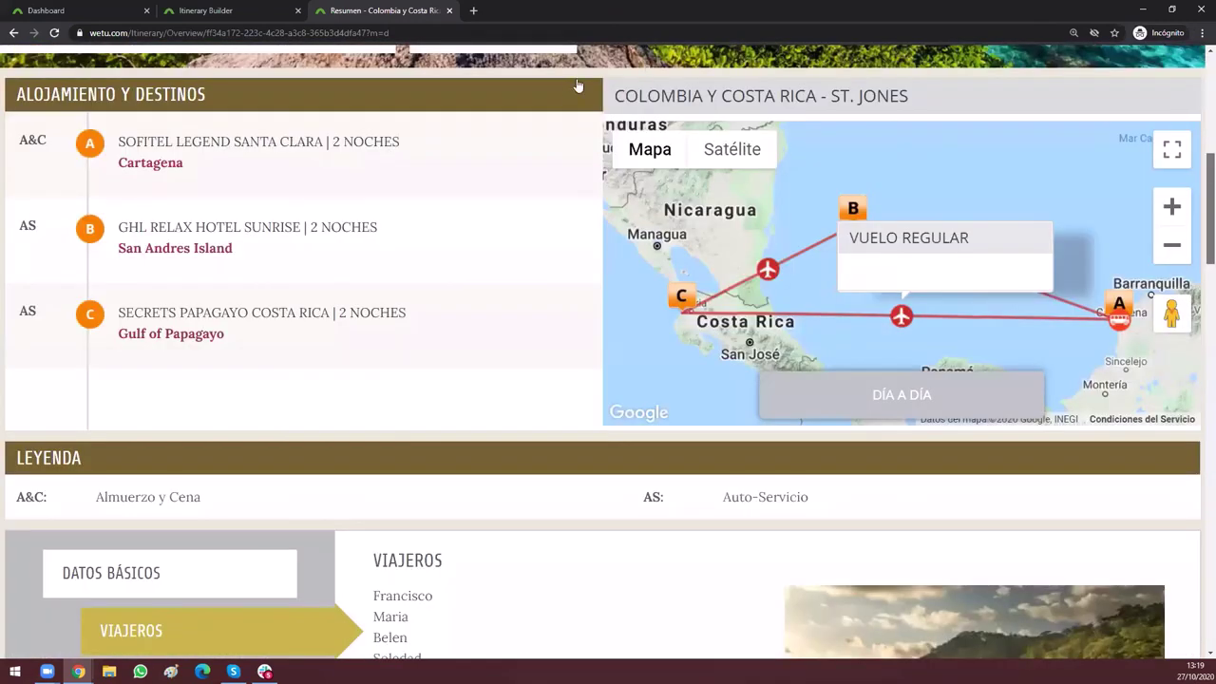
Step: Open the Precio & Términos page of the digital preview and look at its price section
{"action": "scroll", "coordinate": [570, 95], "scroll_direction": "up", "scroll_amount": 5}
{"action": "left_click", "coordinate": [554, 100]}
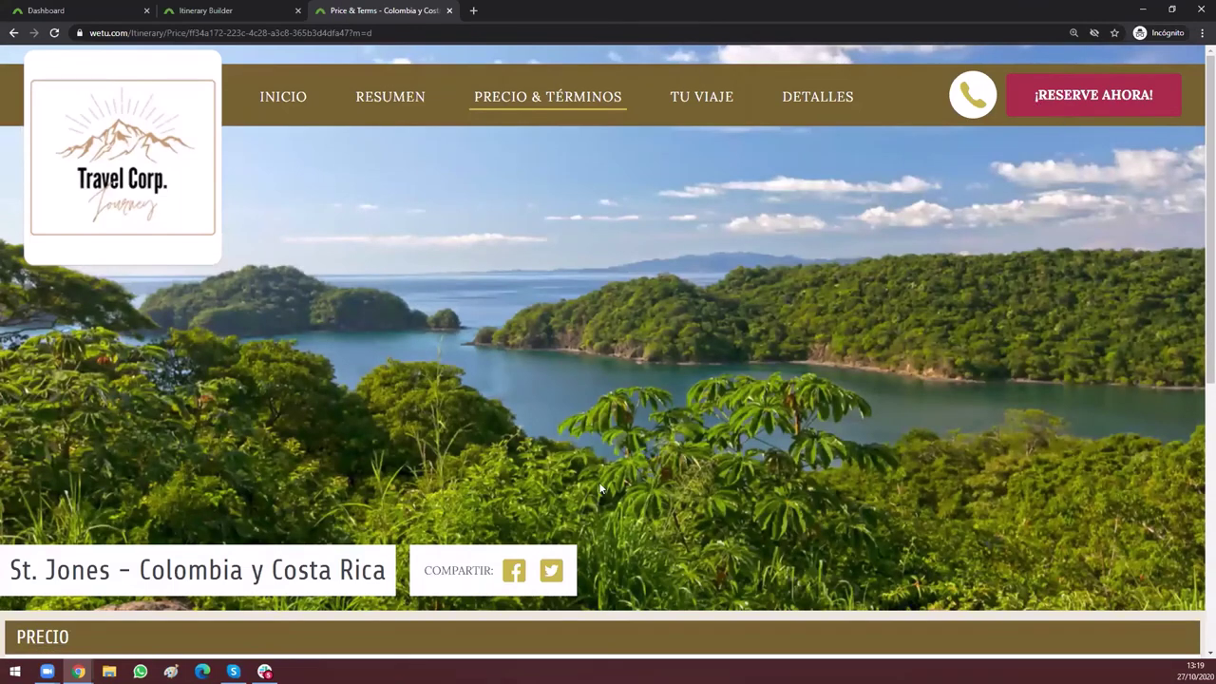
{"action": "scroll", "coordinate": [761, 434], "scroll_direction": "down", "scroll_amount": 3}
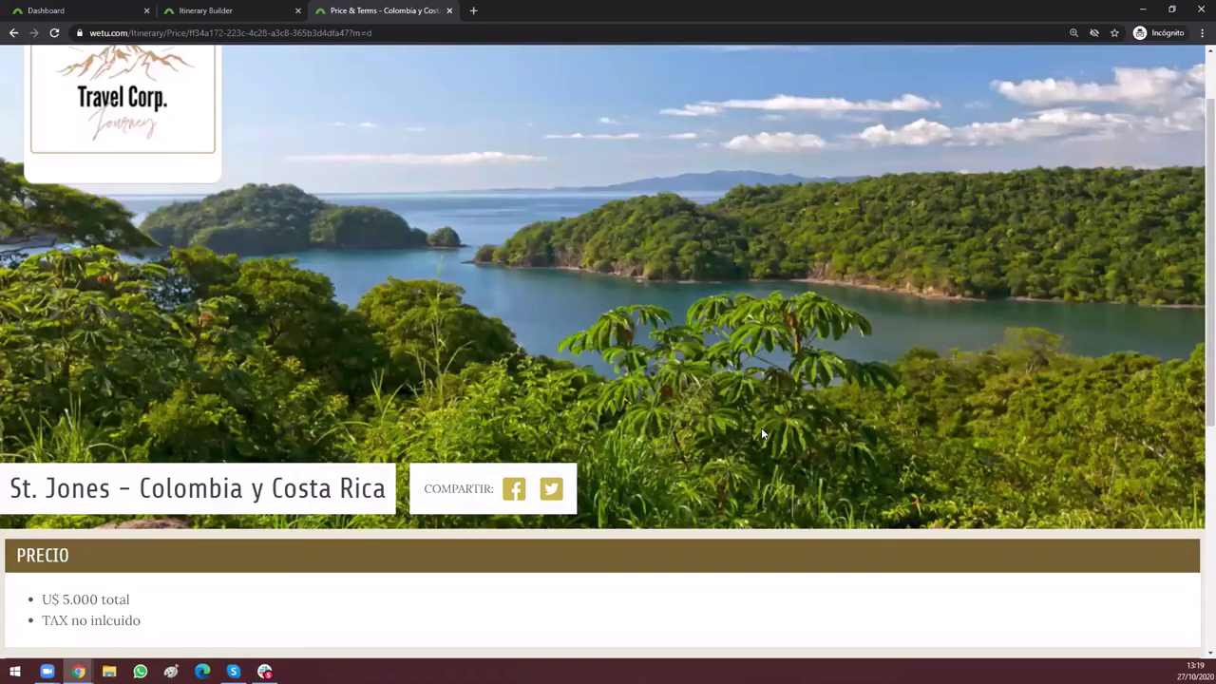
{"action": "scroll", "coordinate": [718, 174], "scroll_direction": "up", "scroll_amount": 3}
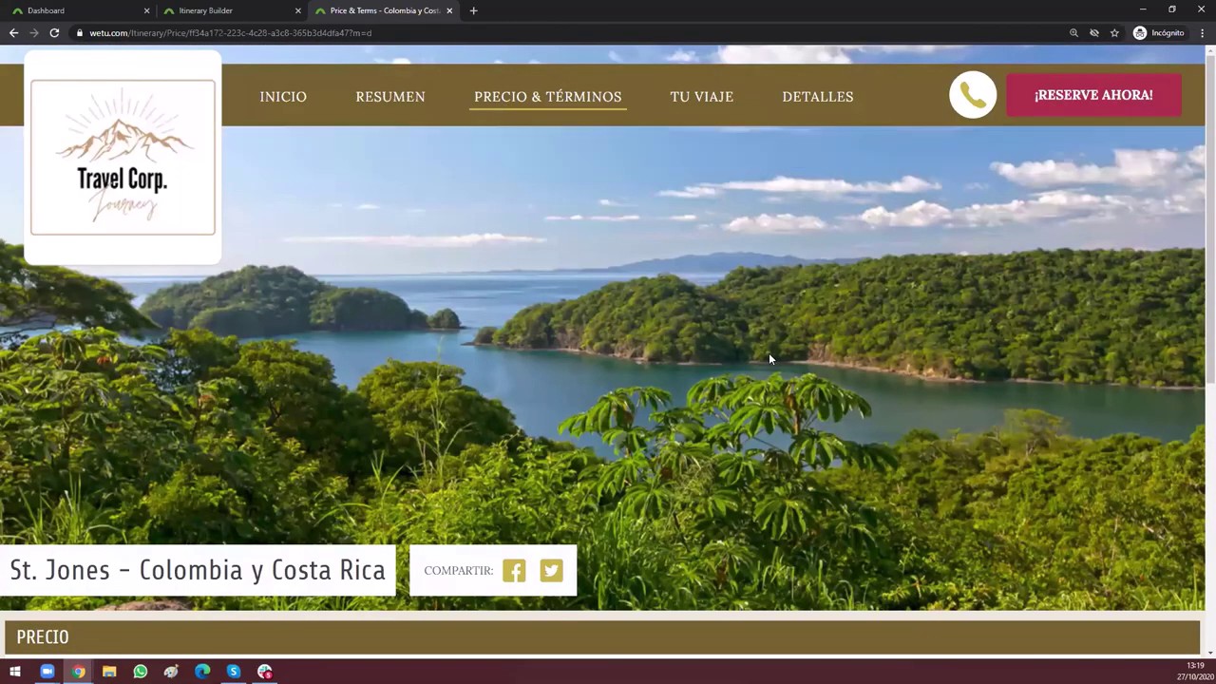
Step: Assign Theme 3 (Classic) to the Colombia y Costa Rica itinerary in its Itinerary Details and quick save it
{"action": "left_click", "coordinate": [211, 11]}
{"action": "left_click", "coordinate": [138, 145]}
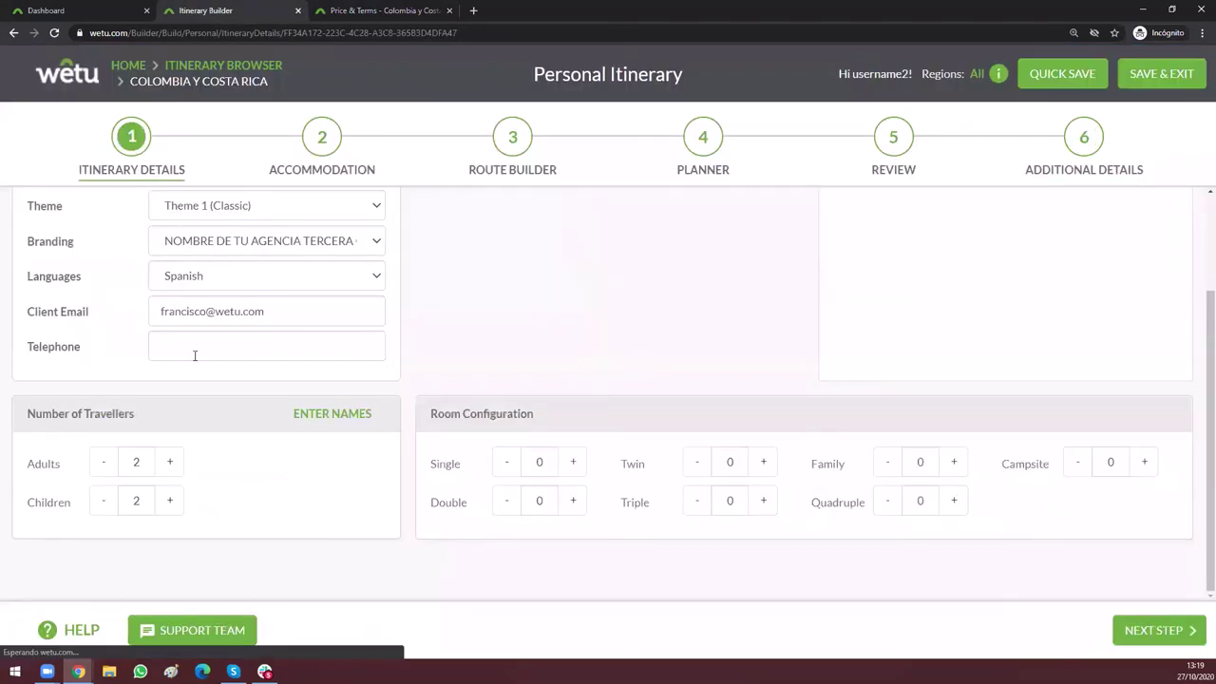
{"action": "scroll", "coordinate": [59, 377], "scroll_direction": "up", "scroll_amount": 2}
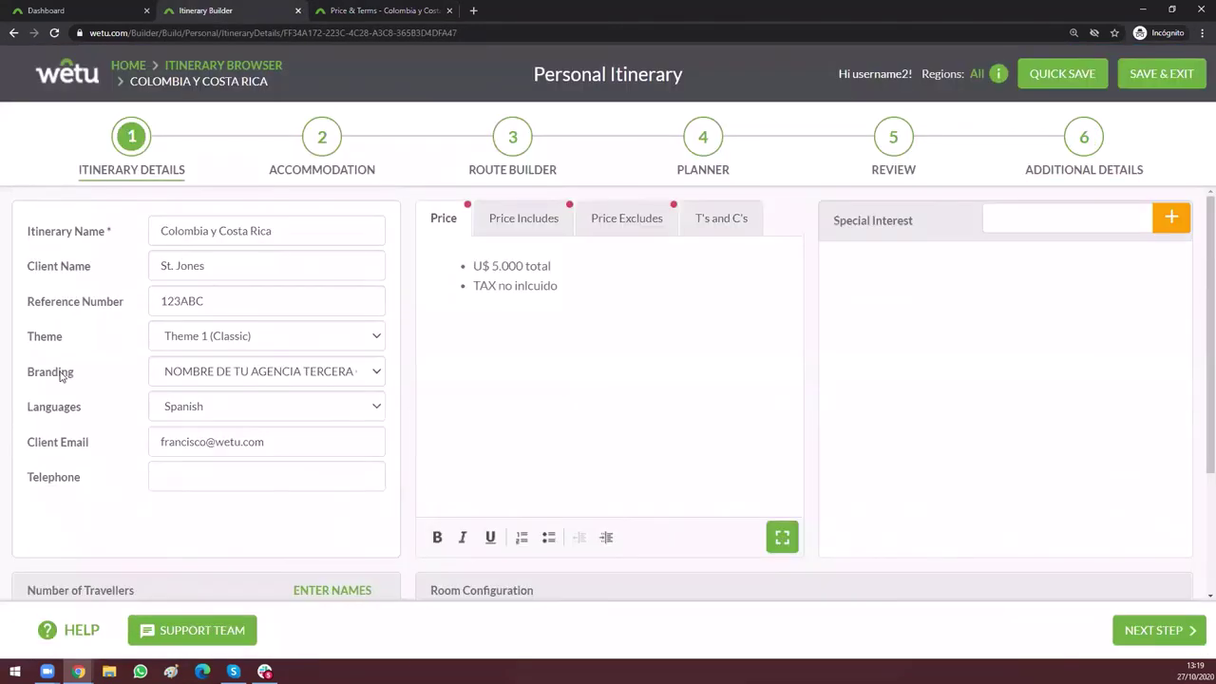
{"action": "left_click", "coordinate": [197, 336]}
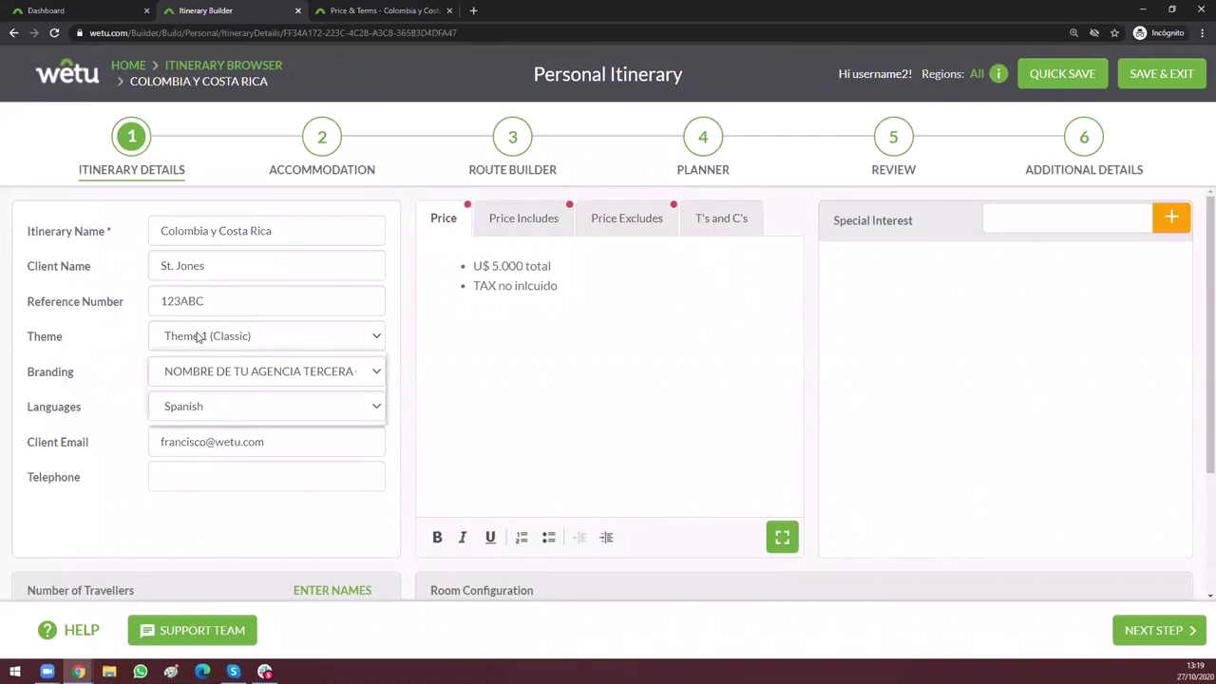
{"action": "left_click", "coordinate": [190, 418]}
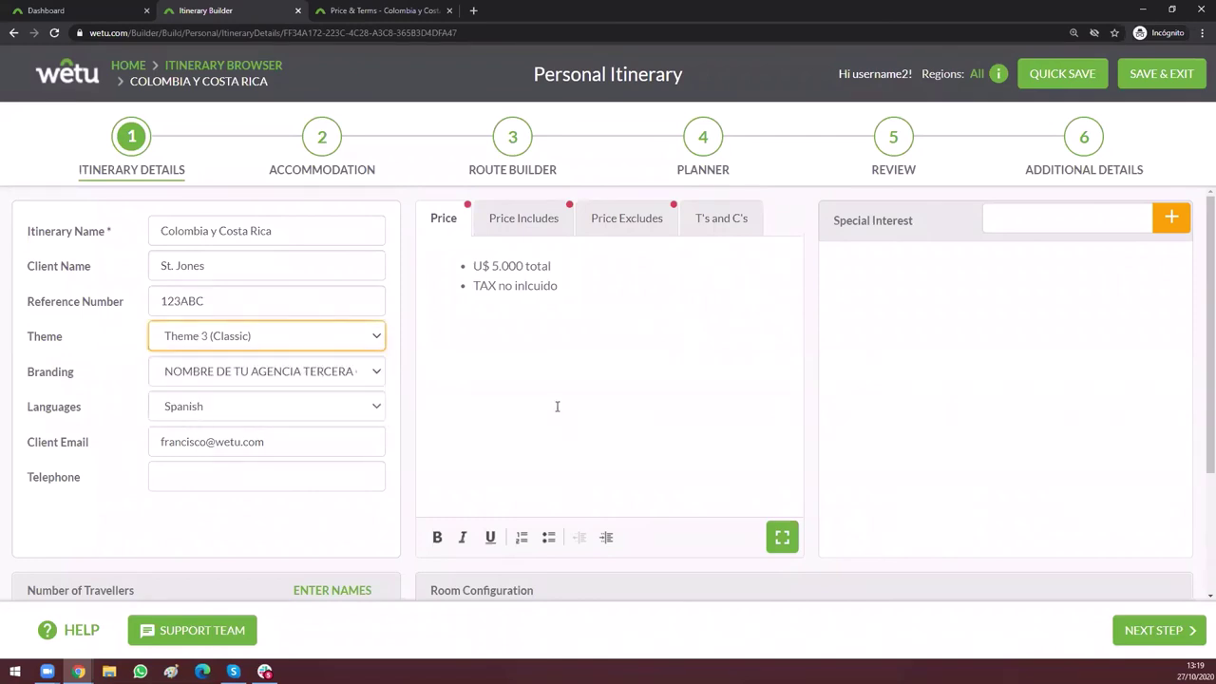
{"action": "left_click", "coordinate": [527, 398]}
{"action": "left_click", "coordinate": [1031, 82]}
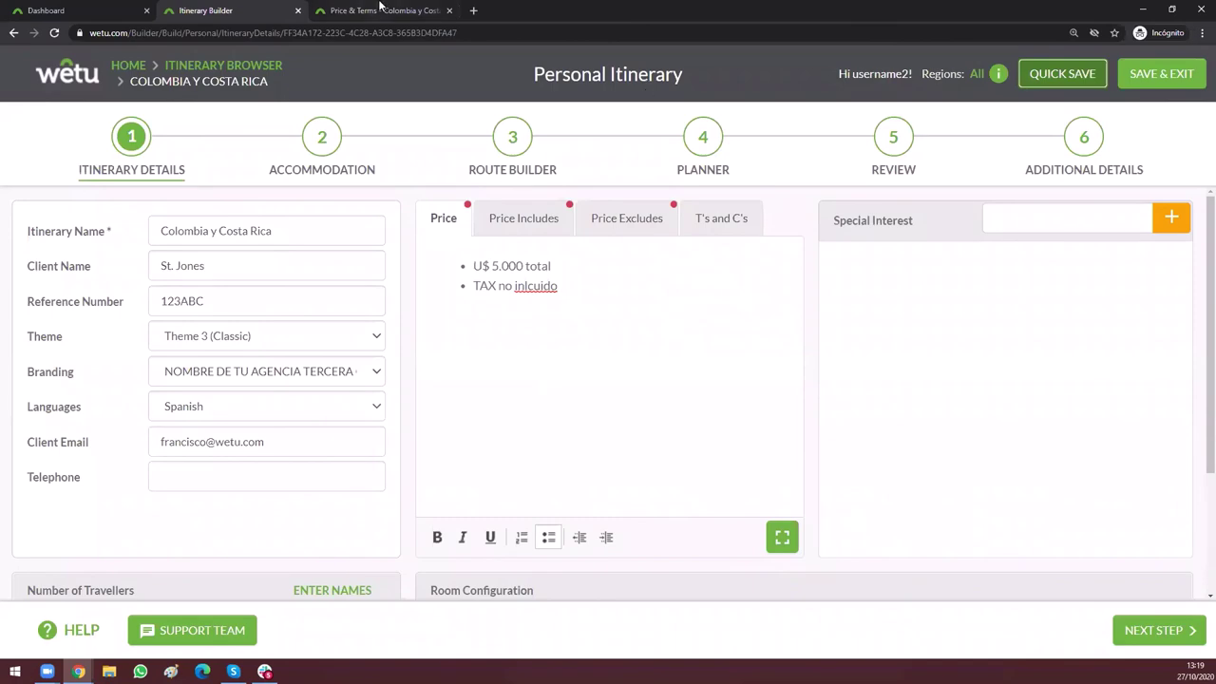
Step: Reload the itinerary's digital preview and review the price, inclusions and exclusions on the Precio & Términos page
{"action": "key", "text": "ctrl+Tab"}
{"action": "left_click", "coordinate": [54, 32]}
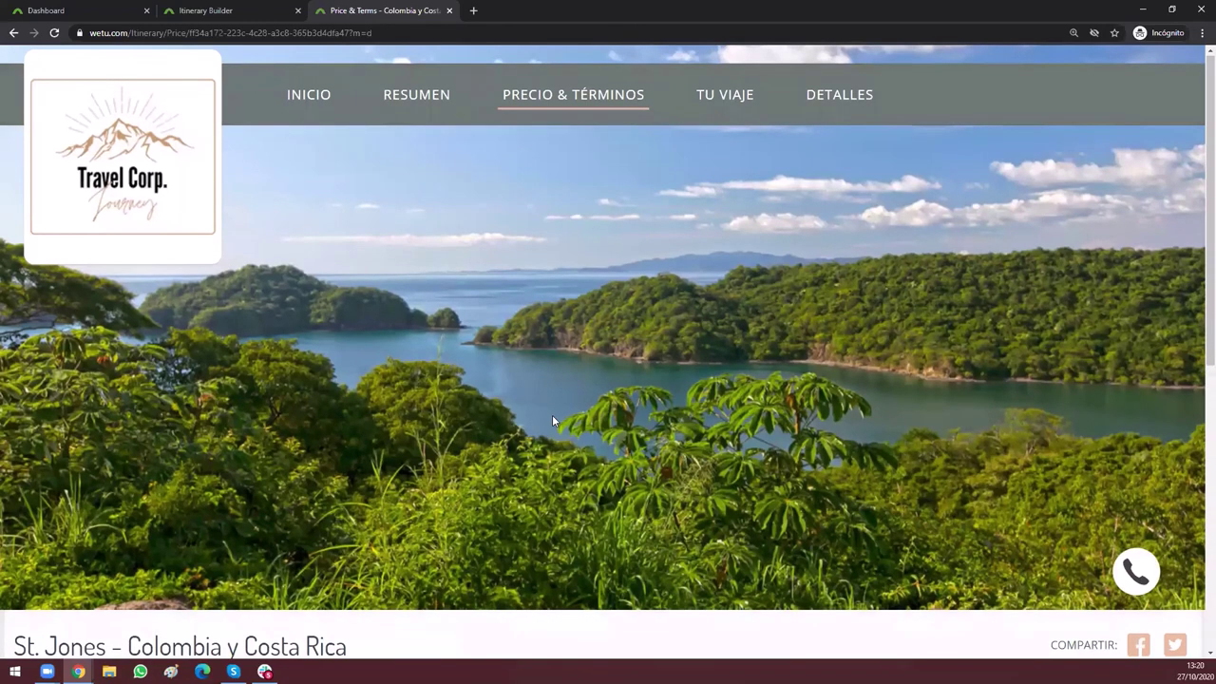
{"action": "scroll", "coordinate": [551, 415], "scroll_direction": "down", "scroll_amount": 4}
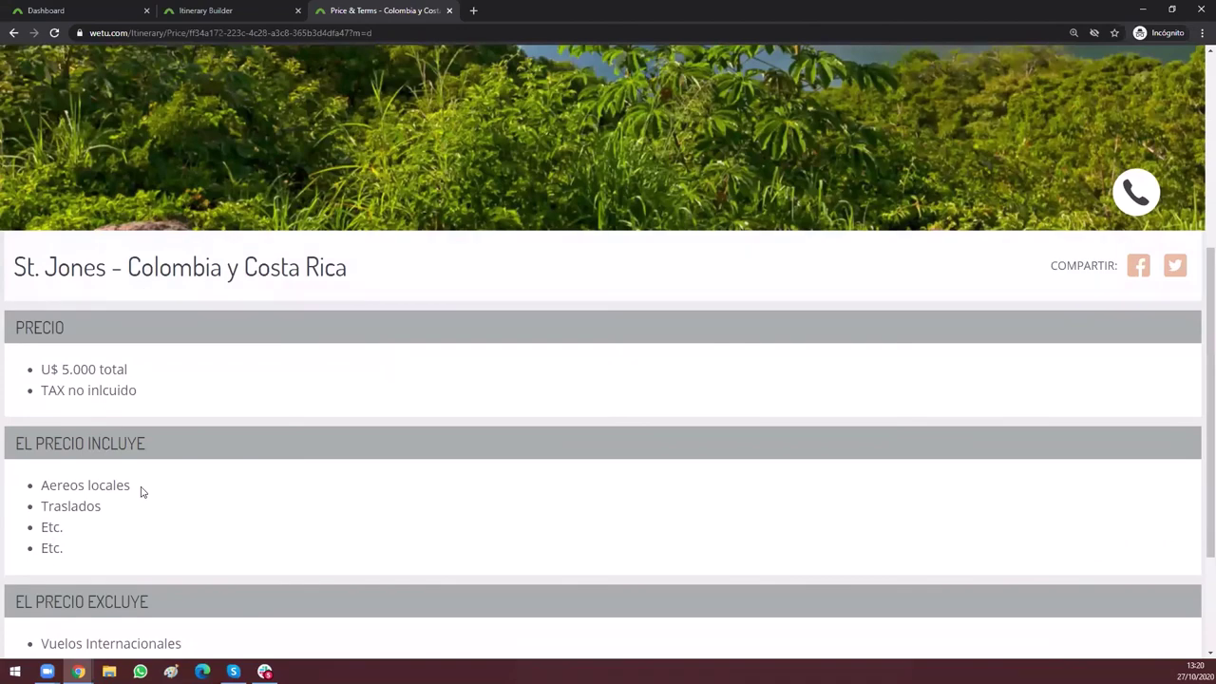
{"action": "scroll", "coordinate": [143, 484], "scroll_direction": "up", "scroll_amount": 4}
Step: Examine the restyled Resumen page, including its accommodation timeline, basic data, travel map with the Cartagena transfer, and hotel gallery
{"action": "left_click", "coordinate": [416, 95]}
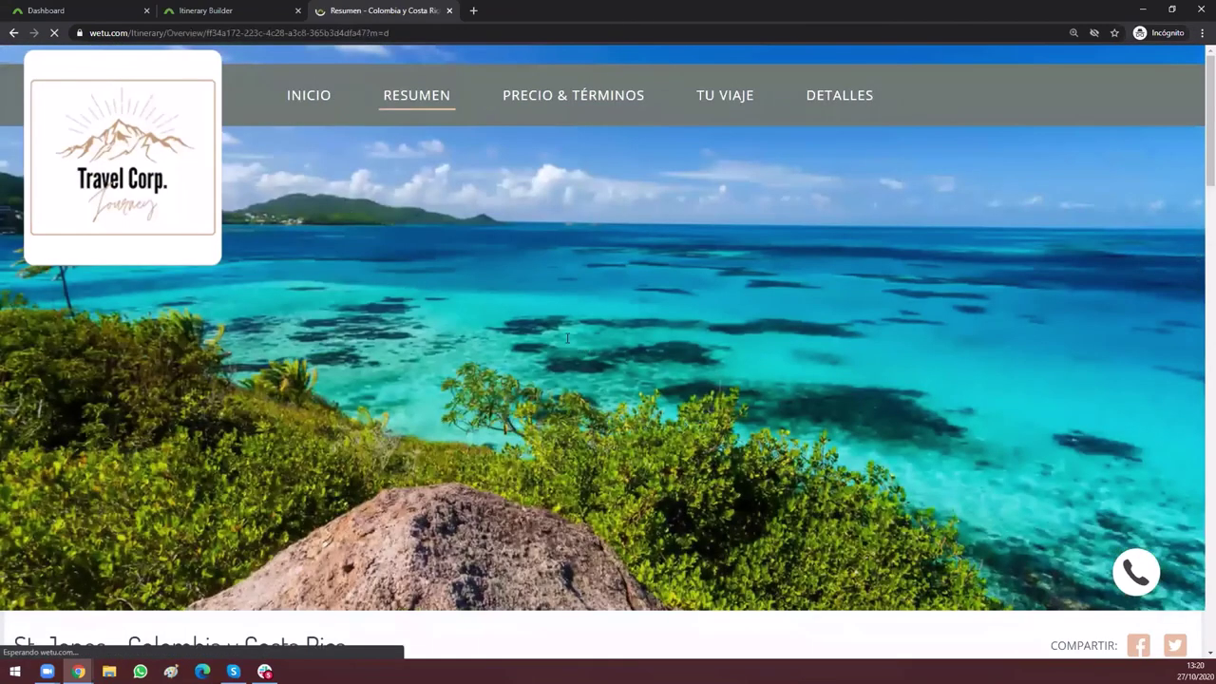
{"action": "scroll", "coordinate": [630, 614], "scroll_direction": "down", "scroll_amount": 5}
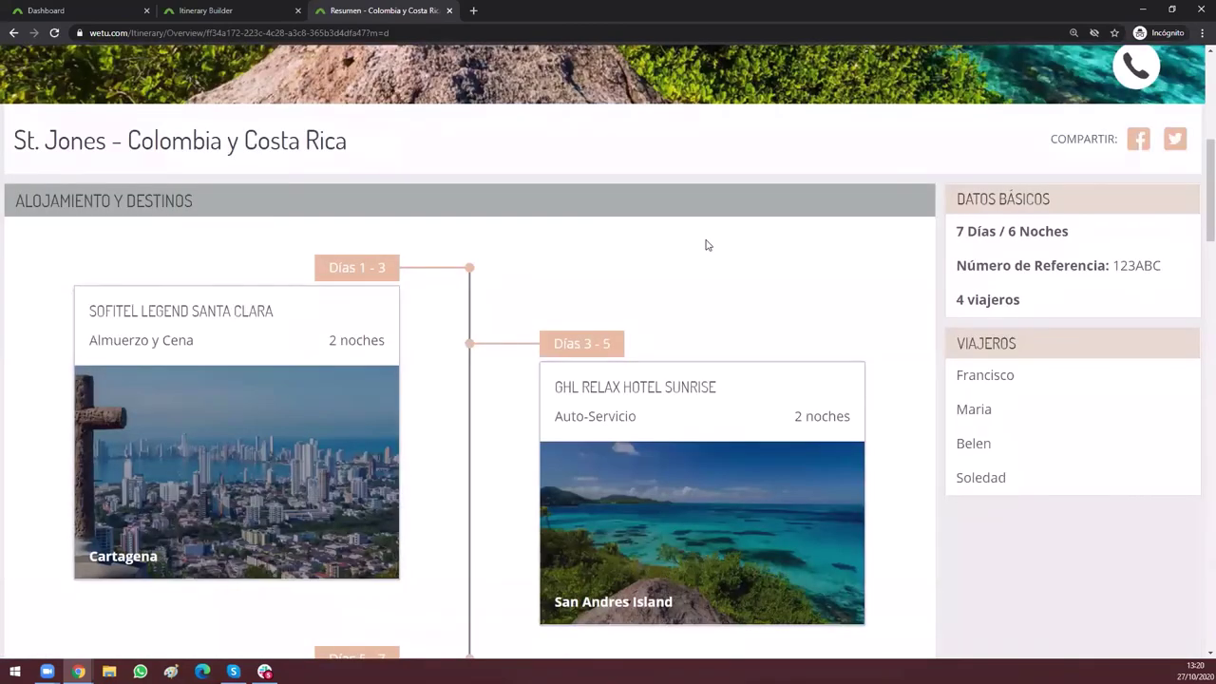
{"action": "scroll", "coordinate": [472, 257], "scroll_direction": "down", "scroll_amount": 4}
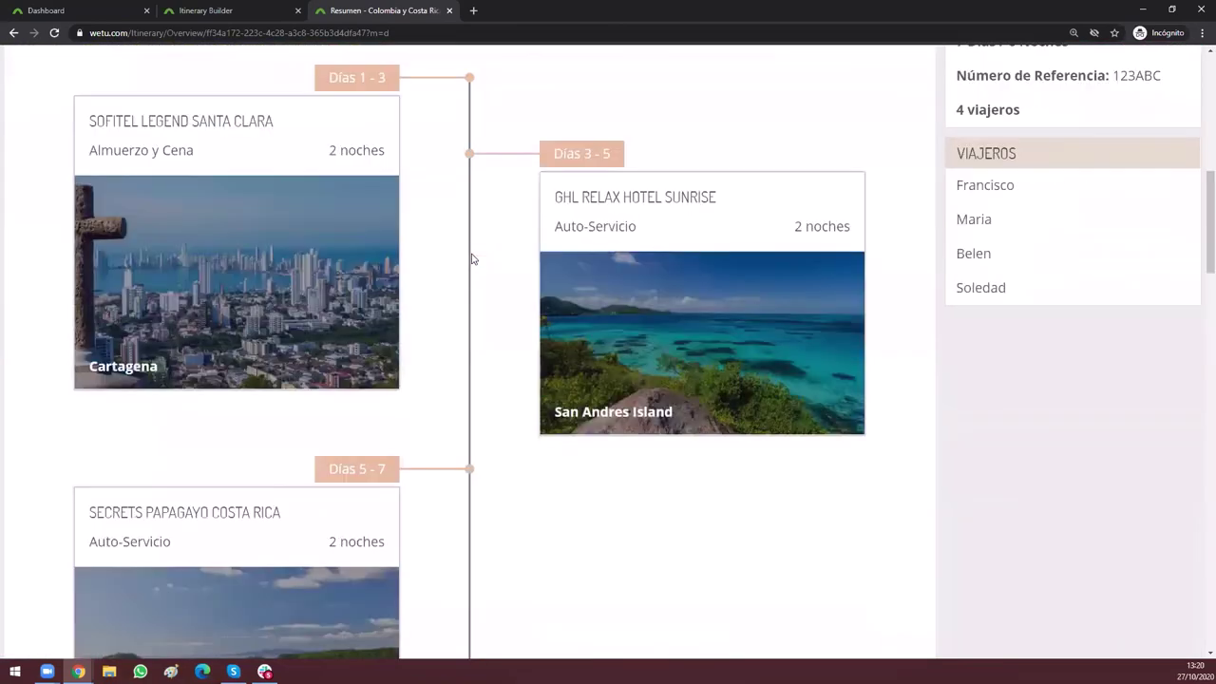
{"action": "scroll", "coordinate": [472, 257], "scroll_direction": "down", "scroll_amount": 4}
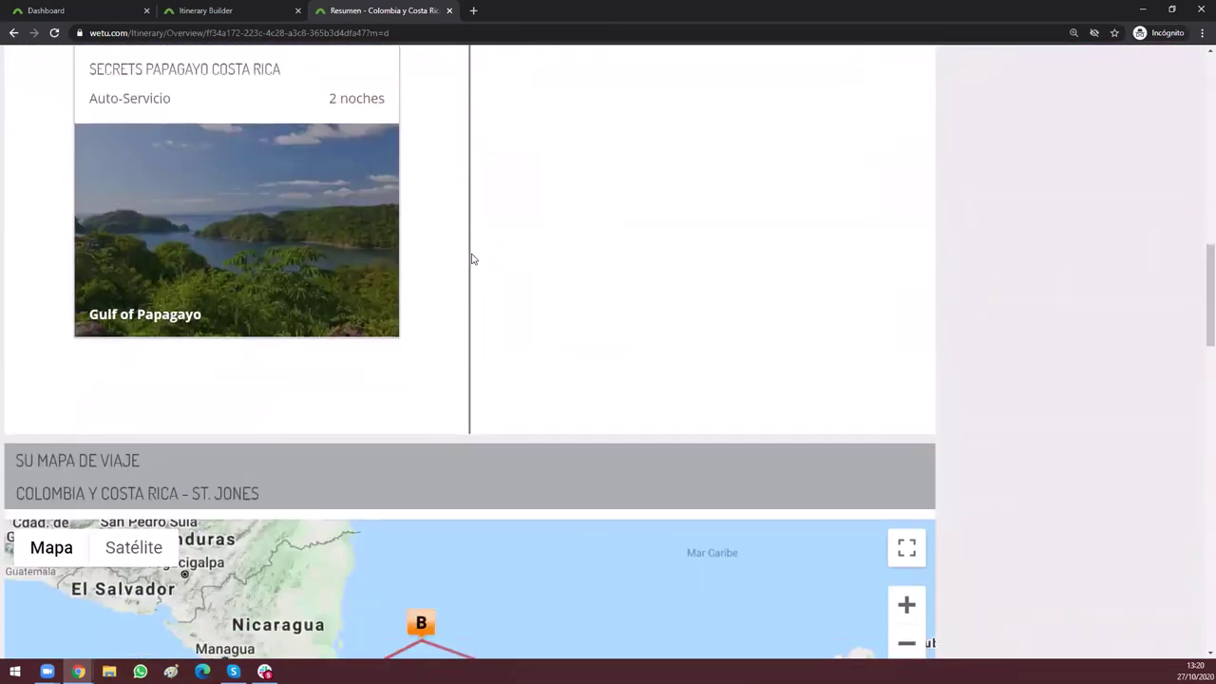
{"action": "scroll", "coordinate": [950, 482], "scroll_direction": "down", "scroll_amount": 2}
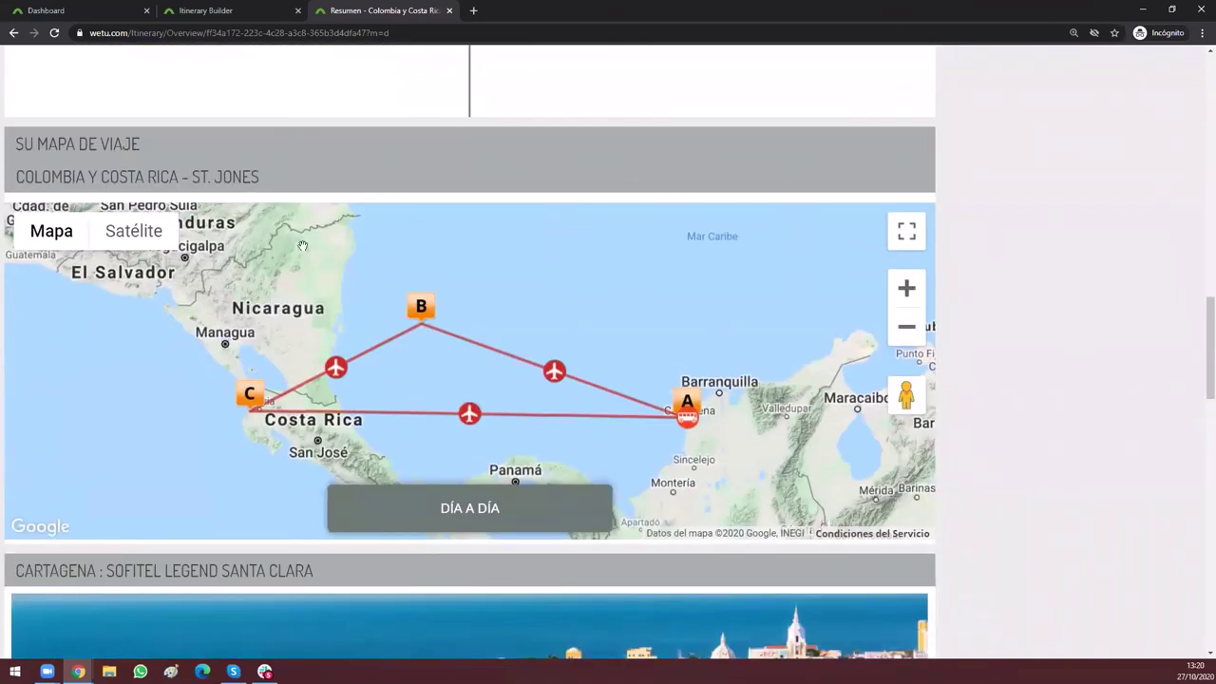
{"action": "left_click", "coordinate": [686, 418]}
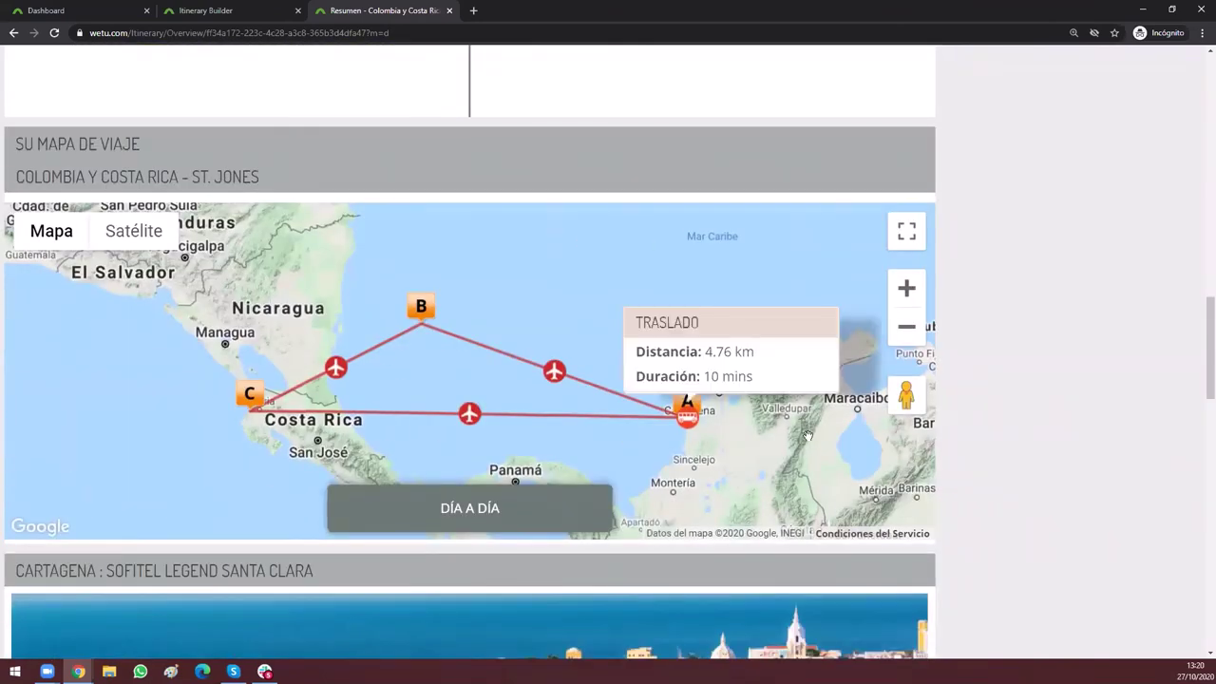
{"action": "scroll", "coordinate": [1053, 409], "scroll_direction": "down", "scroll_amount": 5}
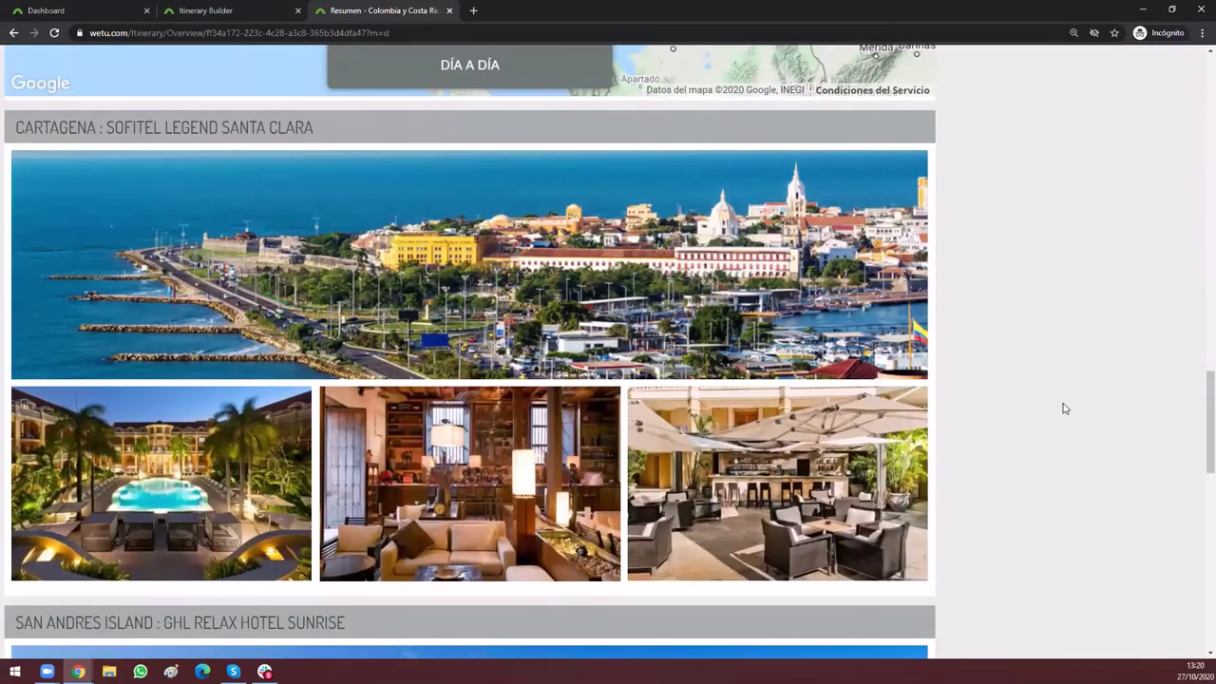
{"action": "scroll", "coordinate": [1065, 409], "scroll_direction": "up", "scroll_amount": 10}
{"action": "scroll", "coordinate": [1065, 409], "scroll_direction": "up", "scroll_amount": 4}
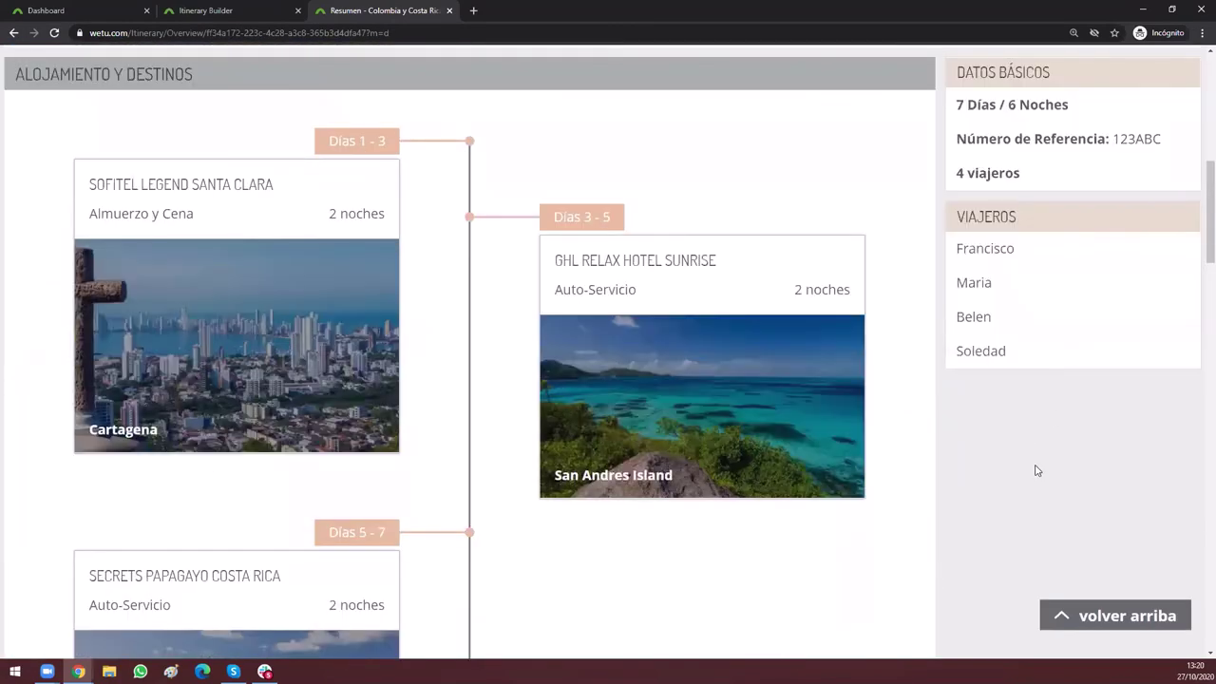
{"action": "scroll", "coordinate": [1033, 406], "scroll_direction": "up", "scroll_amount": 2}
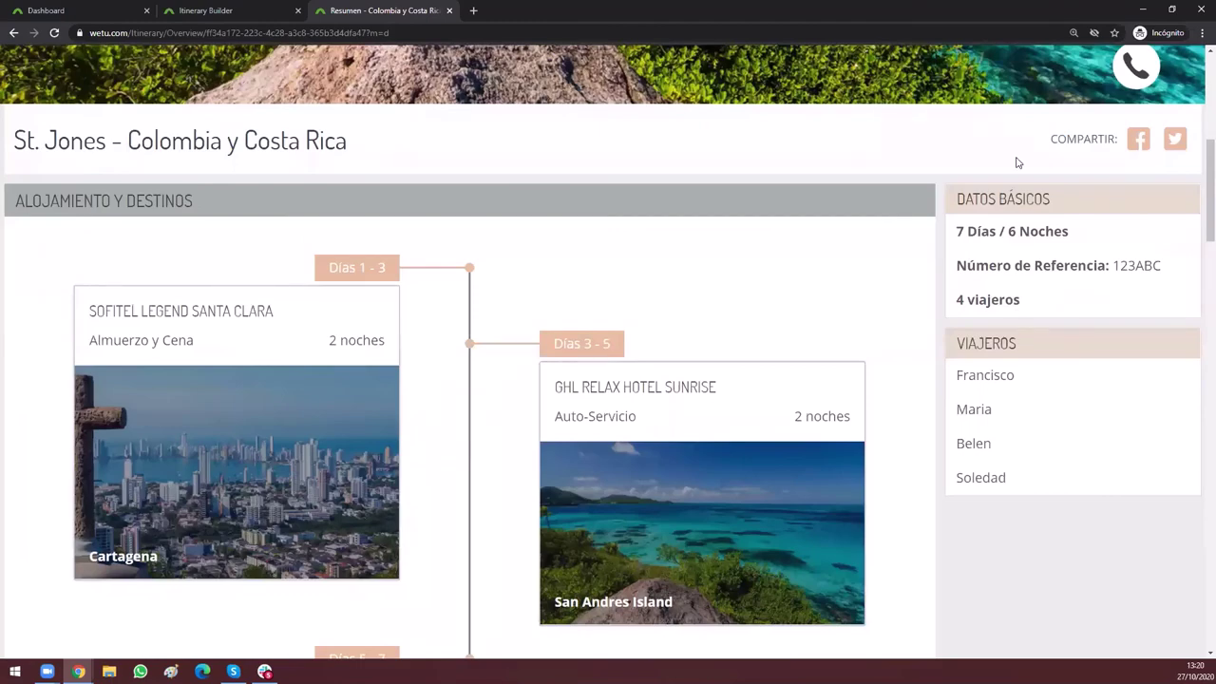
{"action": "scroll", "coordinate": [1013, 431], "scroll_direction": "up", "scroll_amount": 4}
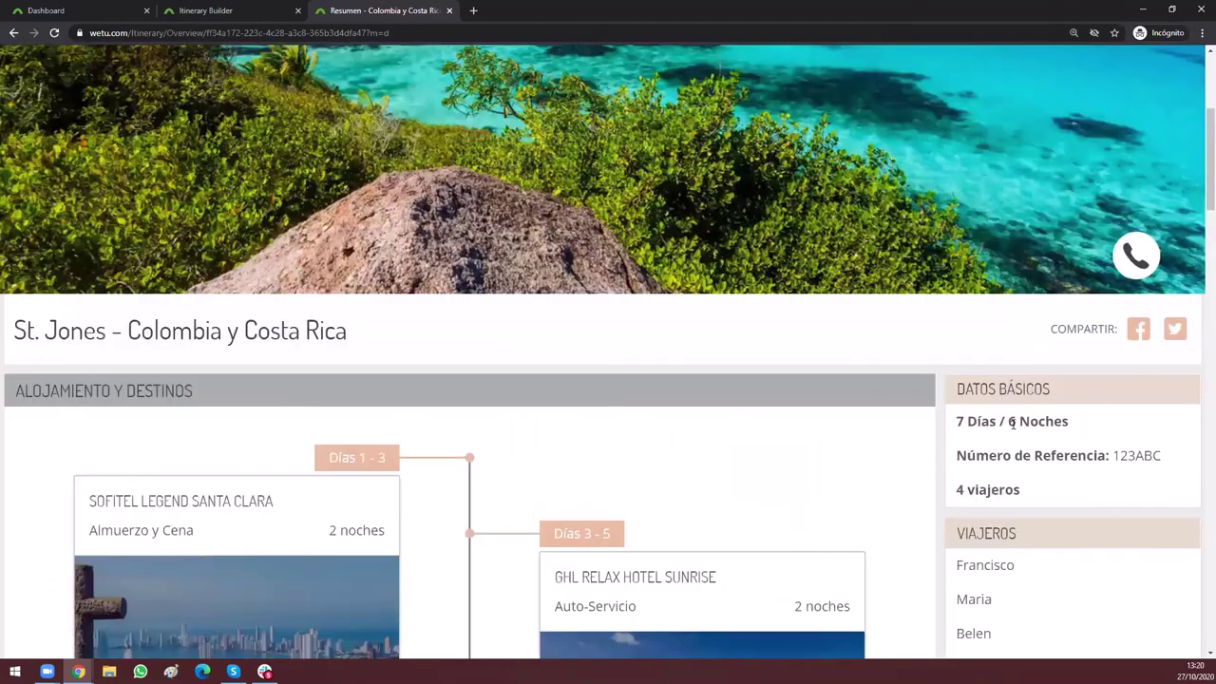
{"action": "scroll", "coordinate": [718, 61], "scroll_direction": "up", "scroll_amount": 2}
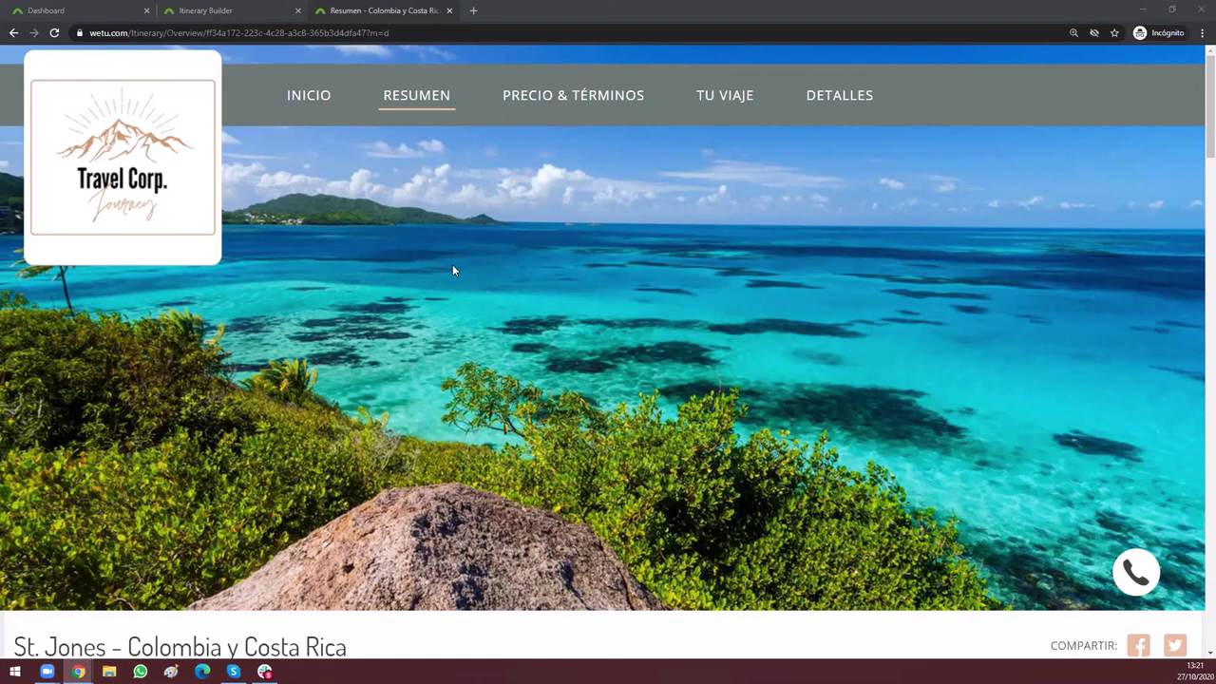
Step: Return to the Dashboard, go to the company's admin Themes and open the Classic Theme 3 for editing
{"action": "left_click", "coordinate": [251, 9]}
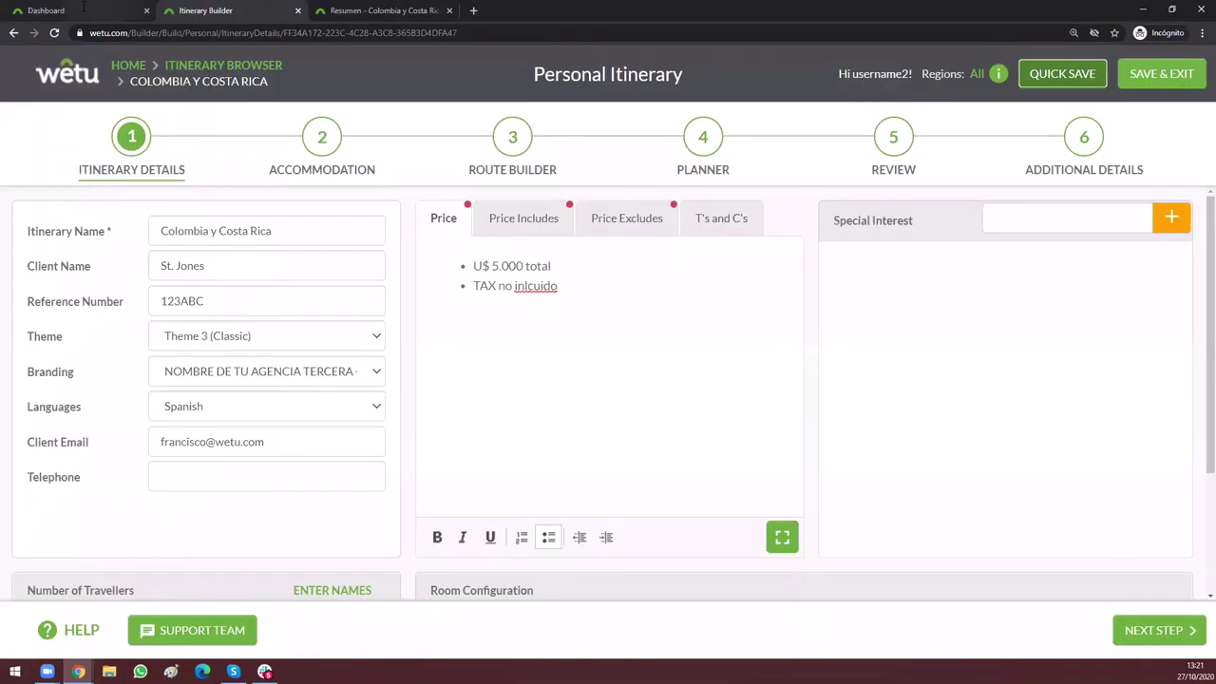
{"action": "key", "text": "ctrl+shift+Tab"}
{"action": "left_click", "coordinate": [201, 225]}
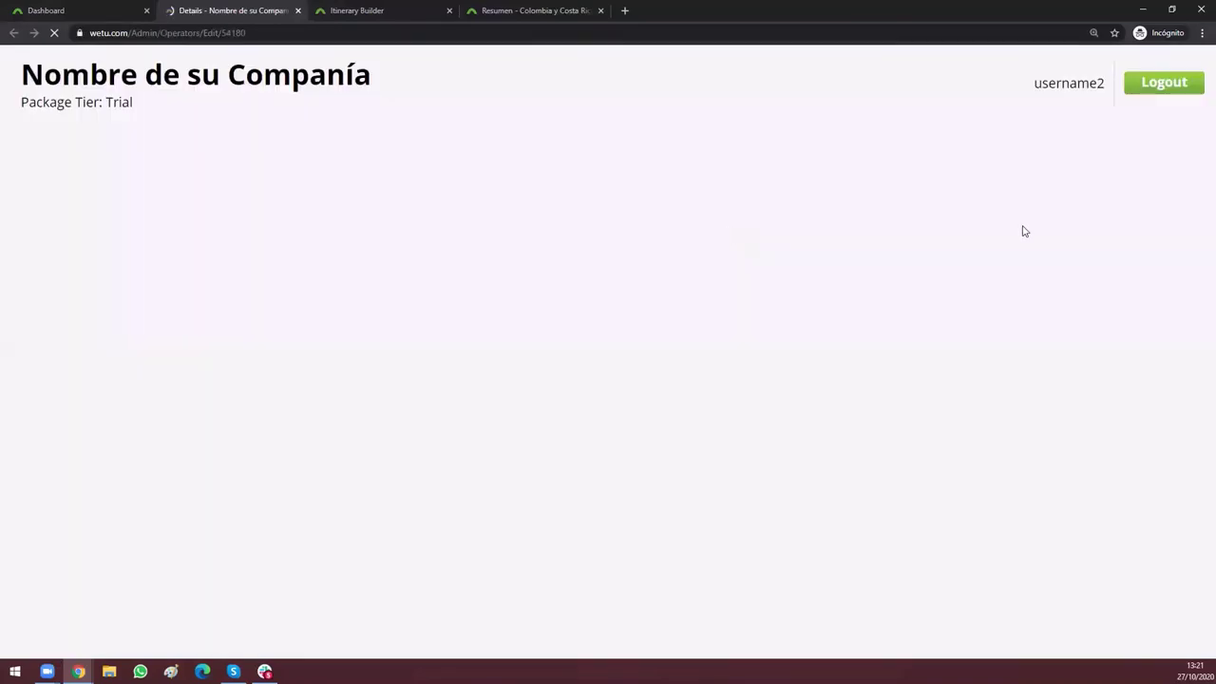
{"action": "left_click", "coordinate": [937, 150]}
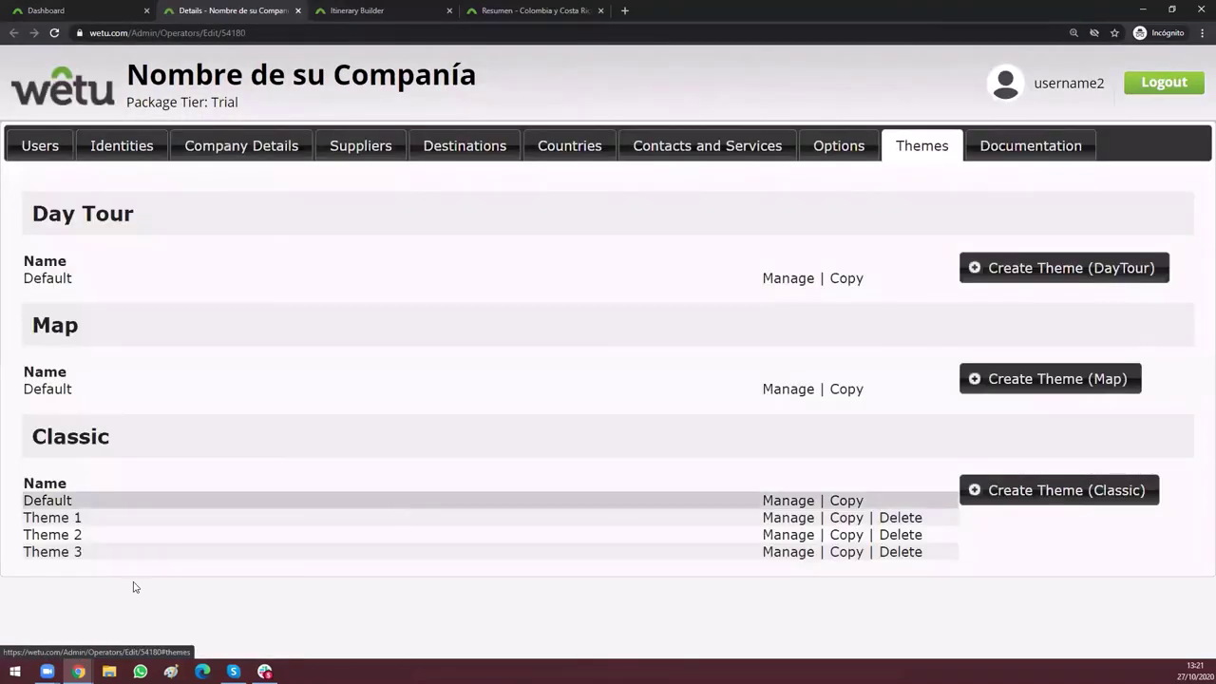
{"action": "double_click", "coordinate": [47, 552]}
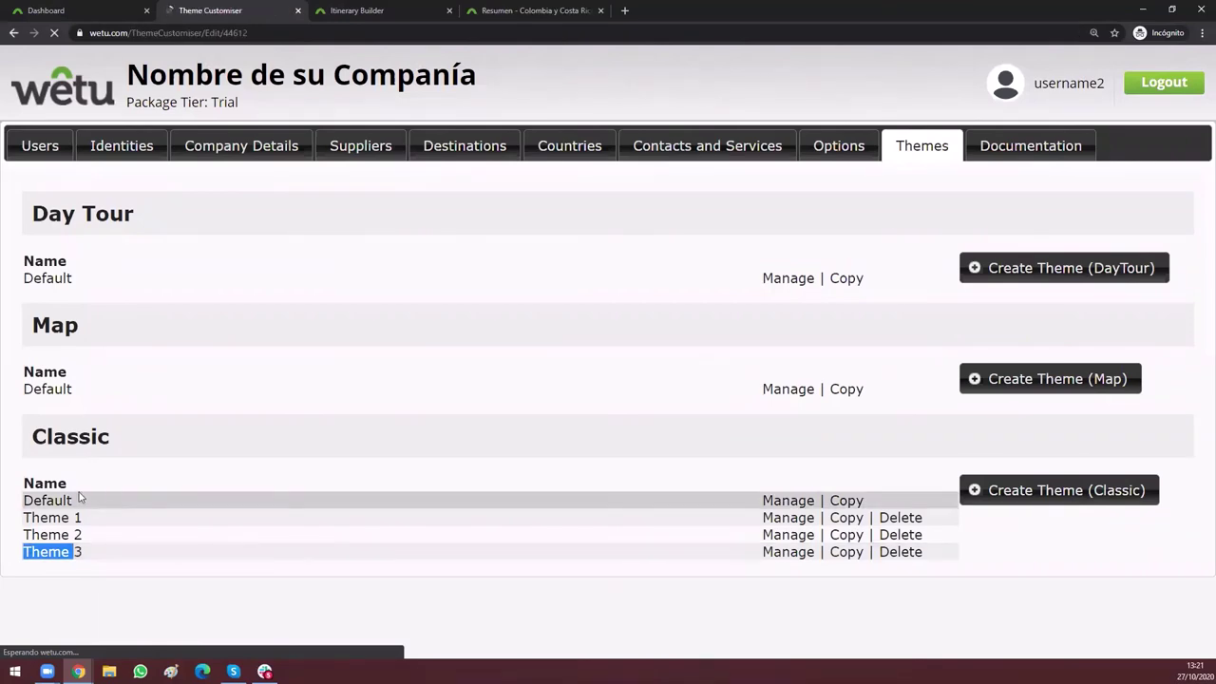
Step: Upload Custom Banner.png as Theme 3's Banner Image in the template settings
{"action": "scroll", "coordinate": [81, 497], "scroll_direction": "down", "scroll_amount": 5}
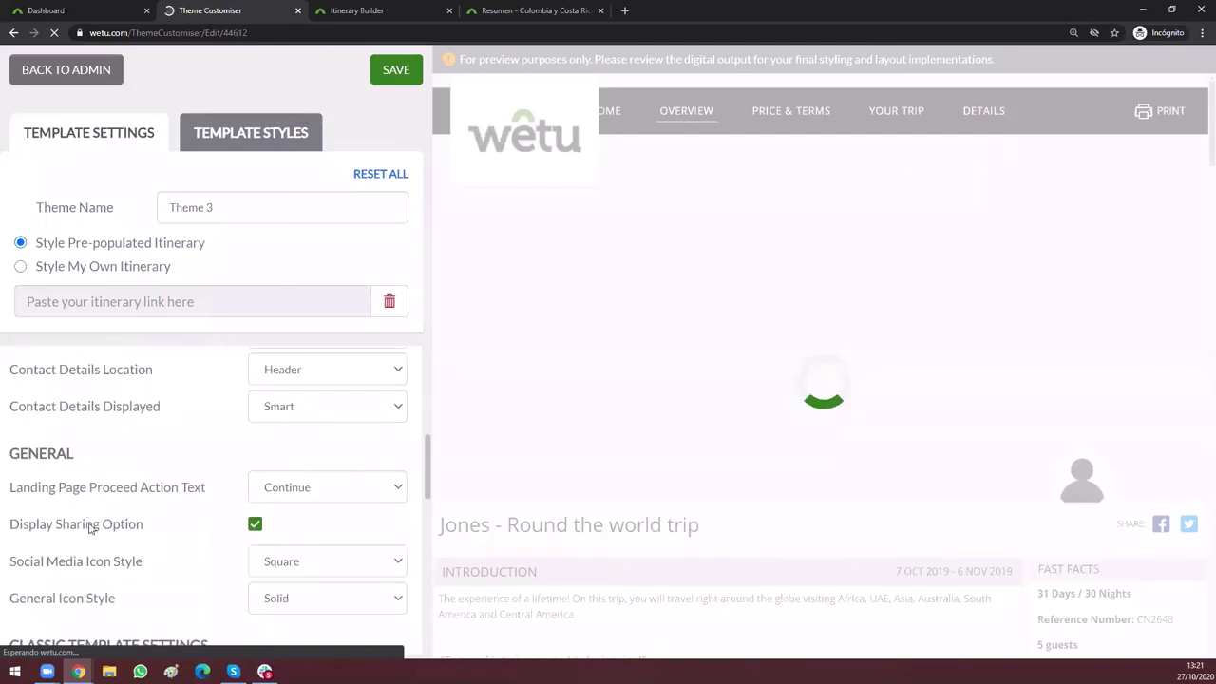
{"action": "scroll", "coordinate": [90, 528], "scroll_direction": "down", "scroll_amount": 6}
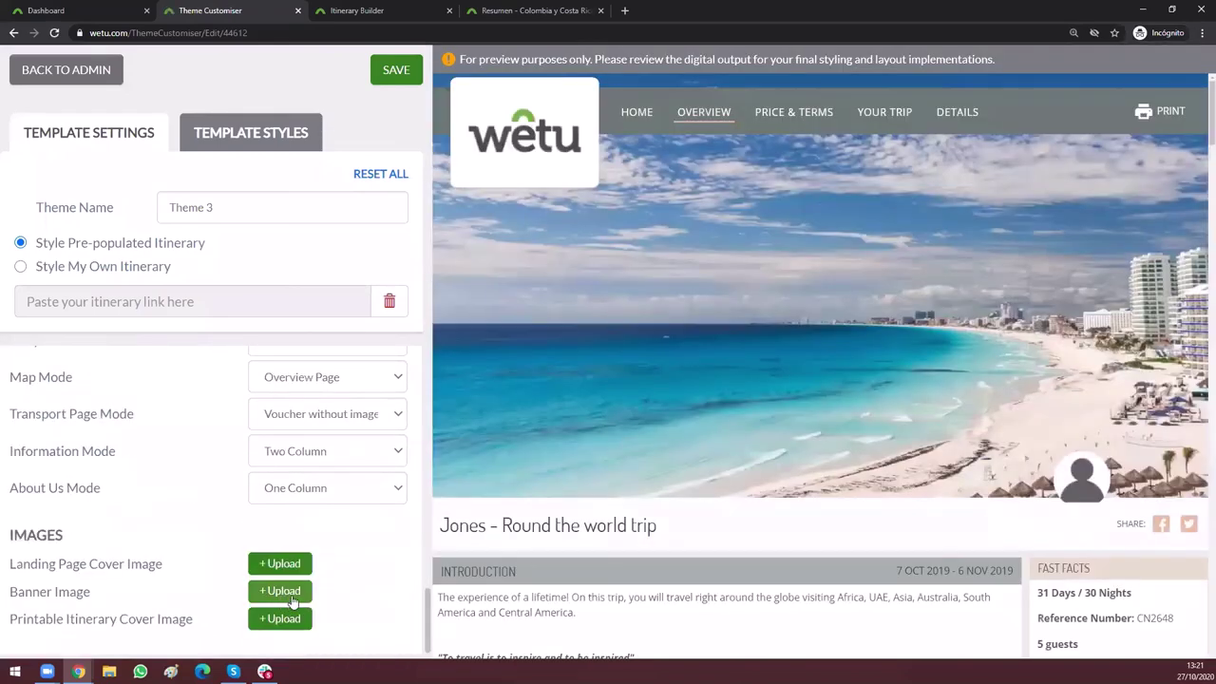
{"action": "left_click", "coordinate": [281, 592]}
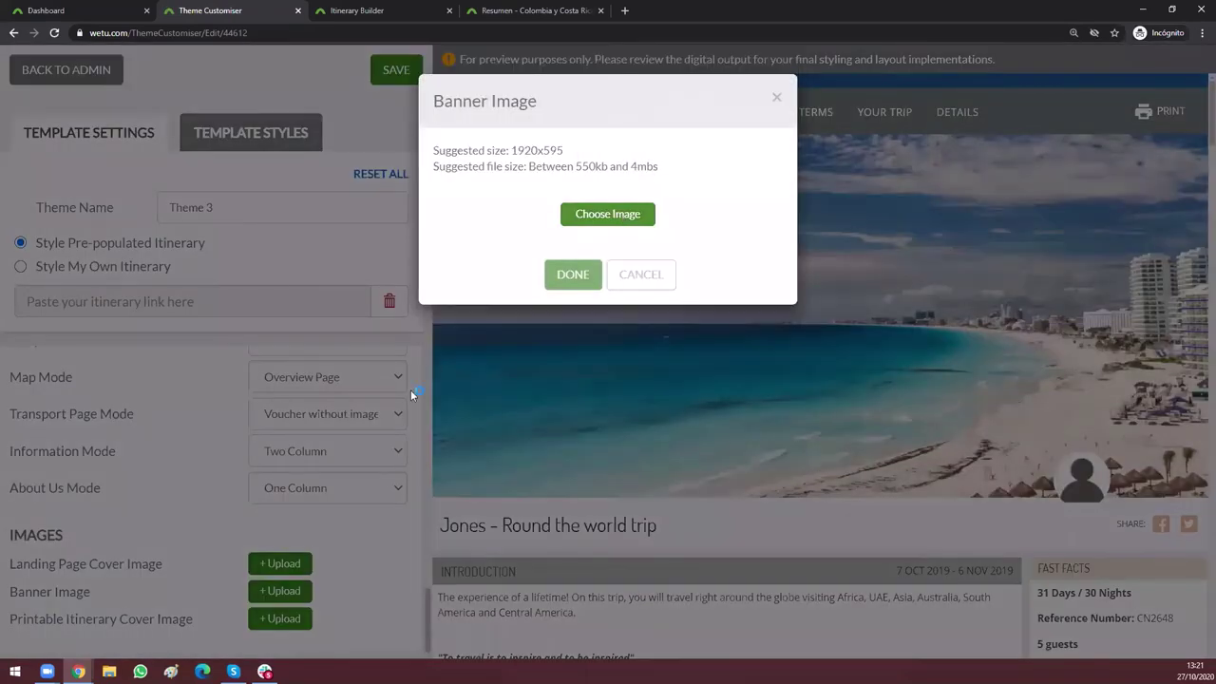
{"action": "left_click", "coordinate": [618, 215]}
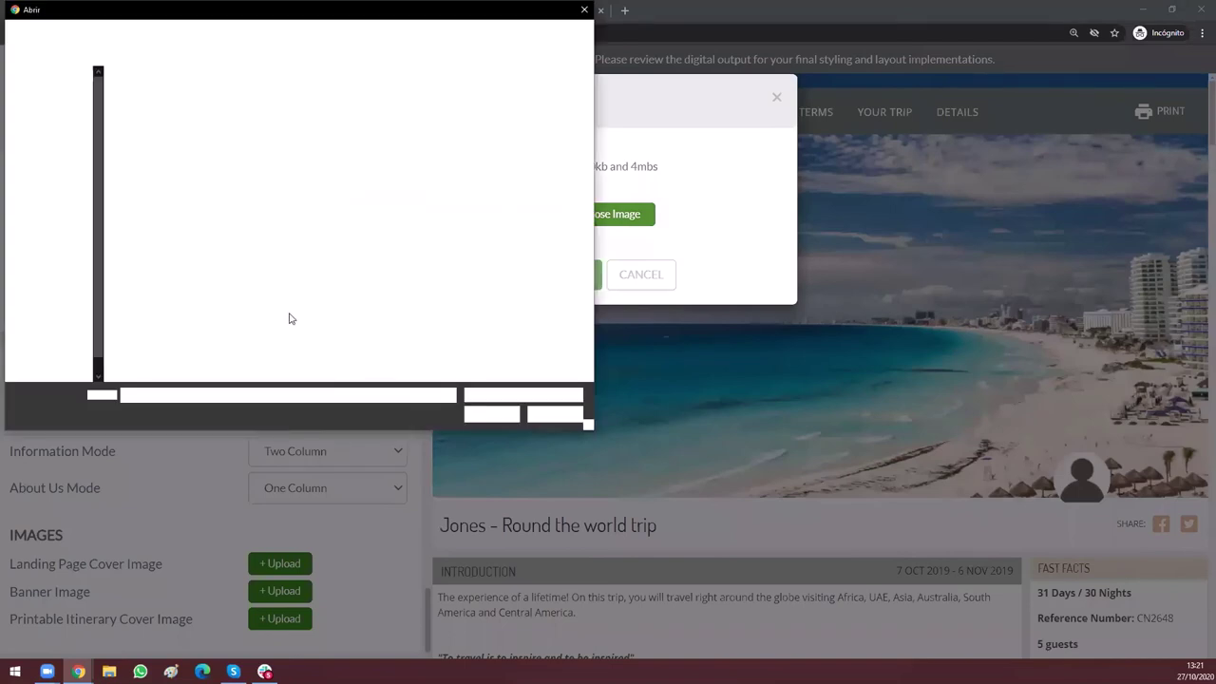
{"action": "double_click", "coordinate": [152, 268]}
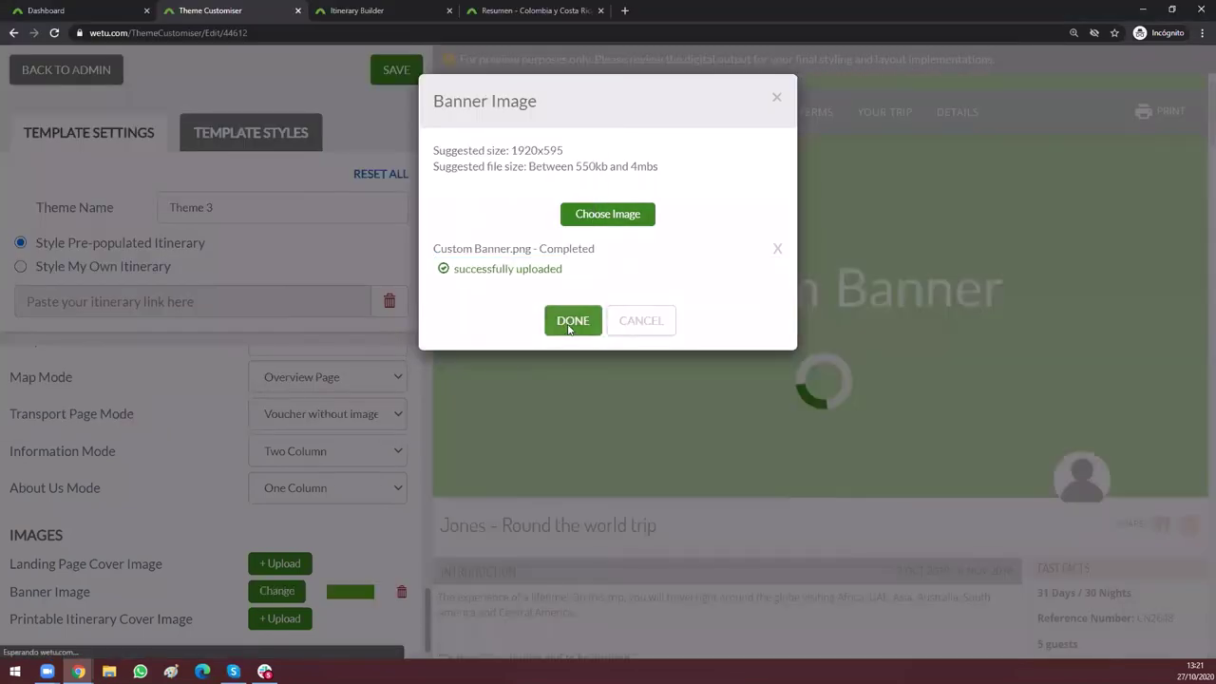
{"action": "left_click", "coordinate": [572, 322]}
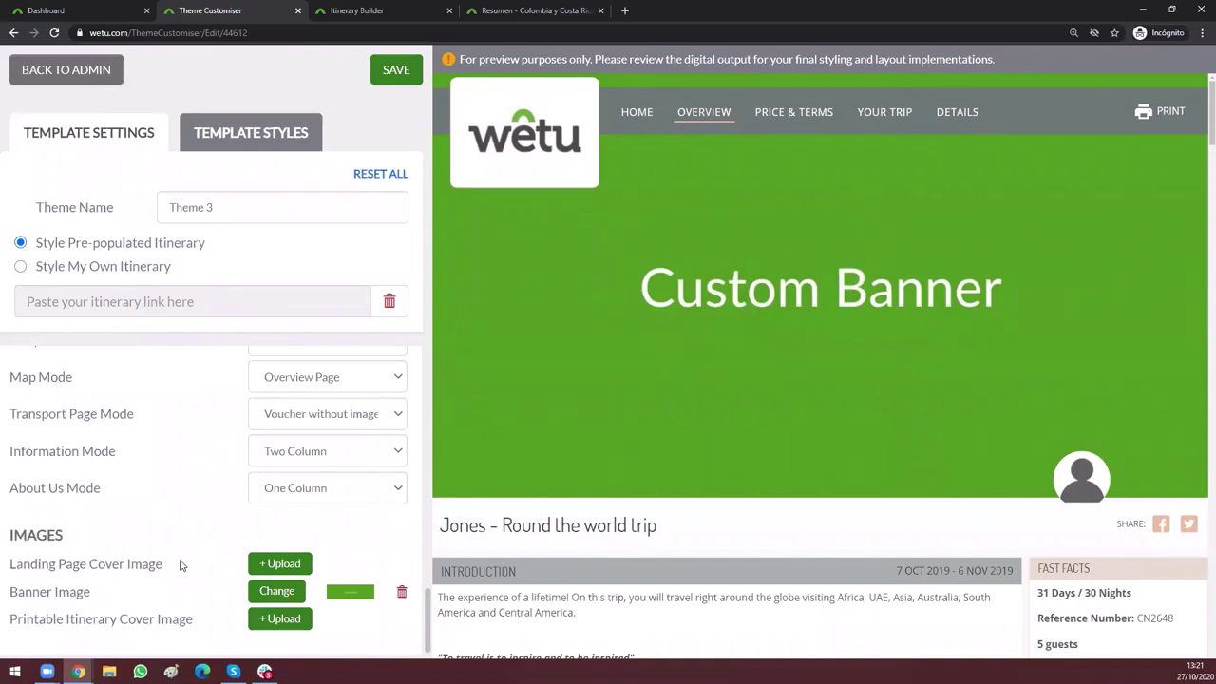
Step: Upload Landing Page Cover Image.png as Theme 3's Landing Page Cover Image and continue past the landing page in the theme preview
{"action": "left_click", "coordinate": [282, 566]}
{"action": "left_click", "coordinate": [587, 215]}
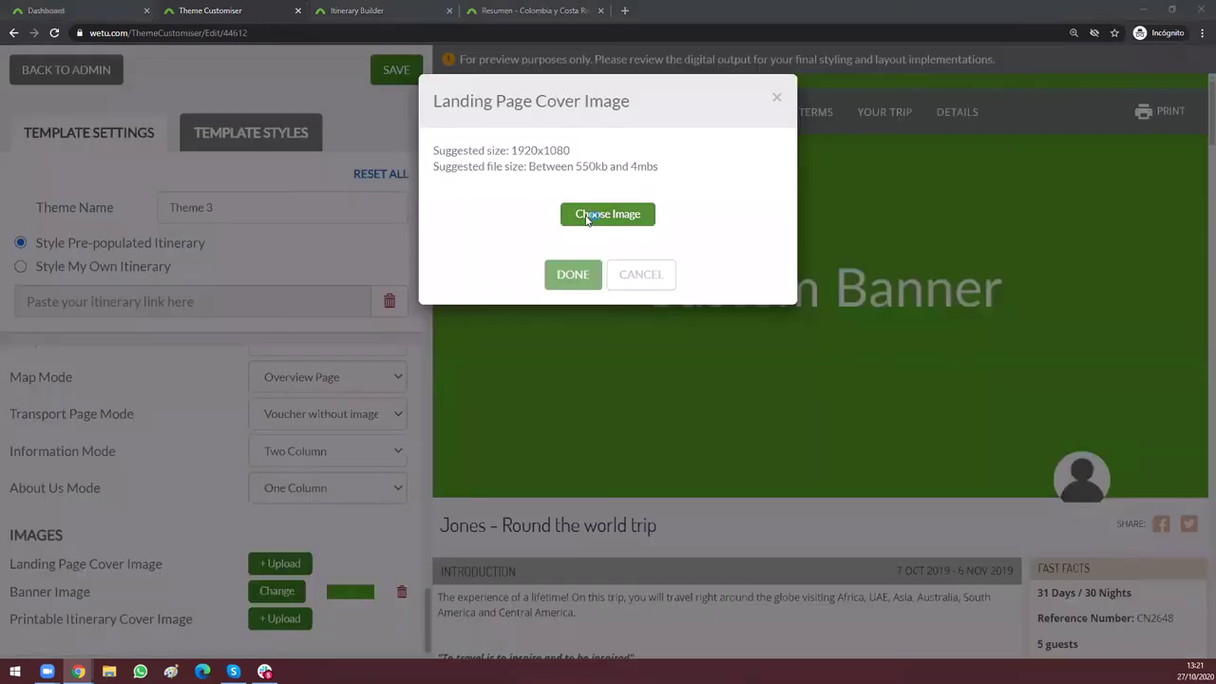
{"action": "double_click", "coordinate": [225, 275]}
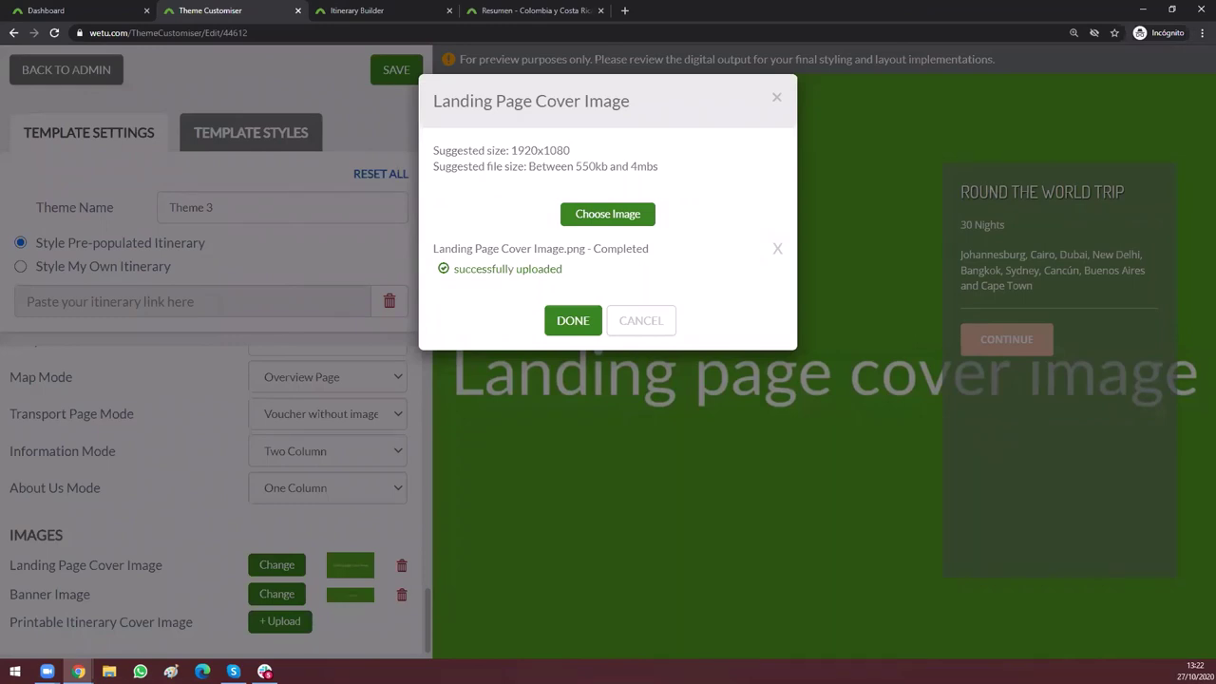
{"action": "left_click", "coordinate": [576, 321]}
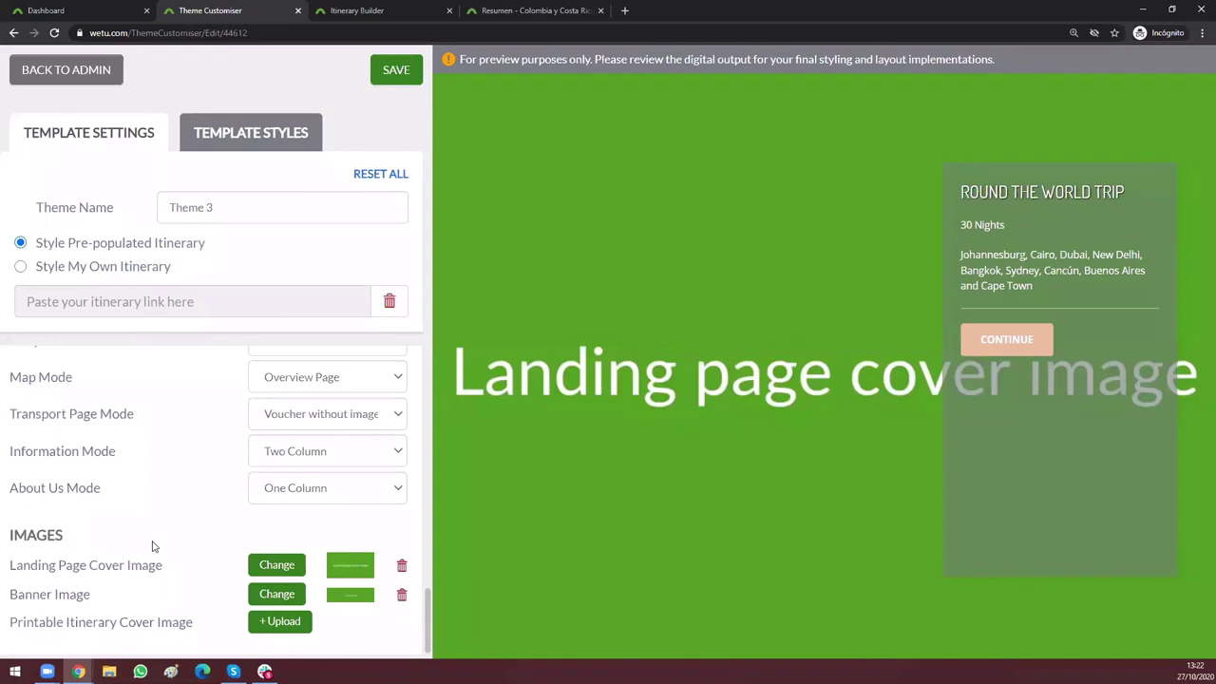
{"action": "left_click", "coordinate": [1044, 338]}
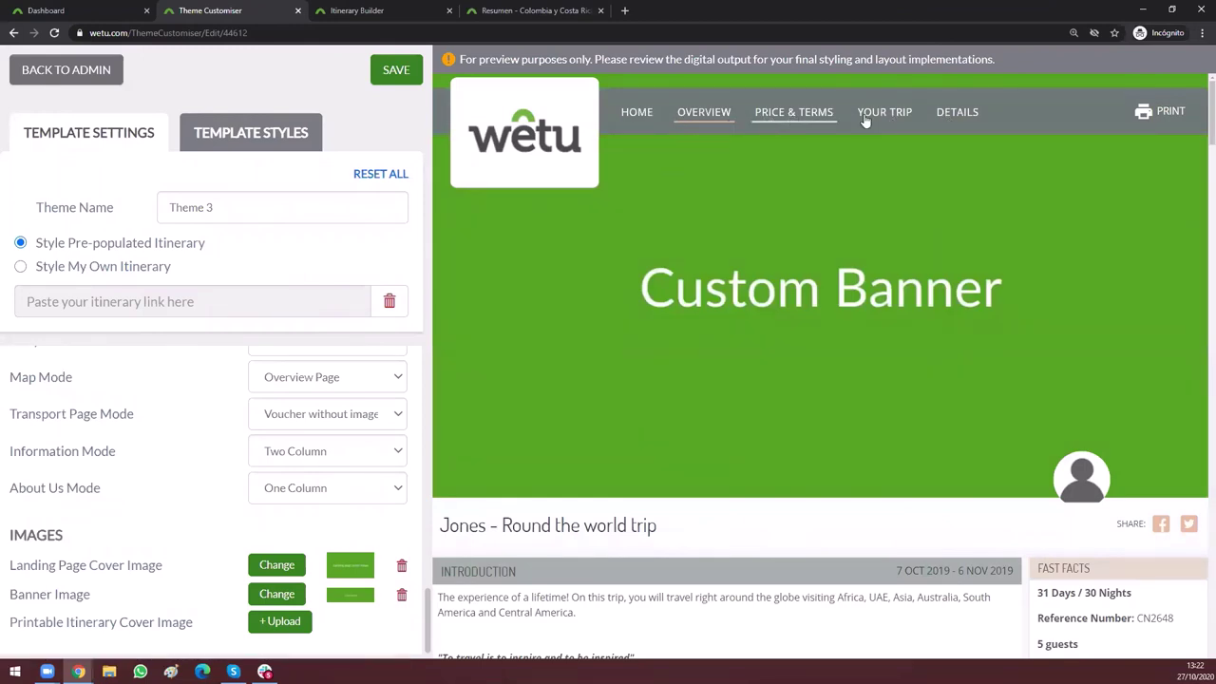
Step: Check the Your Trip submenu in the Theme 3 preview's navigation and close the Theme Customiser
{"action": "mouse_move", "coordinate": [863, 121]}
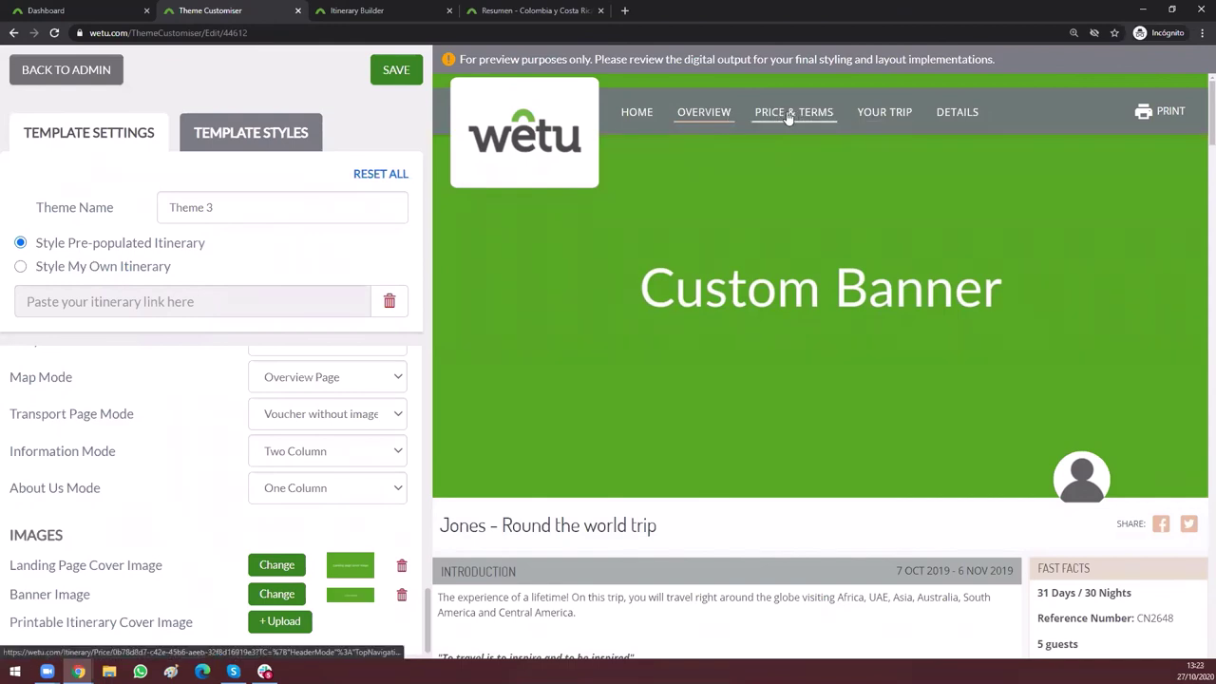
{"action": "mouse_move", "coordinate": [885, 118]}
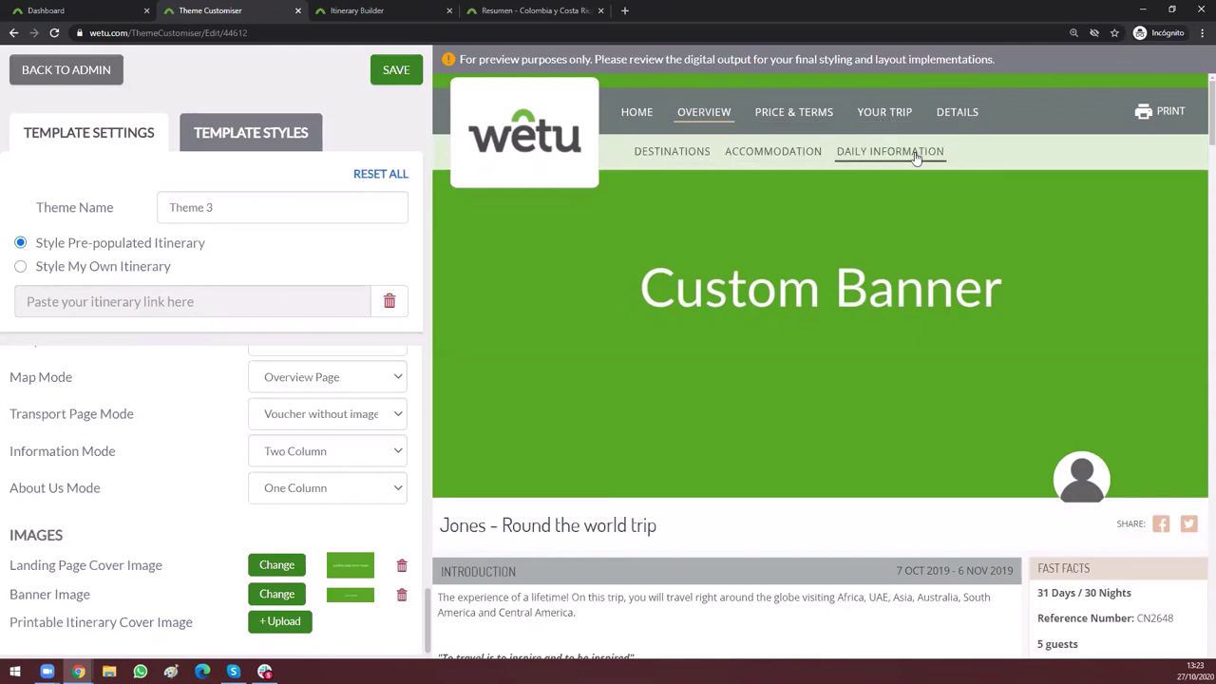
{"action": "mouse_move", "coordinate": [958, 112]}
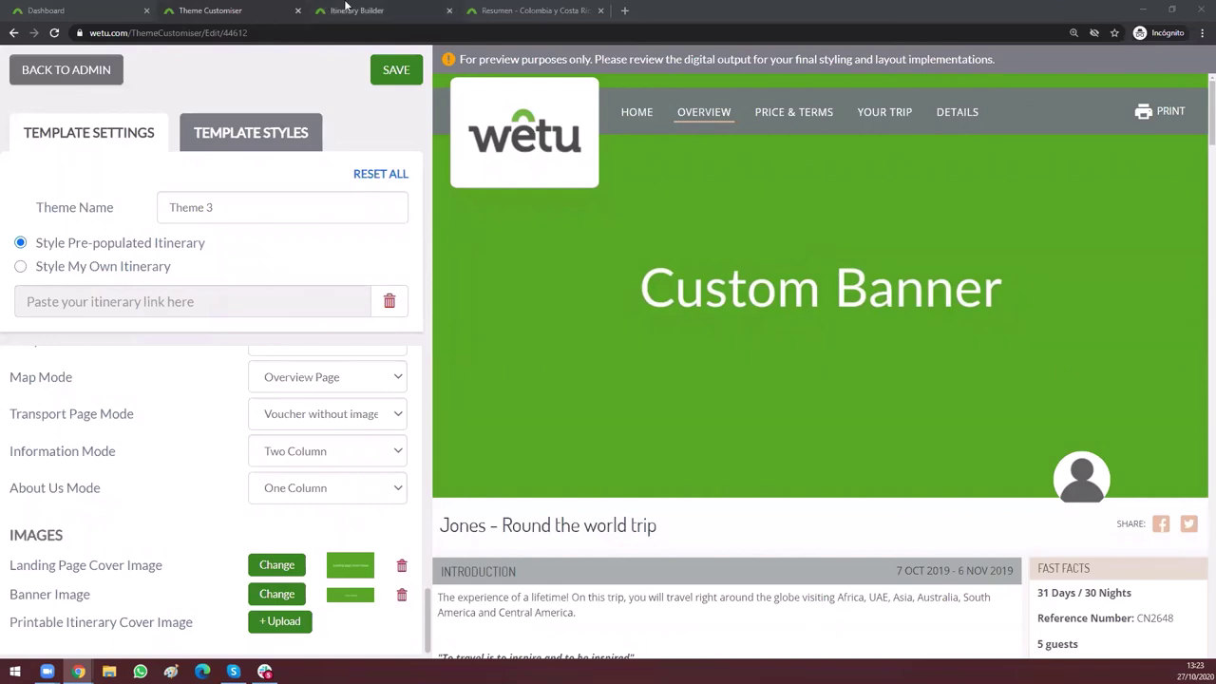
{"action": "left_click", "coordinate": [297, 10]}
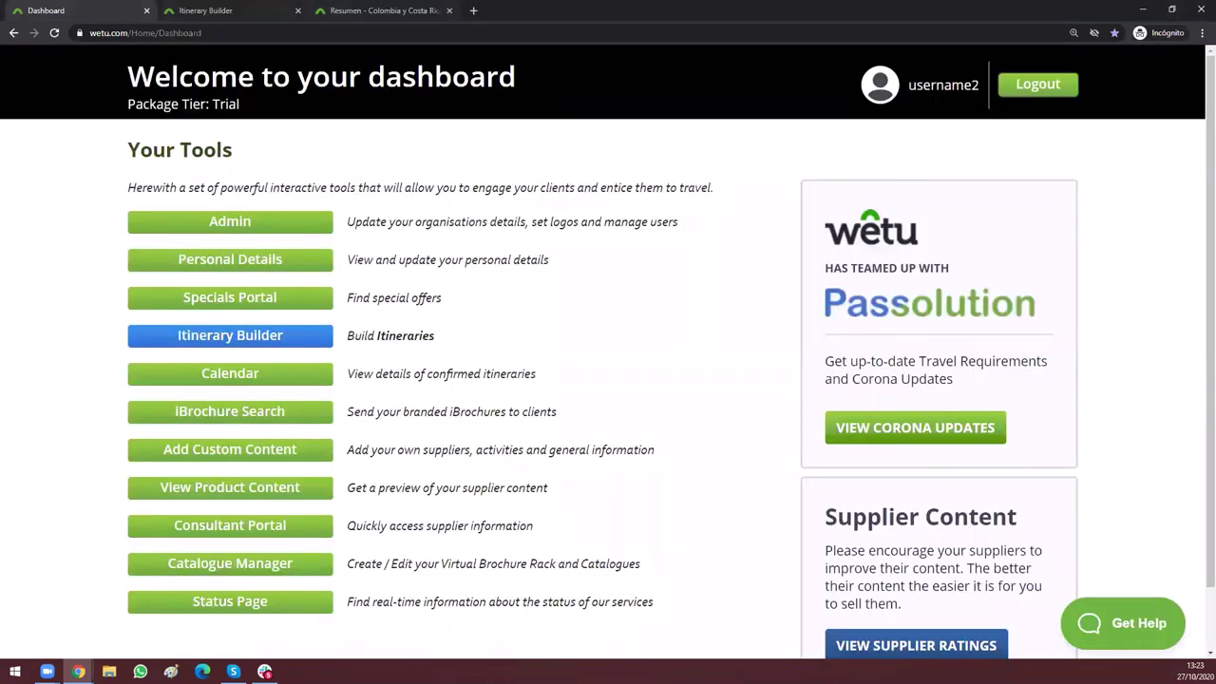
Step: Revisit the itinerary's Resumen page, return to the Dashboard and open the Get Help conversation window
{"action": "left_click", "coordinate": [376, 8]}
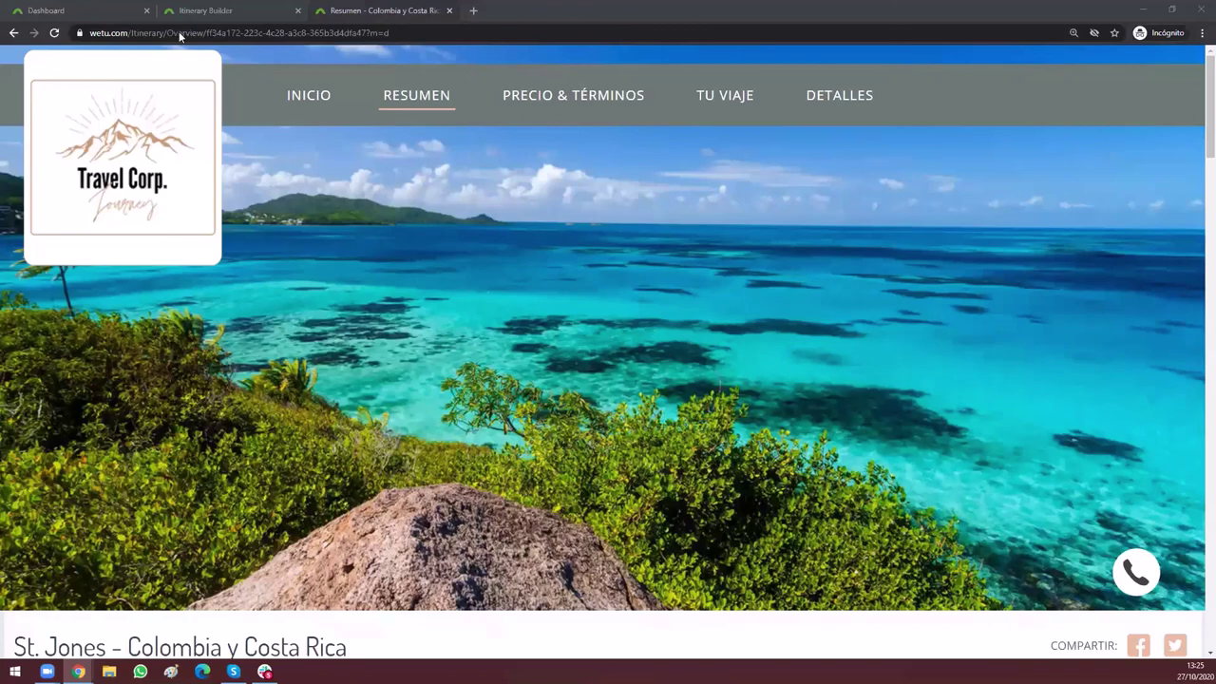
{"action": "left_click", "coordinate": [108, 13]}
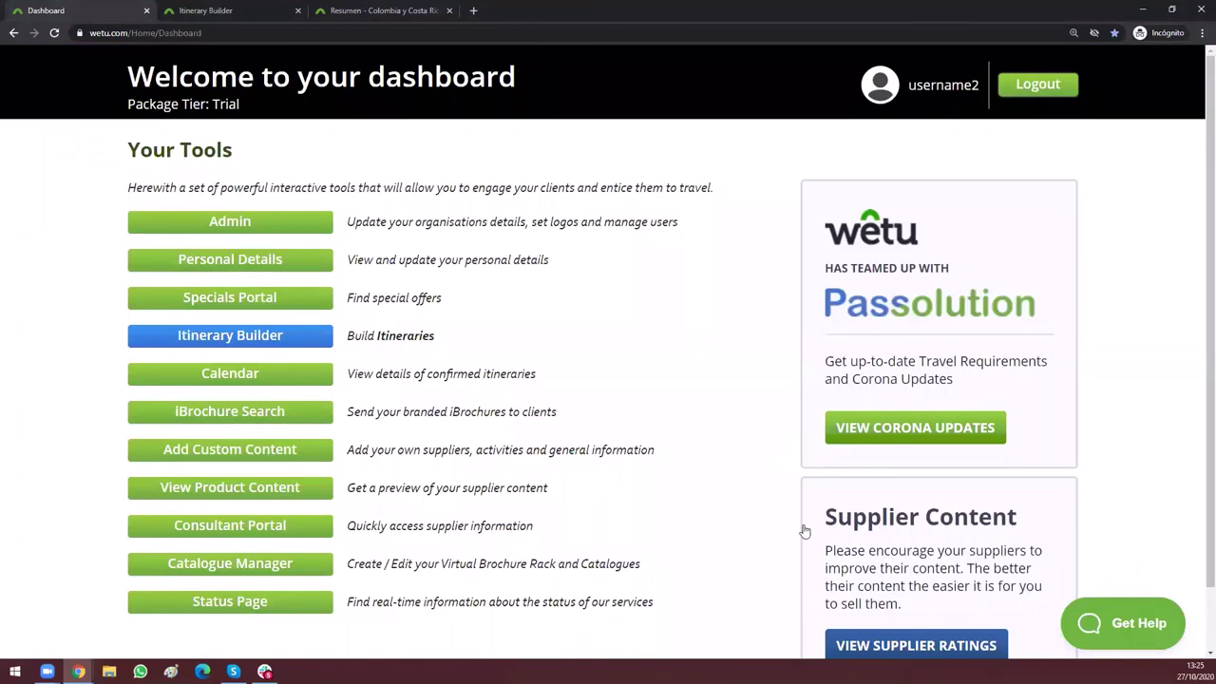
{"action": "left_click", "coordinate": [1139, 625]}
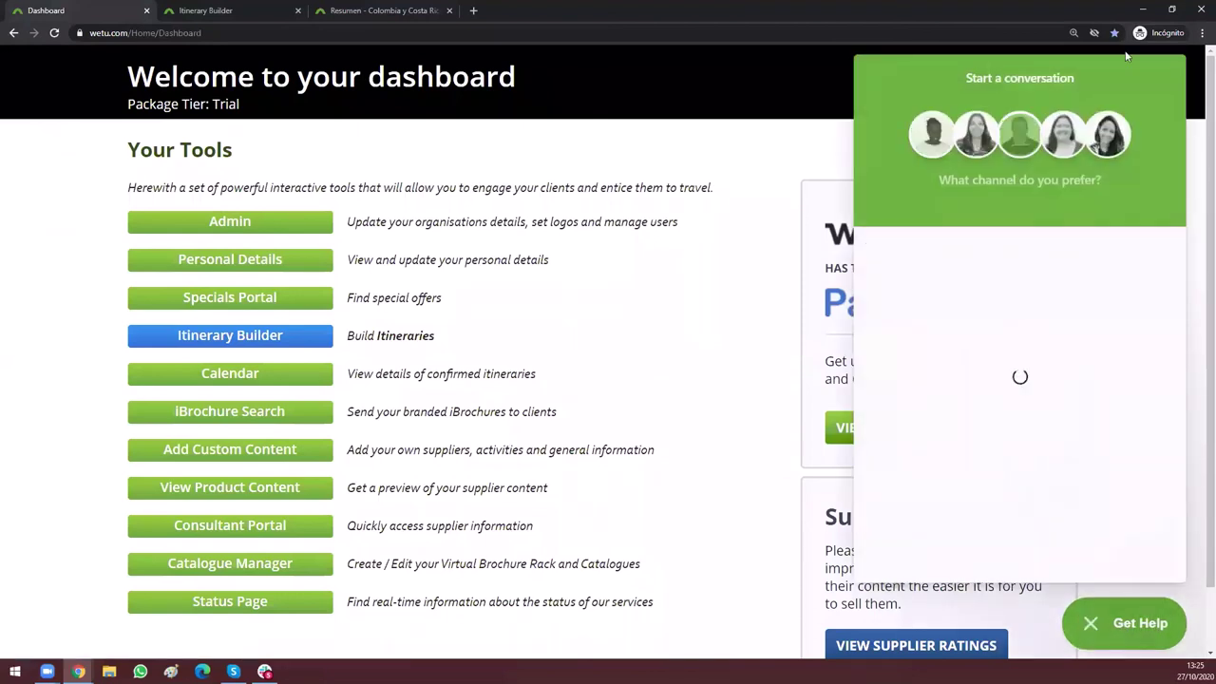